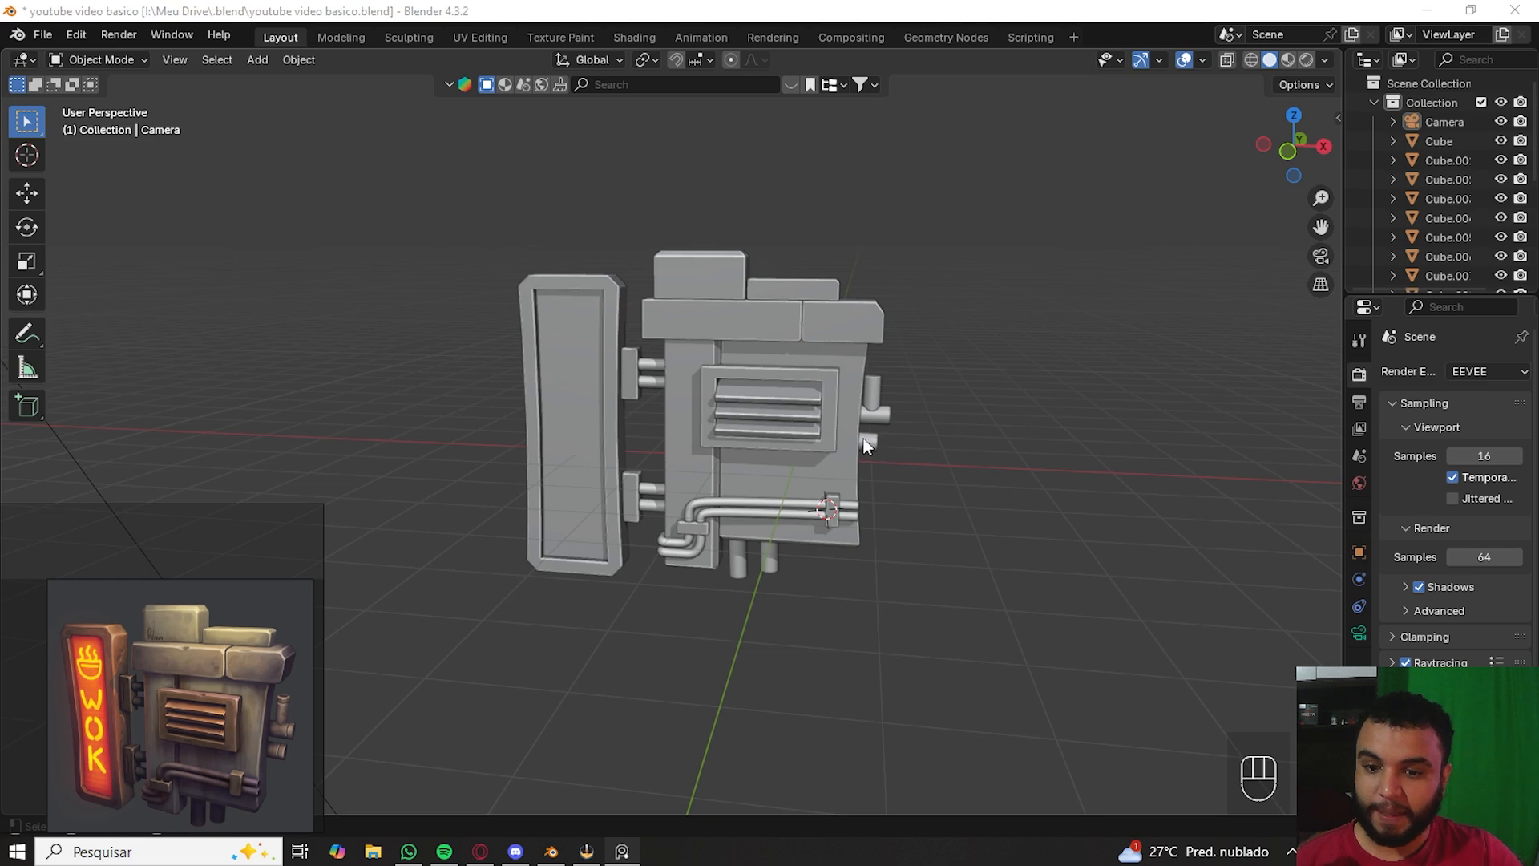
- Start a new General file, saving changes to the current project first
middle_drag(993, 437, 964, 476)
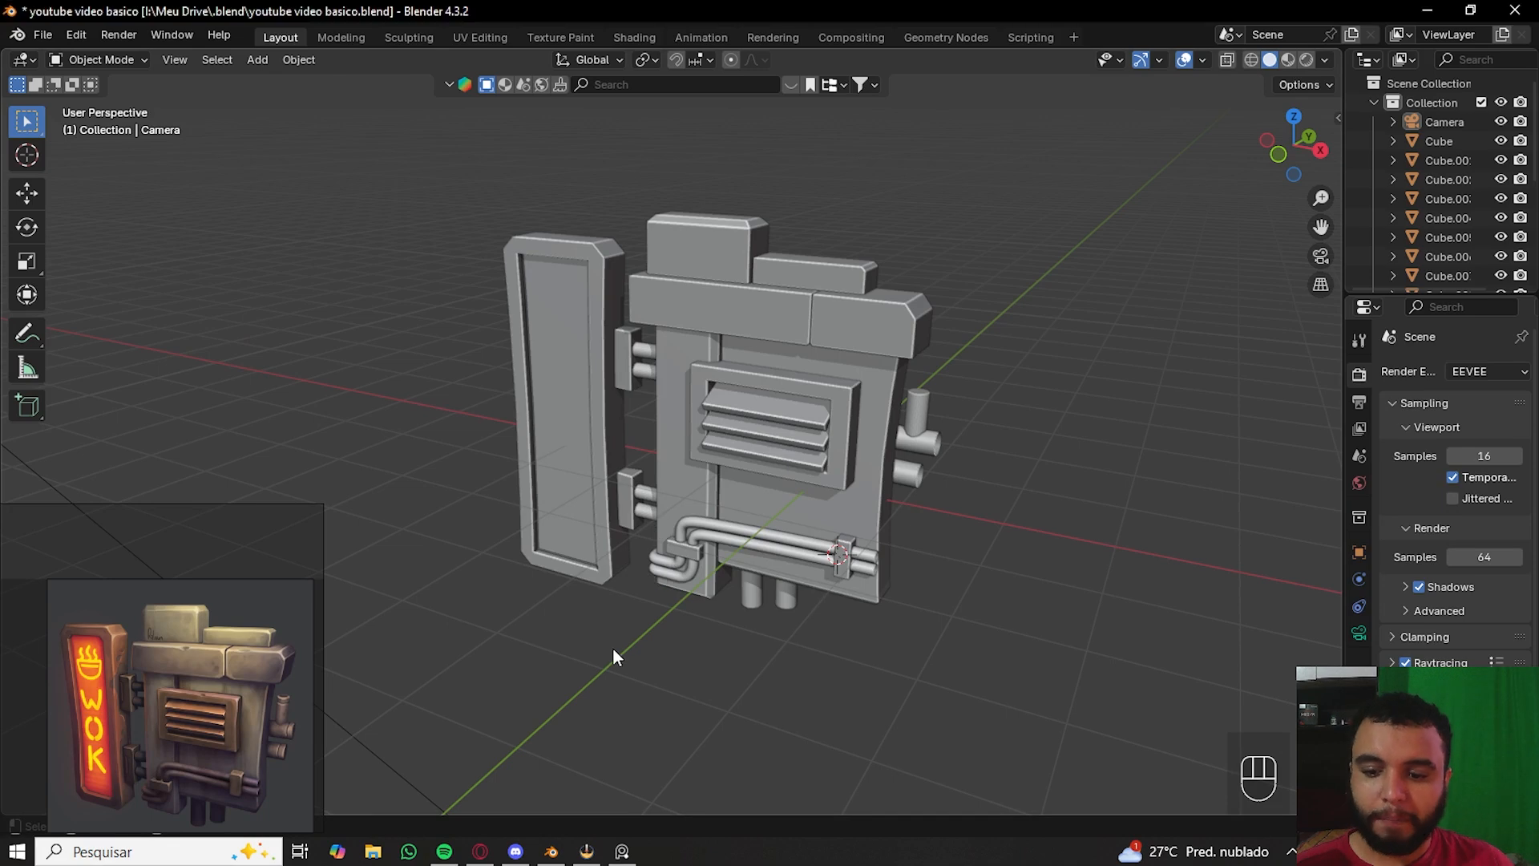
key(ctrl+n)
click(626, 608)
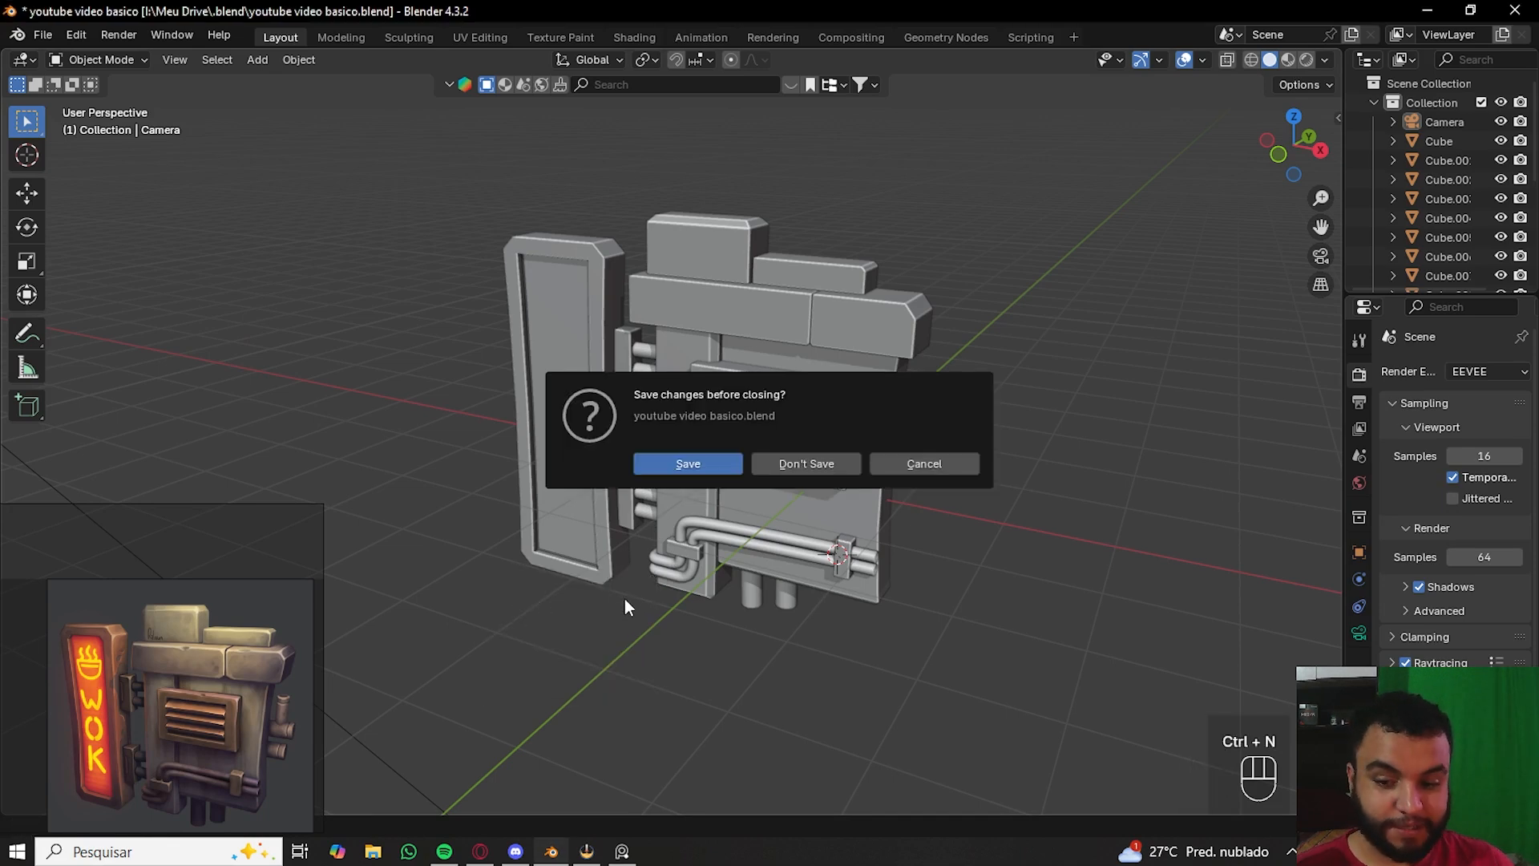
click(733, 469)
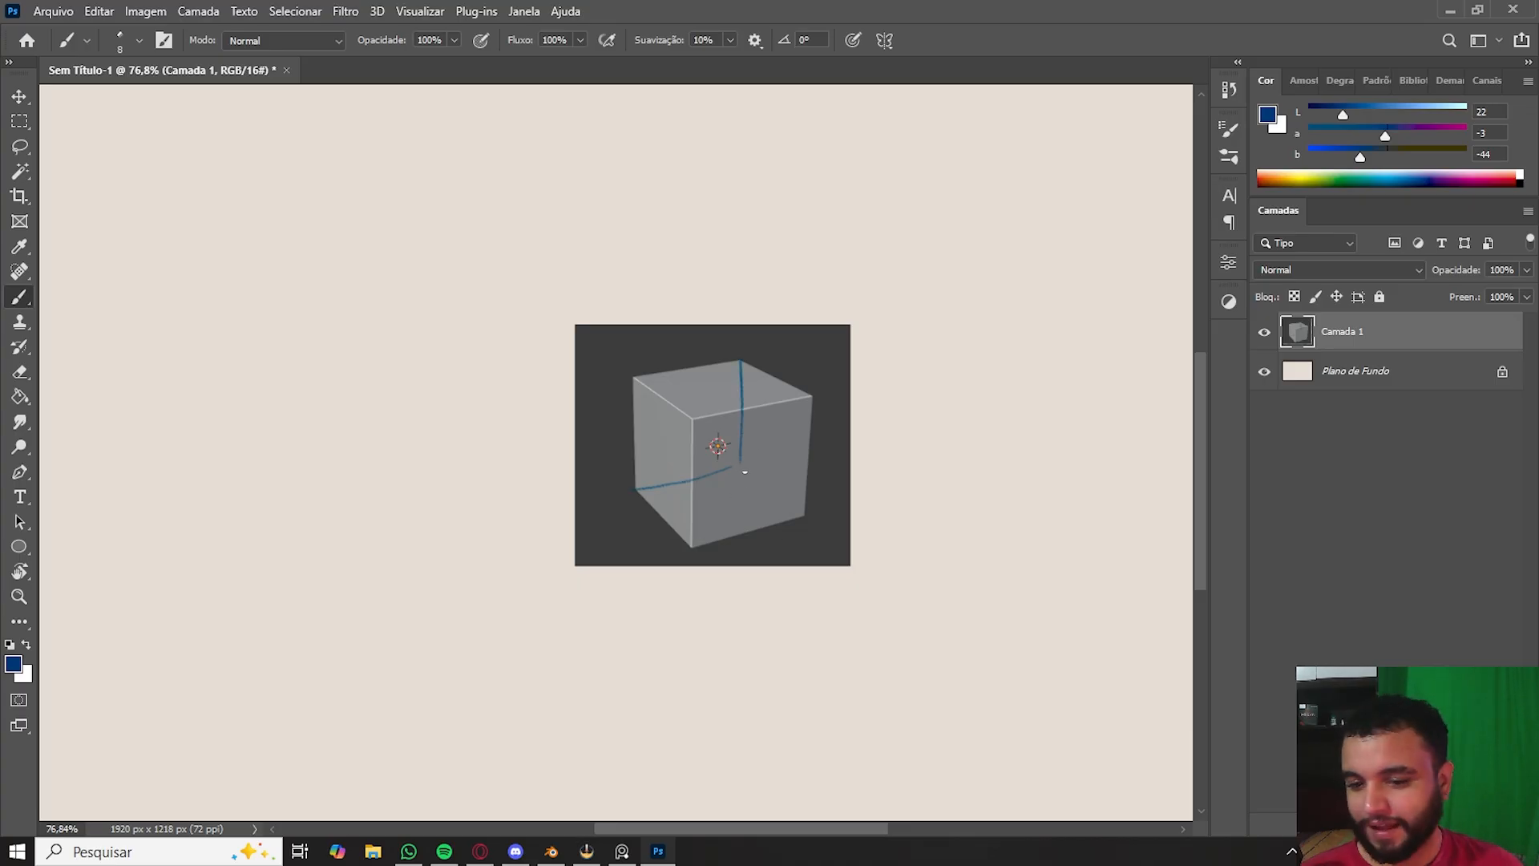
- Draw a seam line across the cube screenshot's edges with the brush, redrawing it once
drag(741, 468, 808, 508)
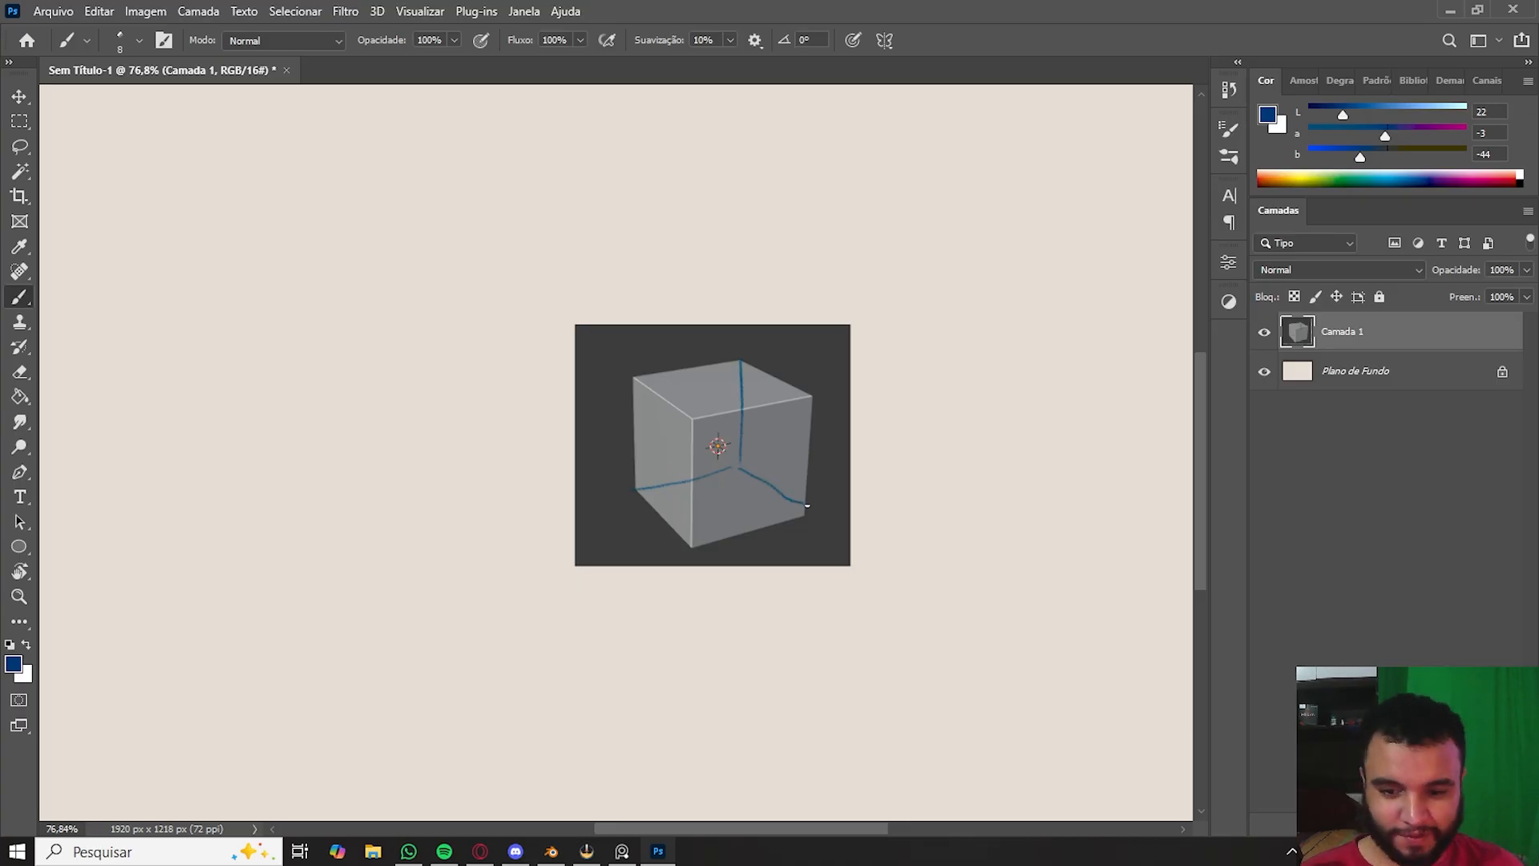
key(ctrl+z)
drag(734, 463, 802, 516)
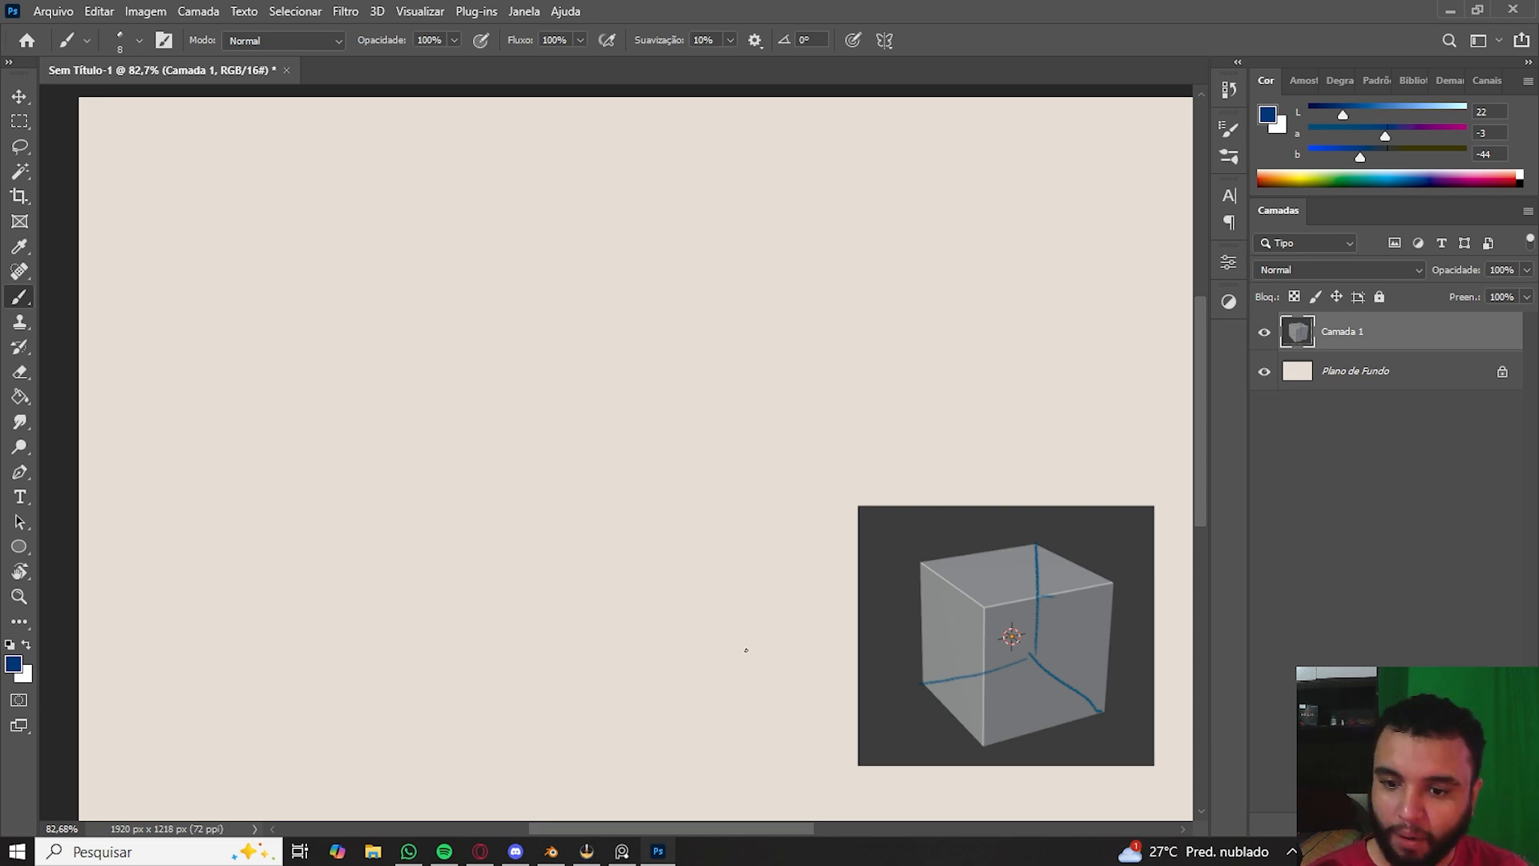
- Sketch an unfolded cube net of six square faces in a cross layout
mouse_move(421, 367)
mouse_down()
mouse_move(439, 418)
mouse_move(506, 379)
mouse_move(497, 327)
mouse_move(520, 376)
mouse_move(594, 339)
mouse_up()
mouse_move(487, 330)
mouse_down()
mouse_move(563, 292)
mouse_move(600, 335)
mouse_up()
drag(524, 375, 566, 428)
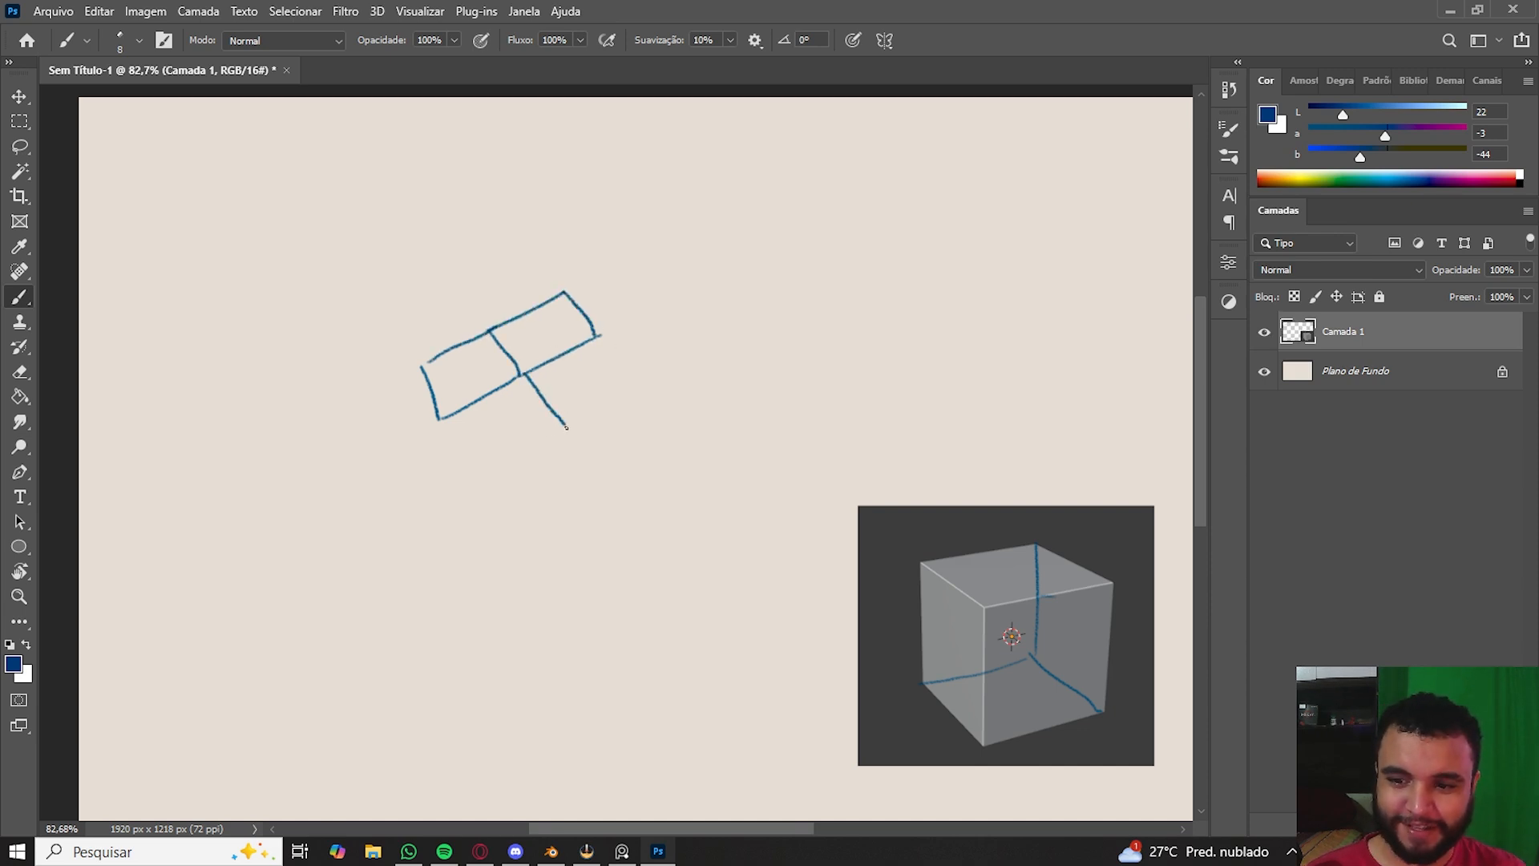
drag(593, 337, 615, 375)
drag(569, 427, 628, 388)
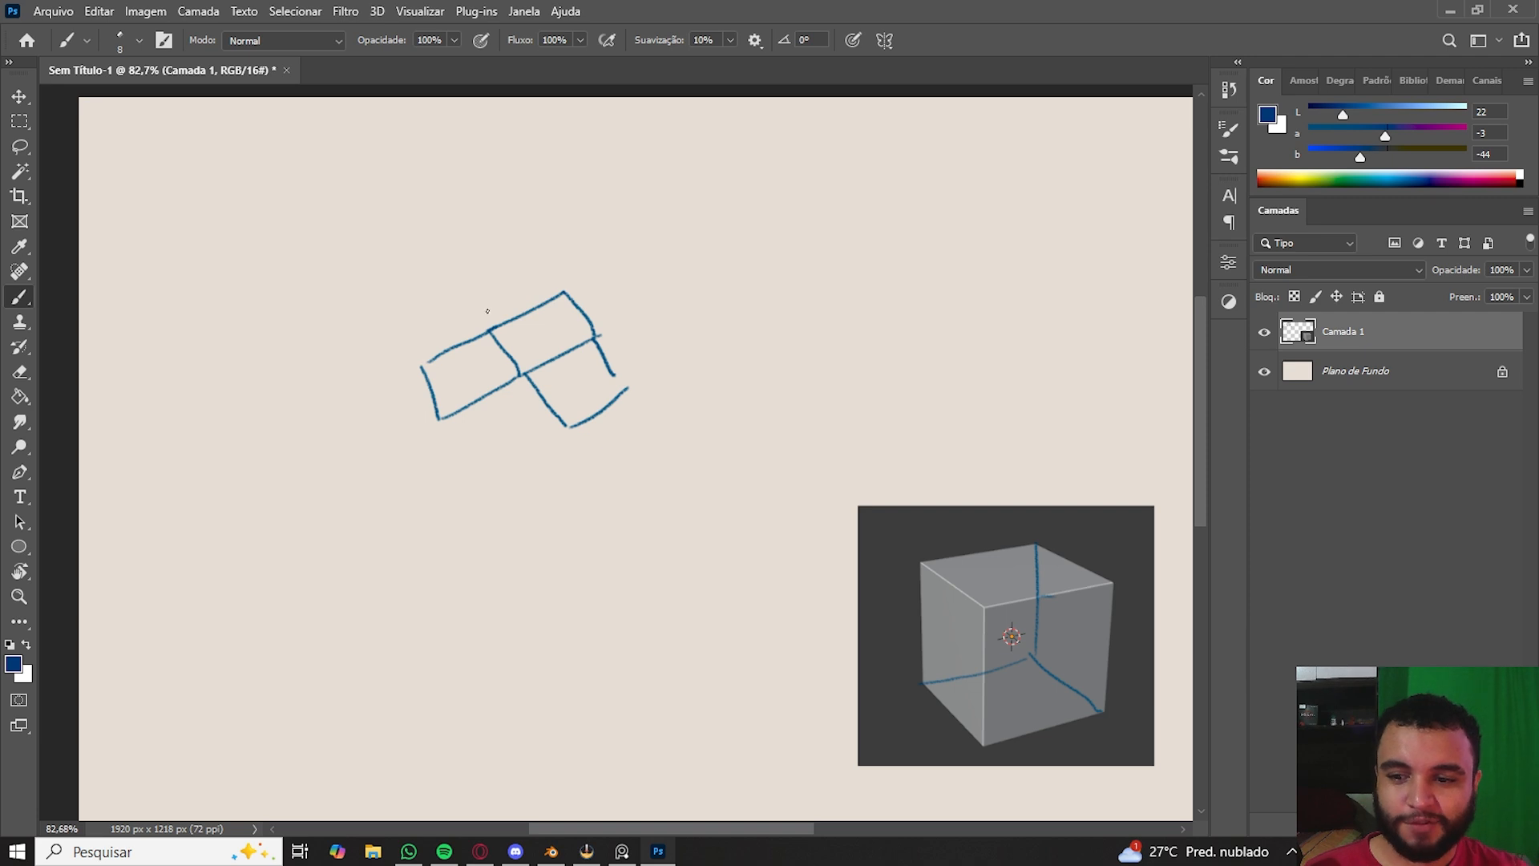
drag(476, 302, 493, 336)
mouse_move(458, 281)
mouse_down()
mouse_move(488, 321)
mouse_move(529, 239)
mouse_up()
mouse_move(539, 239)
mouse_down()
mouse_move(565, 287)
mouse_move(649, 240)
mouse_up()
mouse_move(598, 335)
mouse_down()
mouse_move(686, 280)
mouse_move(651, 303)
mouse_up()
drag(674, 281, 729, 255)
mouse_move(638, 240)
mouse_down()
mouse_move(700, 215)
mouse_move(730, 257)
mouse_up()
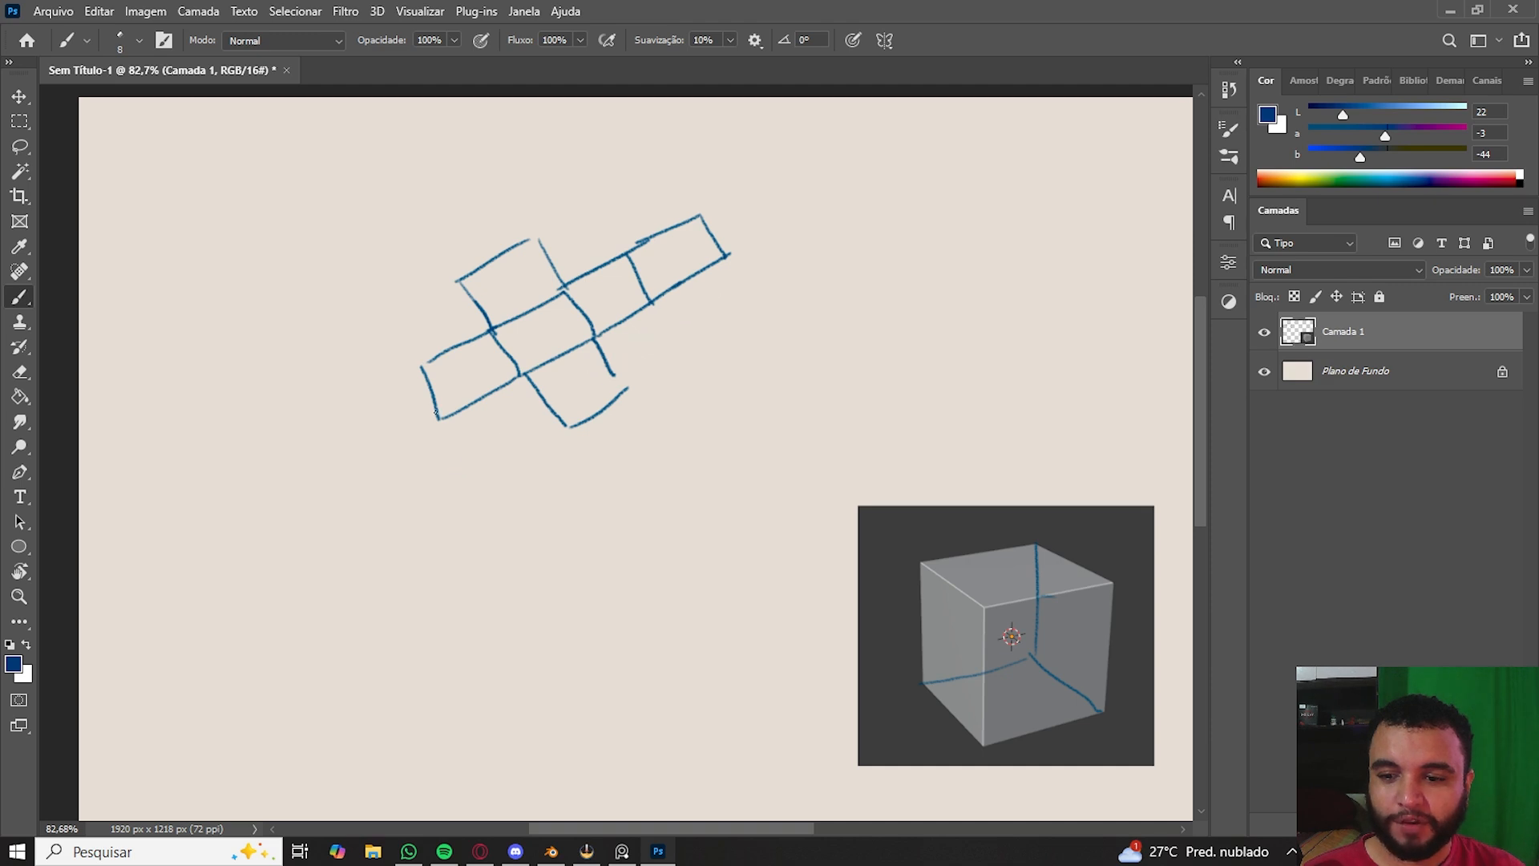
- Try drawing long diagonal strokes beside the cube net, undoing each one
drag(427, 482, 573, 382)
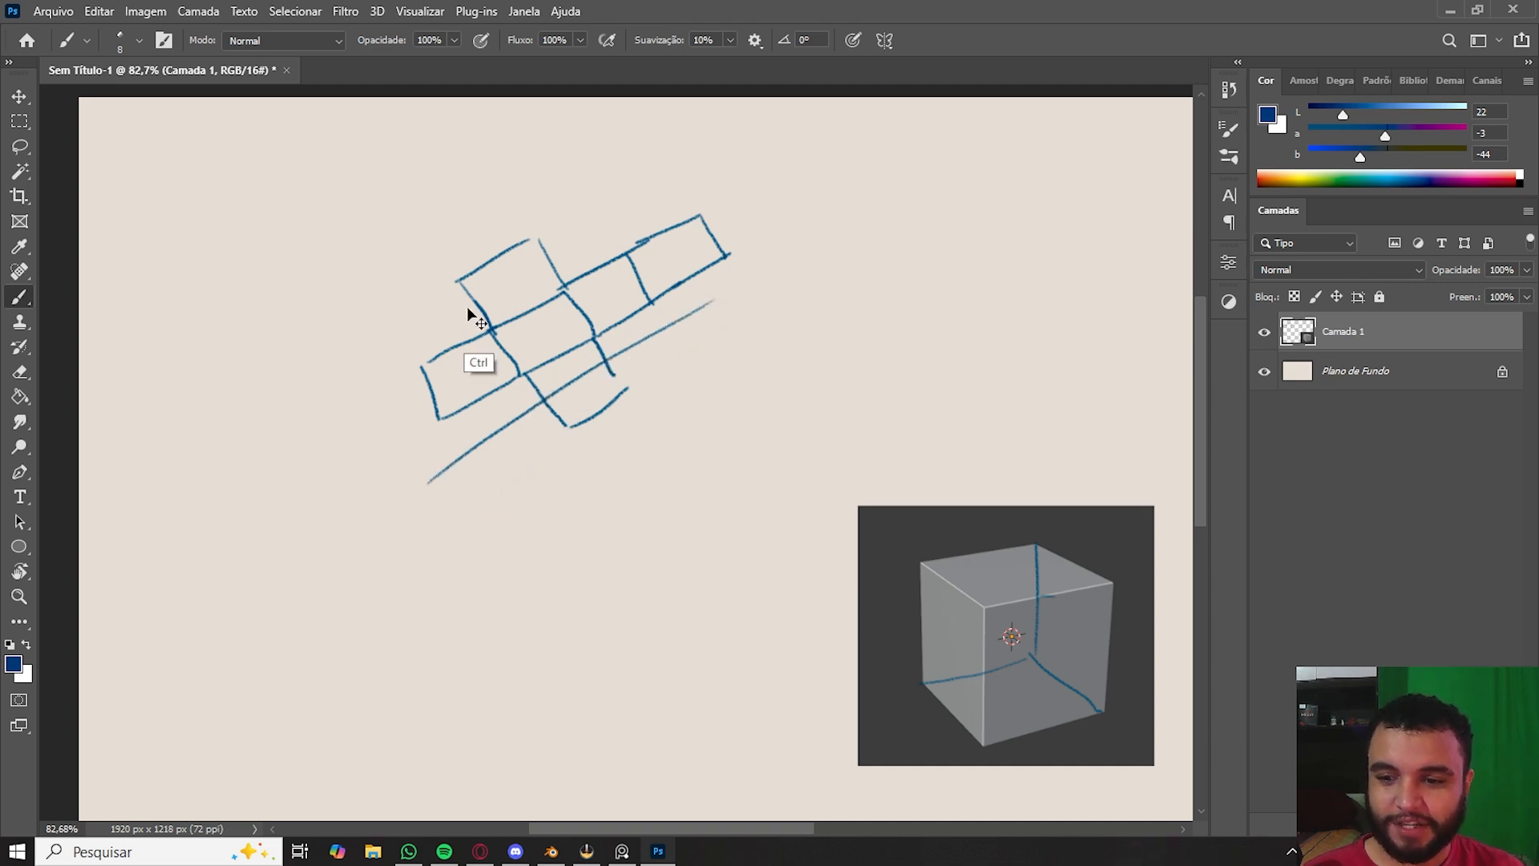
key(ctrl+z)
drag(414, 269, 611, 476)
key(ctrl+z)
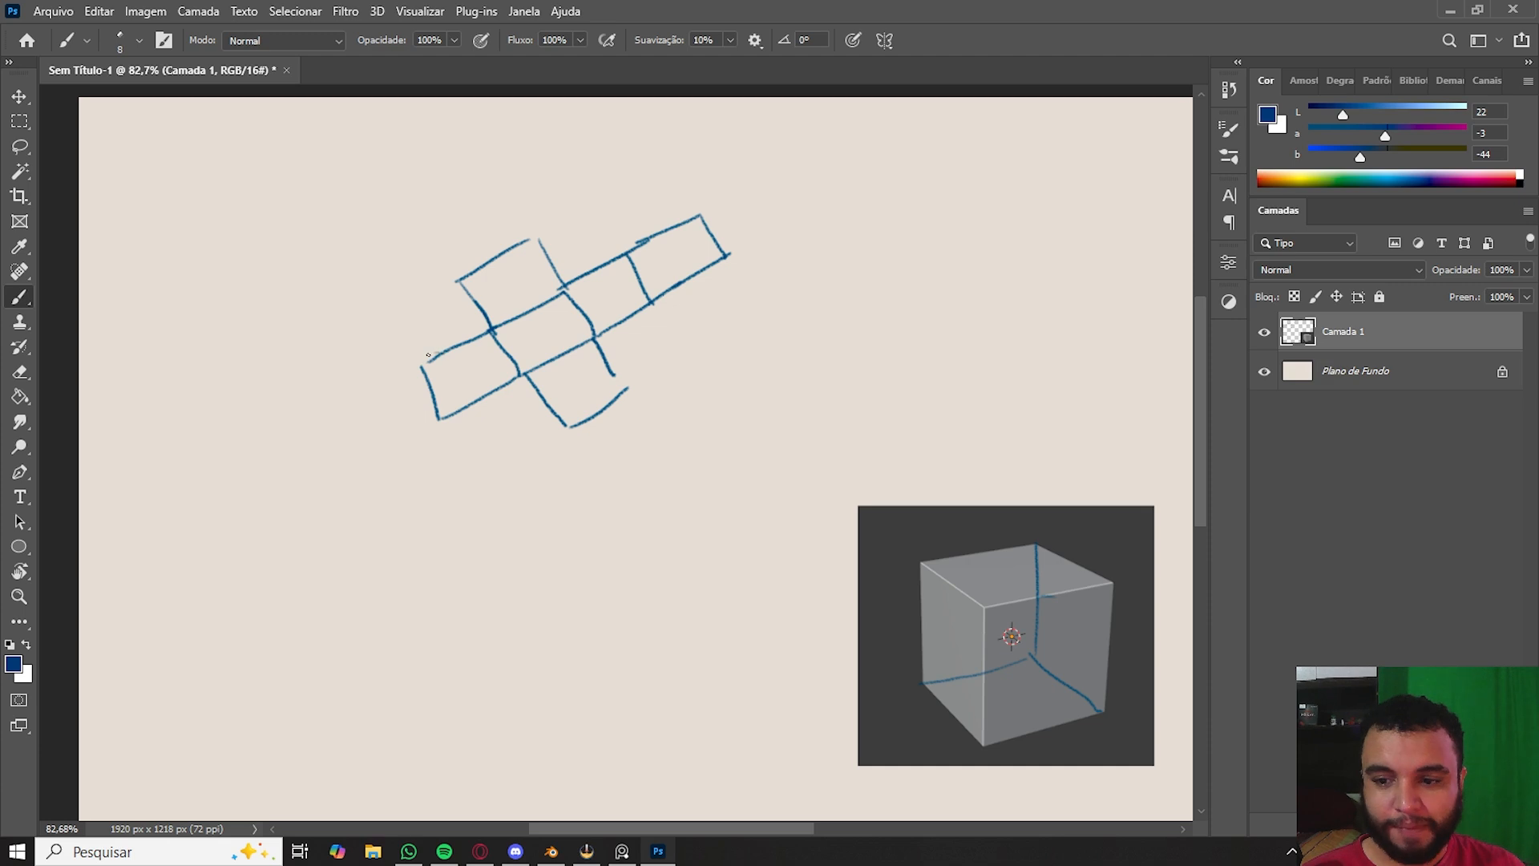
- Add curved folding arrows and guide strokes around the cube net's faces
mouse_move(433, 356)
mouse_down()
mouse_move(435, 325)
mouse_move(446, 335)
mouse_up()
drag(447, 420, 493, 411)
mouse_move(563, 431)
mouse_down()
mouse_move(530, 405)
mouse_move(534, 418)
mouse_up()
mouse_move(628, 390)
mouse_down()
mouse_move(638, 366)
mouse_move(642, 379)
mouse_up()
mouse_move(539, 248)
mouse_down()
mouse_move(553, 228)
mouse_move(559, 250)
mouse_up()
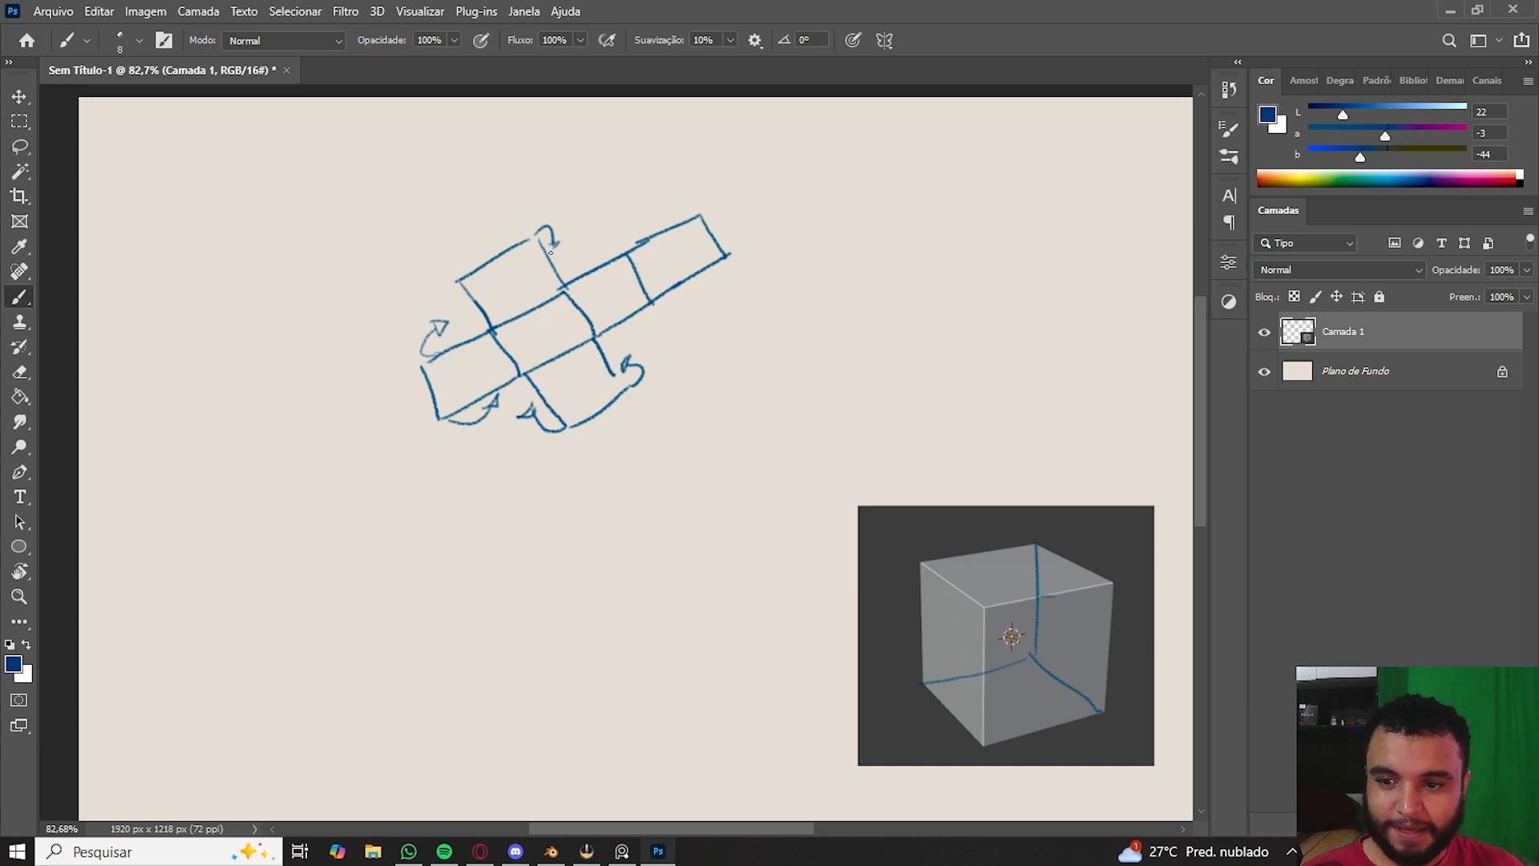
drag(628, 340, 738, 281)
drag(463, 279, 457, 308)
mouse_move(612, 226)
mouse_down()
mouse_move(534, 191)
mouse_move(481, 217)
mouse_move(372, 333)
mouse_up()
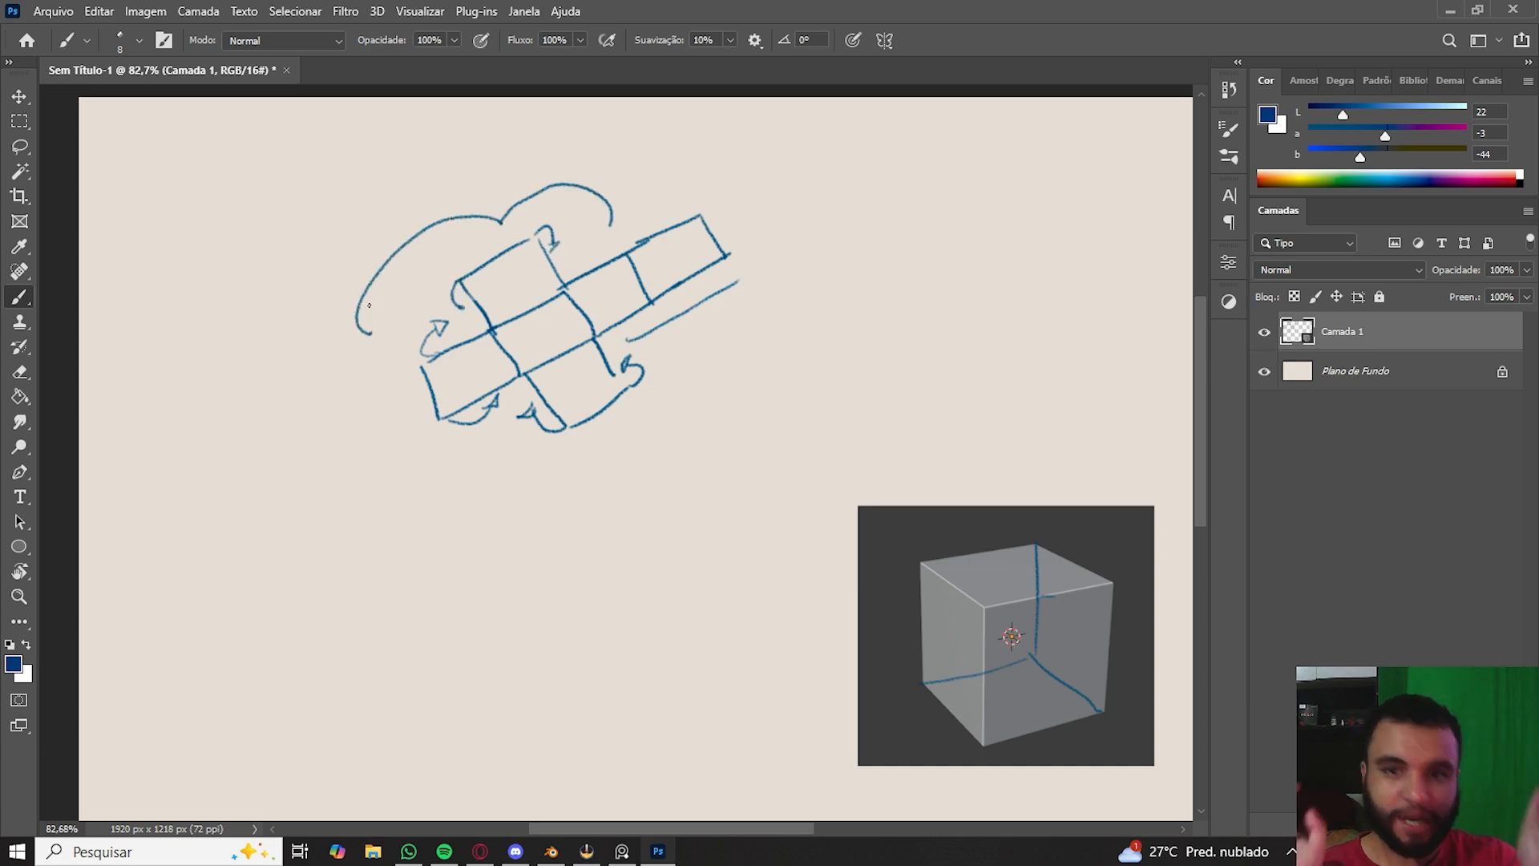
- Add a new layer and set the foreground colour to red
drag(910, 595, 730, 470)
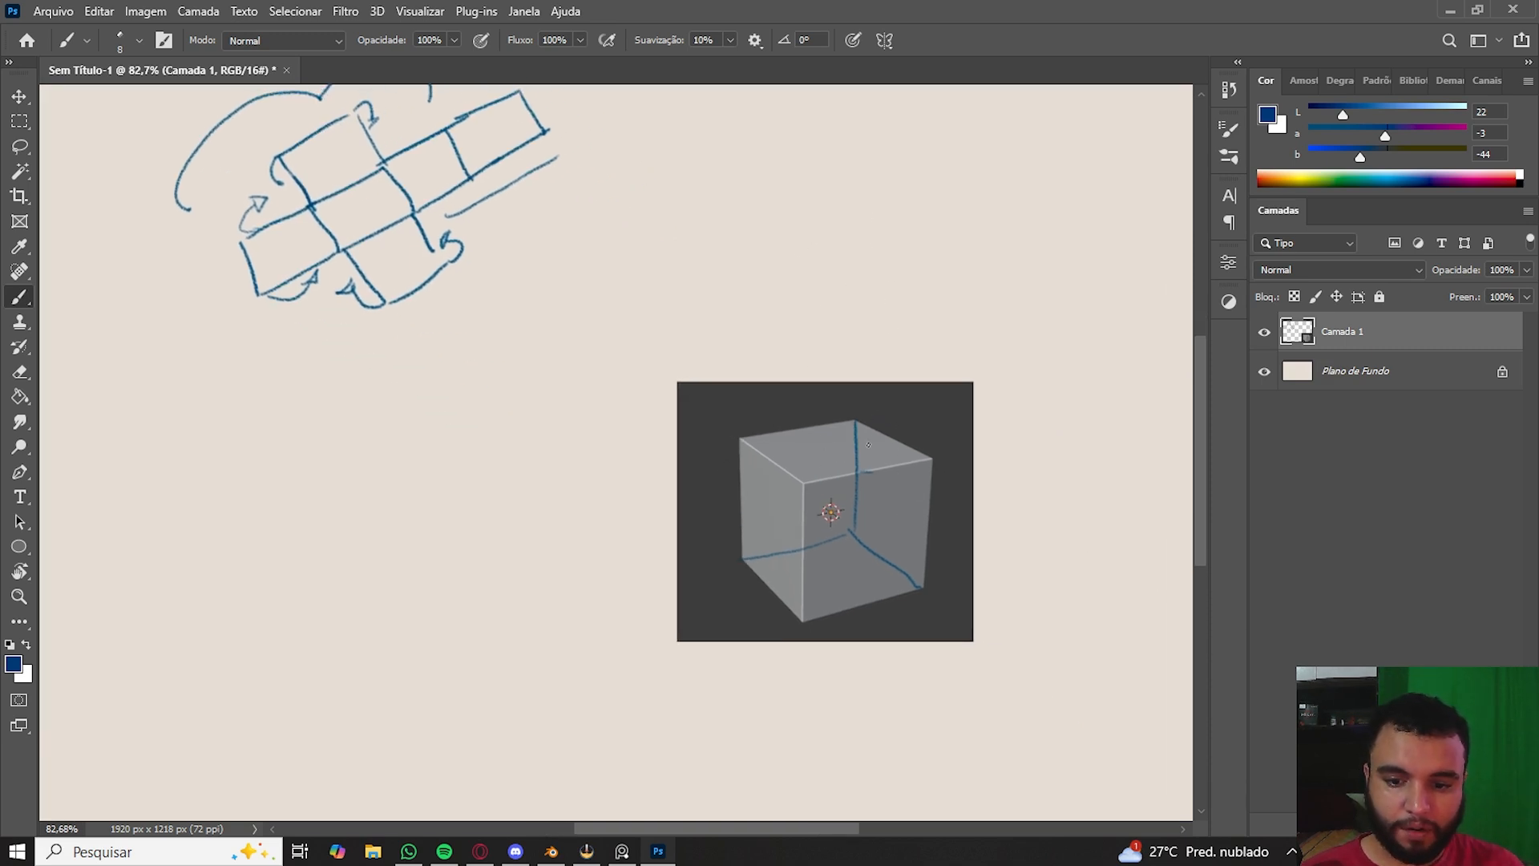
key(ctrl+shift+alt+n)
click(1264, 178)
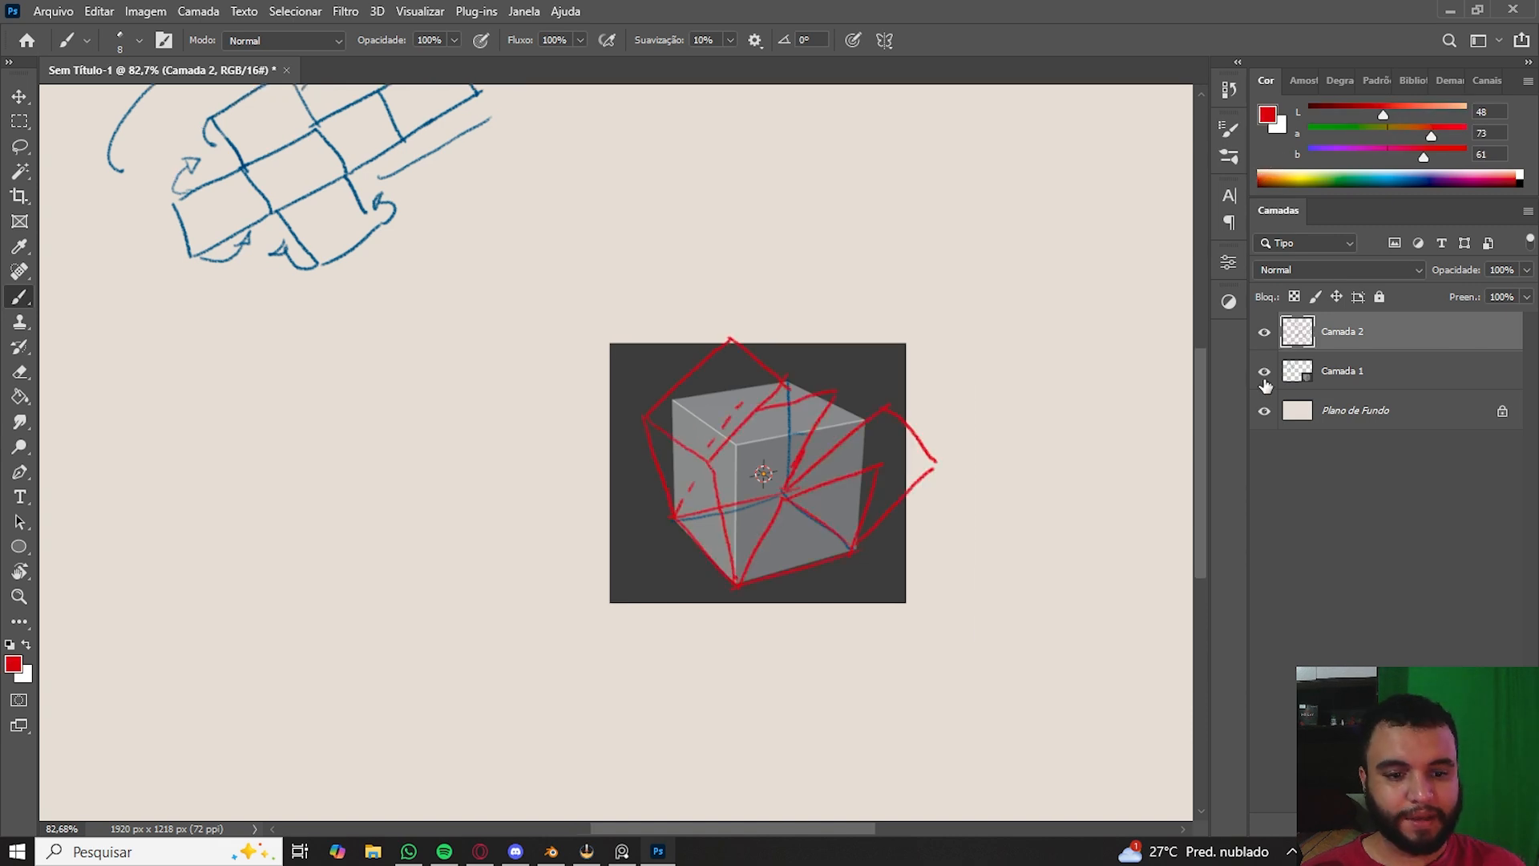
- Hide the blue sketch layer and hatch shading lines onto the faces of the red open-box sketch
click(1264, 373)
alt+scroll(842, 529, up, 2)
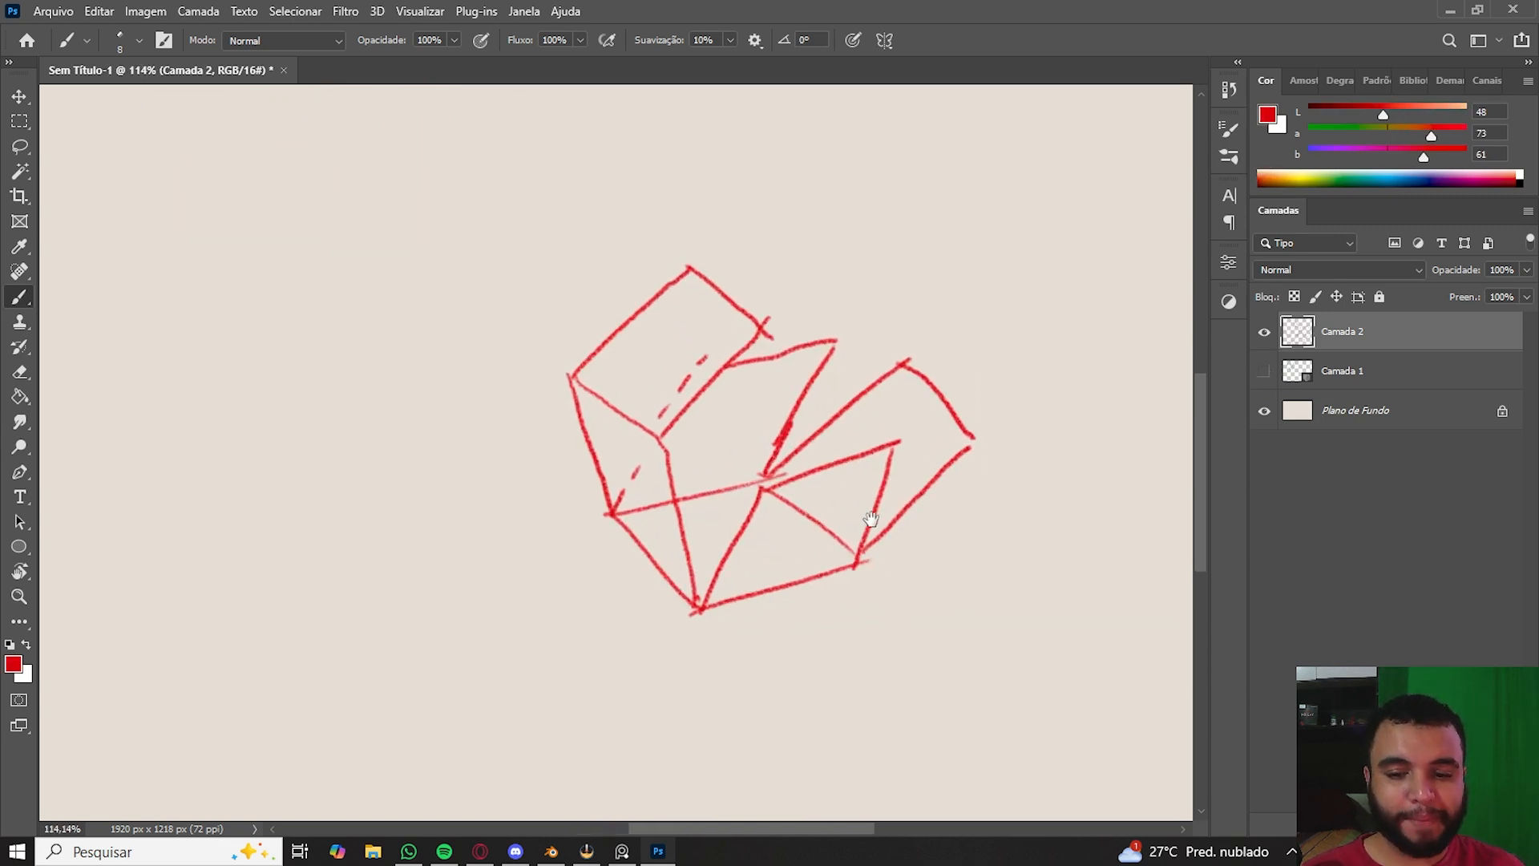
mouse_move(846, 514)
mouse_down()
mouse_move(804, 543)
mouse_move(750, 517)
mouse_move(844, 575)
mouse_up()
key(e)
key(b)
mouse_move(941, 454)
mouse_down()
mouse_move(935, 496)
mouse_move(922, 488)
mouse_up()
drag(924, 409, 914, 490)
drag(906, 415, 895, 489)
mouse_move(901, 410)
mouse_down()
mouse_move(887, 510)
mouse_move(856, 486)
mouse_up()
mouse_move(852, 438)
mouse_down()
mouse_move(834, 486)
mouse_move(811, 493)
mouse_up()
drag(794, 472, 787, 489)
drag(779, 387, 770, 426)
drag(698, 428, 690, 474)
drag(678, 445, 664, 498)
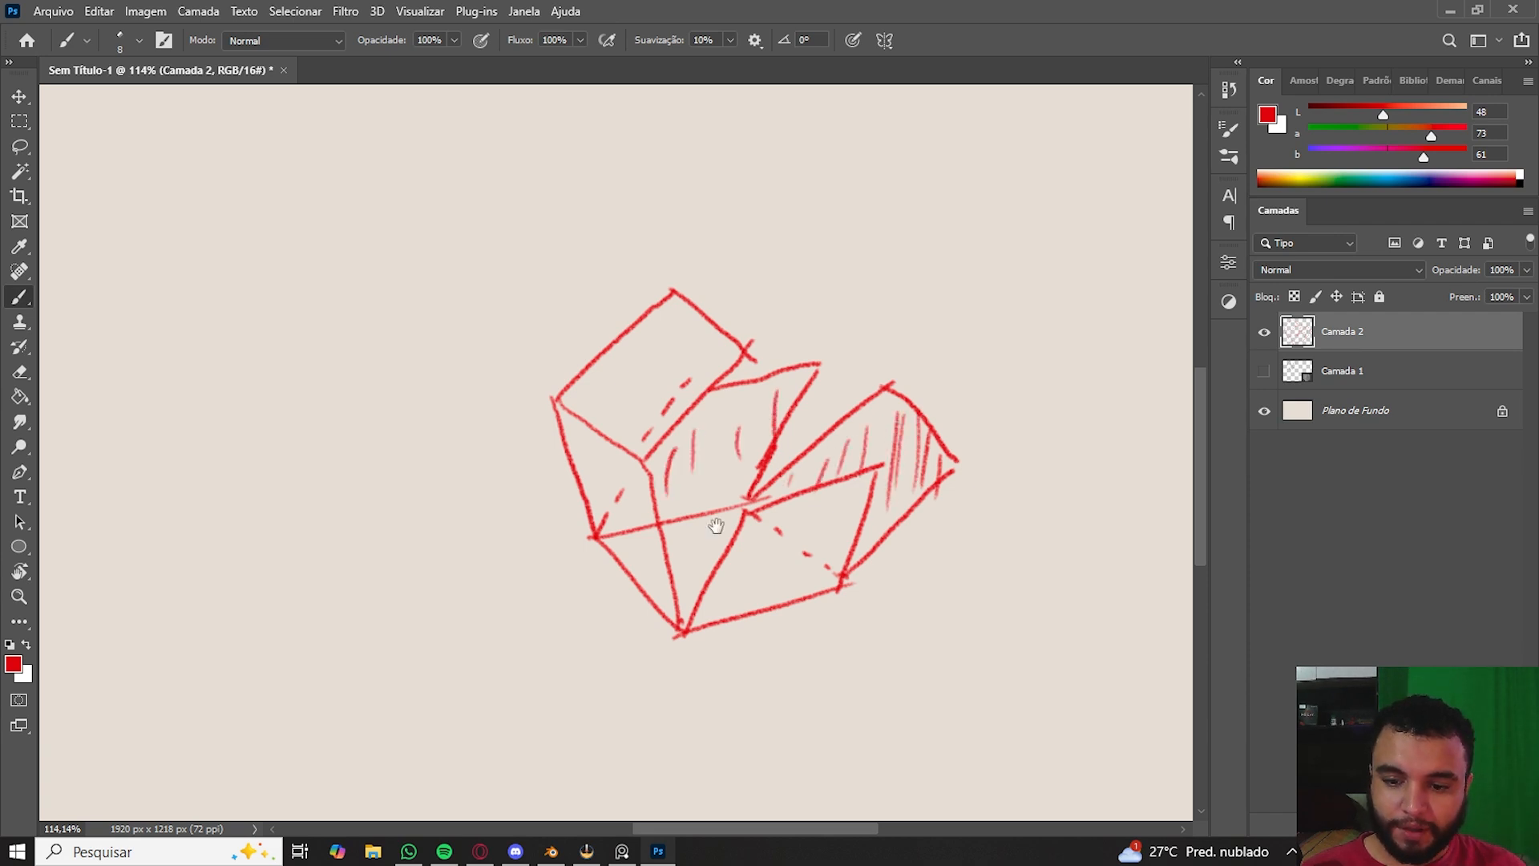
- Switch to the UV Editing workspace for the cube
drag(768, 709, 623, 558)
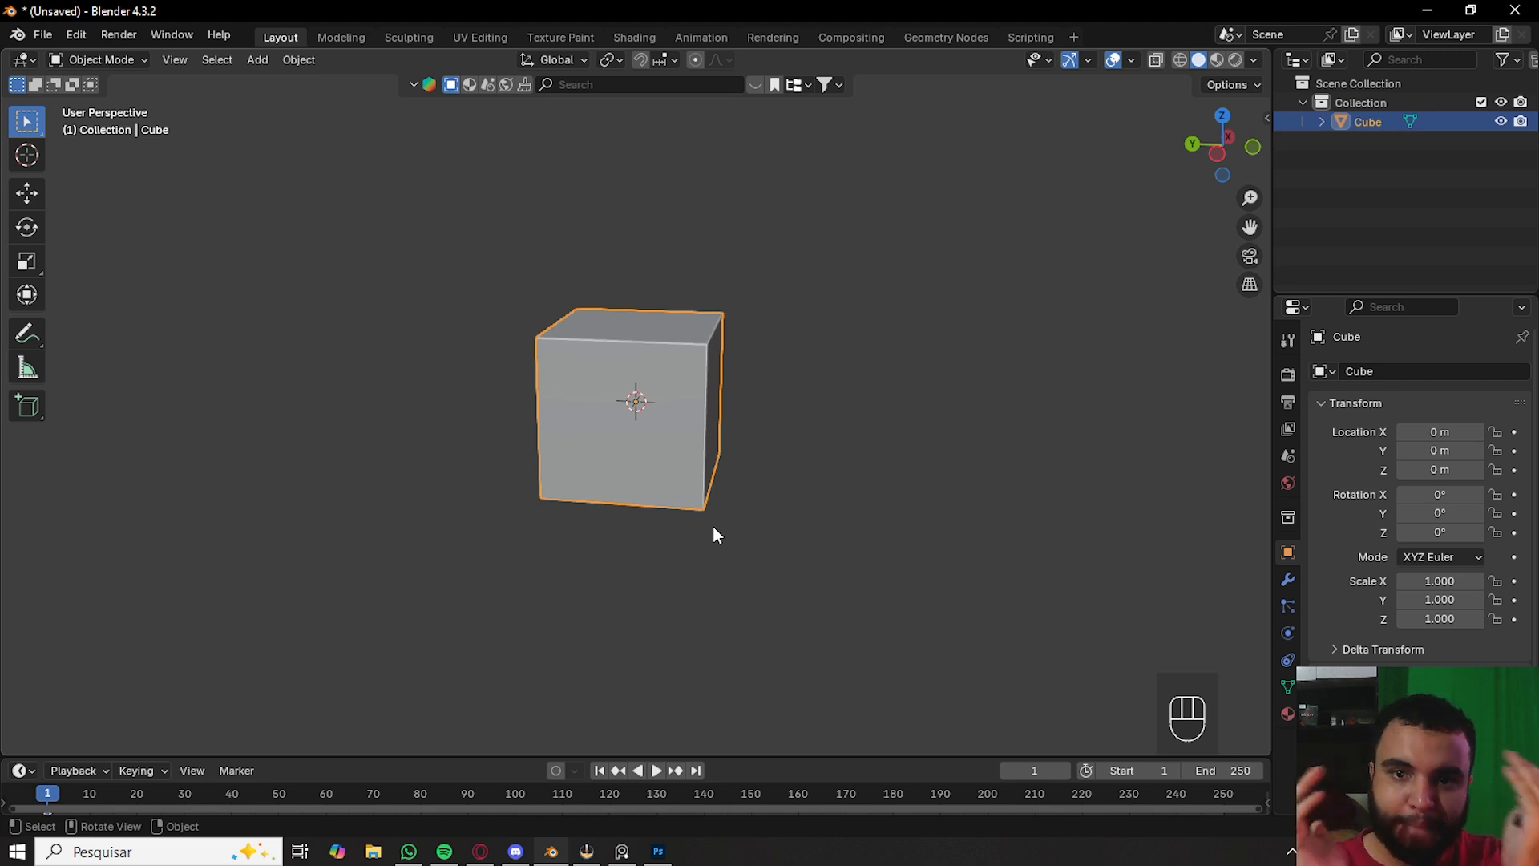
middle_drag(714, 534, 821, 429)
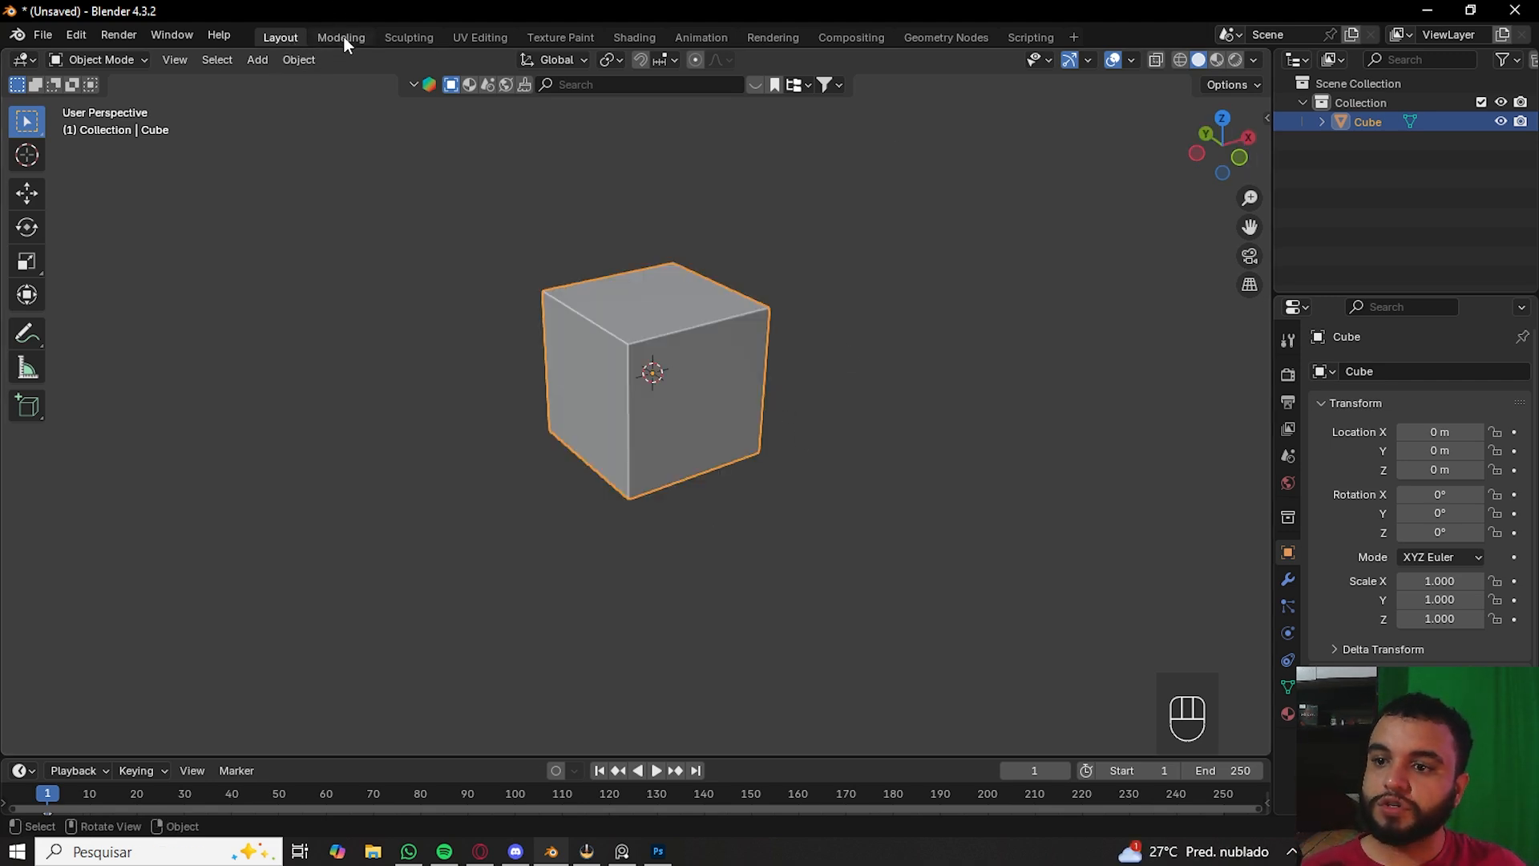
click(478, 37)
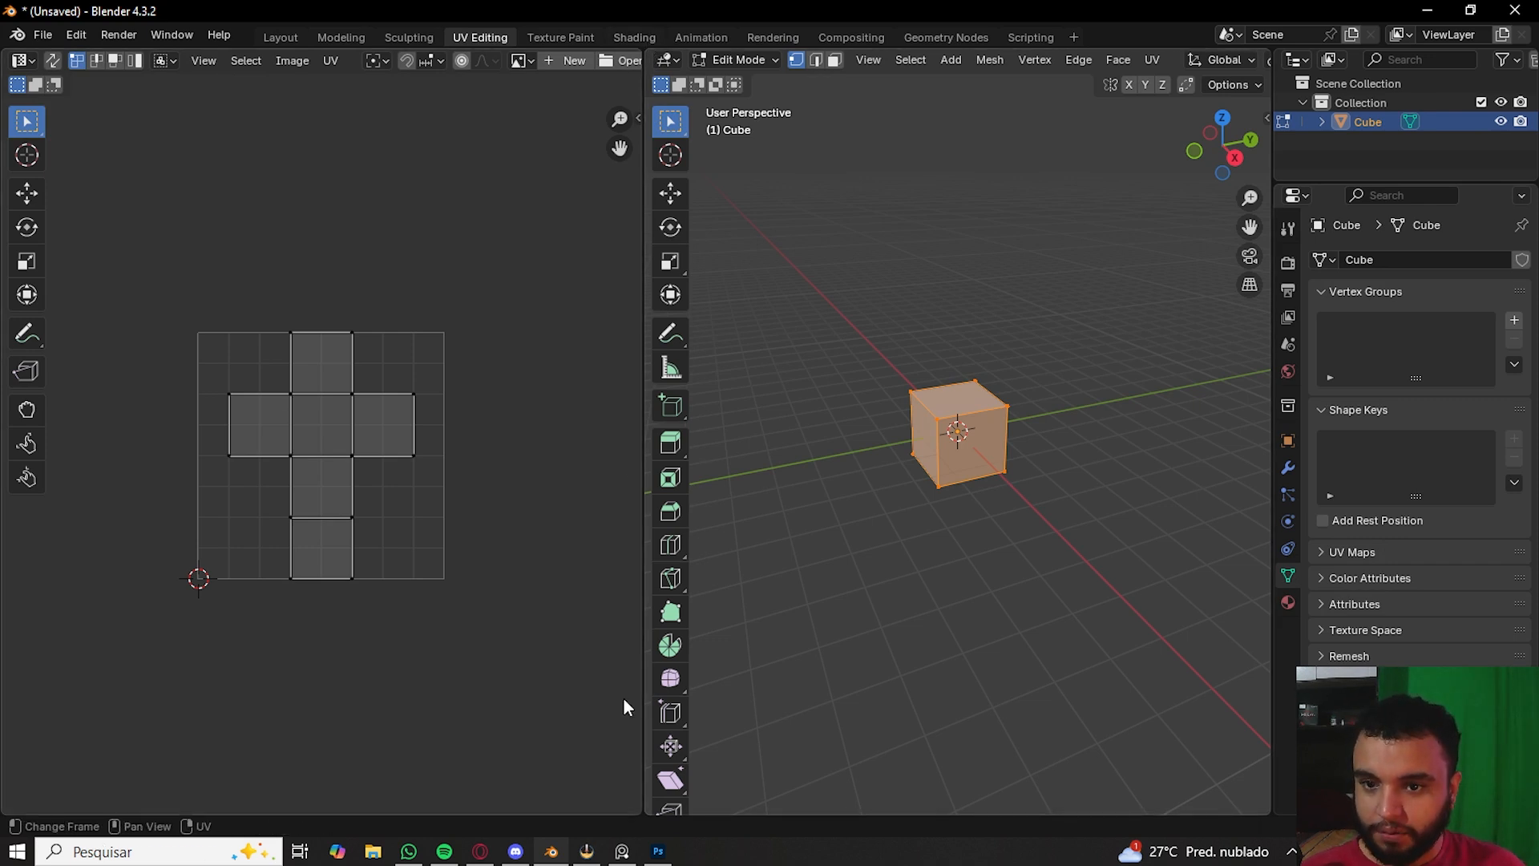
- Examine the cube's default UV layout by selecting its islands in the UV editor
key(Tab)
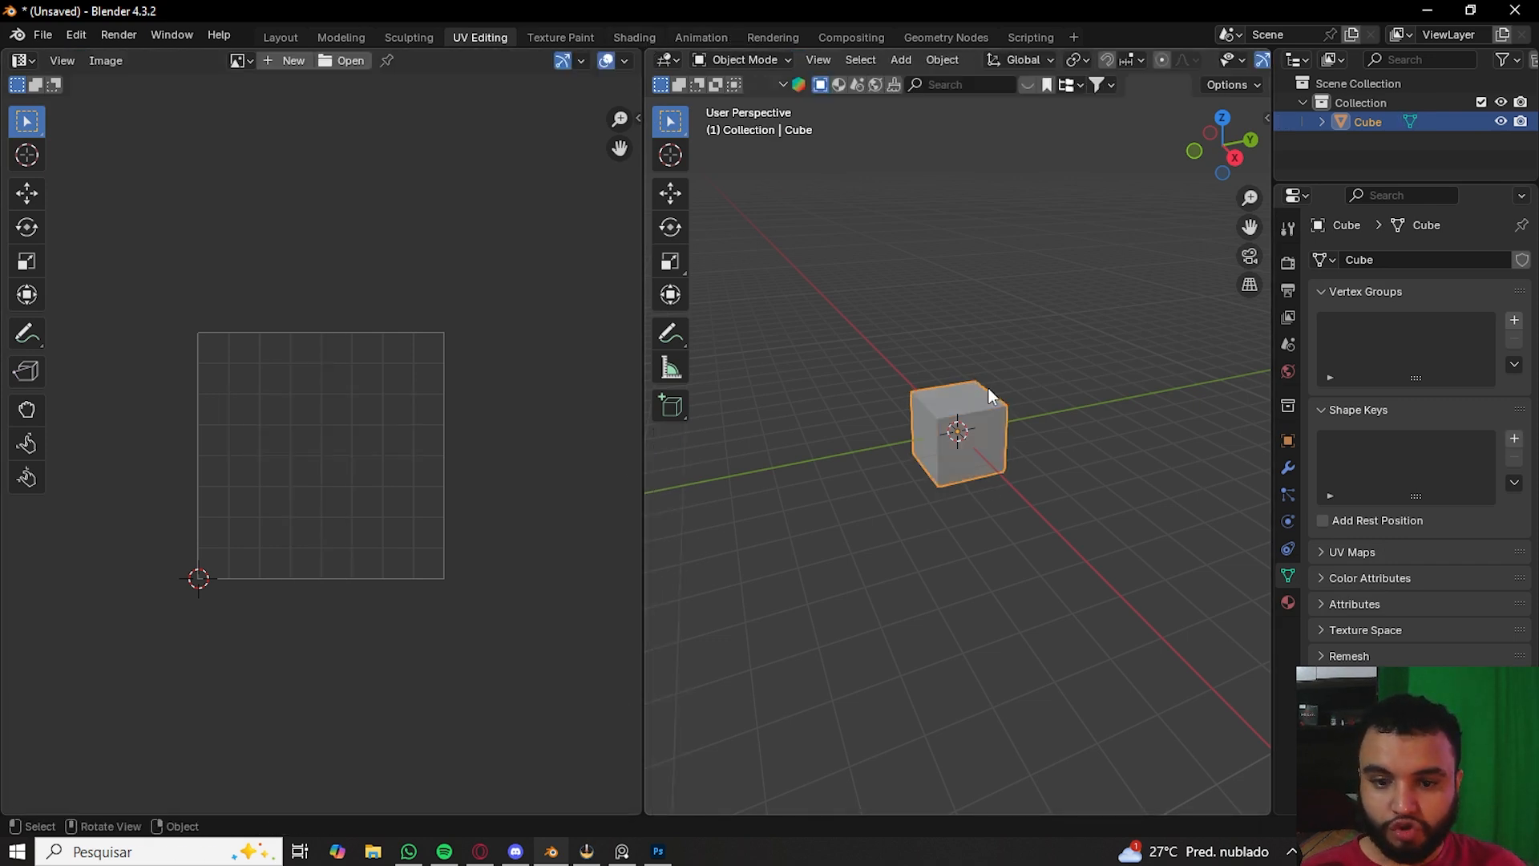
key(Tab)
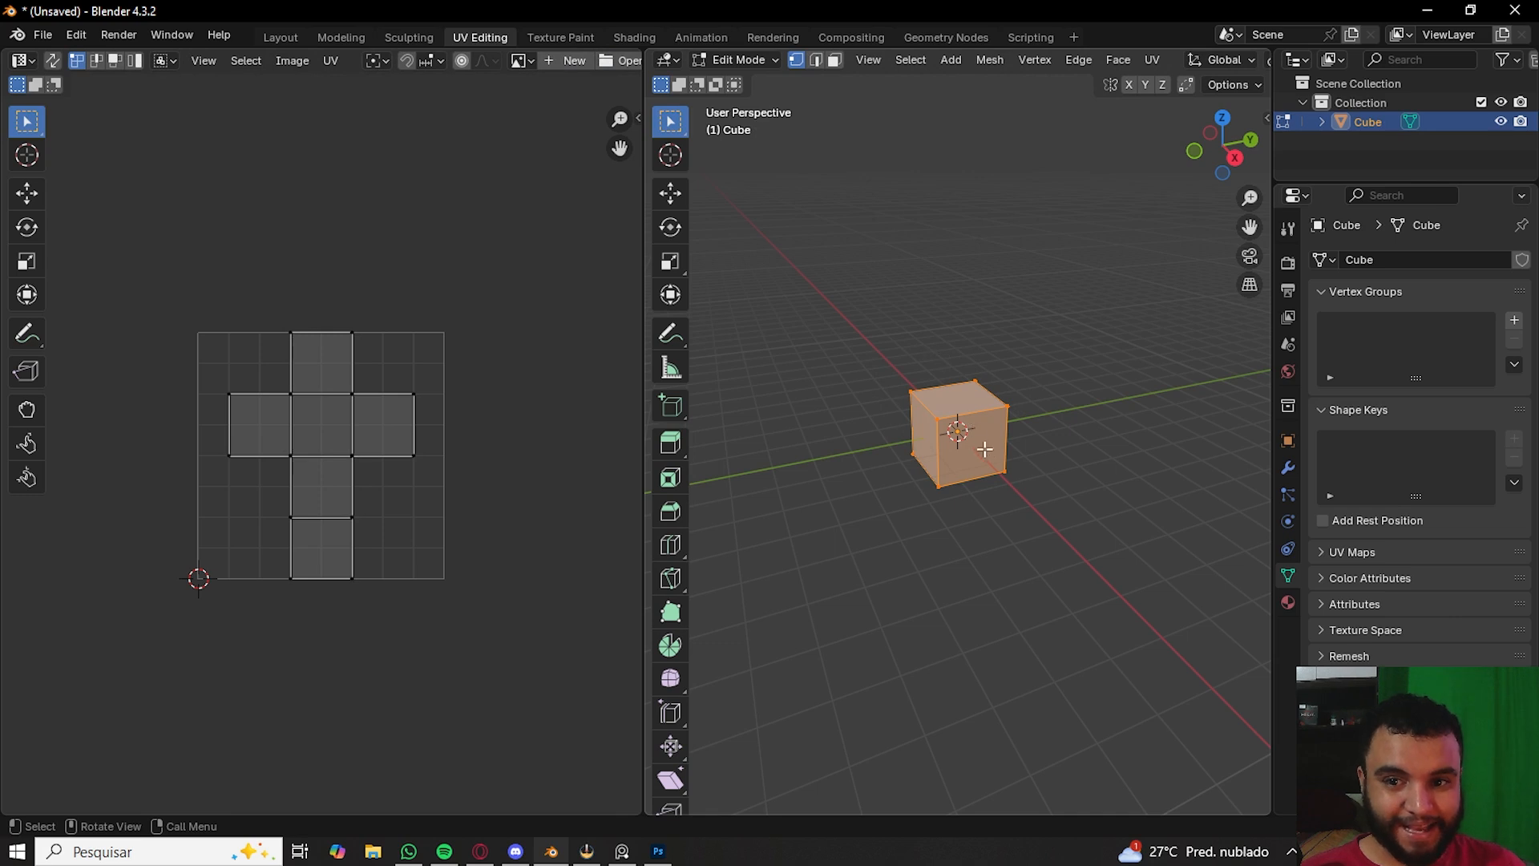
scroll(959, 353, up, 5)
middle_drag(971, 360, 1045, 396)
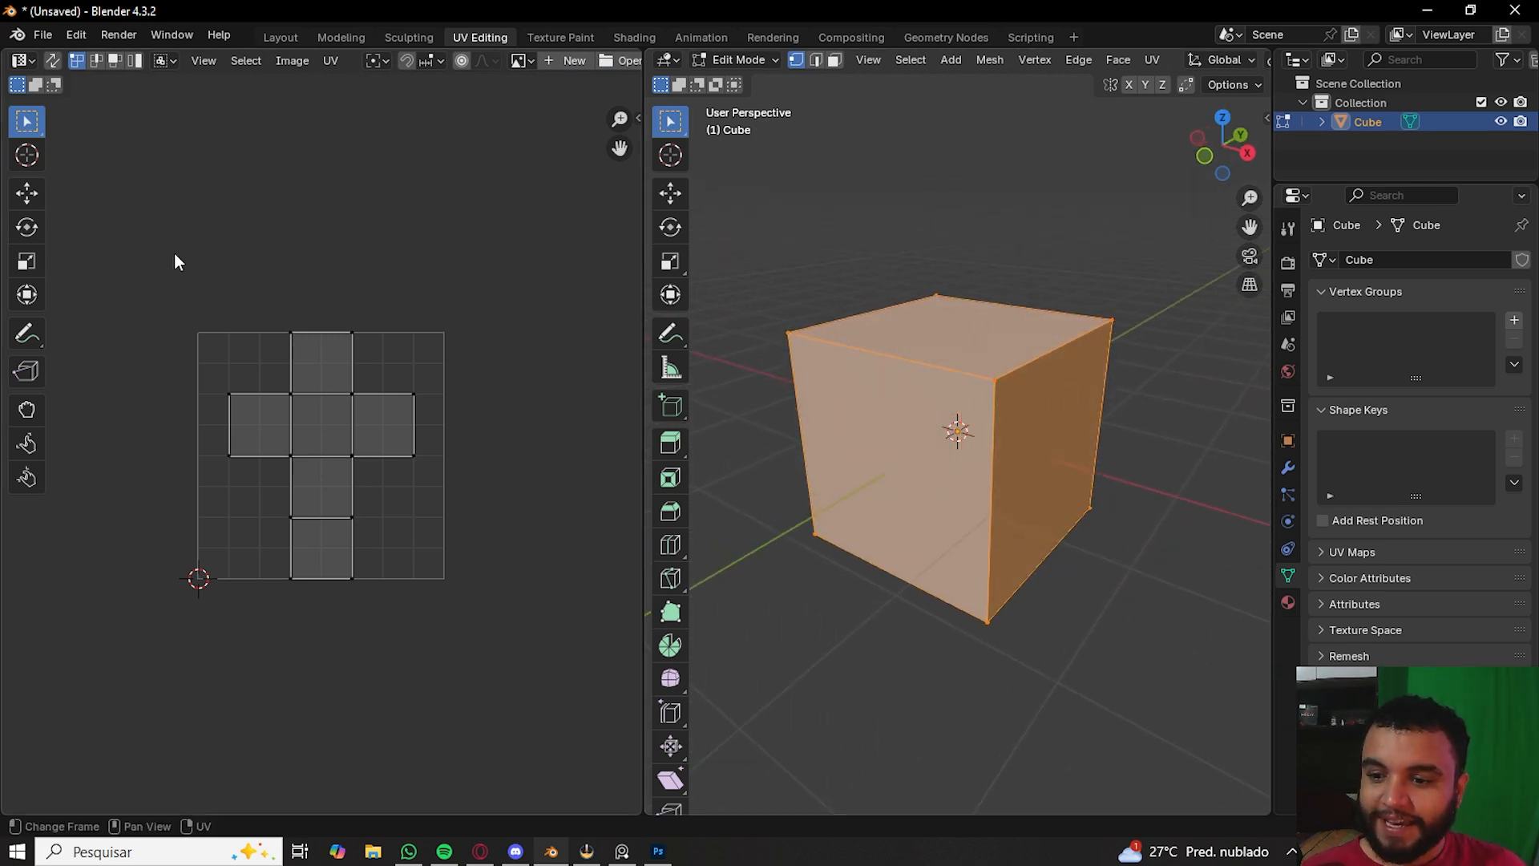
drag(152, 277, 479, 680)
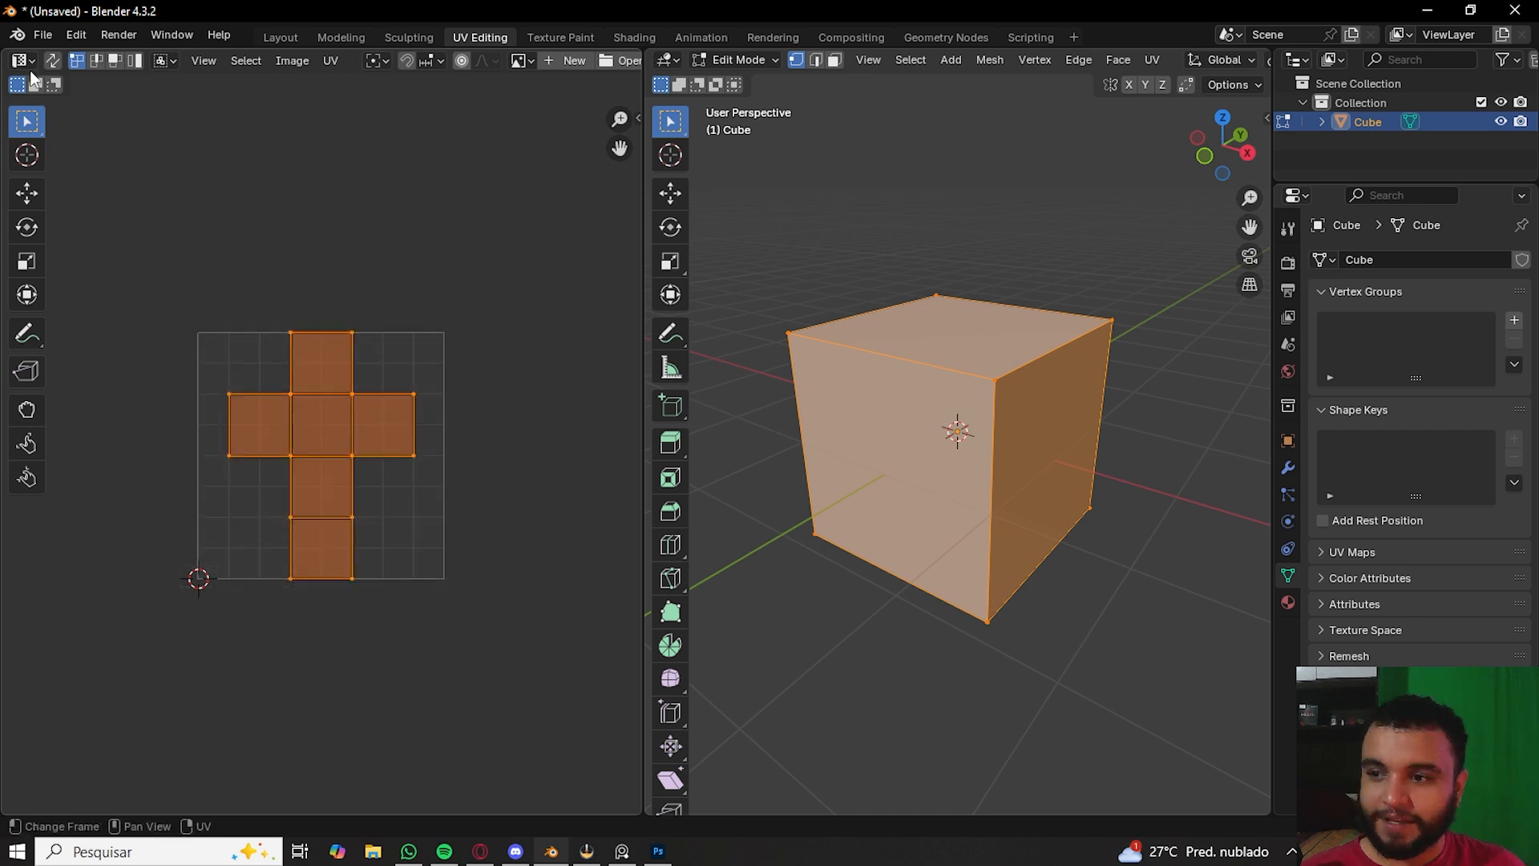
click(22, 60)
click(22, 60)
click(217, 247)
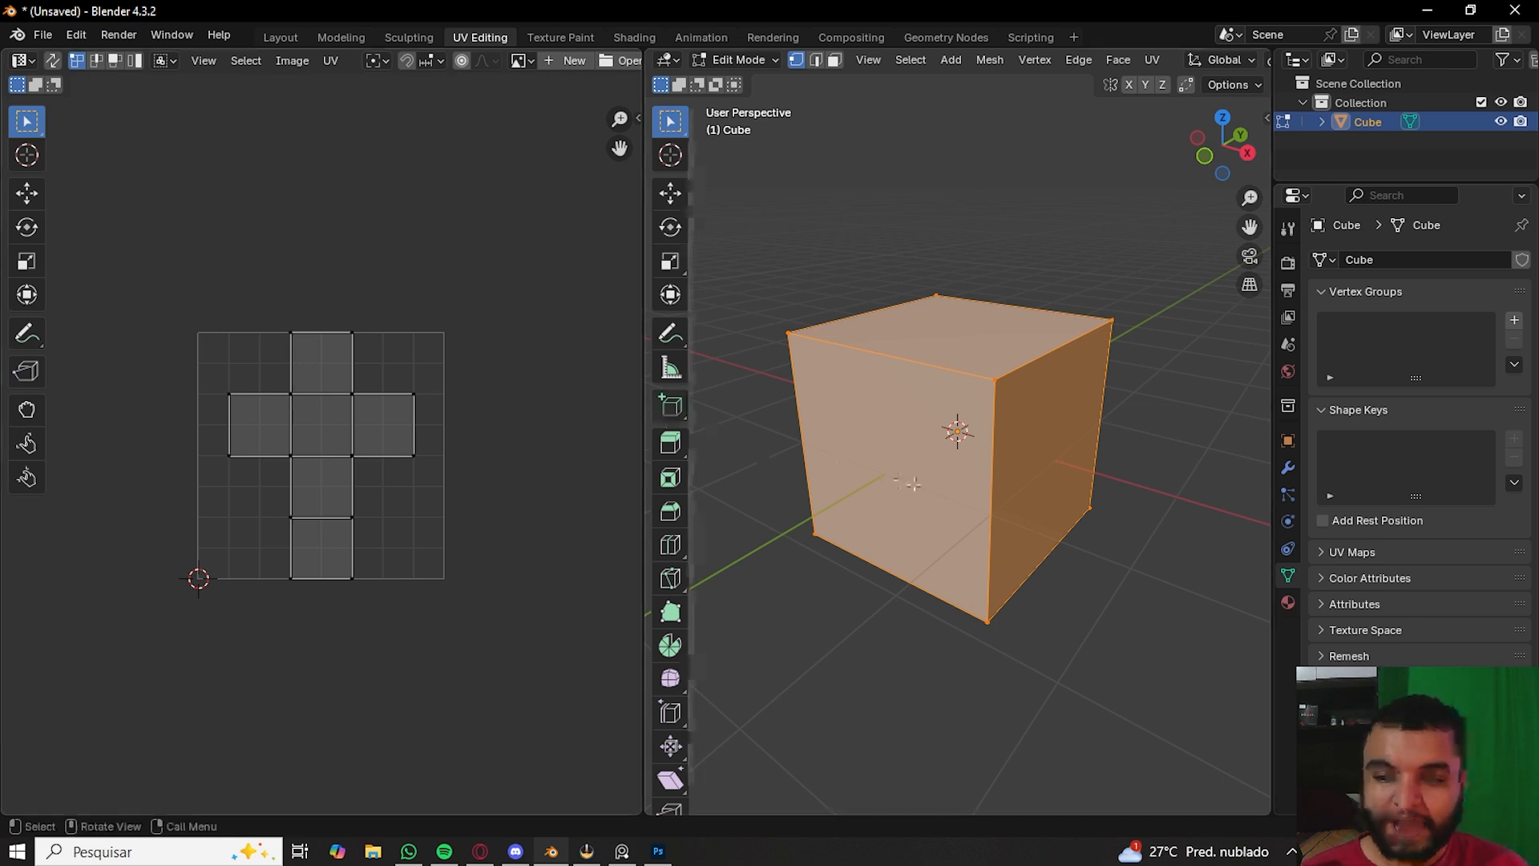
- Select individual cube faces one by one to inspect where each sits in the UV layout
key(3)
click(975, 347)
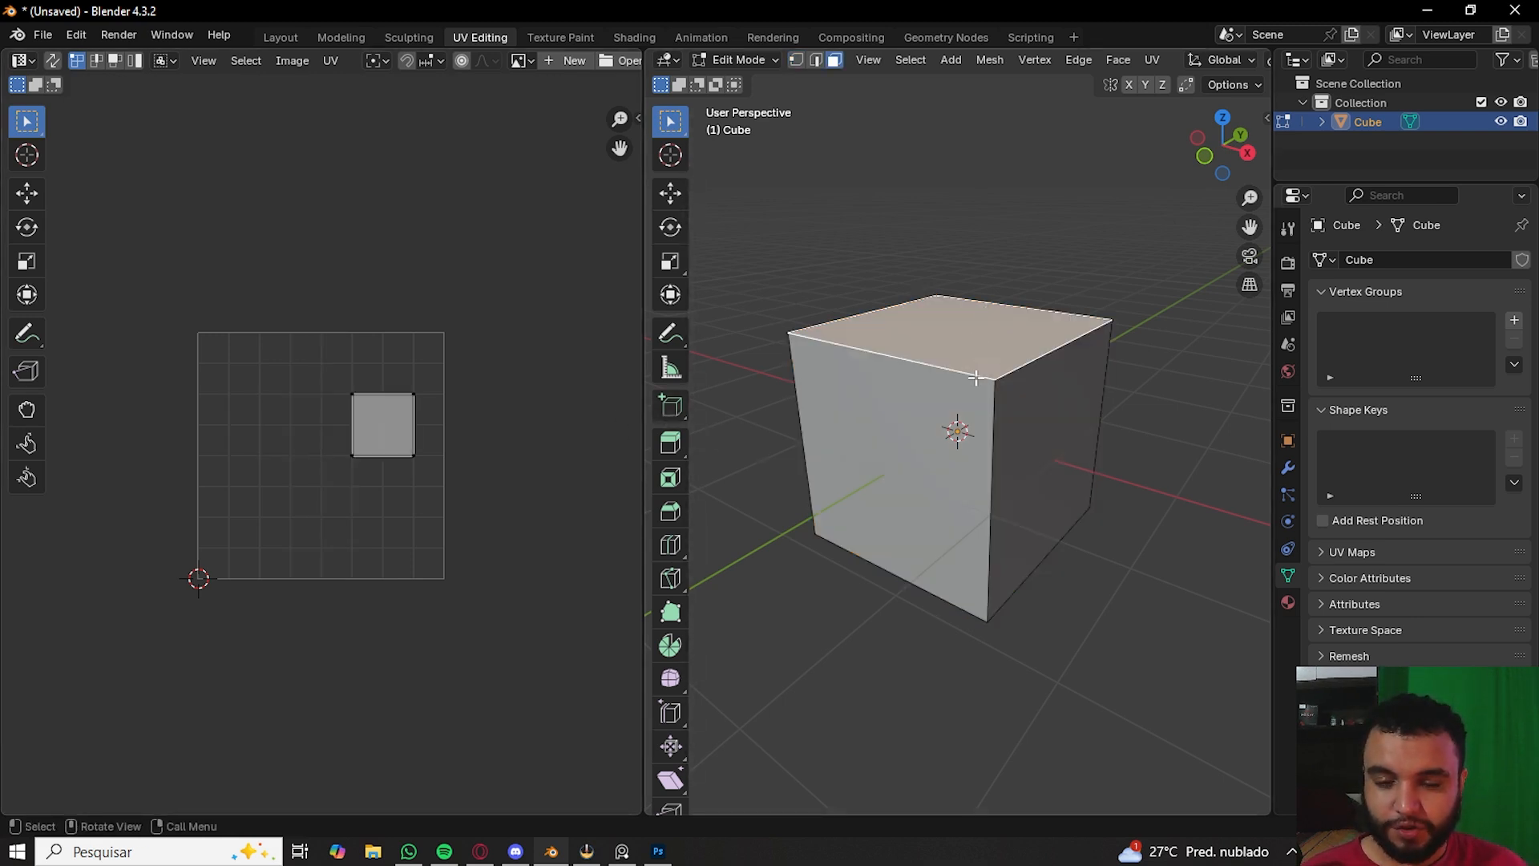
click(916, 457)
click(1044, 458)
middle_drag(1044, 457, 780, 442)
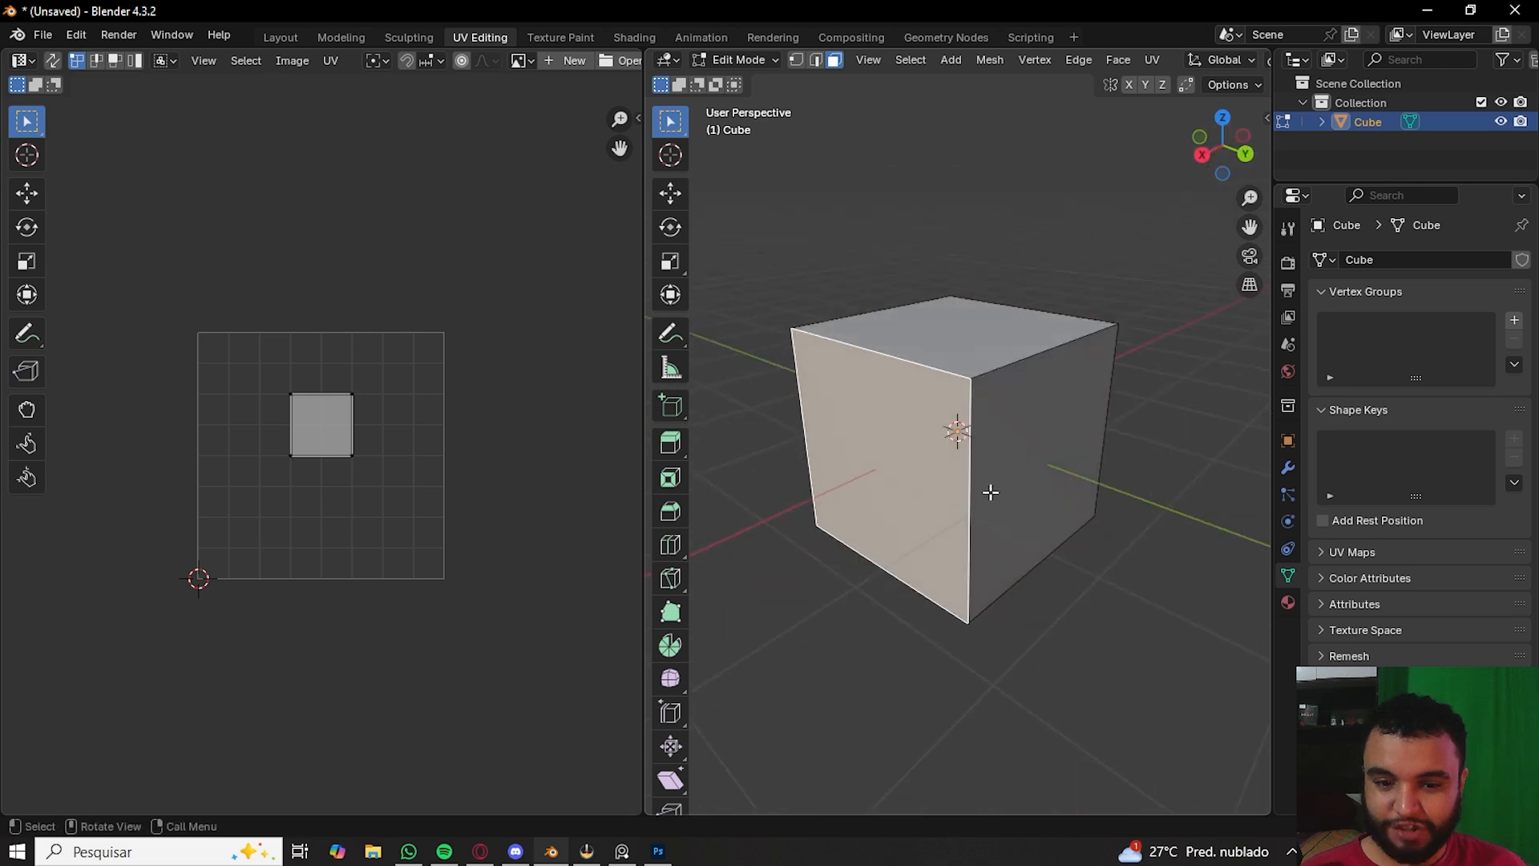
click(1027, 537)
middle_drag(997, 486, 1110, 485)
click(930, 566)
click(933, 534)
click(913, 410)
middle_drag(913, 410, 866, 322)
shift+click(959, 465)
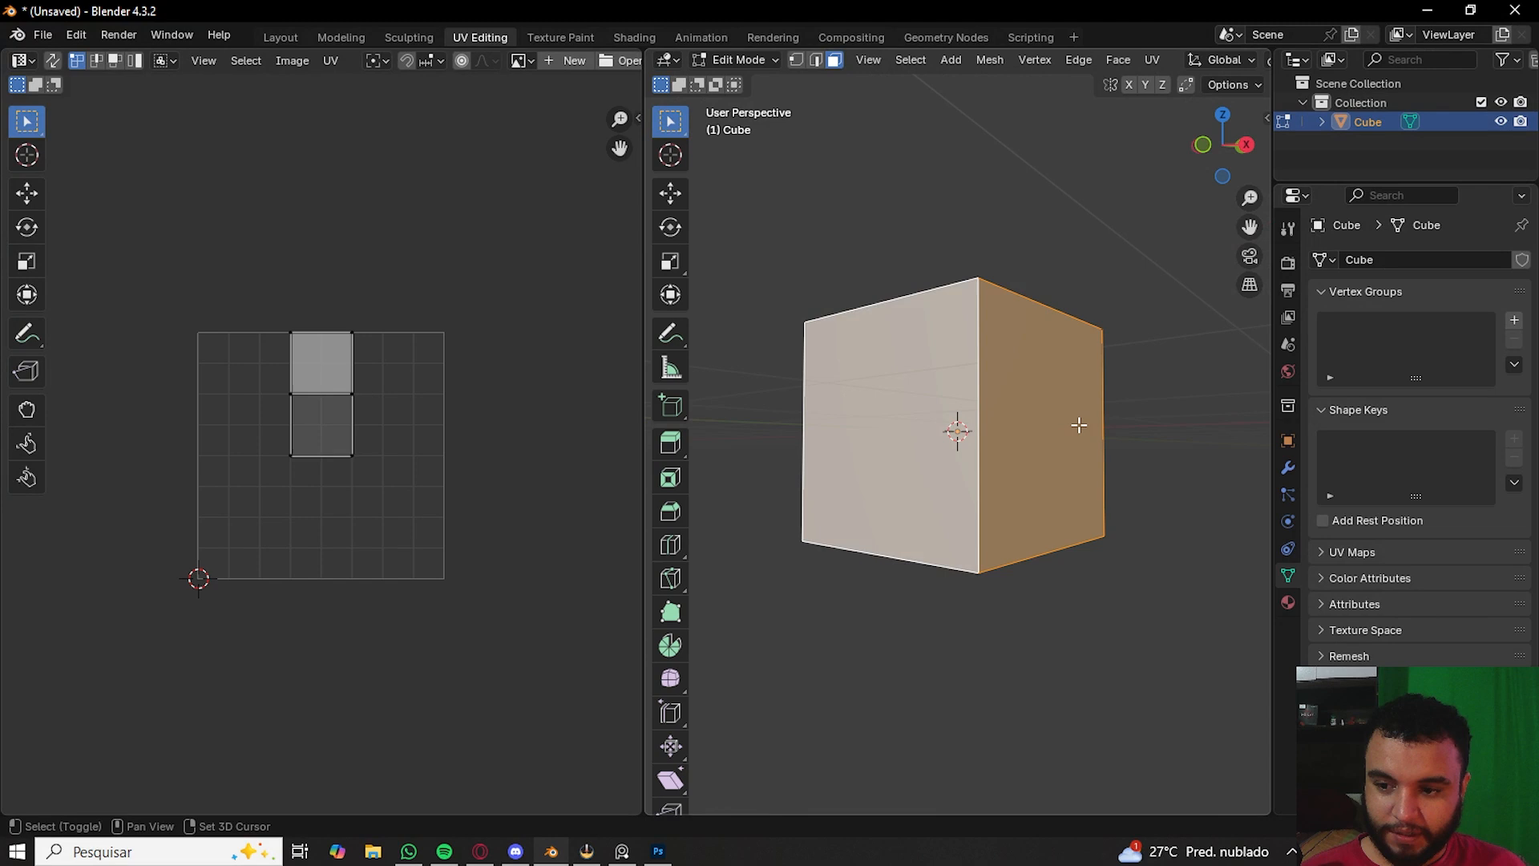
middle_drag(1080, 424, 935, 436)
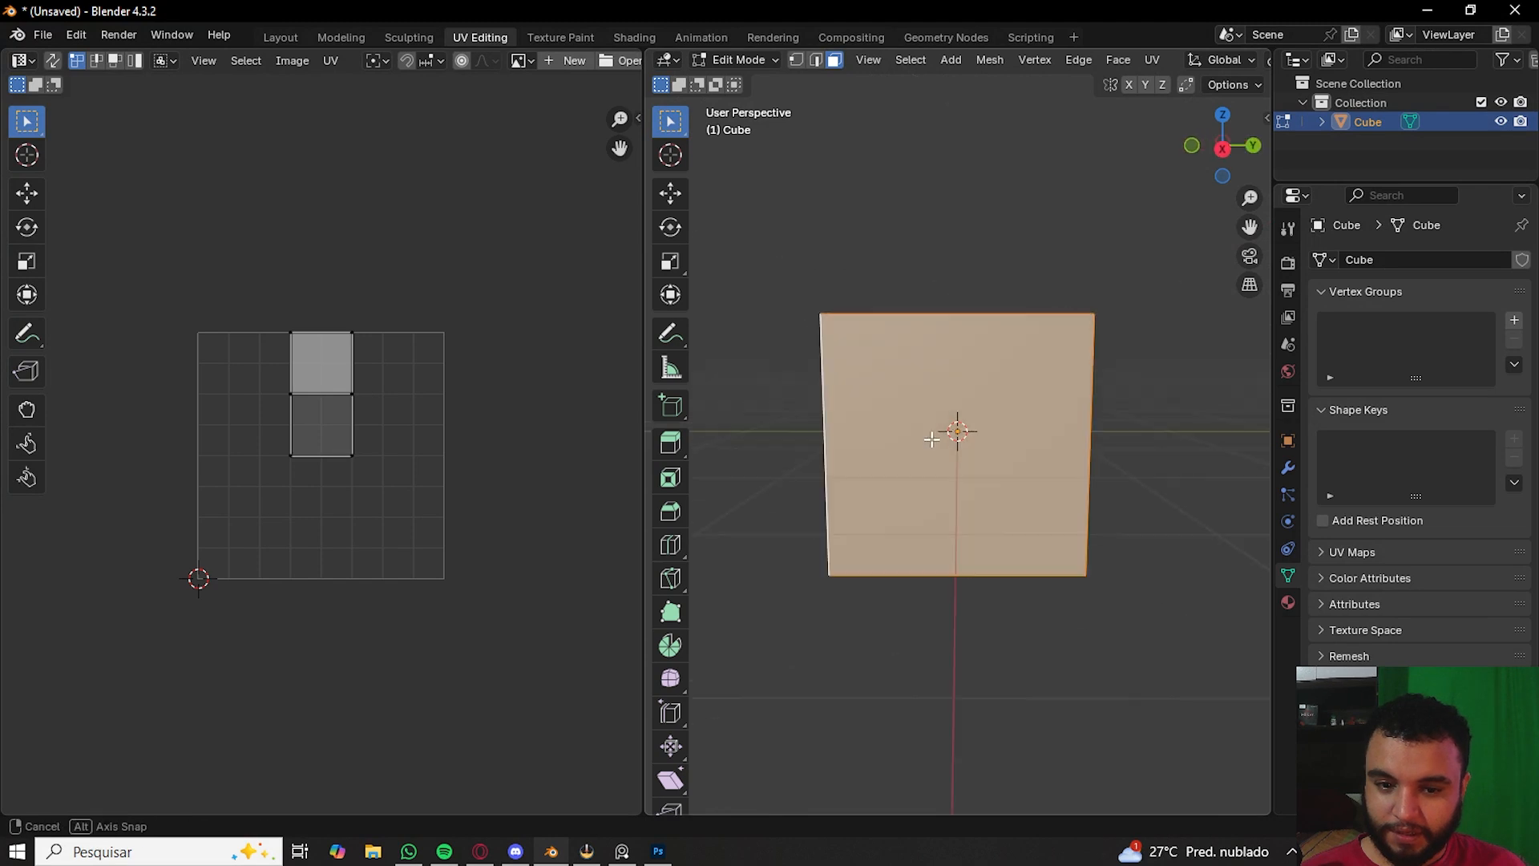
middle_drag(874, 425, 831, 422)
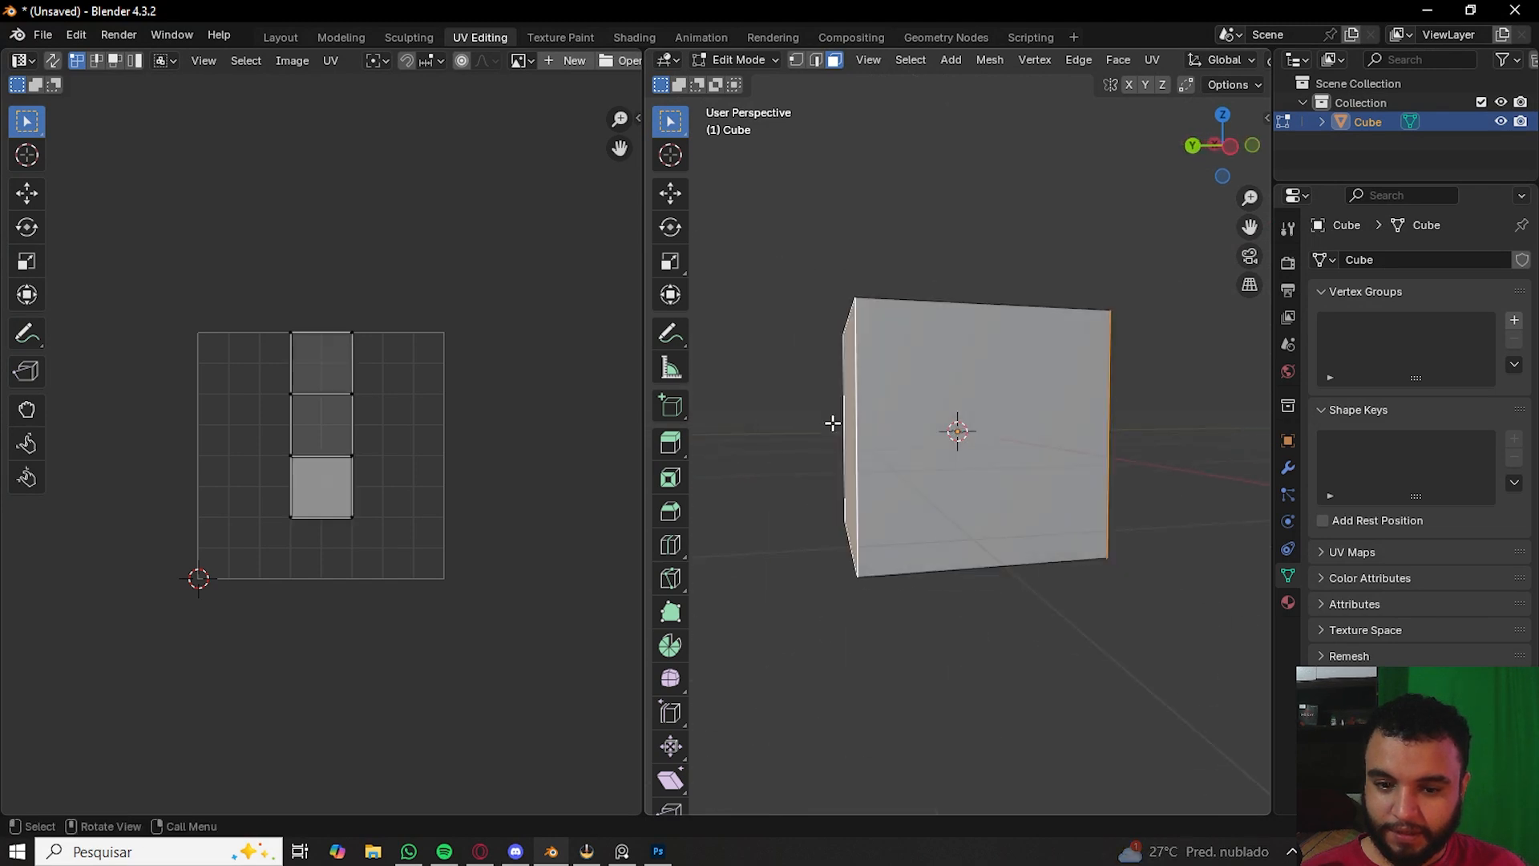
shift+click(1045, 422)
middle_drag(1045, 423, 876, 539)
shift+click(938, 400)
shift+click(958, 361)
key(alt+a)
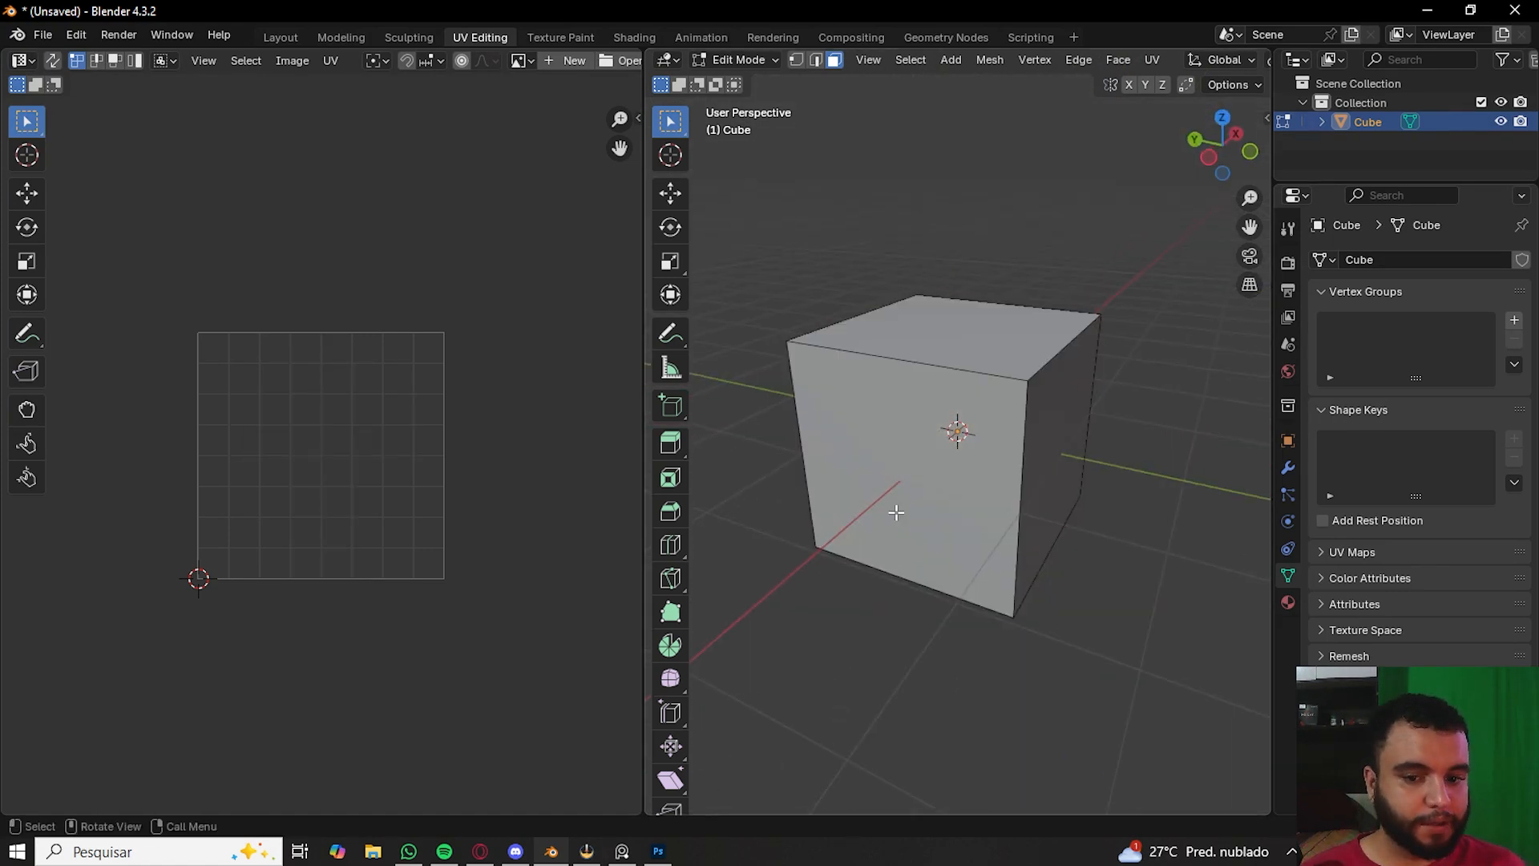
- Switch to edge selection and select one of the cube's top edges
key(2)
click(842, 383)
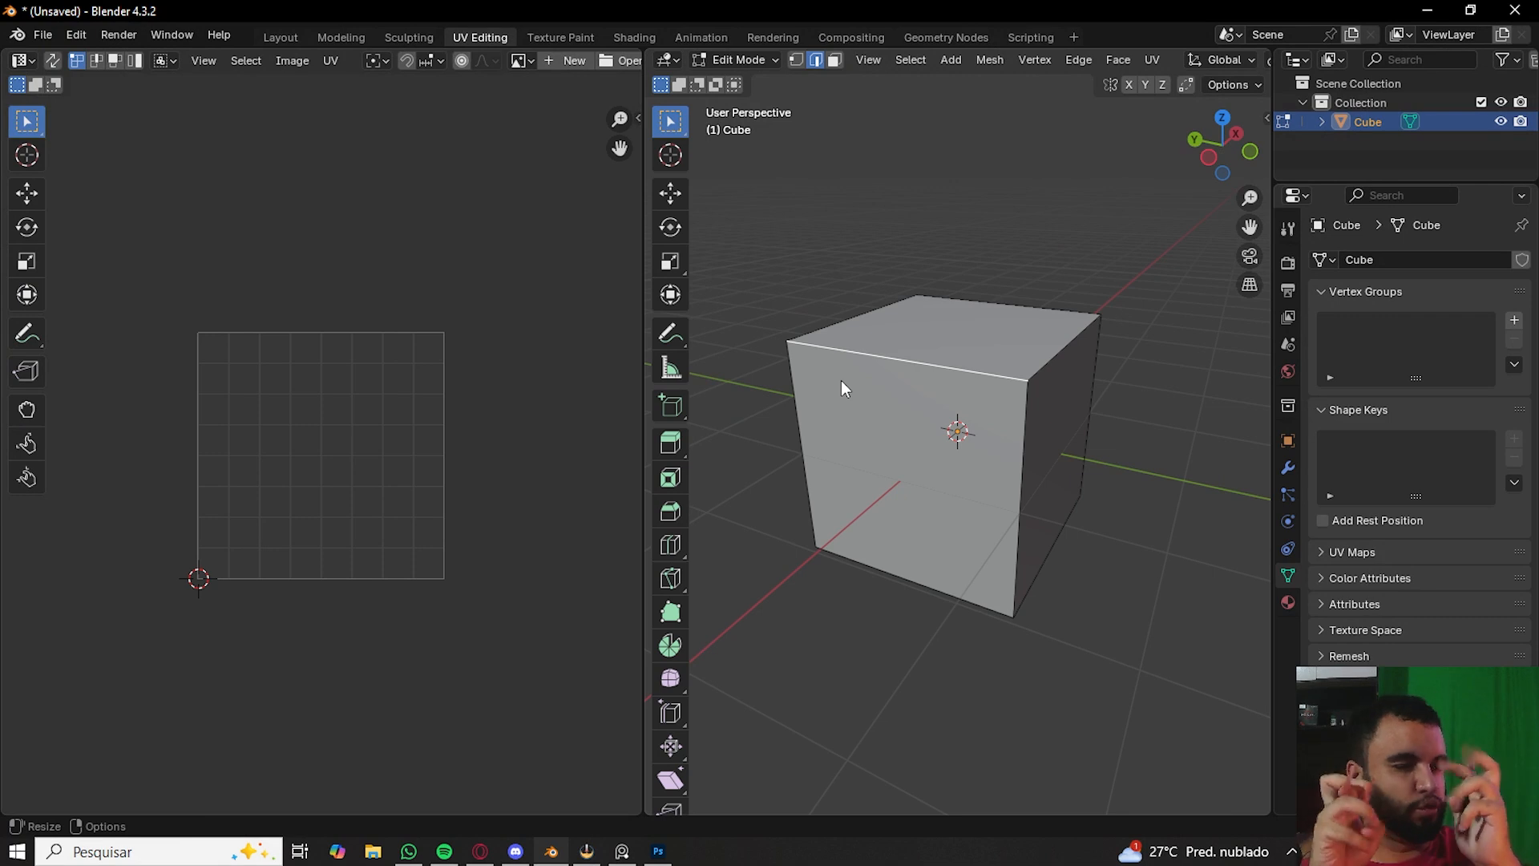
middle_drag(1072, 385, 959, 477)
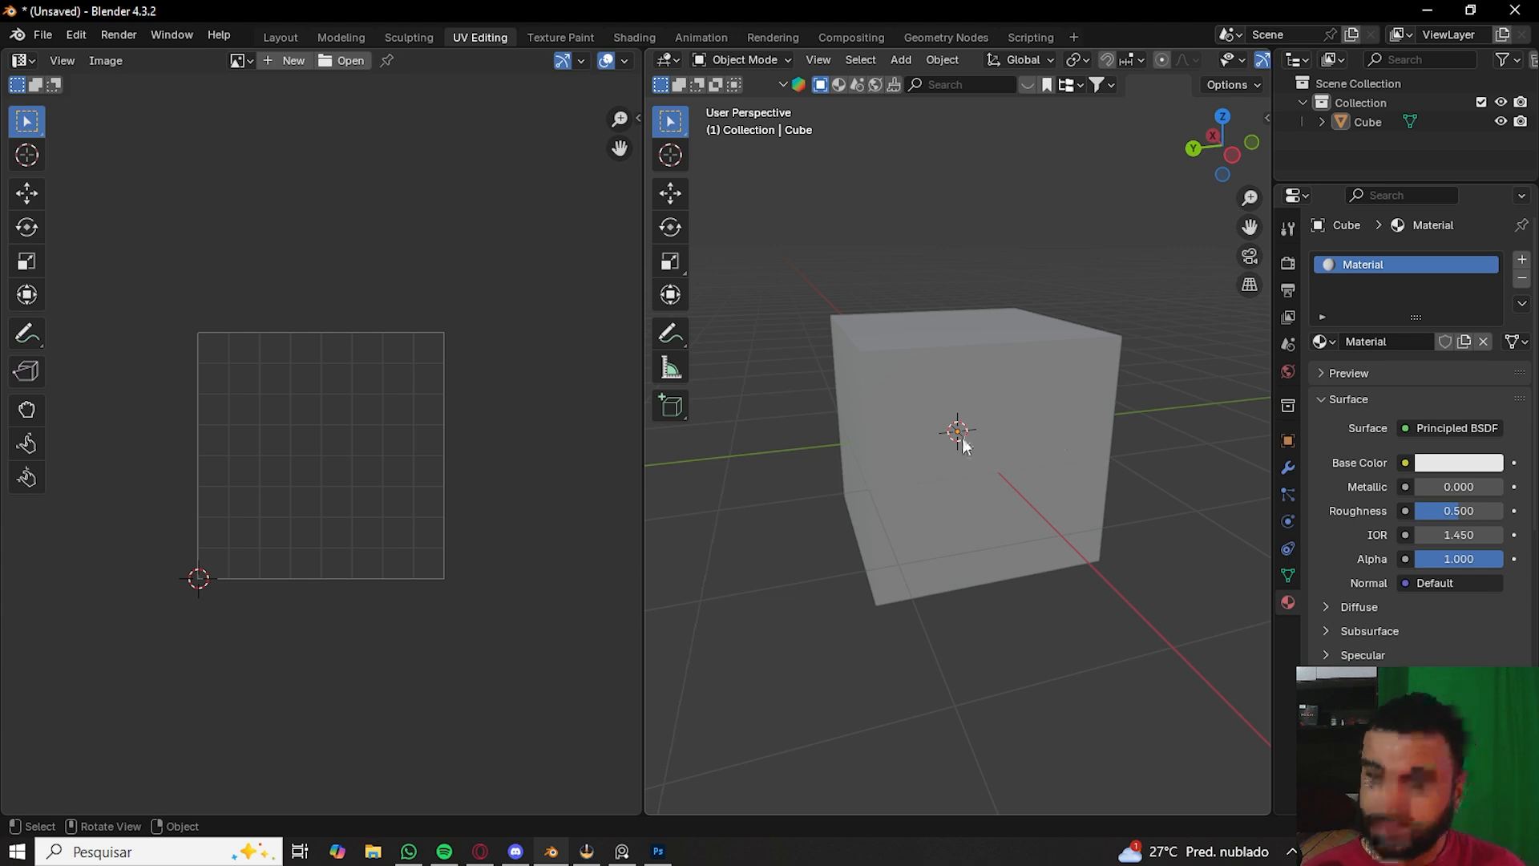
- Open the Shading workspace and add a texture coordinate, mapping and image texture setup to the Principled BSDF
click(618, 36)
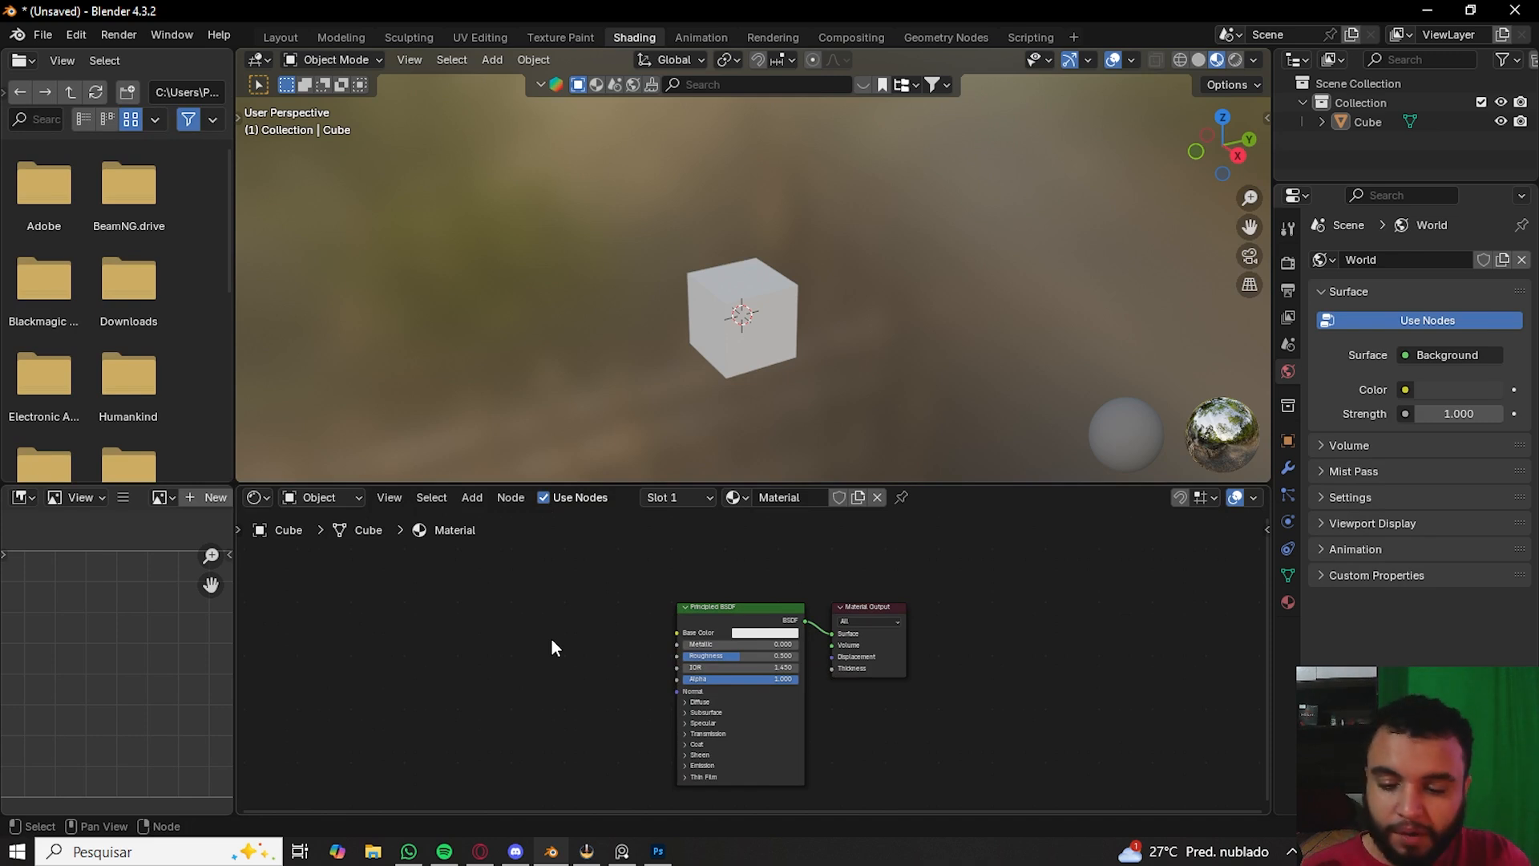
click(699, 634)
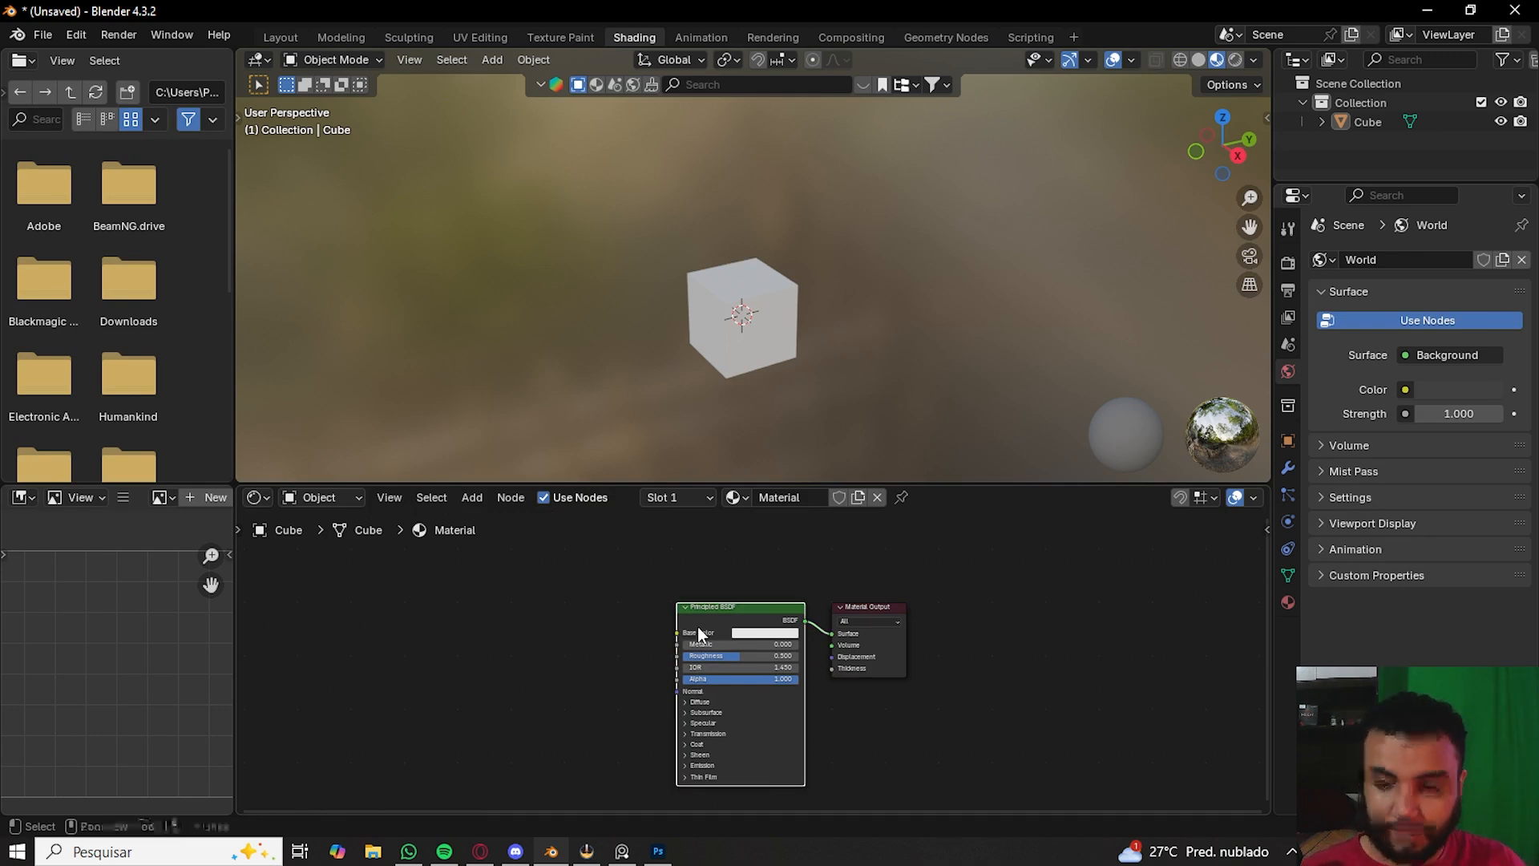
key(ctrl+t)
- Create a new blank image with a lavender fill colour for the image texture node
click(569, 680)
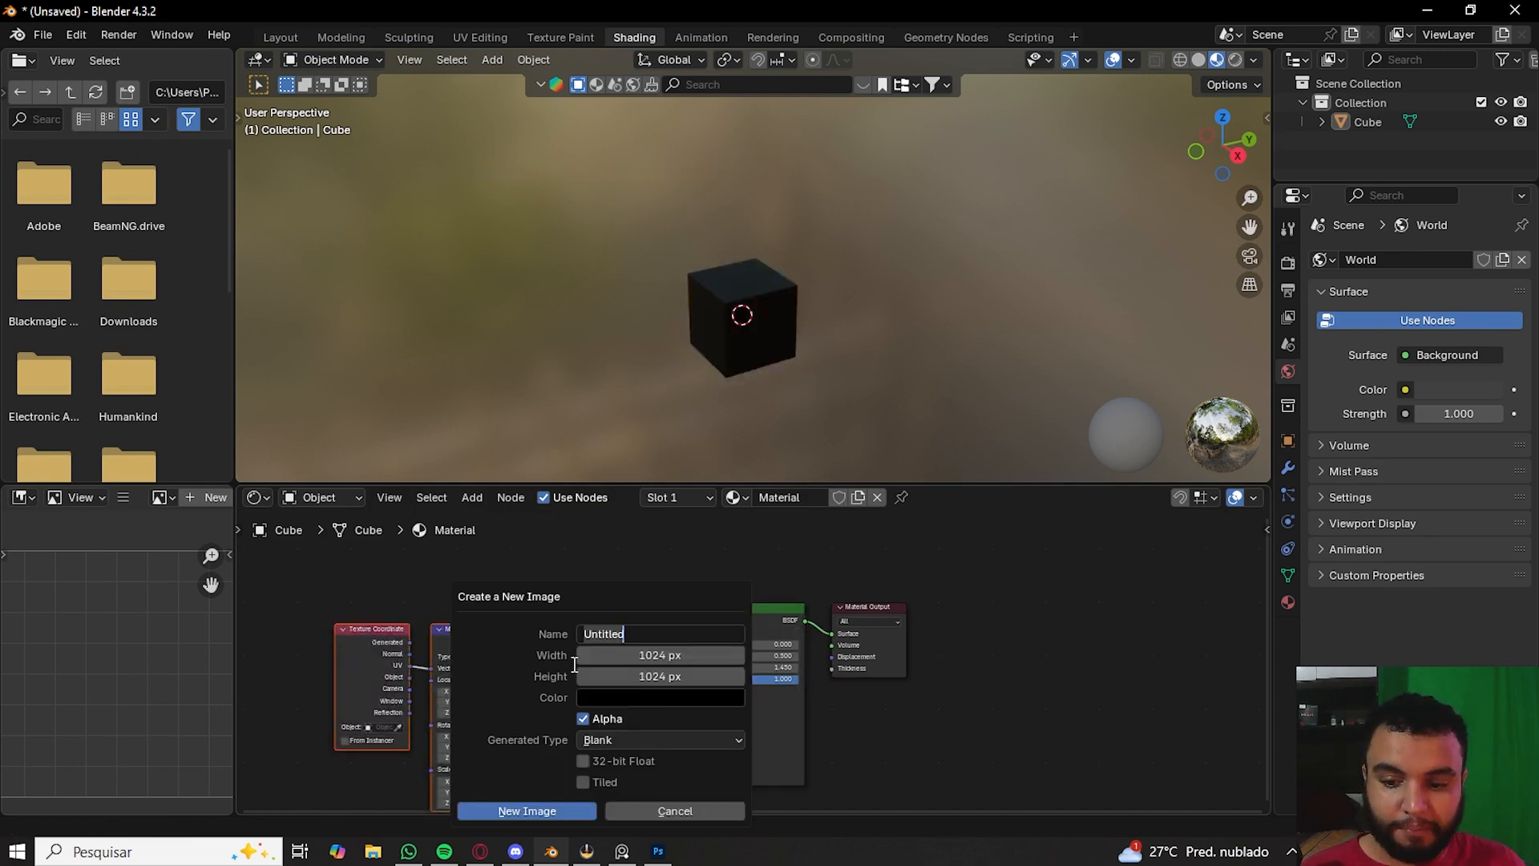
click(665, 696)
drag(753, 532, 753, 436)
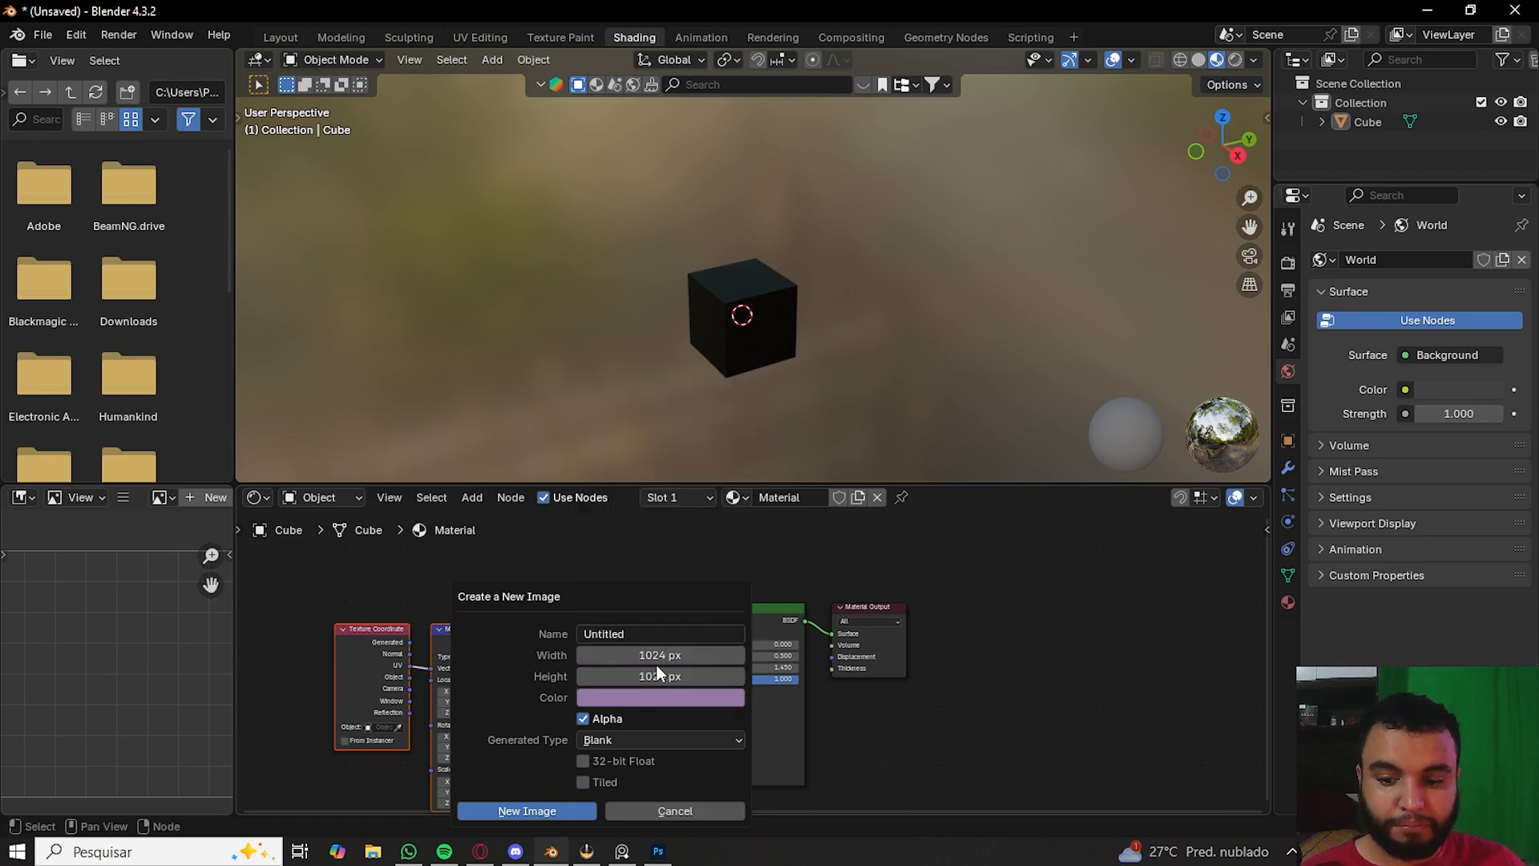
click(542, 818)
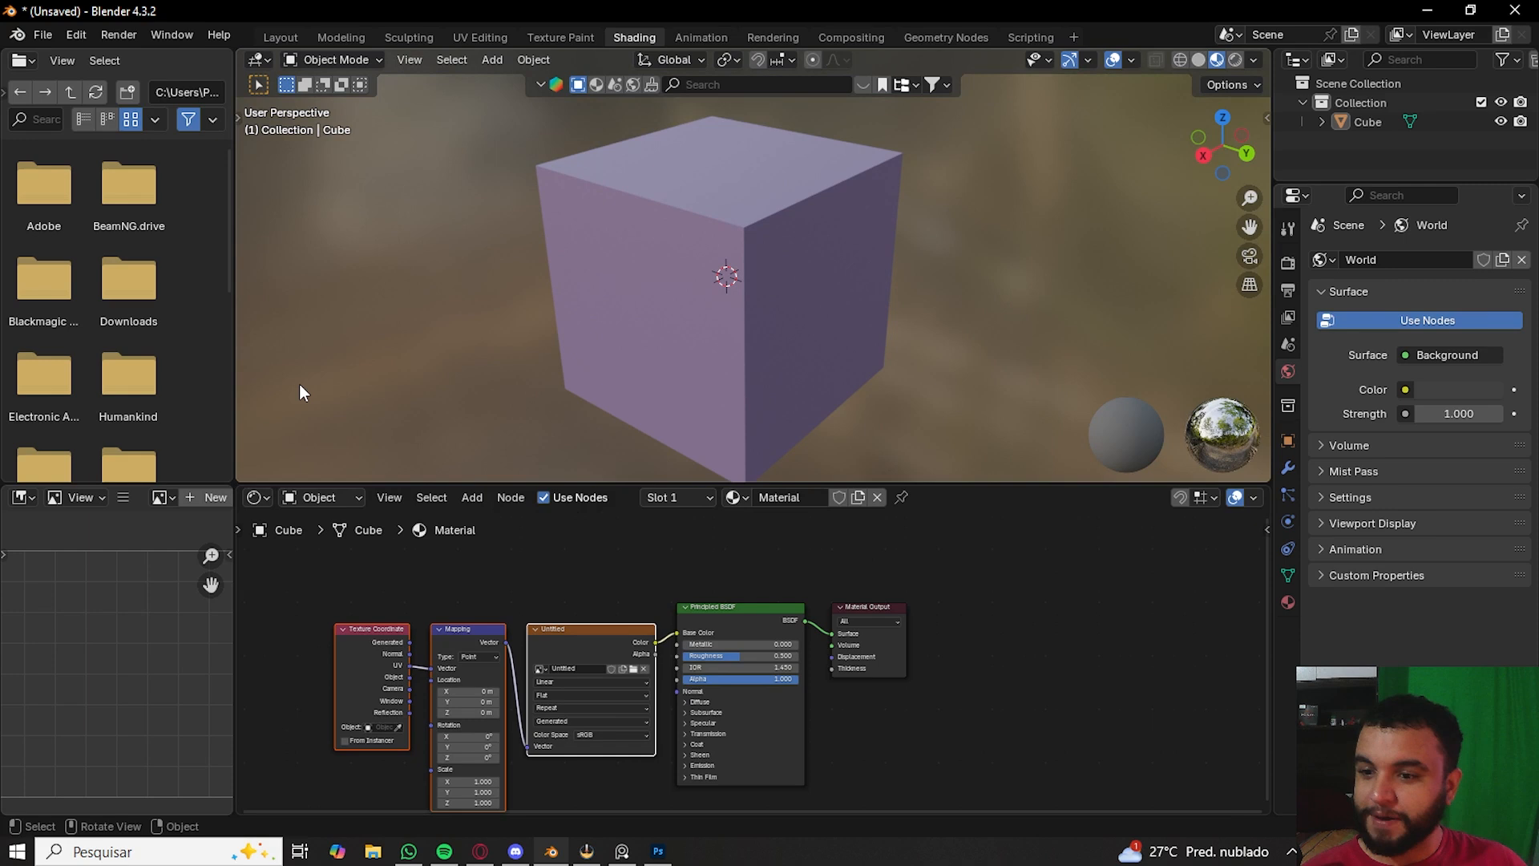
click(257, 498)
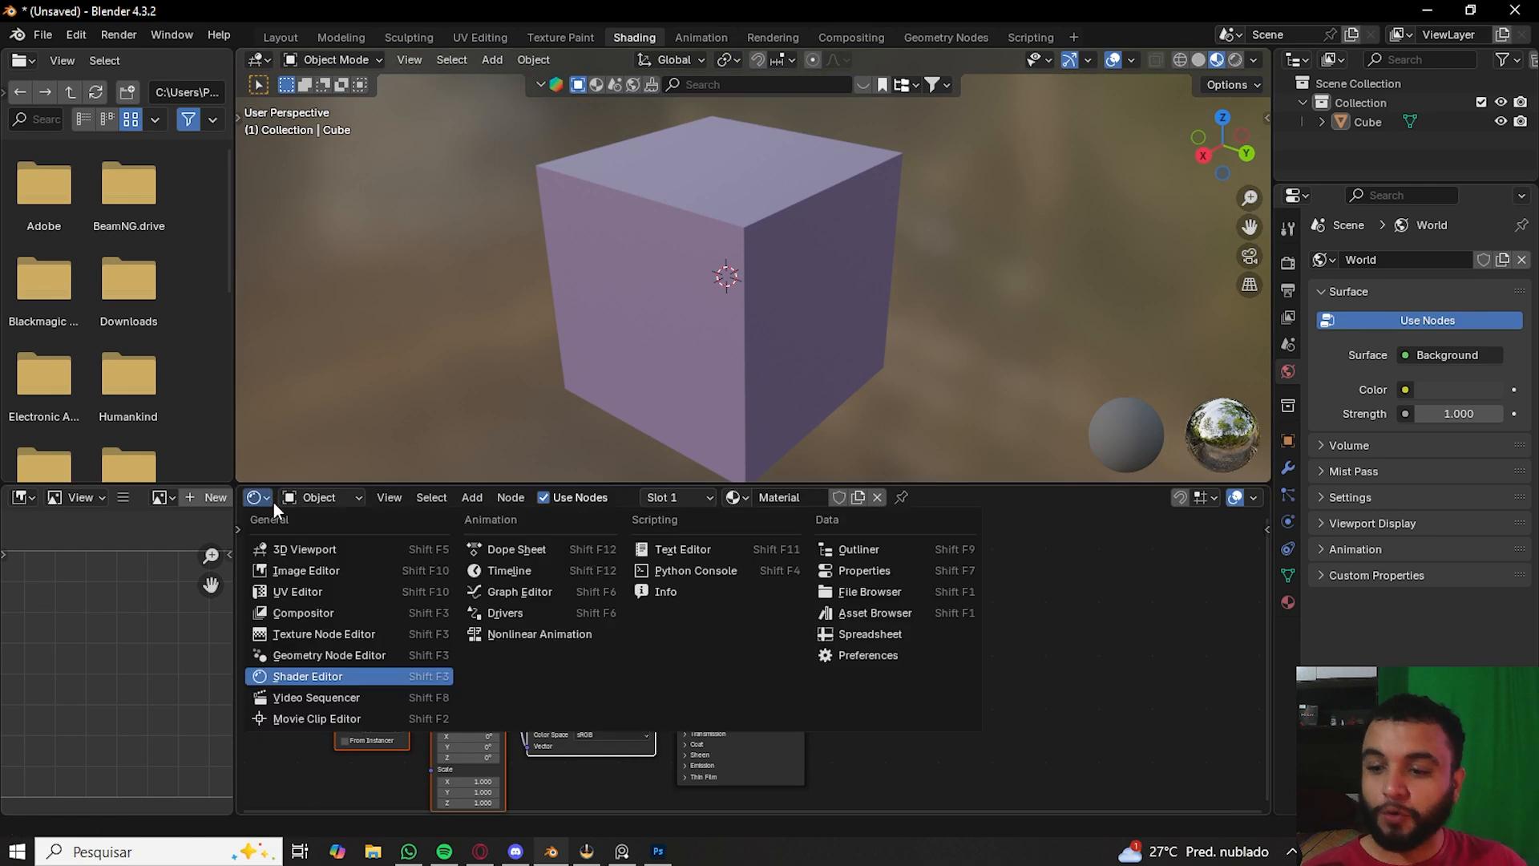
click(271, 501)
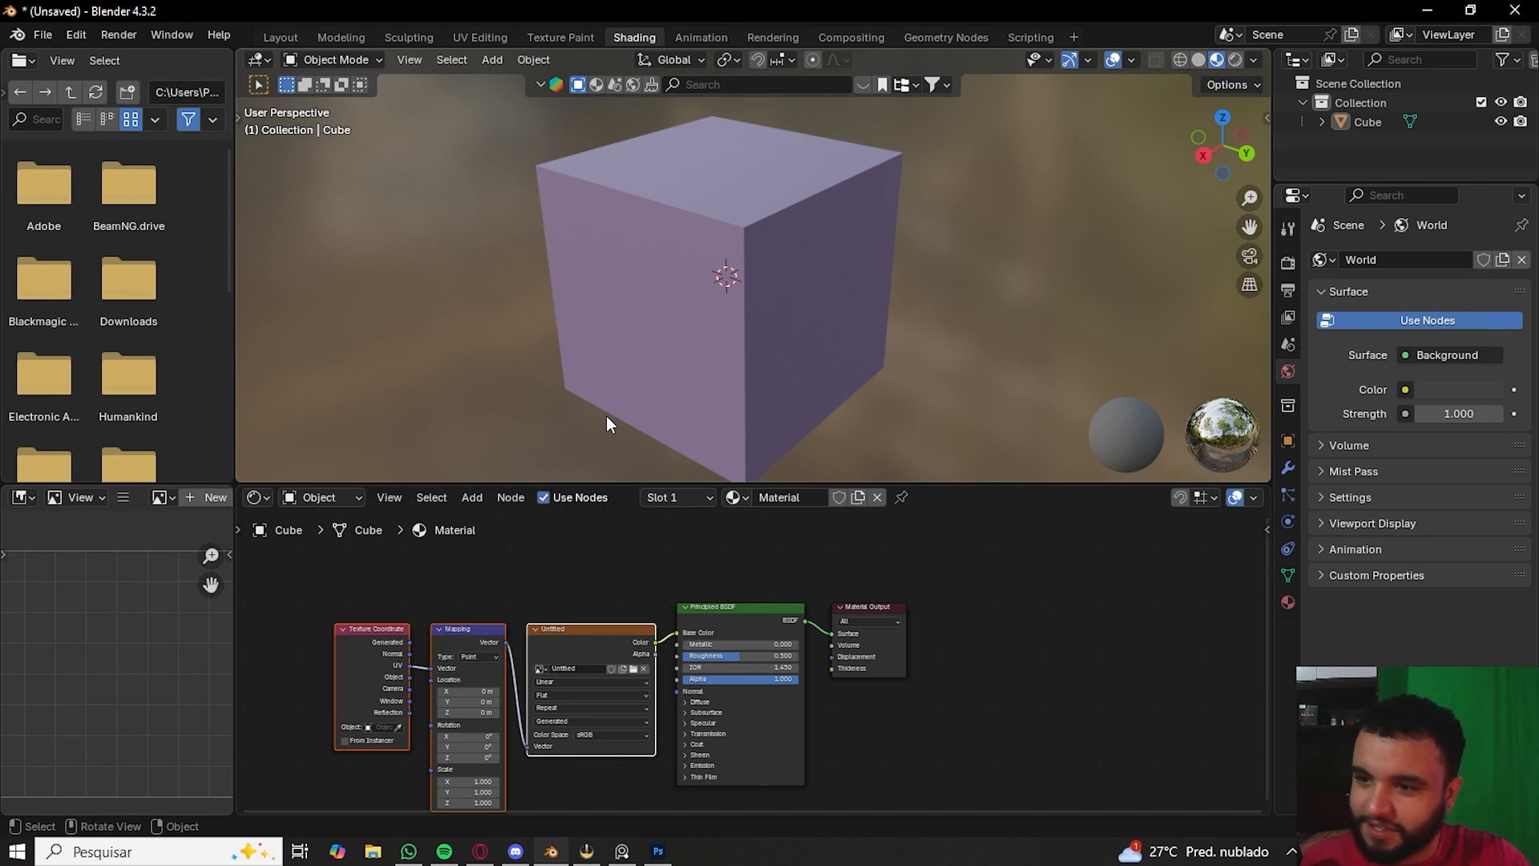
- In the Layout workspace, display the cube with Material Preview shading and open its material properties
click(280, 36)
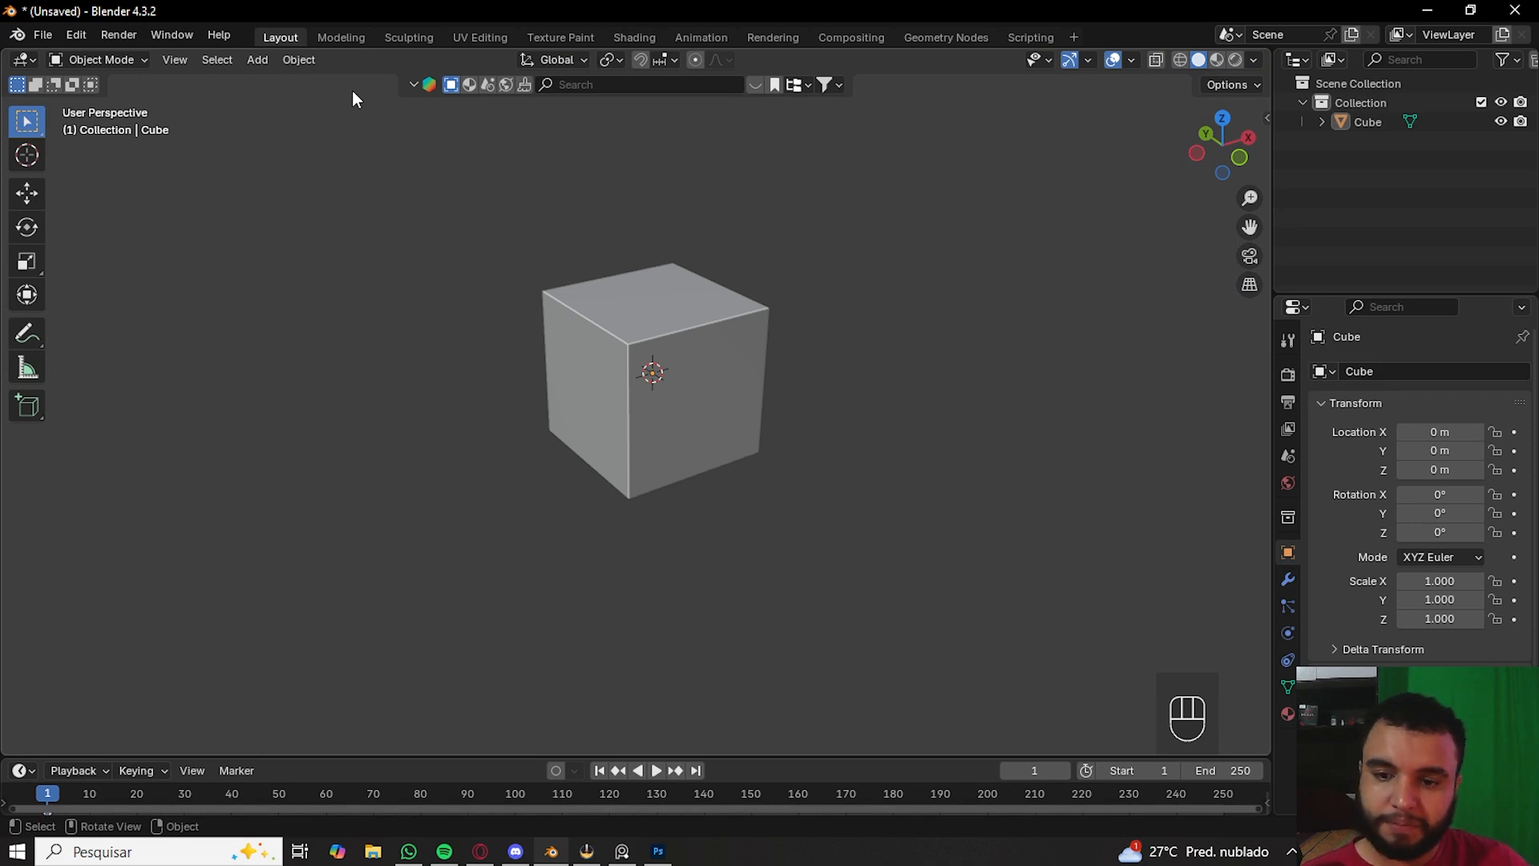
key(z)
click(454, 303)
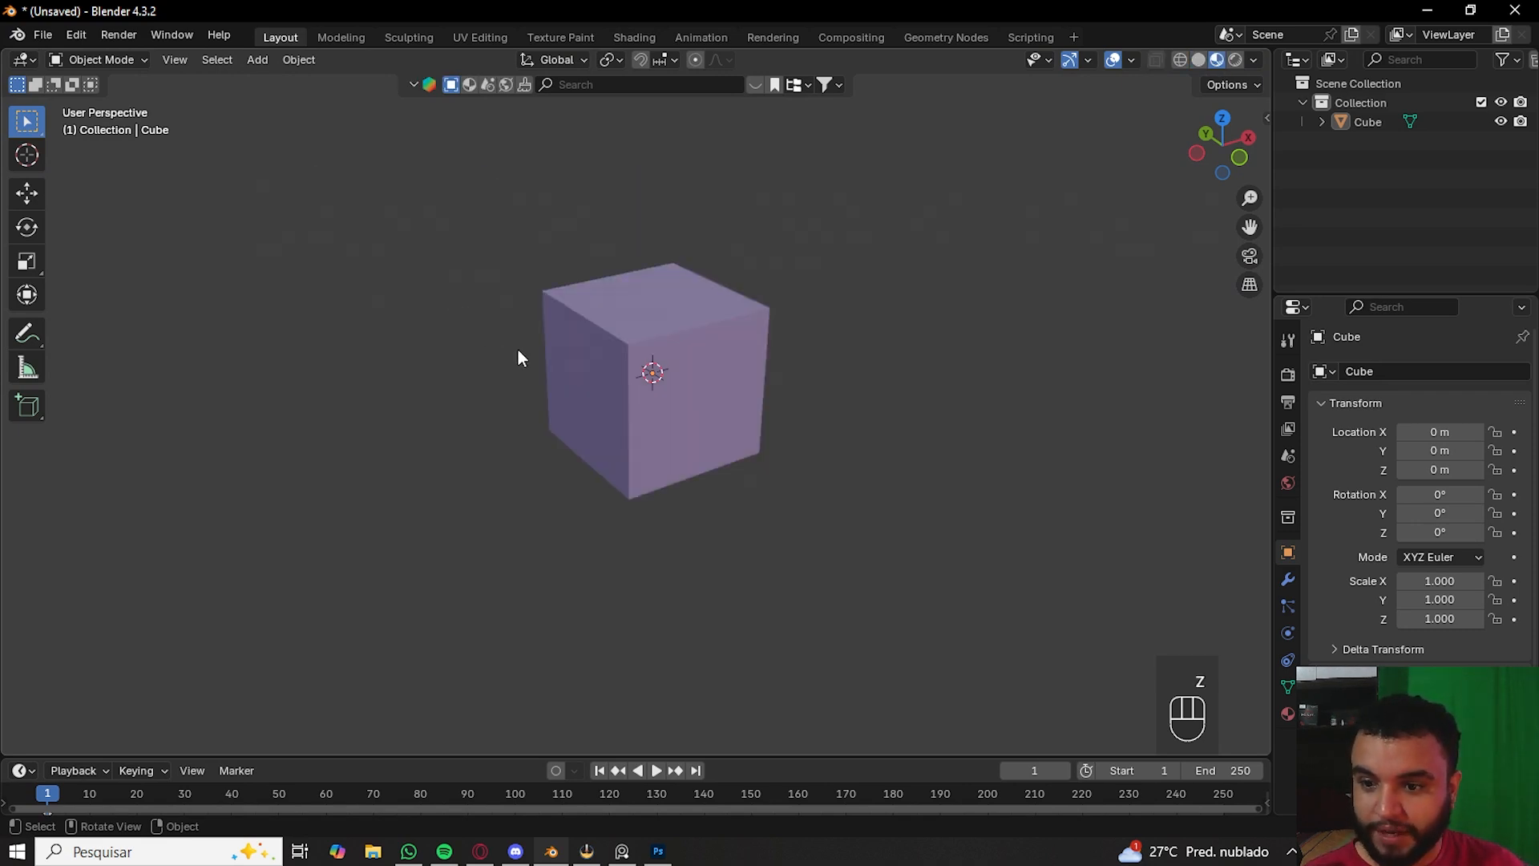
mouse_move(518, 350)
middle_down()
mouse_move(526, 337)
mouse_move(465, 350)
mouse_move(695, 422)
mouse_move(536, 416)
mouse_move(1022, 393)
middle_up()
scroll(825, 392, up, 5)
middle_drag(825, 393, 762, 449)
click(1288, 714)
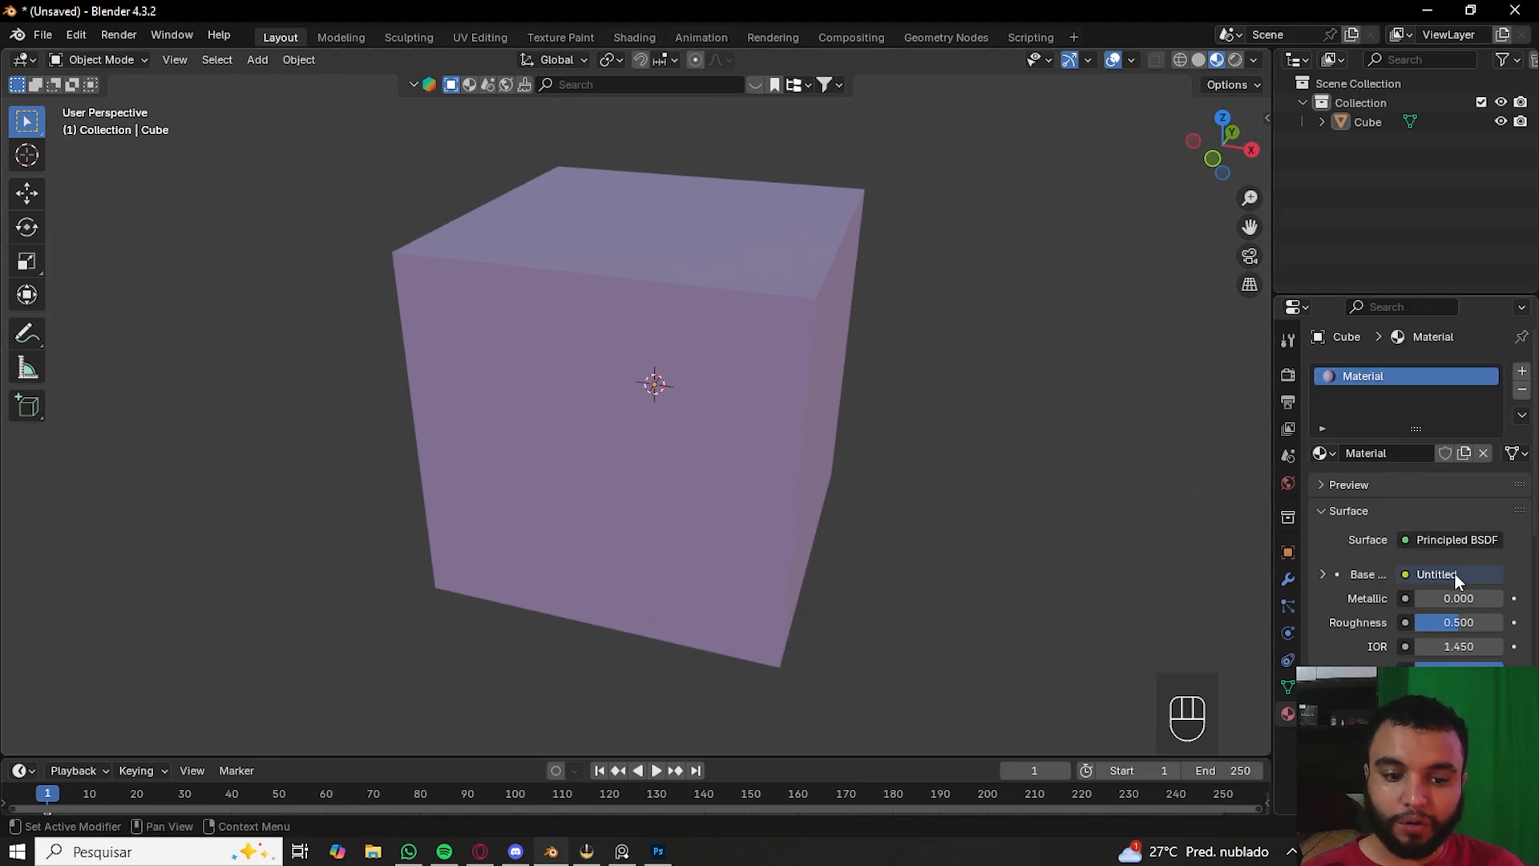
- Undo the last change to the cube's material
key(ctrl+z)
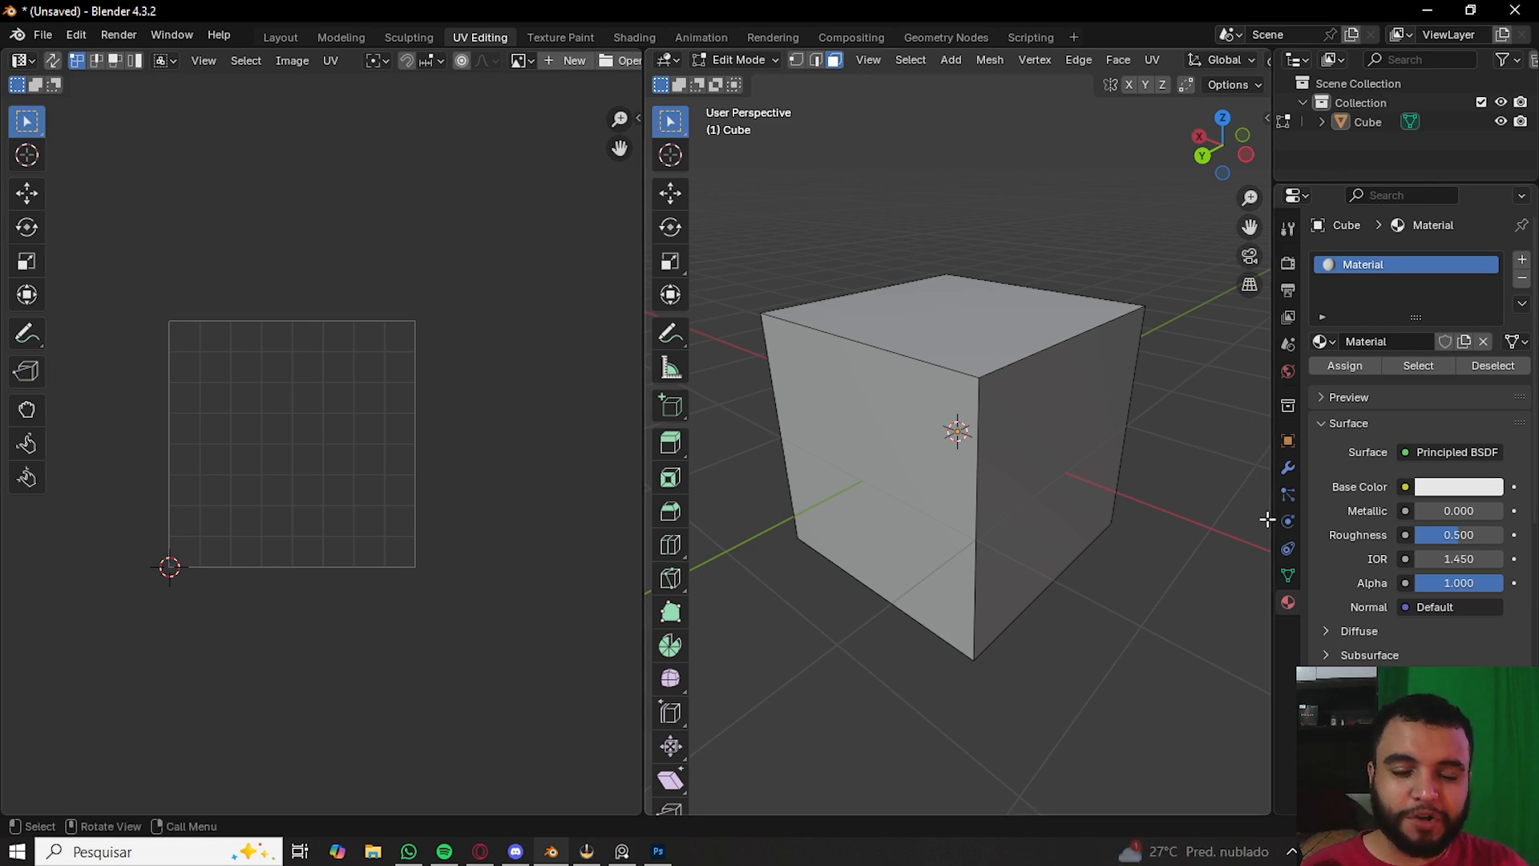
click(1405, 487)
click(935, 494)
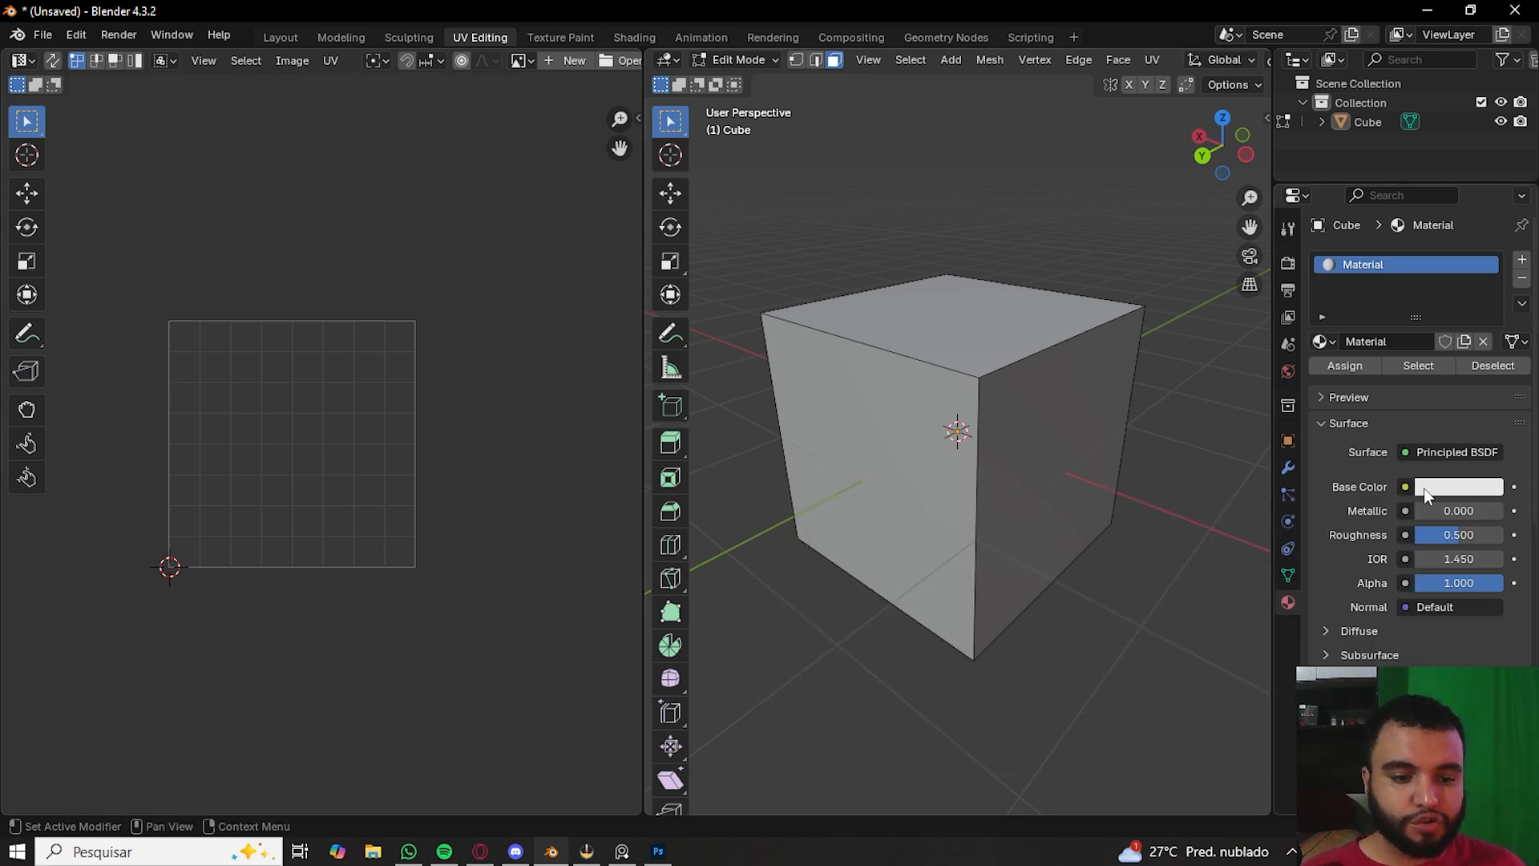
- Set the material's base colour to cyan and view it with Material Preview shading
click(1405, 486)
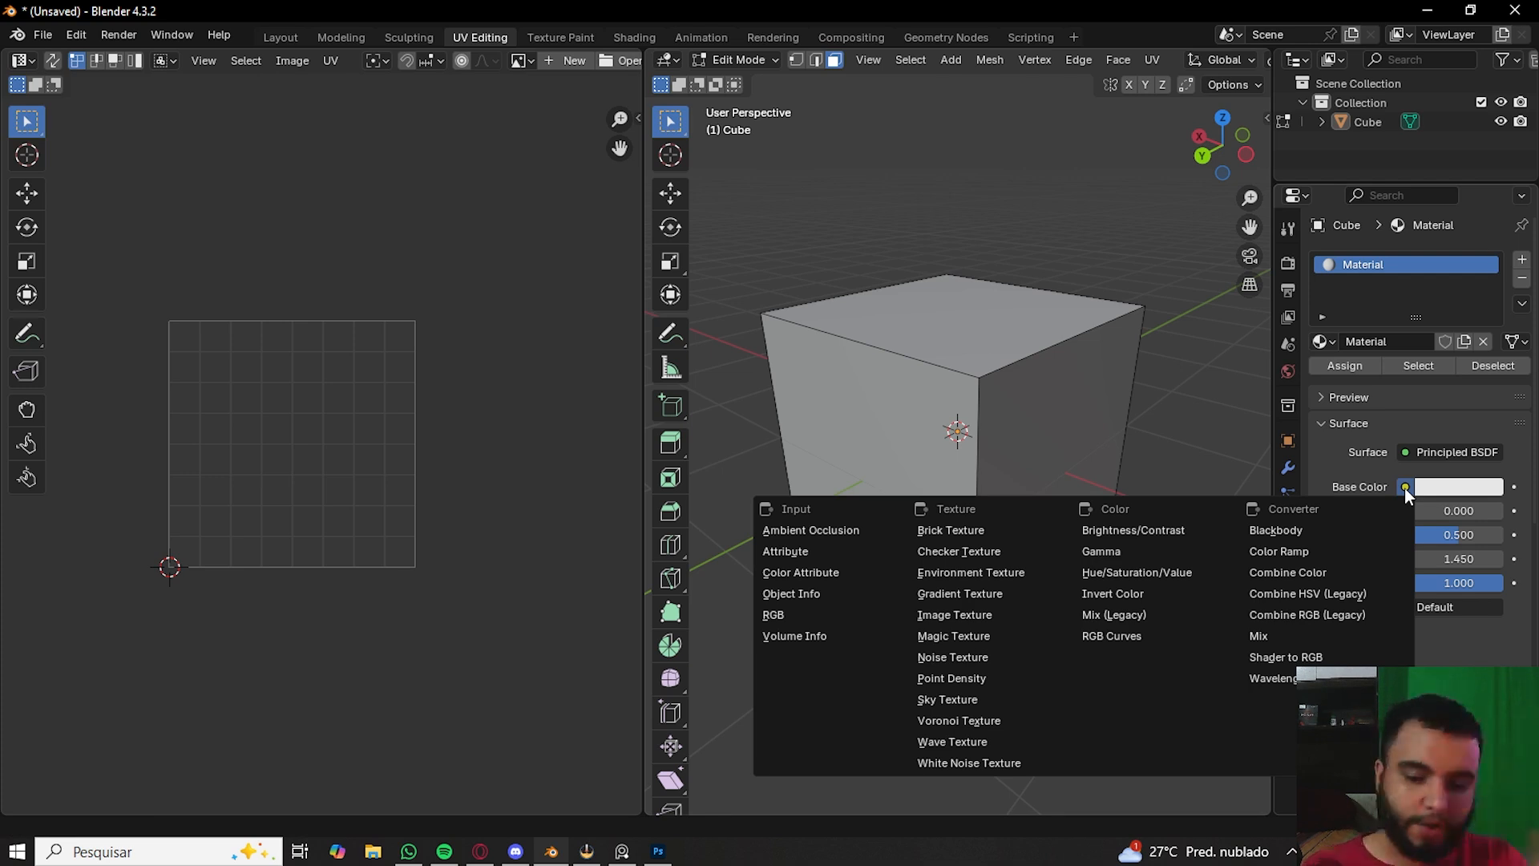
click(1404, 487)
click(1404, 484)
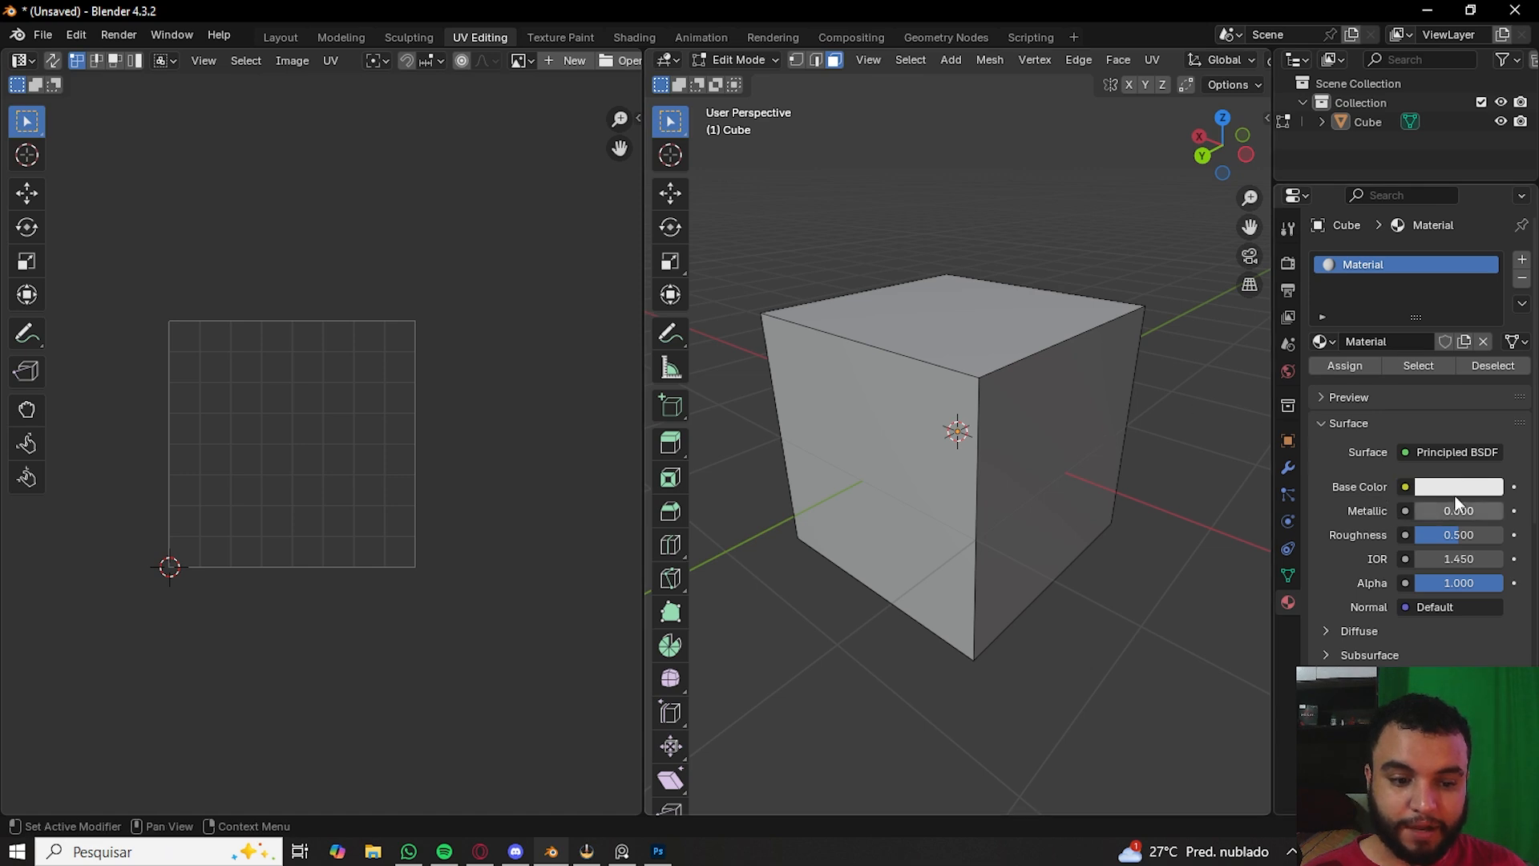
click(1436, 493)
mouse_move(1366, 231)
mouse_down()
mouse_move(1363, 213)
mouse_move(1428, 178)
mouse_up()
key(z)
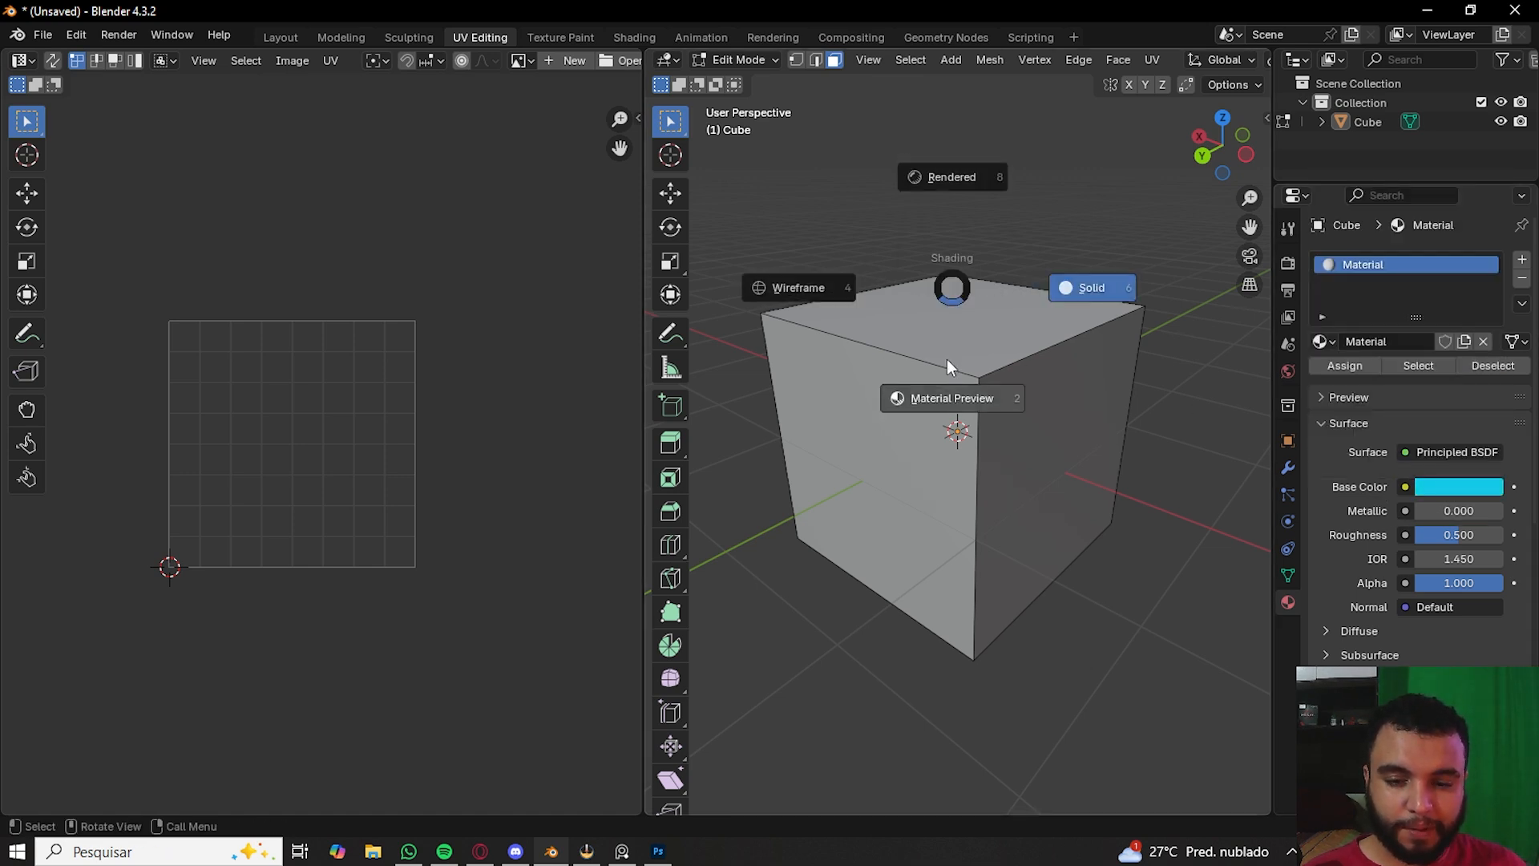
click(948, 407)
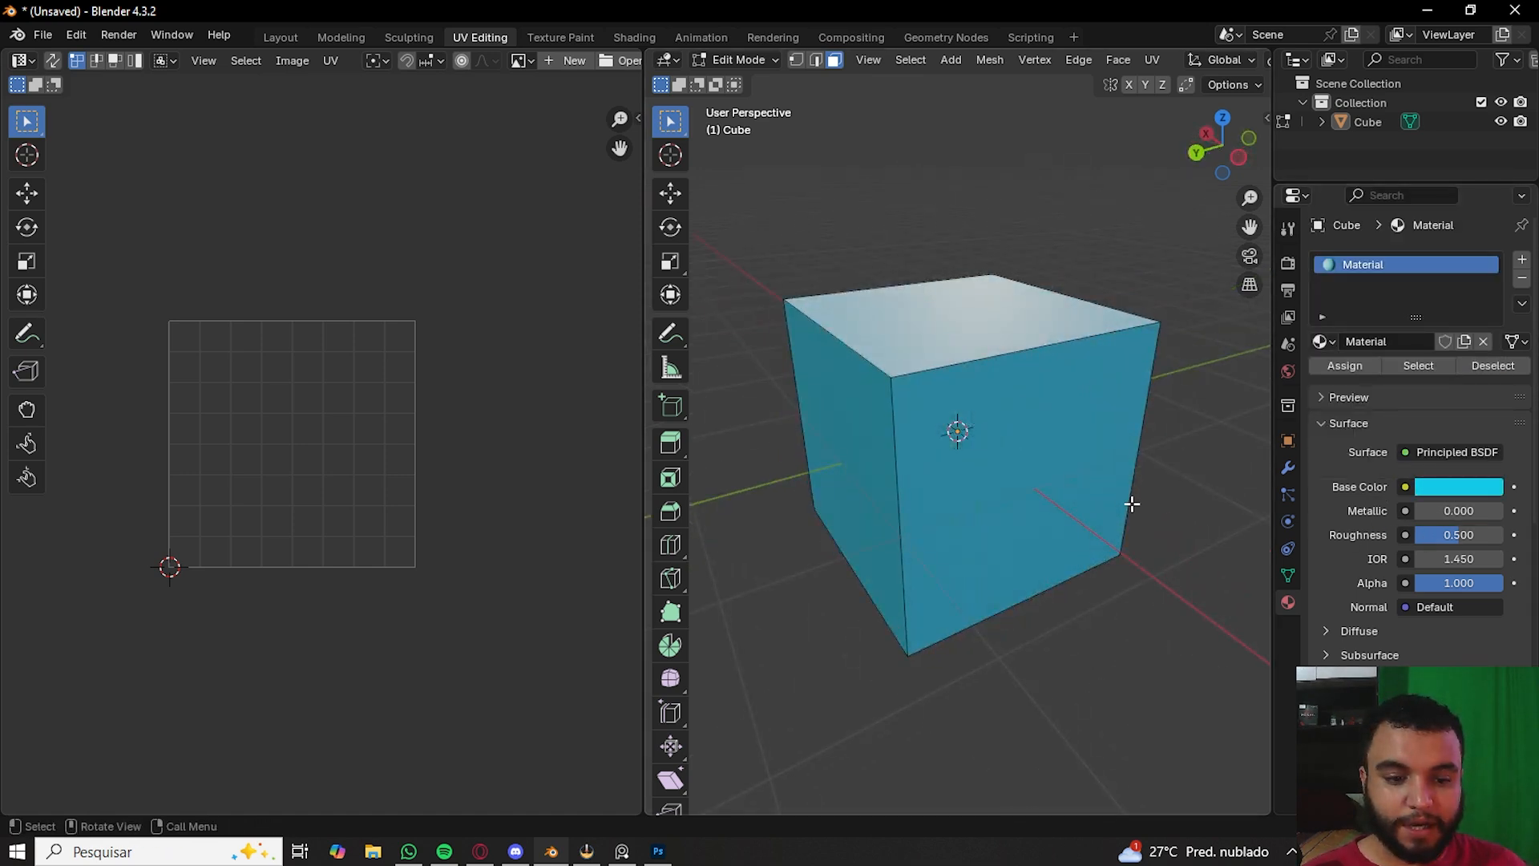
- Set the base colour to a pale near-white, hex DCE7E7
click(1438, 491)
click(1435, 488)
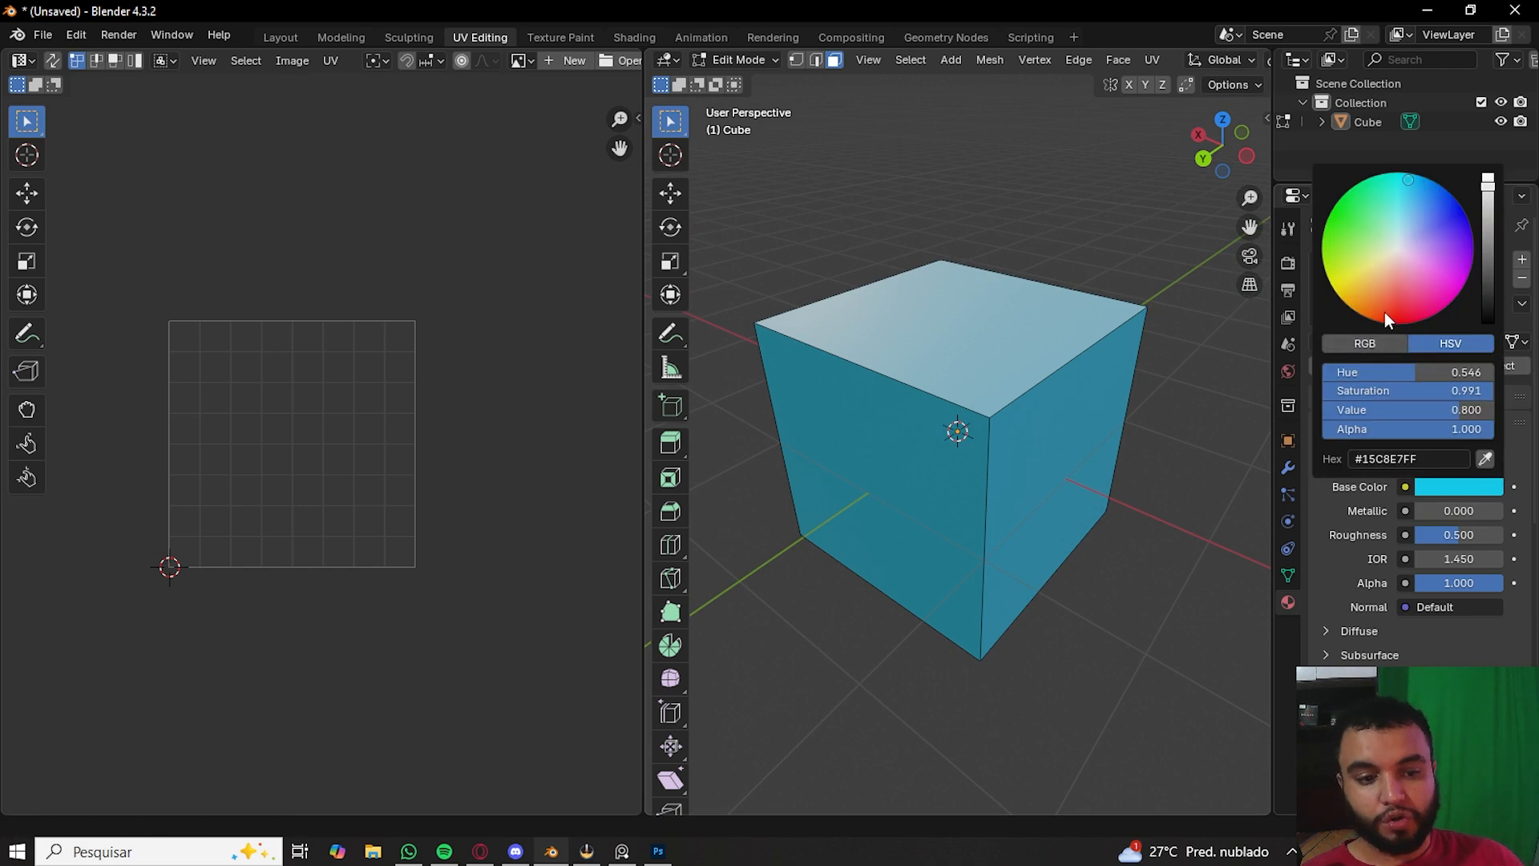
mouse_move(1384, 311)
mouse_down()
mouse_move(1329, 250)
mouse_move(1402, 172)
mouse_move(1470, 223)
mouse_move(1388, 227)
mouse_move(1398, 244)
mouse_up()
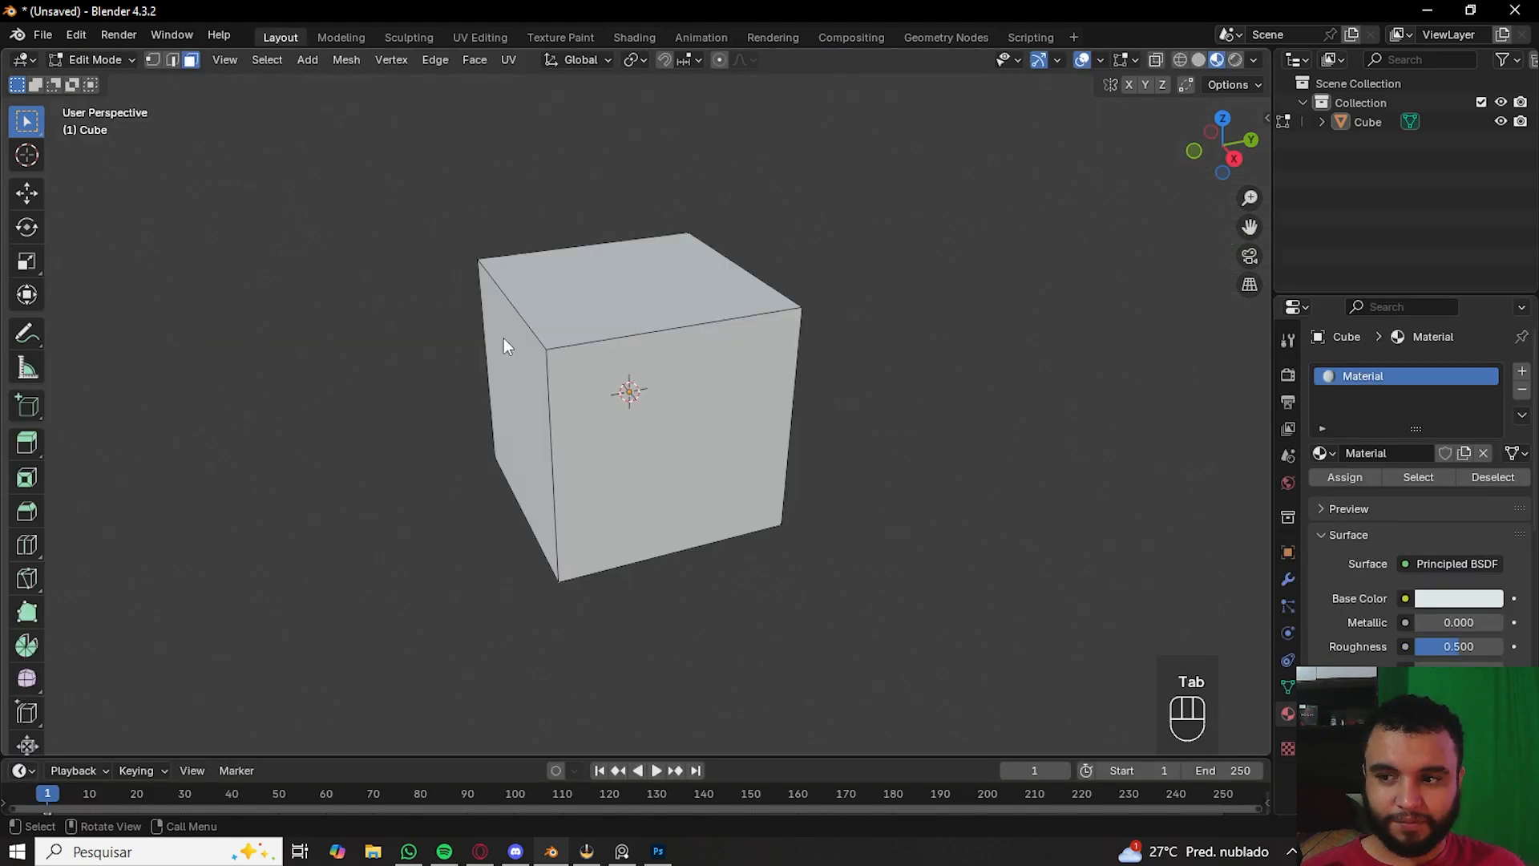
- Switch the cube from Edit Mode into Texture Paint mode
key(Tab)
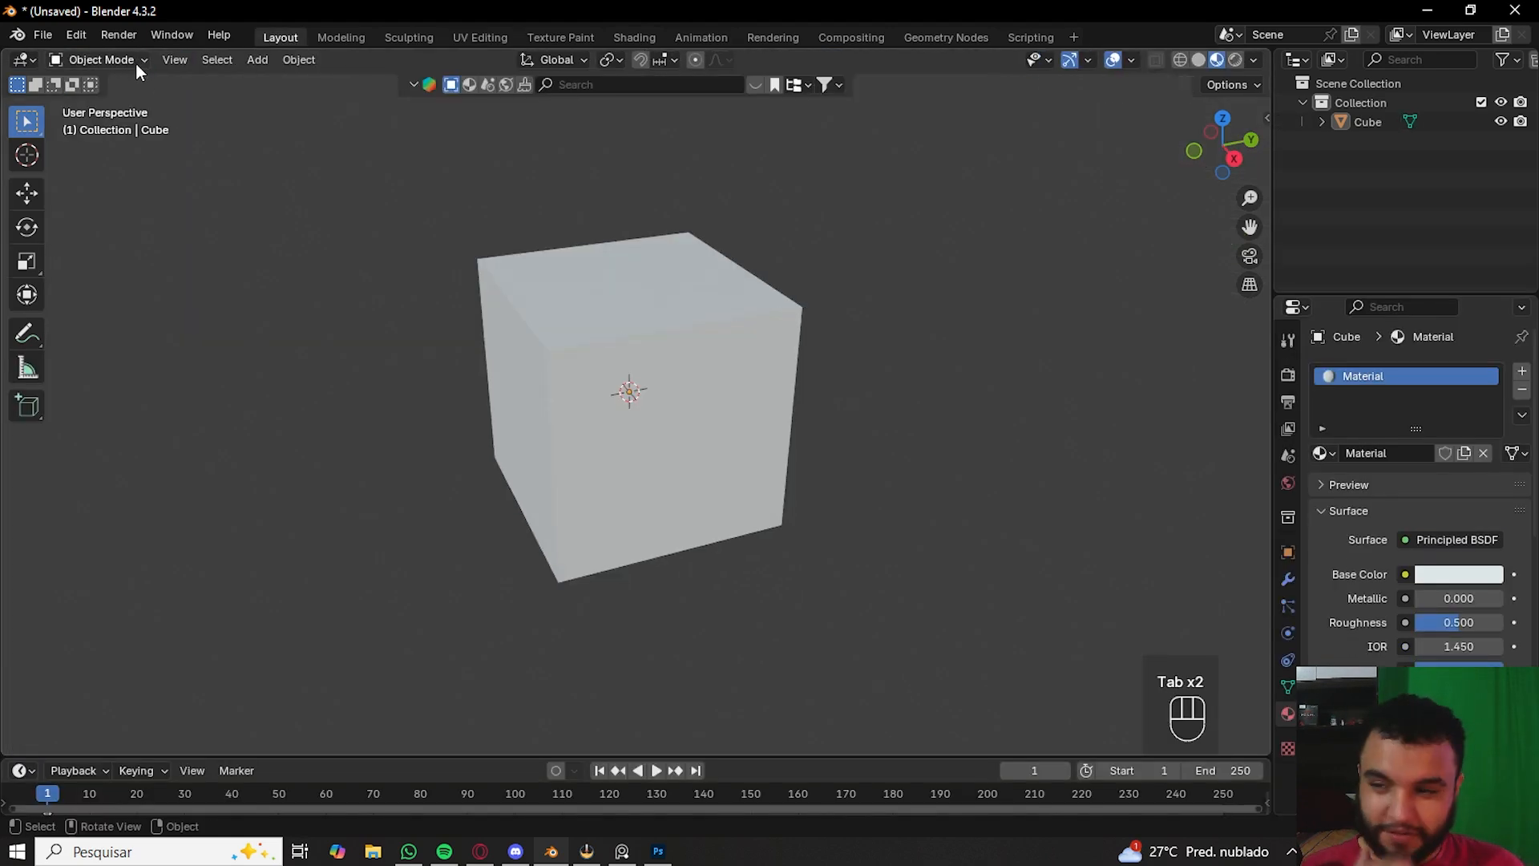
click(136, 65)
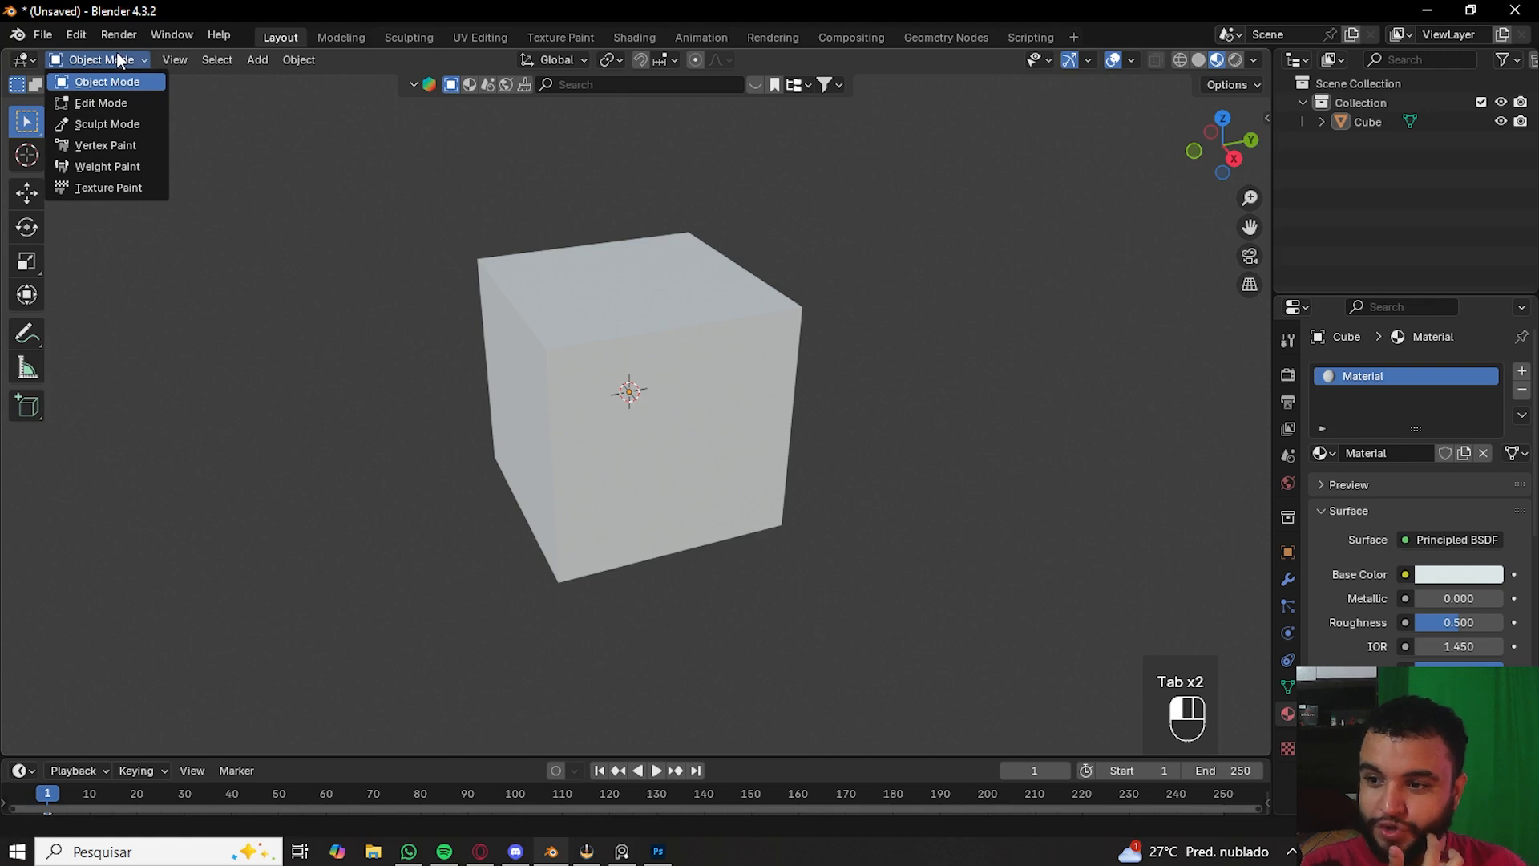
click(80, 188)
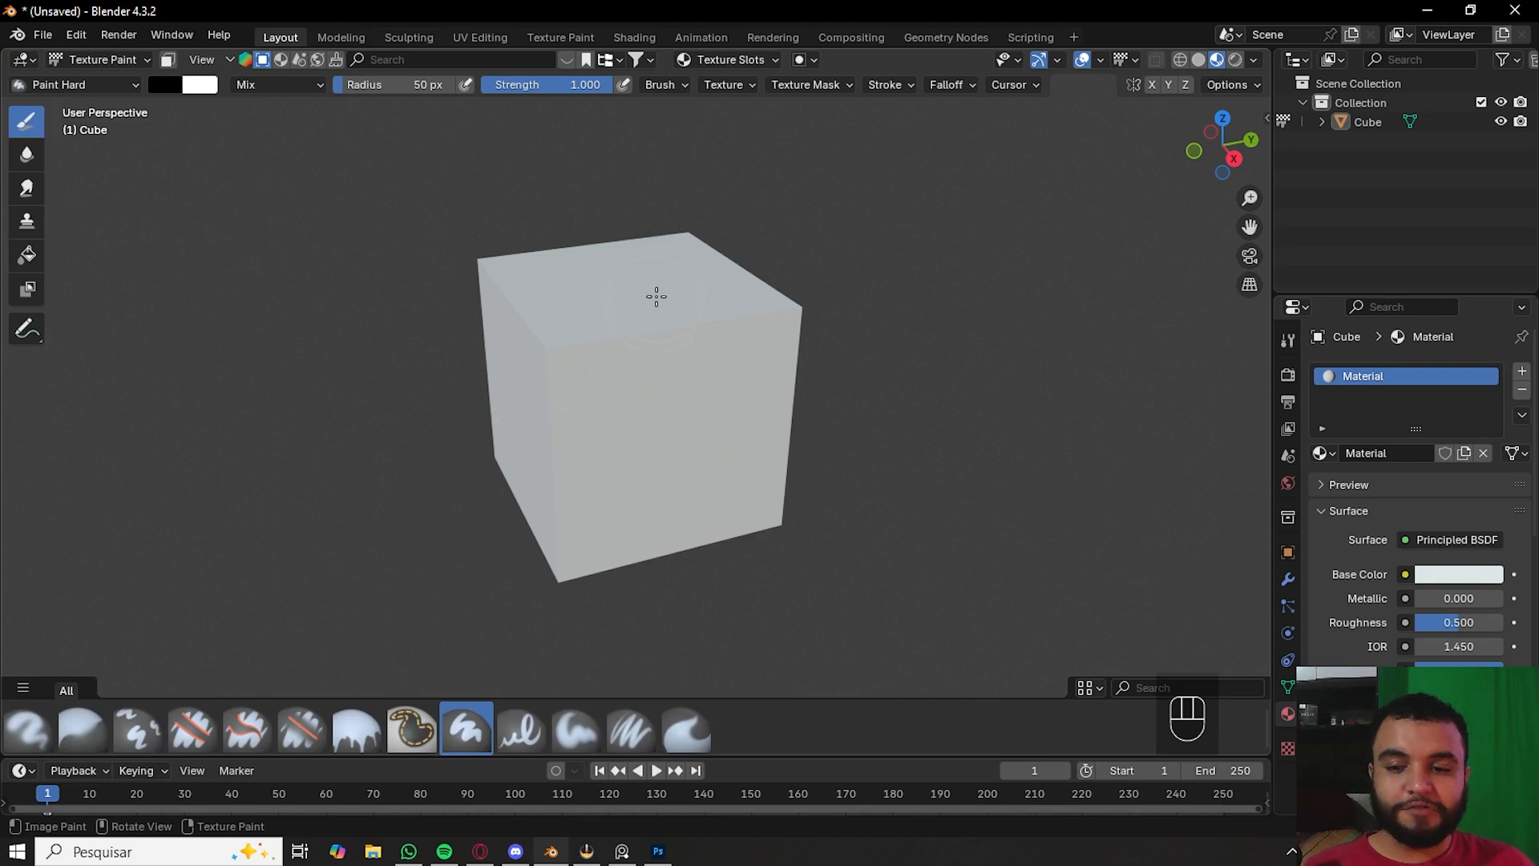
- Try painting strokes on the cube with the brush colour set to purple, hex 53009B
click(619, 403)
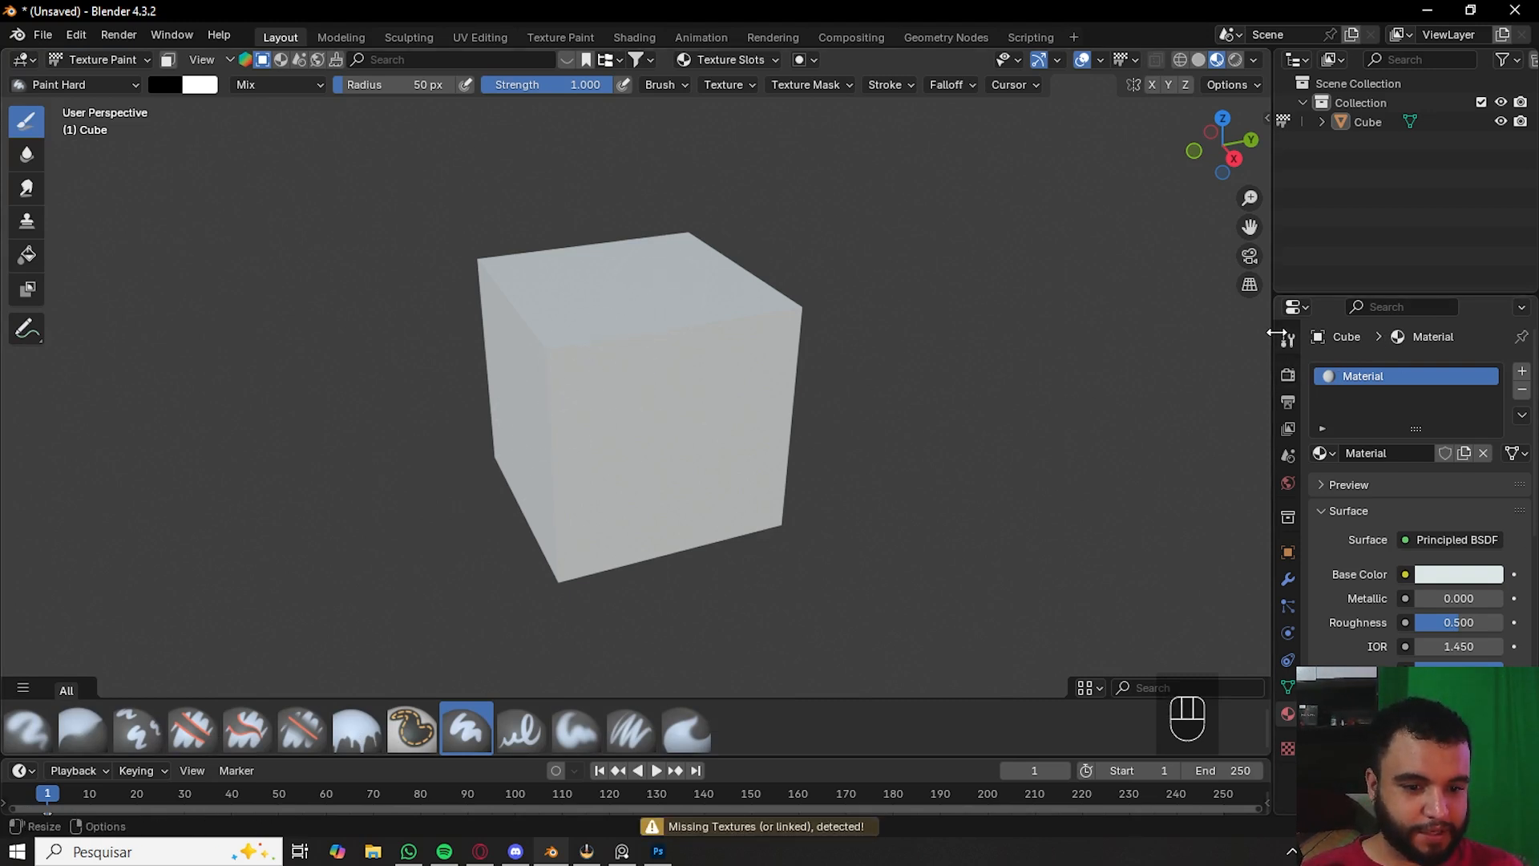
click(166, 86)
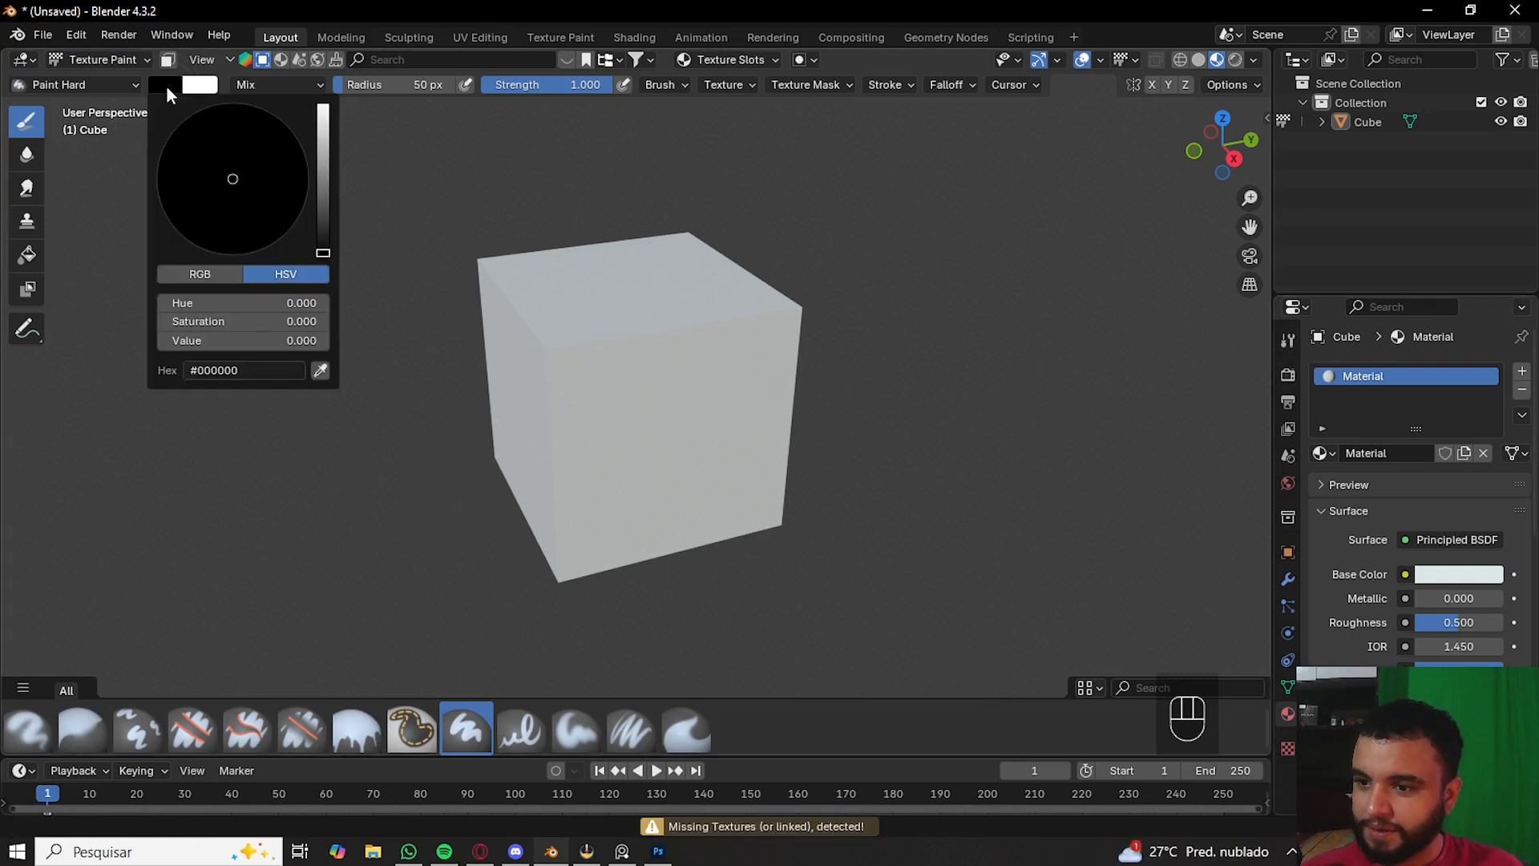
mouse_move(326, 202)
mouse_down()
mouse_move(323, 162)
mouse_move(308, 181)
mouse_up()
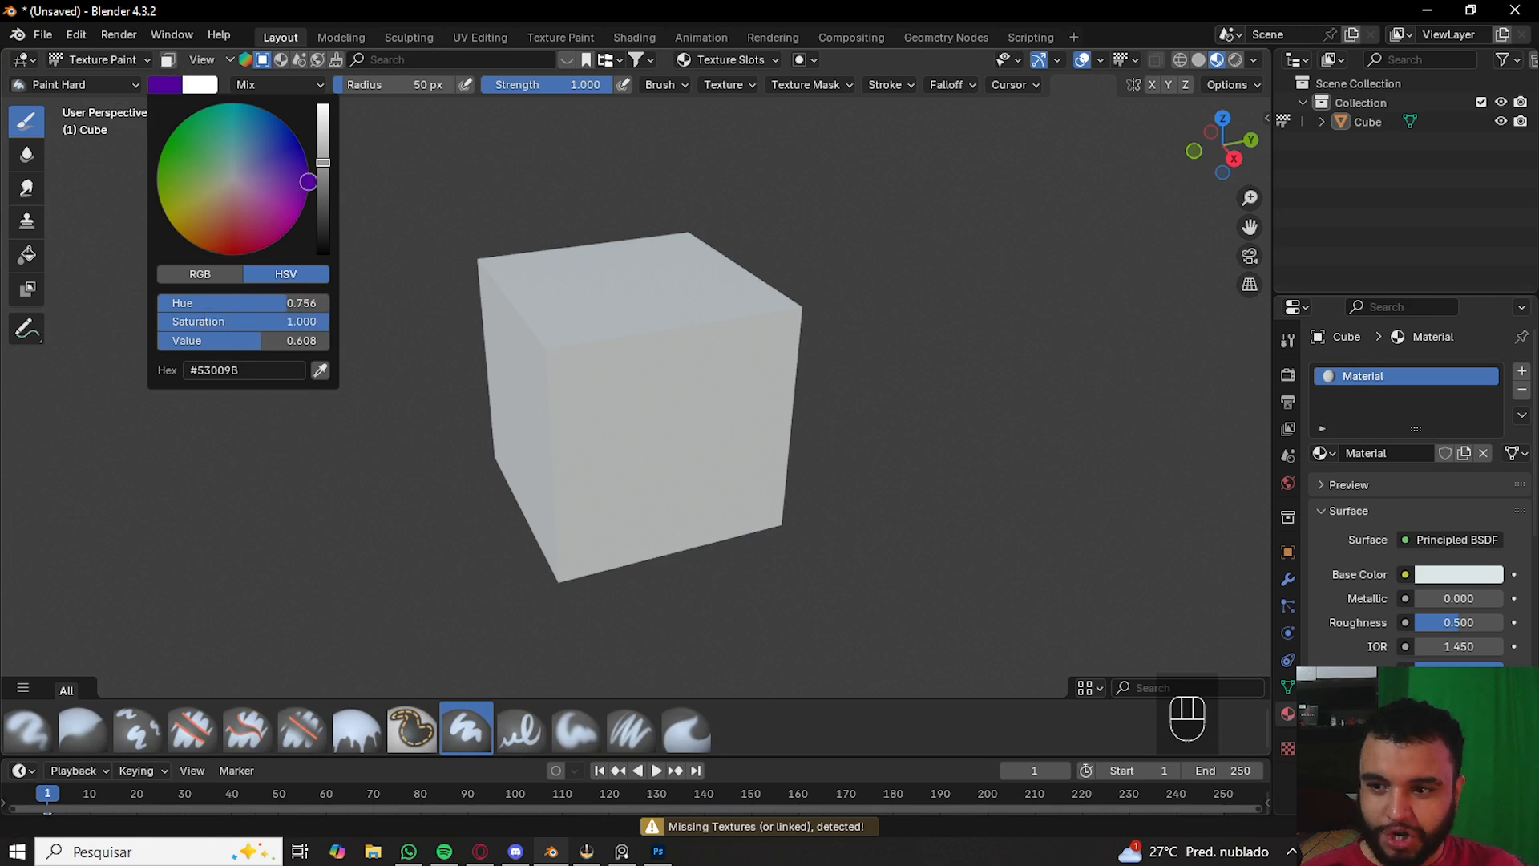
drag(588, 416, 671, 251)
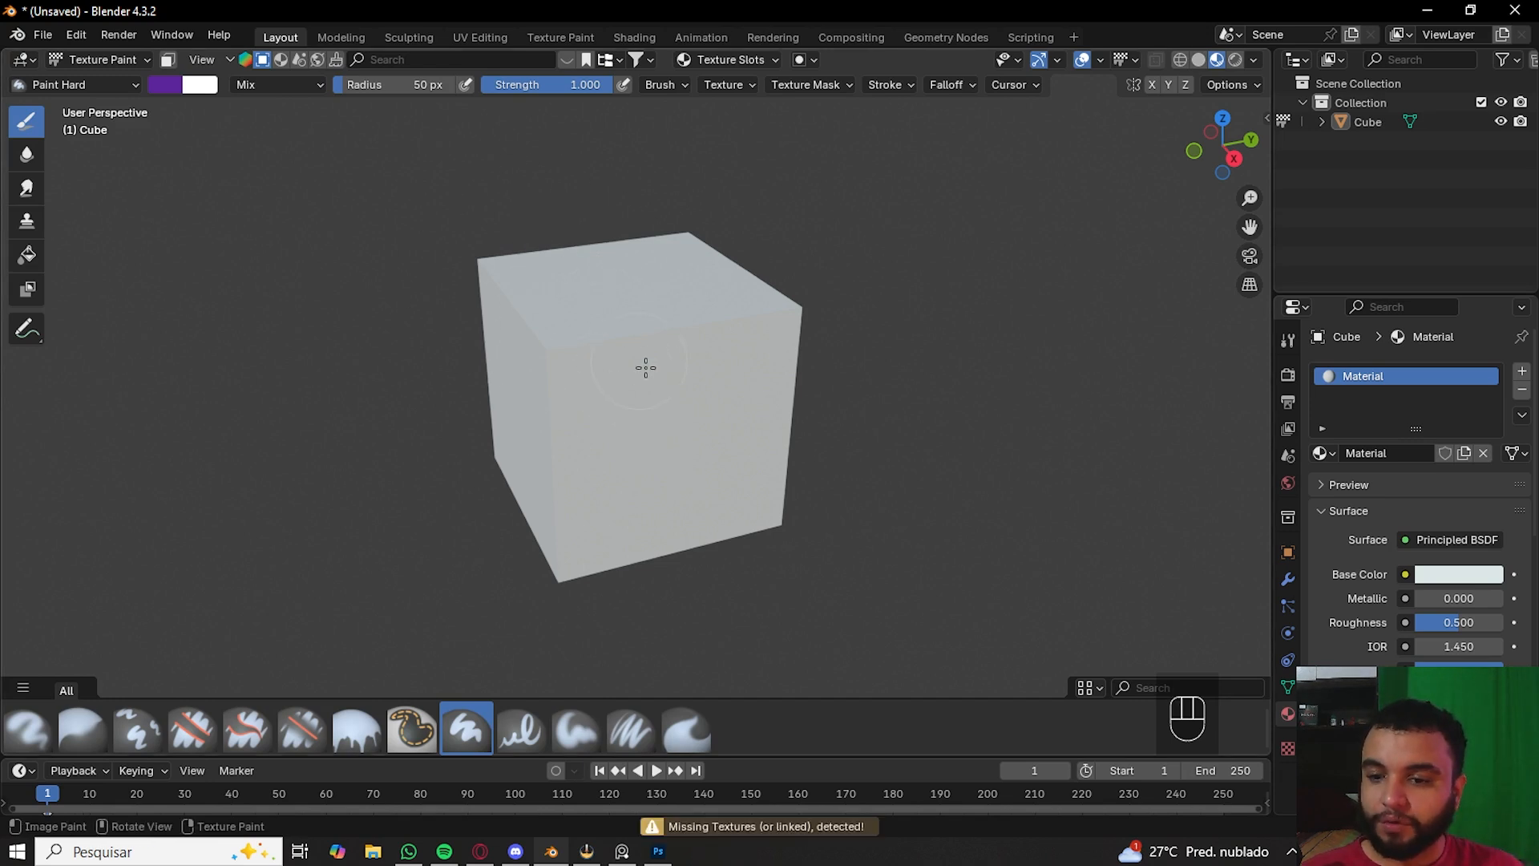
scroll(613, 410, up, 3)
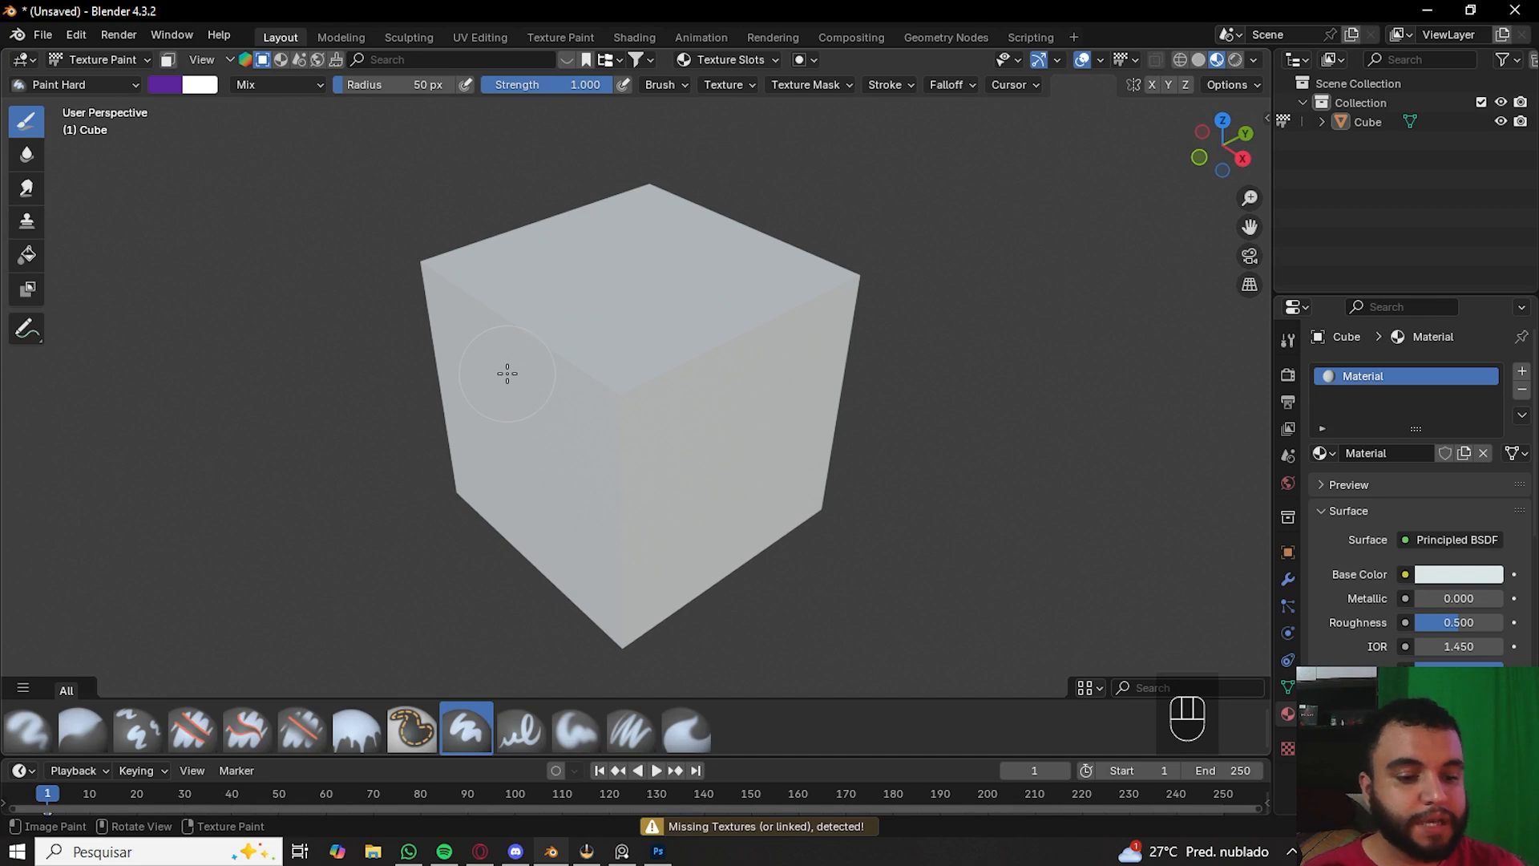
middle_drag(507, 373, 605, 320)
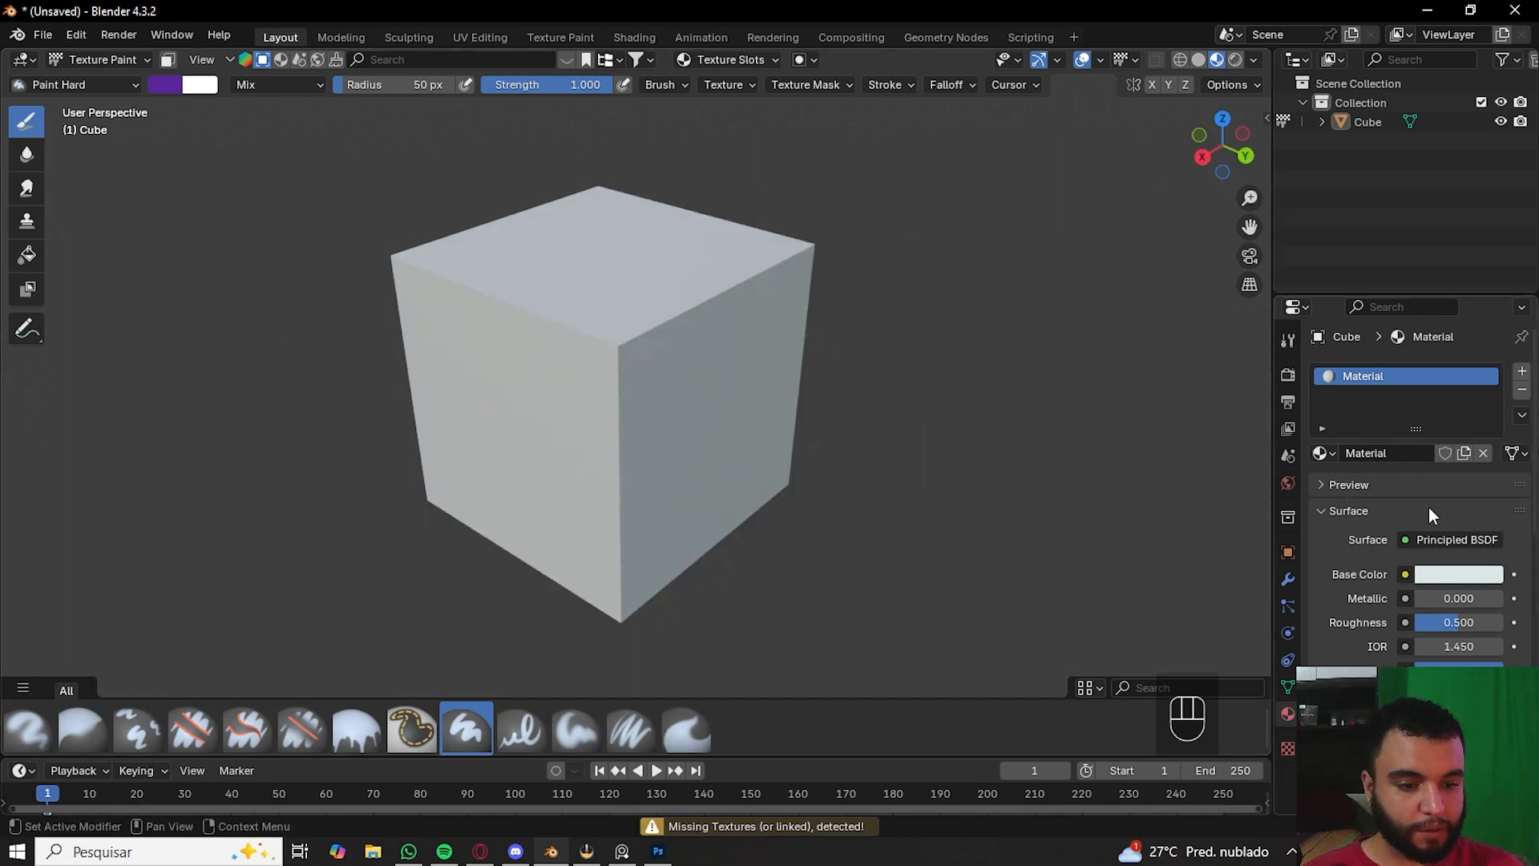
- Set the material's base colour to pale yellow
click(1459, 574)
click(1393, 385)
mouse_move(842, 515)
middle_down()
mouse_move(621, 446)
mouse_move(687, 396)
mouse_move(670, 316)
mouse_move(794, 337)
mouse_move(692, 395)
middle_up()
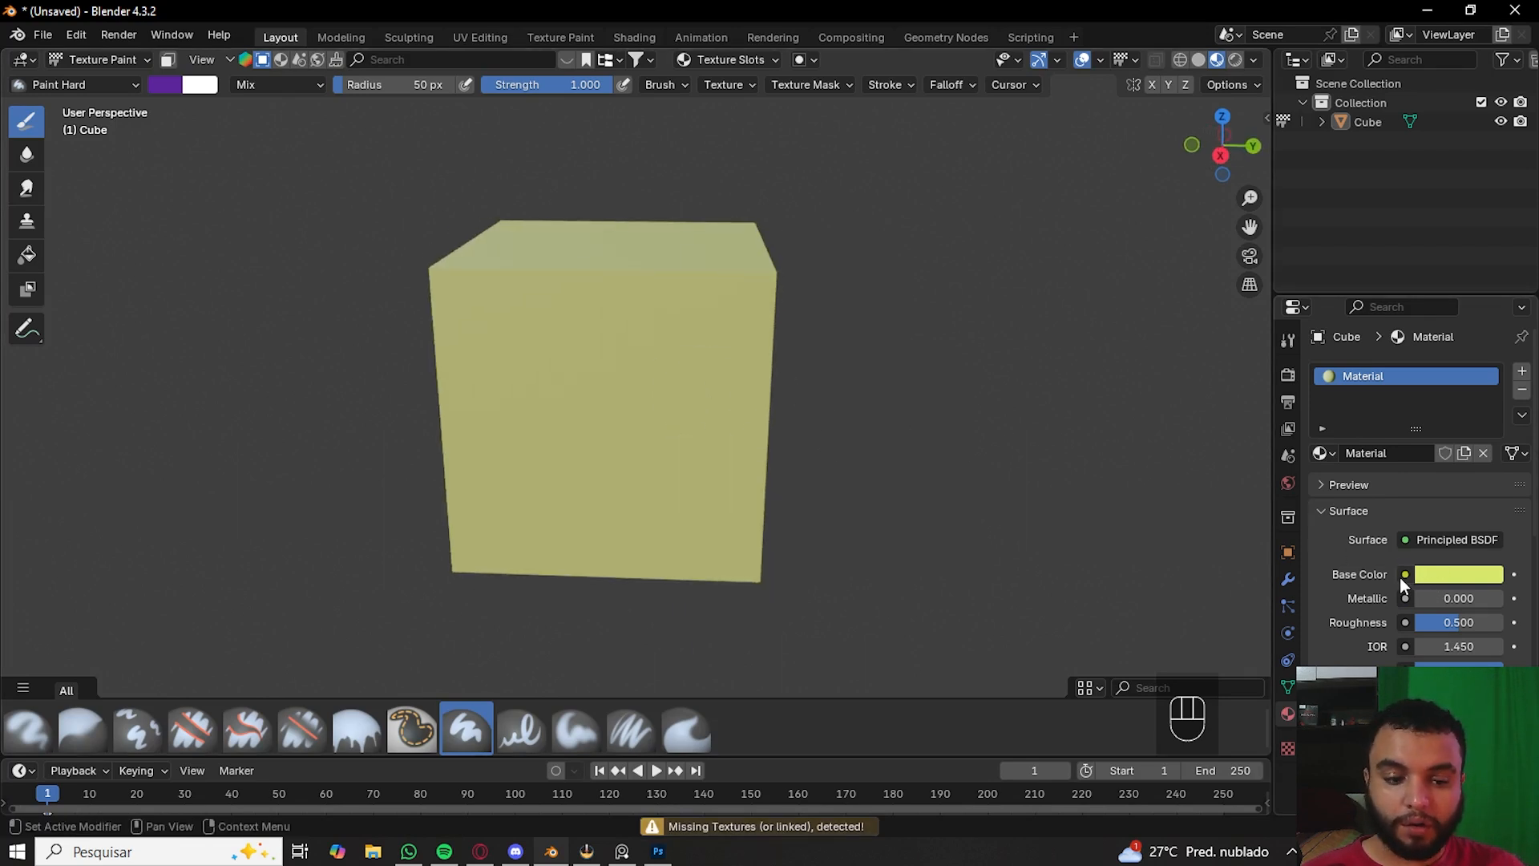
- Try painting more strokes across the cube's faces
middle_drag(622, 361, 604, 347)
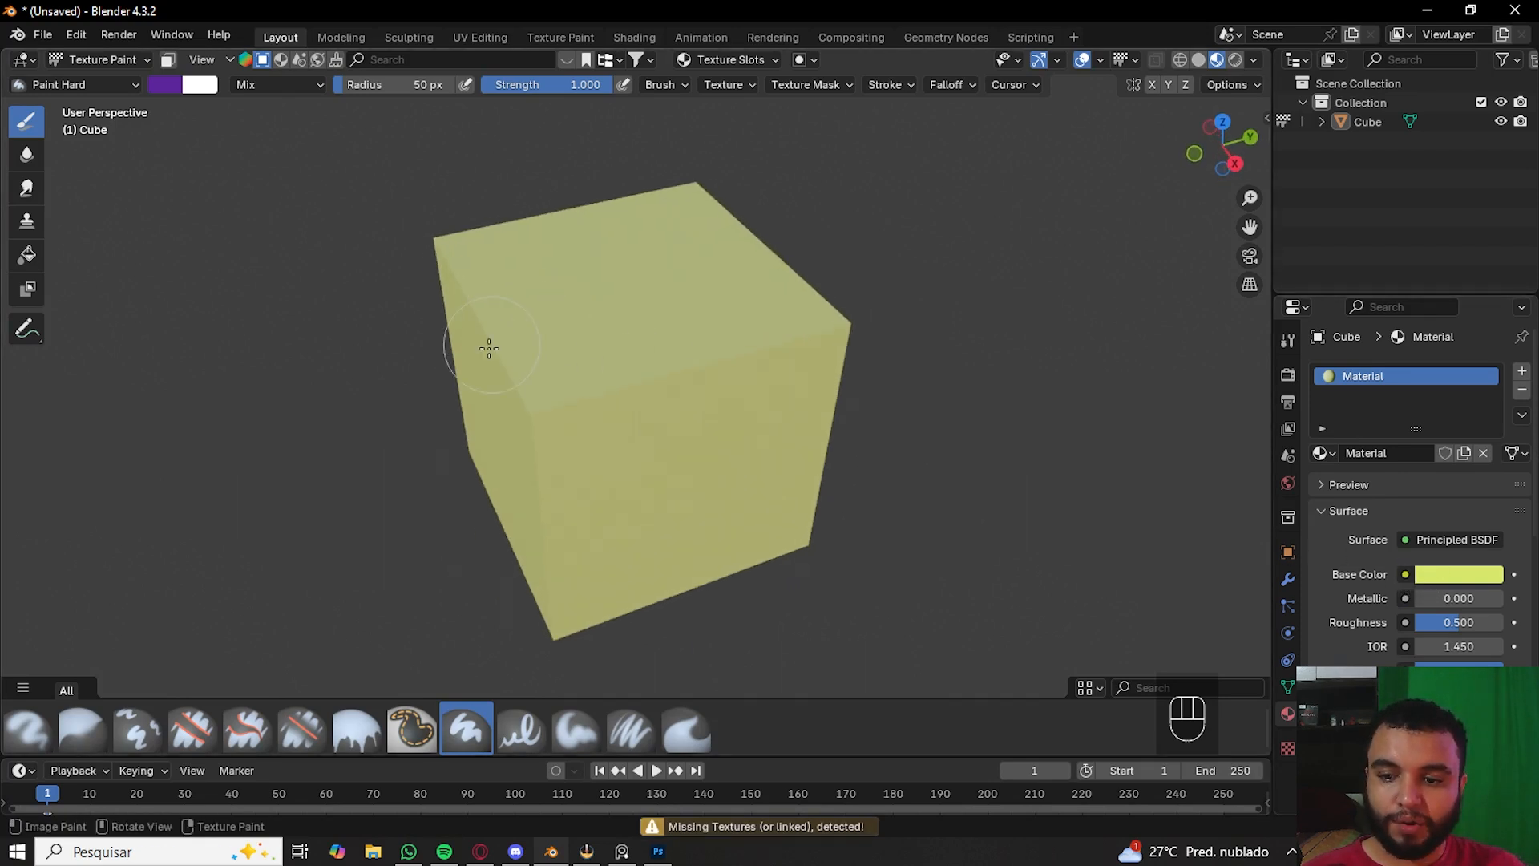
drag(503, 330, 890, 295)
mouse_move(422, 330)
mouse_down()
mouse_move(965, 292)
mouse_move(954, 305)
mouse_up()
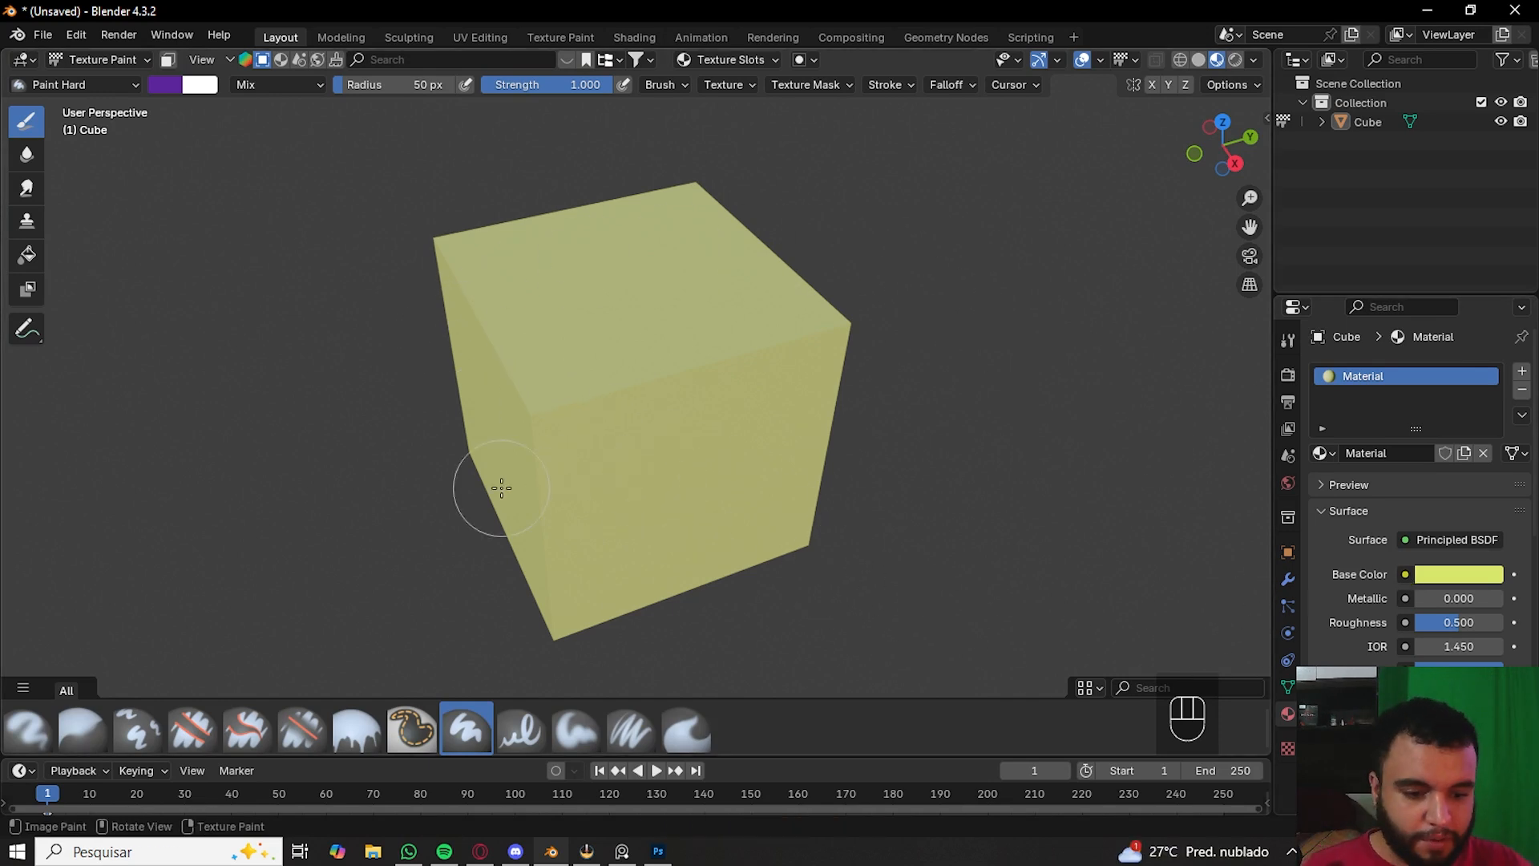
click(1405, 574)
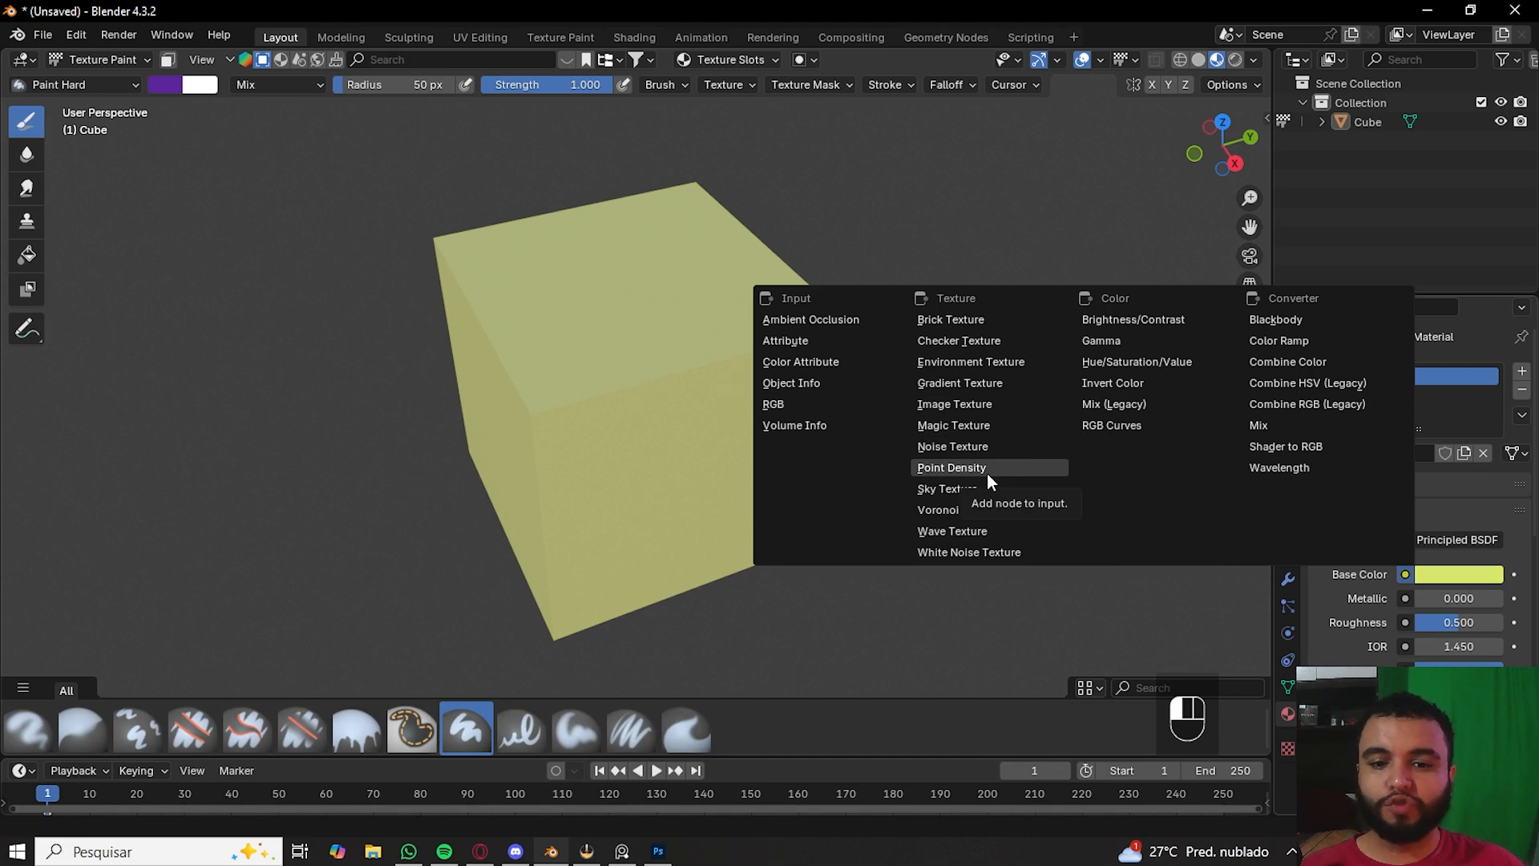
click(945, 405)
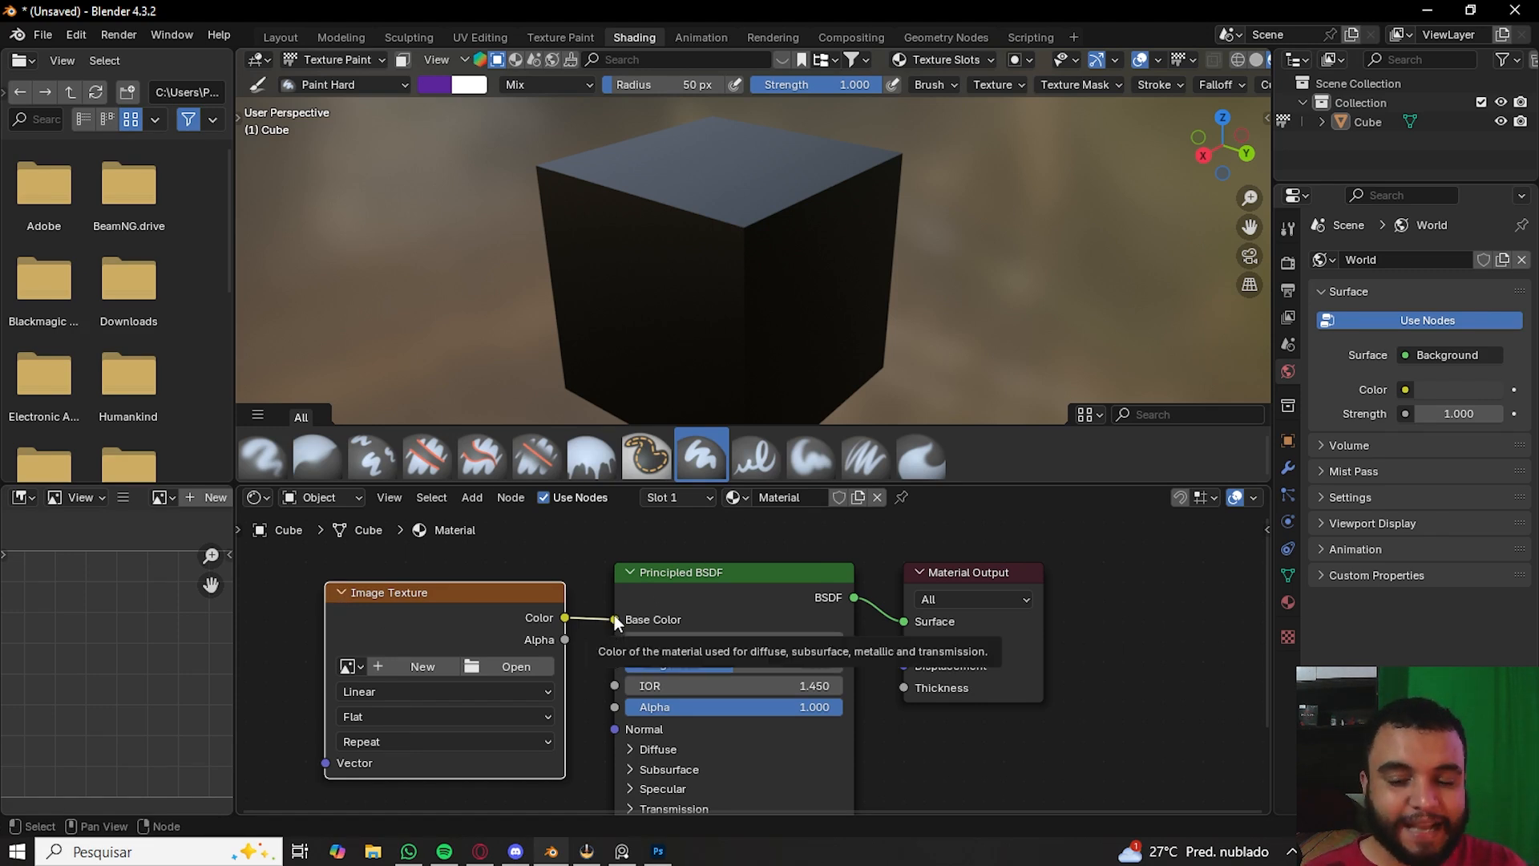
drag(615, 620, 599, 622)
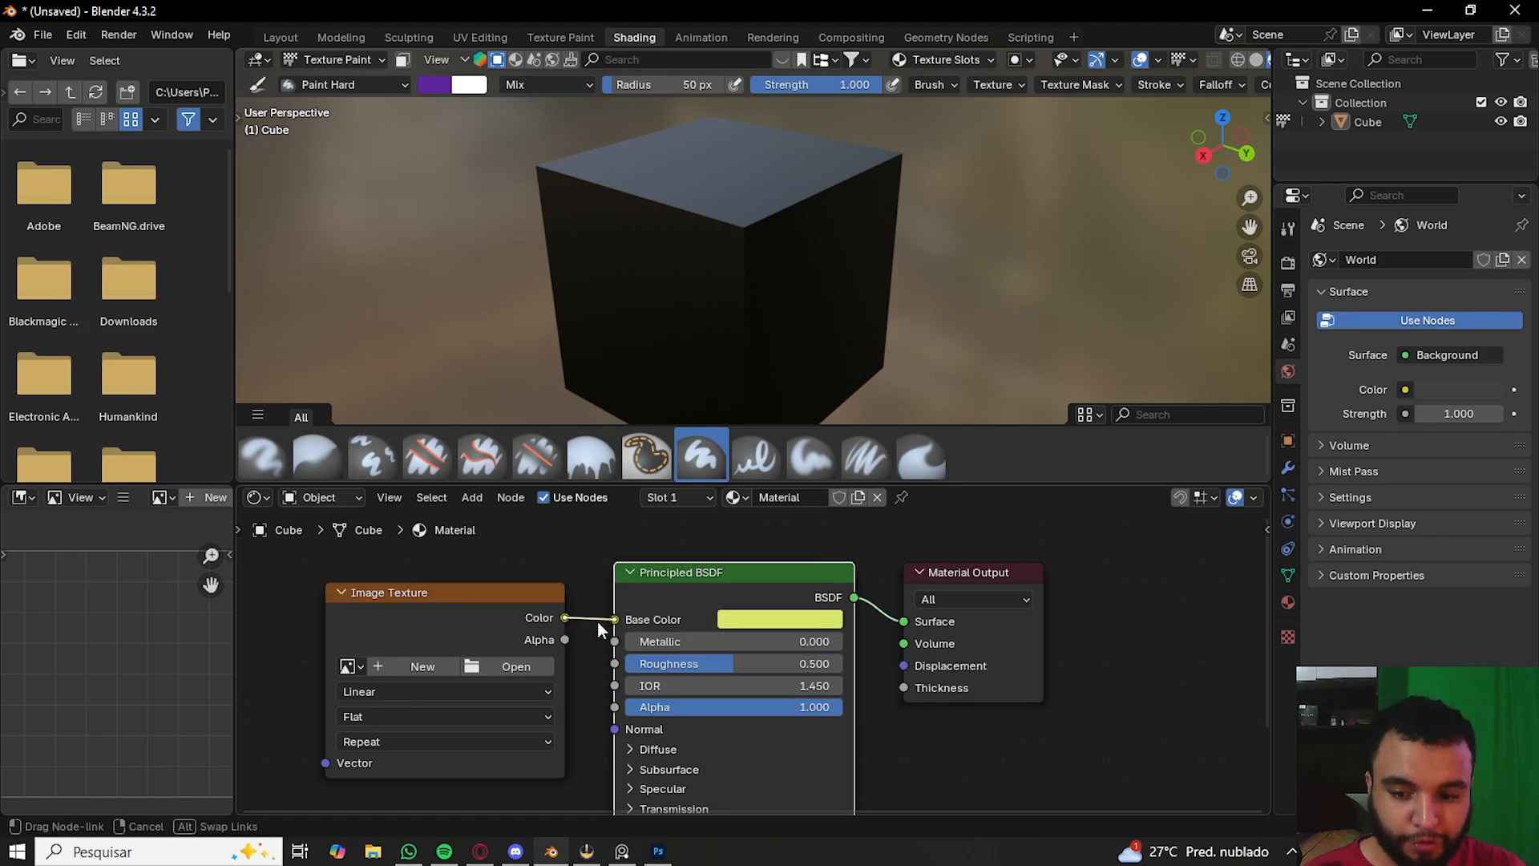
- Adjust the Principled BSDF base colour to yellow, hex D8E76C
click(773, 617)
click(794, 359)
mouse_move(794, 359)
mouse_down()
mouse_move(774, 382)
mouse_move(804, 336)
mouse_move(853, 374)
mouse_move(767, 345)
mouse_move(767, 388)
mouse_up()
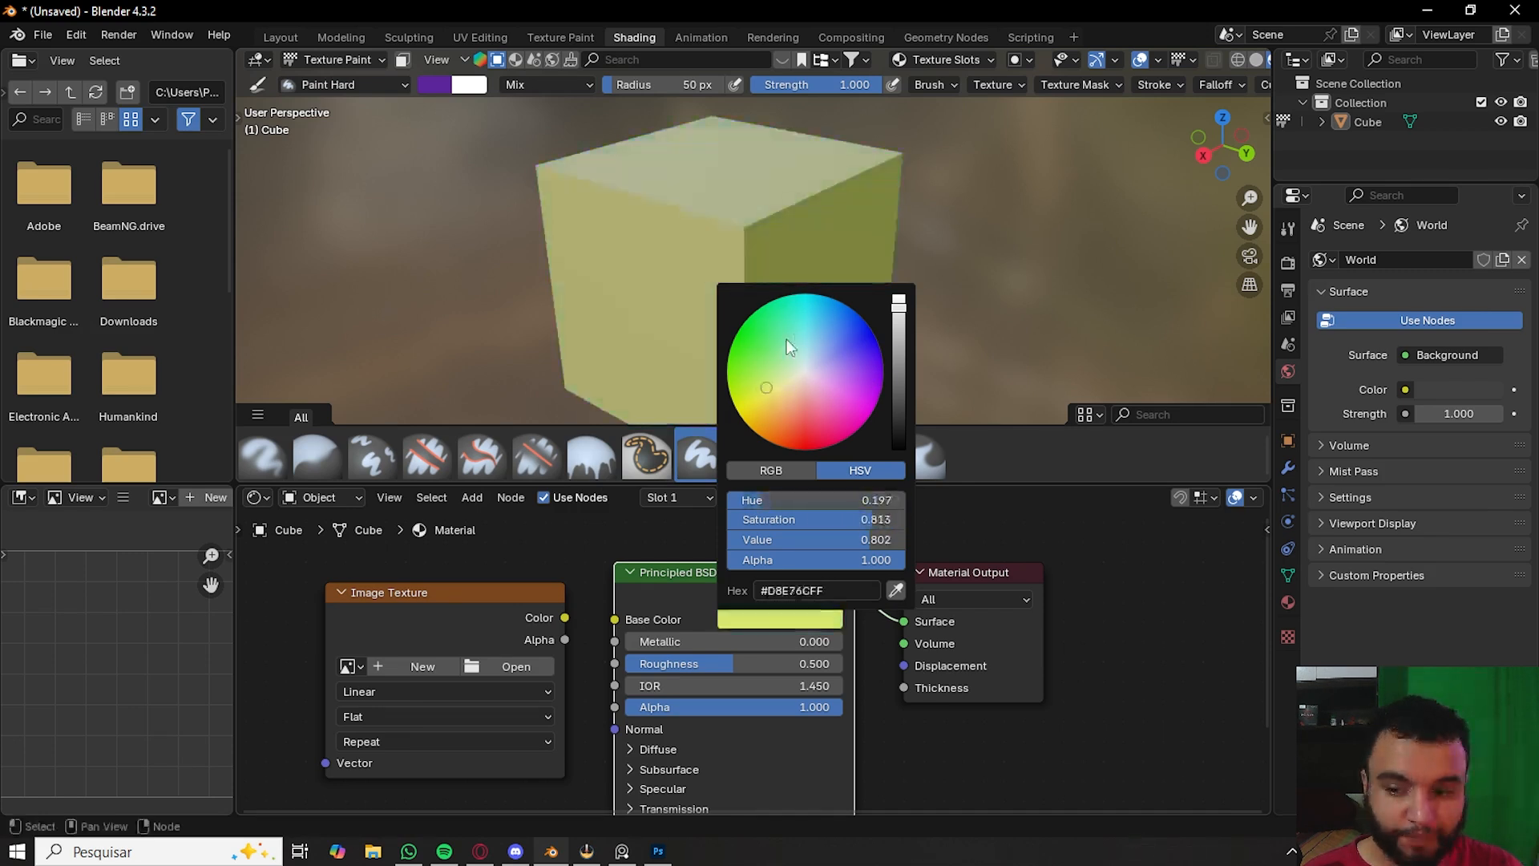
click(1290, 601)
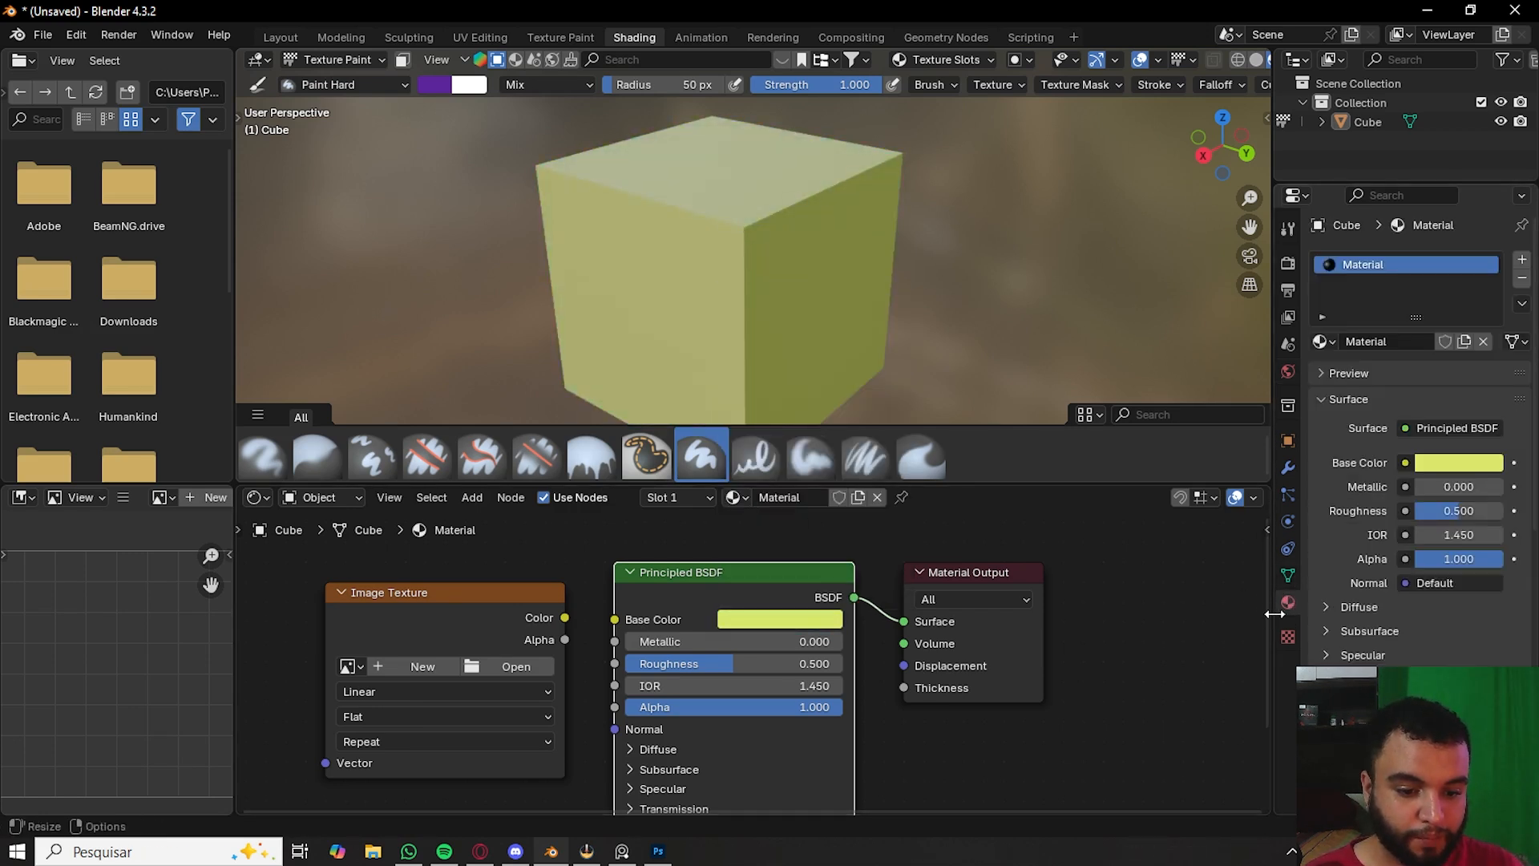
- Delete the unlinked Image Texture node from the node editor
scroll(536, 638, down, 2)
click(529, 649)
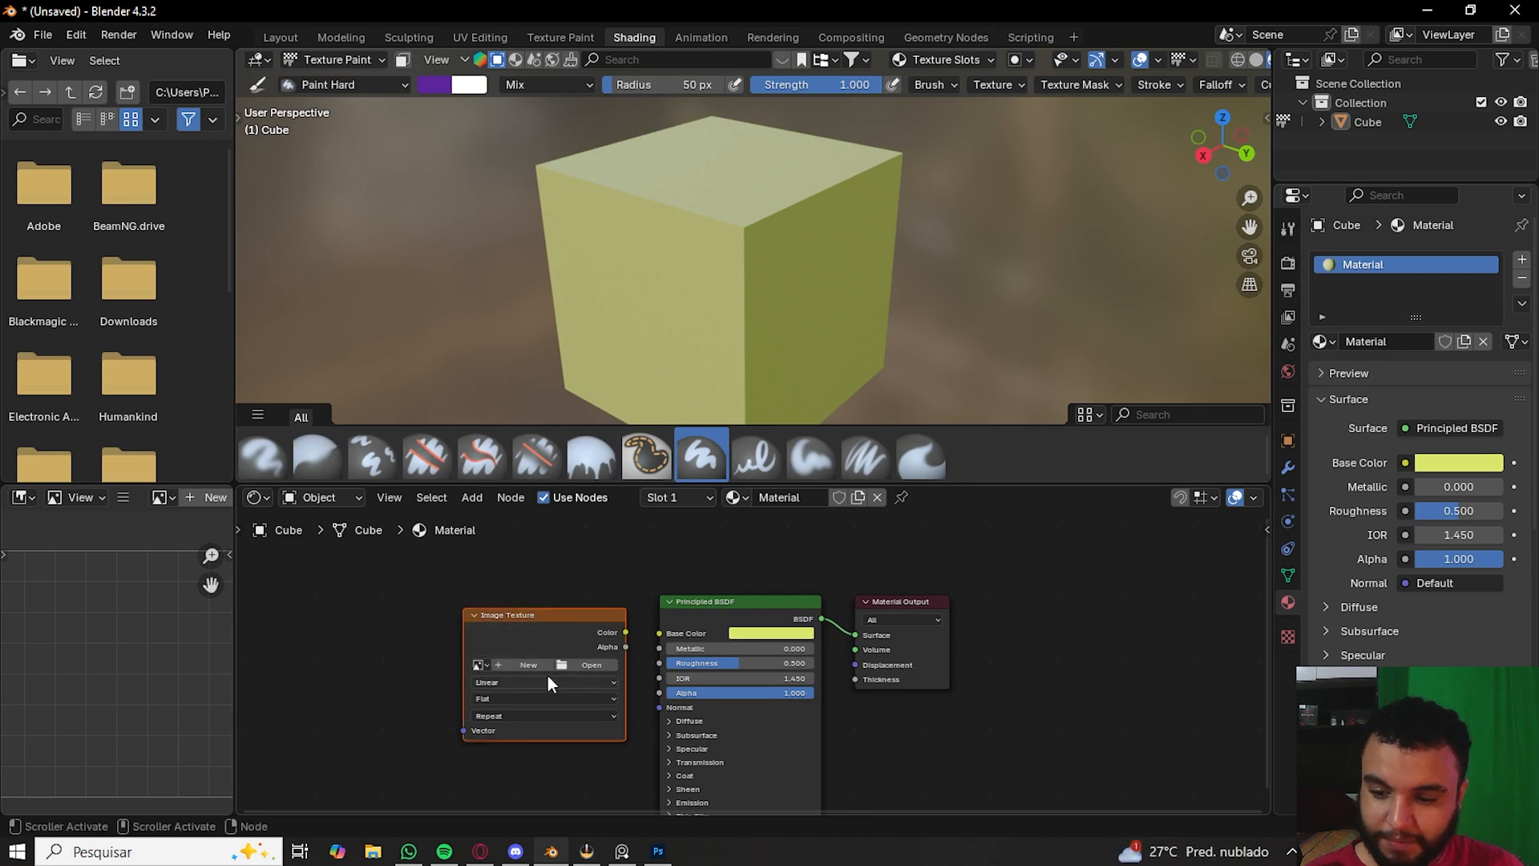
key(x)
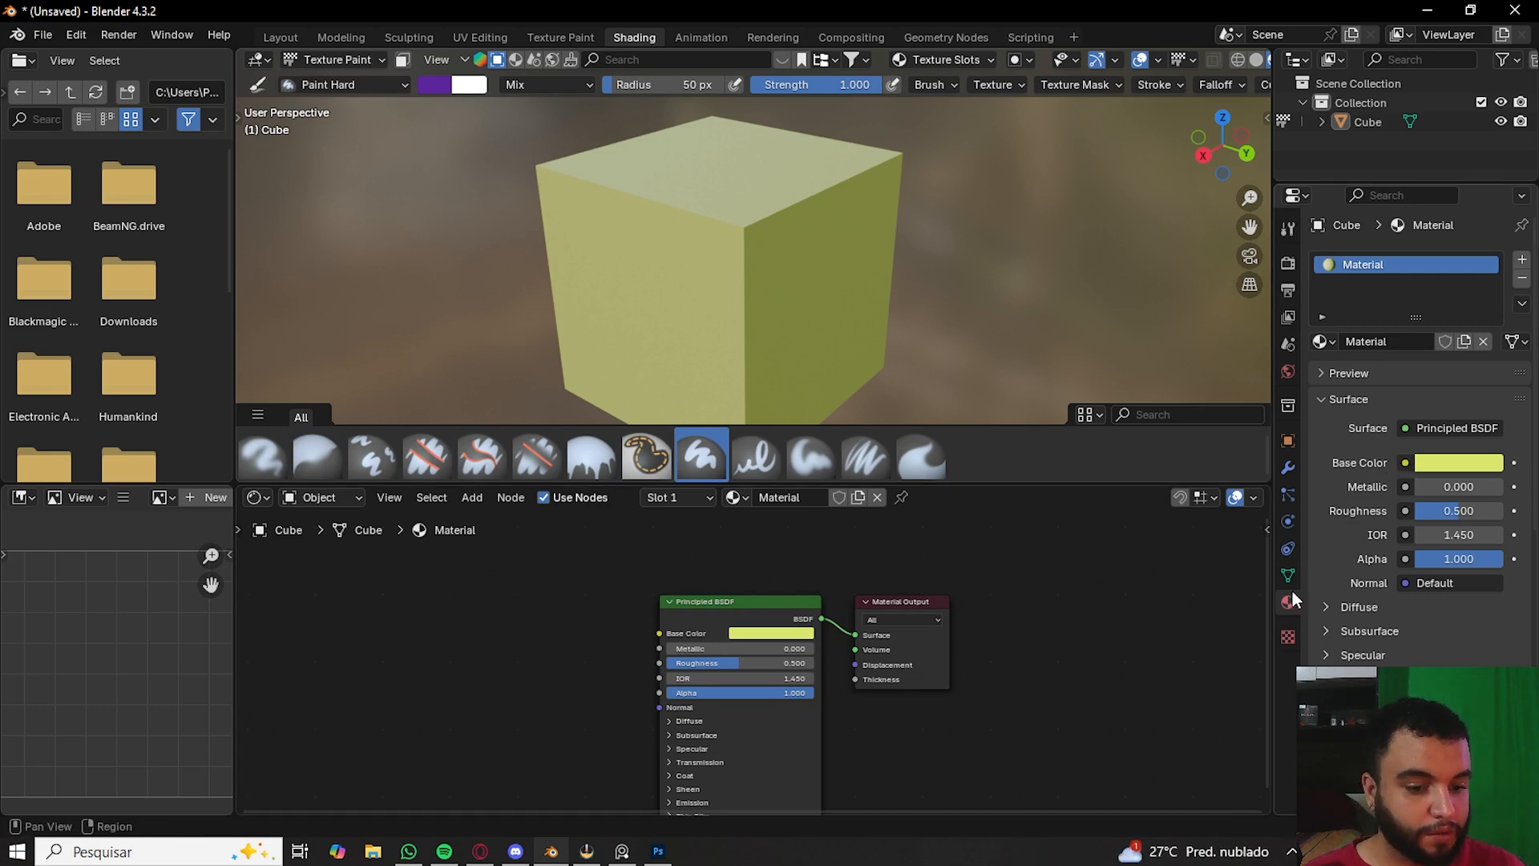
- Connect a new Image Texture node to the material's base colour input
click(1408, 463)
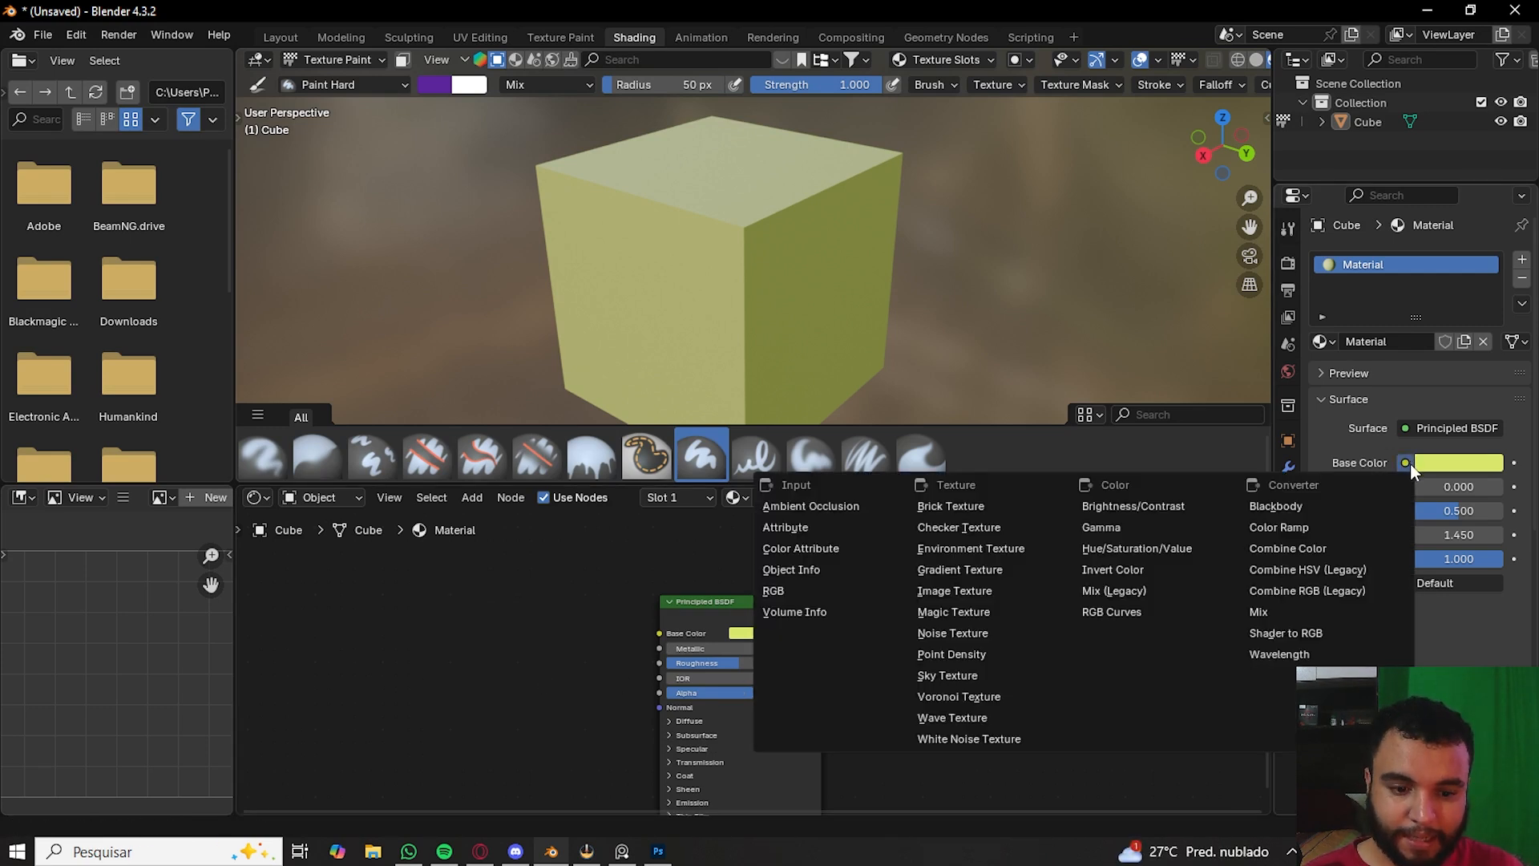
click(953, 594)
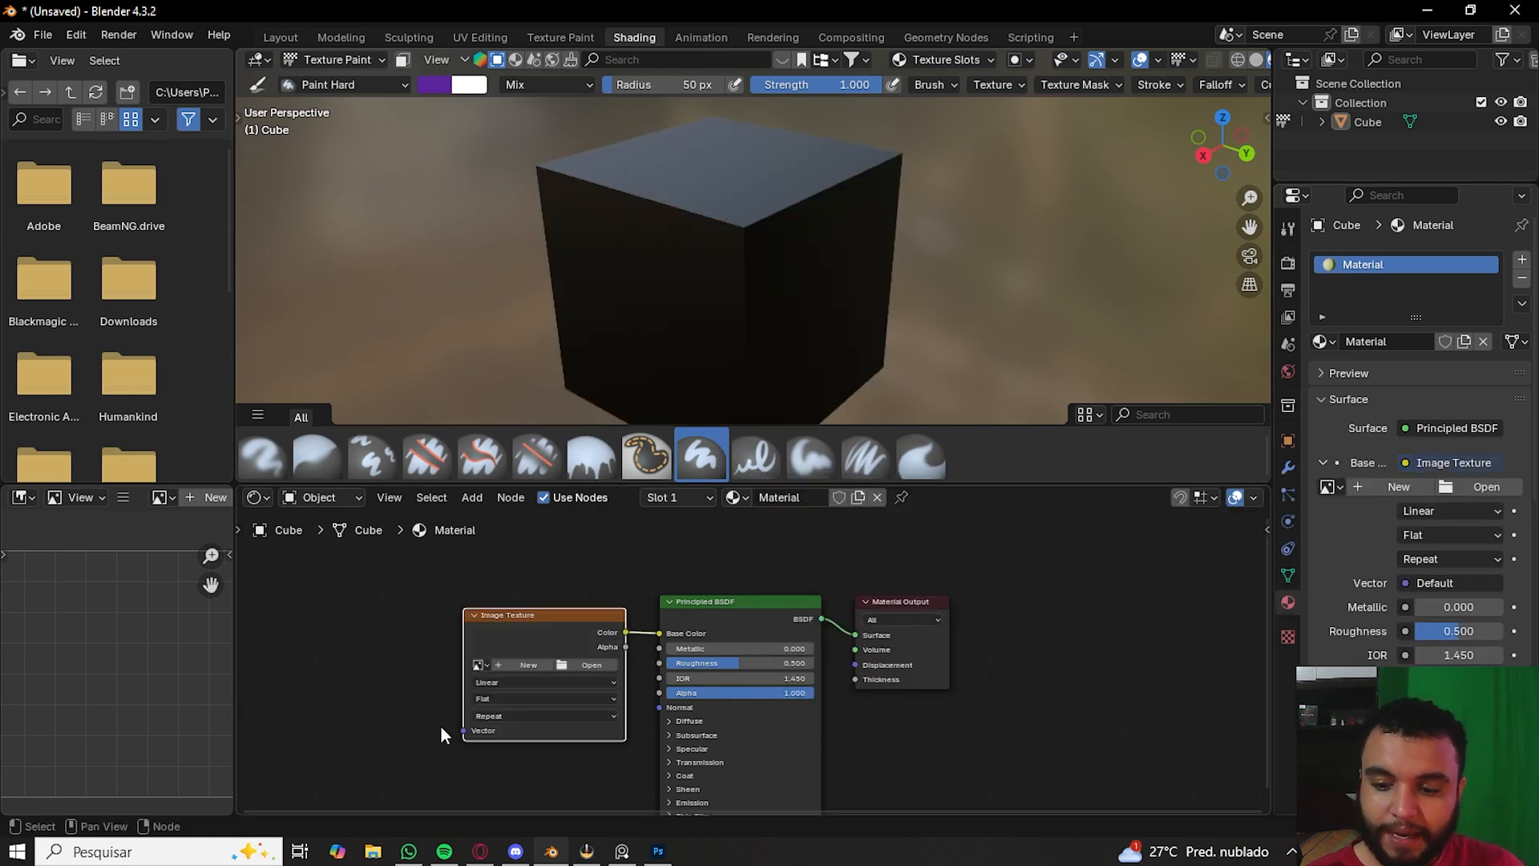
scroll(446, 728, up, 2)
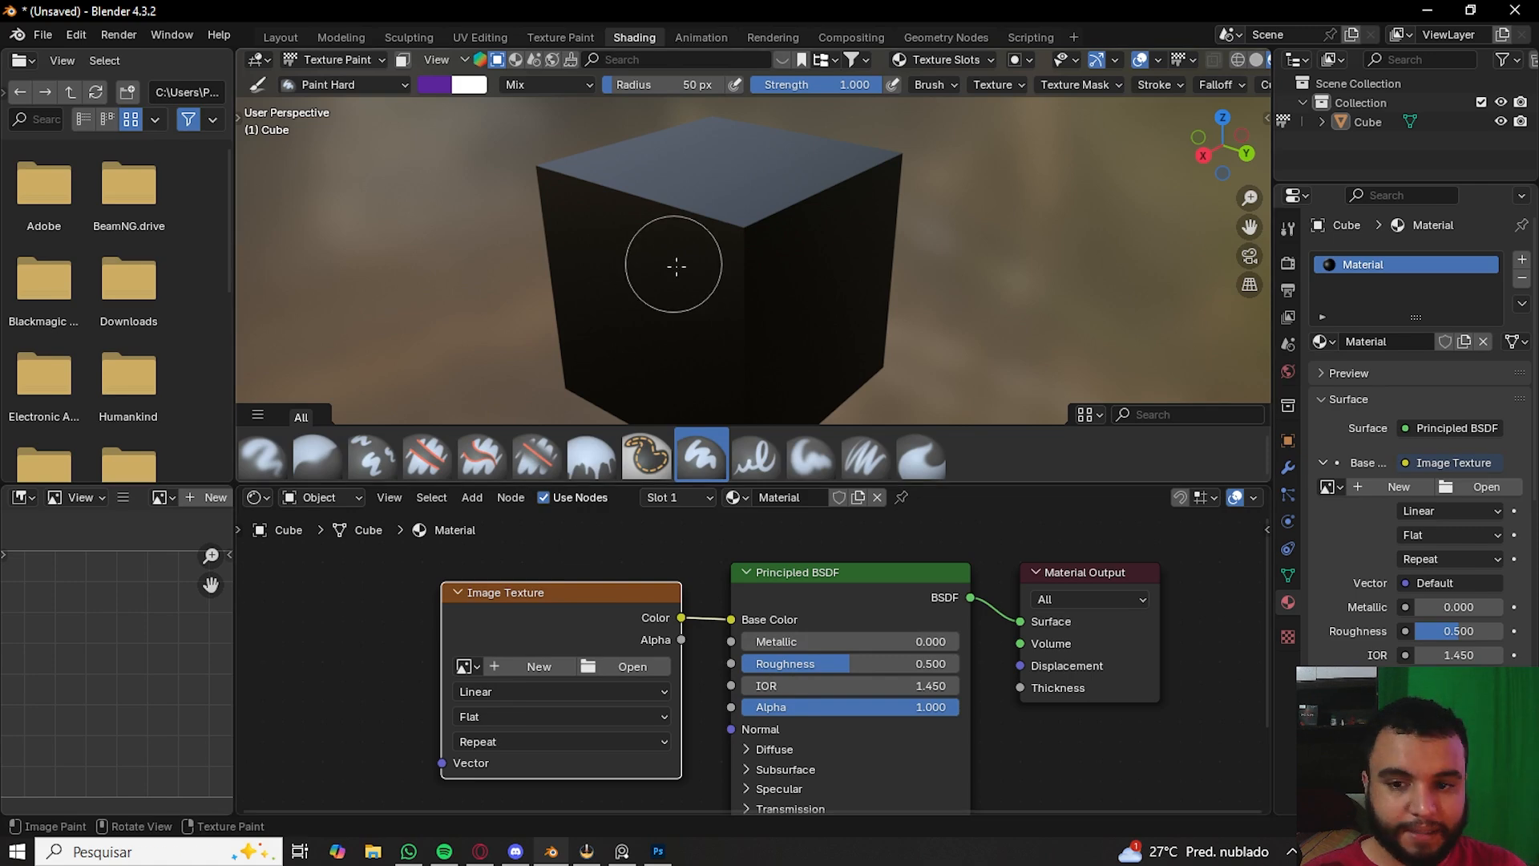
- Try painting a stroke on the cube, then switch to the Layout workspace
click(735, 222)
middle_drag(636, 240, 567, 275)
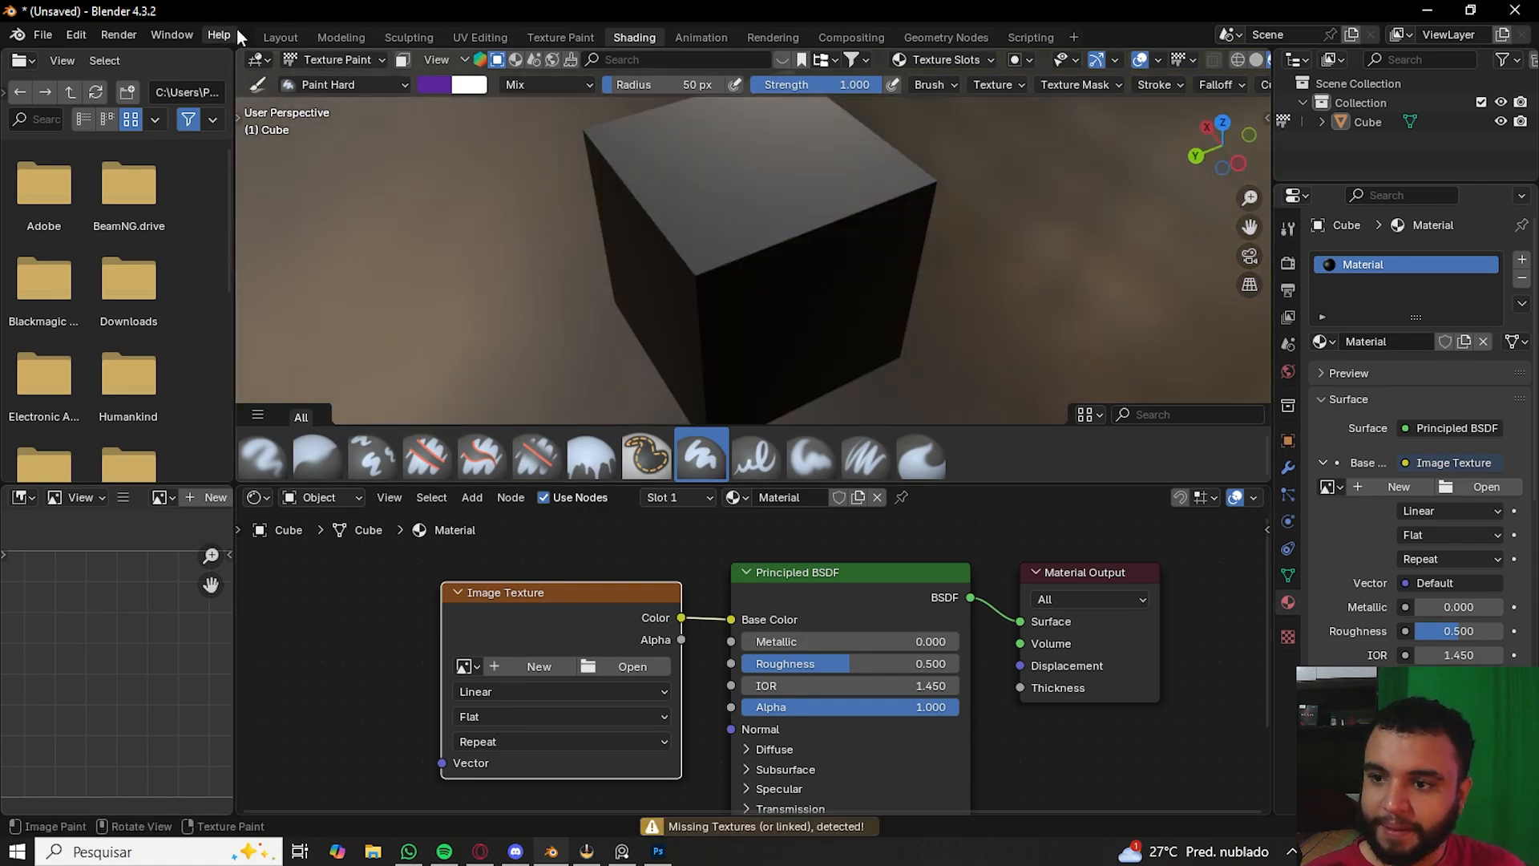
click(280, 37)
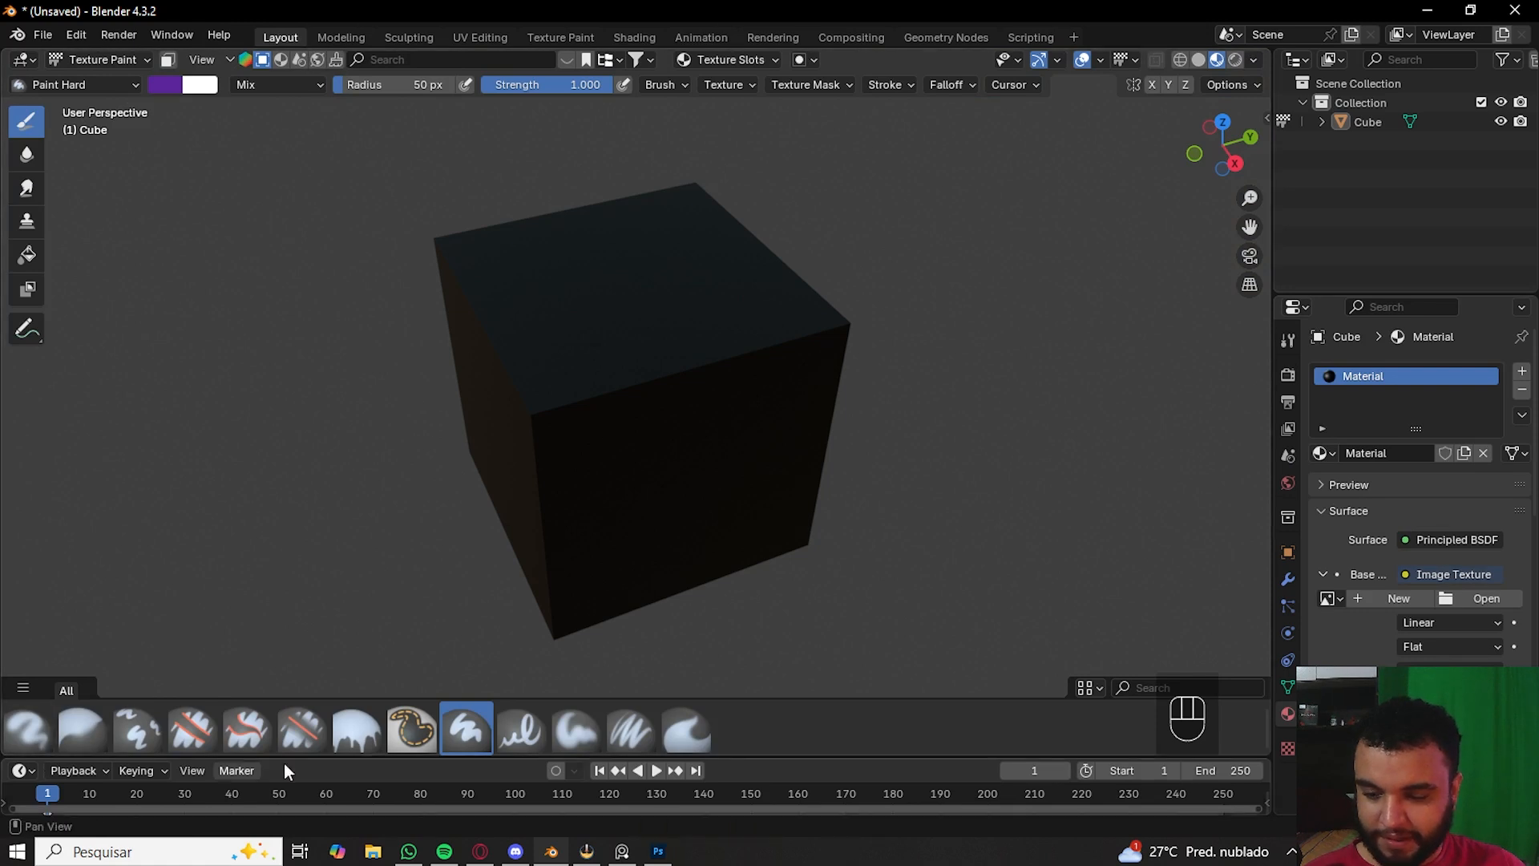
middle_drag(810, 337, 574, 333)
click(829, 340)
mouse_move(818, 342)
middle_down()
mouse_move(577, 358)
mouse_move(546, 345)
middle_up()
click(776, 291)
middle_drag(776, 291, 691, 440)
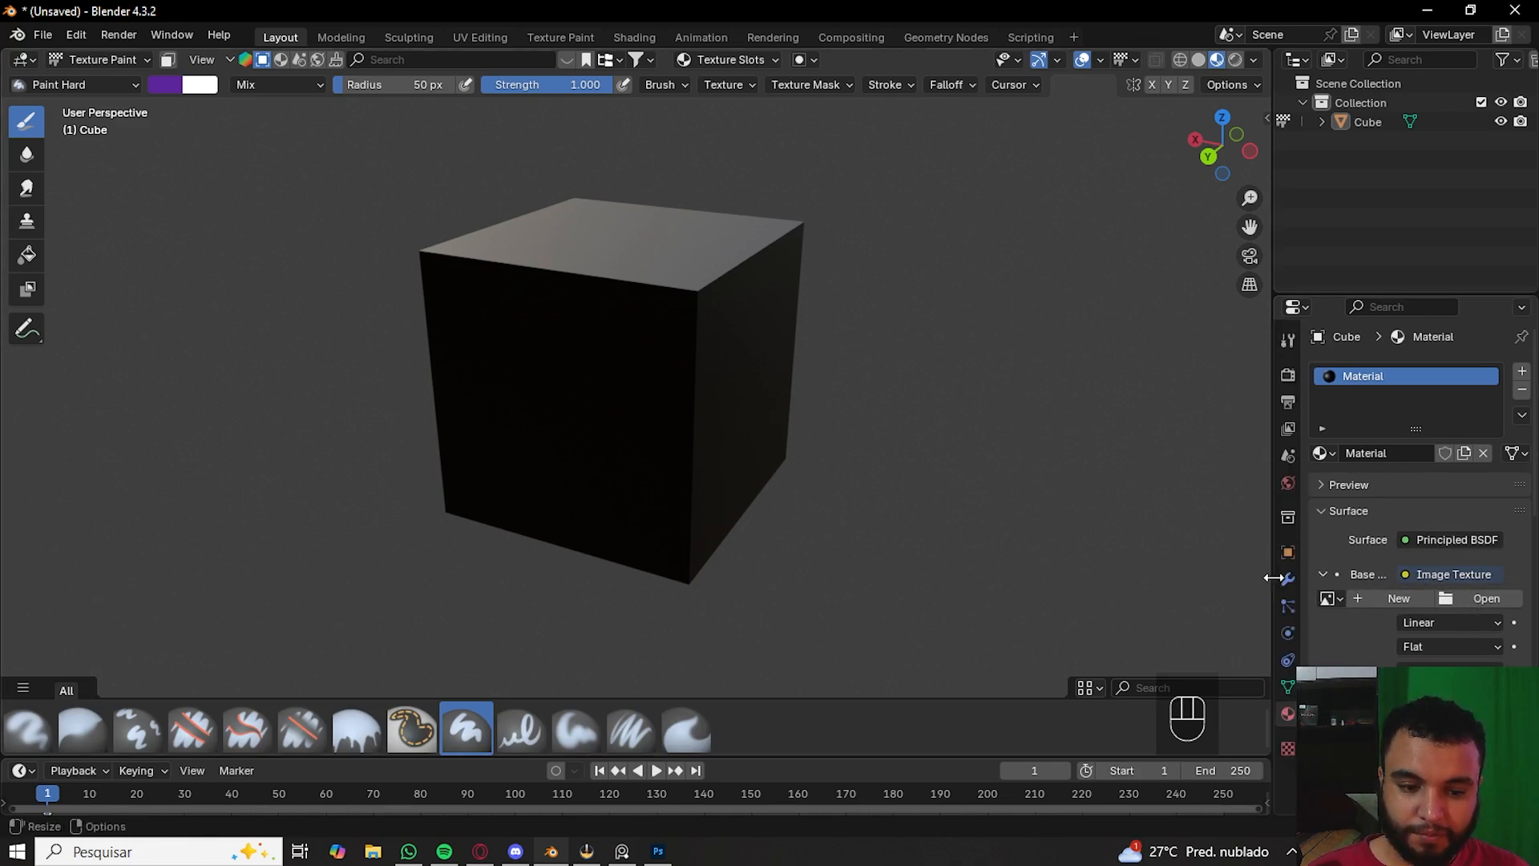
drag(1274, 578, 1152, 577)
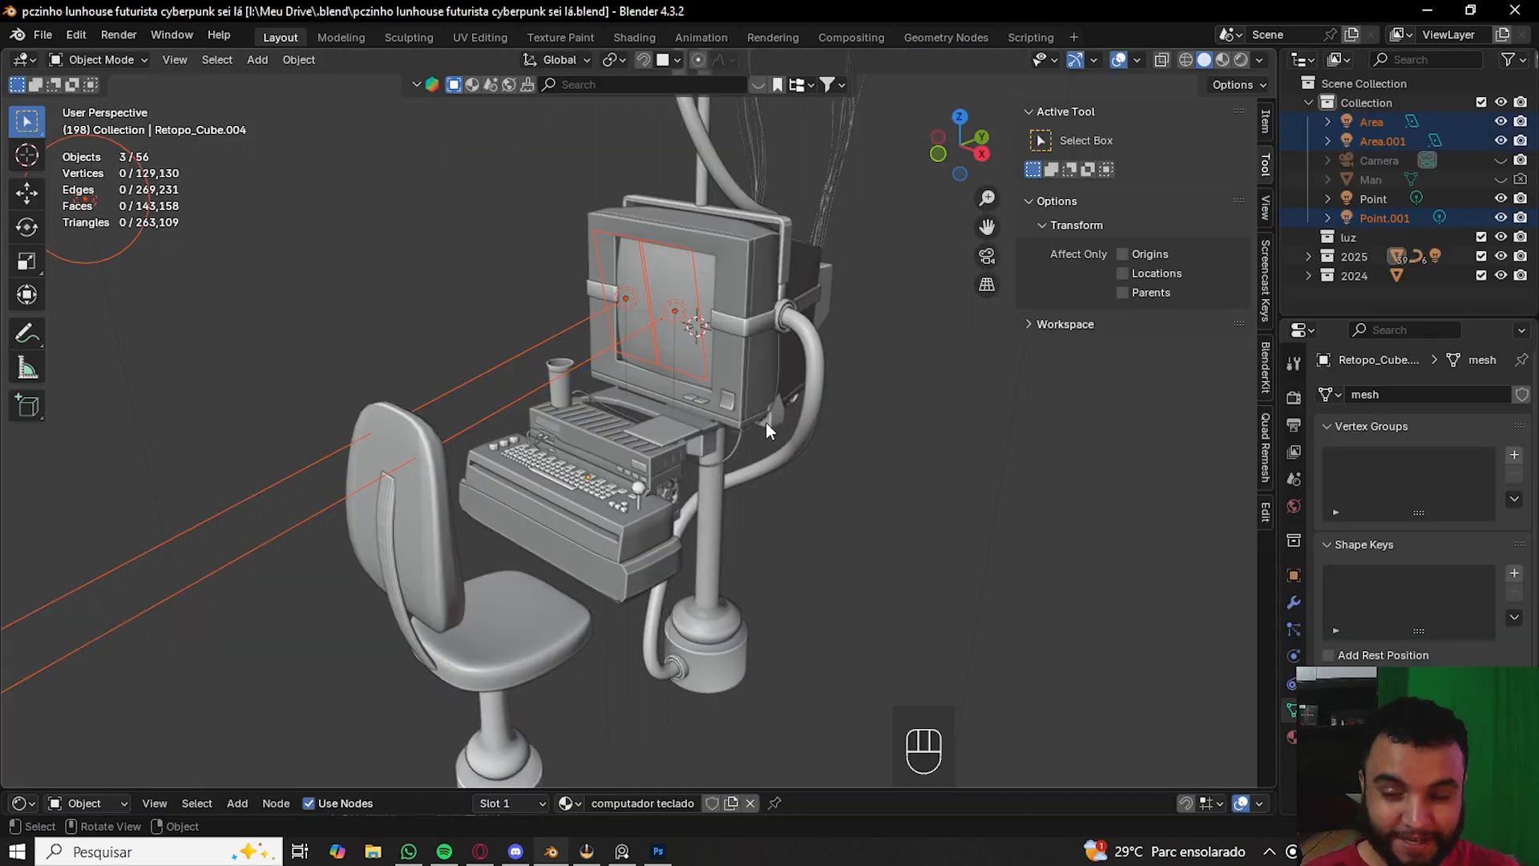
- Switch the scene's viewport shading to show textures and frame the Guaravita cup on the desk for inspection
middle_drag(766, 422, 890, 431)
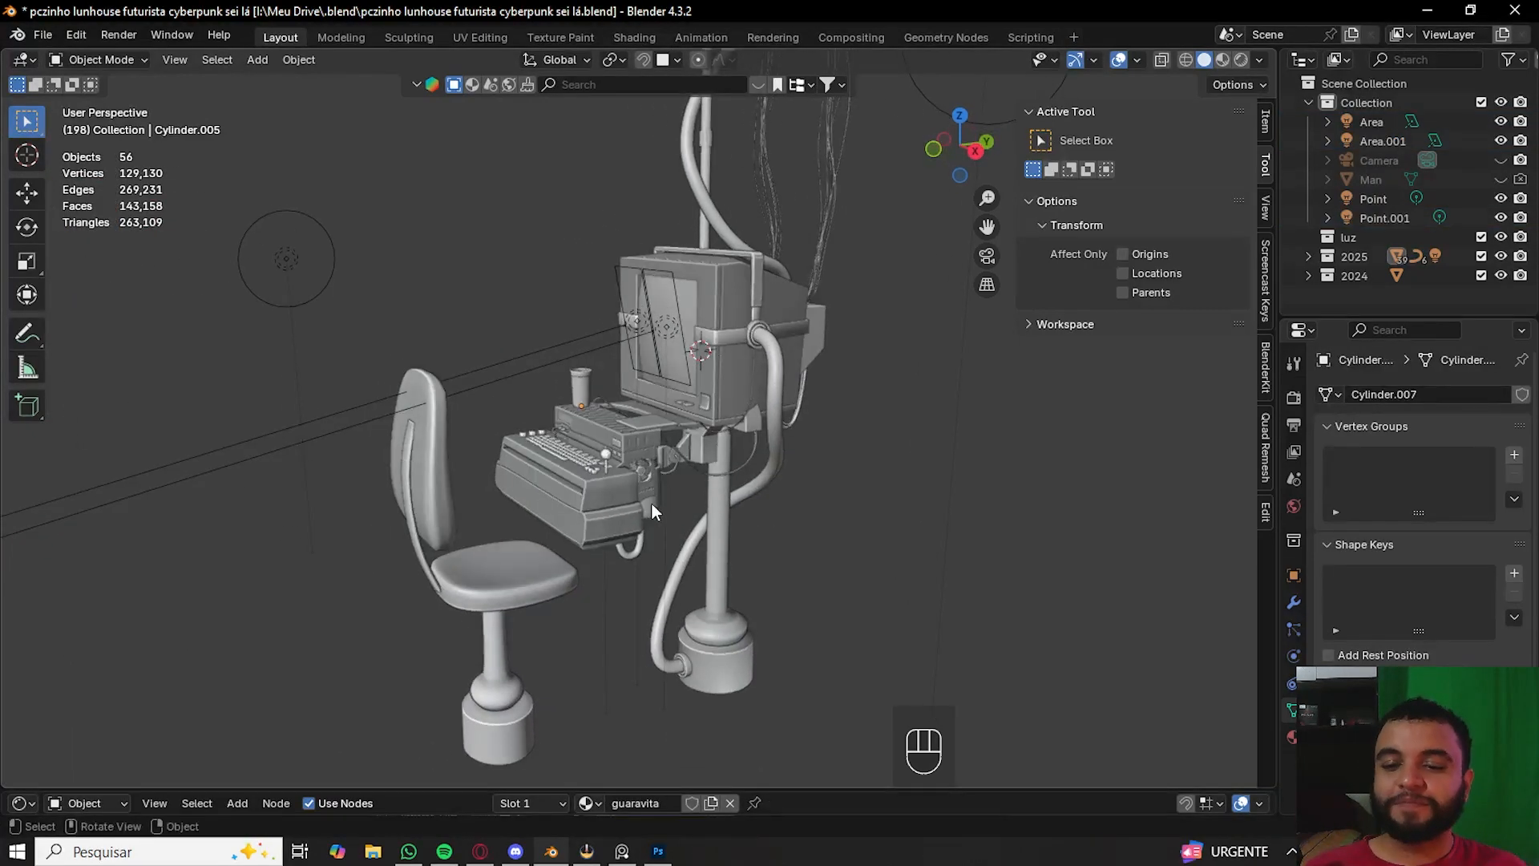
key(z)
click(613, 387)
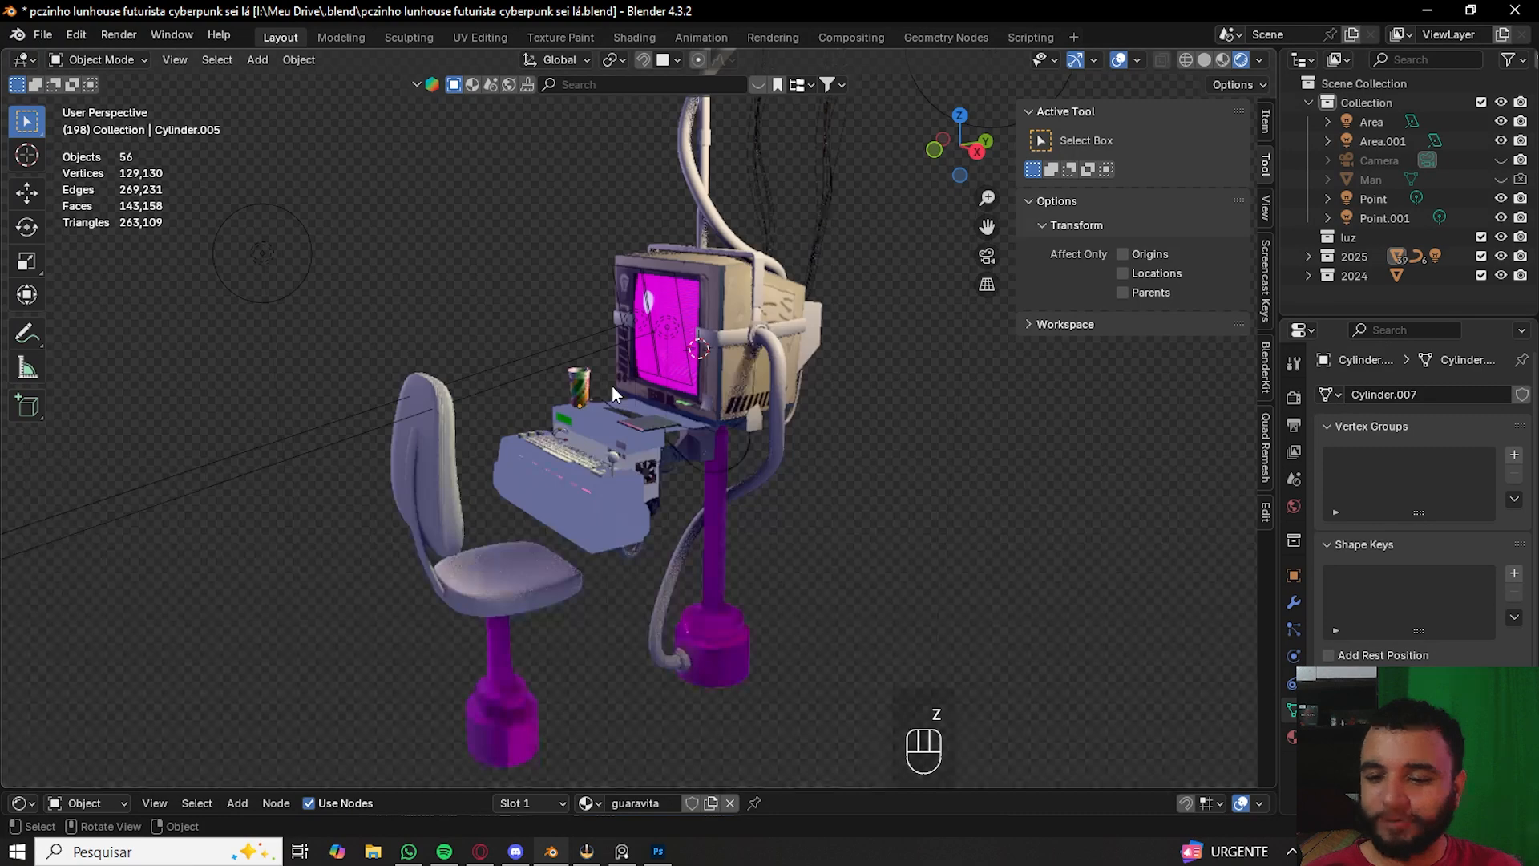
scroll(613, 387, up, 3)
key(z)
click(523, 485)
key(z)
click(532, 313)
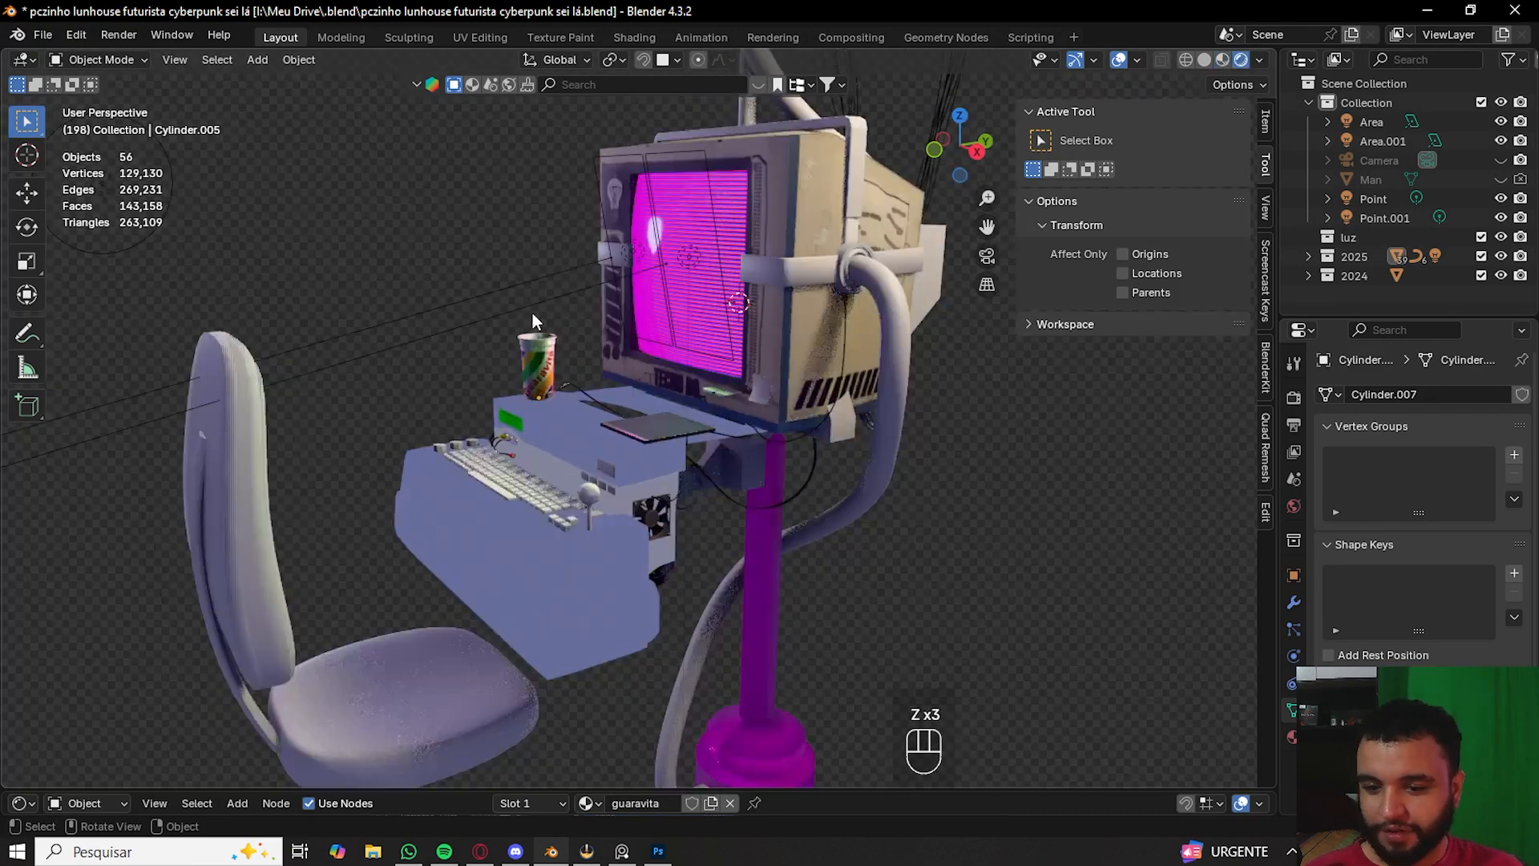
shift+middle_drag(533, 312, 574, 387)
scroll(533, 329, up, 3)
click(575, 388)
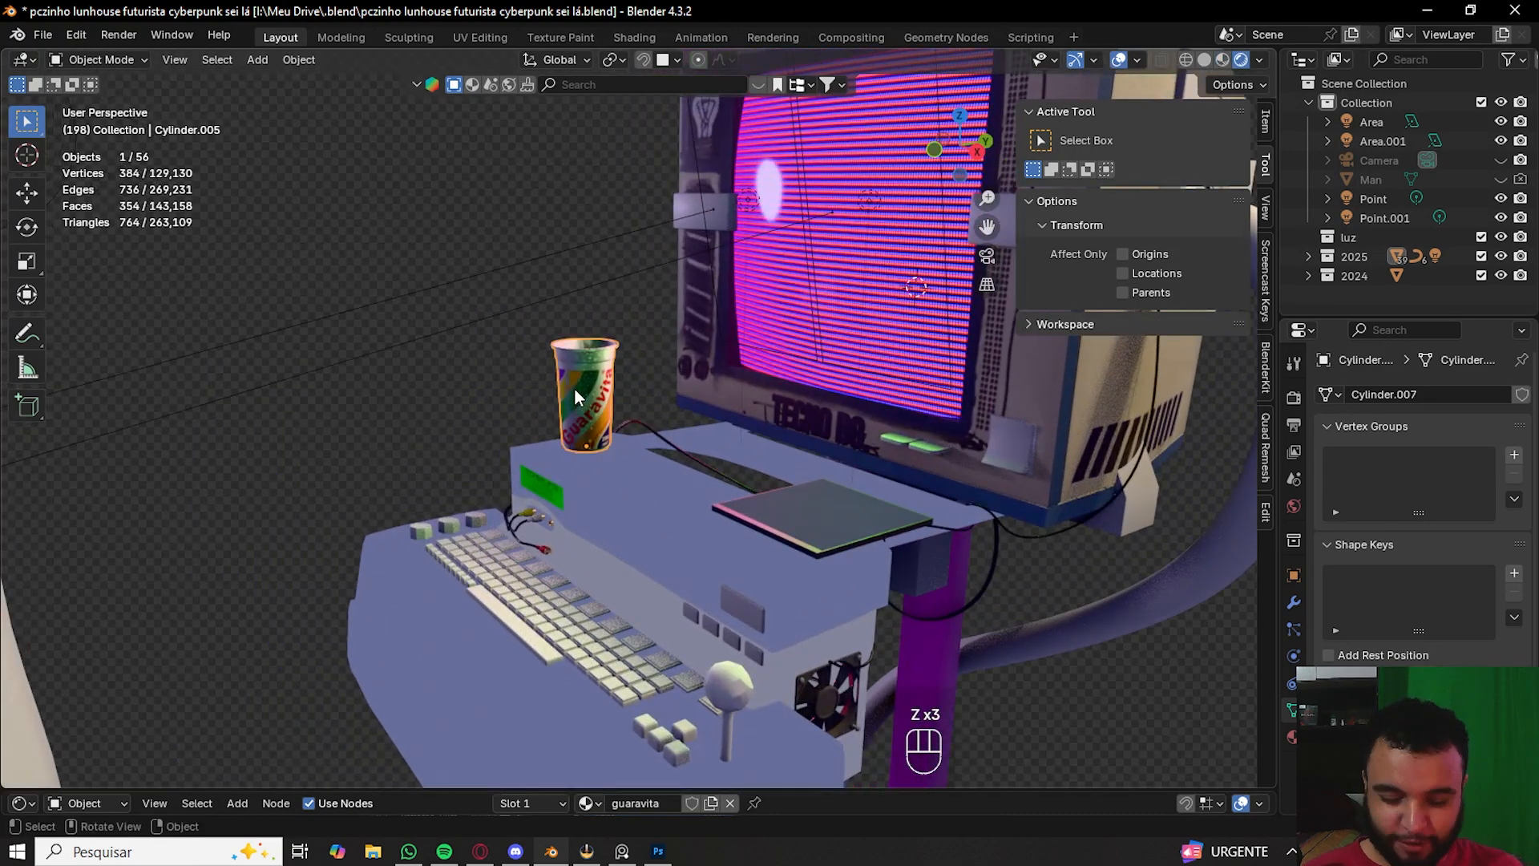
key(KP_Decimal)
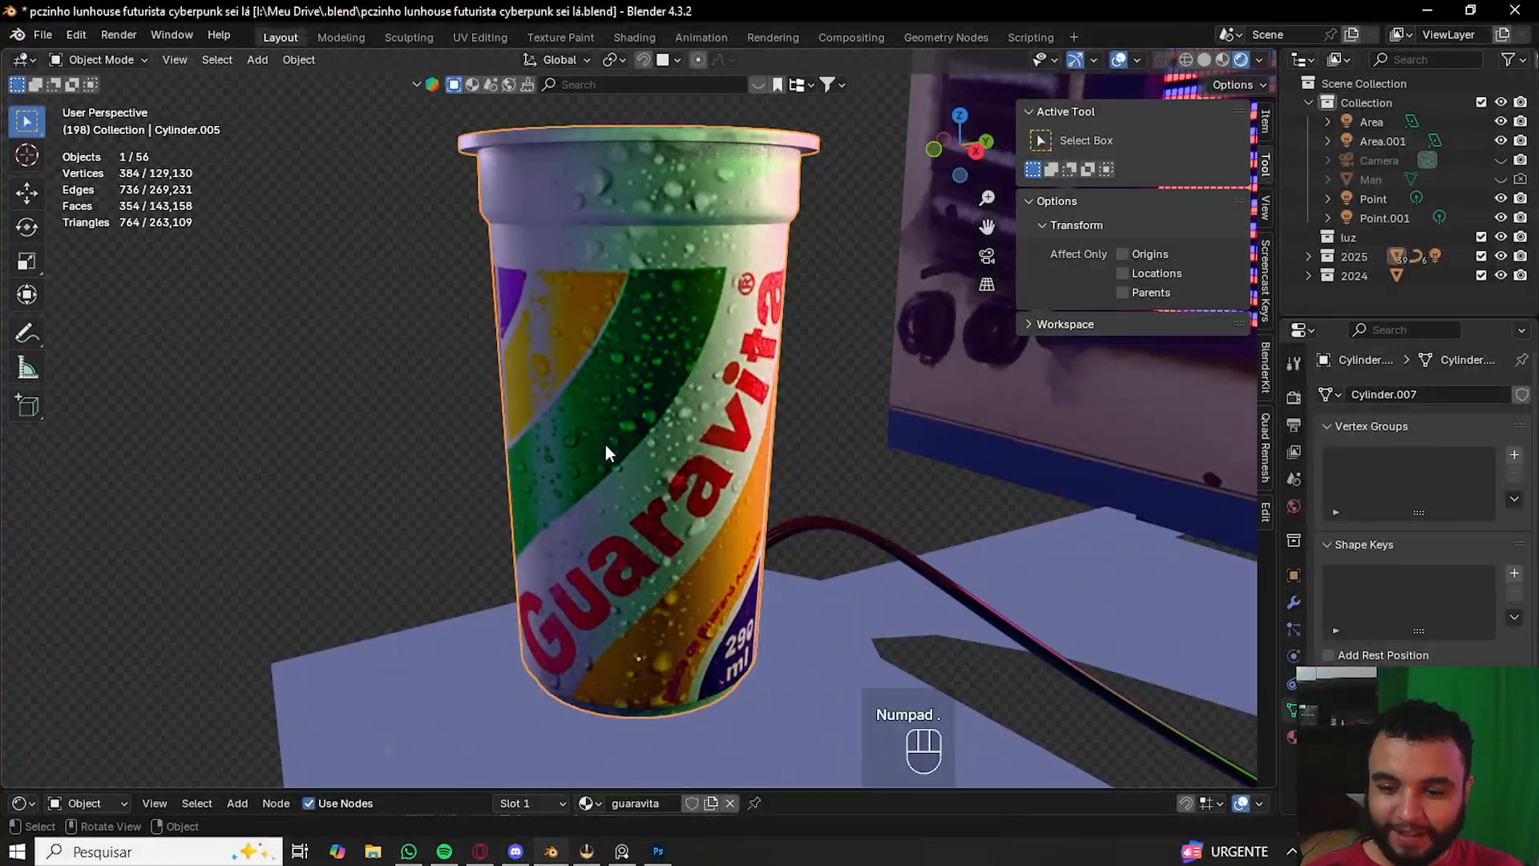
middle_drag(605, 444, 578, 371)
scroll(509, 446, down, 3)
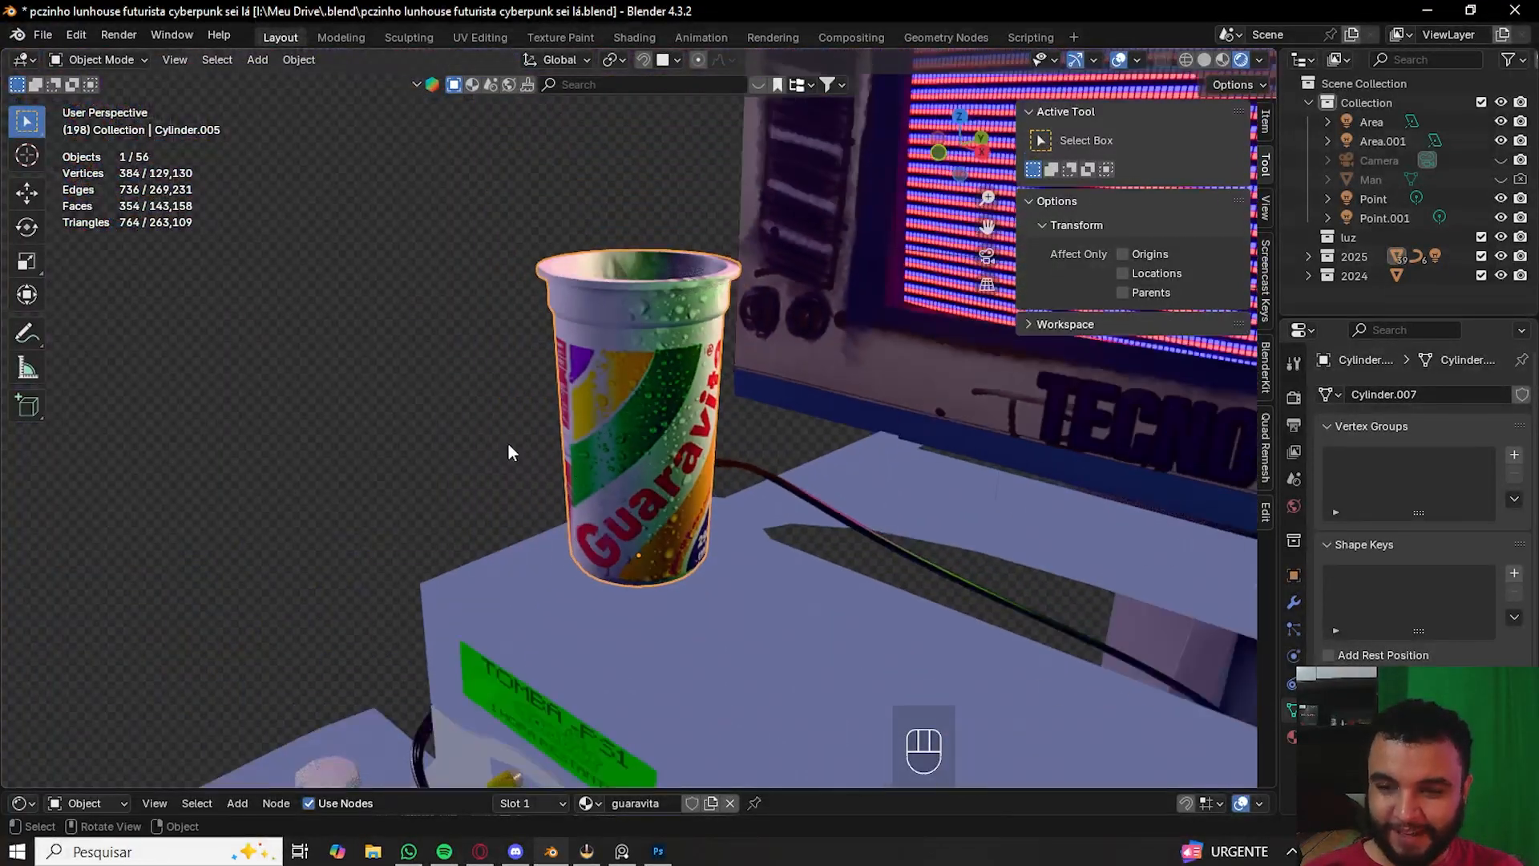
- Open the UV Editing workspace to view the cup's UV layout over its label image
click(465, 39)
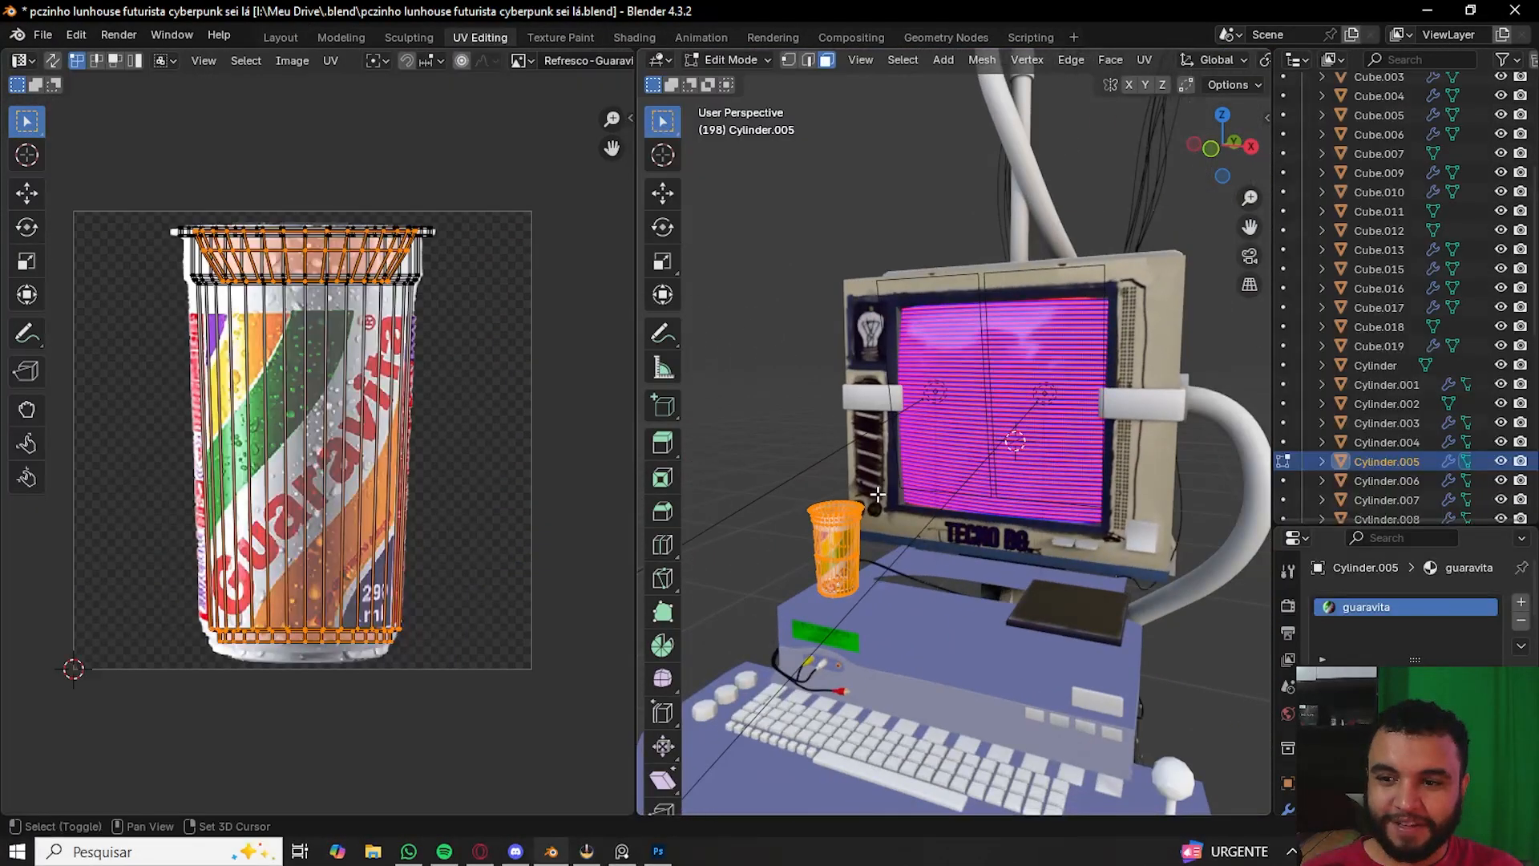
shift+middle_drag(878, 494, 930, 429)
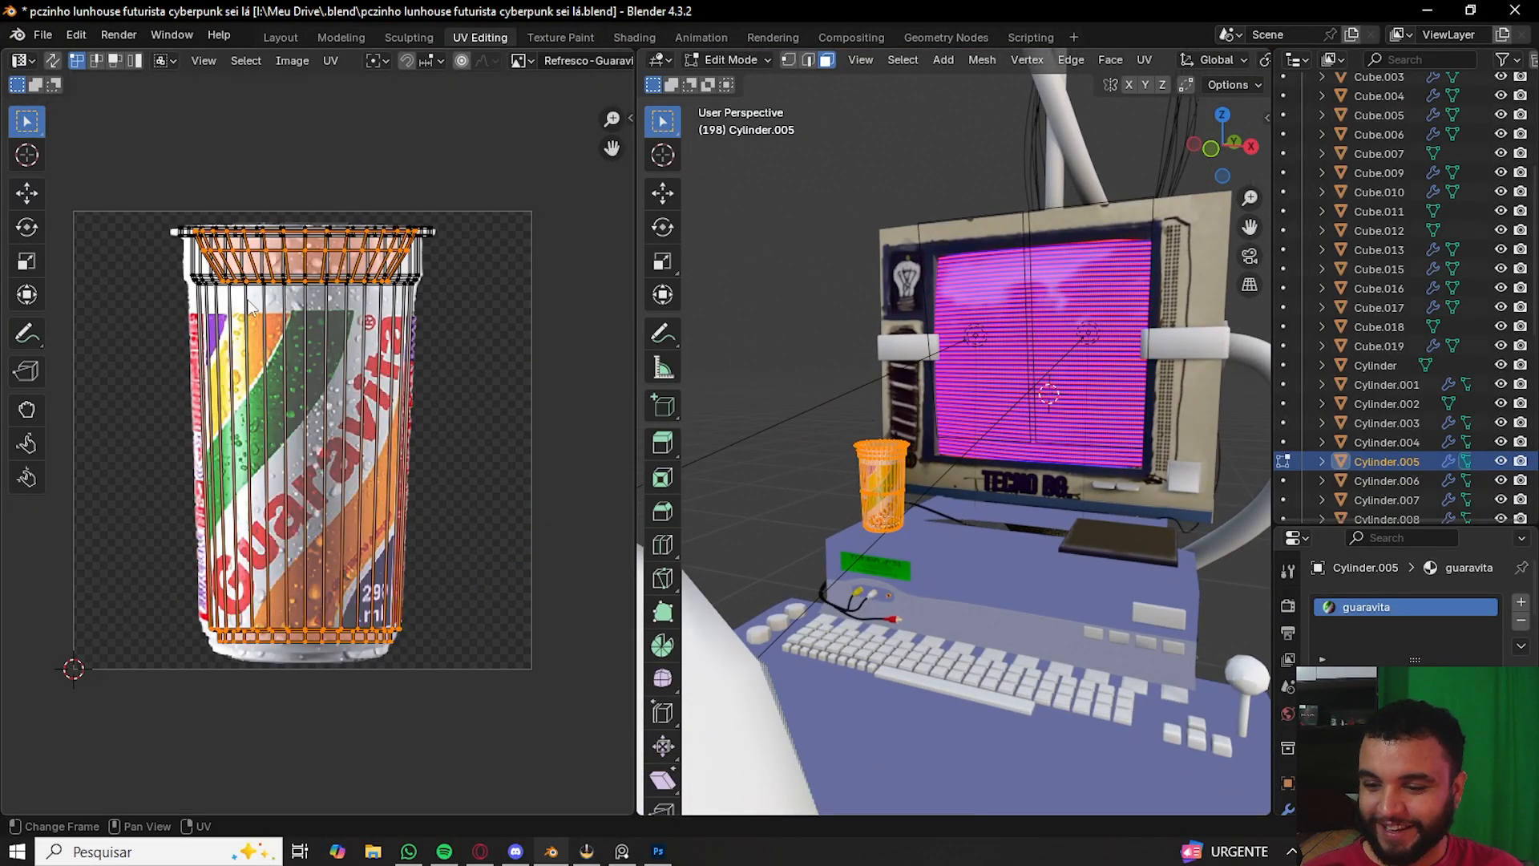
- Try moving the cup's UV islands across the label image, then leave Edit Mode
drag(144, 149, 481, 698)
key(g)
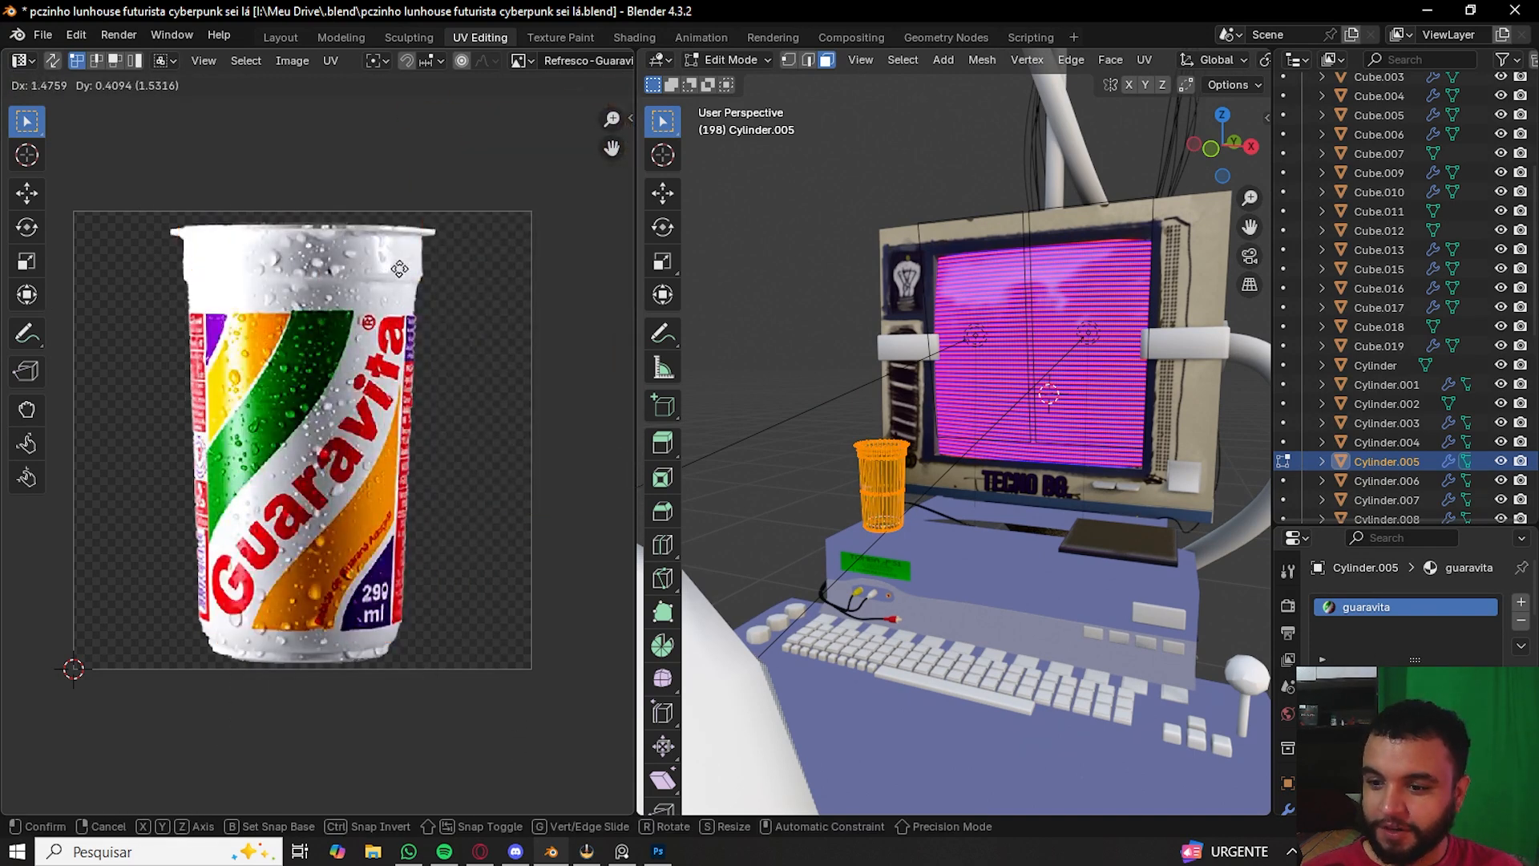
right_click(120, 337)
drag(138, 162, 454, 349)
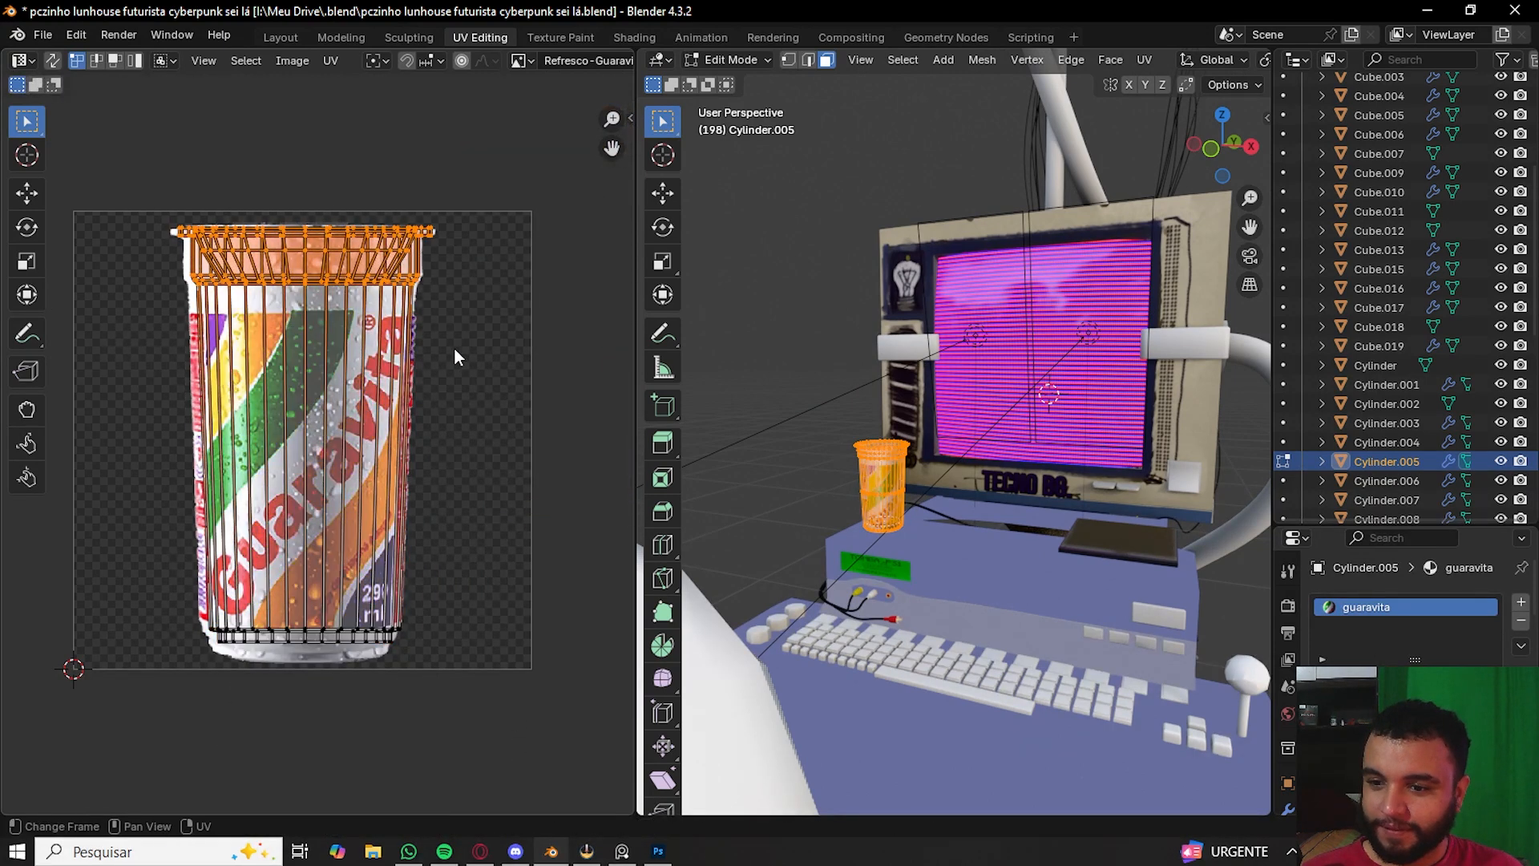
key(g)
right_click(466, 353)
drag(135, 127, 463, 357)
key(g)
right_click(437, 348)
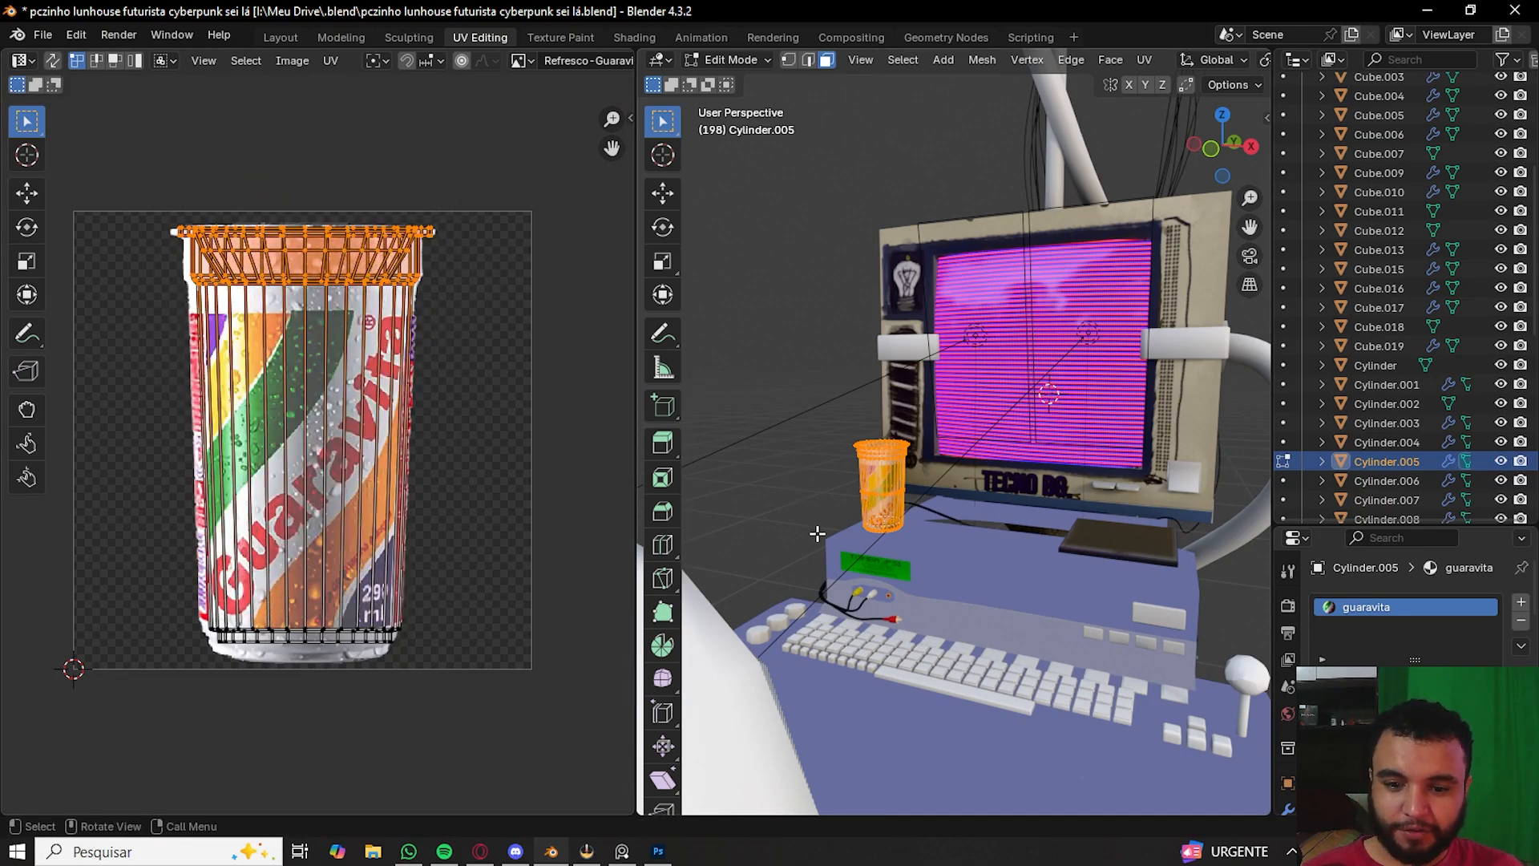
scroll(802, 440, up, 8)
shift+middle_drag(803, 440, 940, 425)
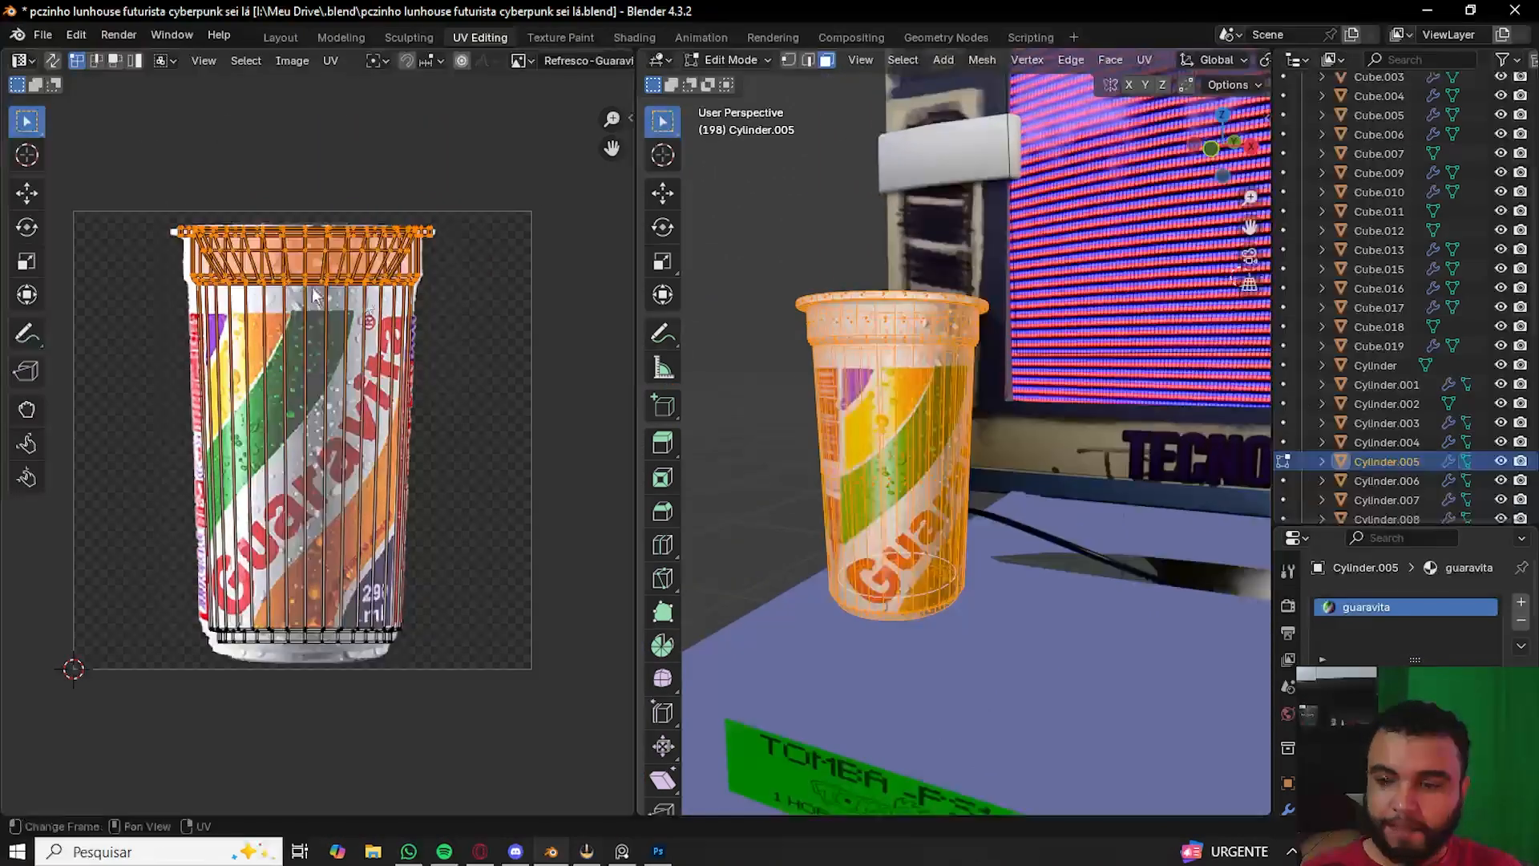
key(g)
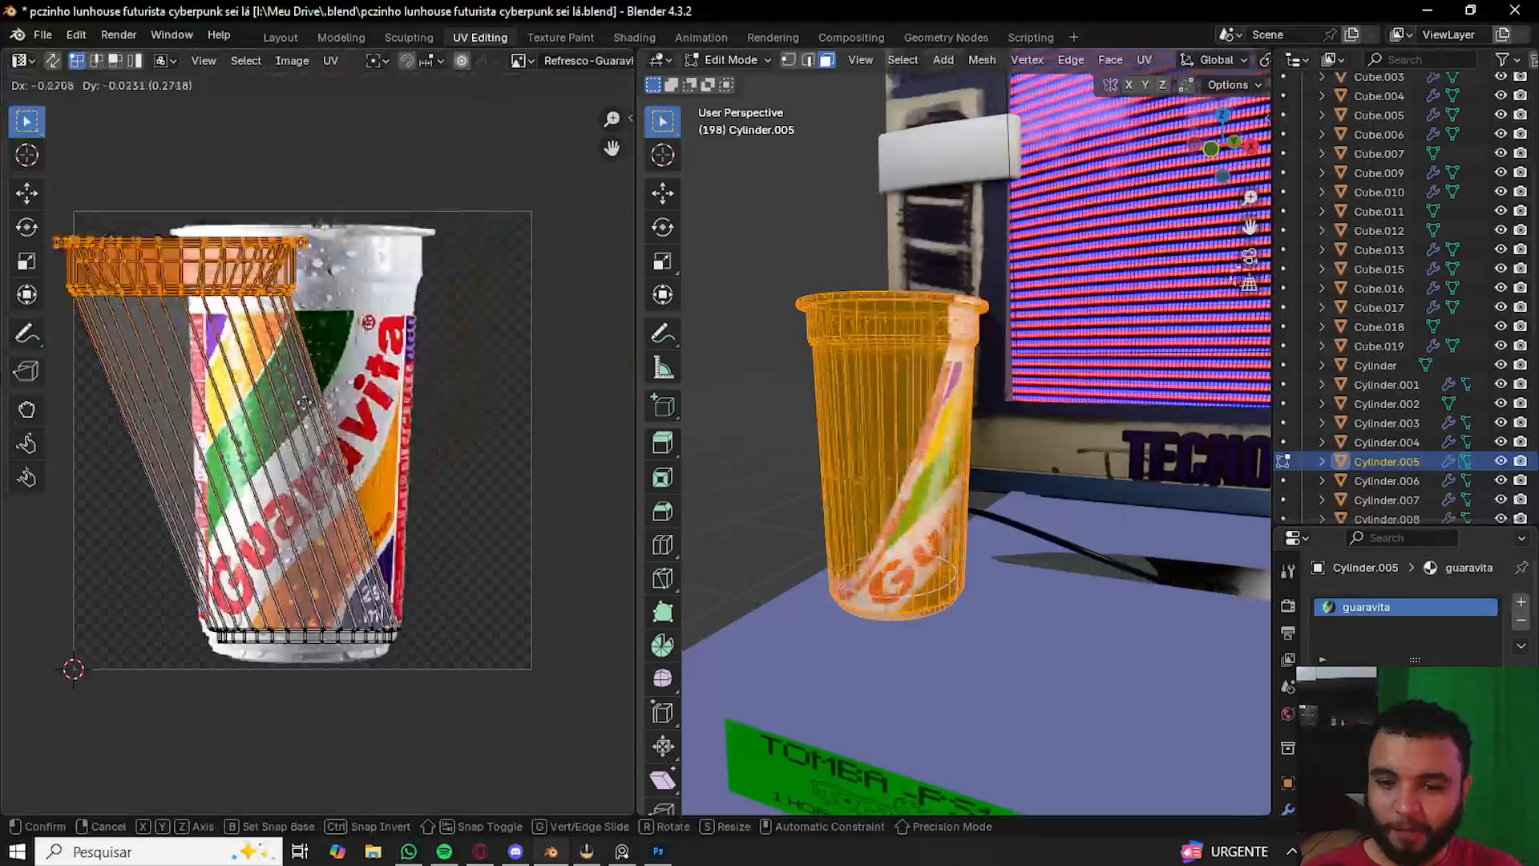
key(Escape)
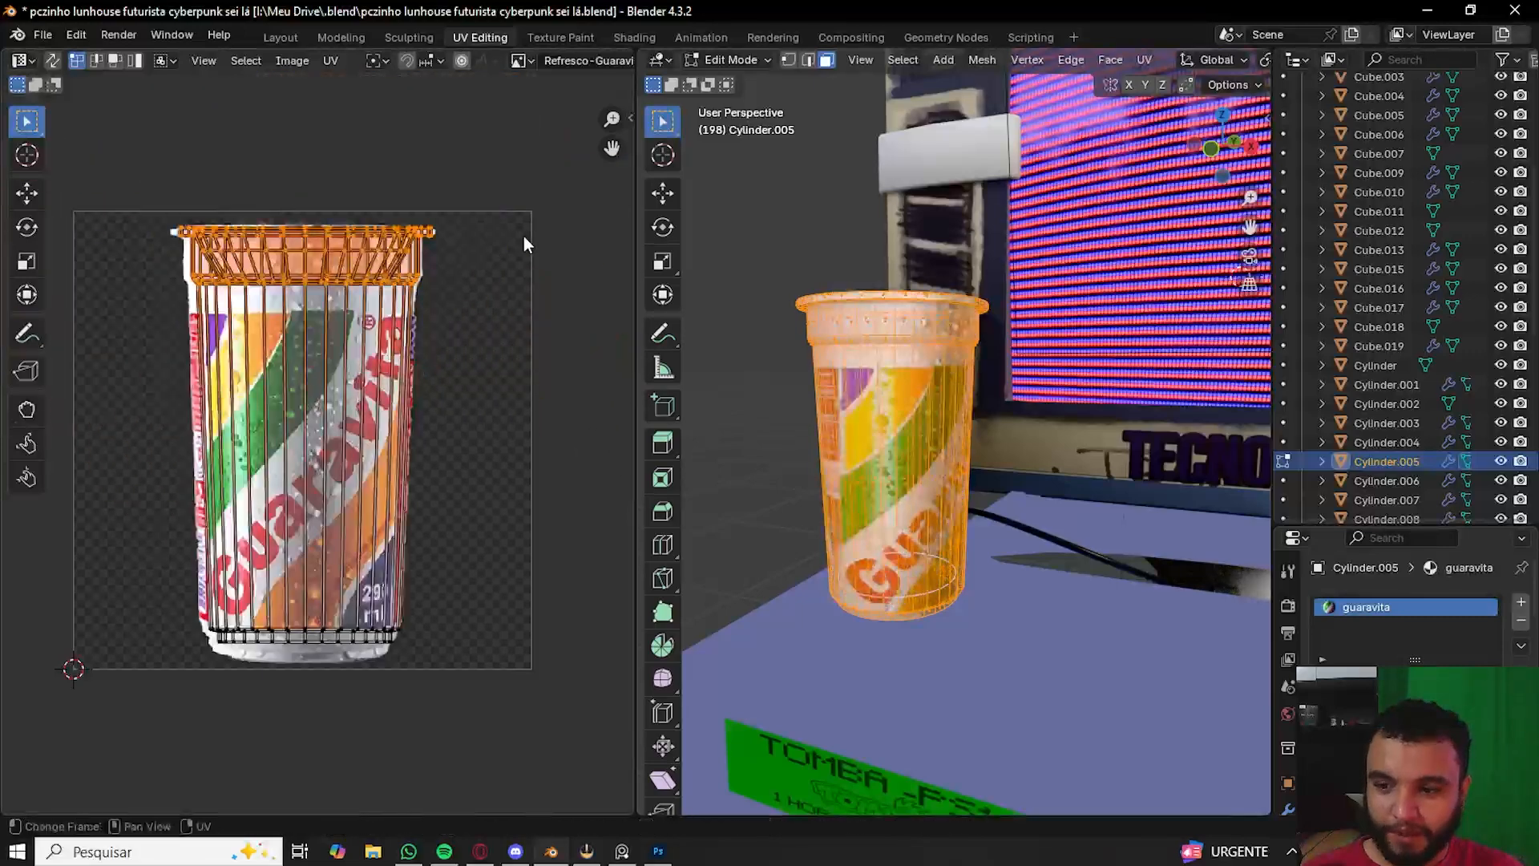
key(Tab)
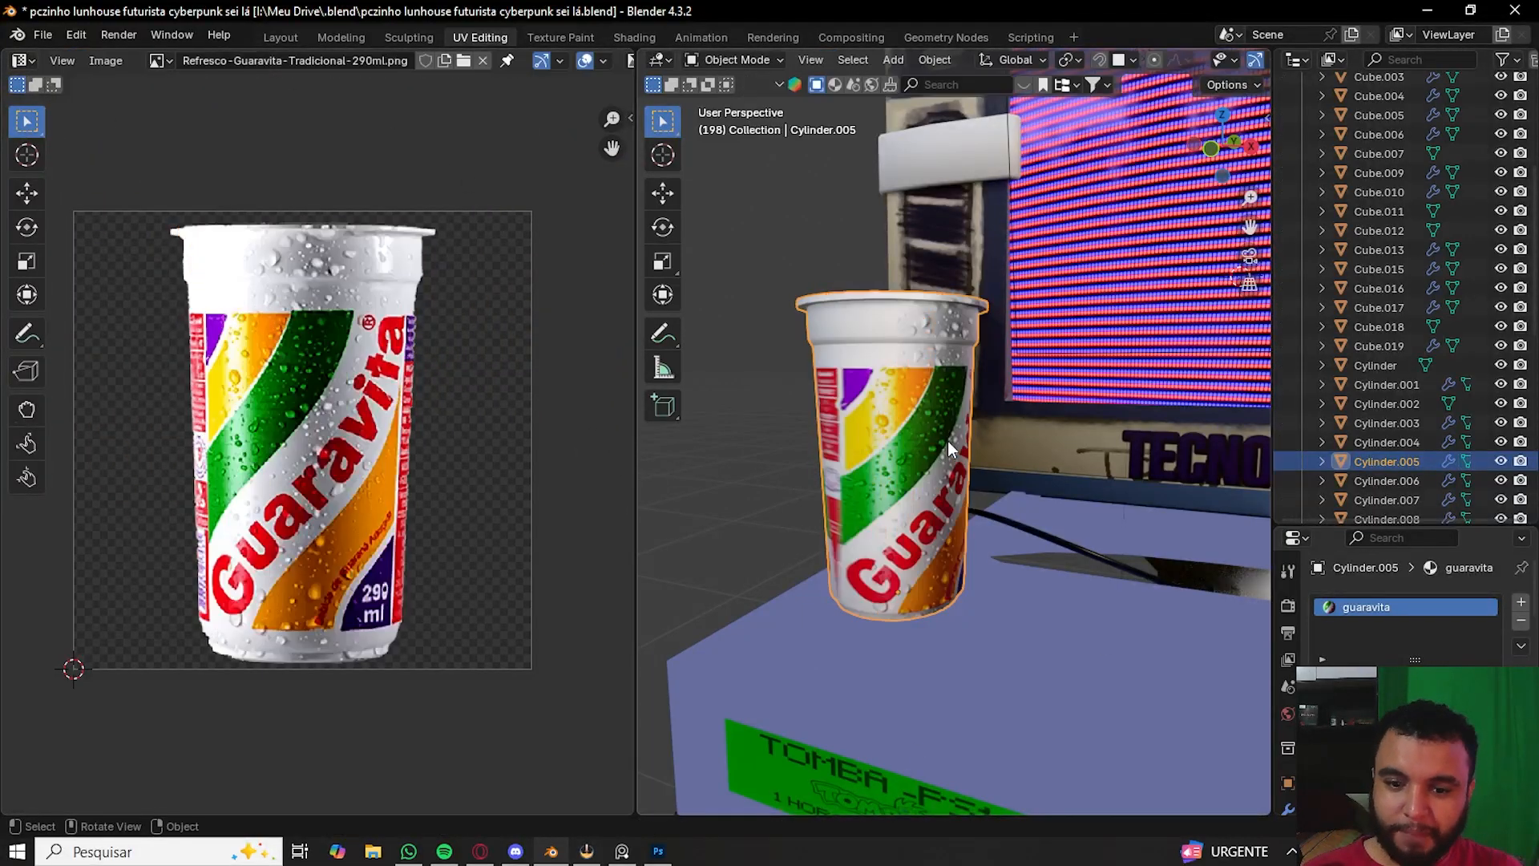
- Inspect the textured cup in the viewport and return to the Layout workspace
middle_drag(948, 441, 1058, 431)
scroll(1058, 432, down, 8)
scroll(1047, 491, up, 6)
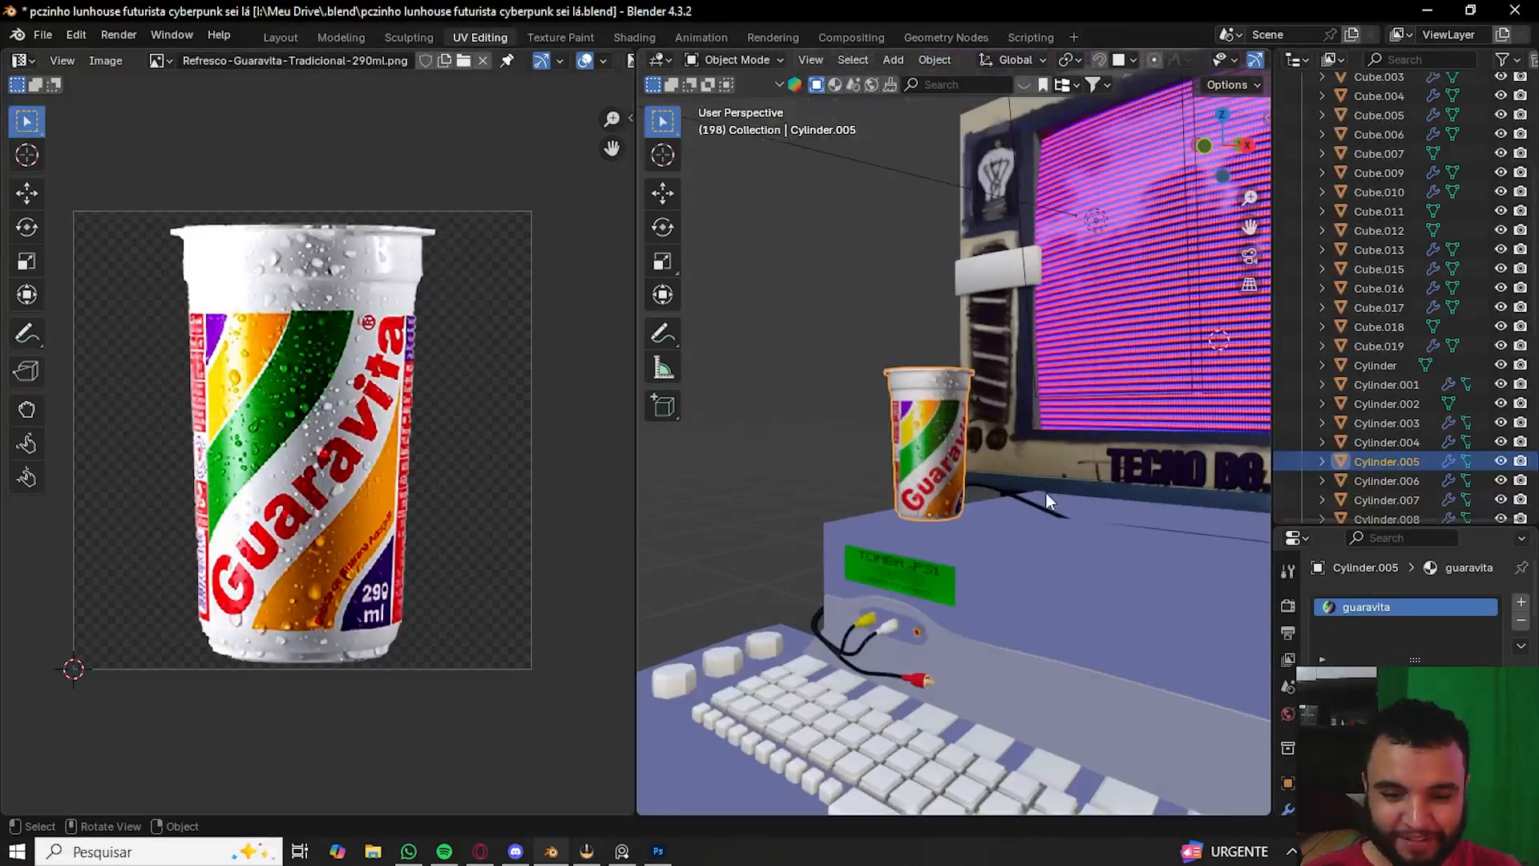
middle_drag(1040, 489, 962, 480)
click(283, 38)
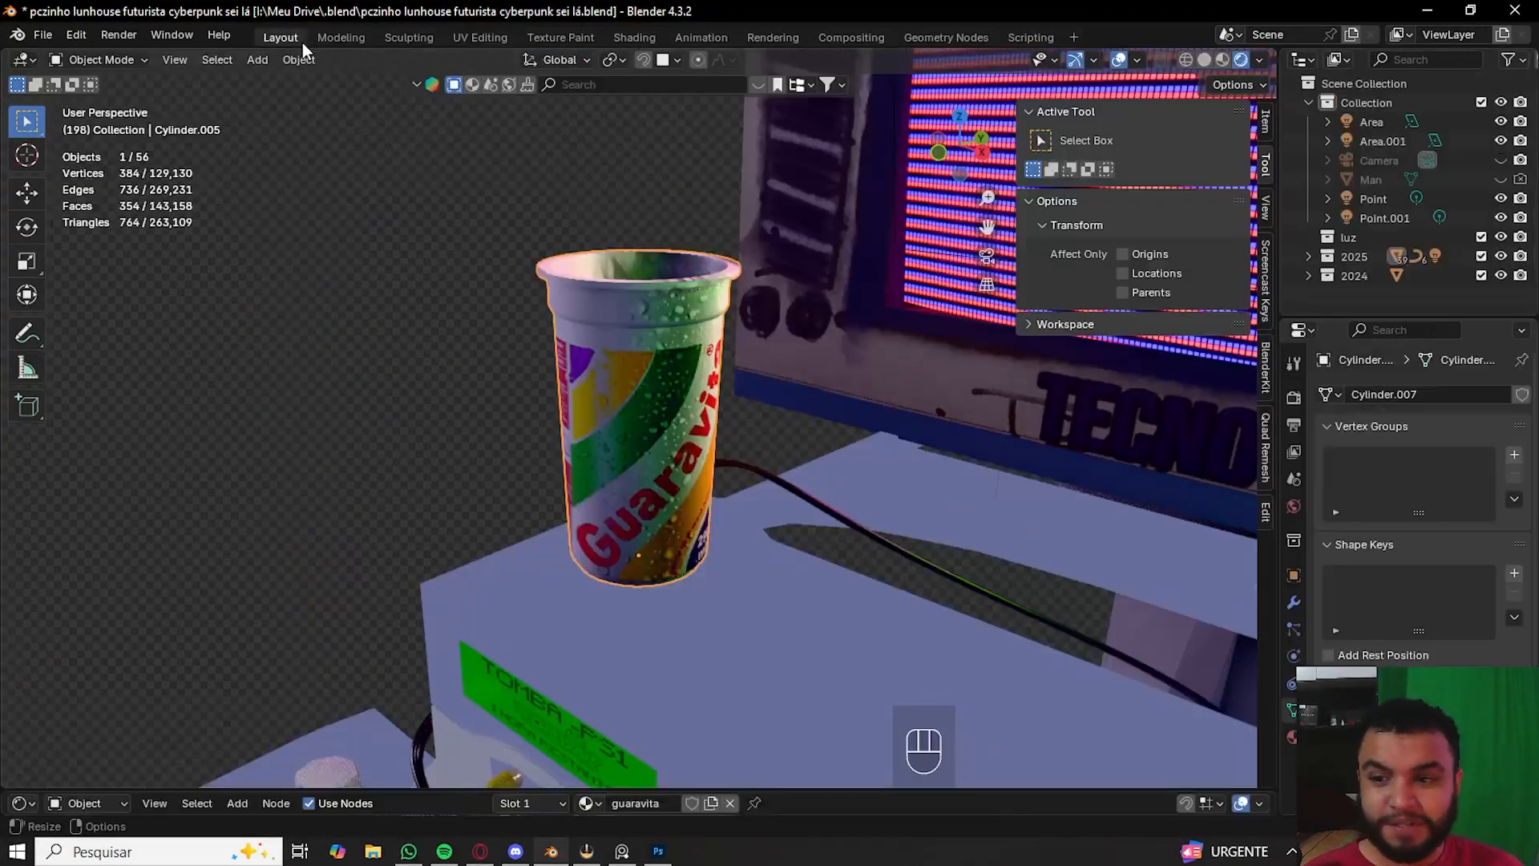
- Return to the cube scene from the New File menu and zoom in on the cube
key(ctrl+n)
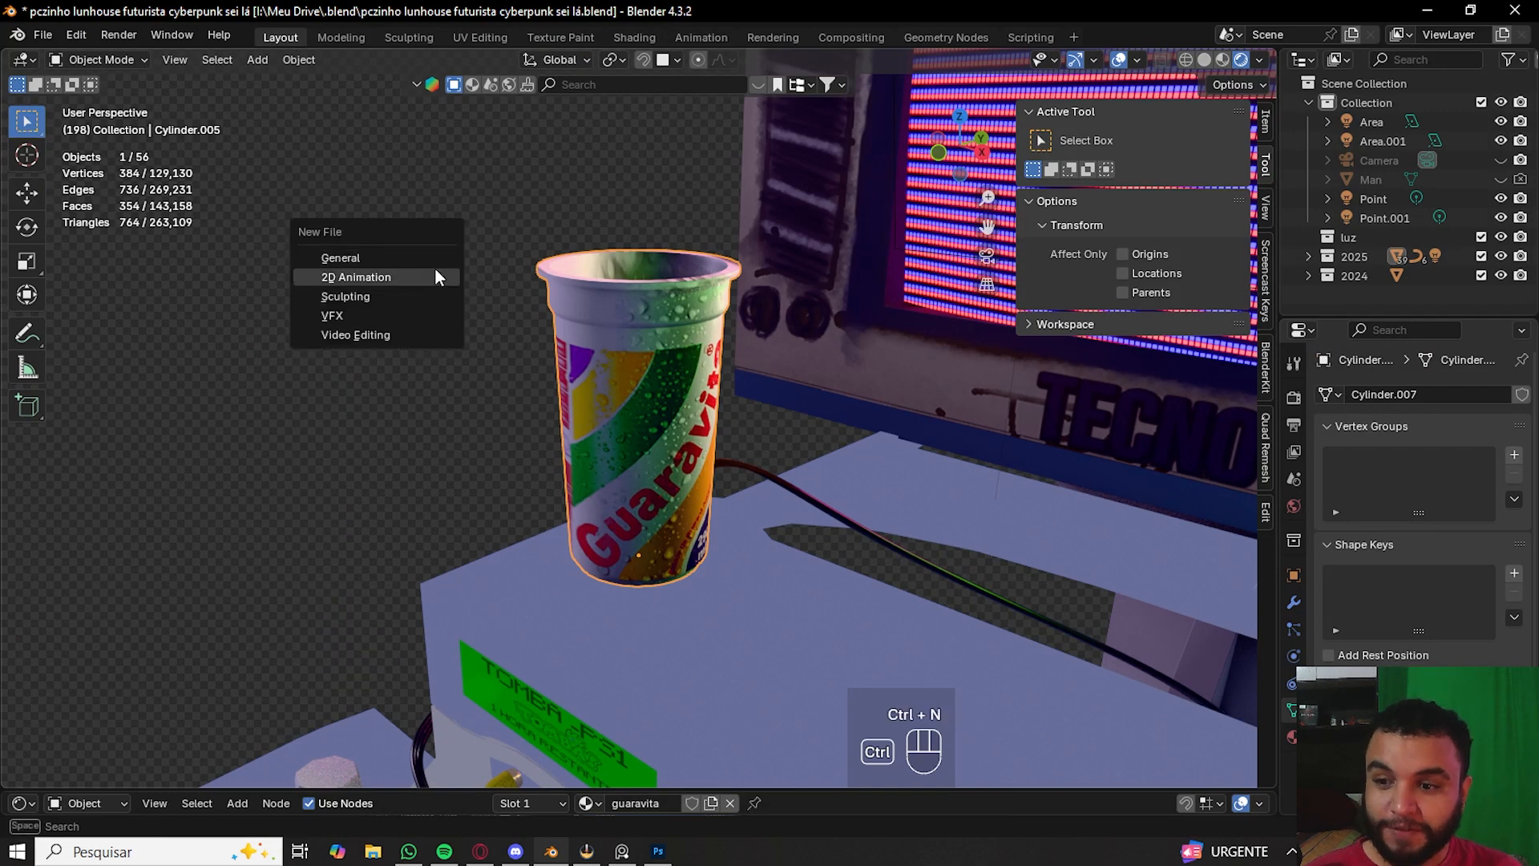
click(437, 269)
click(752, 463)
middle_drag(717, 517, 759, 536)
scroll(800, 530, up, 3)
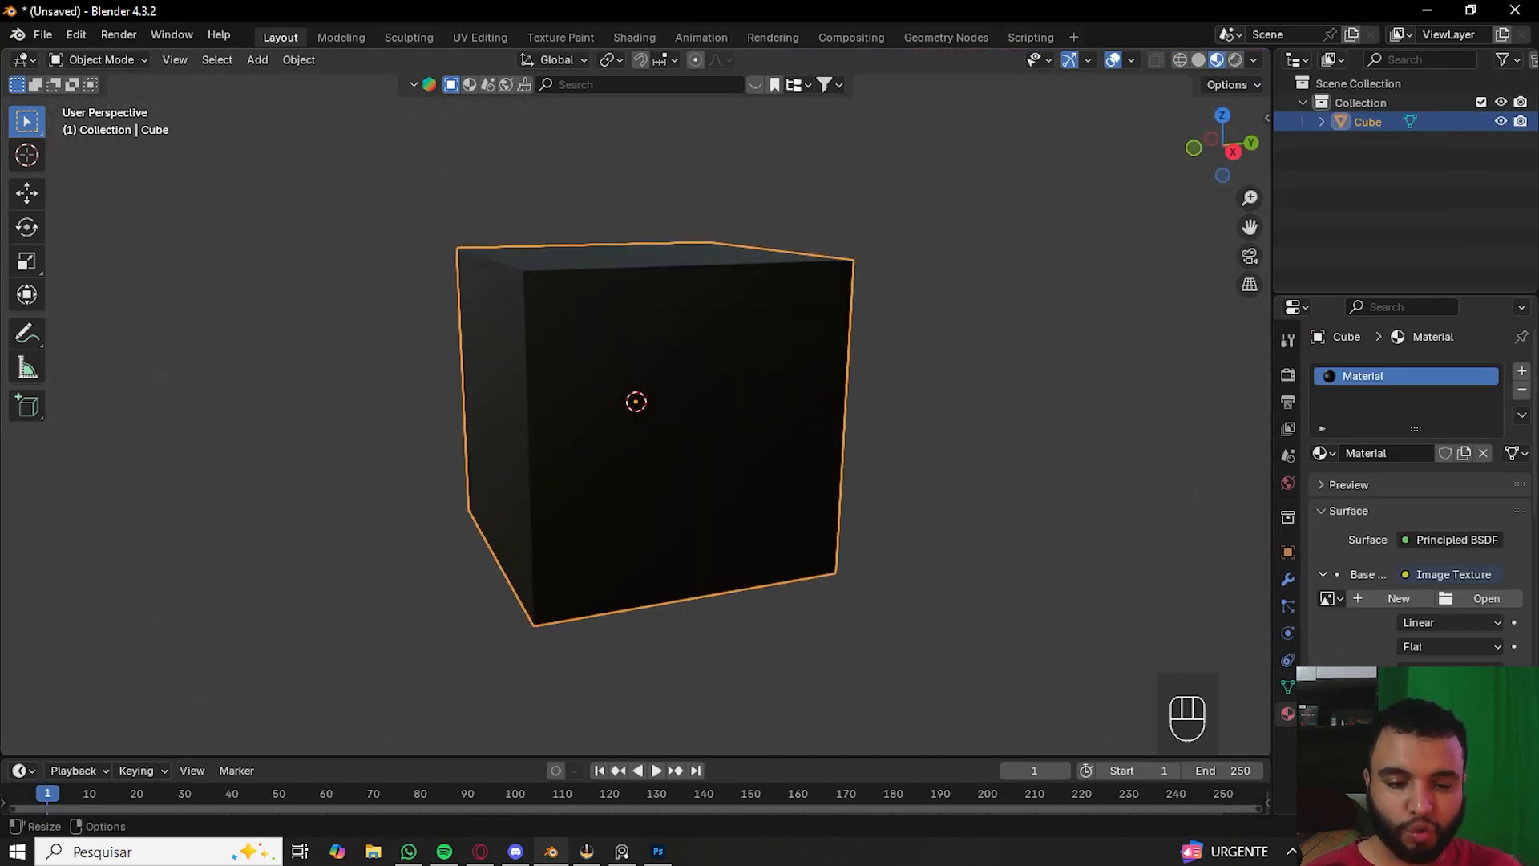
- Start a new image for the base colour's Image Texture and name it teste textura
click(1405, 600)
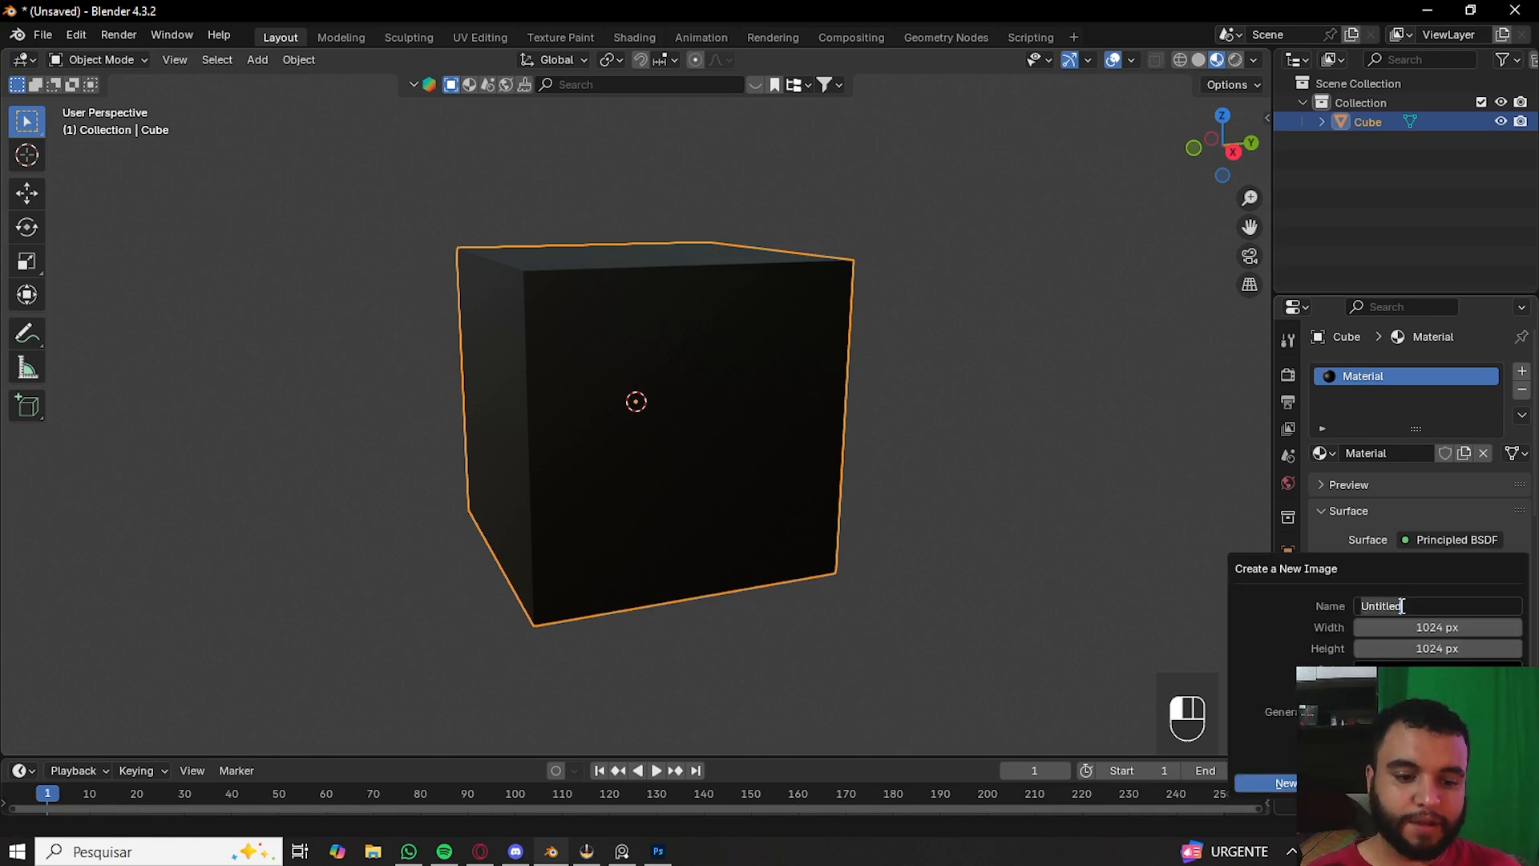
key(BackSpace)
text(t)
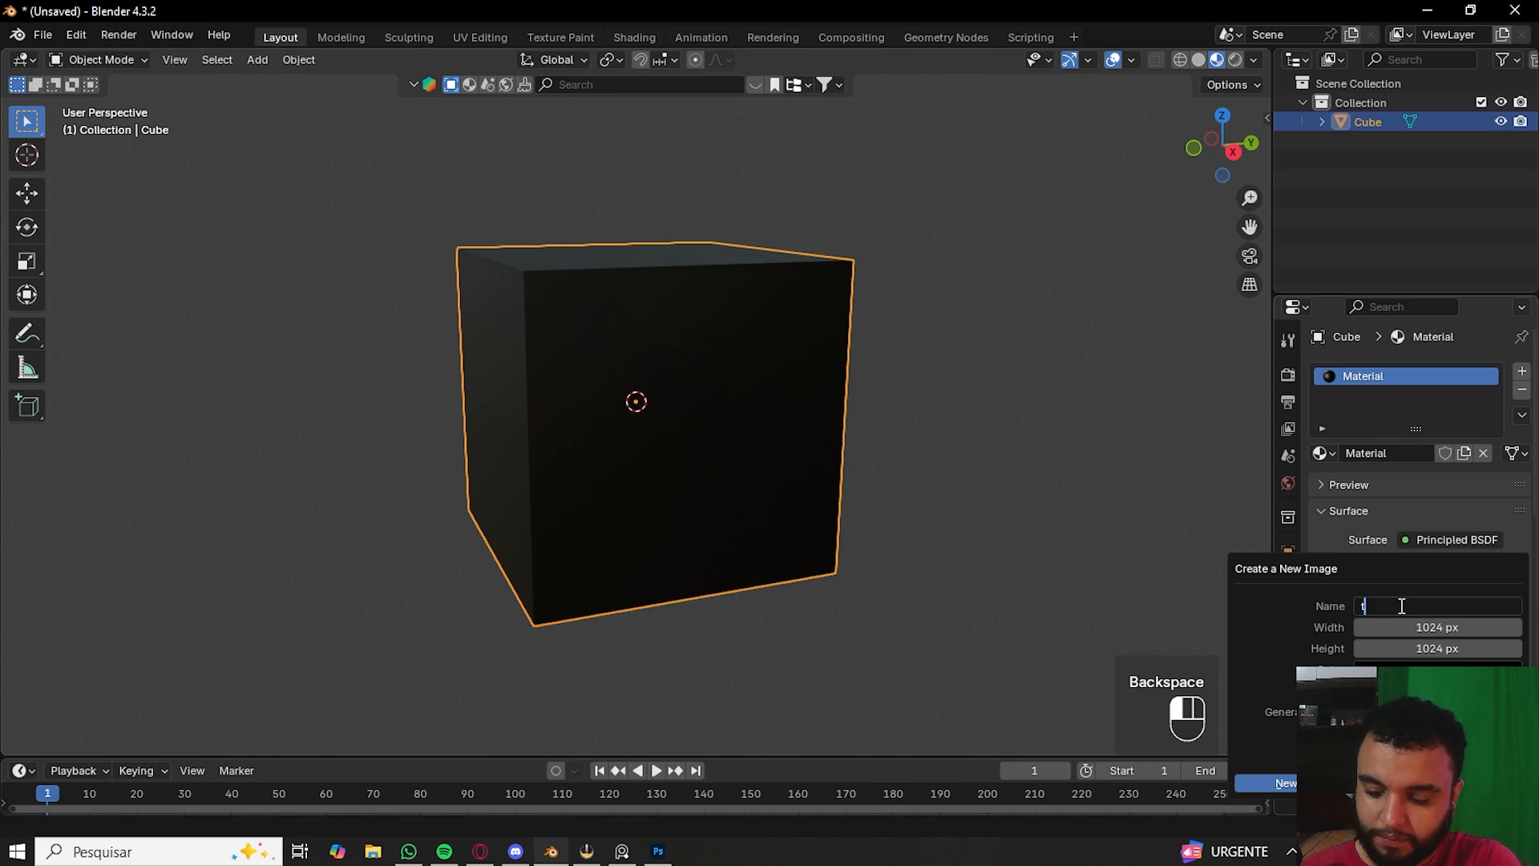
key(BackSpace)
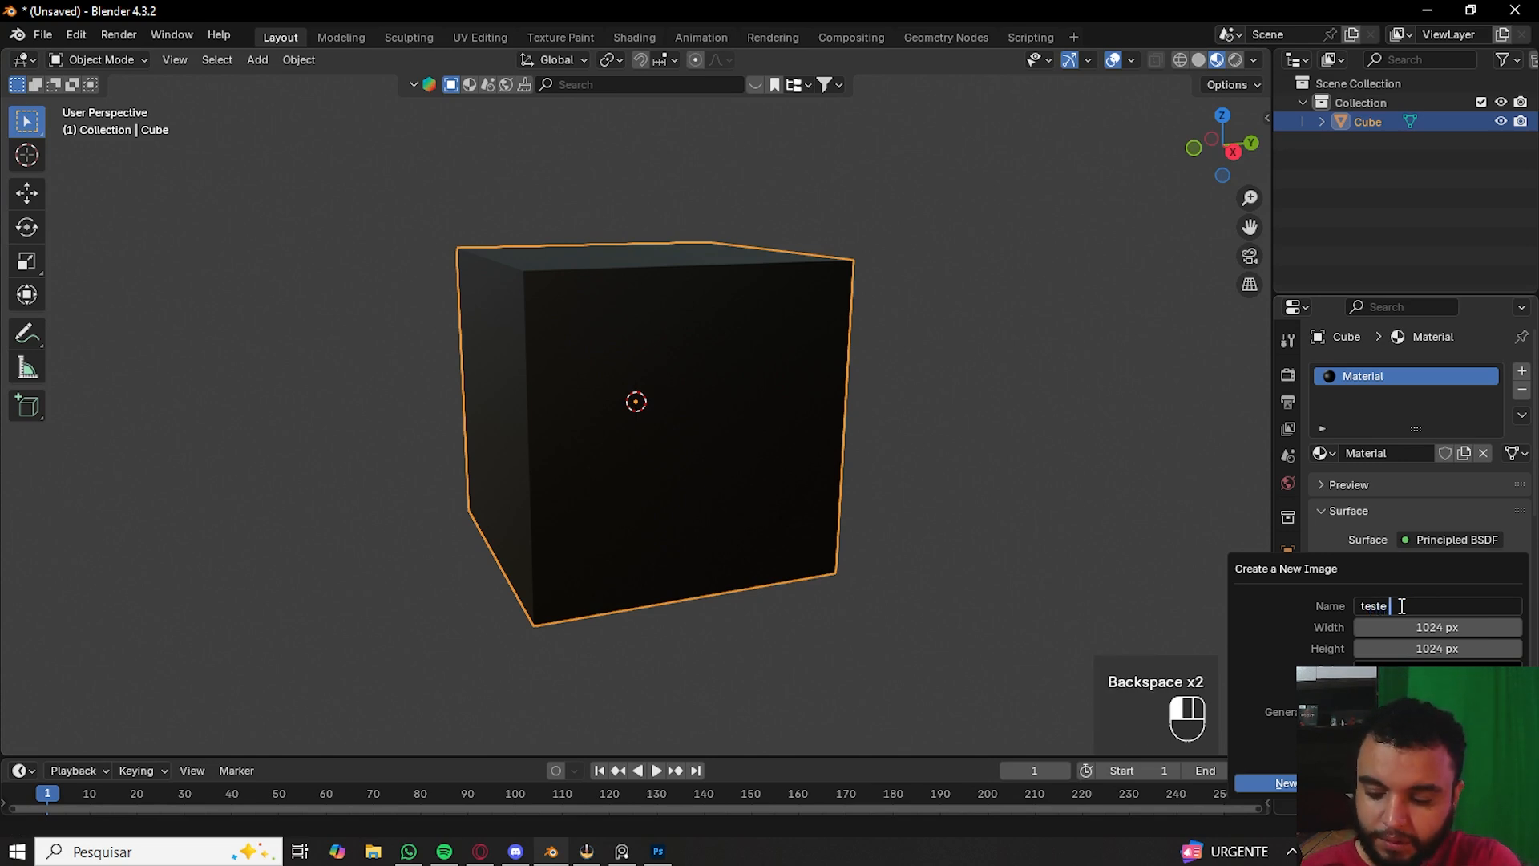
text(teste textura)
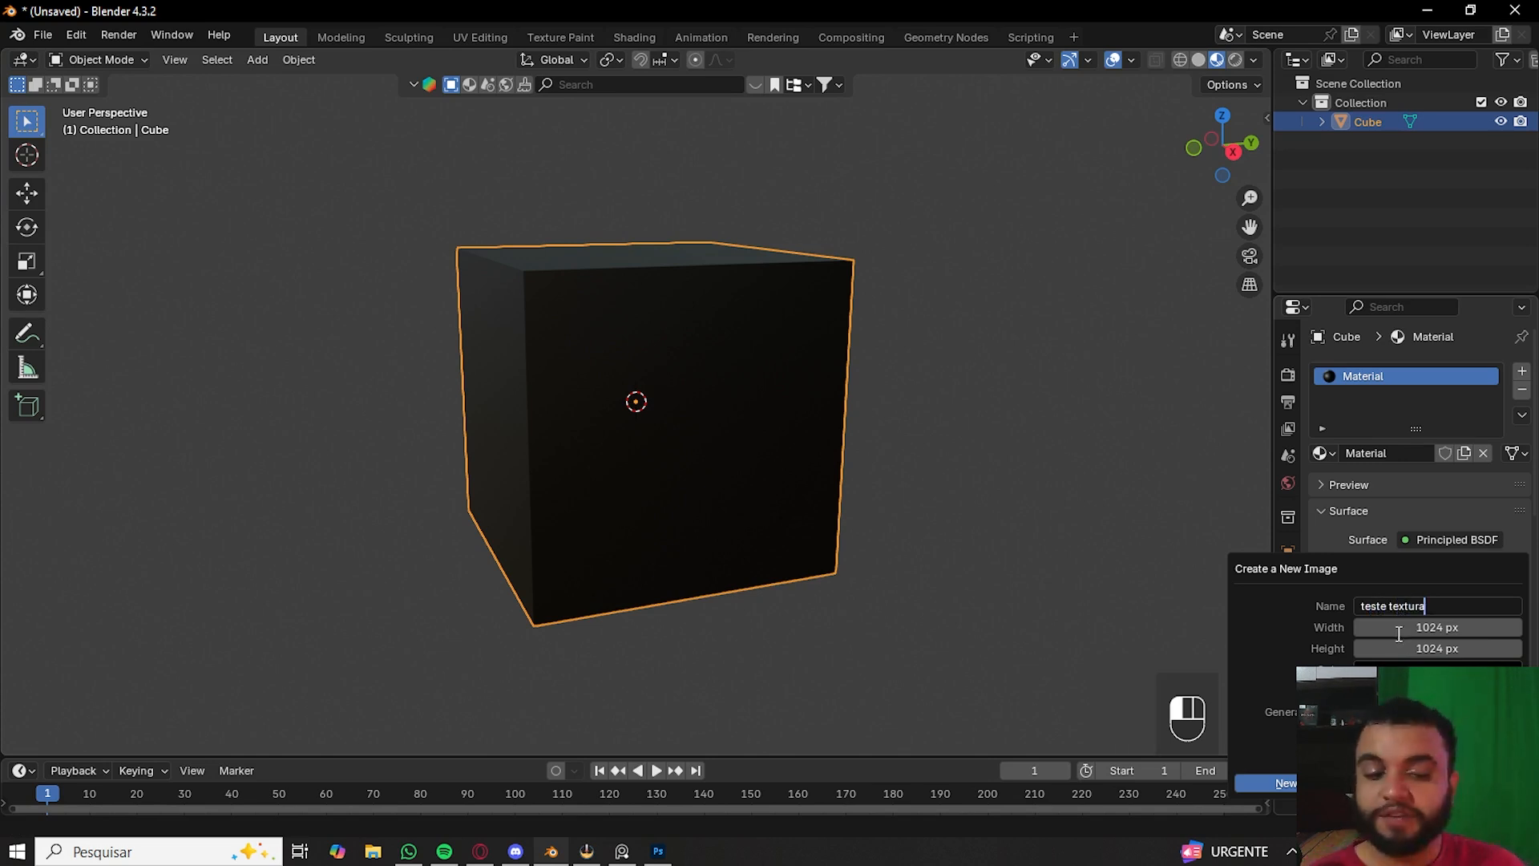
- Set the new image's width and height to 2048 px
click(1397, 633)
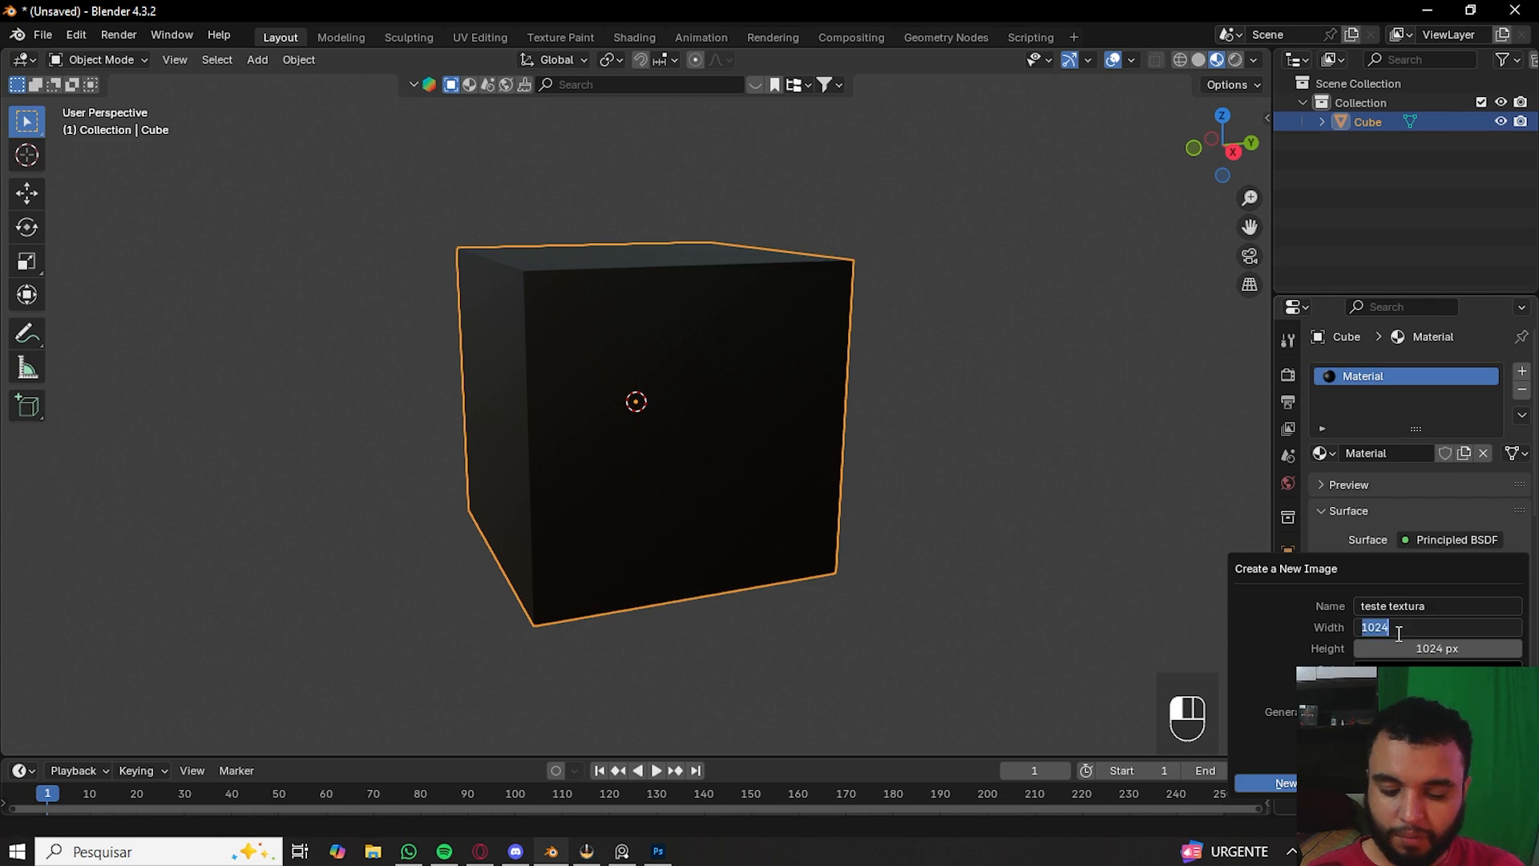
key(BackSpace)
key(BackSpace)
text(2048)
key(Tab)
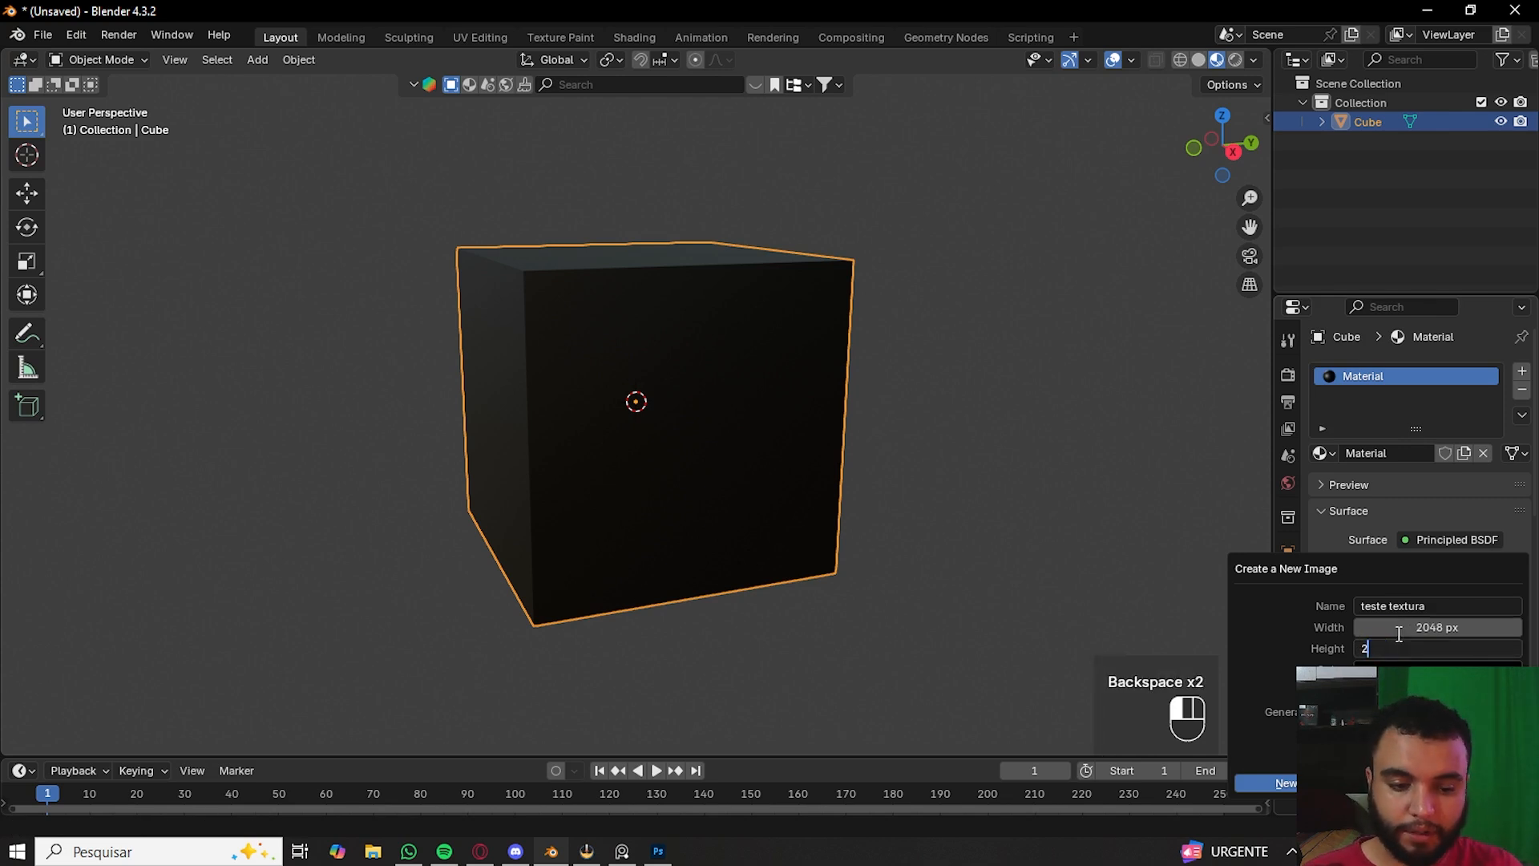
text(24)
key(BackSpace)
text(048)
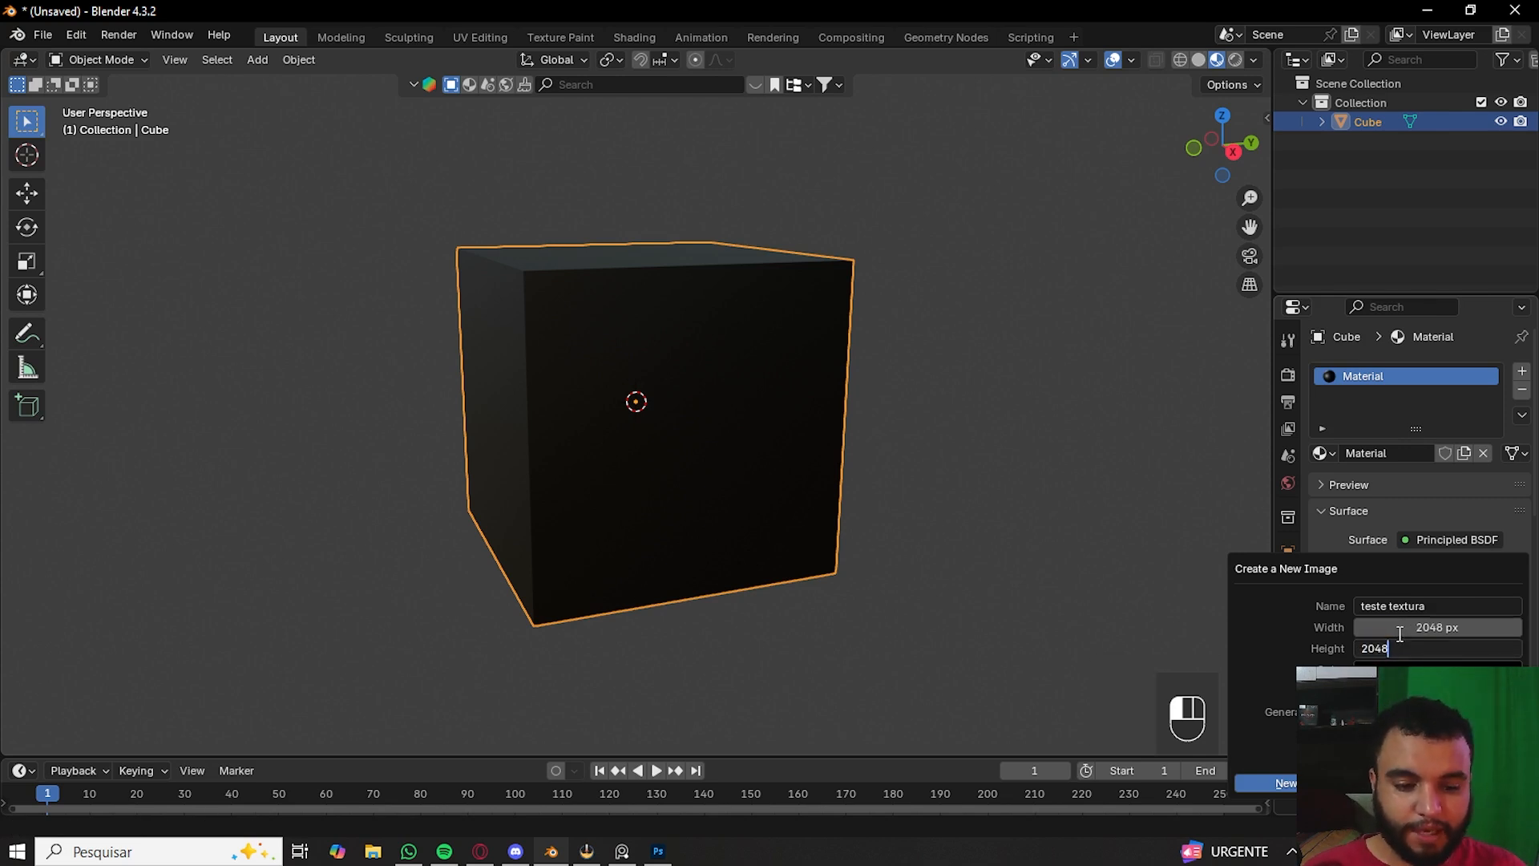
key(Return)
- Raise the new image's fill colour brightness and create the image
click(1435, 671)
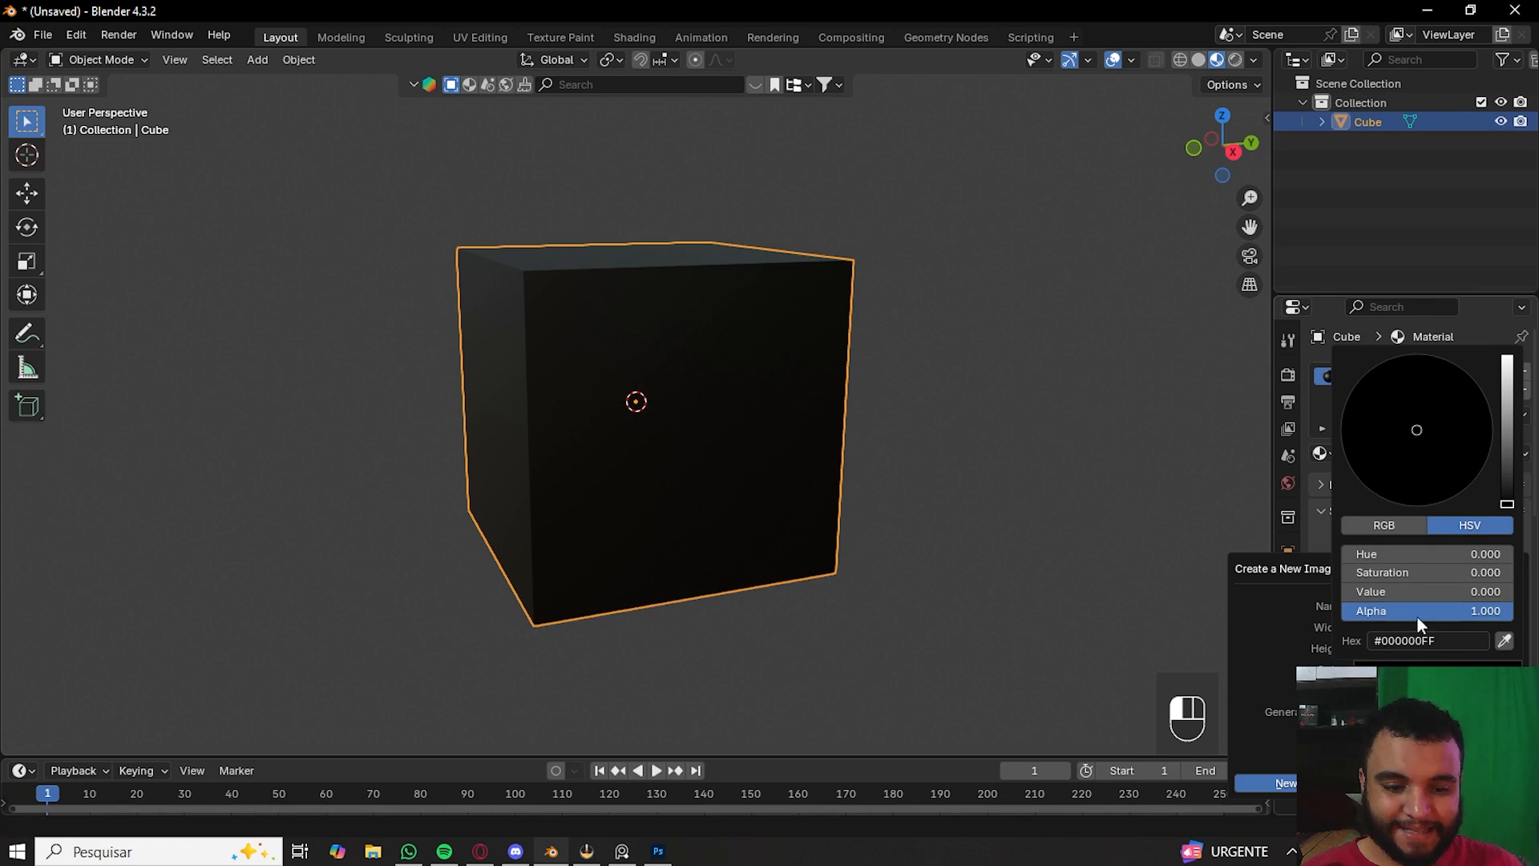
drag(1395, 591, 1443, 591)
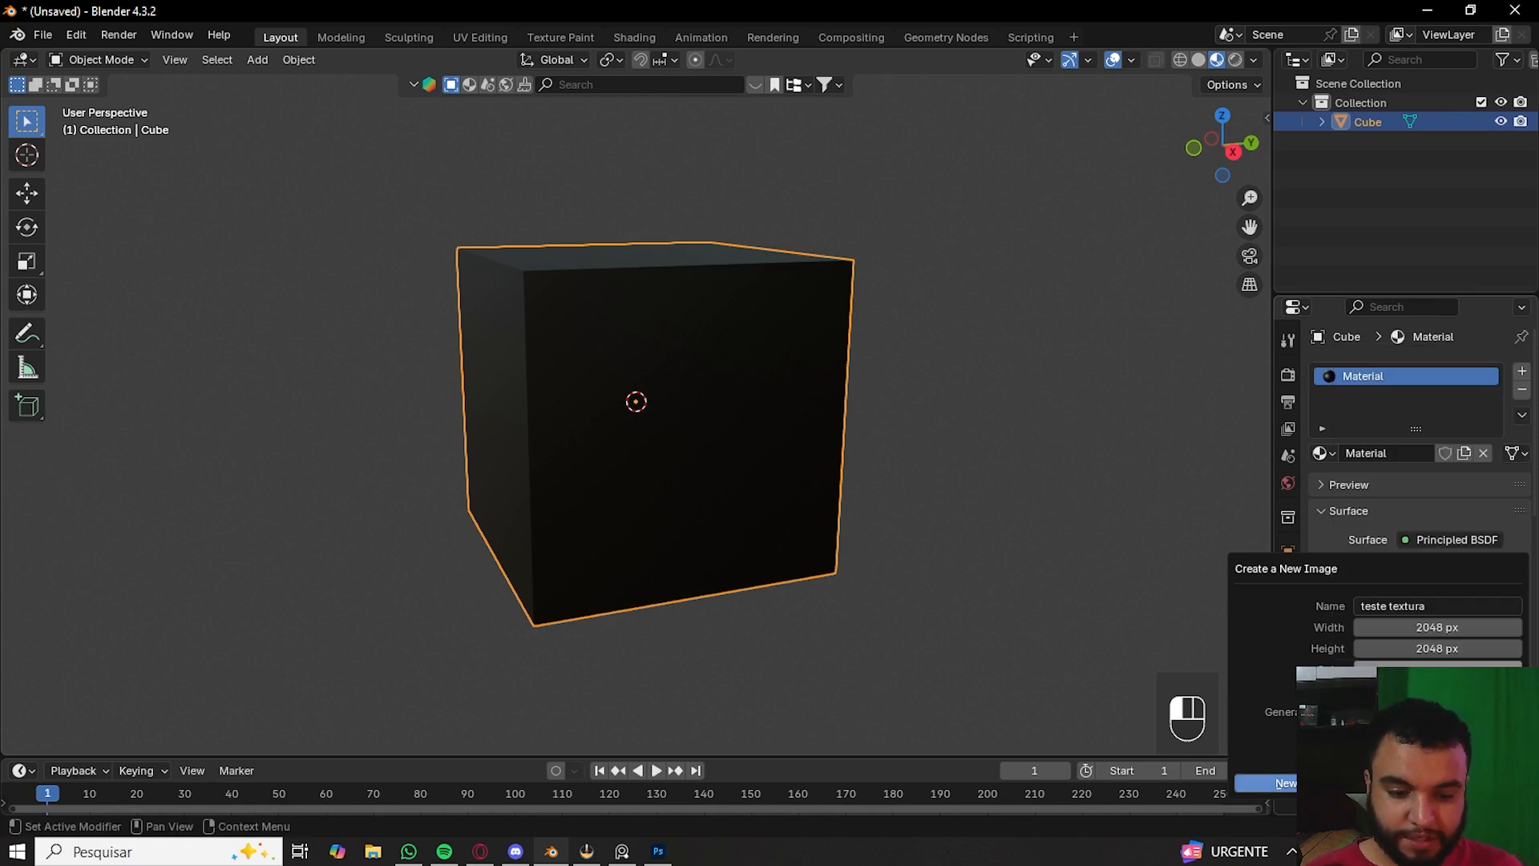
key(Return)
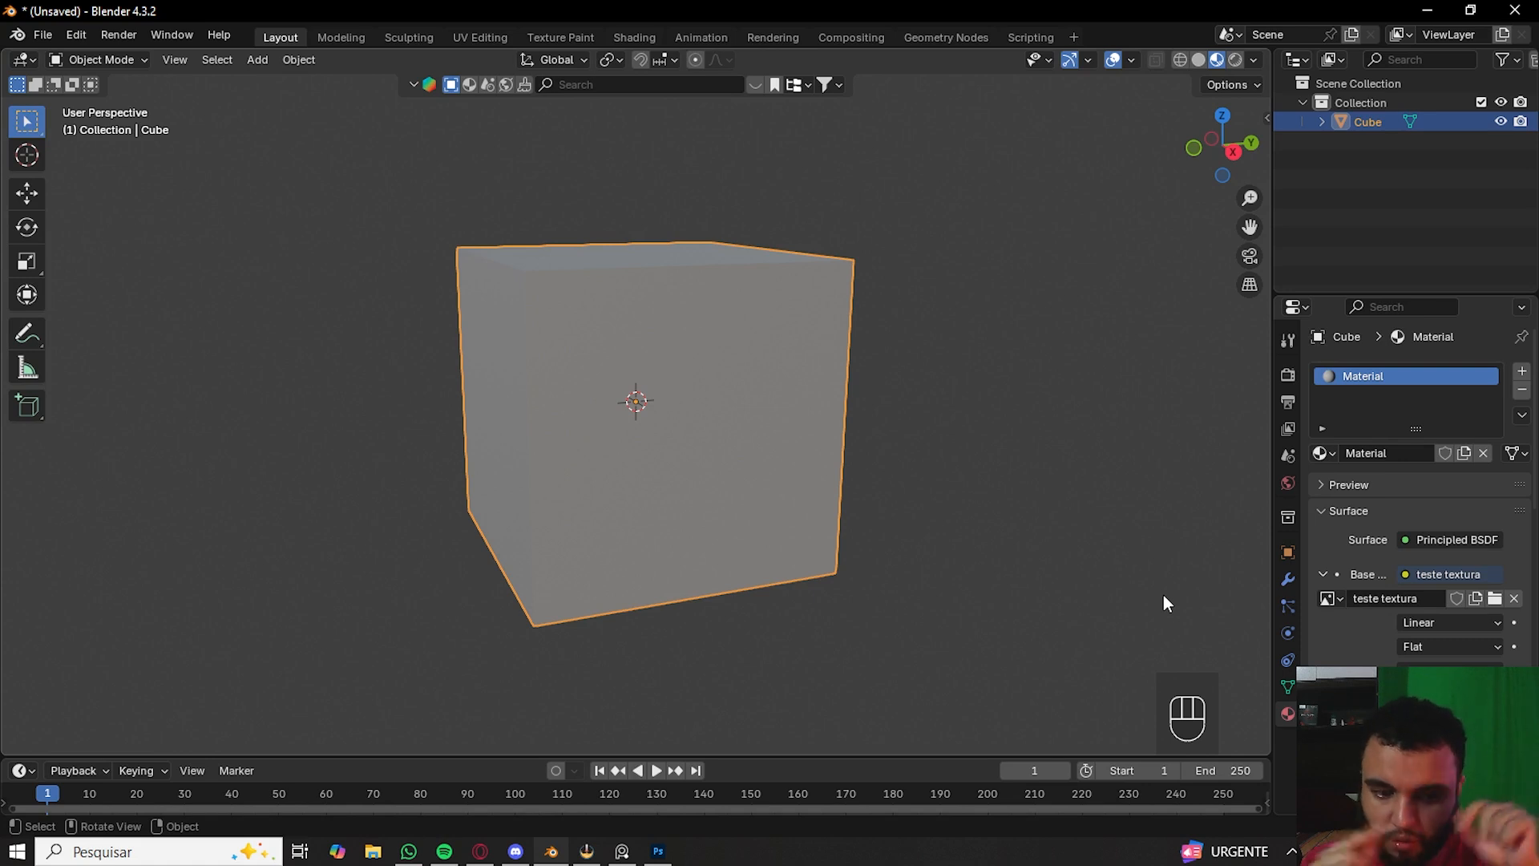
- Switch the cube to Texture Paint mode
click(131, 60)
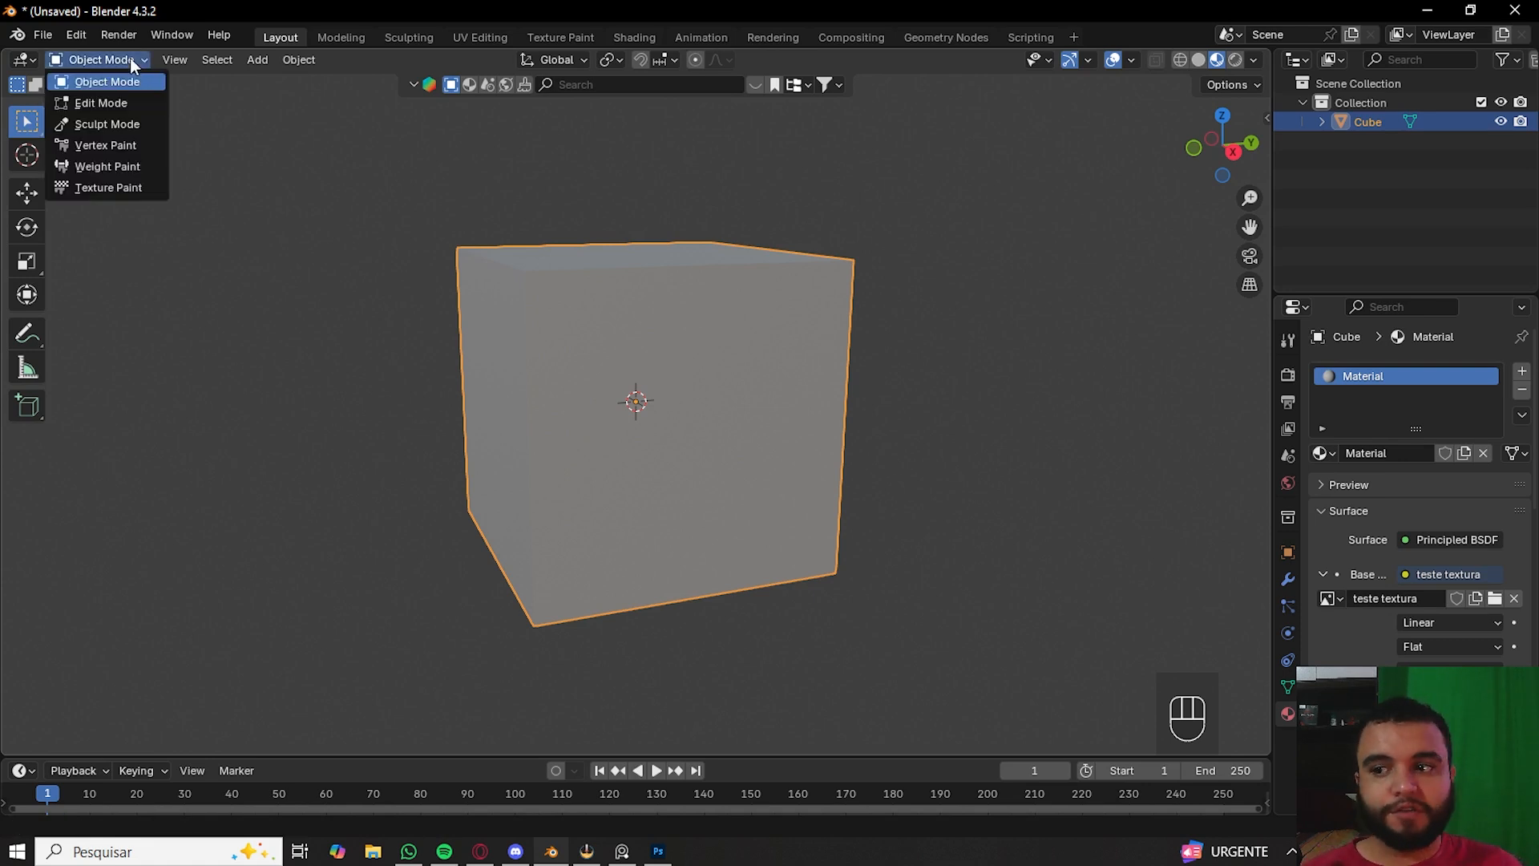
click(102, 188)
middle_drag(230, 258, 343, 583)
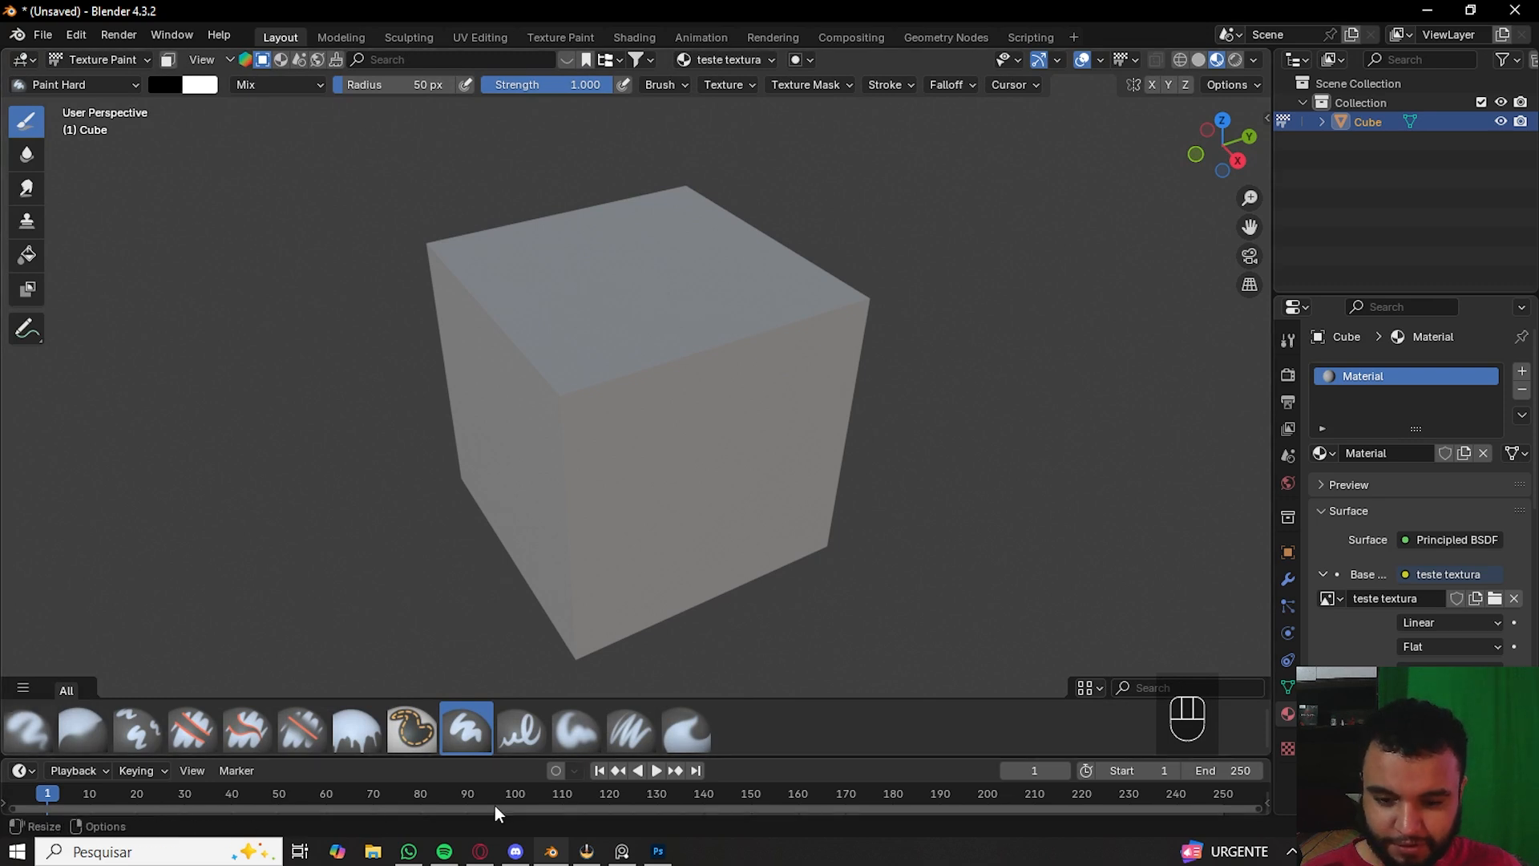
- Open the brush settings and set the paint colour to purple in the color picker
click(1287, 340)
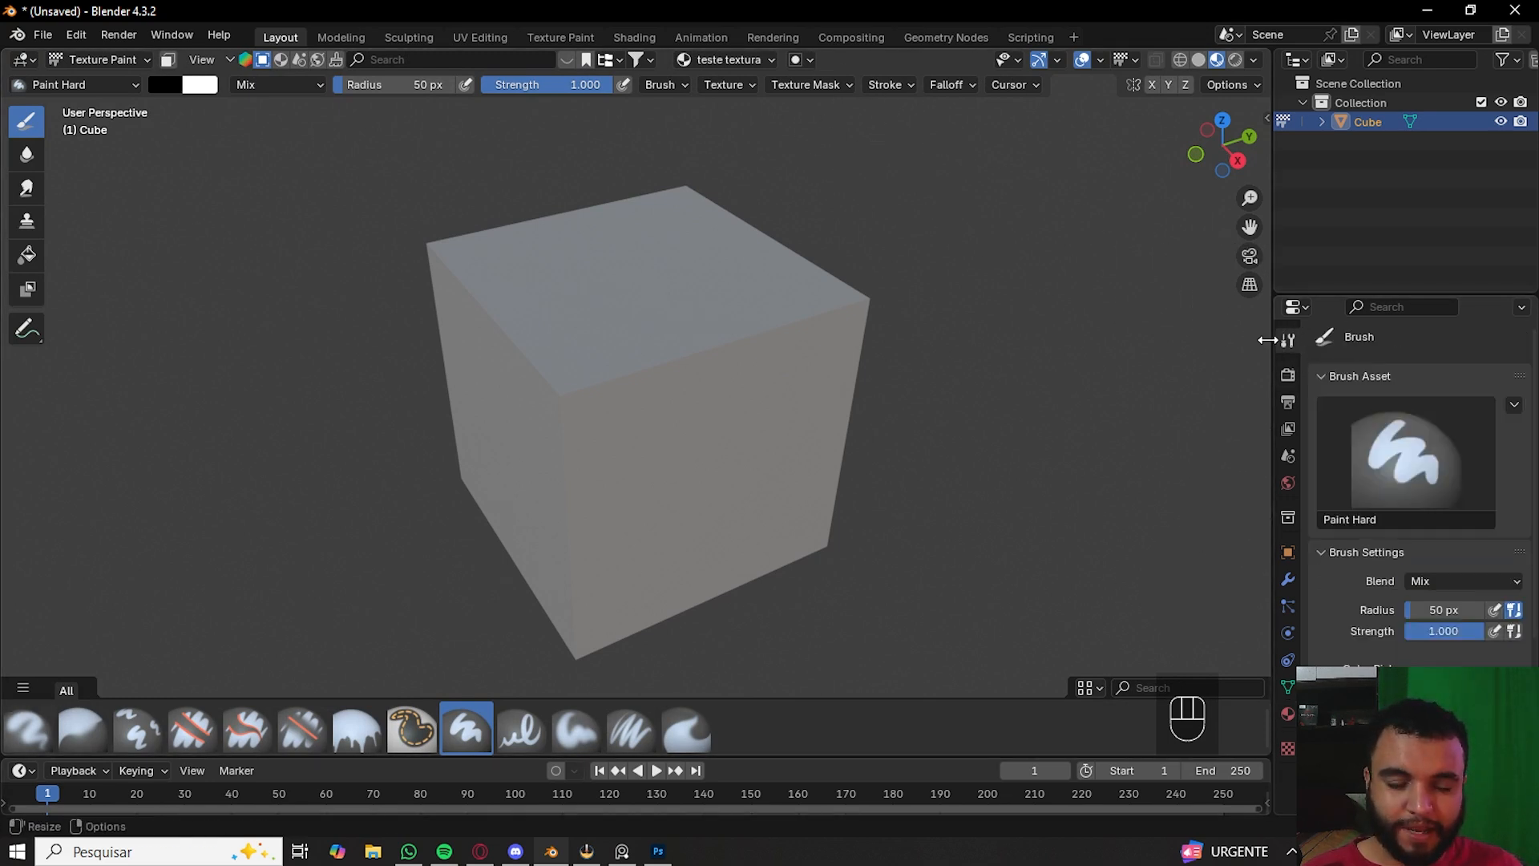
scroll(1462, 638, down, 6)
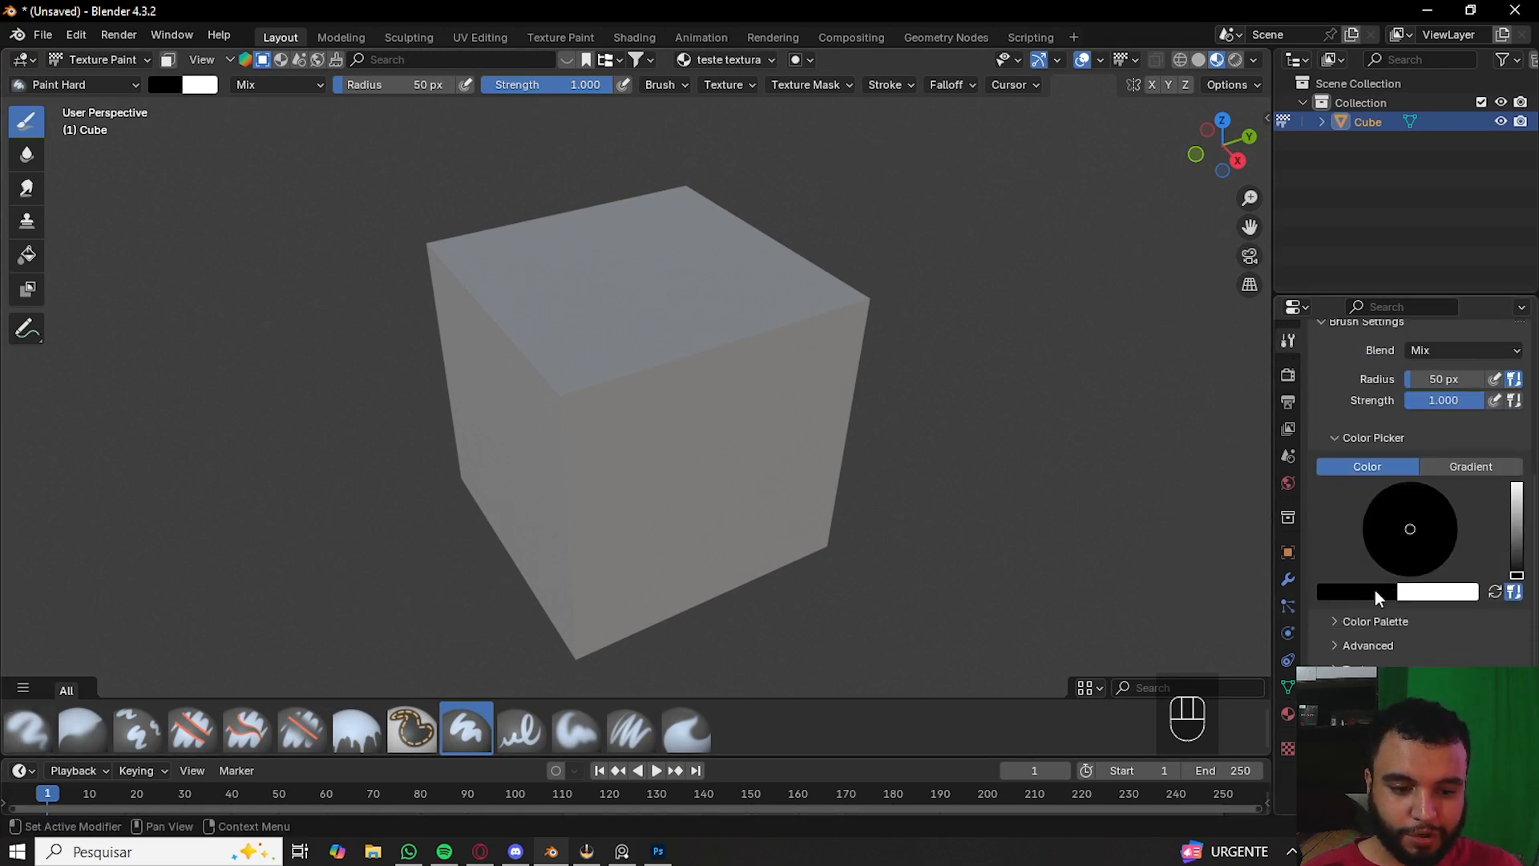
click(1373, 590)
drag(1382, 406, 1381, 366)
drag(1326, 375, 1355, 375)
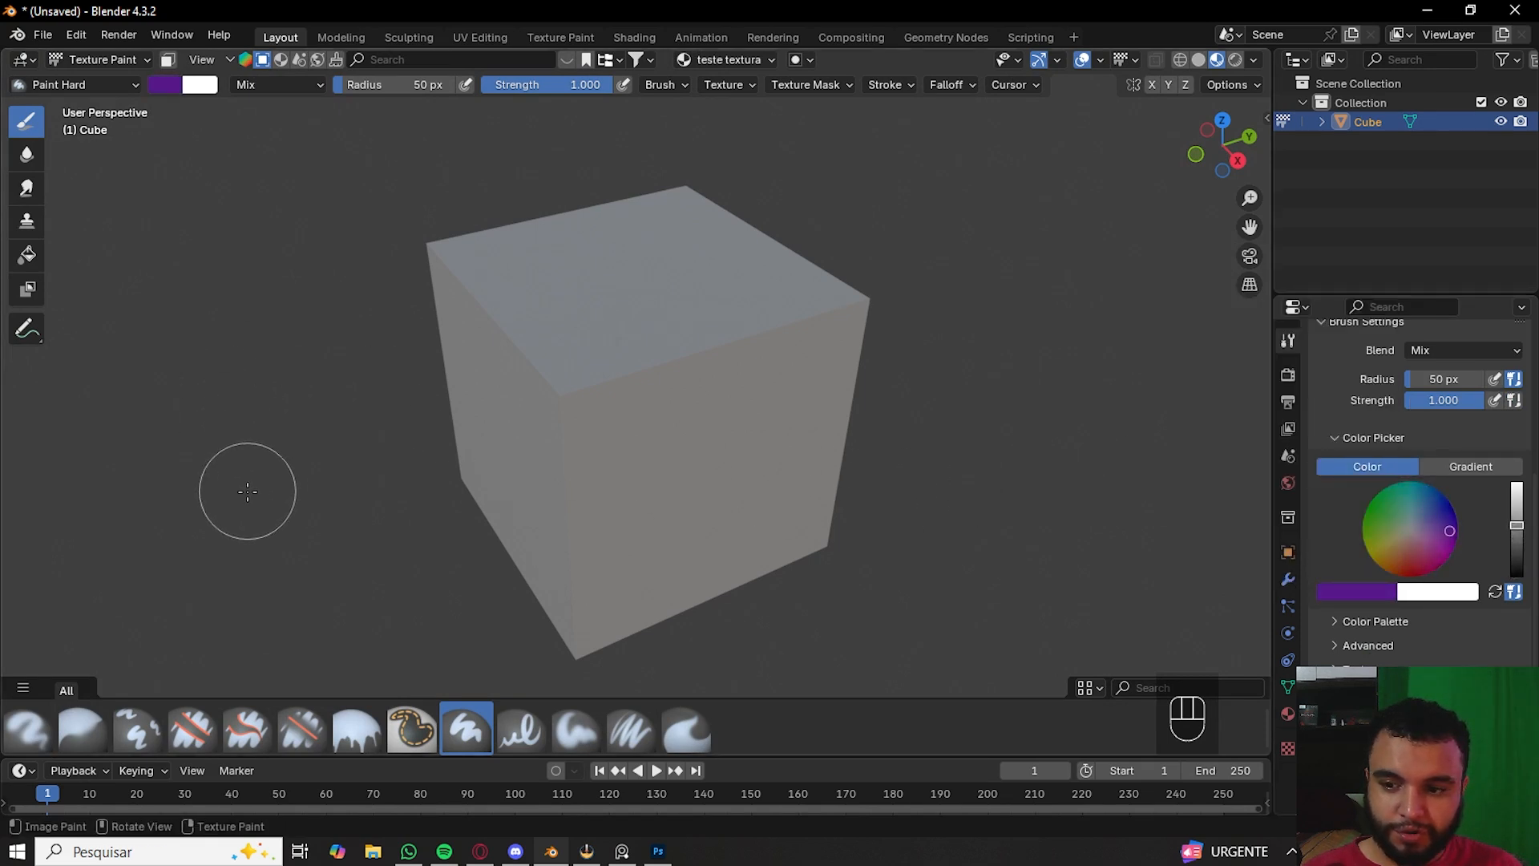
- Paint purple strokes across the cube's top face, undoing unwanted strokes
key(ctrl+z)
mouse_move(435, 345)
mouse_down()
mouse_move(653, 292)
mouse_move(575, 345)
mouse_move(485, 373)
mouse_move(578, 412)
mouse_move(759, 360)
mouse_move(721, 441)
mouse_move(622, 444)
mouse_up()
middle_drag(680, 465, 411, 448)
drag(562, 372, 563, 388)
key(ctrl+z)
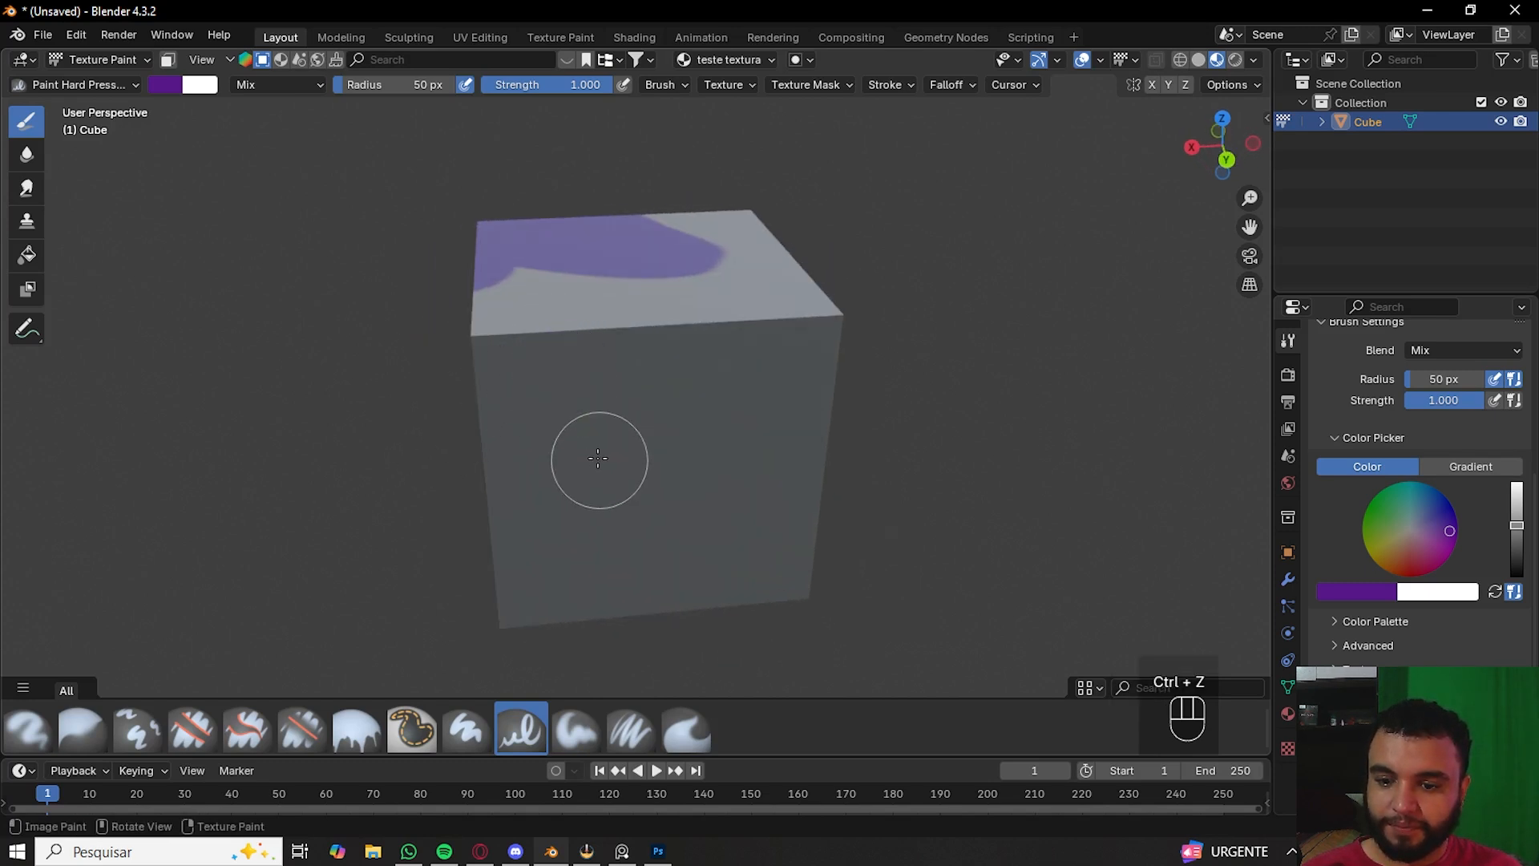
- Adjust the brush radius and paint a small purple smiley face on the cube's front face
middle_drag(598, 456, 598, 451)
key(bracketright)
key(bracketright)
key(bracketleft)
key(bracketleft)
key(bracketleft)
key(bracketleft)
key(bracketleft)
key(bracketleft)
key(bracketleft)
key(bracketleft)
key(bracketleft)
key(bracketleft)
key(bracketleft)
key(bracketleft)
key(bracketleft)
key(bracketleft)
key(bracketleft)
key(bracketleft)
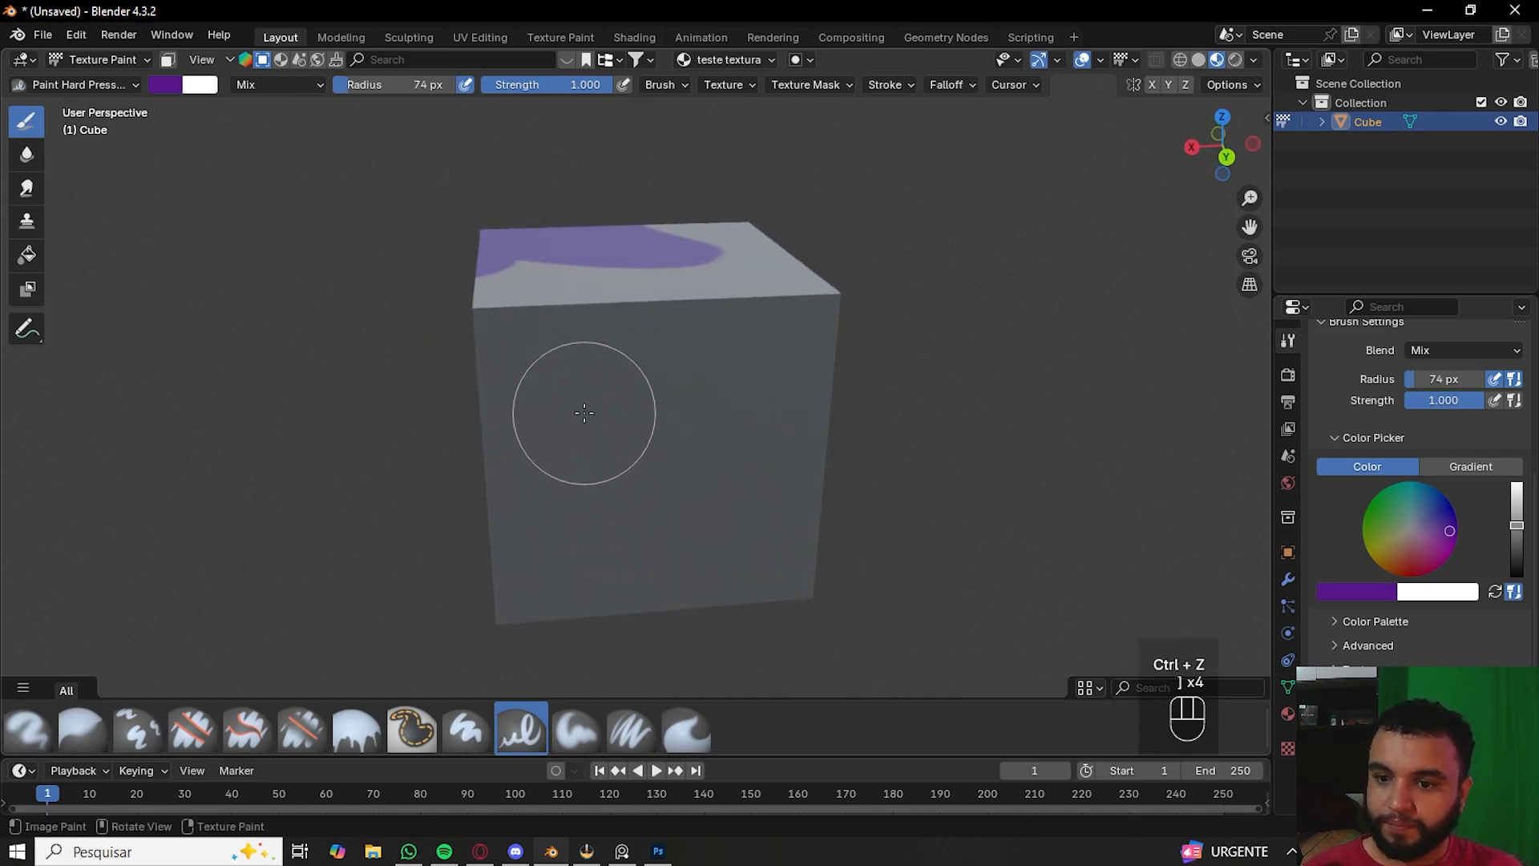
click(579, 399)
mouse_move(569, 444)
mouse_down()
mouse_move(654, 464)
mouse_move(689, 433)
mouse_up()
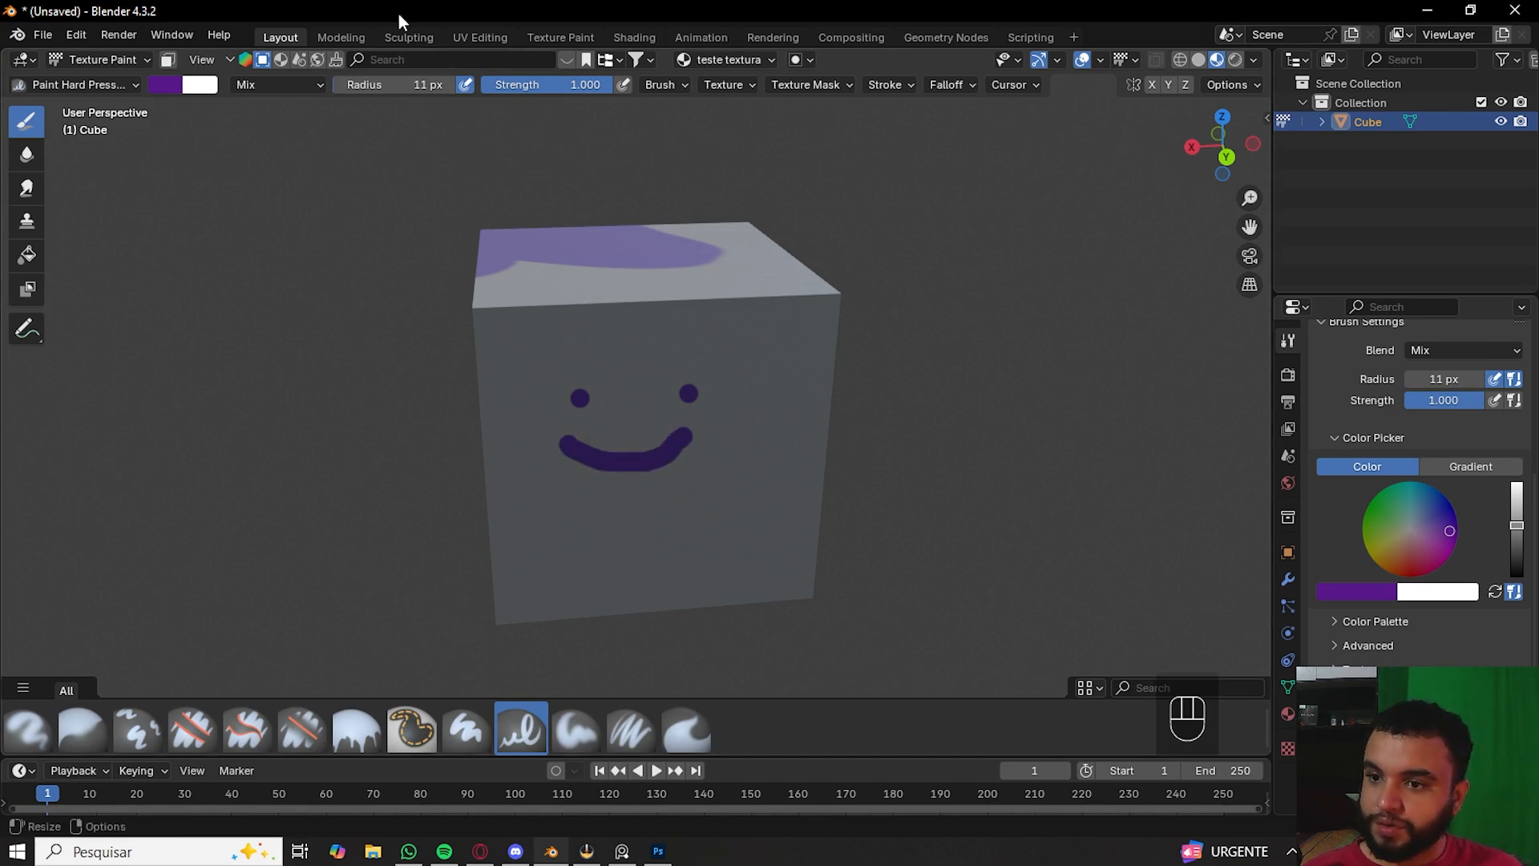
- Switch to the UV Editing workspace and set the viewport shading to Material Preview
click(467, 37)
scroll(448, 489, down, 4)
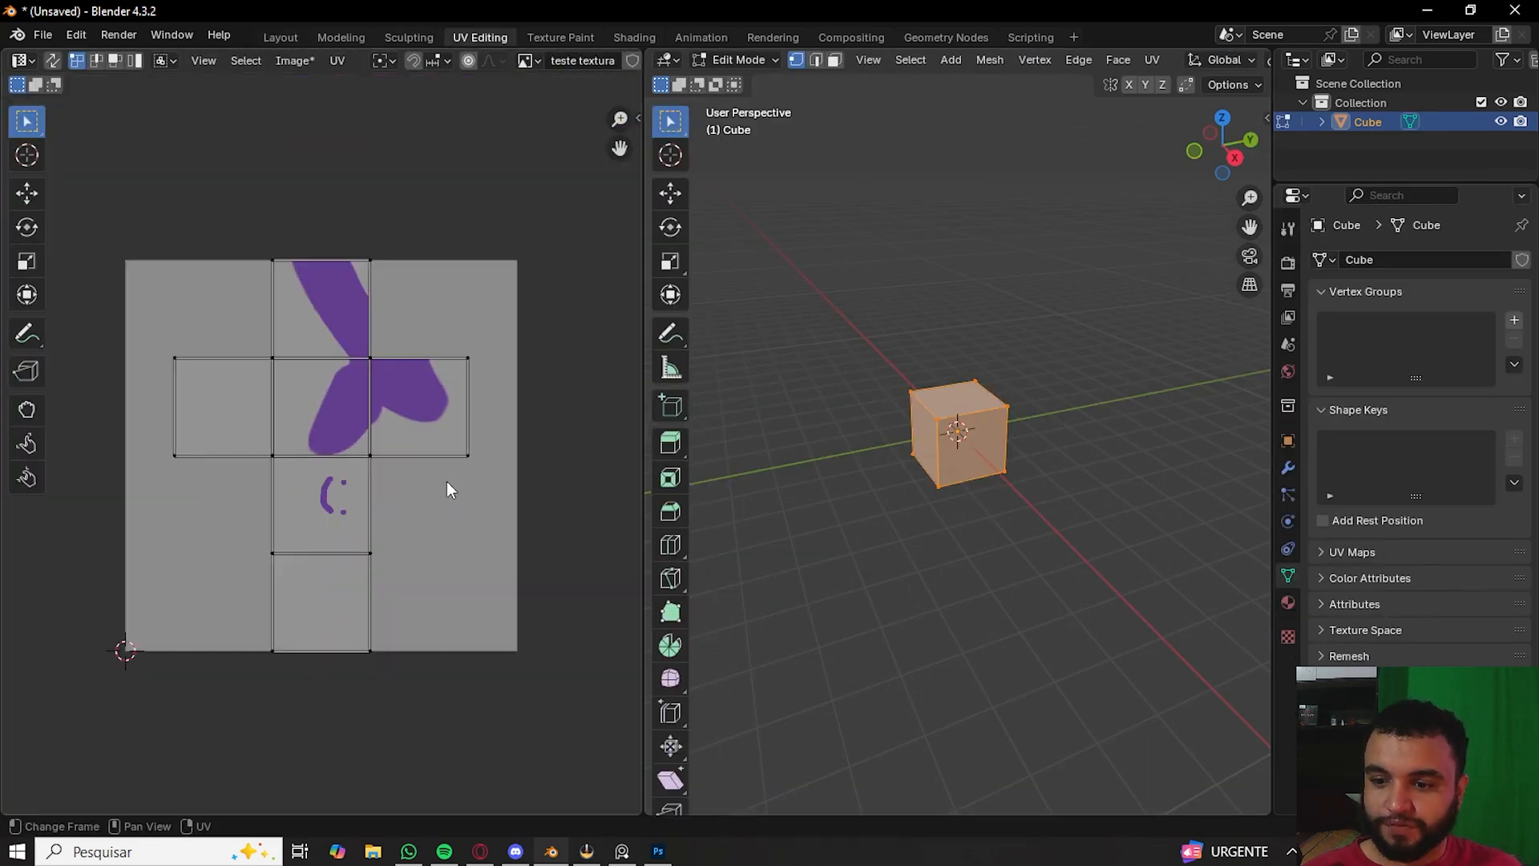
scroll(447, 489, up, 4)
scroll(888, 481, up, 1)
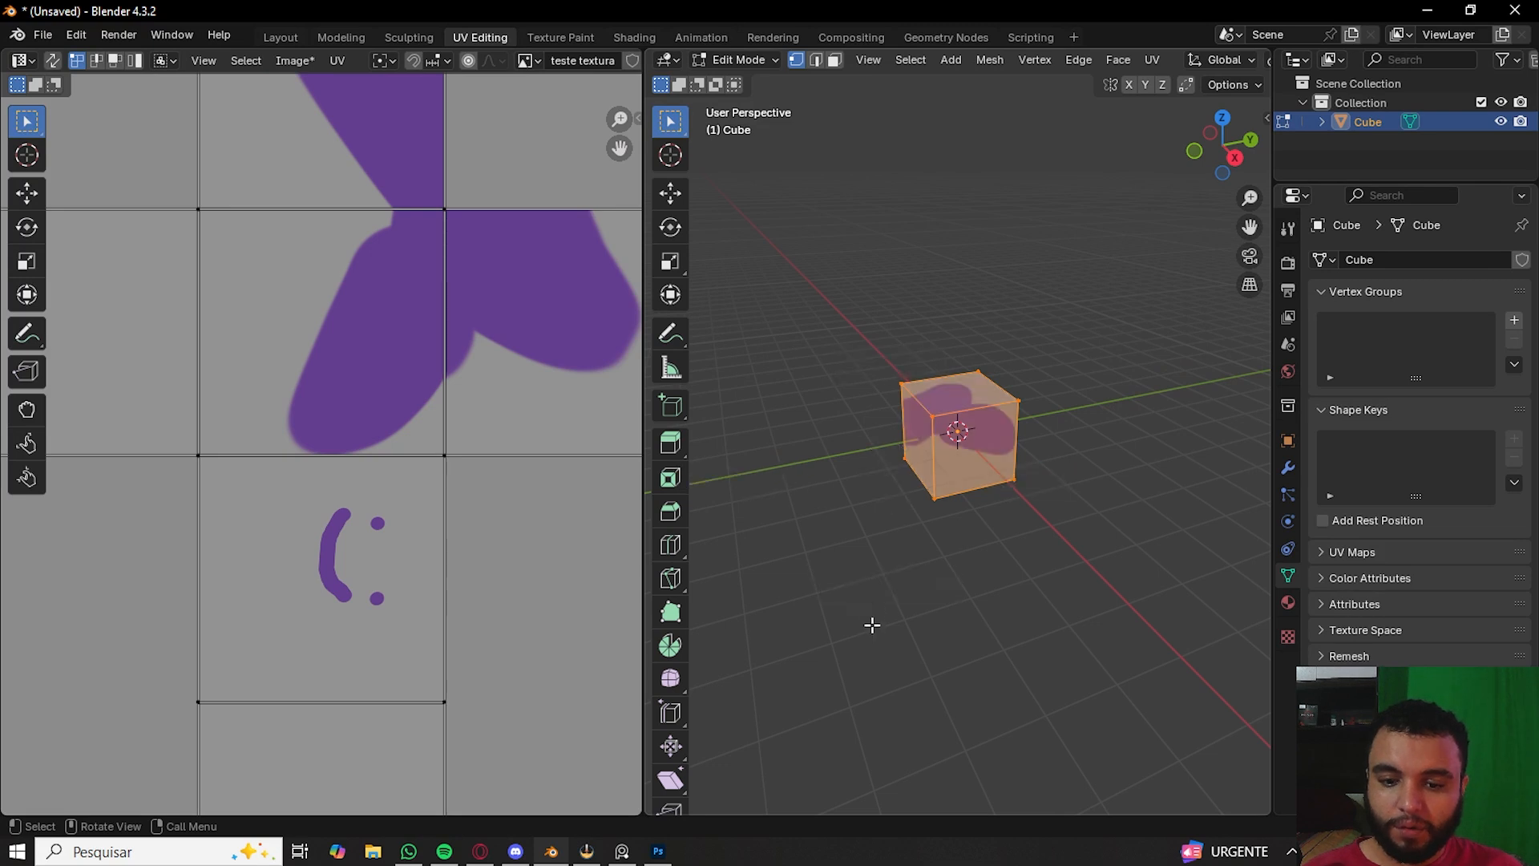
scroll(880, 534, up, 2)
key(z)
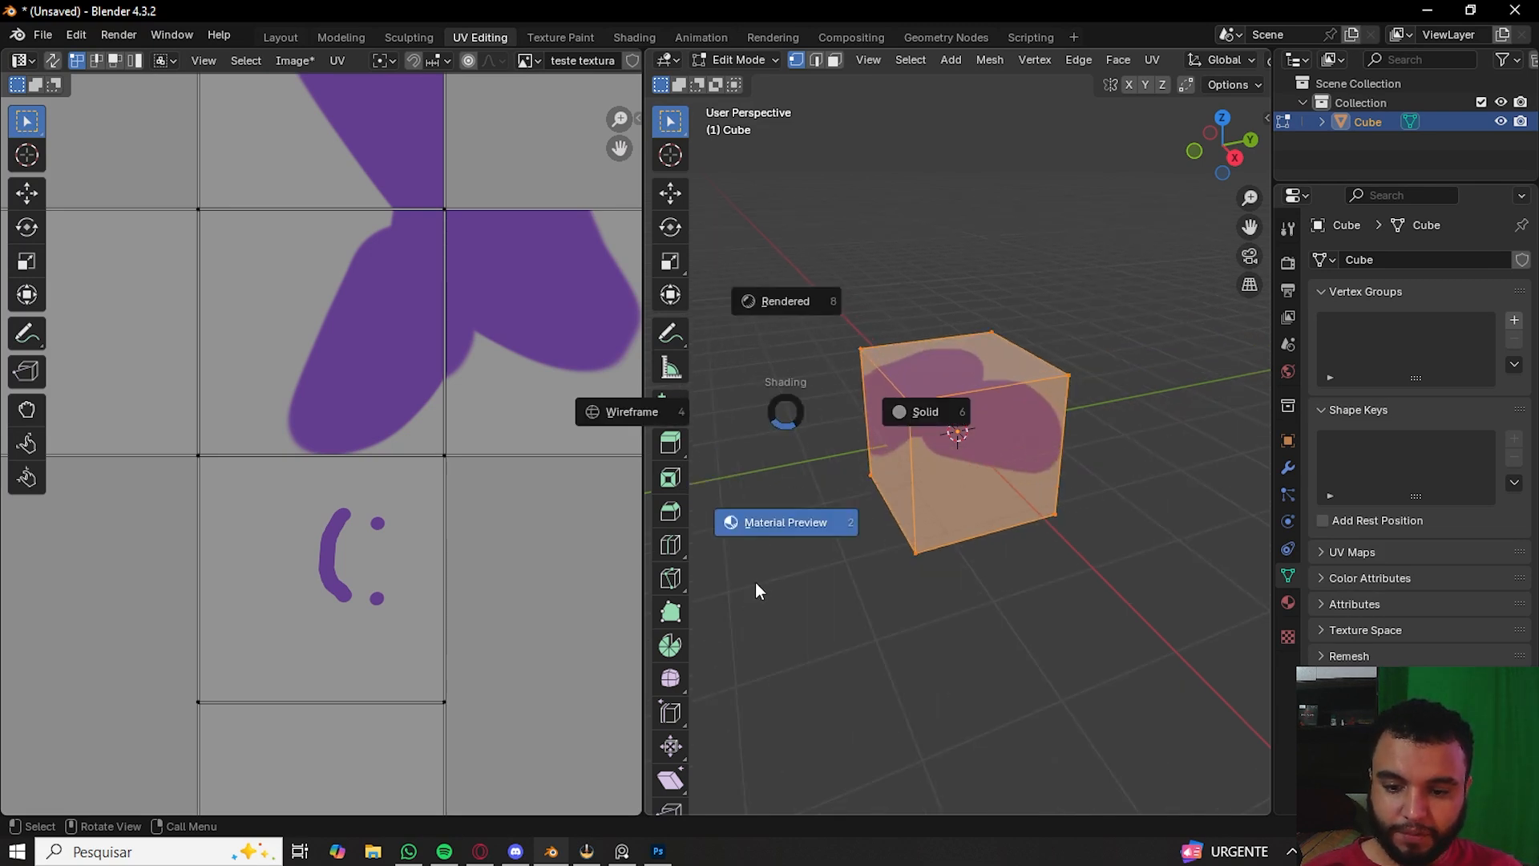
click(756, 583)
- Select only the cube's front face in Edit Mode to show its UV island over the painted texture
key(alt+a)
middle_drag(890, 404, 706, 513)
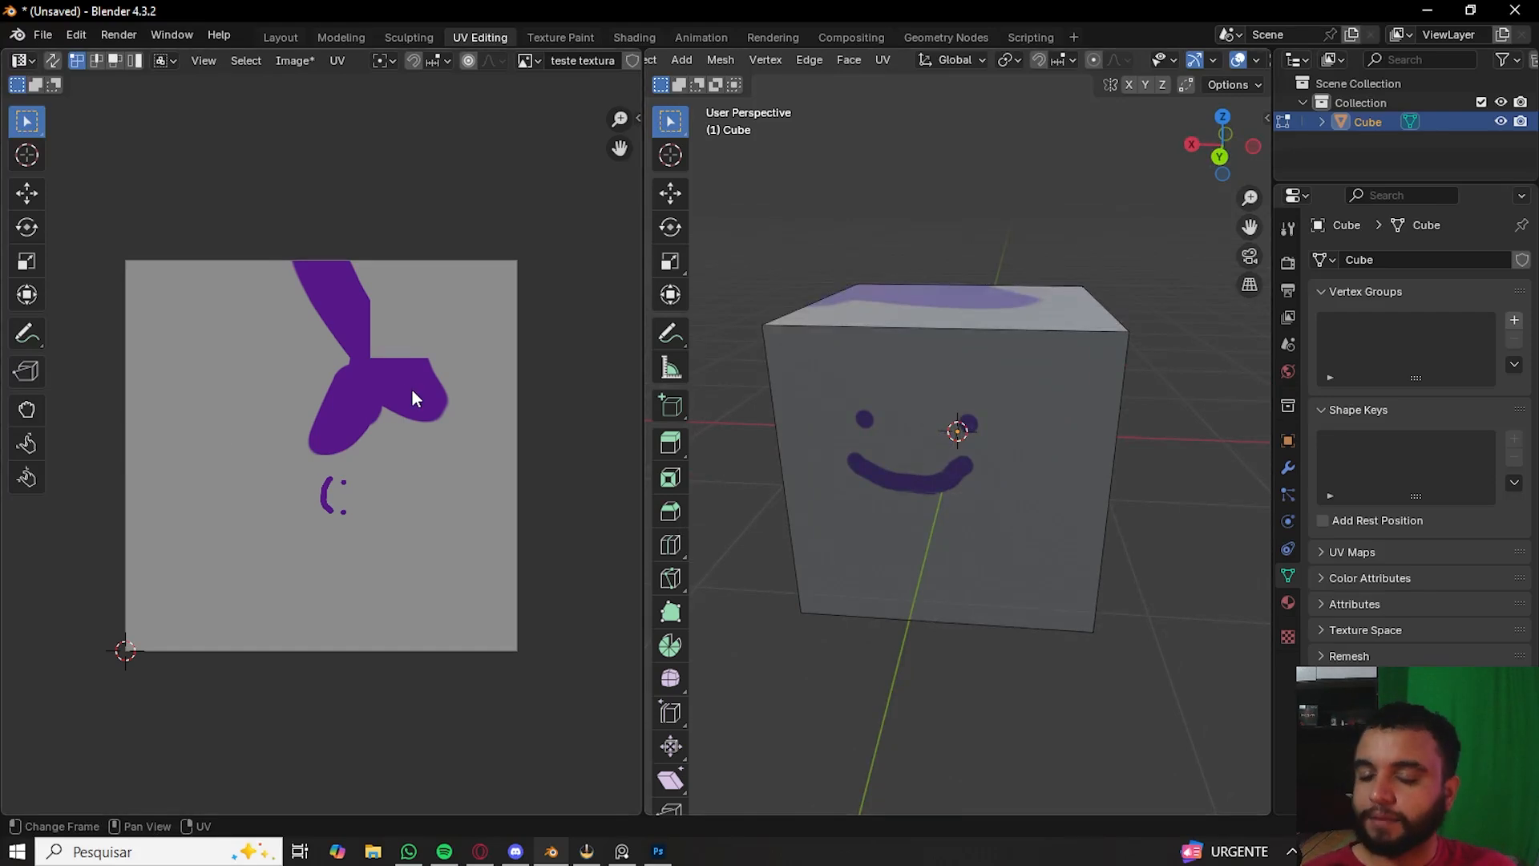
click(959, 450)
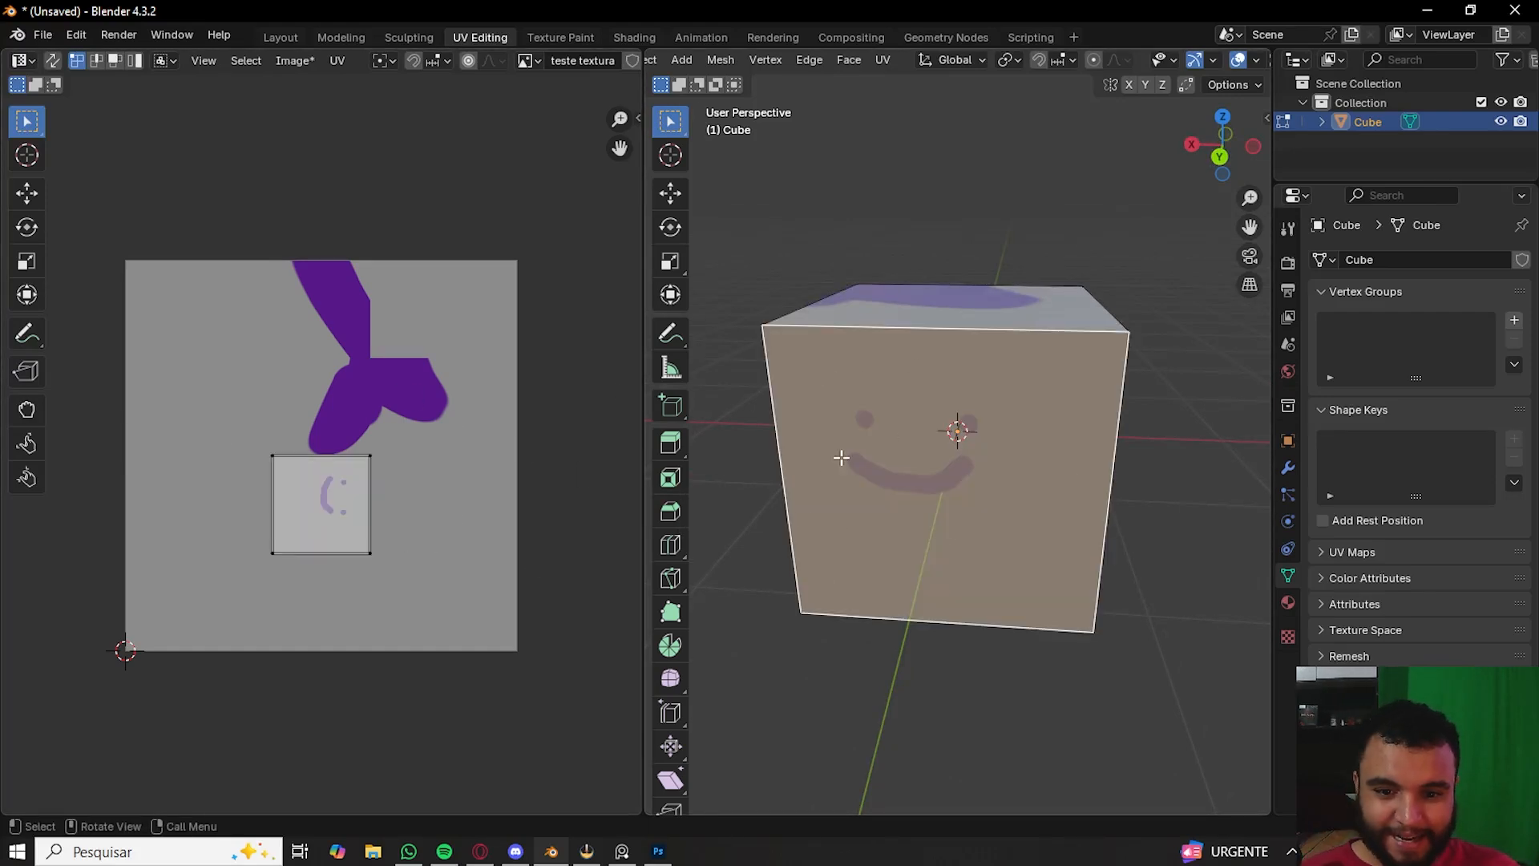
middle_drag(931, 464, 954, 440)
scroll(954, 440, up, 2)
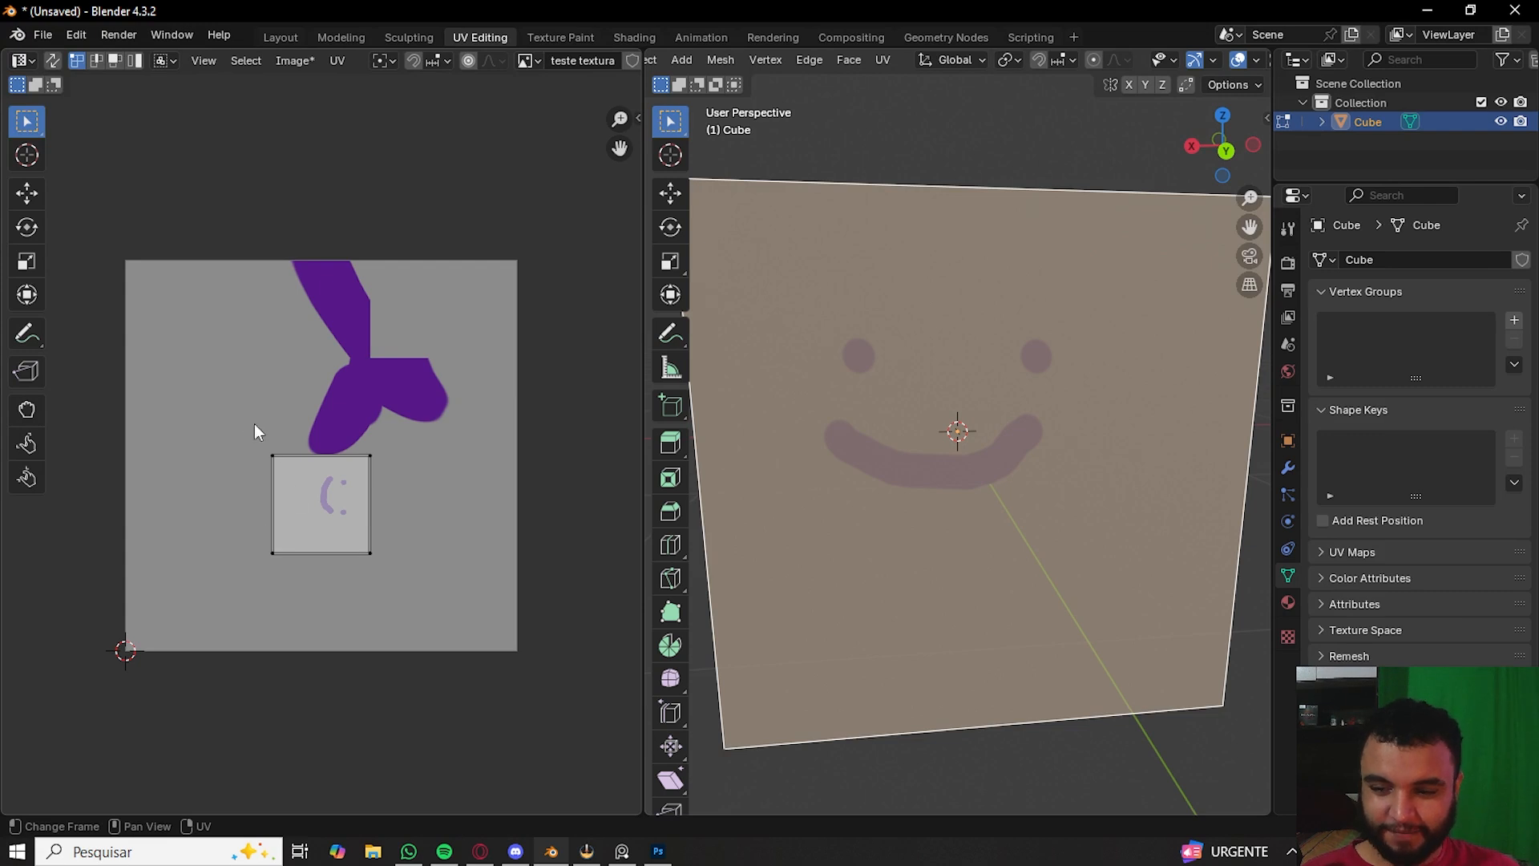
- Try scaling and rotating the front face's UV island, cancelling each transform
drag(253, 423, 461, 595)
key(s)
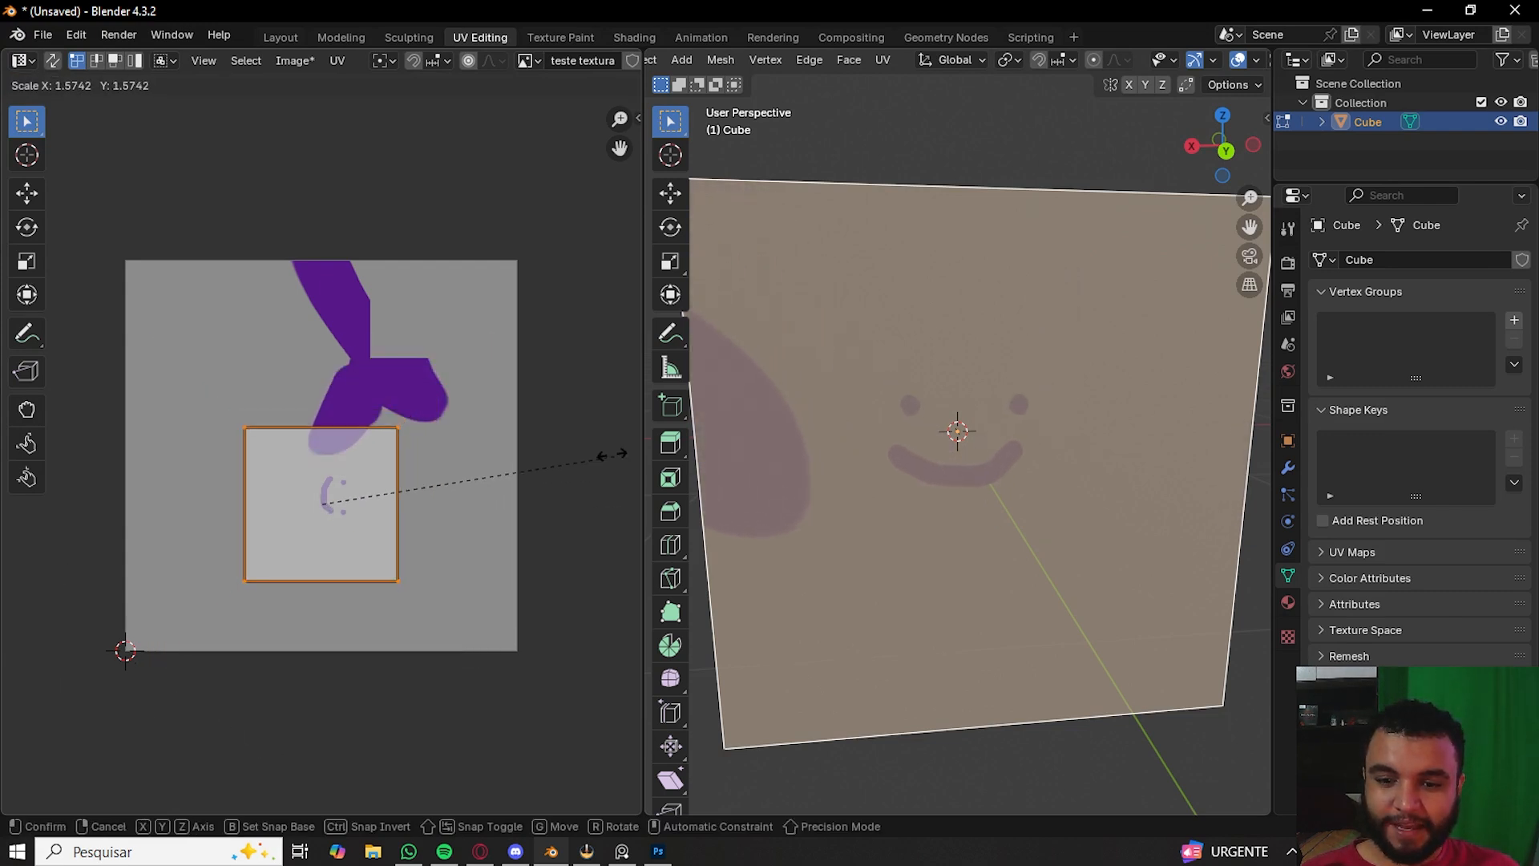
right_click(521, 484)
scroll(521, 483, down, 3)
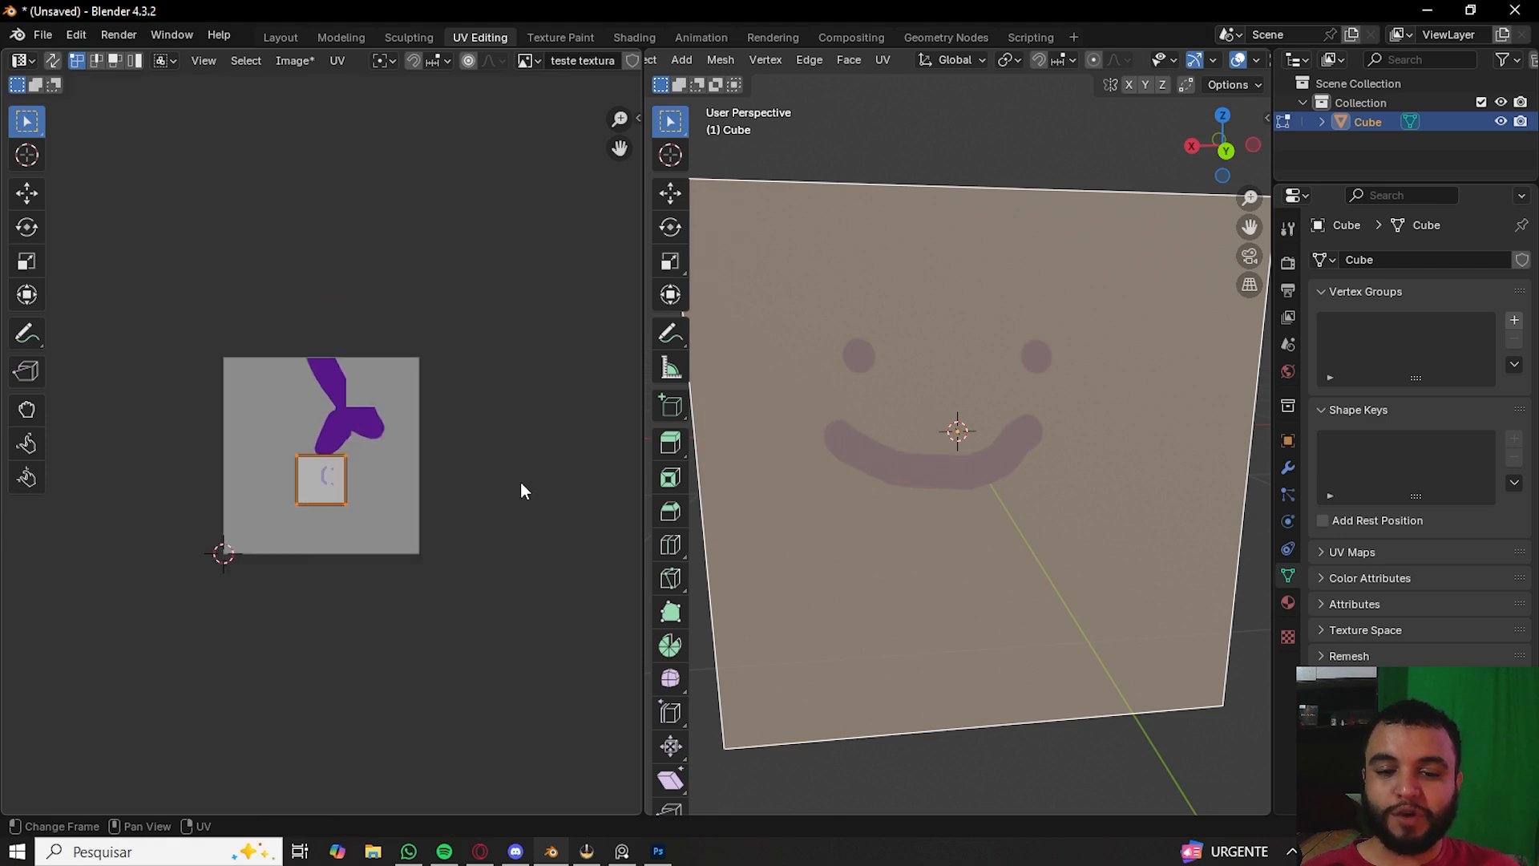
scroll(845, 444, down, 2)
scroll(1080, 454, up, 2)
middle_drag(1023, 464, 993, 478)
shift+middle_drag(911, 474, 1021, 457)
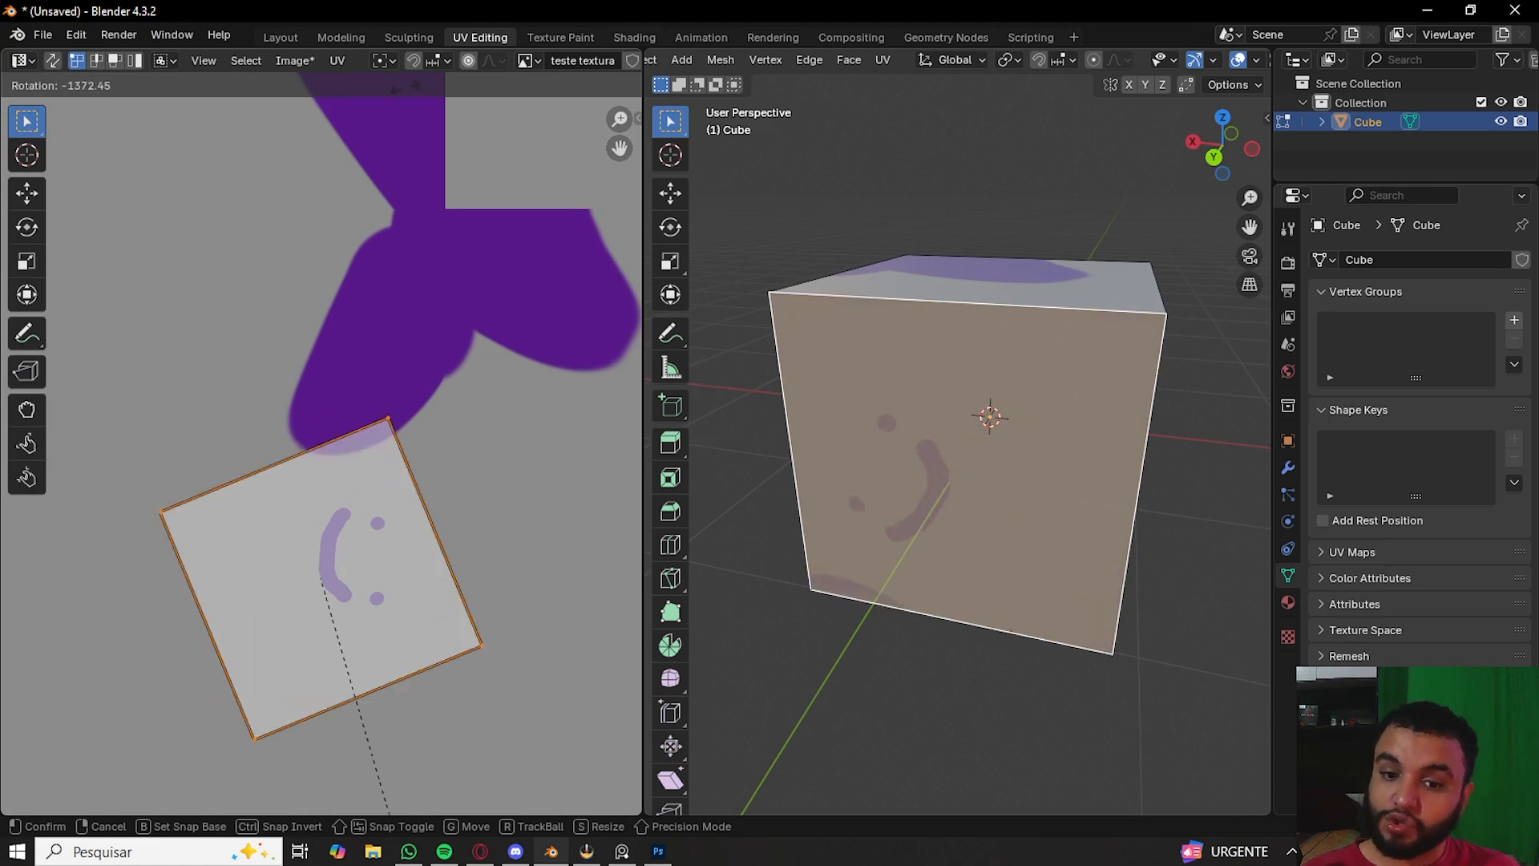
key(Escape)
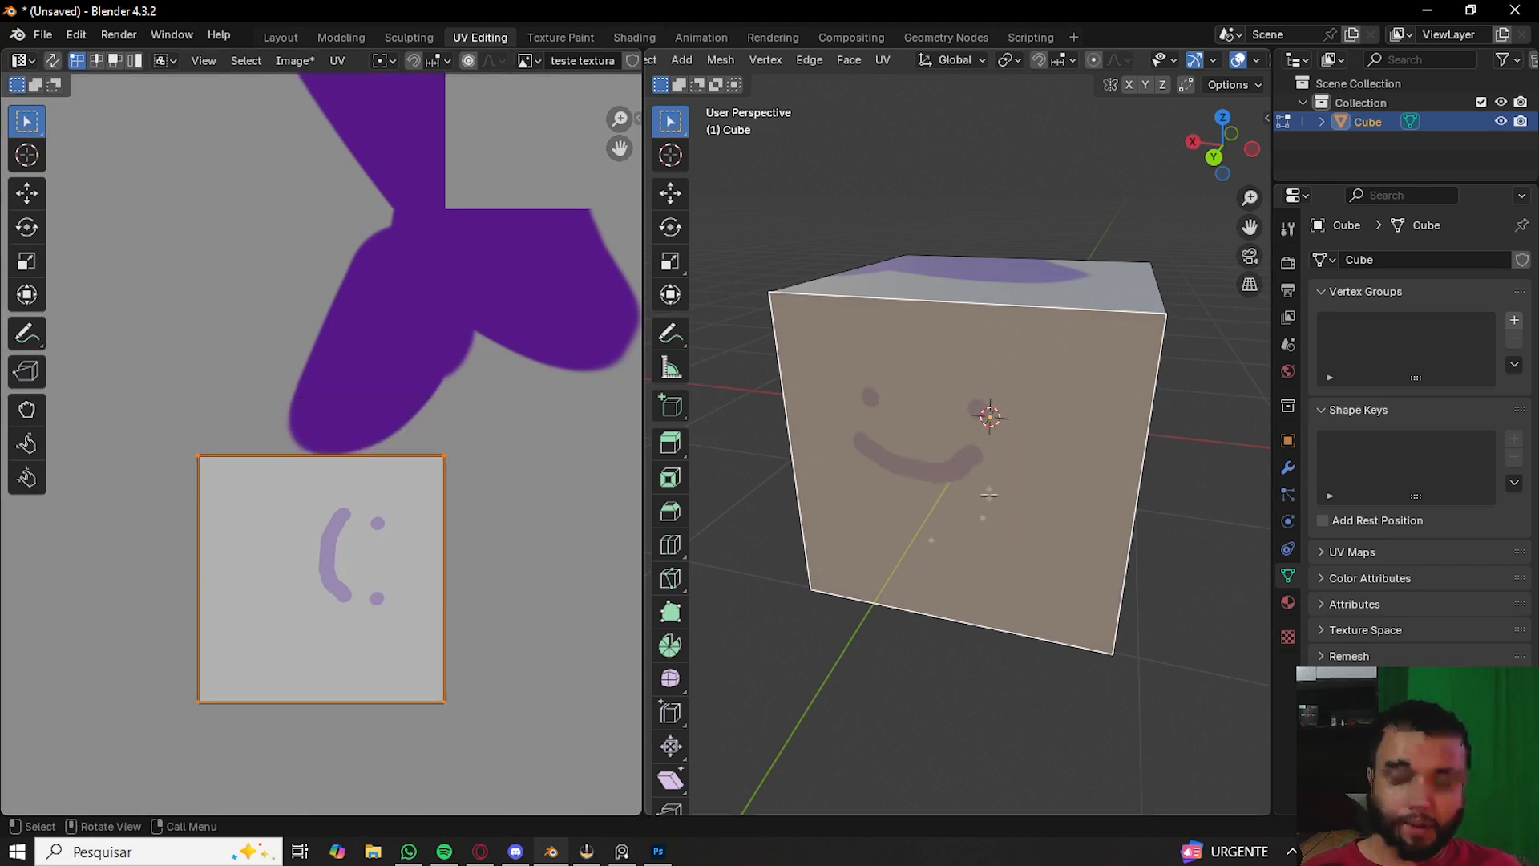
- Leave Edit Mode and orbit around the painted cube to view the texture
scroll(887, 423, down, 4)
key(Tab)
middle_drag(887, 423, 1094, 465)
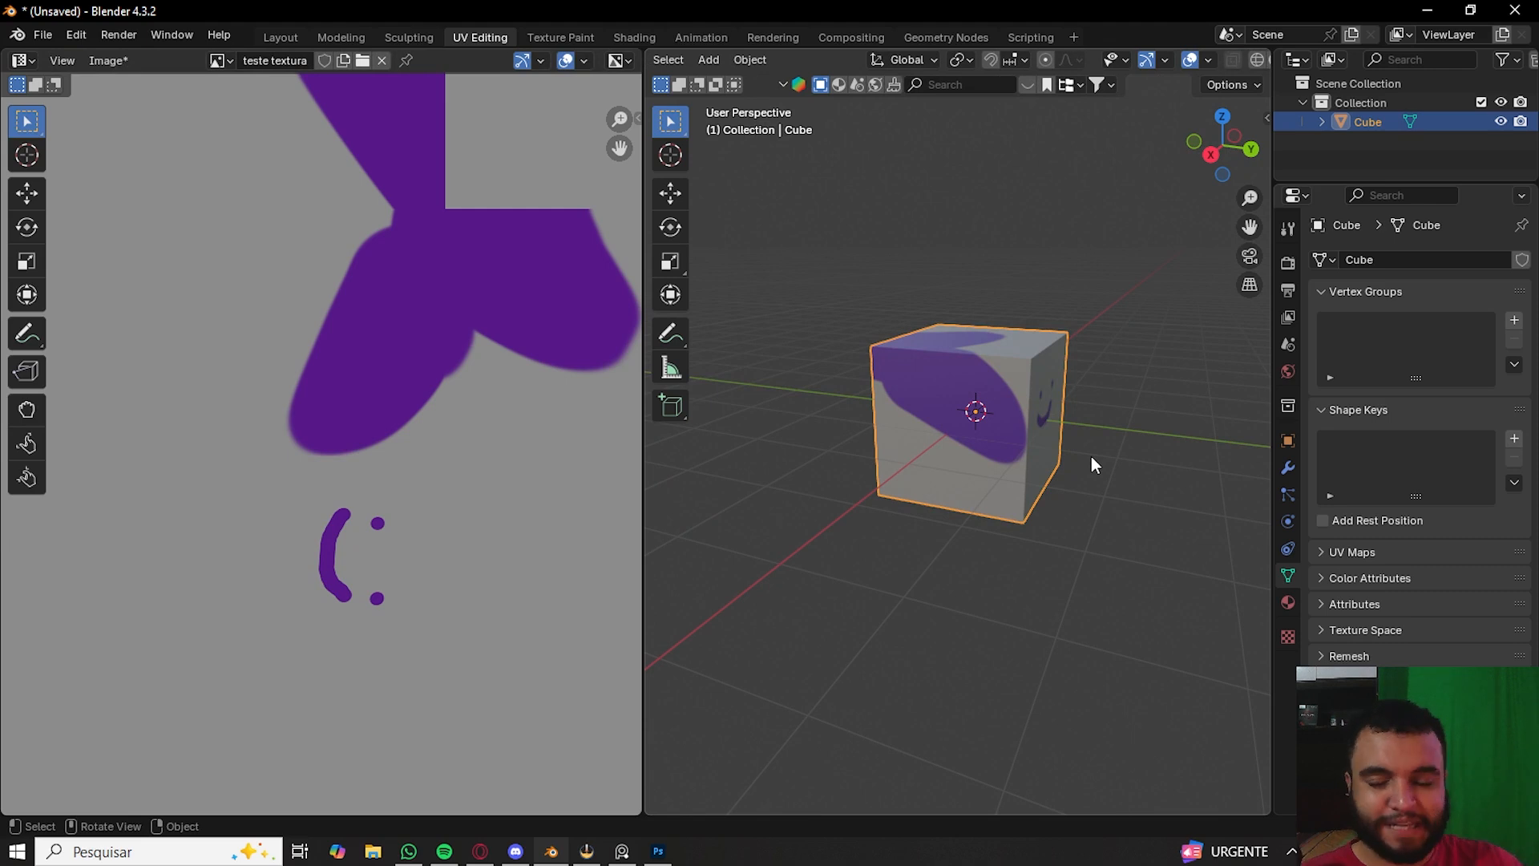
middle_drag(1002, 409, 1320, 505)
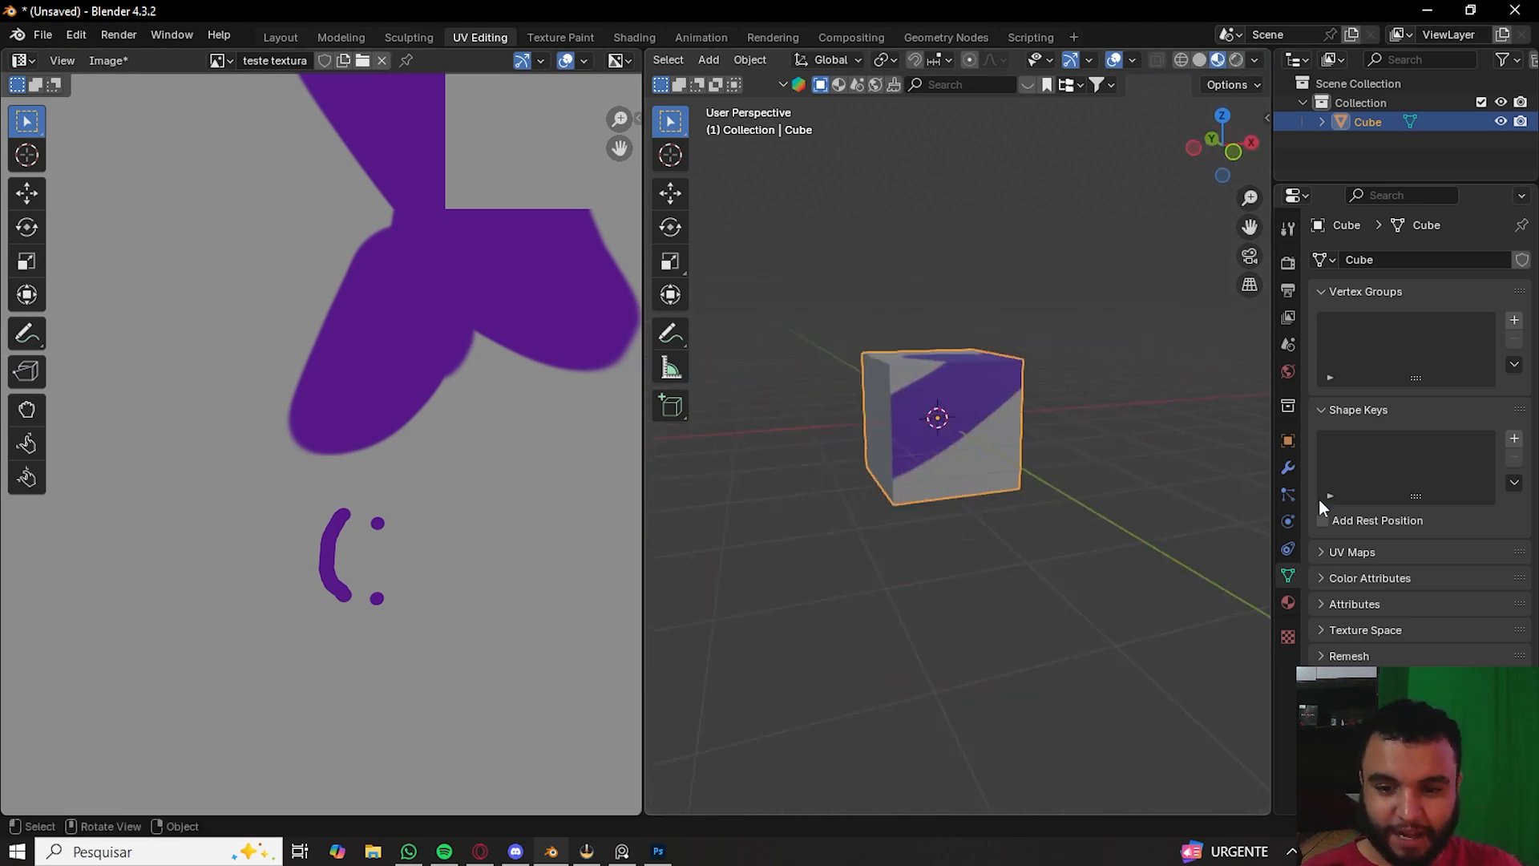
middle_drag(1114, 471, 1009, 460)
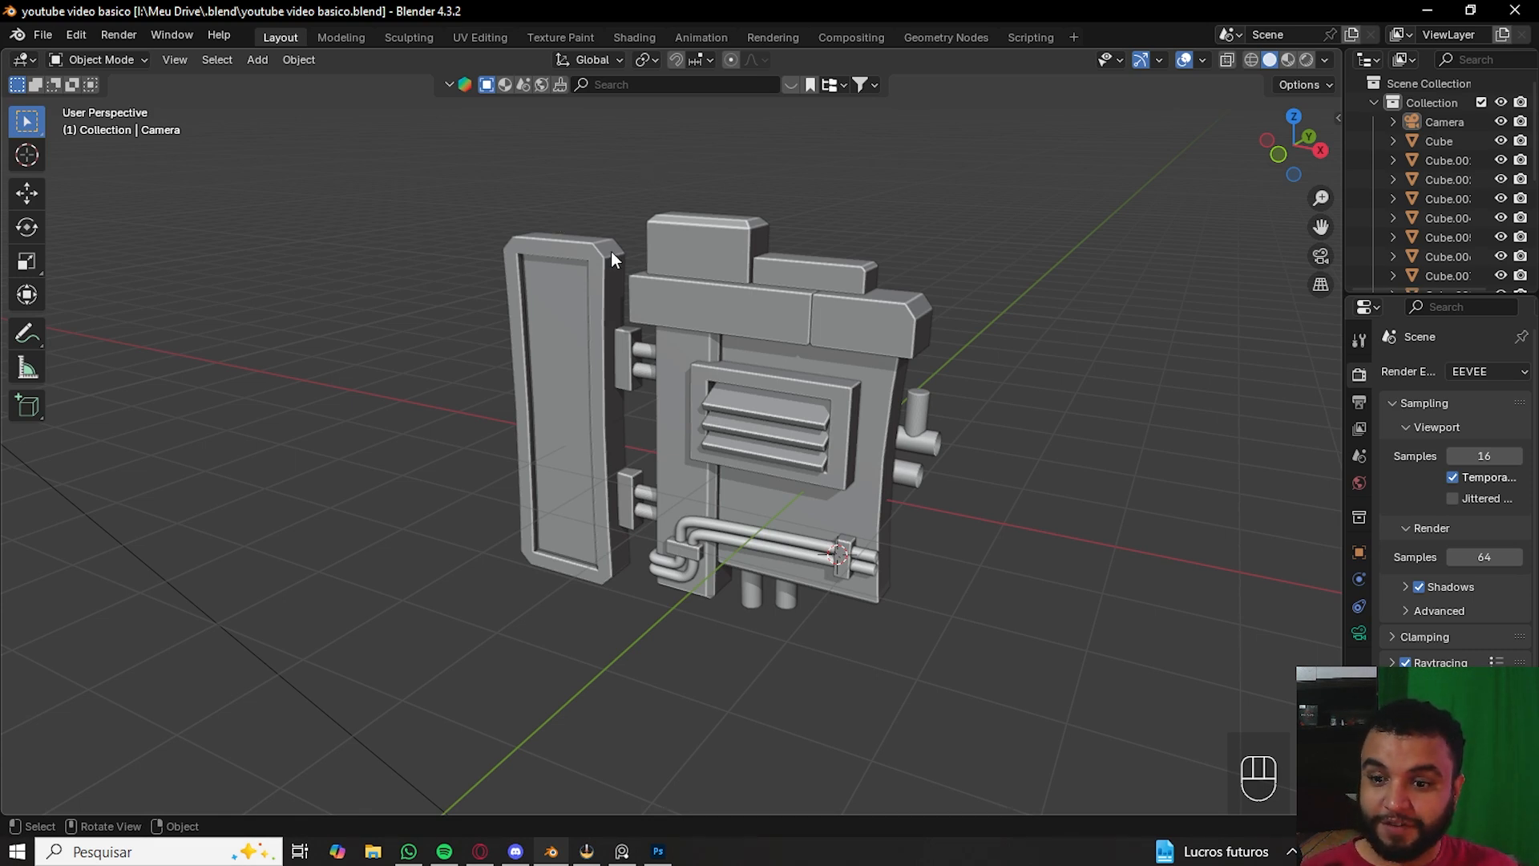
- Select the side panel object of the machine model and show all its UVs in the UV Editing workspace
click(603, 287)
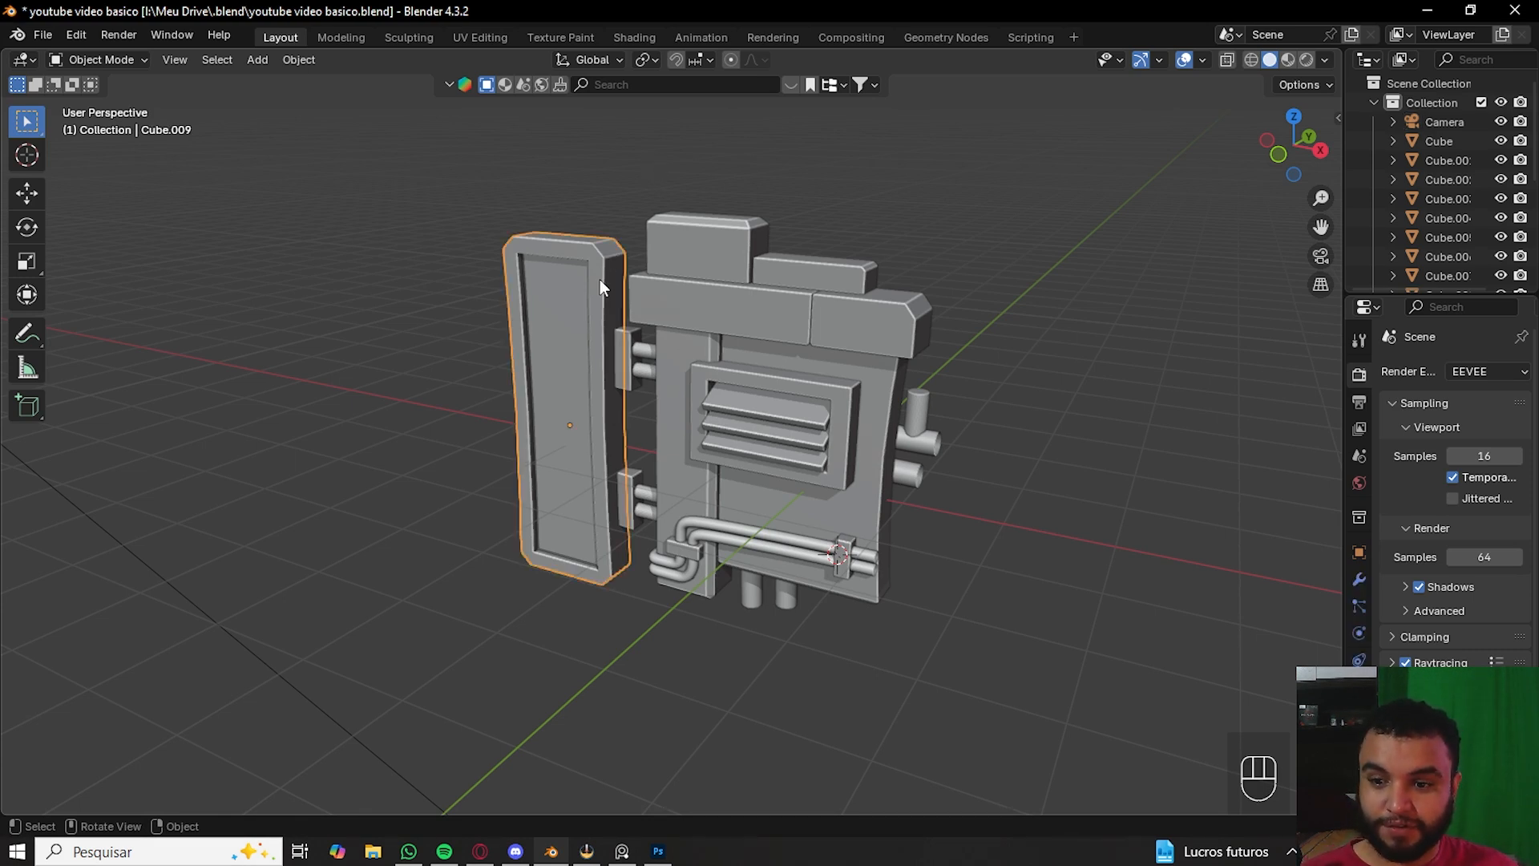
click(483, 37)
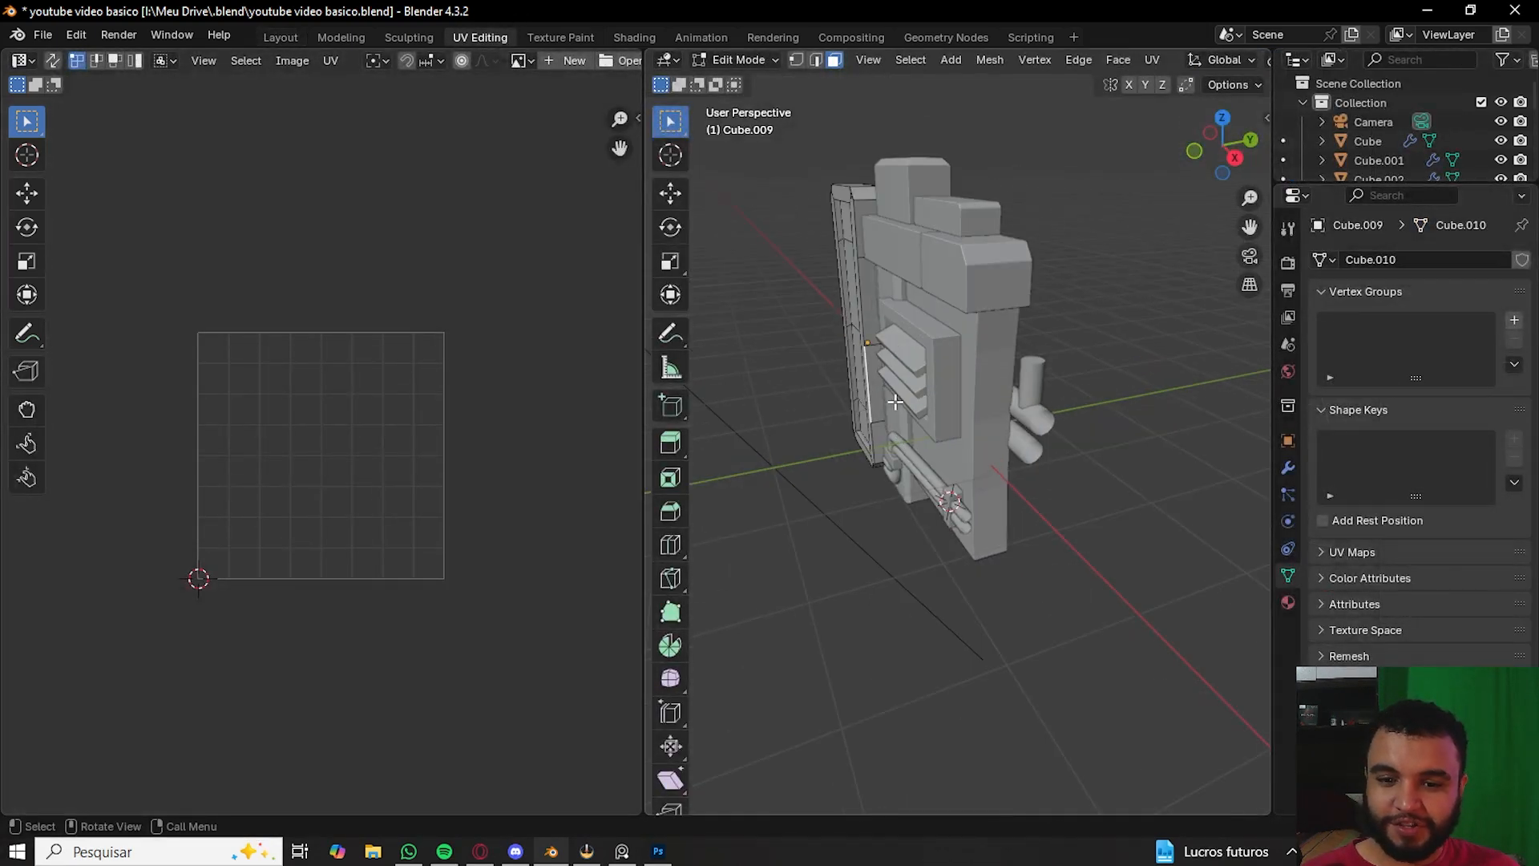
middle_drag(854, 394, 1204, 375)
key(a)
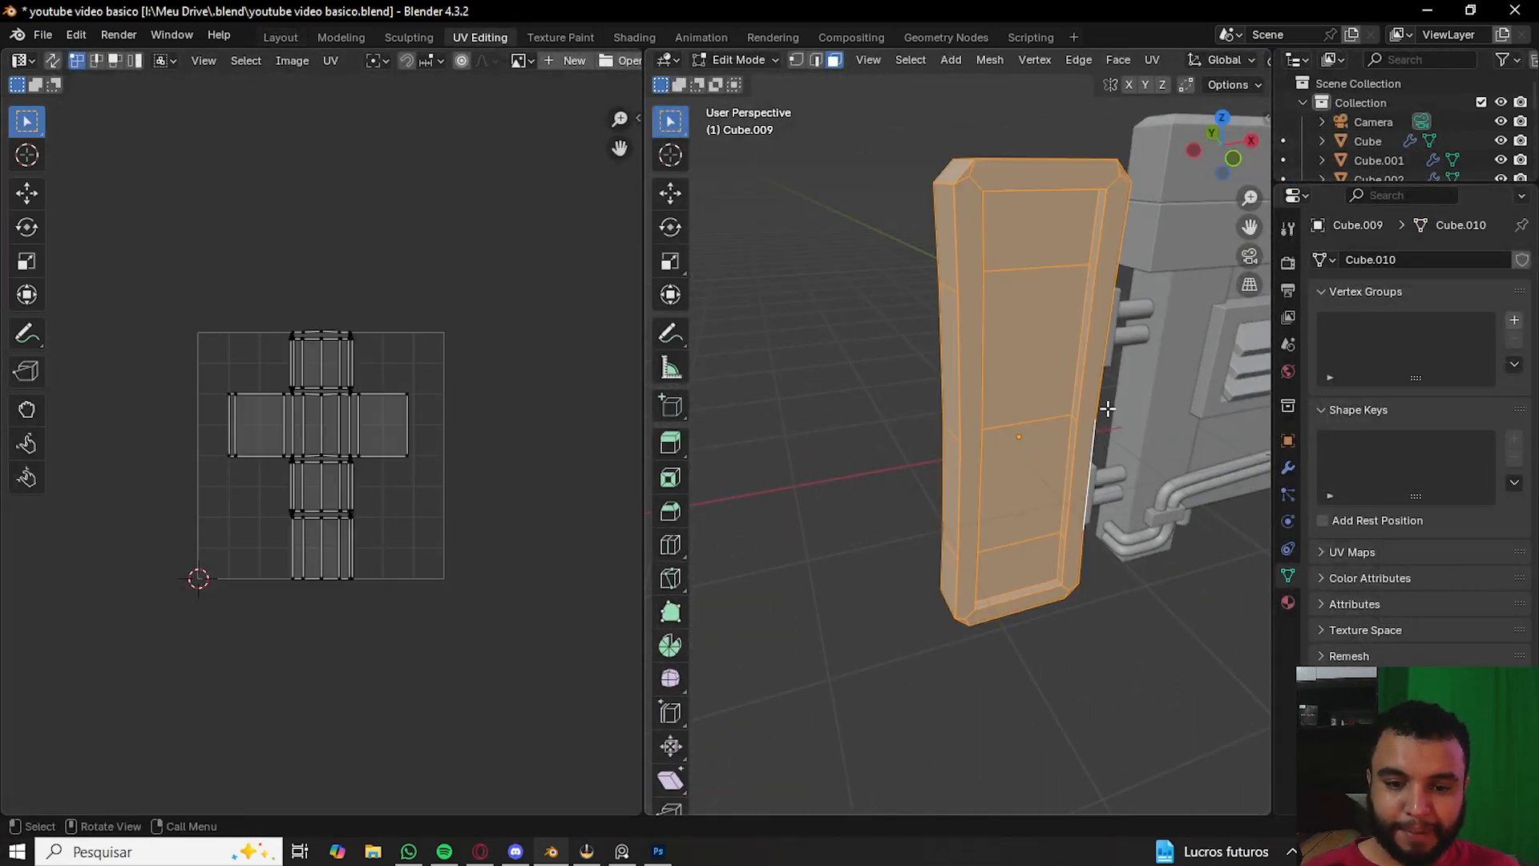
- Examine the panel's UV layout up close in the UV editor
scroll(344, 460, up, 1)
scroll(345, 465, up, 5)
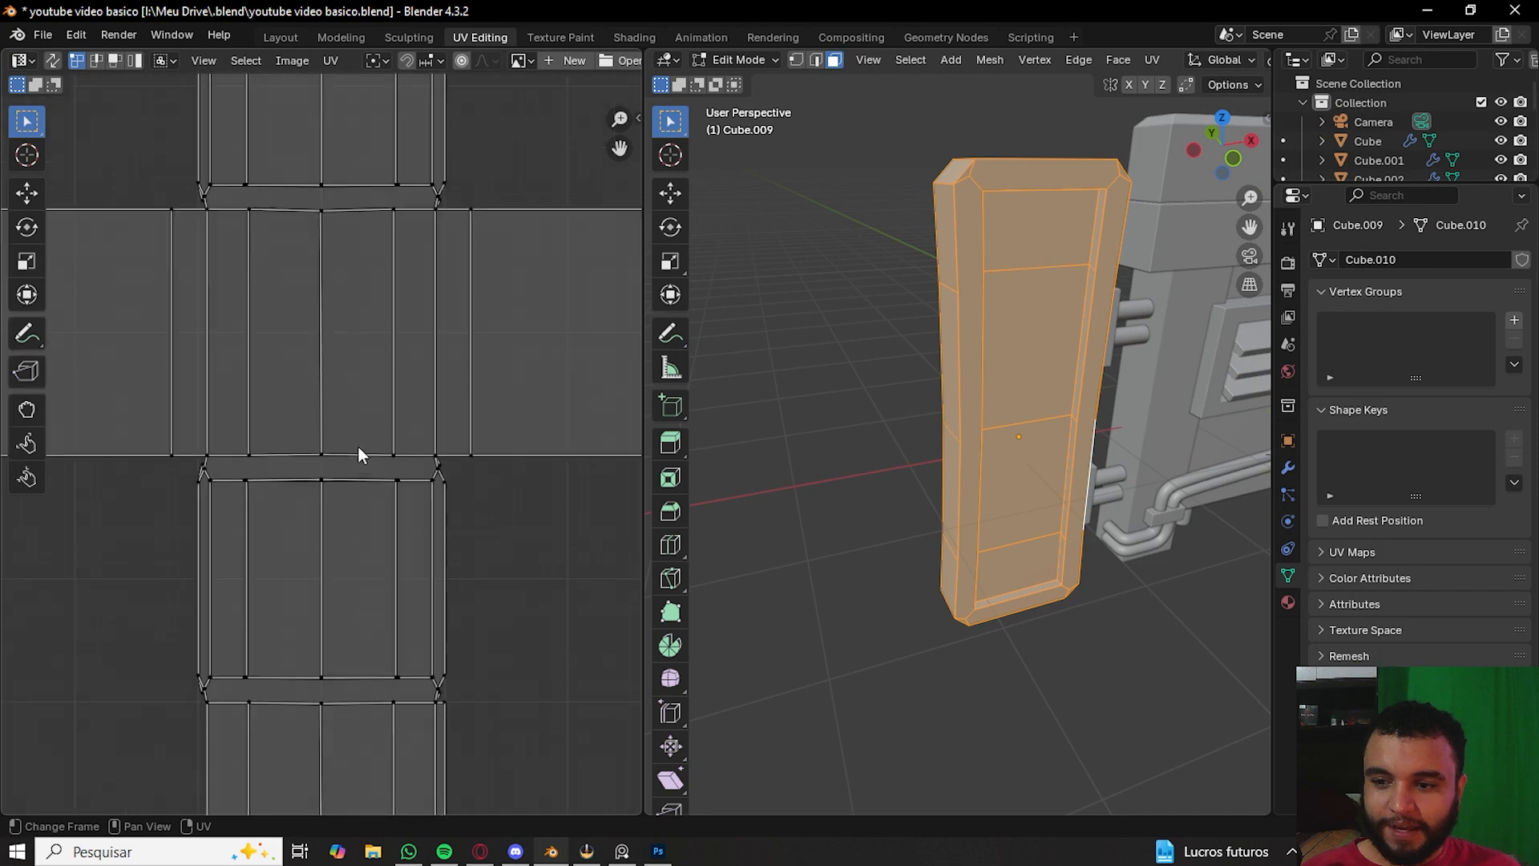
scroll(433, 463, down, 3)
scroll(393, 463, up, 2)
scroll(359, 471, up, 4)
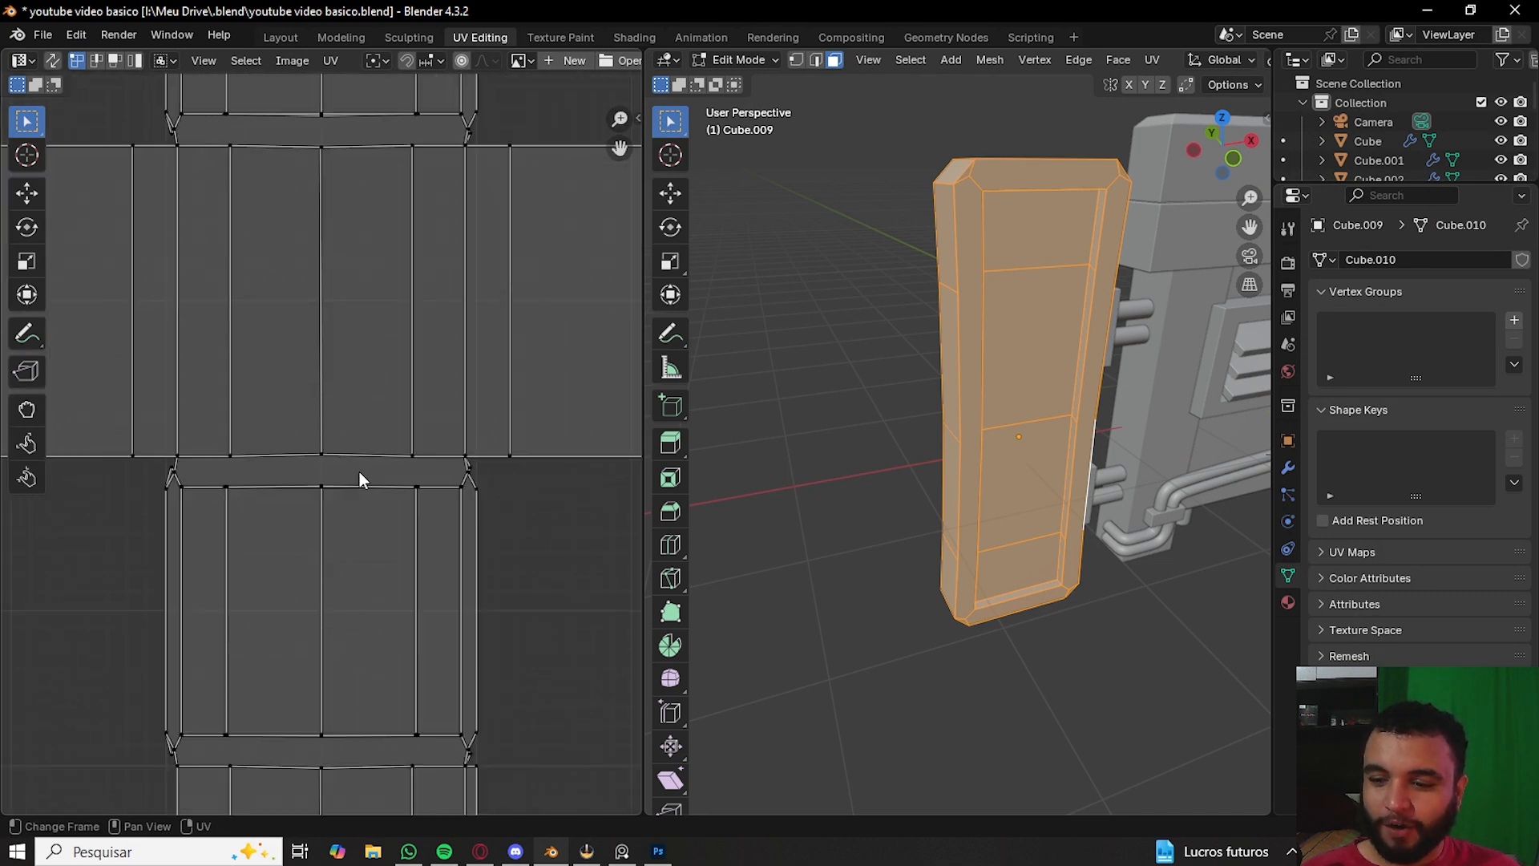
scroll(502, 522, up, 2)
middle_drag(502, 522, 464, 519)
scroll(368, 313, down, 8)
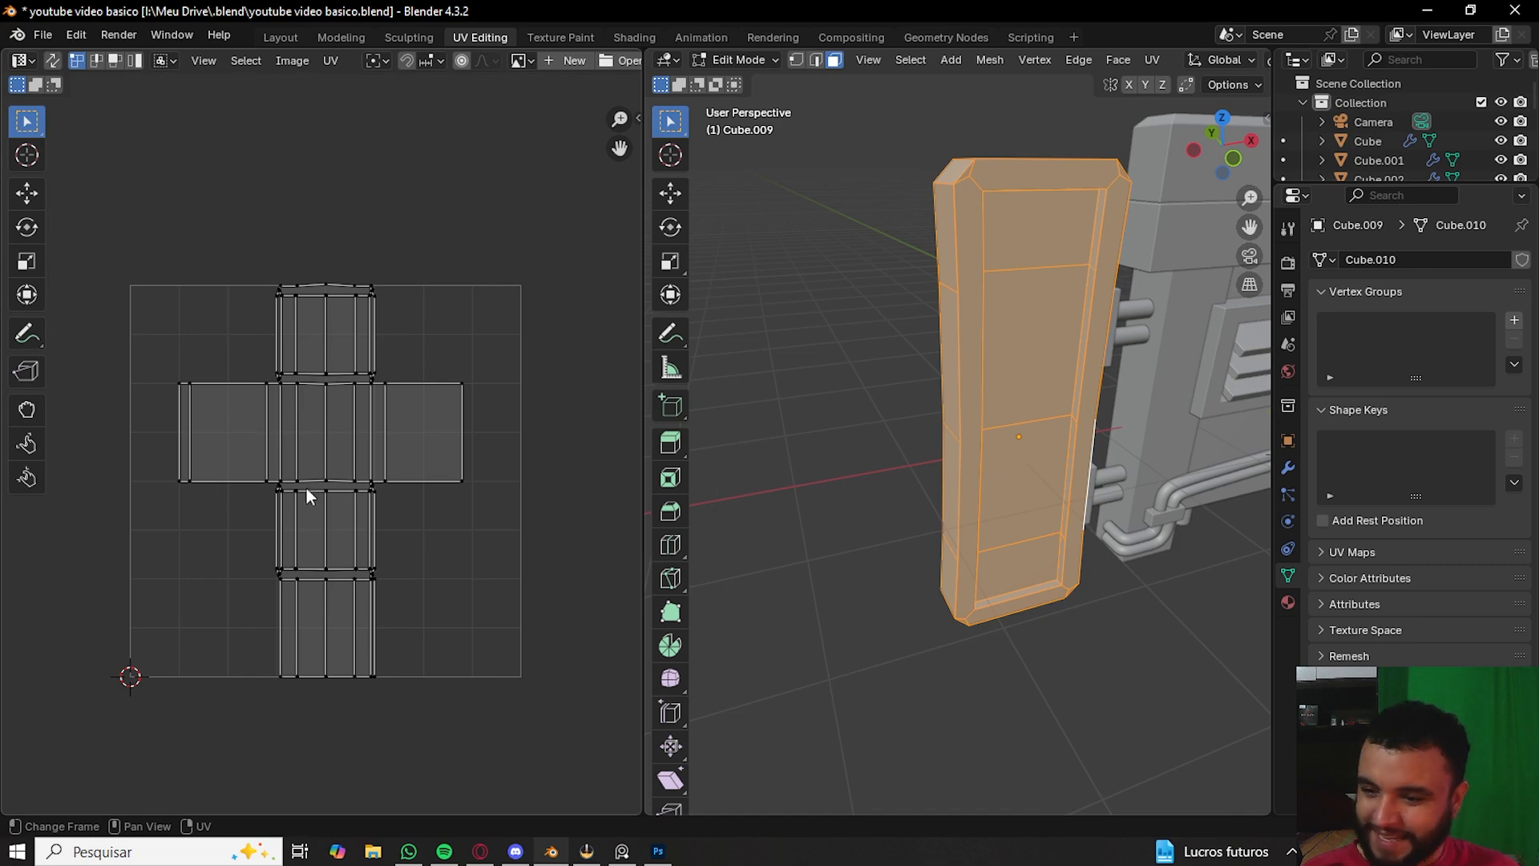
- Return to the Layout workspace and select the checker-textured cube
click(281, 37)
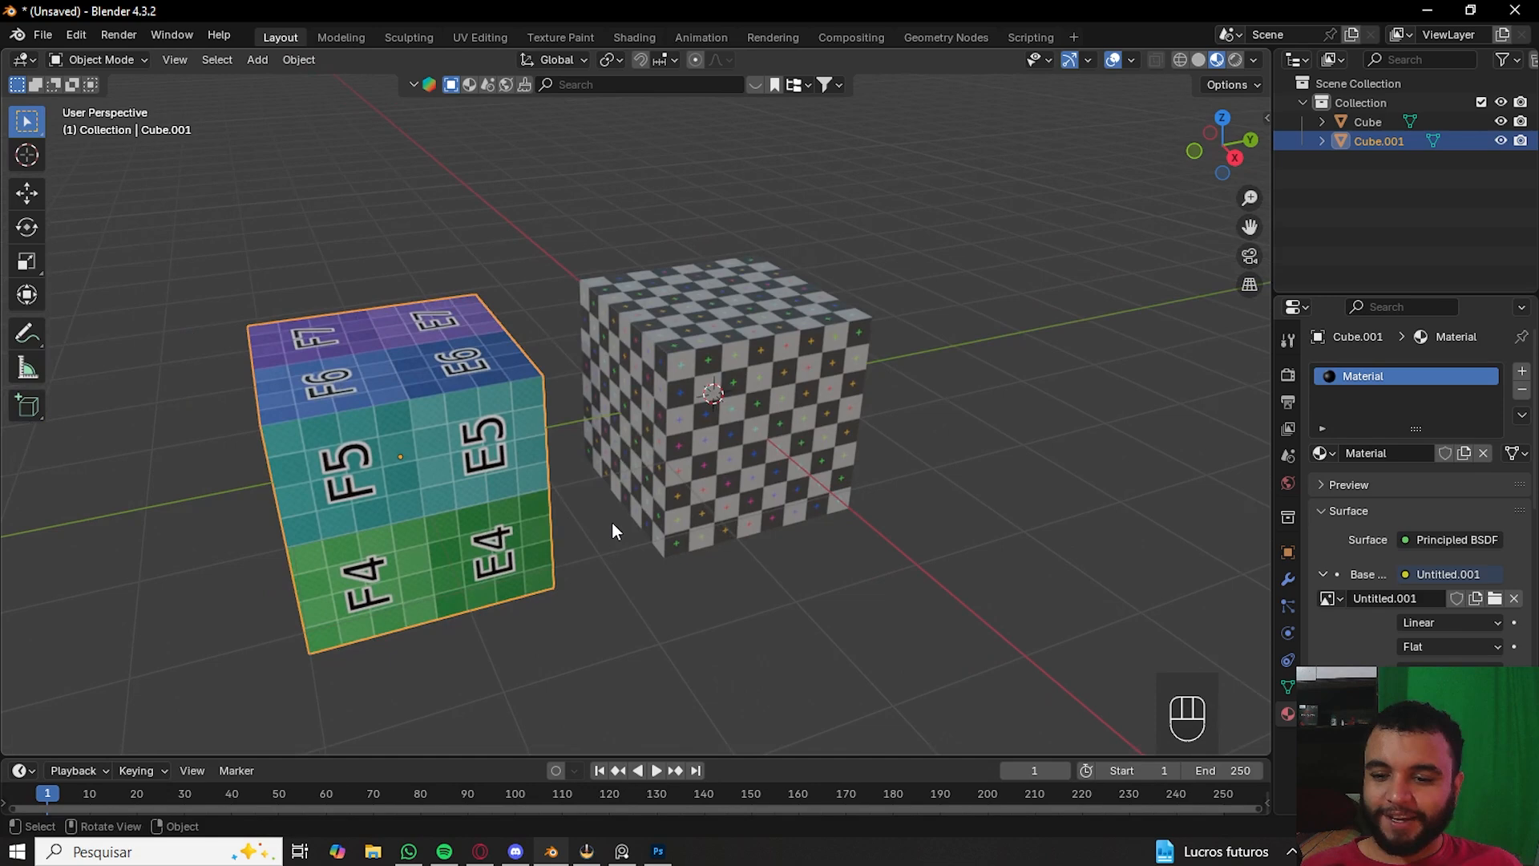
middle_drag(613, 522, 881, 485)
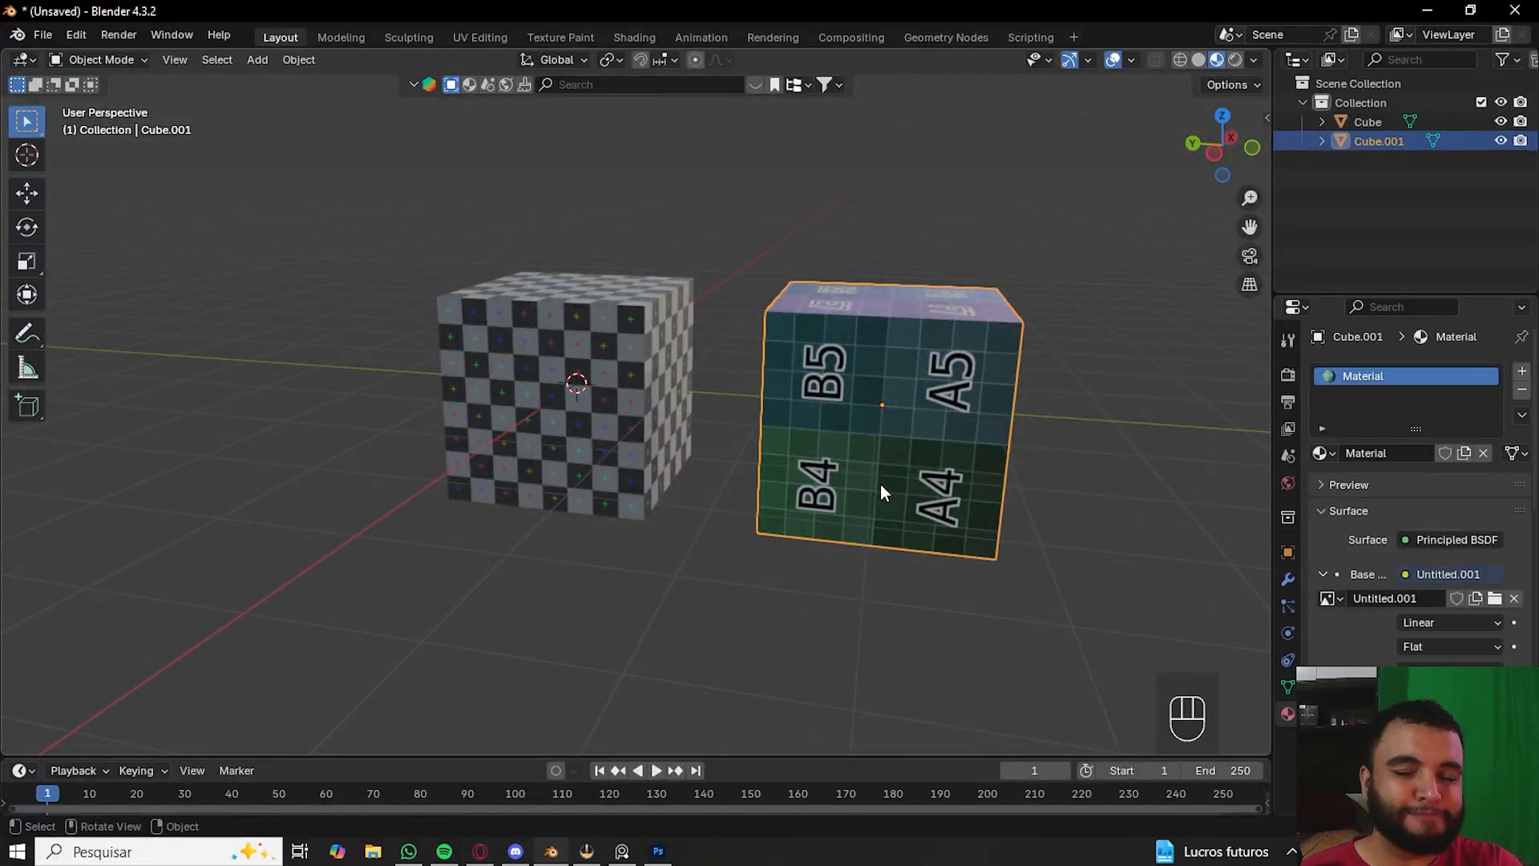
scroll(881, 484, up, 4)
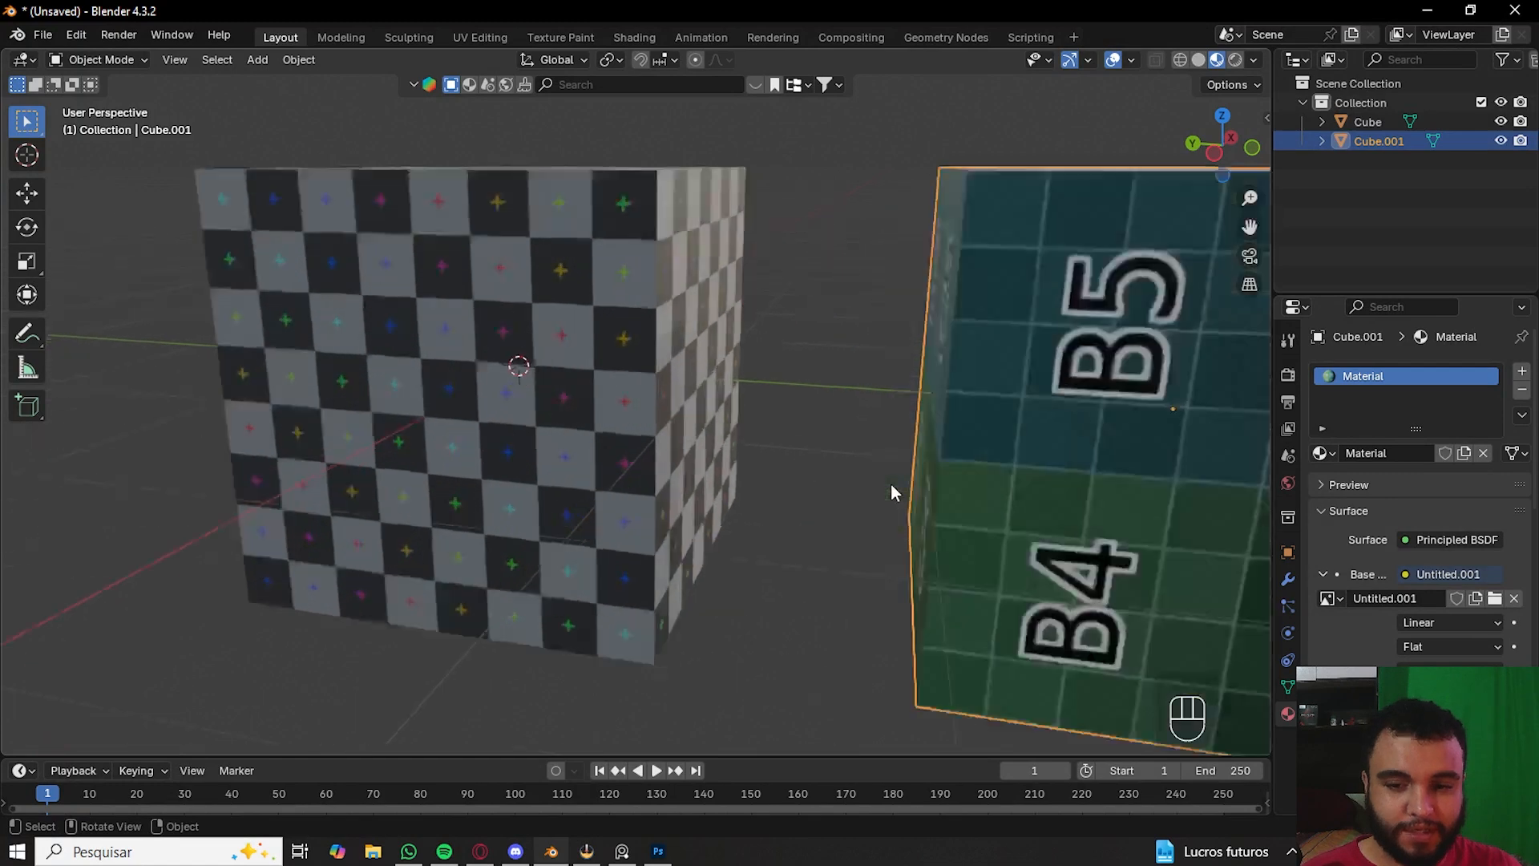
middle_drag(800, 436, 420, 439)
click(810, 389)
scroll(816, 396, down, 4)
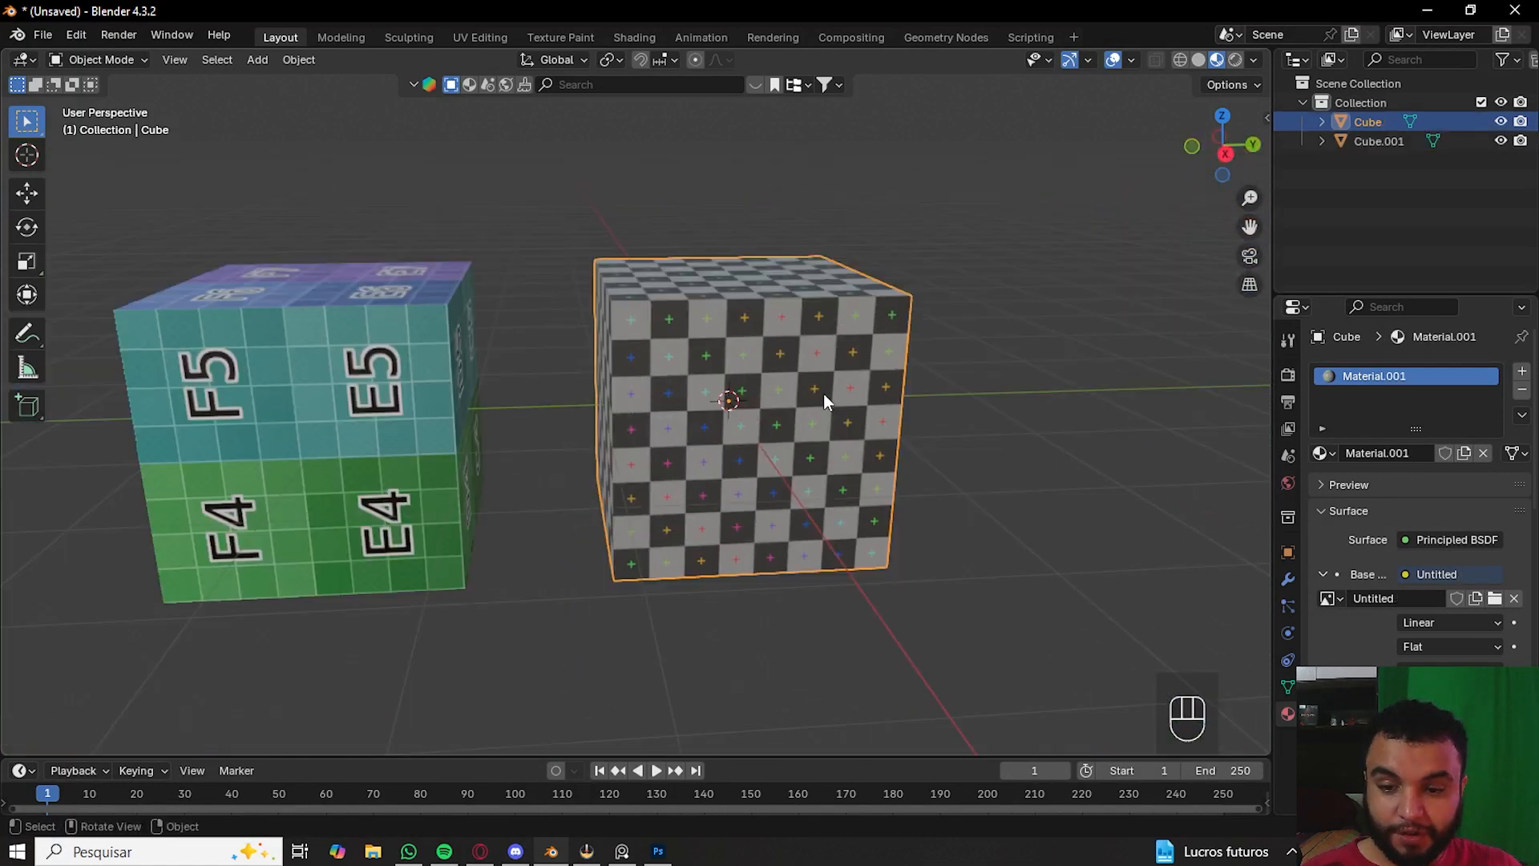
- Select the colour-grid textured cube instead, cancelling an accidental move
key(g)
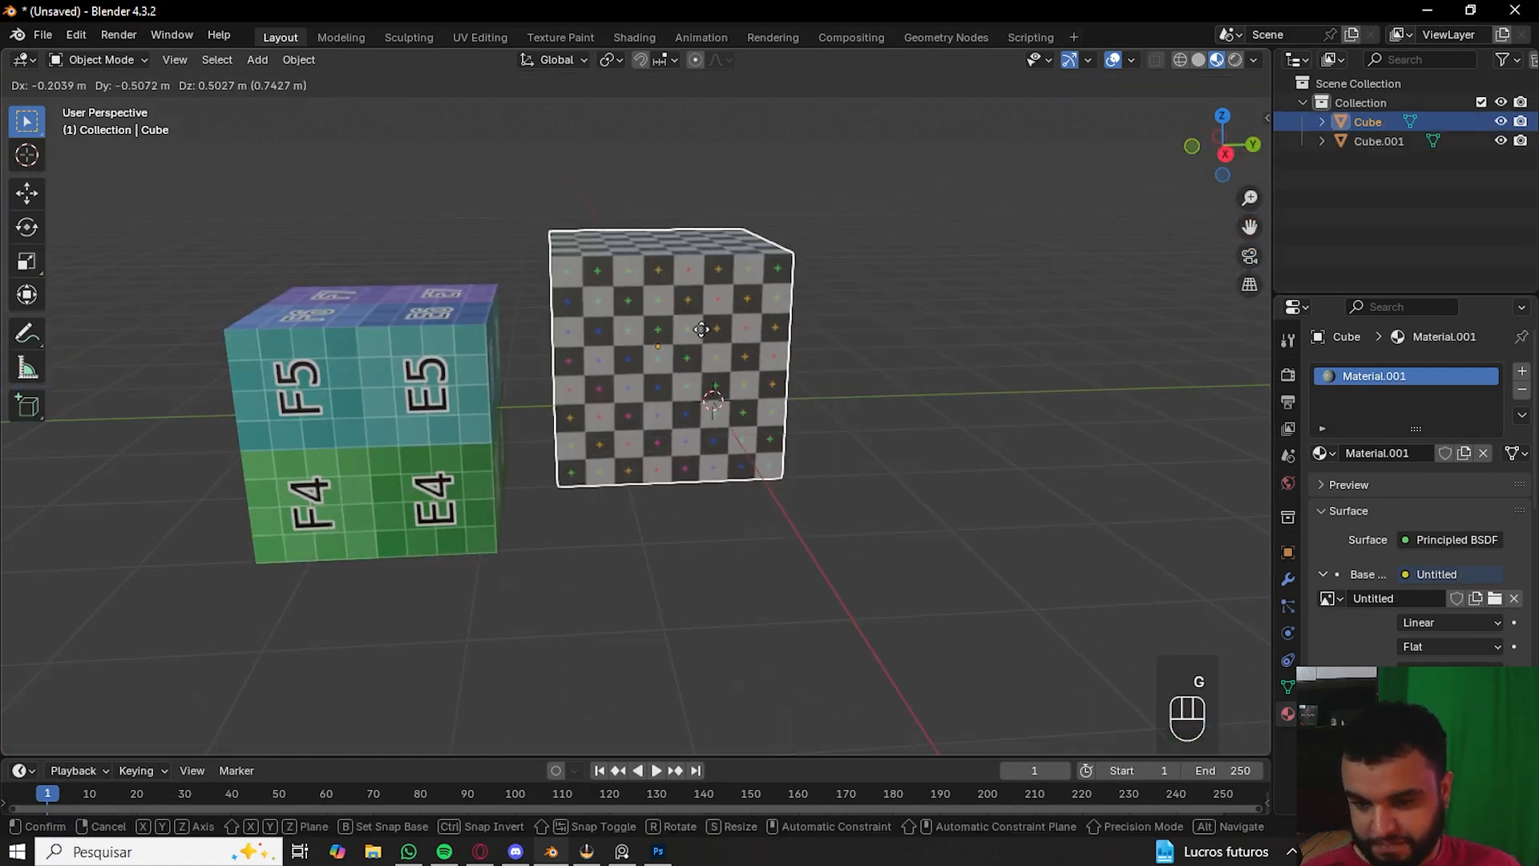
right_click(864, 377)
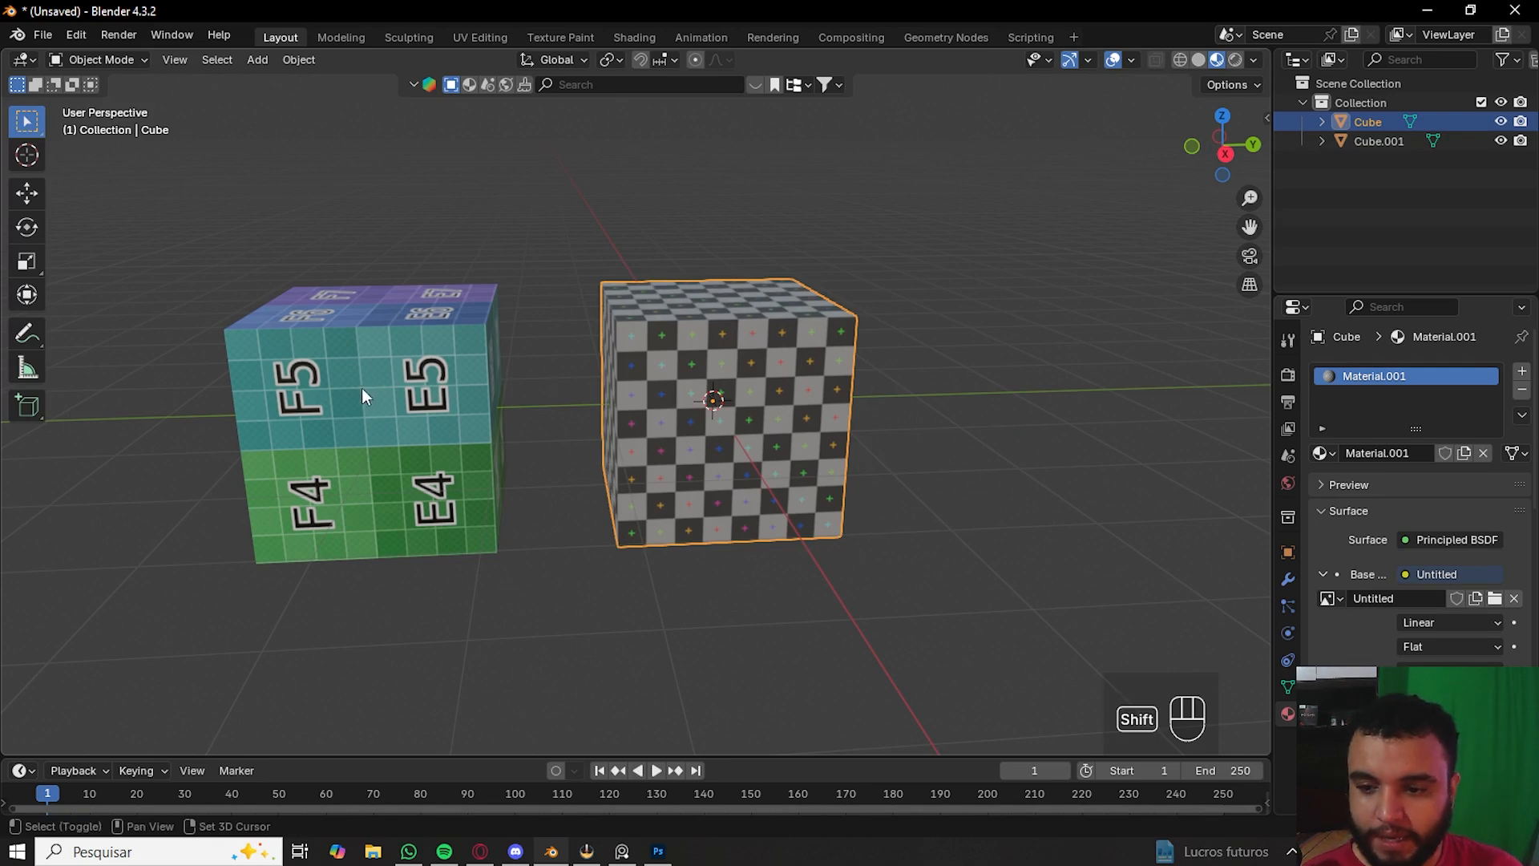
shift+middle_drag(370, 395, 639, 407)
click(459, 402)
- Open the colour-grid cube in the Texture Paint workspace, then in UV Editing
scroll(638, 407, up, 3)
click(571, 38)
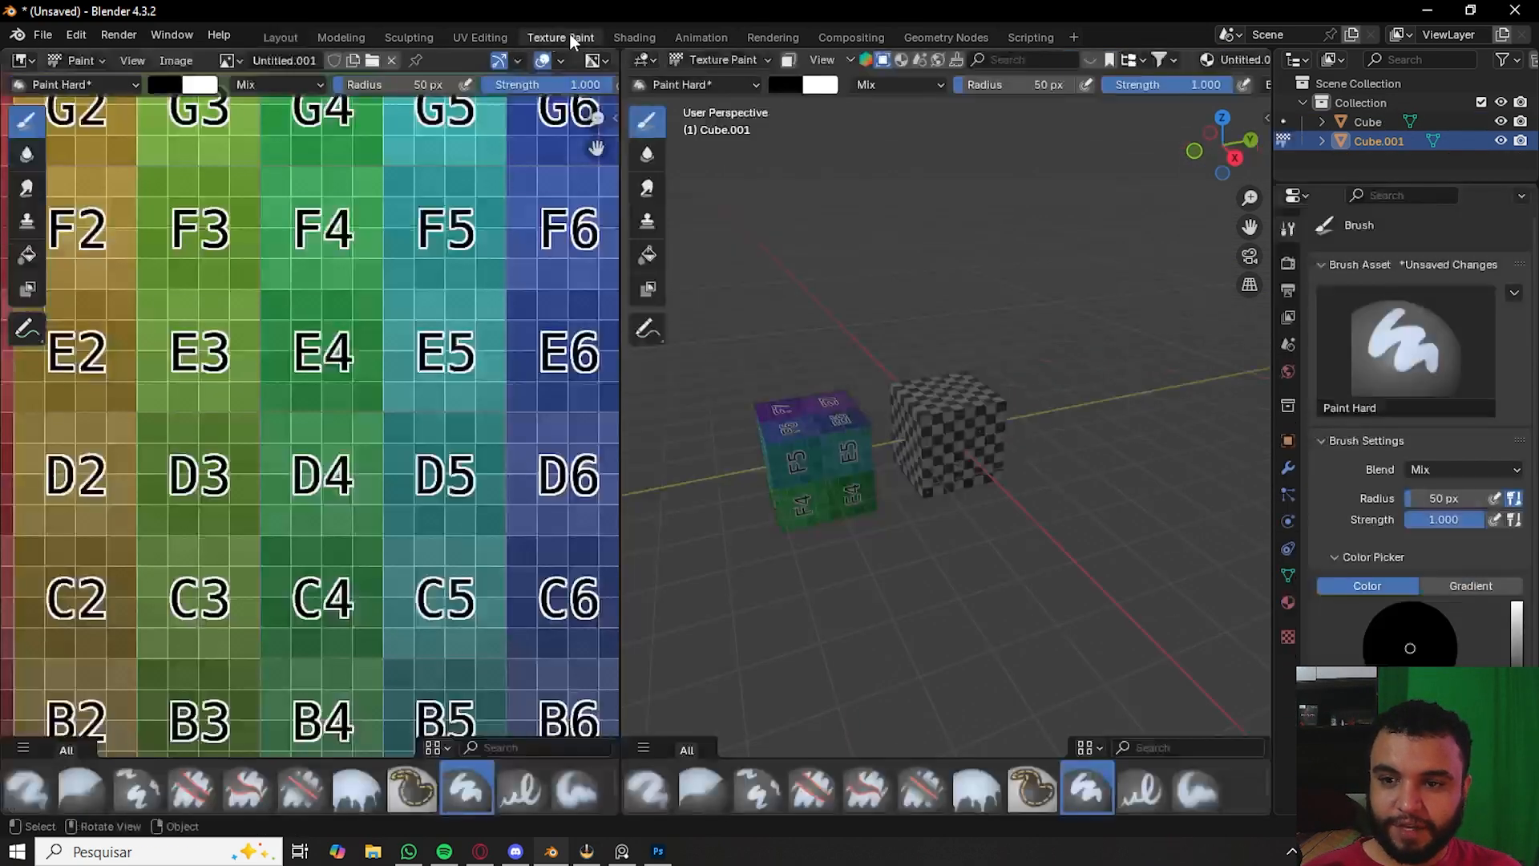
click(502, 37)
scroll(481, 361, up, 3)
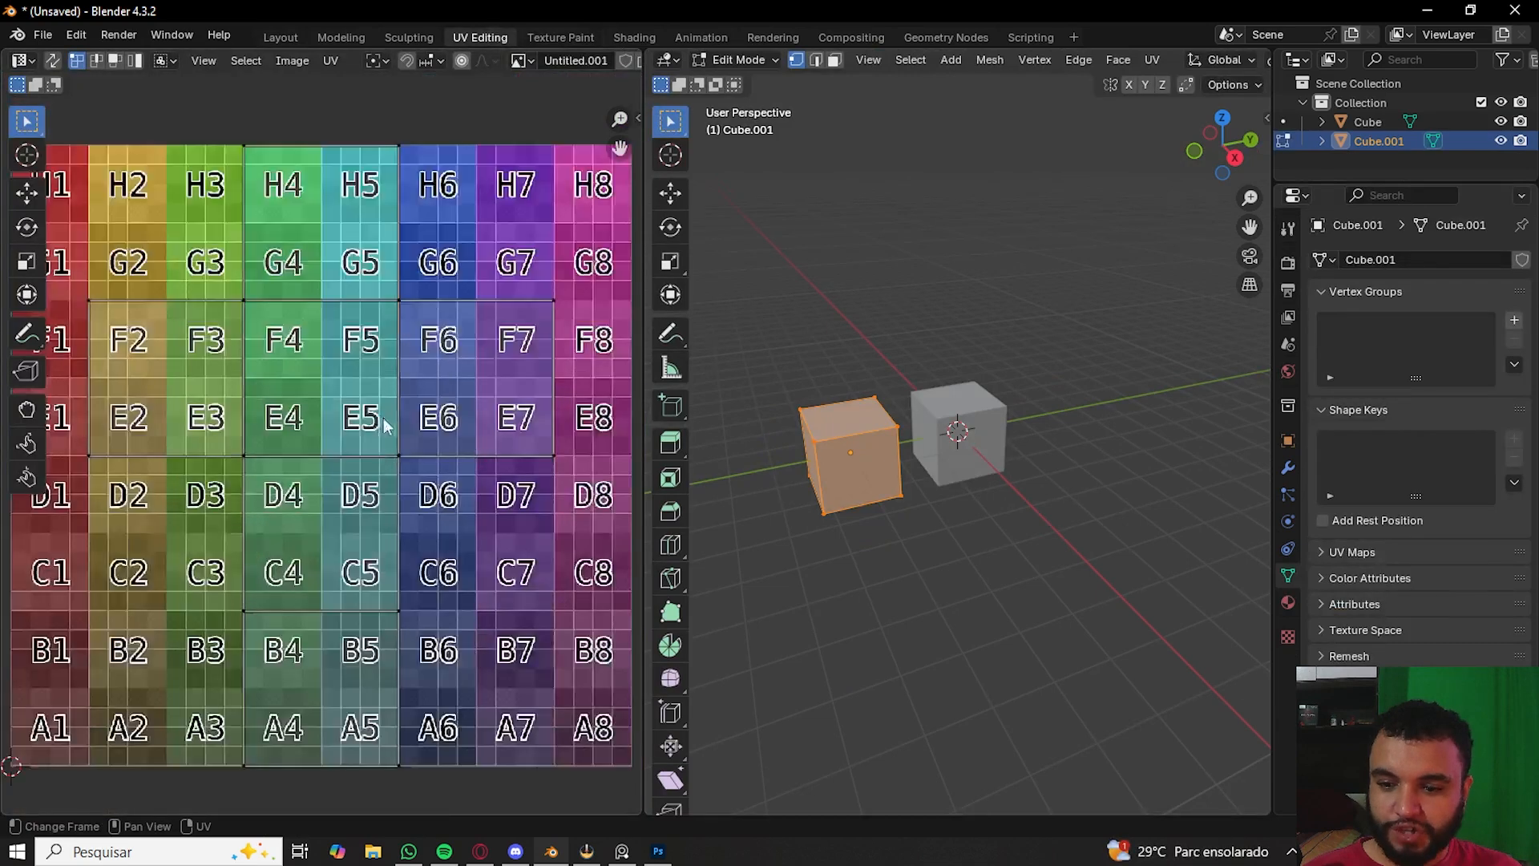
- Examine the grid cube's UV layout over its texture and leave Edit Mode
scroll(401, 425, down, 2)
scroll(401, 425, up, 2)
shift+middle_drag(338, 367, 417, 415)
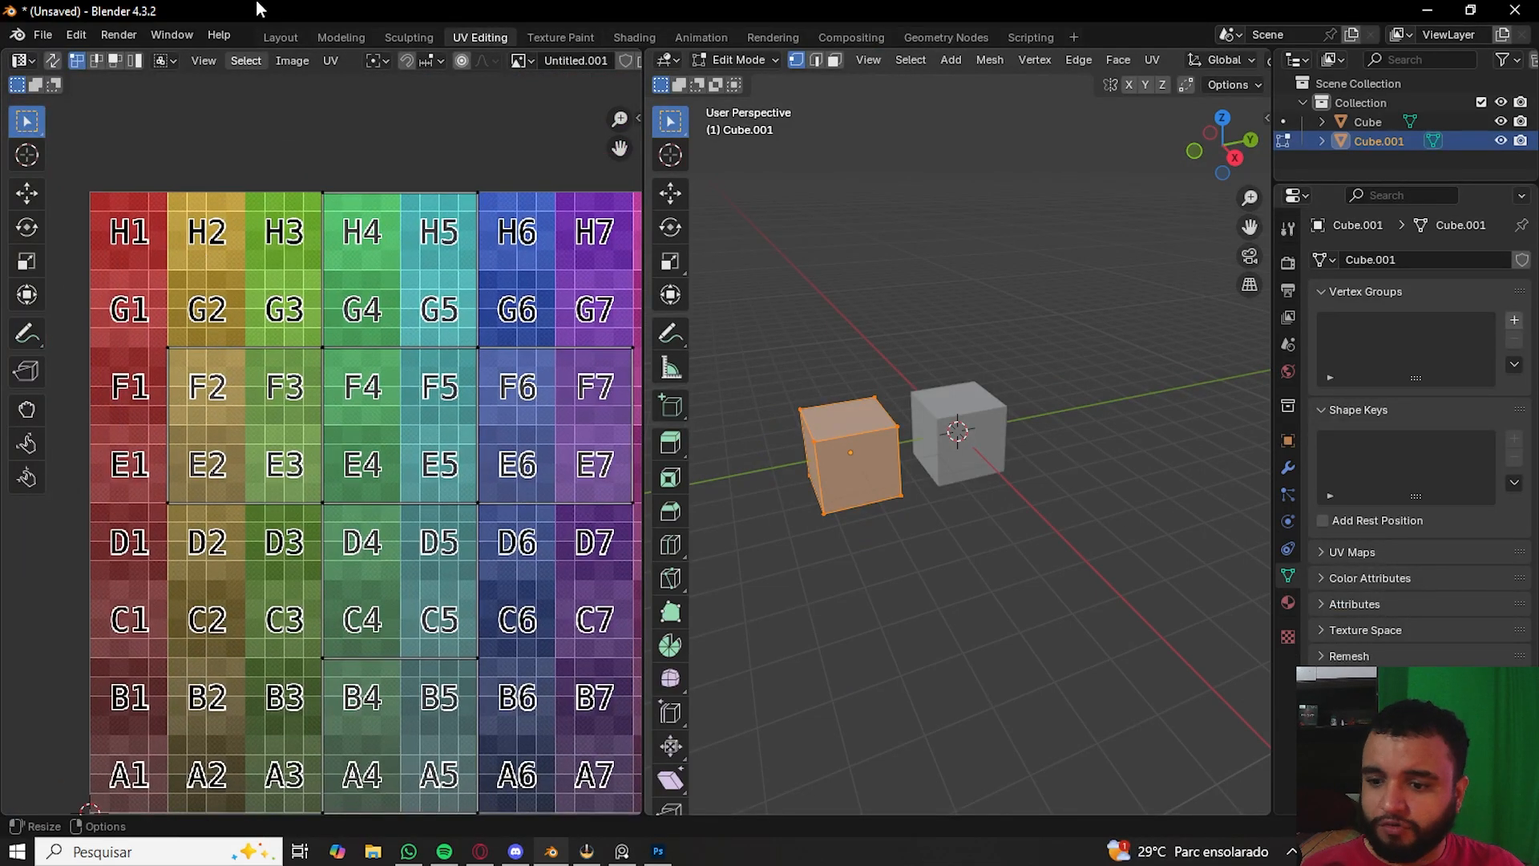
scroll(251, 448, down, 2)
key(Tab)
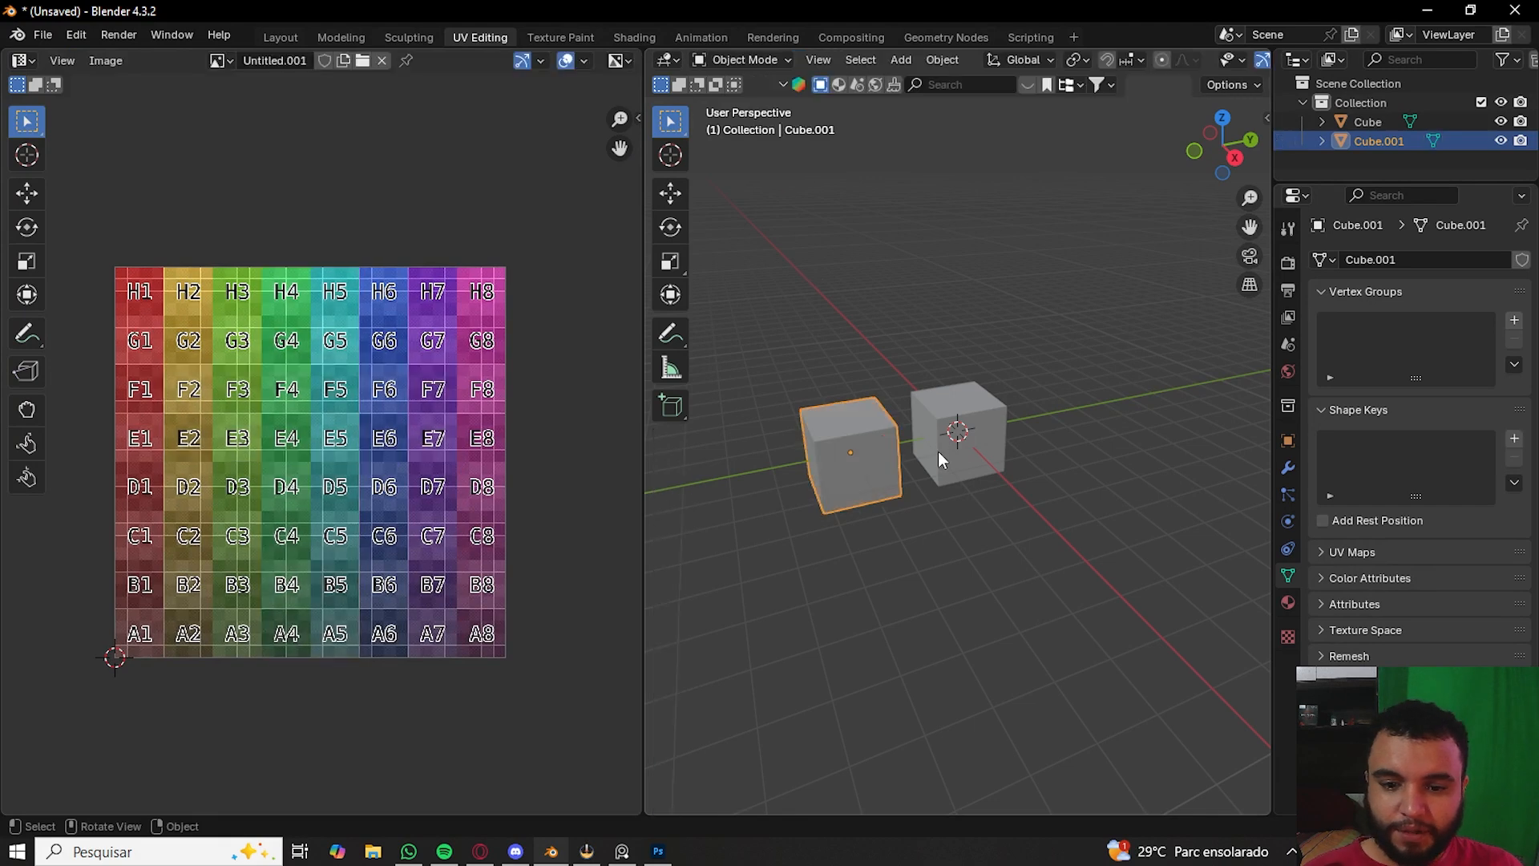
- Select the checker-textured cube, select all its UVs in Edit Mode and move the whole layout upward over the texture
click(948, 431)
key(Tab)
scroll(321, 369, down, 2)
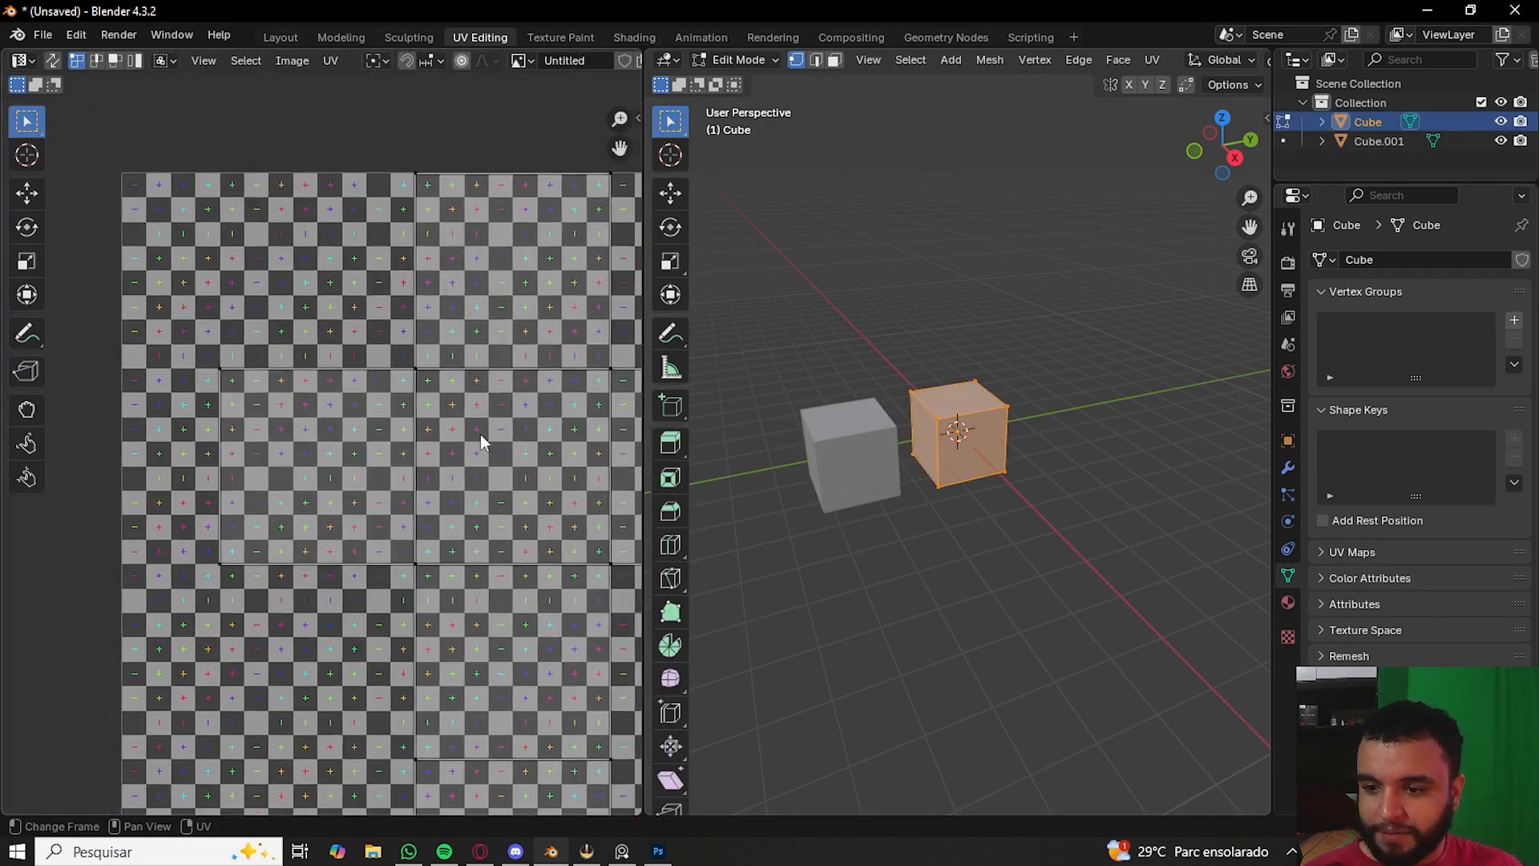
scroll(316, 348, up, 2)
scroll(316, 350, up, 2)
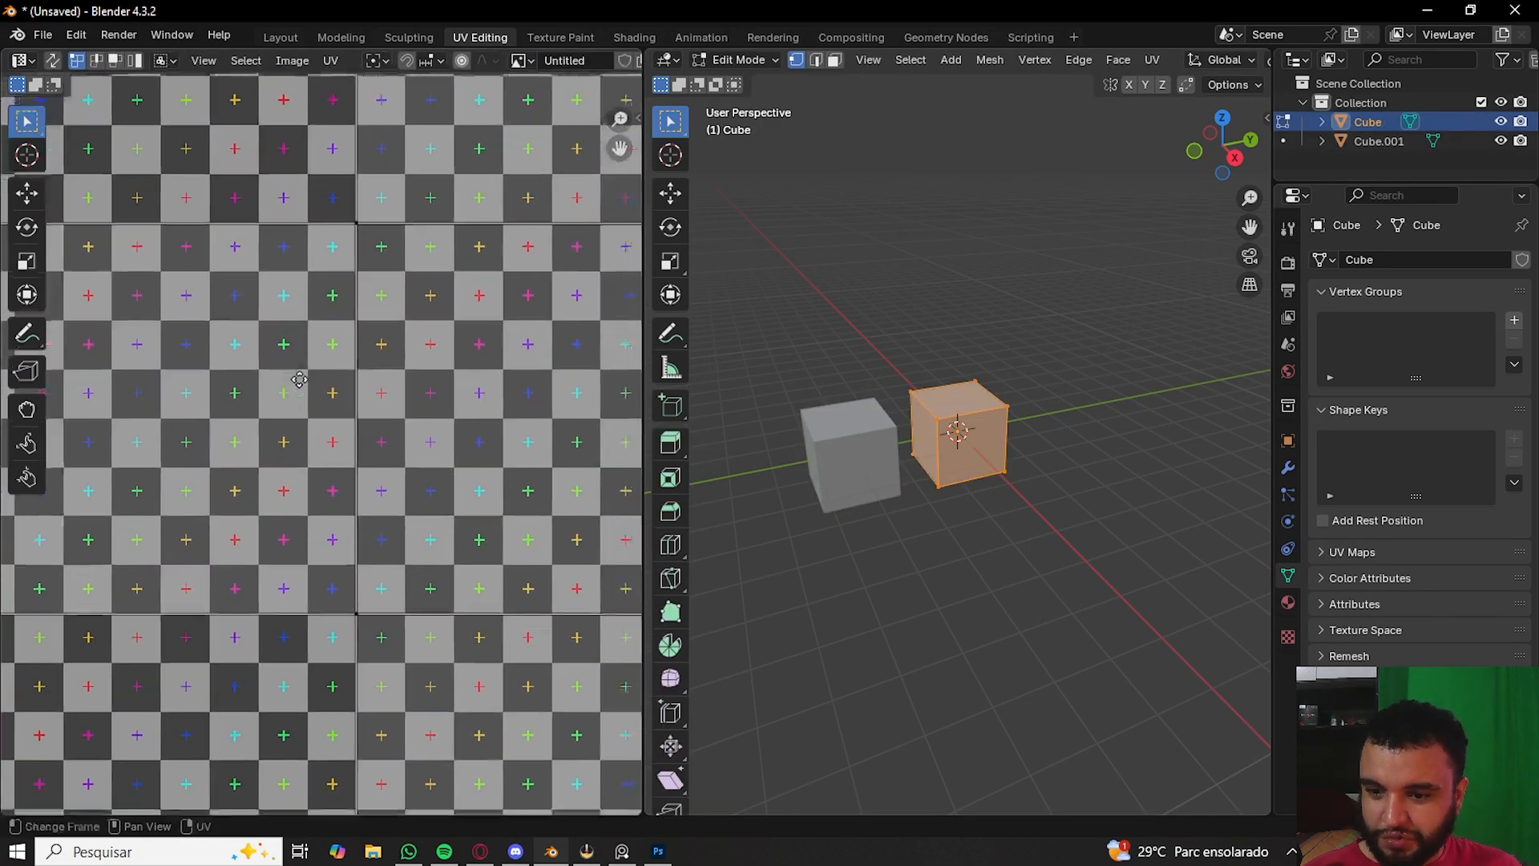
scroll(484, 470, down, 5)
key(a)
scroll(956, 532, up, 3)
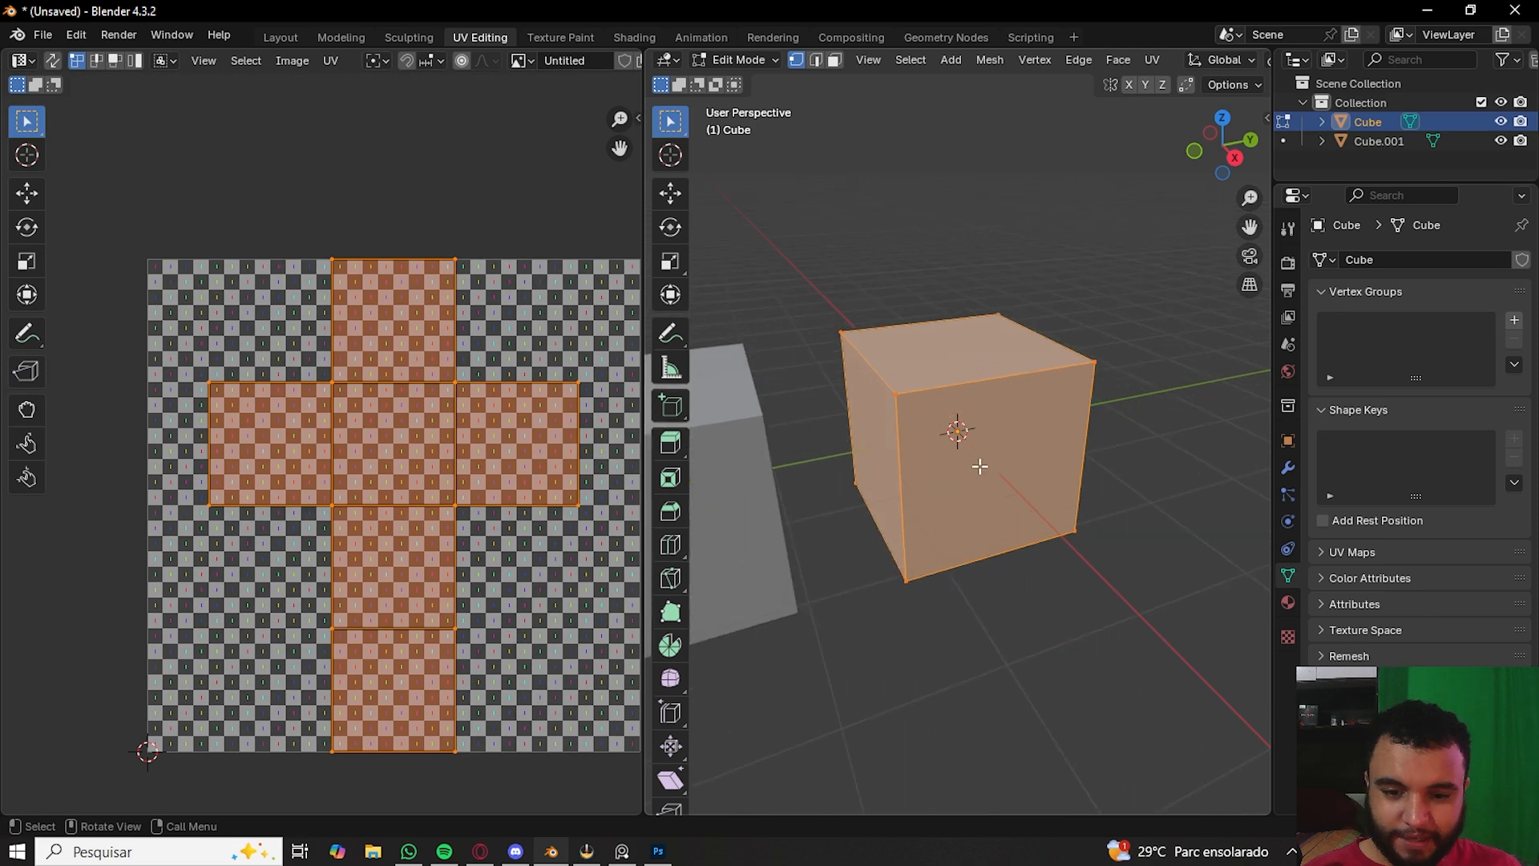
key(g)
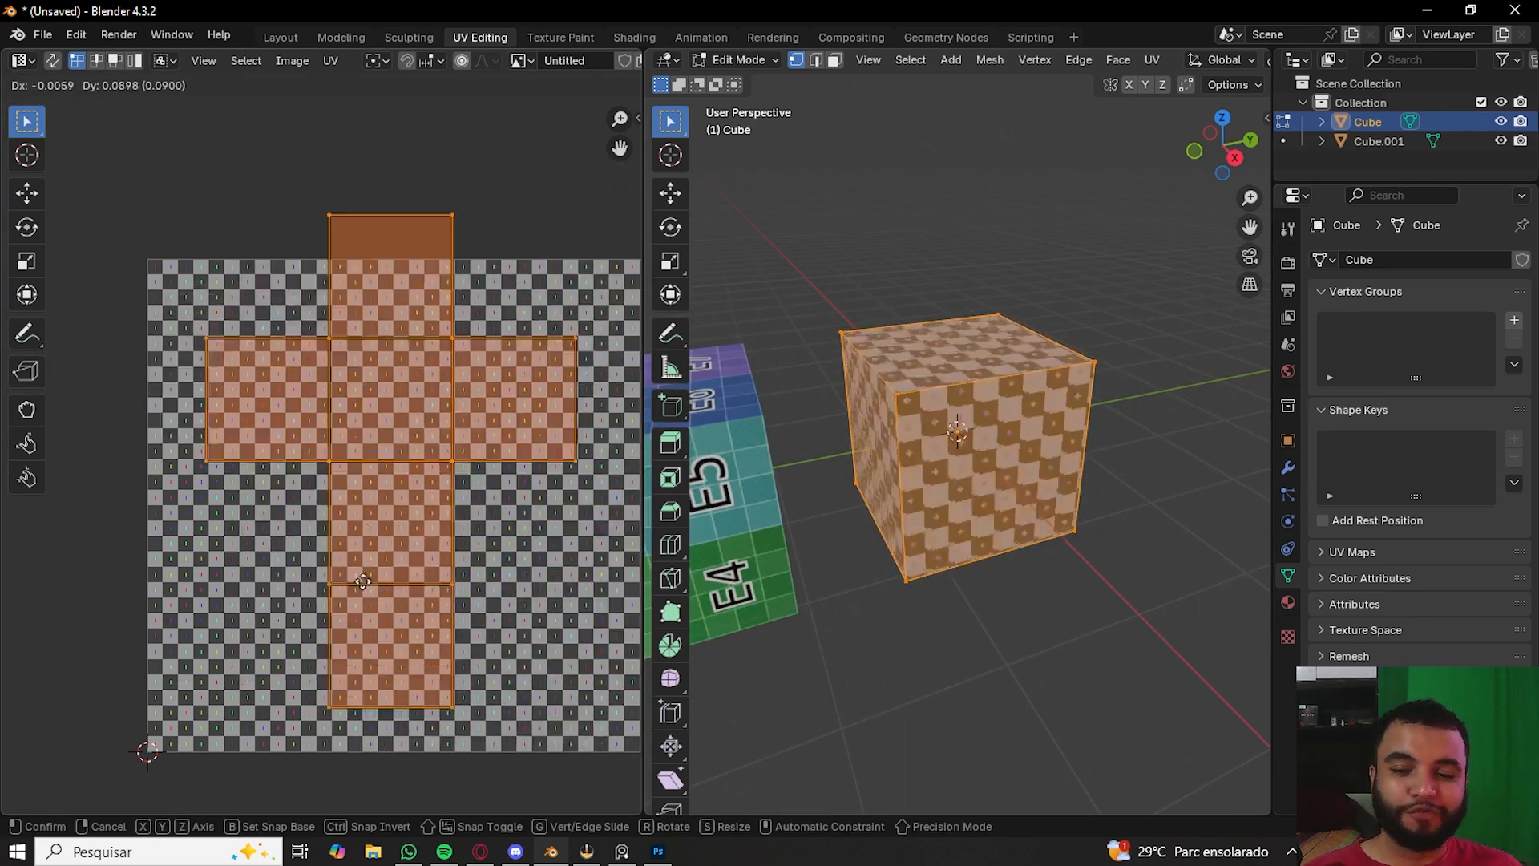
click(435, 373)
key(Tab)
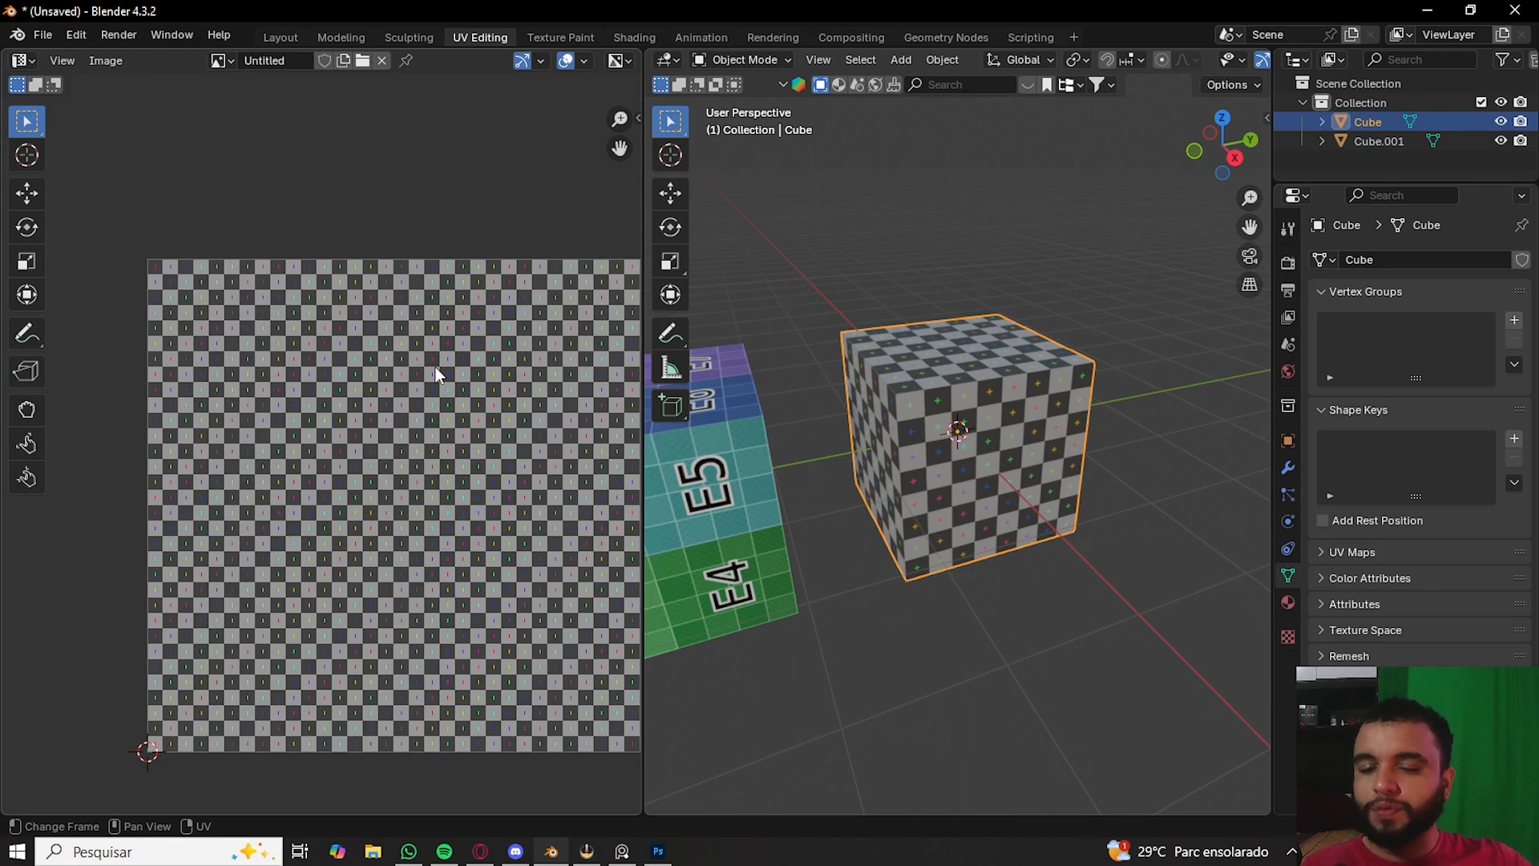
- Re-enter Edit Mode and drag a single UV vertex to distort the checker pattern on the cube
scroll(436, 367, up, 5)
scroll(435, 368, down, 7)
key(Tab)
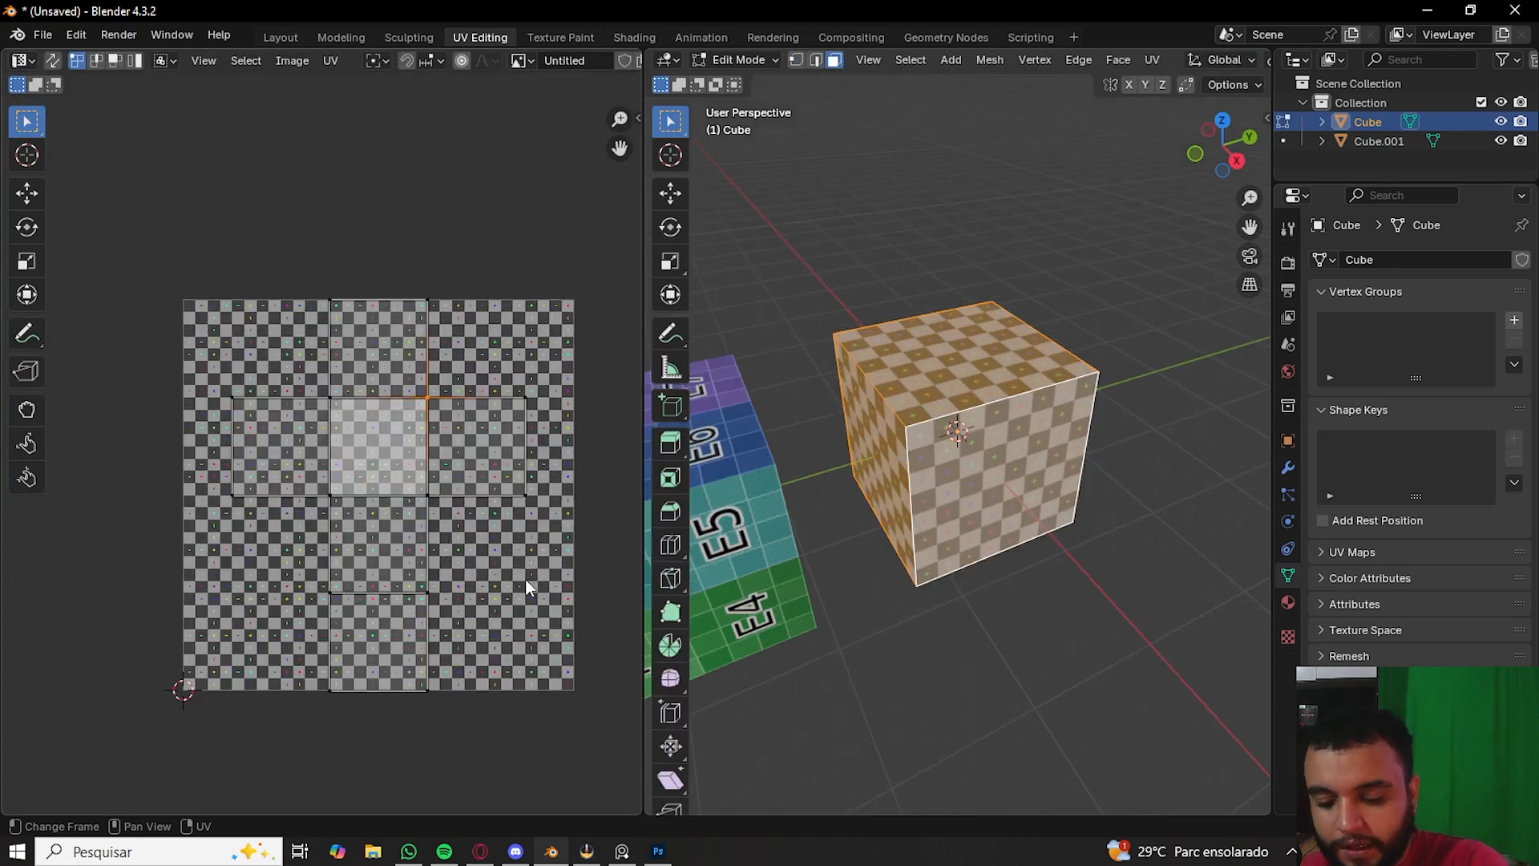
scroll(465, 580, up, 7)
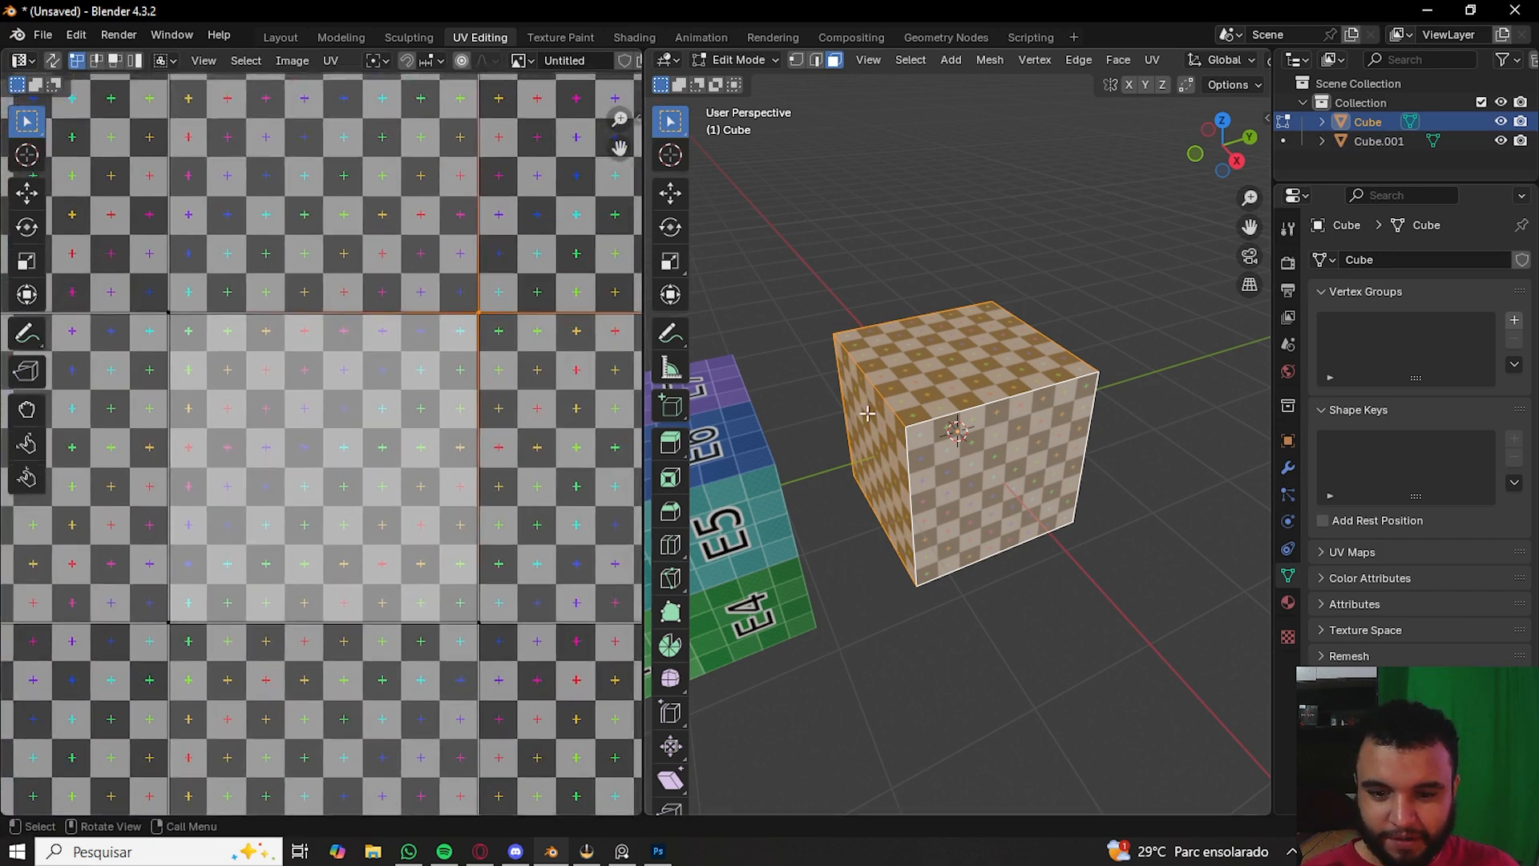
scroll(494, 441, down, 3)
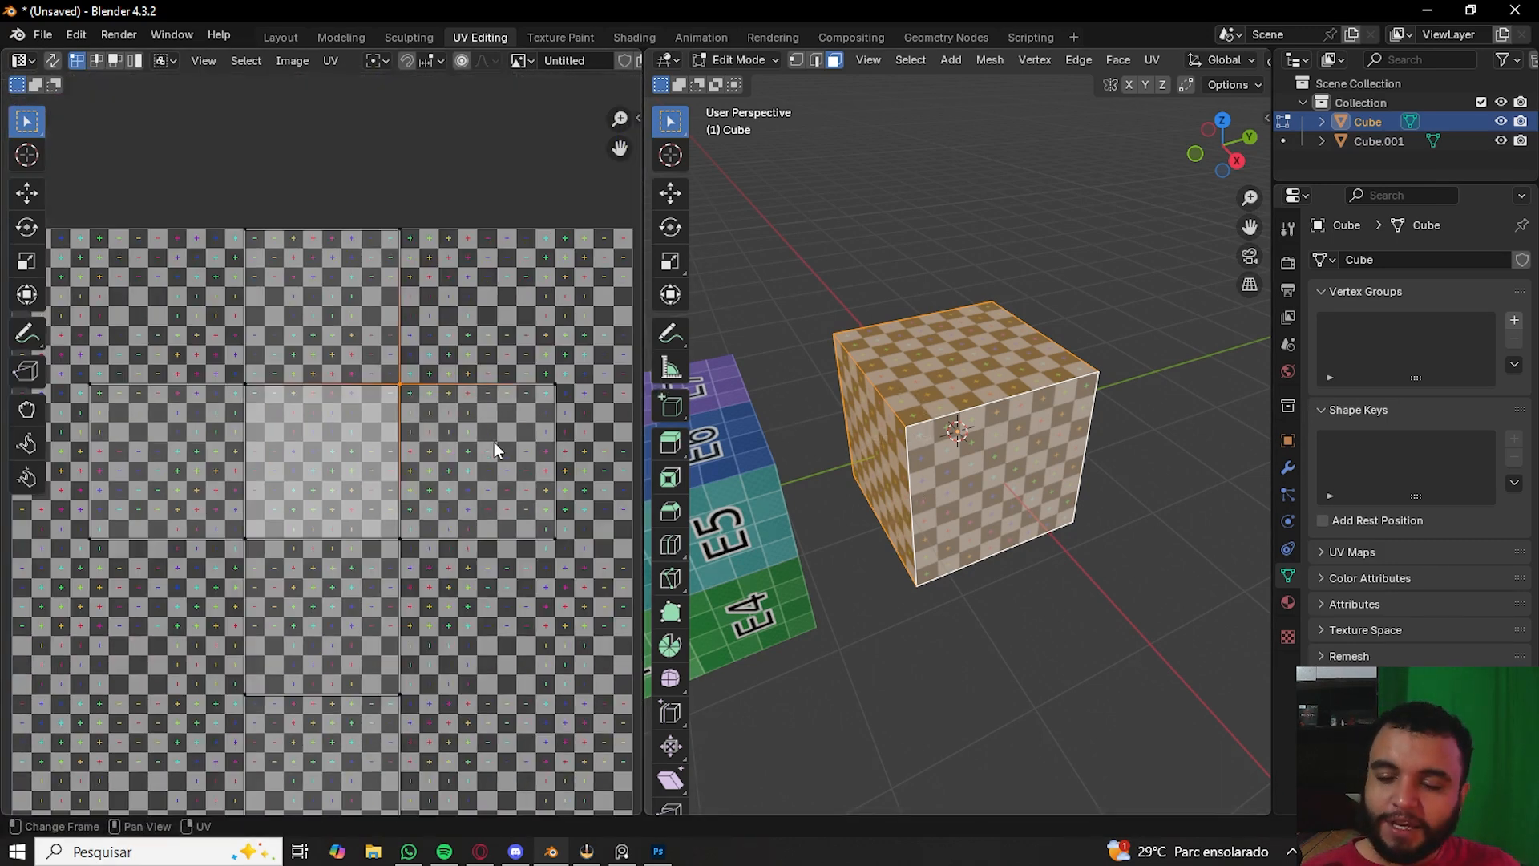
key(g)
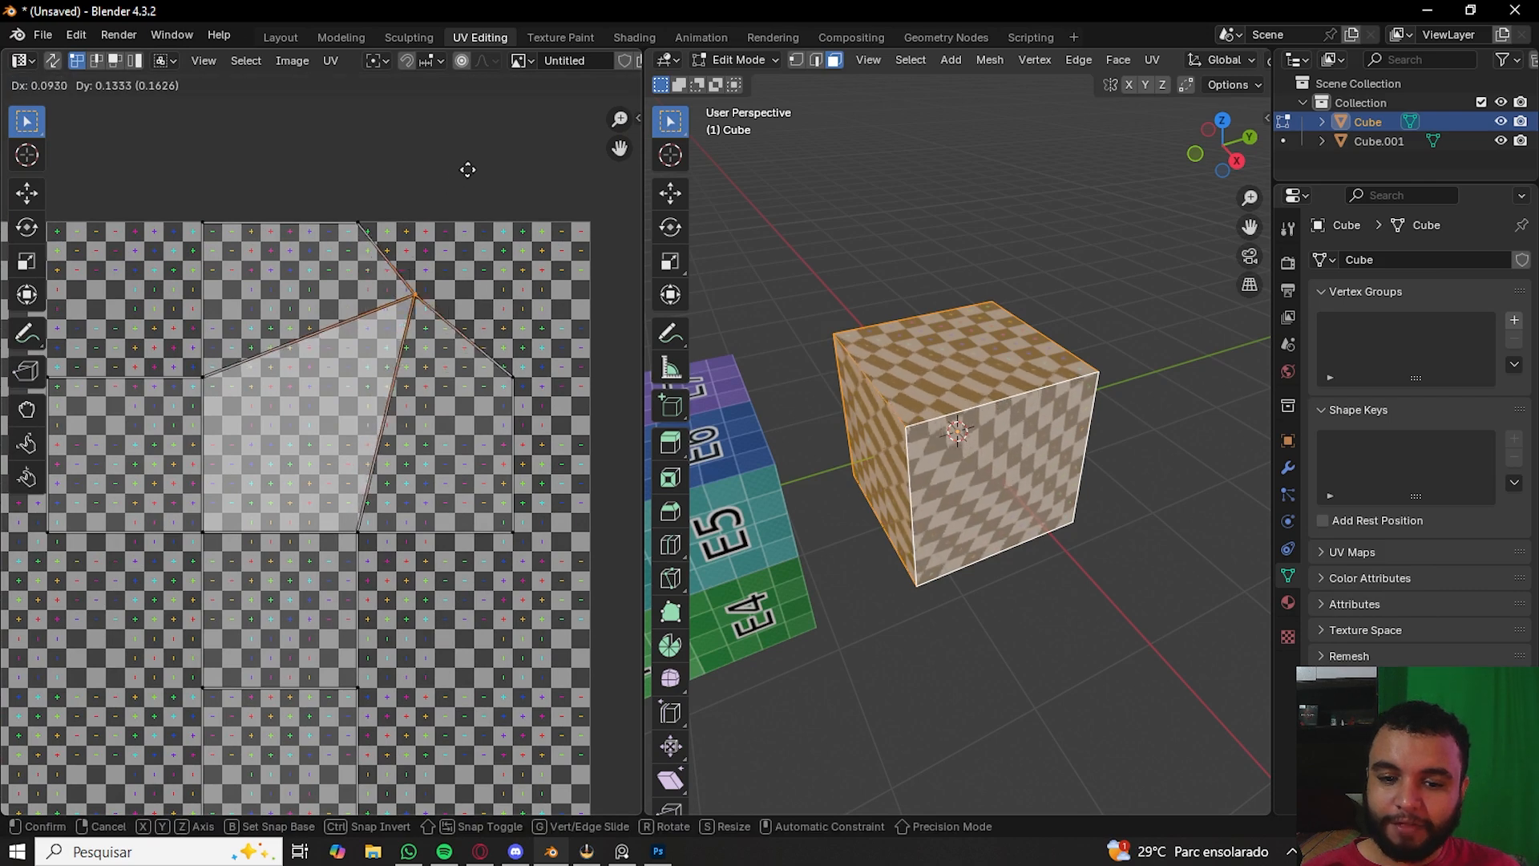
click(492, 289)
- Select all of the cube's UVs and scale the whole layout down in the UV editor
key(Tab)
middle_drag(940, 600, 927, 418)
key(Tab)
scroll(393, 542, down, 4)
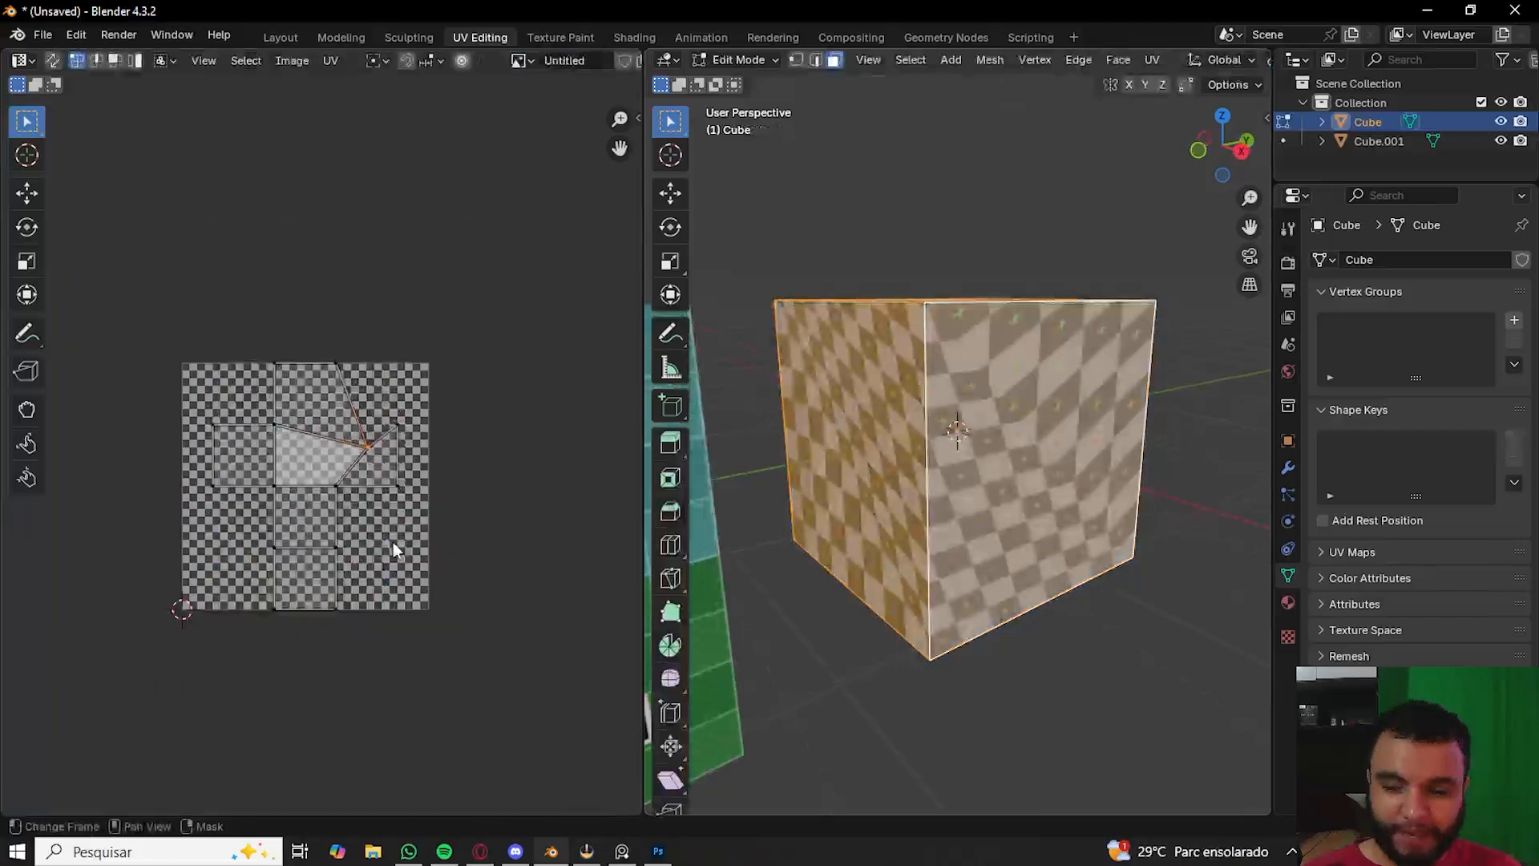
key(a)
key(s)
click(304, 540)
- Select and move two groups of UV vertices to stretch the checker texture on the cube
drag(220, 468, 282, 519)
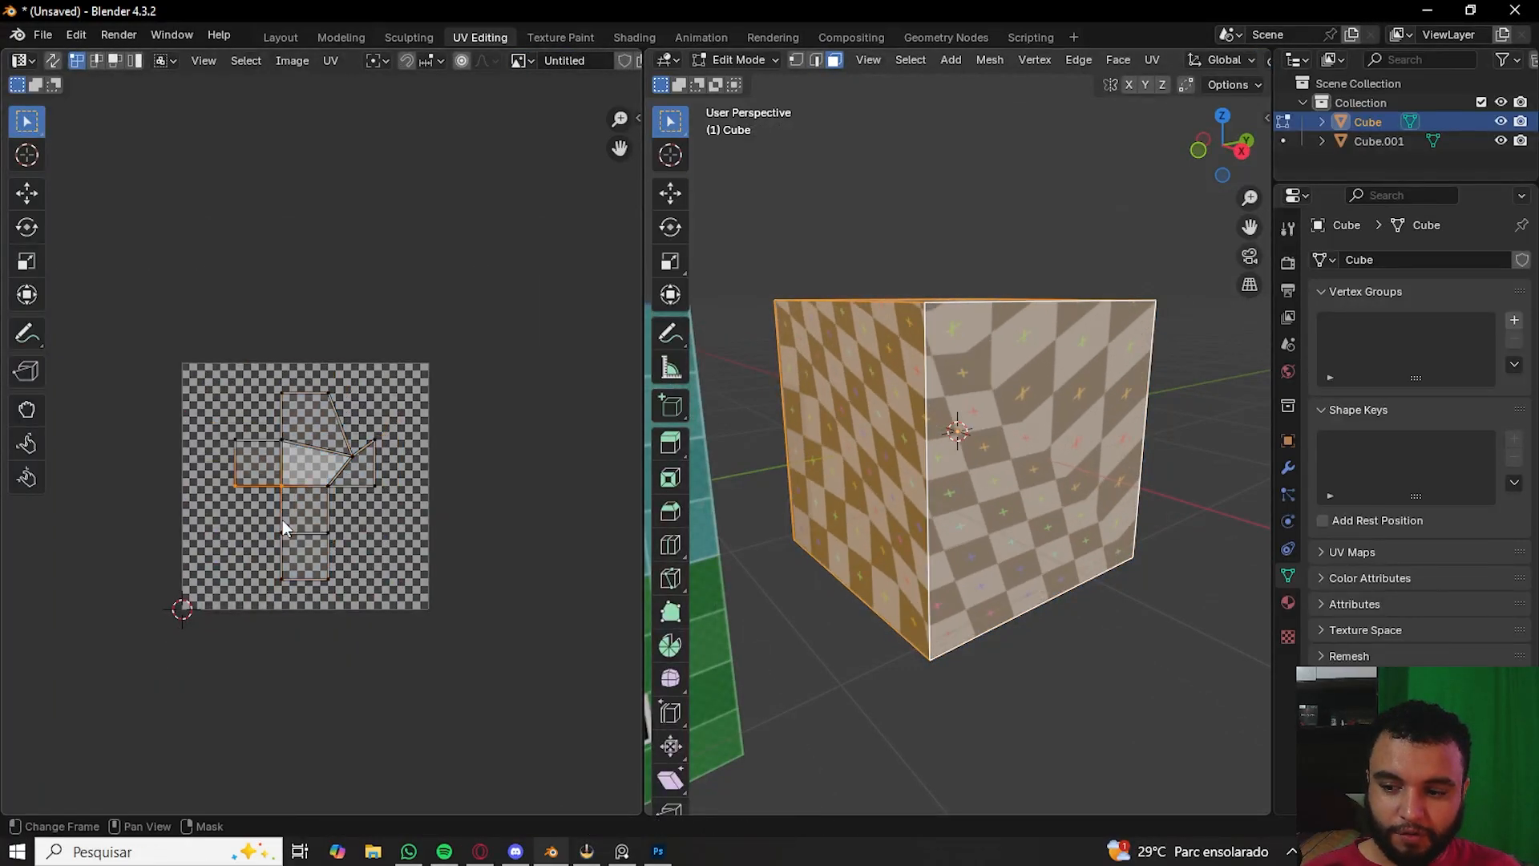
key(g)
click(209, 503)
drag(308, 373, 344, 467)
key(g)
click(400, 426)
- Select and move further groups of UV vertices to warp the cube's layout even more
drag(128, 390, 303, 543)
key(g)
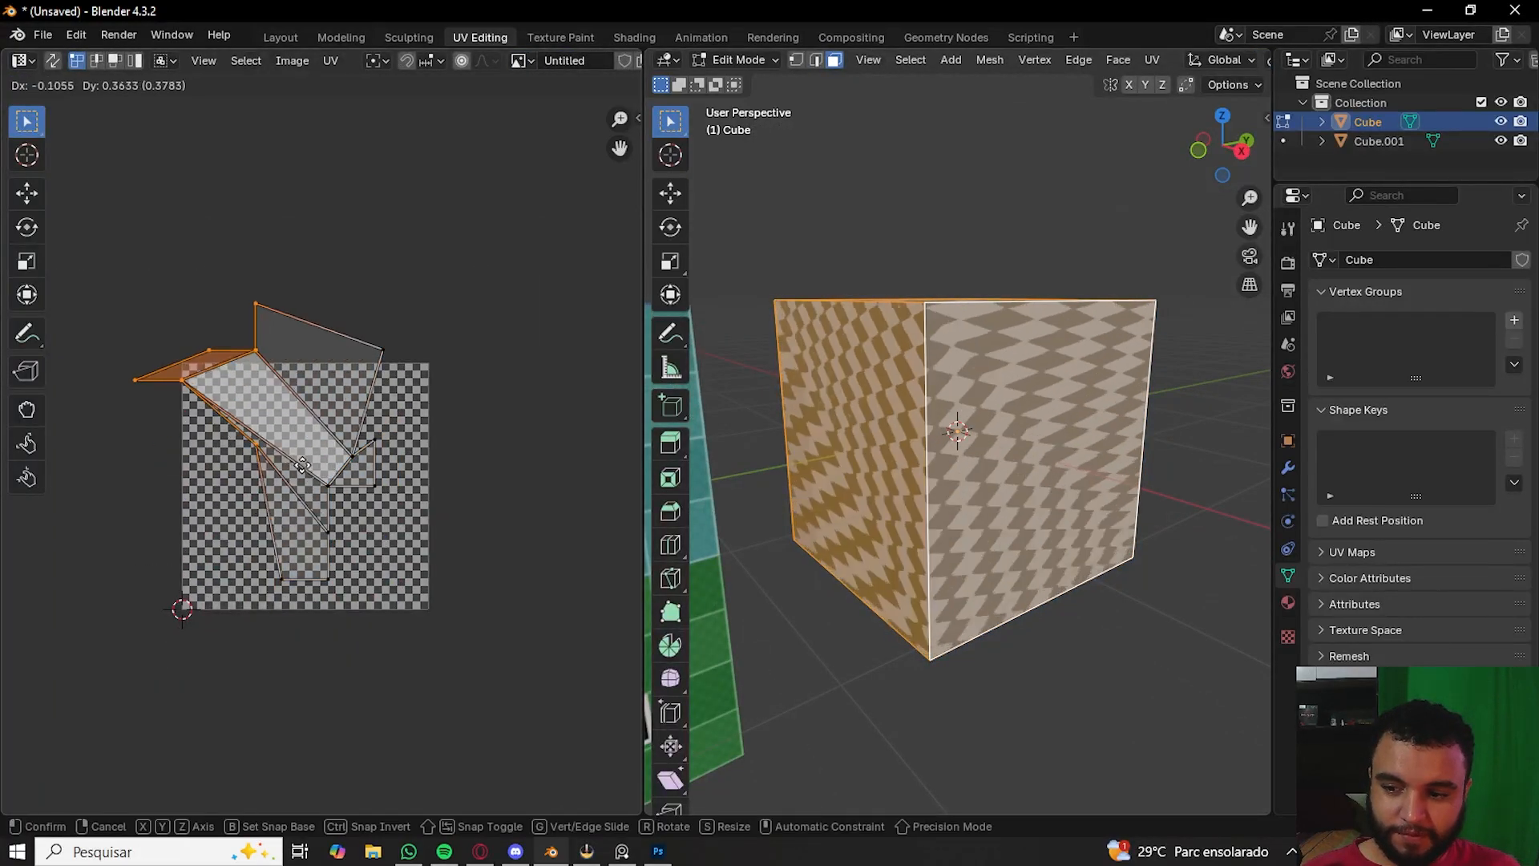
click(276, 455)
drag(156, 339, 230, 396)
key(g)
click(247, 488)
key(g)
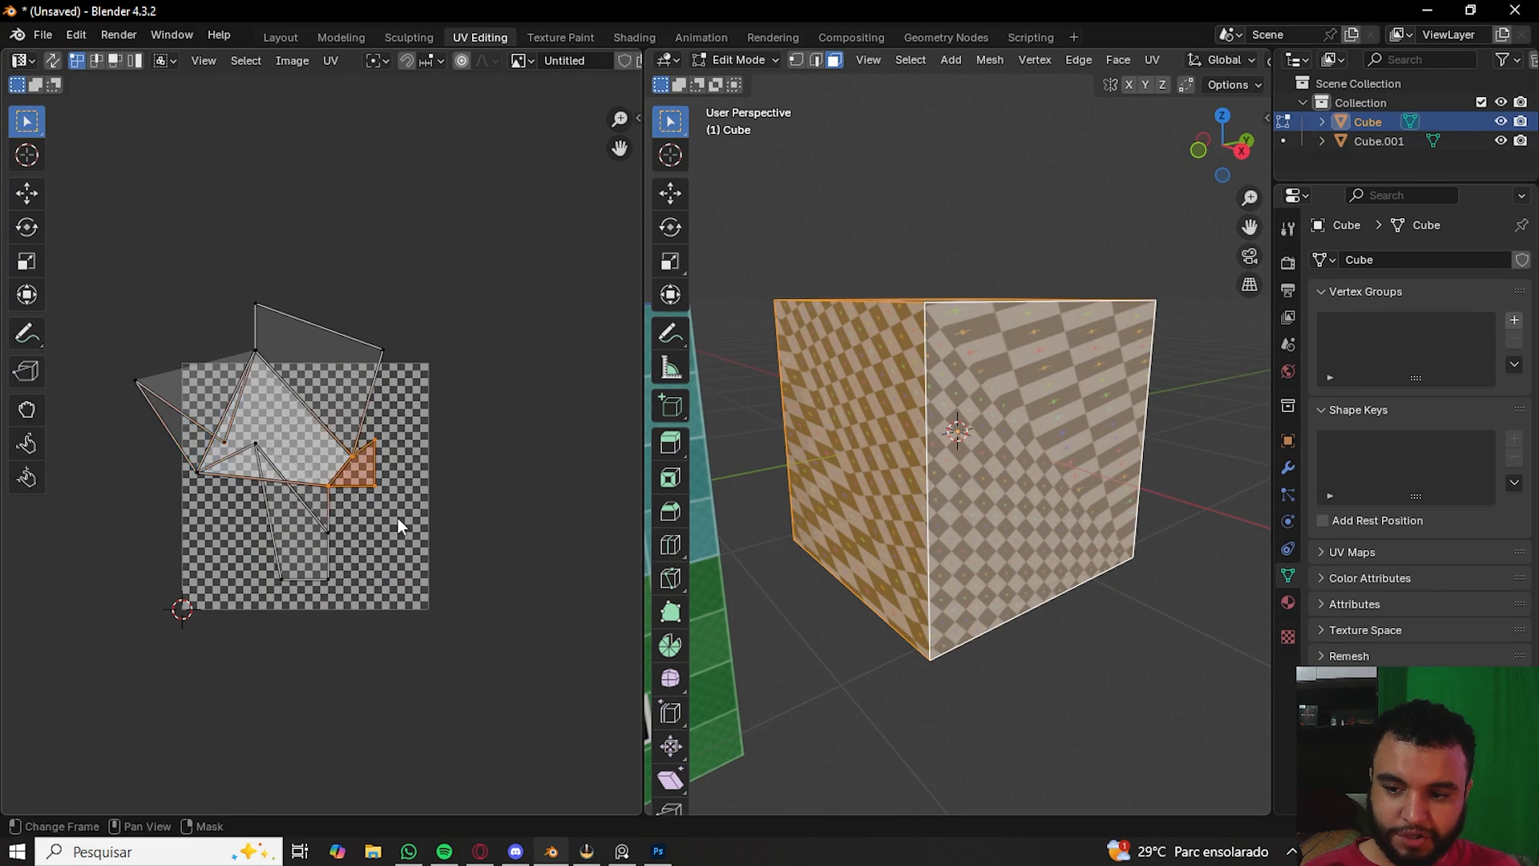
click(449, 549)
- Unwrap the cube with Smart UV Project using an island margin of 0.010
key(Tab)
middle_drag(1075, 579, 965, 481)
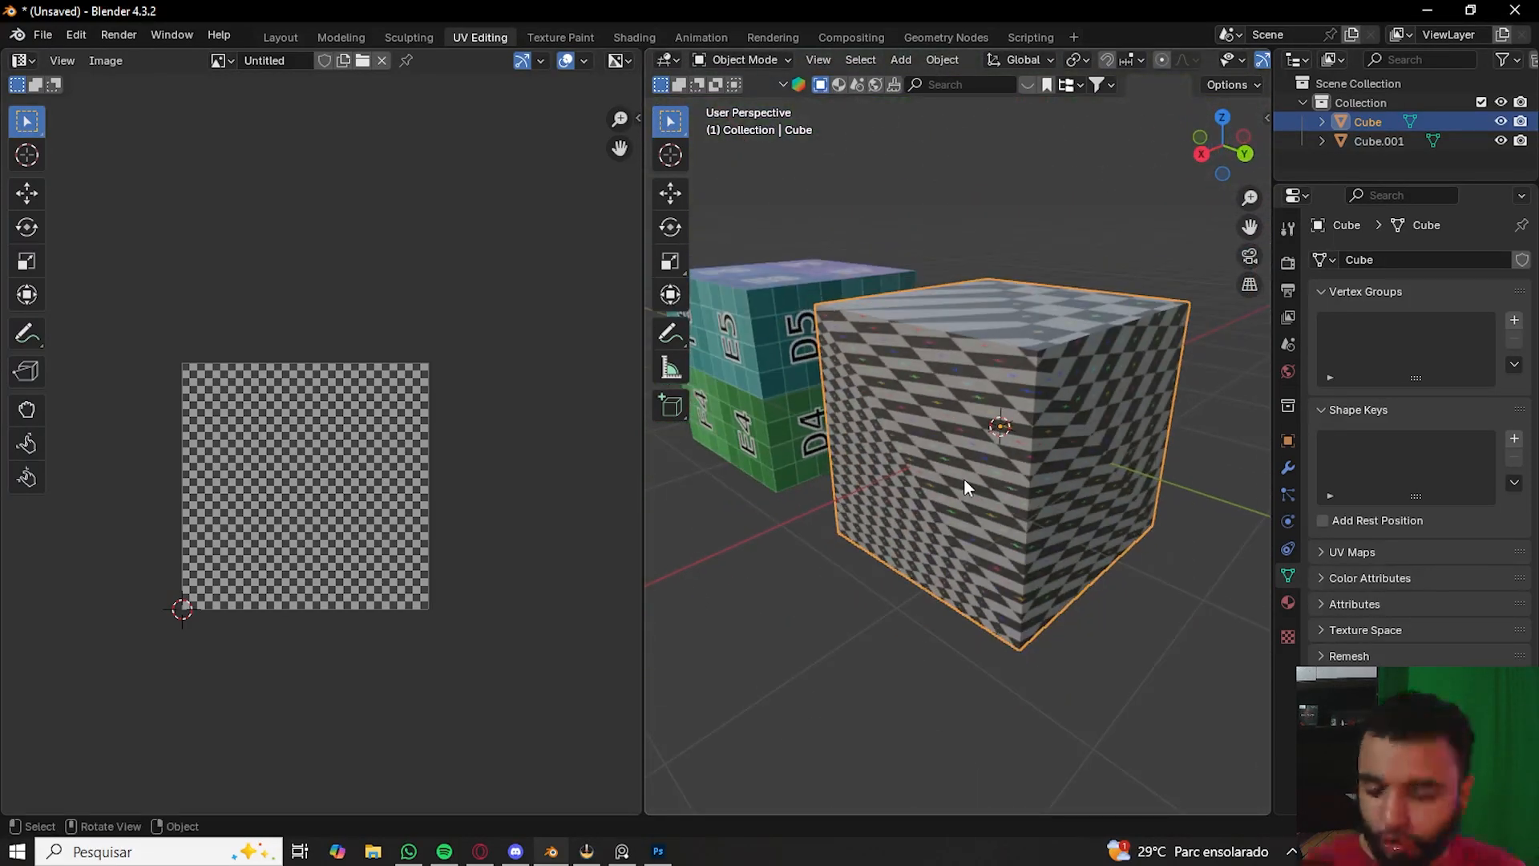
key(Tab)
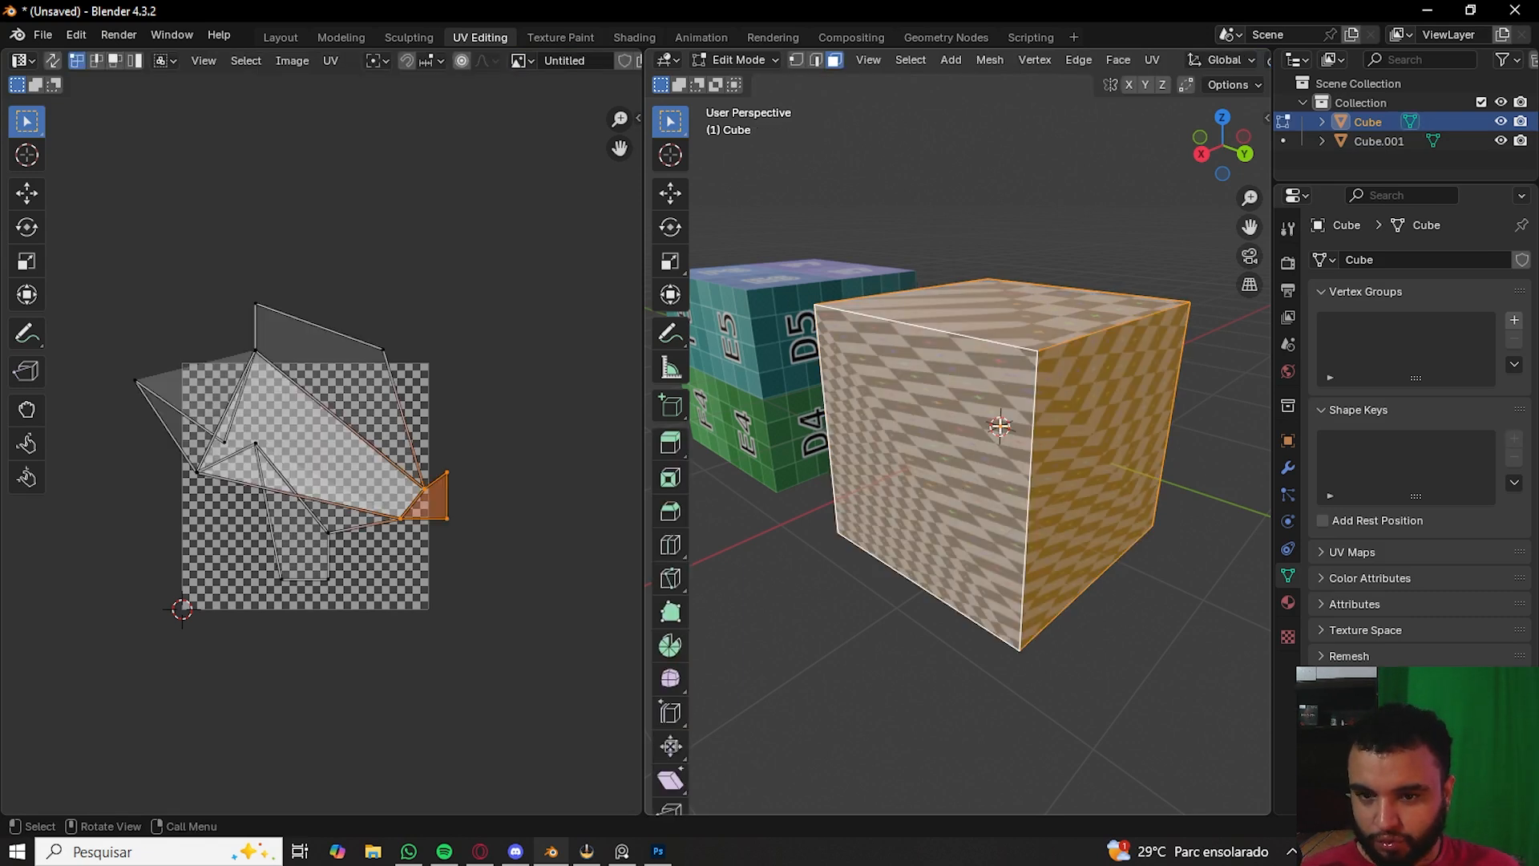
key(u)
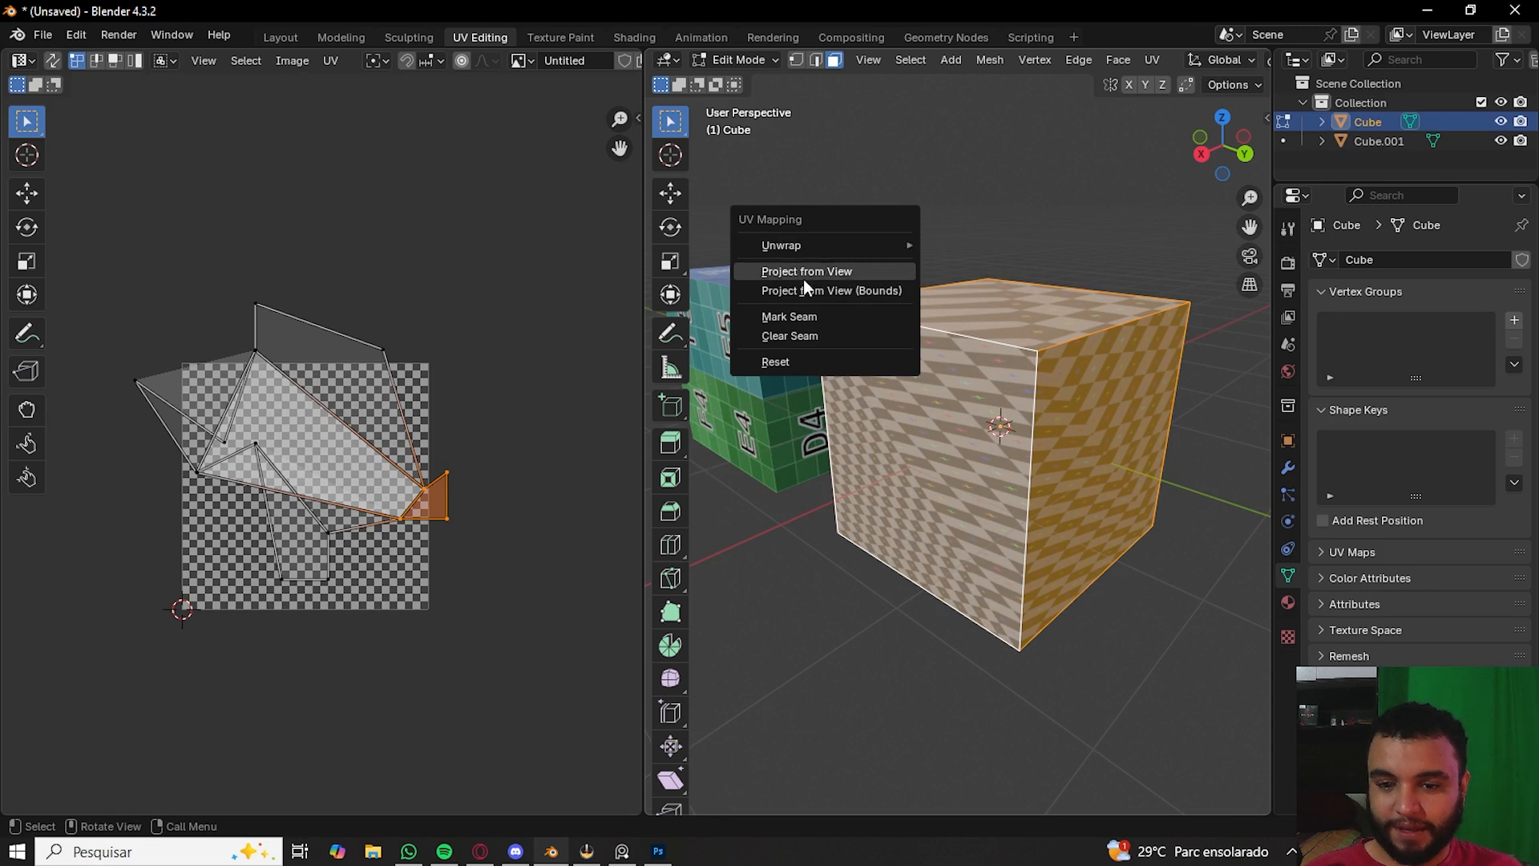
click(1153, 60)
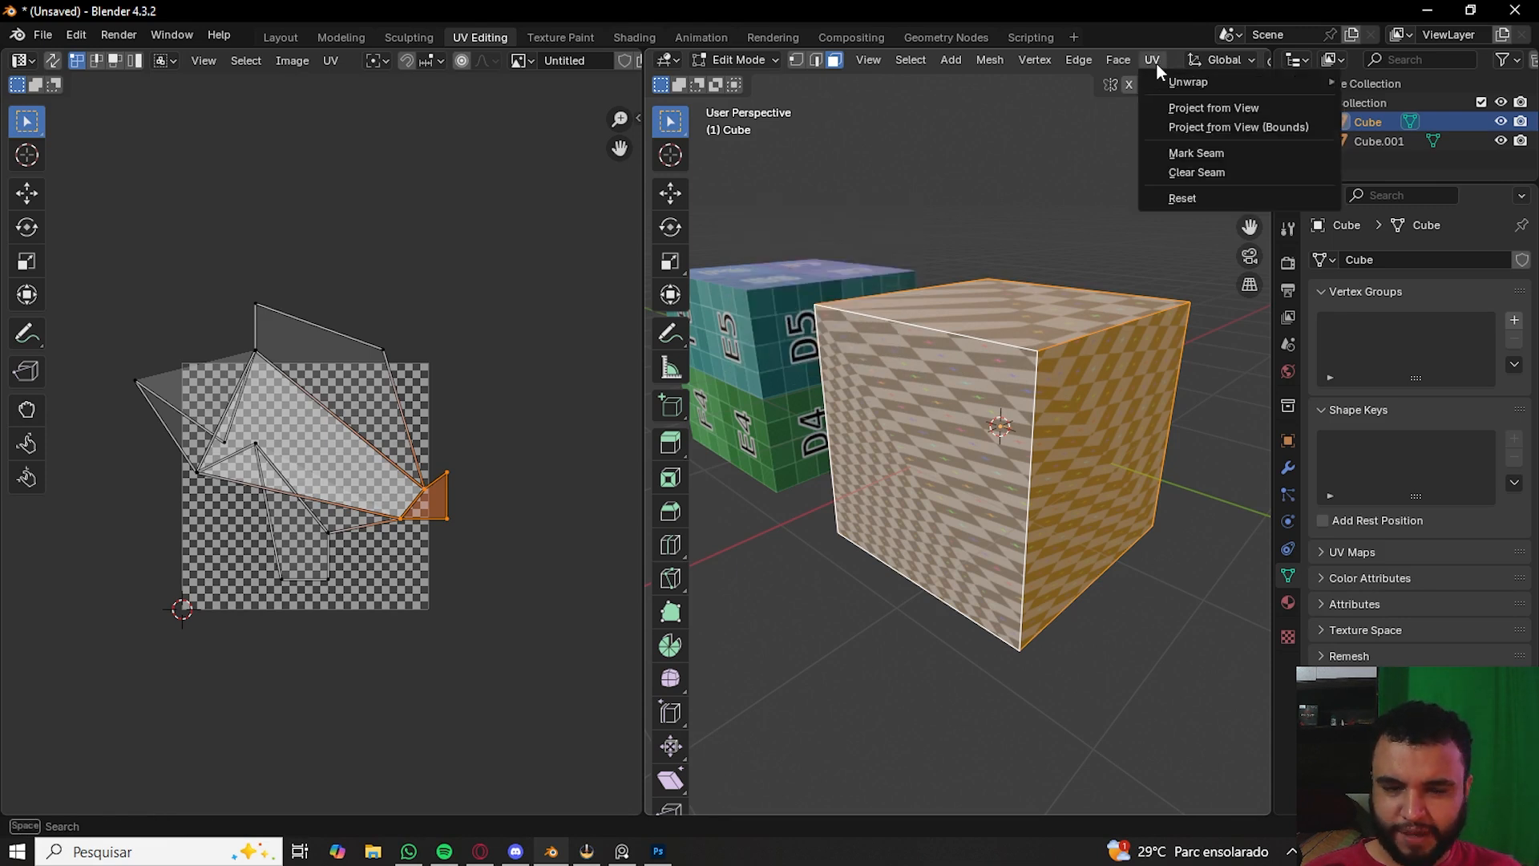
key(u)
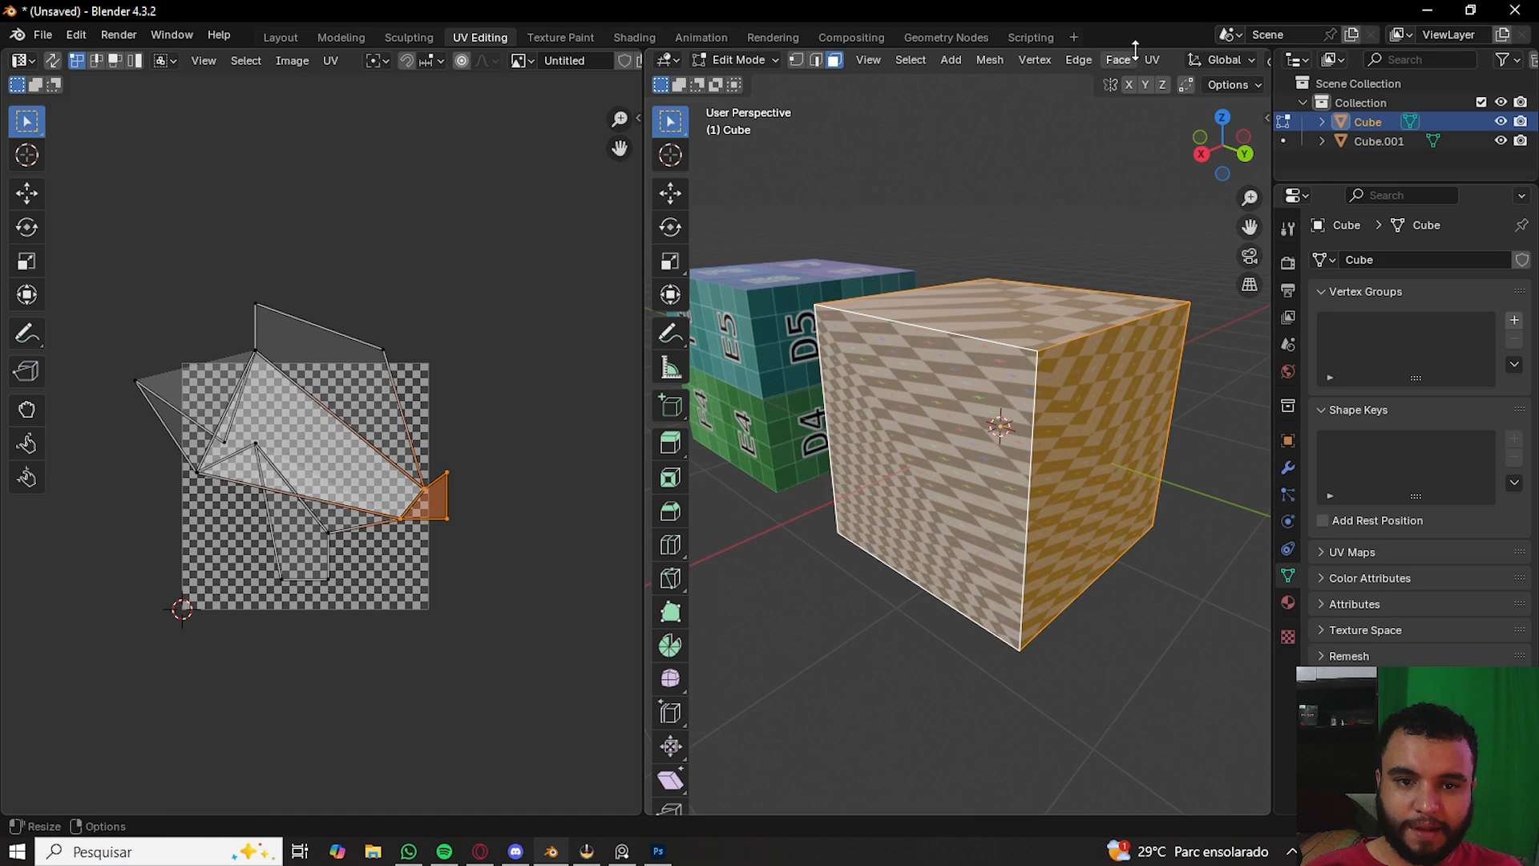
click(1158, 57)
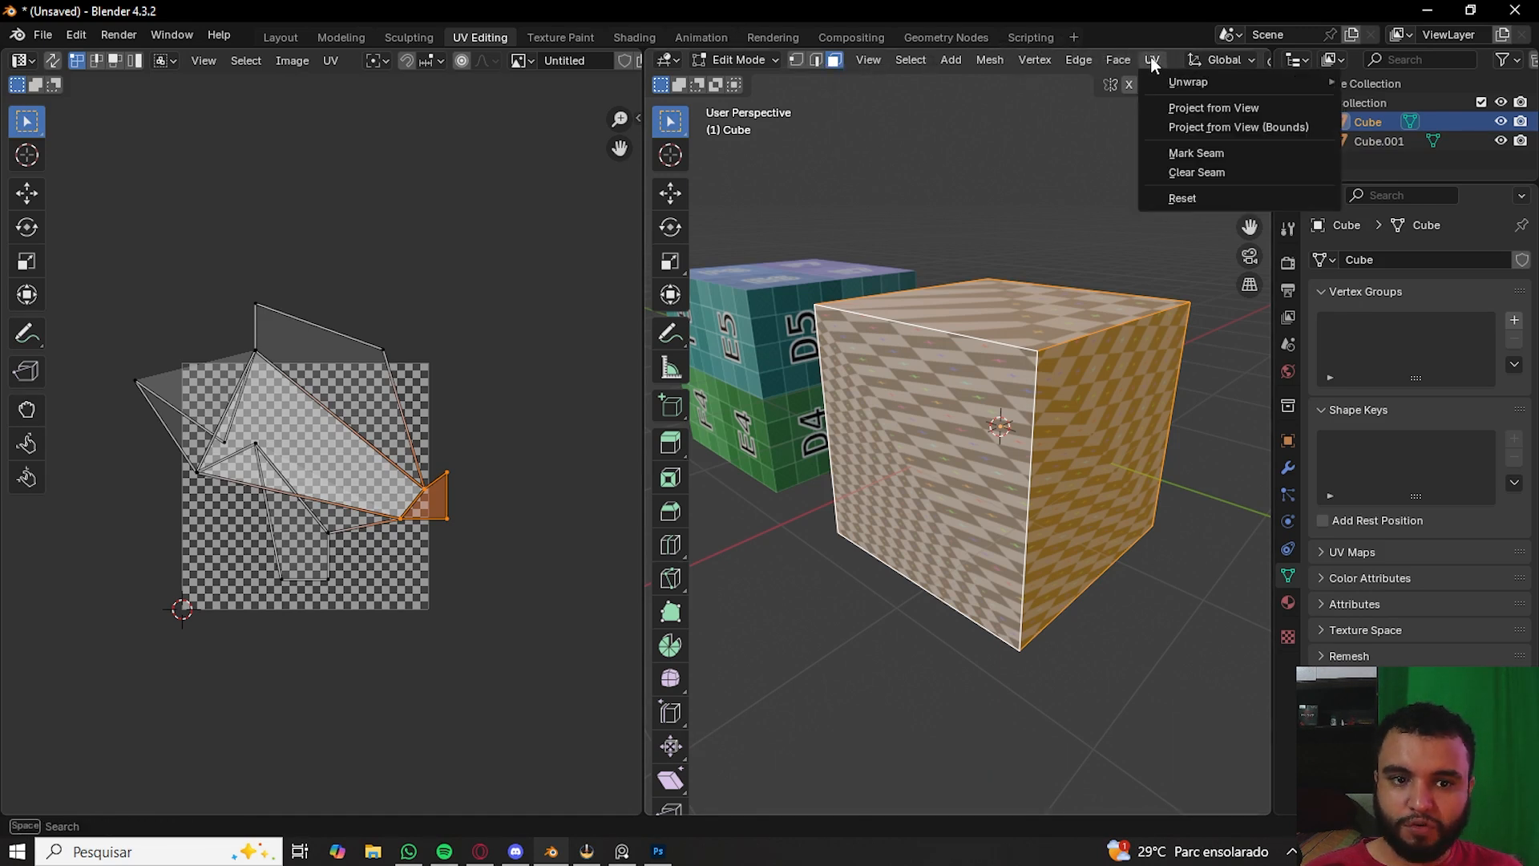
mouse_move(1193, 81)
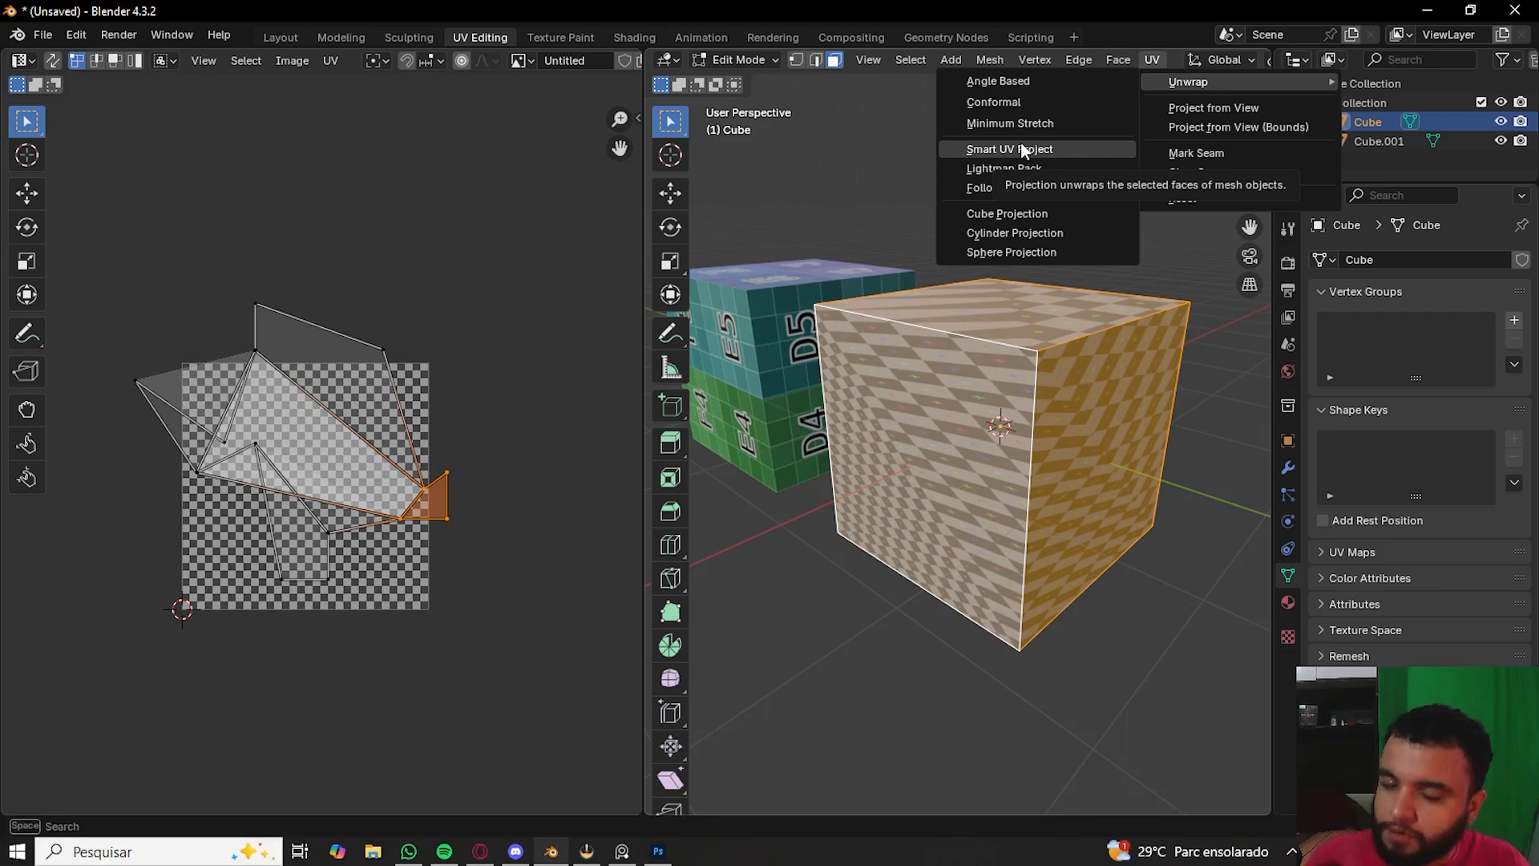
click(979, 151)
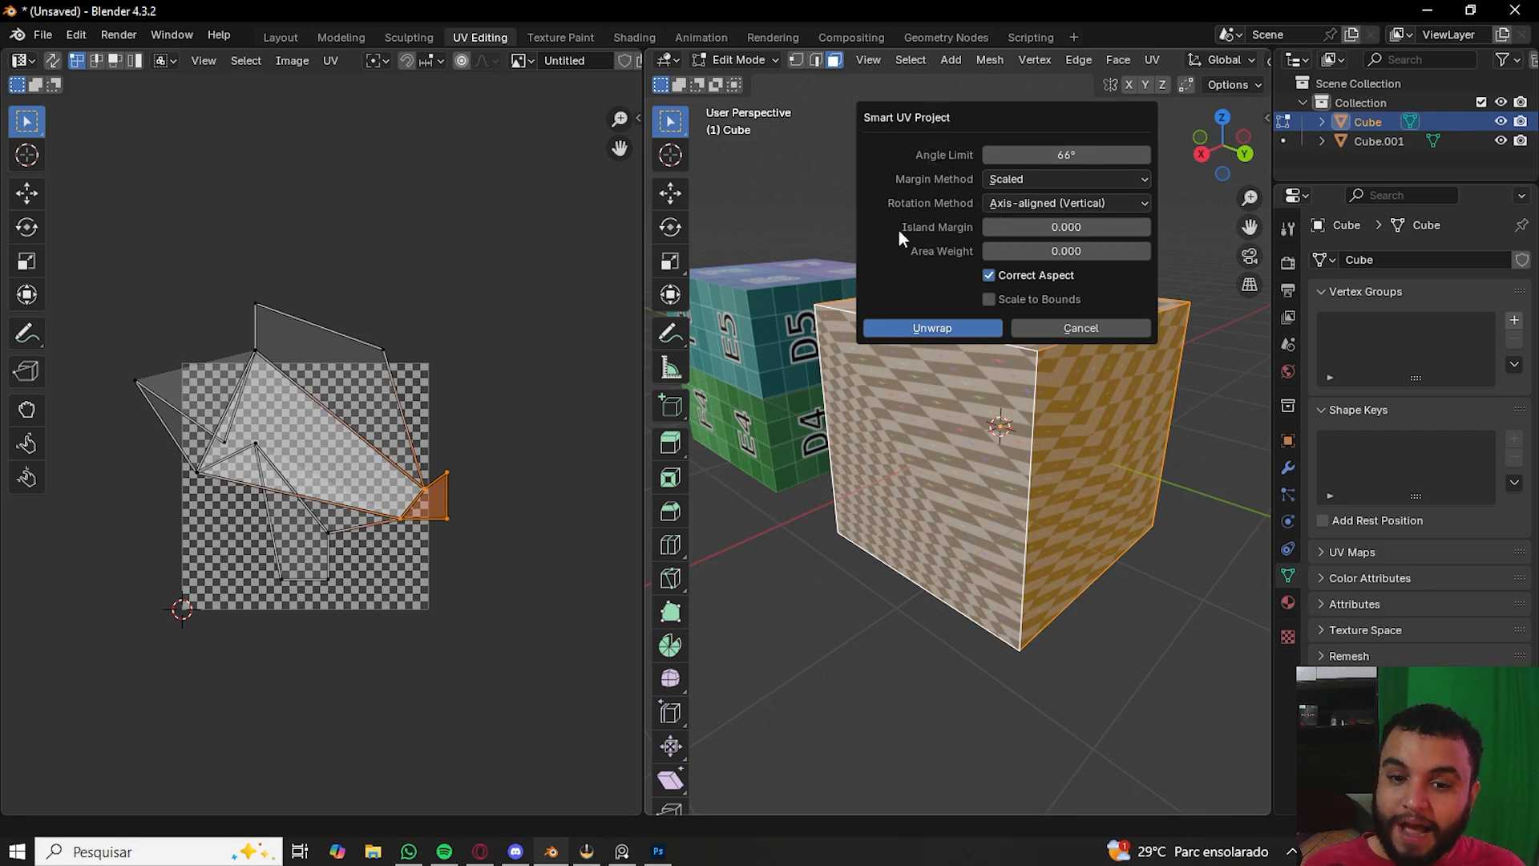
click(1146, 227)
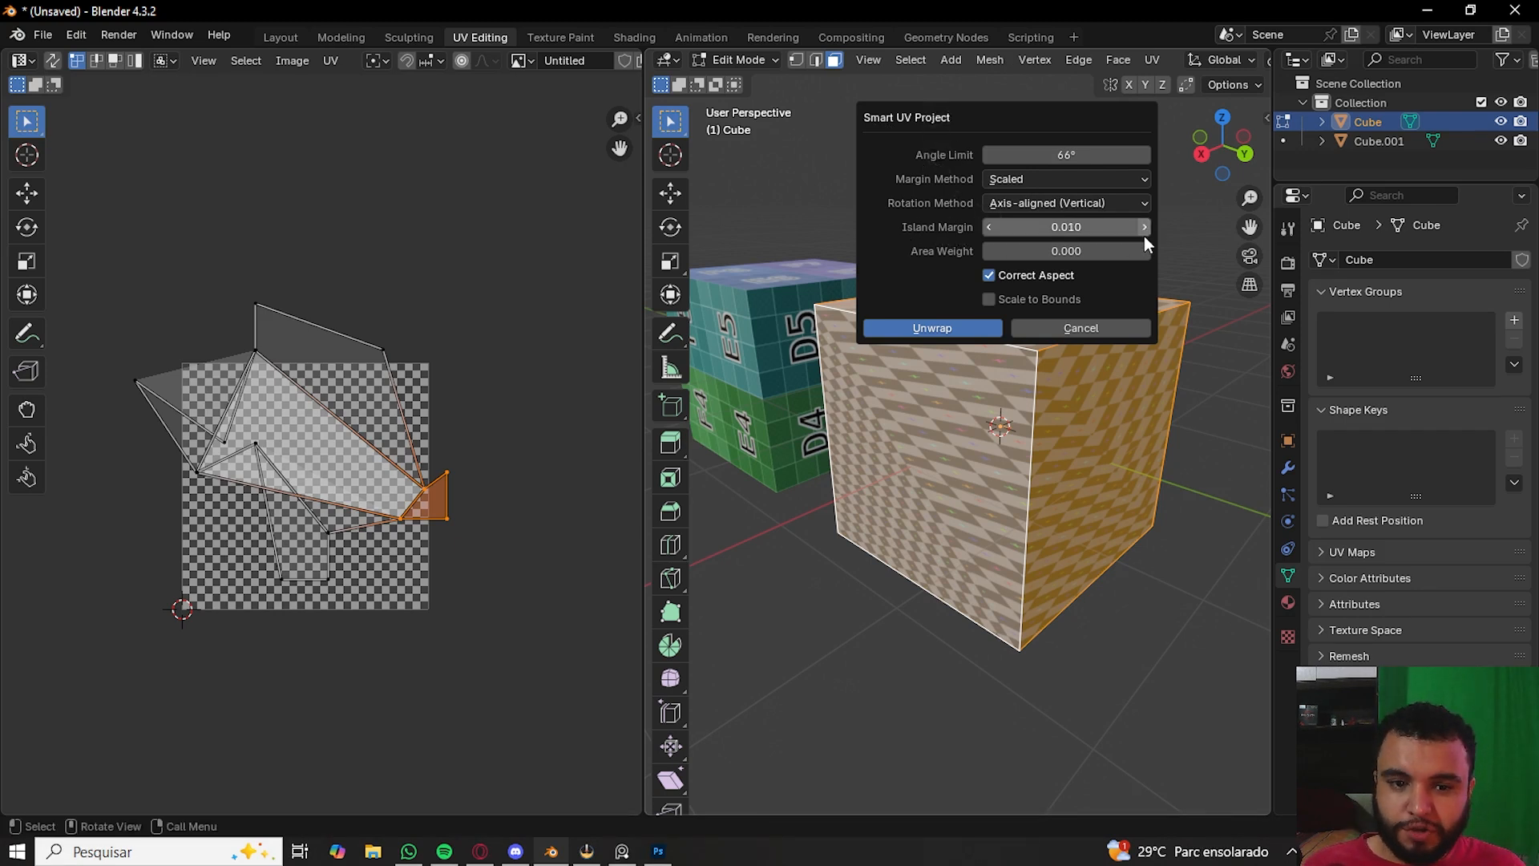
click(933, 328)
- Inspect the new UV layout in the UV editor and on the cube in the viewport
key(Tab)
middle_drag(935, 330, 922, 439)
middle_drag(920, 362, 975, 265)
scroll(975, 265, down, 3)
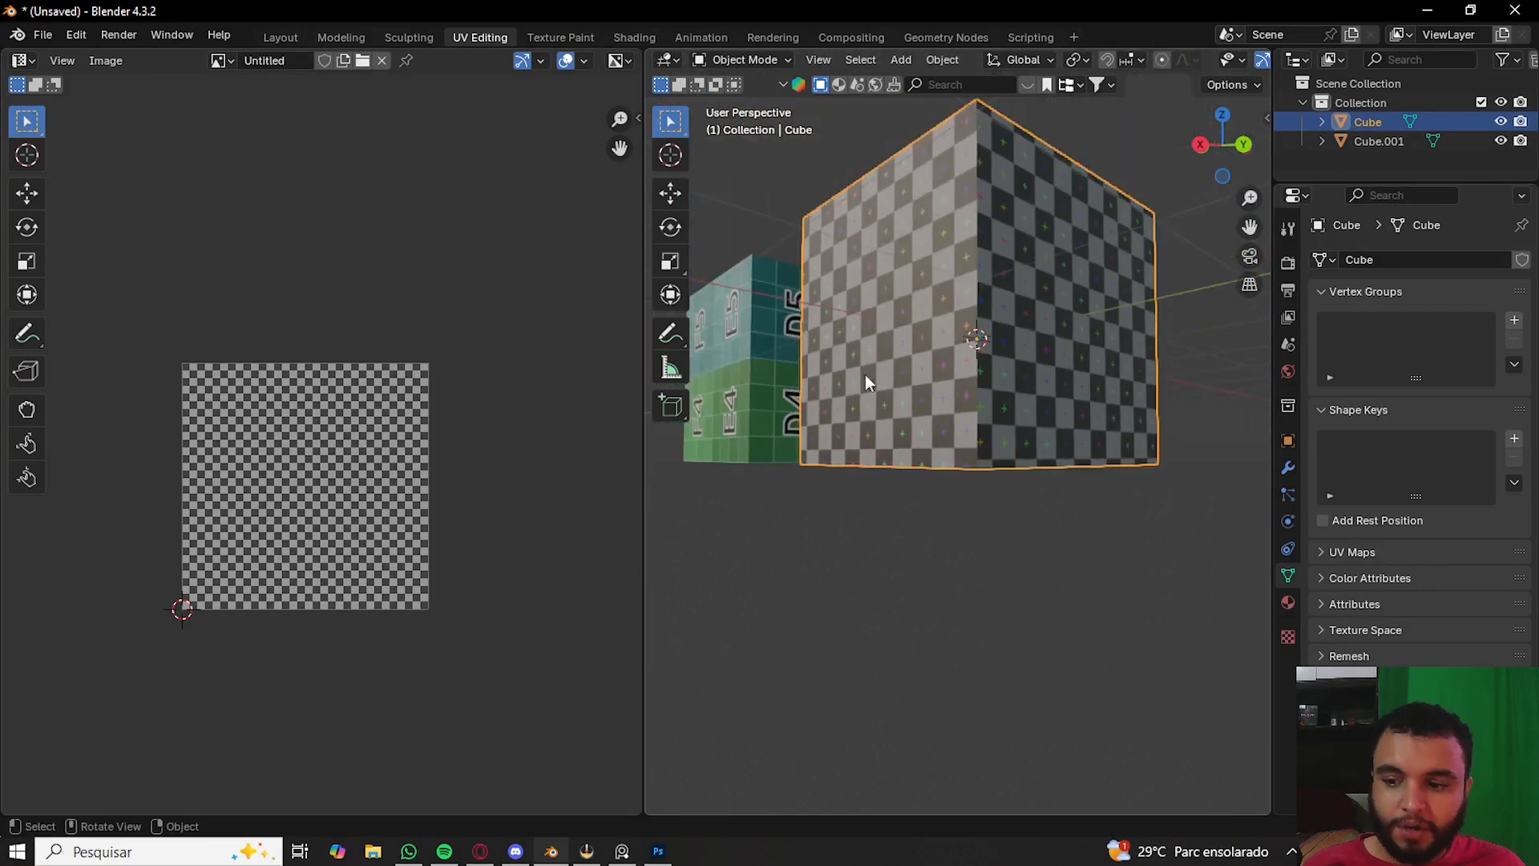
key(Tab)
scroll(282, 457, up, 2)
scroll(281, 457, down, 1)
scroll(281, 457, up, 2)
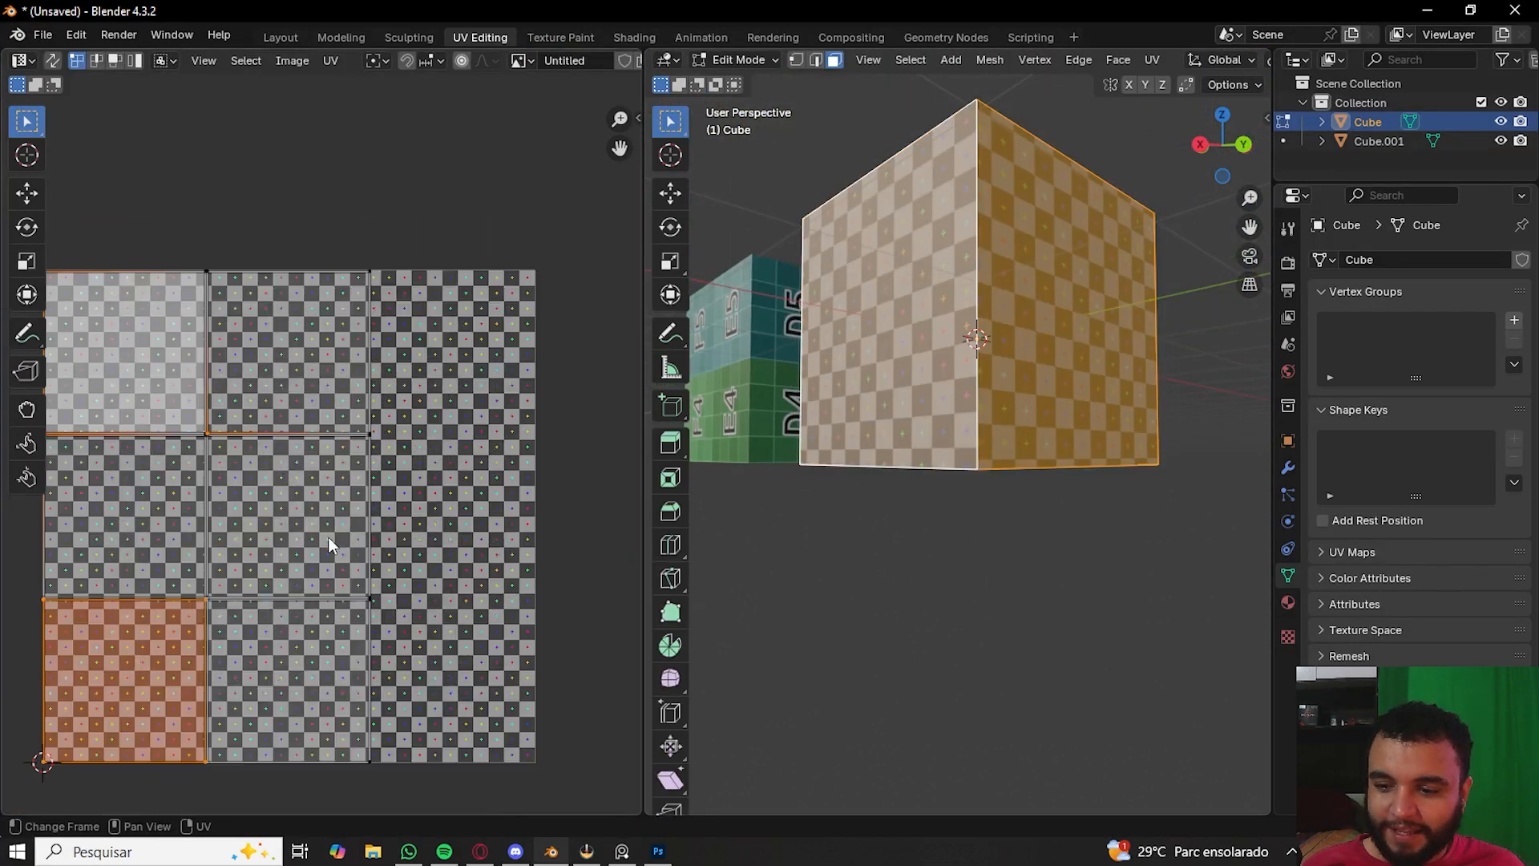
scroll(329, 521, up, 2)
scroll(320, 428, down, 2)
shift+middle_drag(324, 427, 334, 465)
scroll(435, 445, up, 3)
scroll(433, 484, down, 1)
scroll(449, 484, down, 3)
- Open the recent file youtube video basico.blend
click(41, 37)
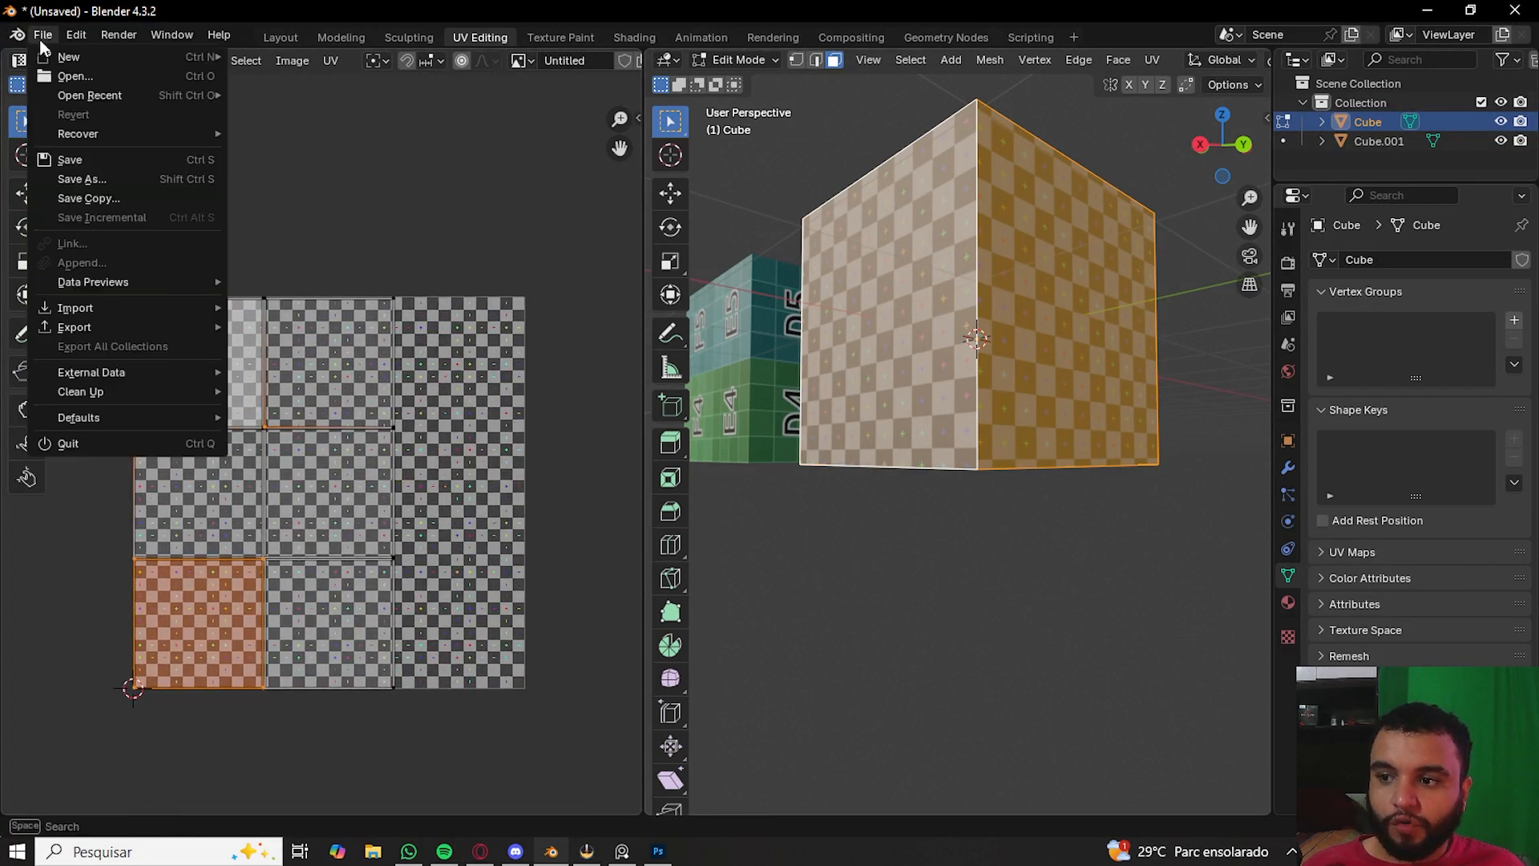
mouse_move(109, 95)
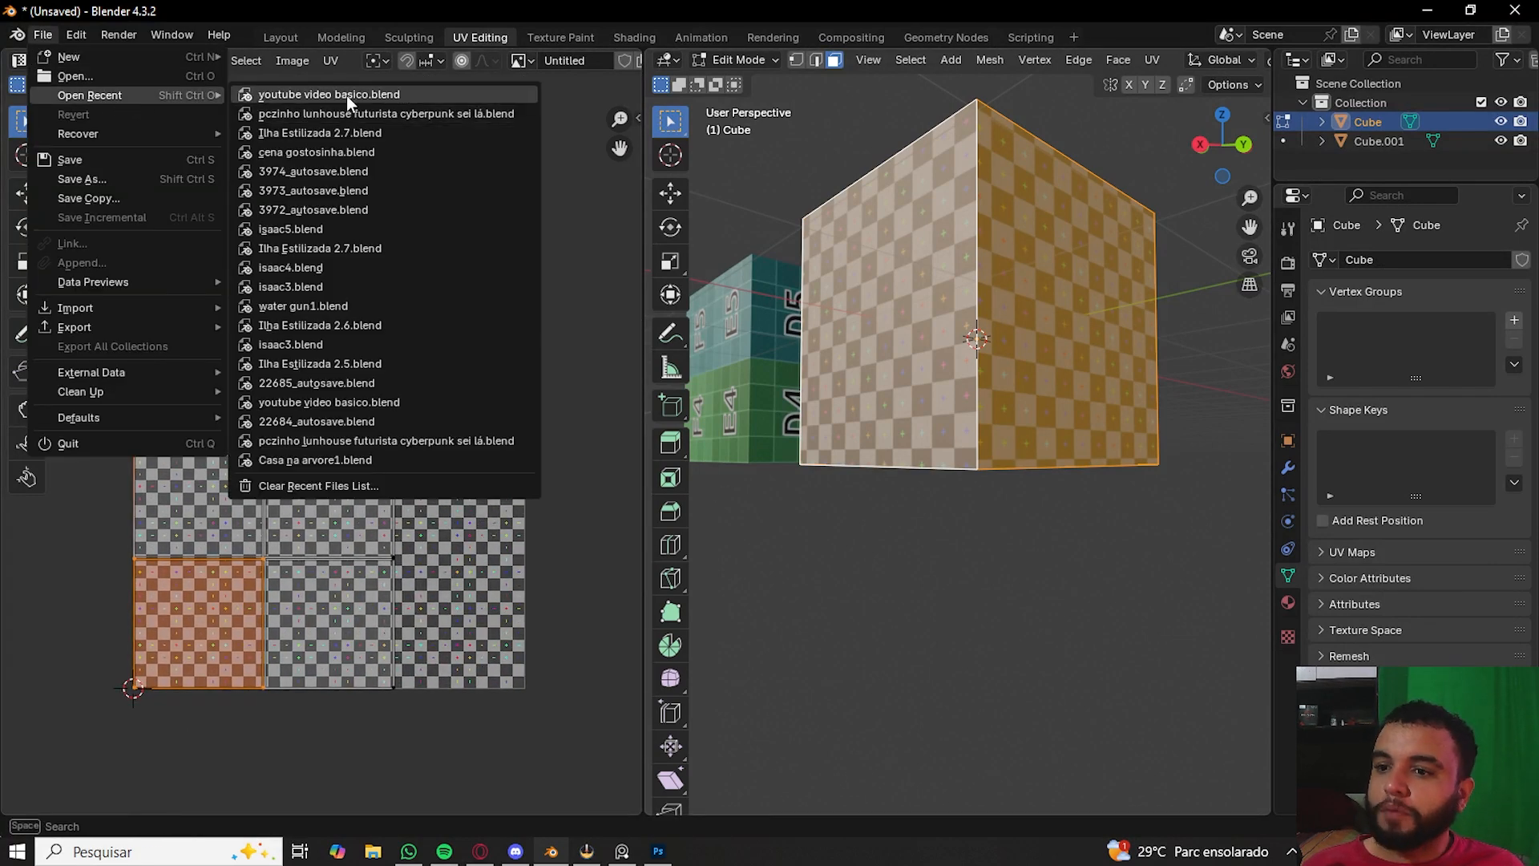
click(345, 95)
click(785, 461)
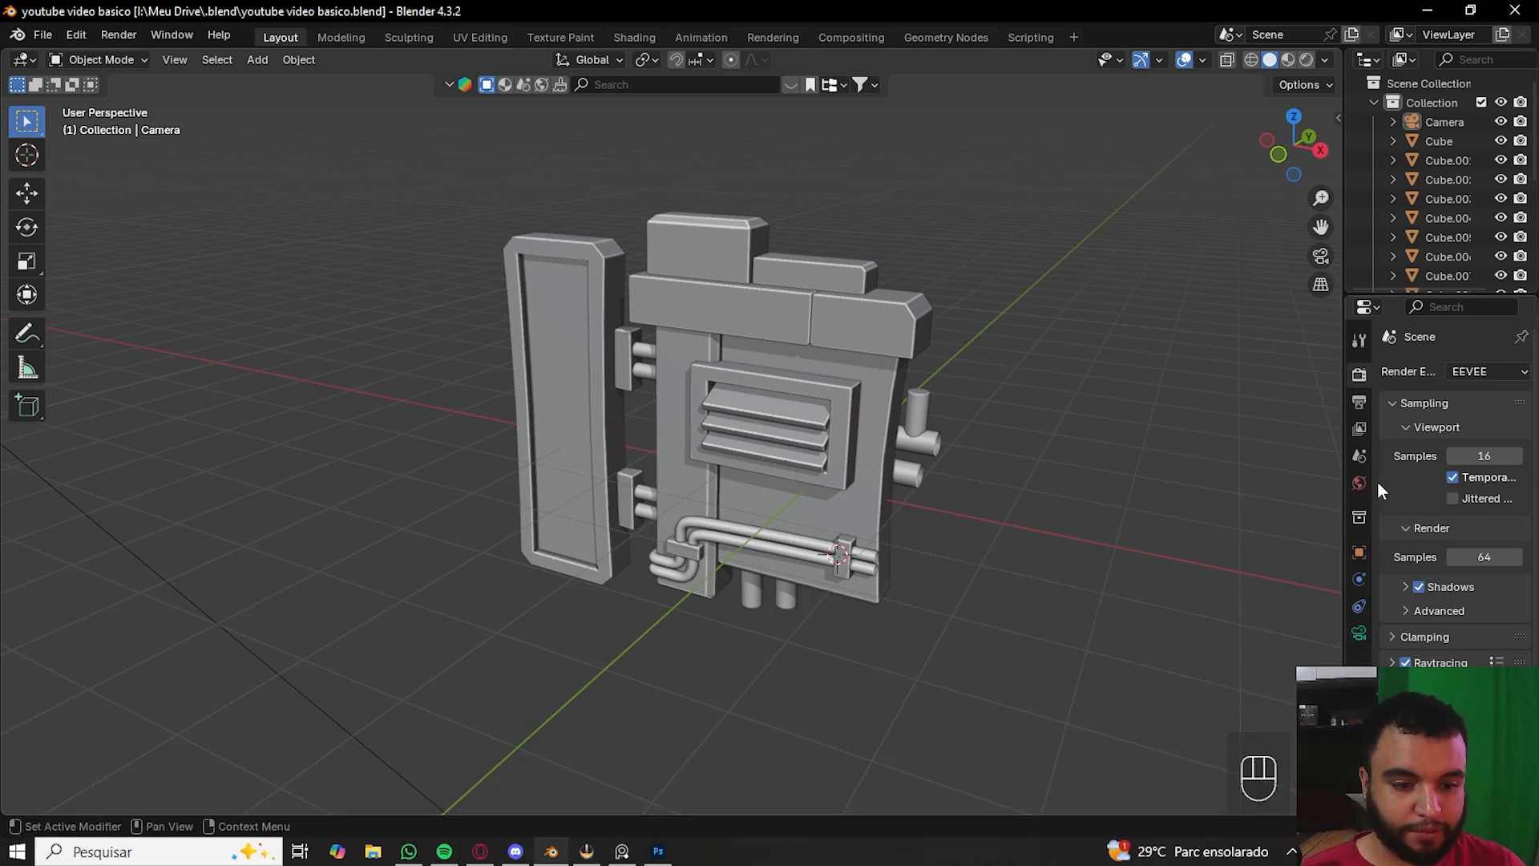
- Select the front panel object and rename its material to Uv tester
click(893, 407)
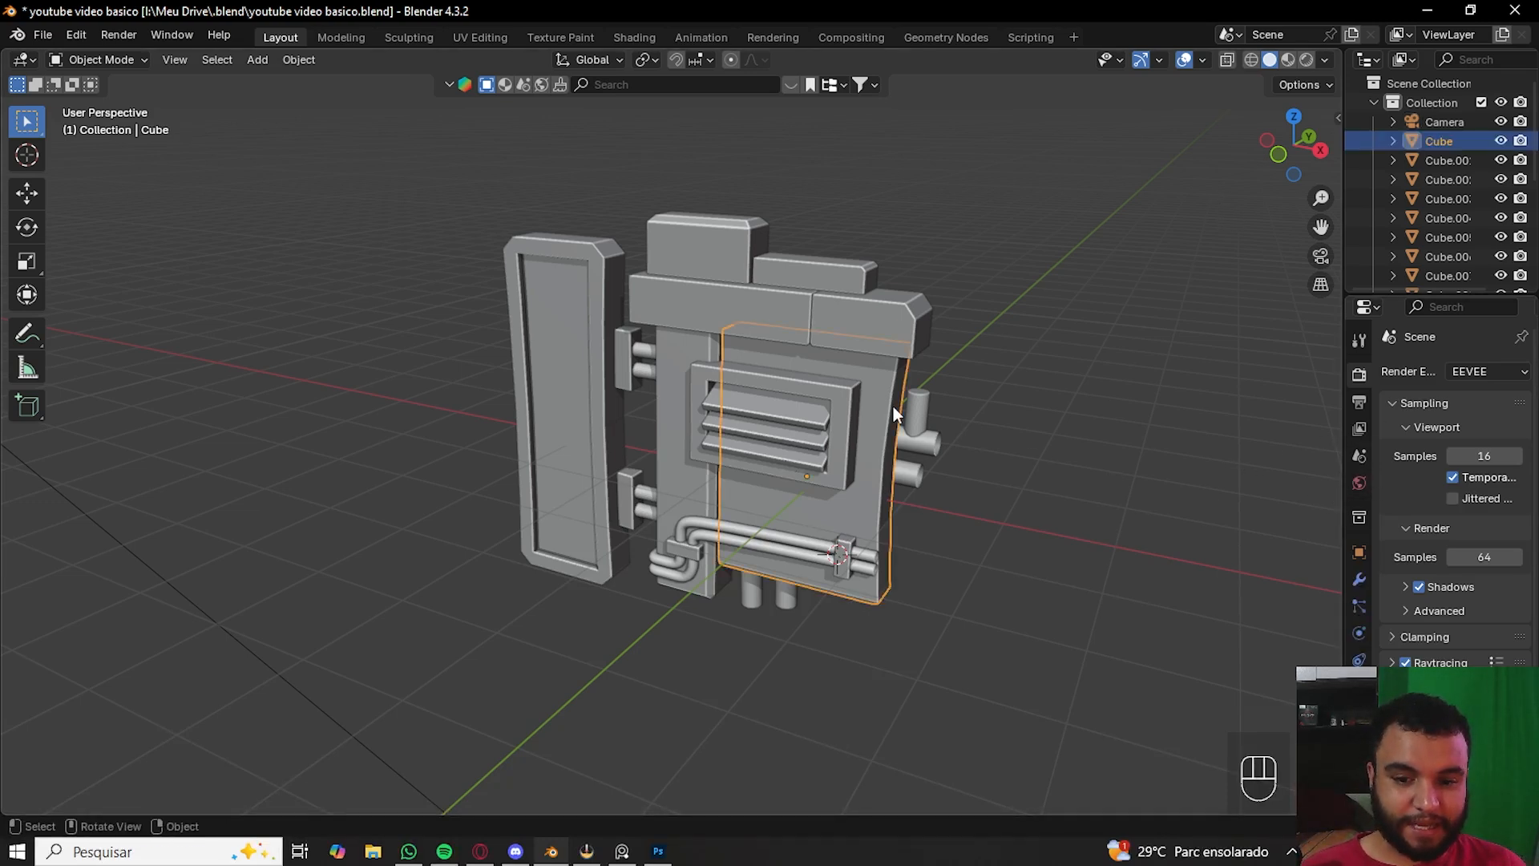
click(1359, 714)
drag(1344, 534, 1194, 513)
click(1331, 458)
click(1293, 454)
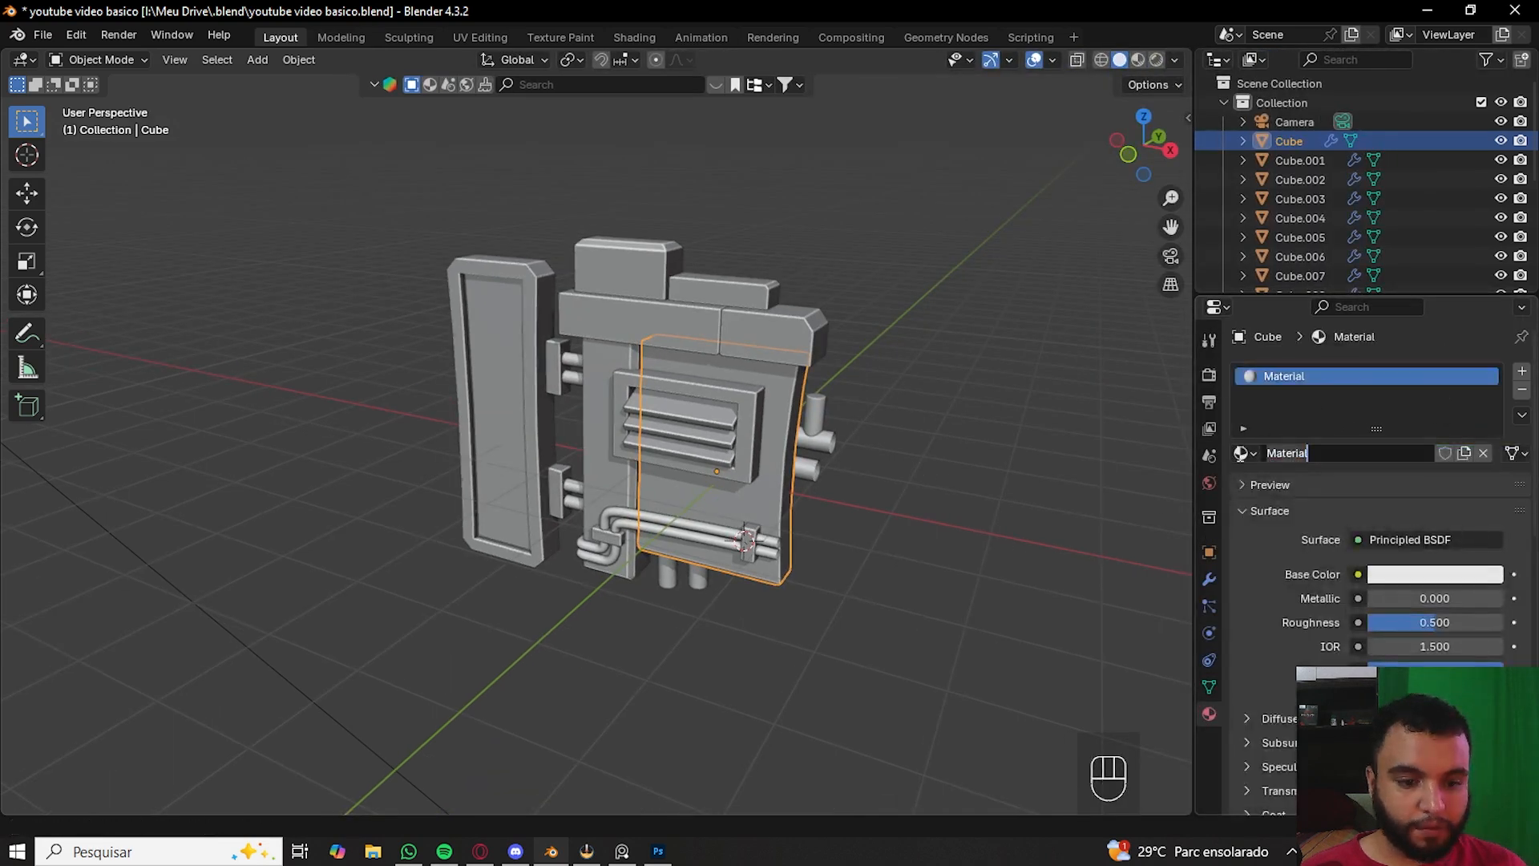
text(Uv tester)
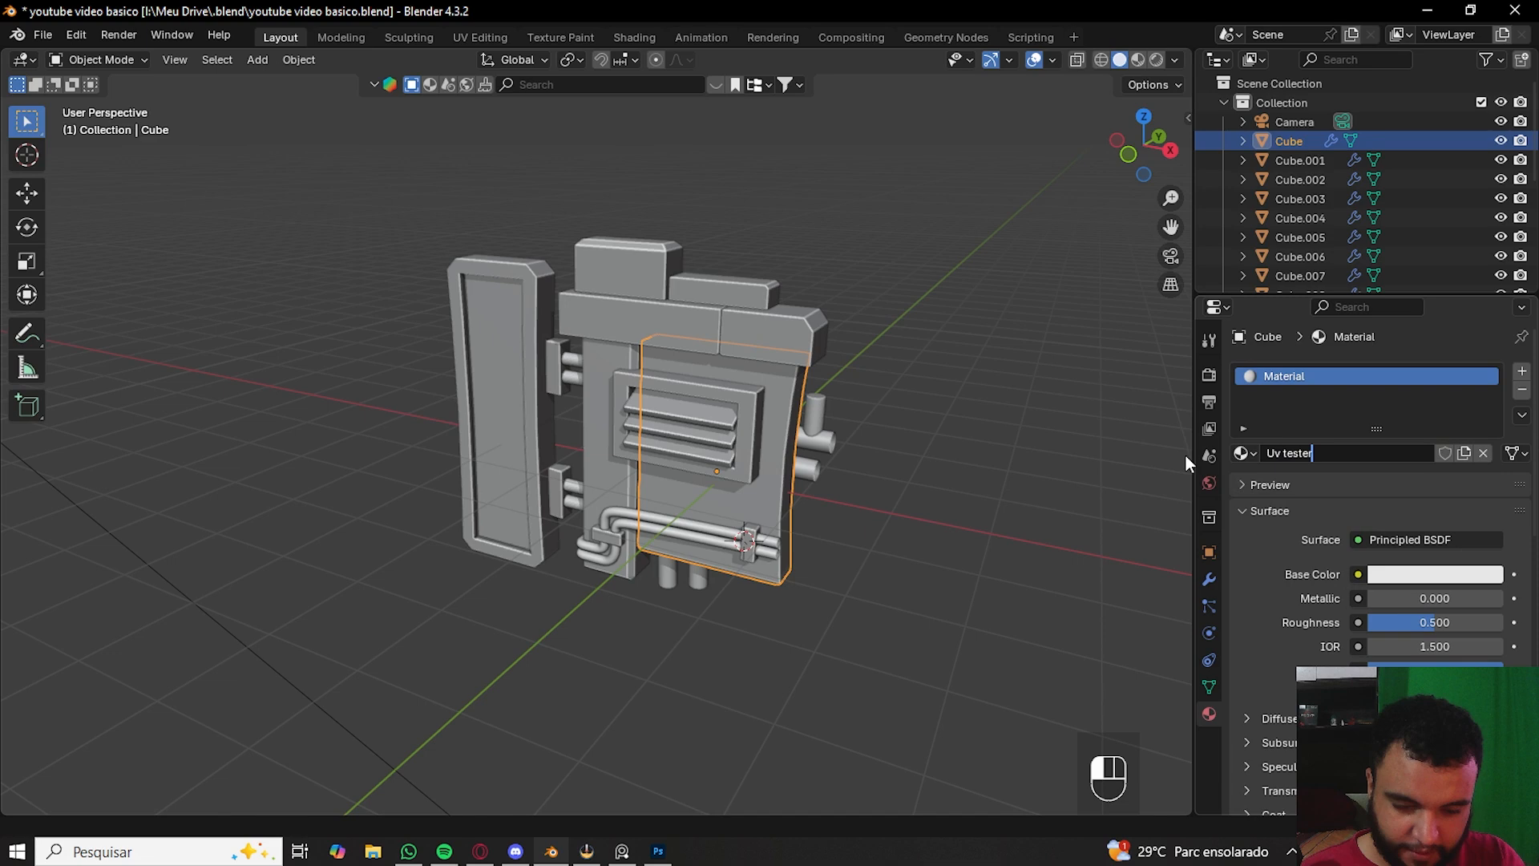
key(Return)
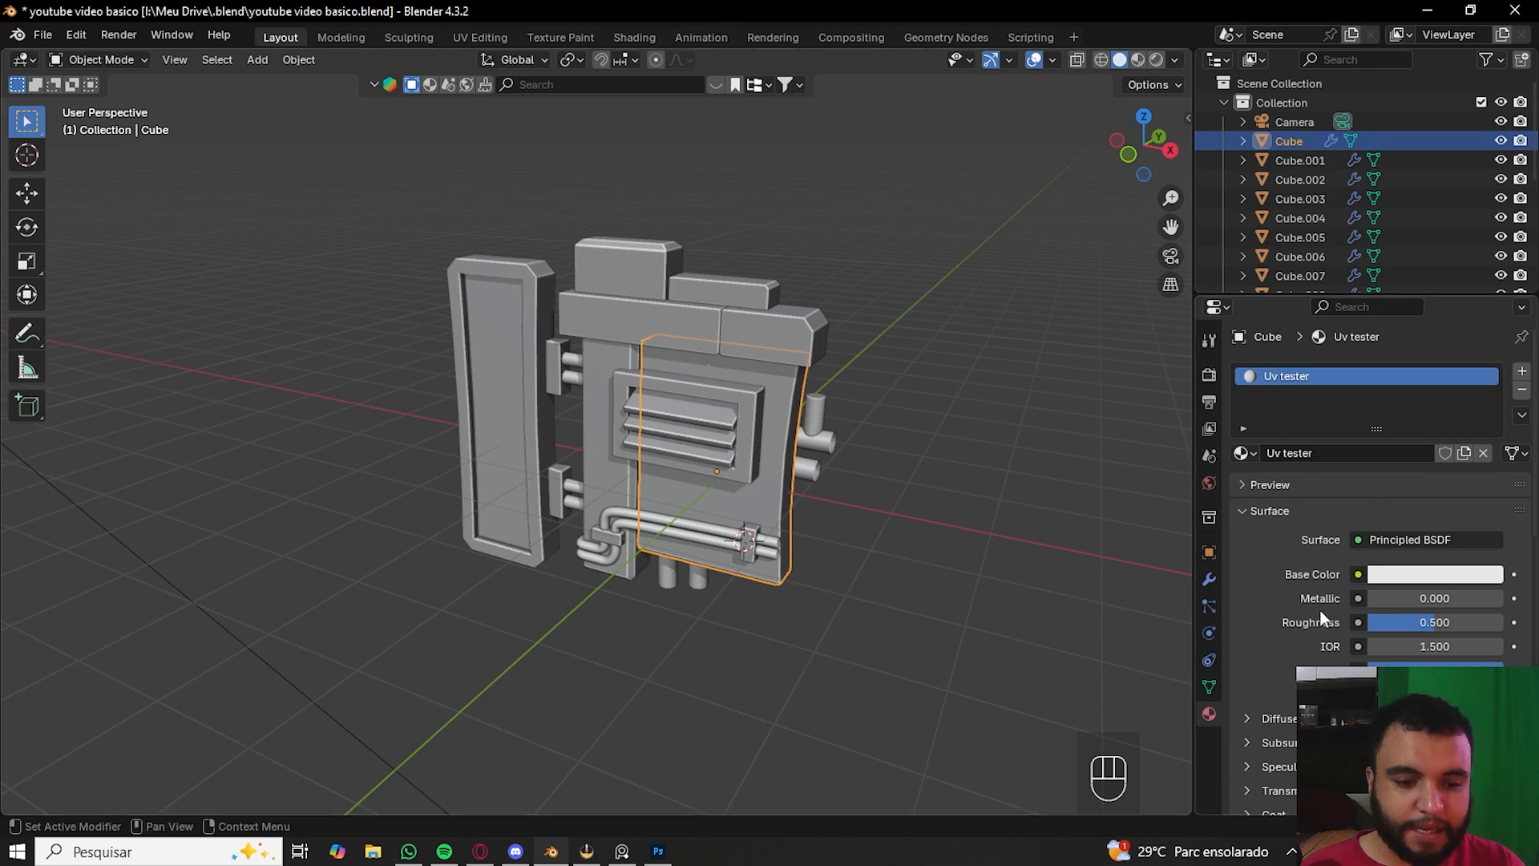
- Connect an Image Texture to the Base Color and create a new UV Grid image at 1024 × 1024 px
click(1358, 575)
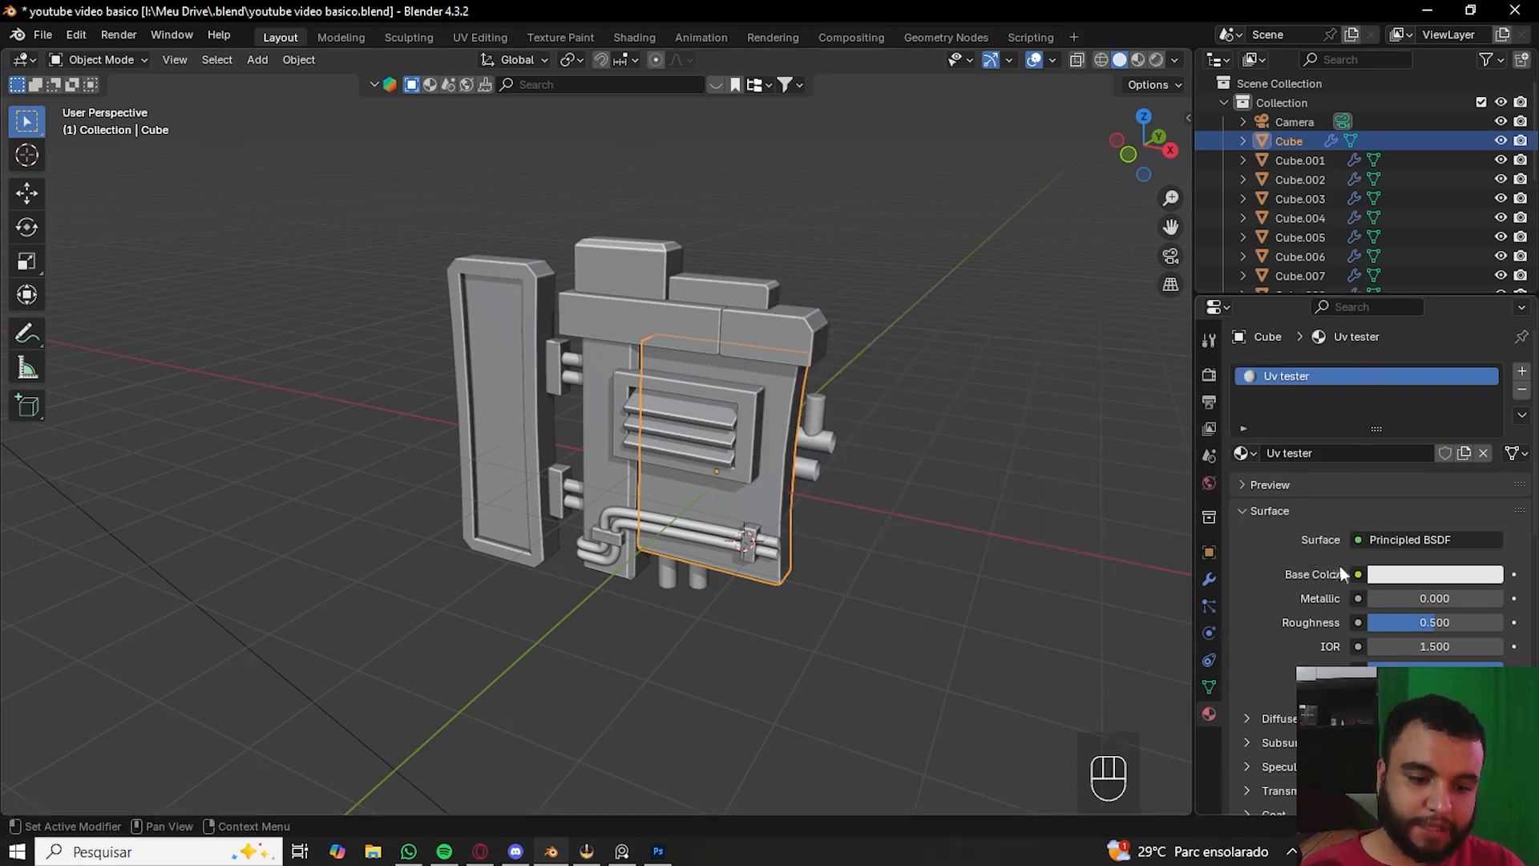
click(1357, 575)
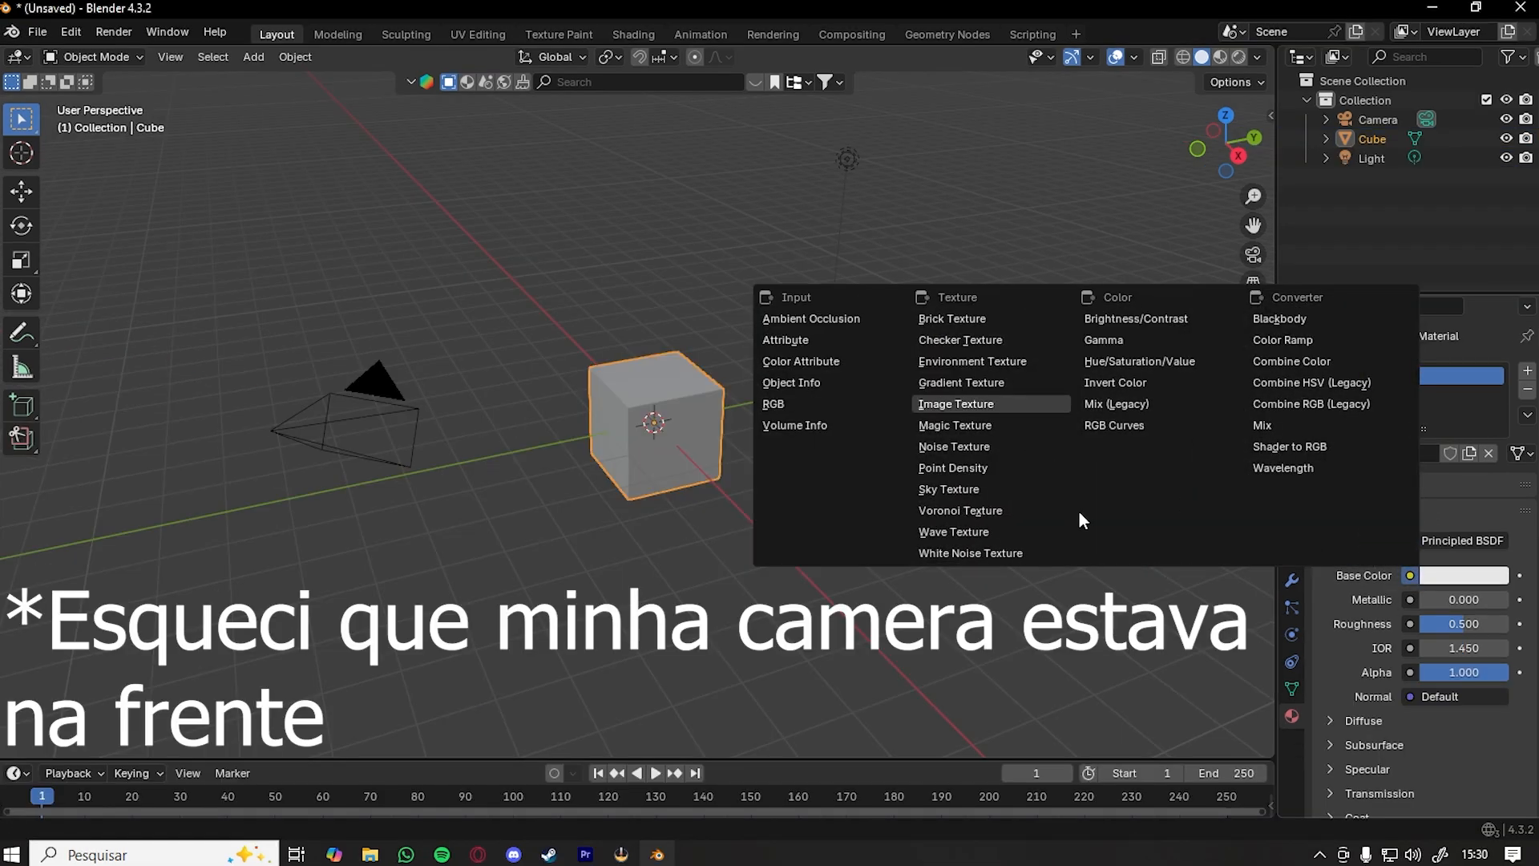
key(Return)
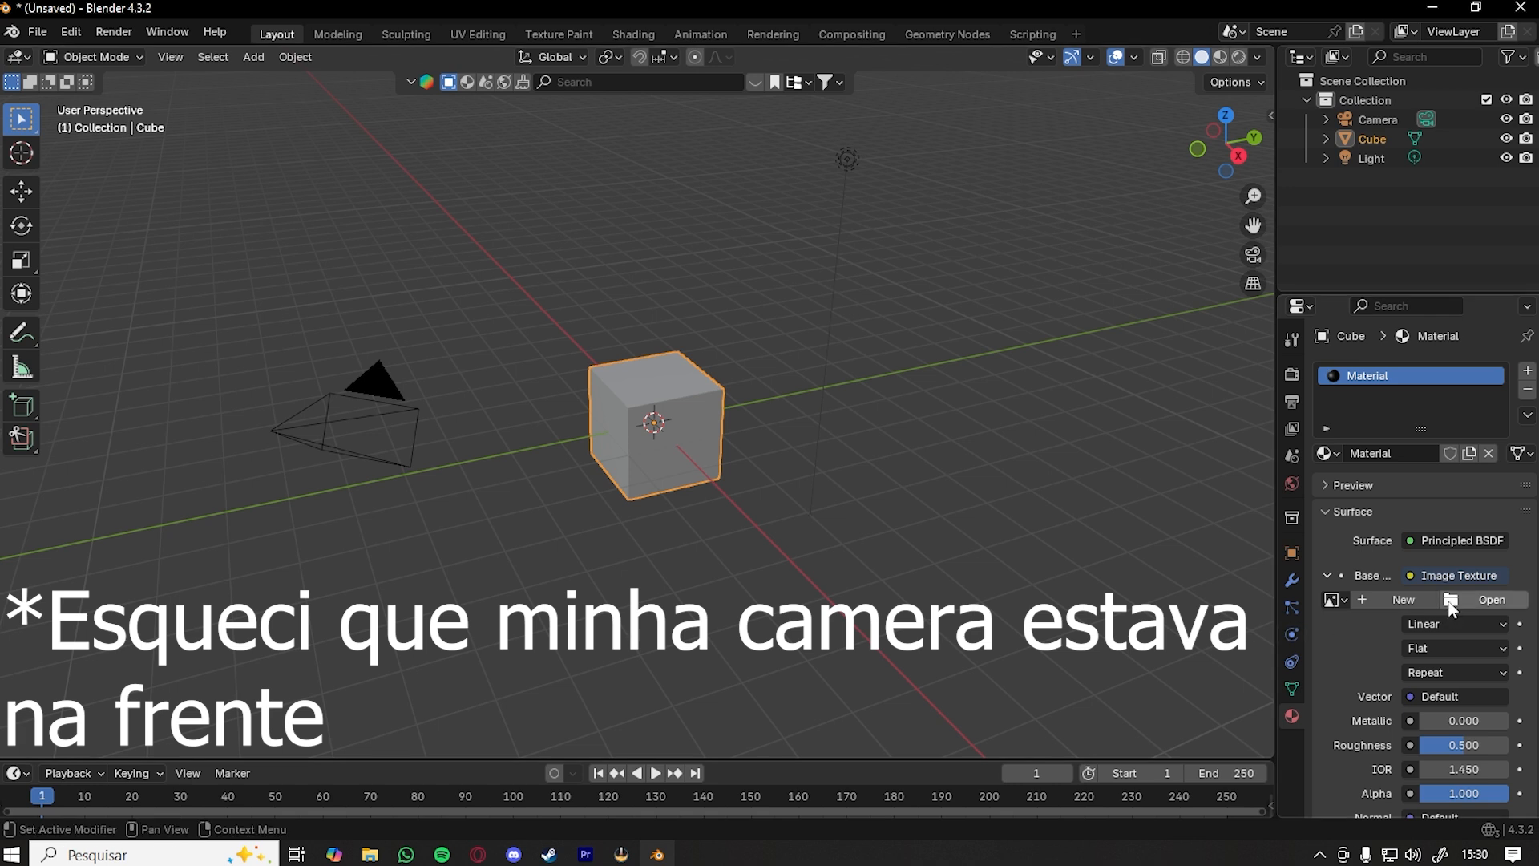
click(1415, 601)
click(1404, 706)
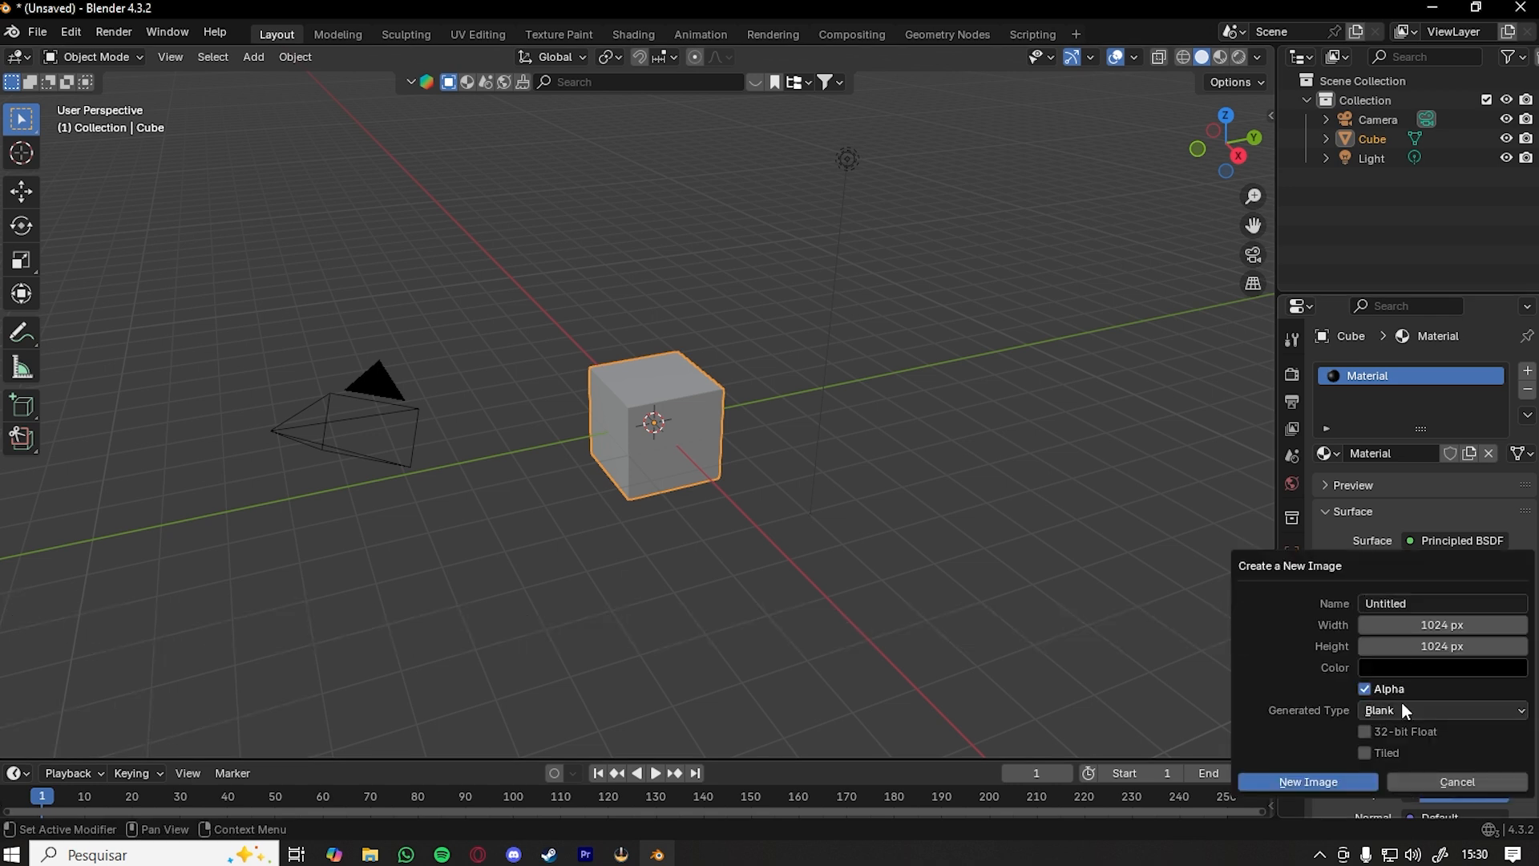
click(1404, 707)
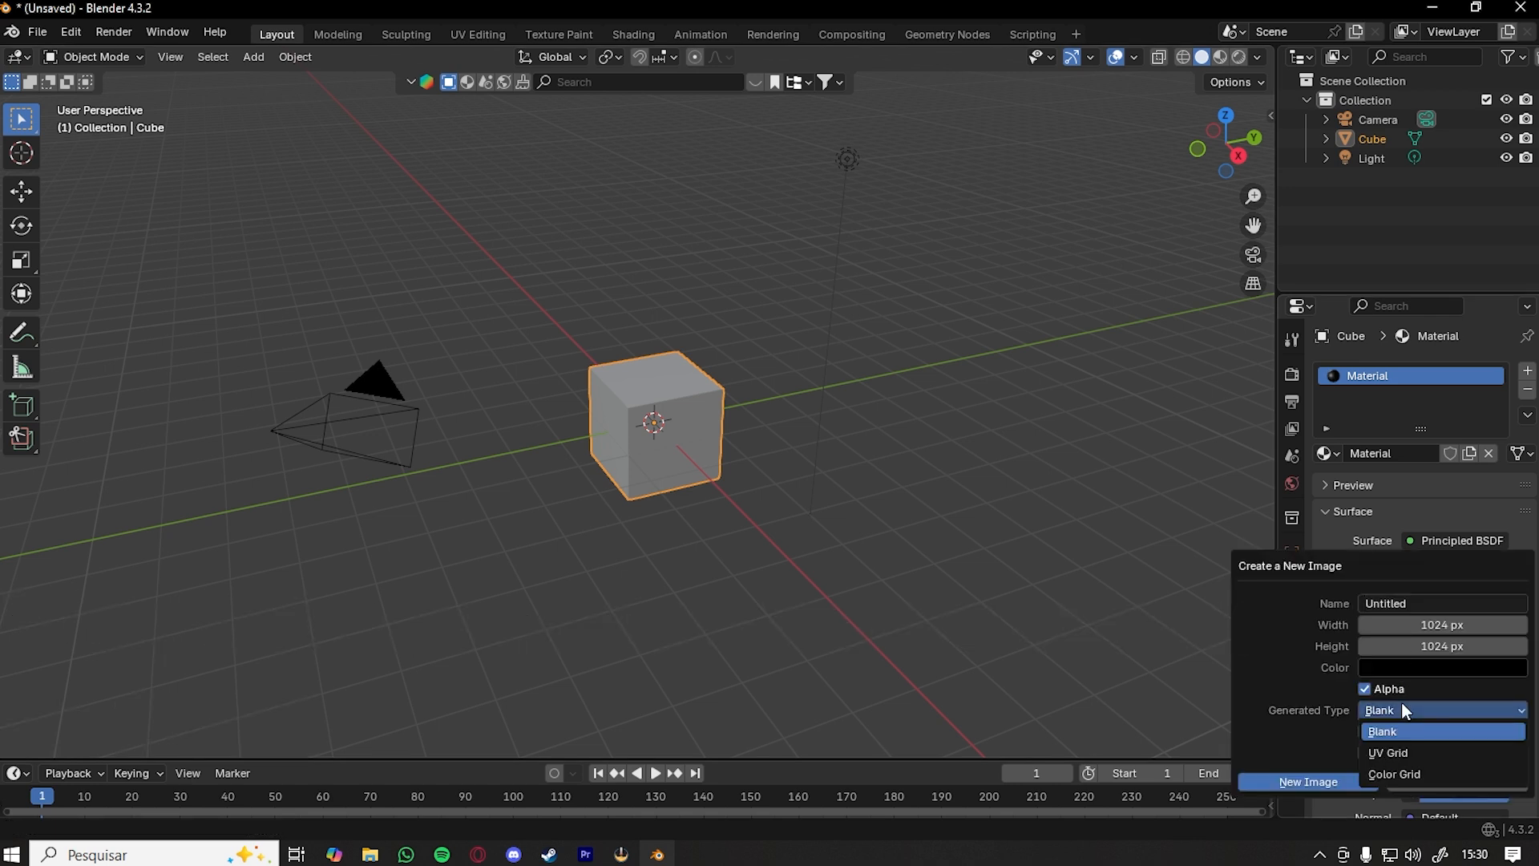
click(1413, 750)
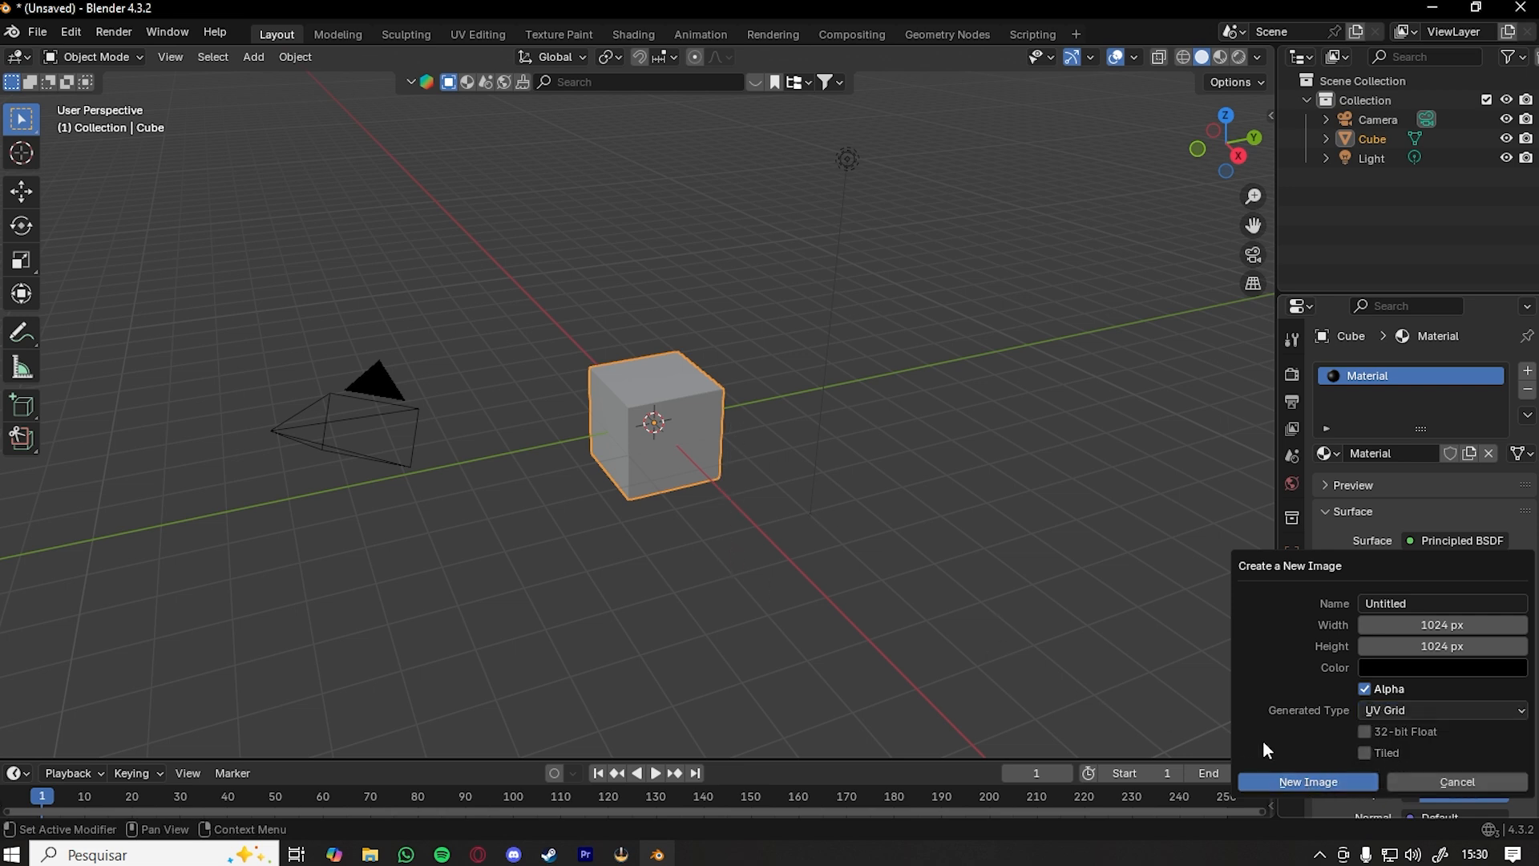
click(1308, 782)
- Switch the viewport shading to Material Preview to see the UV grid on the front panel
key(z)
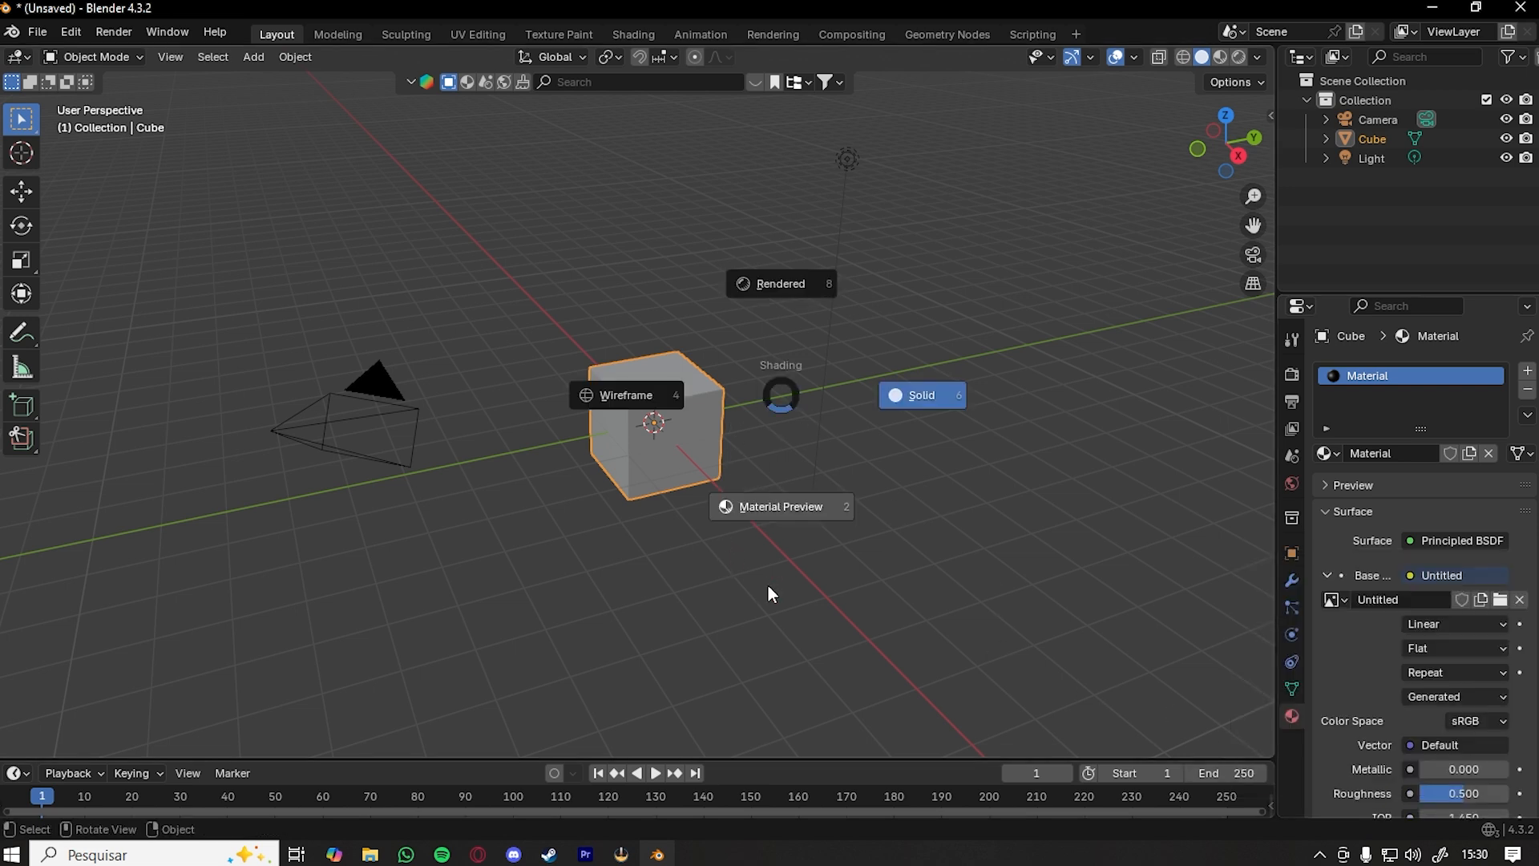
click(767, 586)
mouse_move(681, 546)
middle_down()
mouse_move(638, 473)
mouse_move(928, 473)
middle_up()
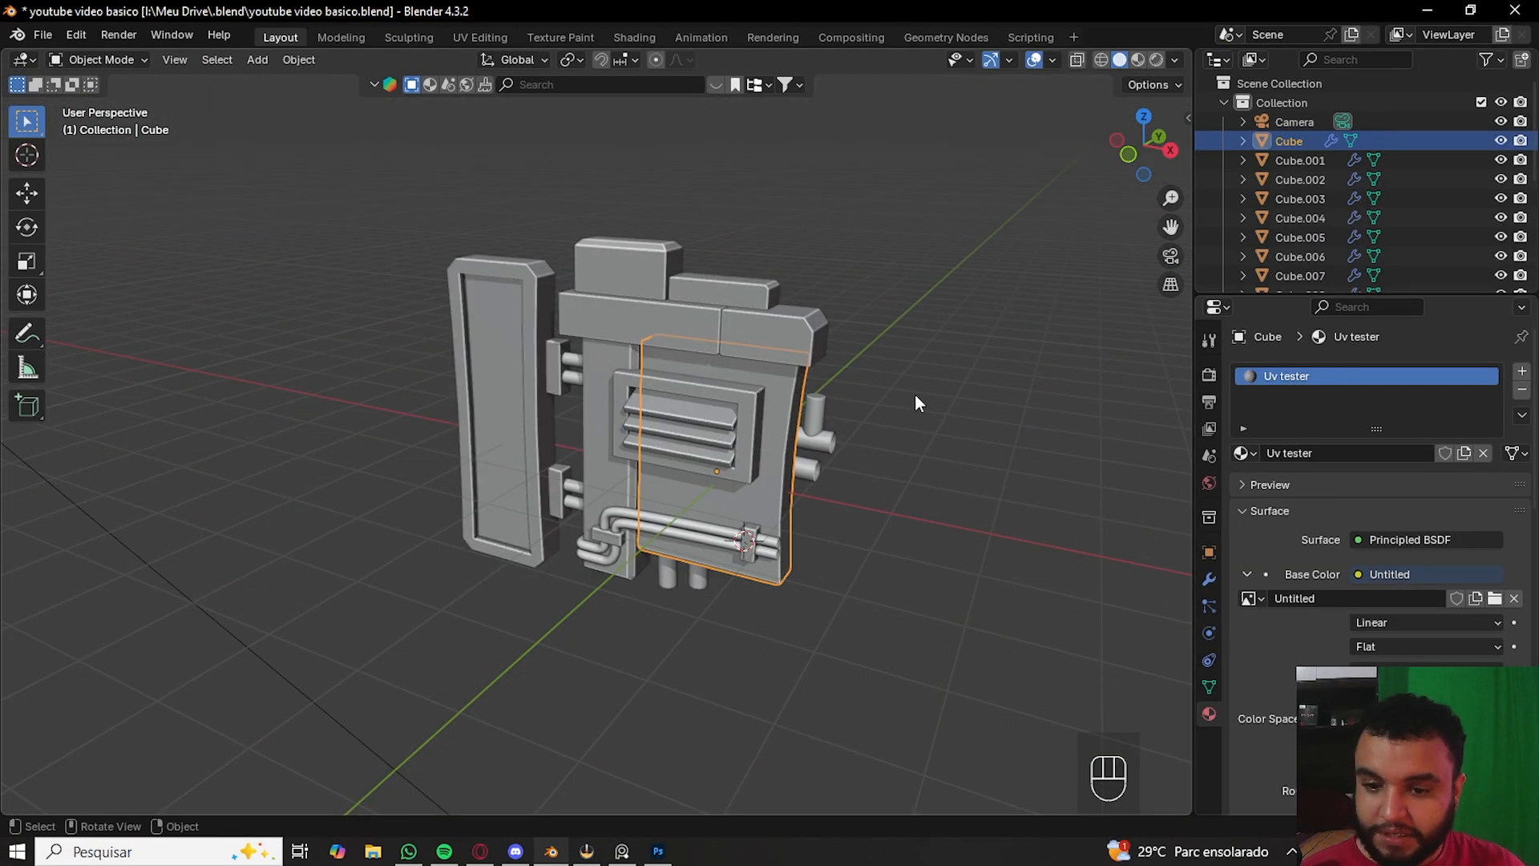
key(z)
click(858, 390)
scroll(879, 451, up, 4)
middle_drag(879, 453, 771, 388)
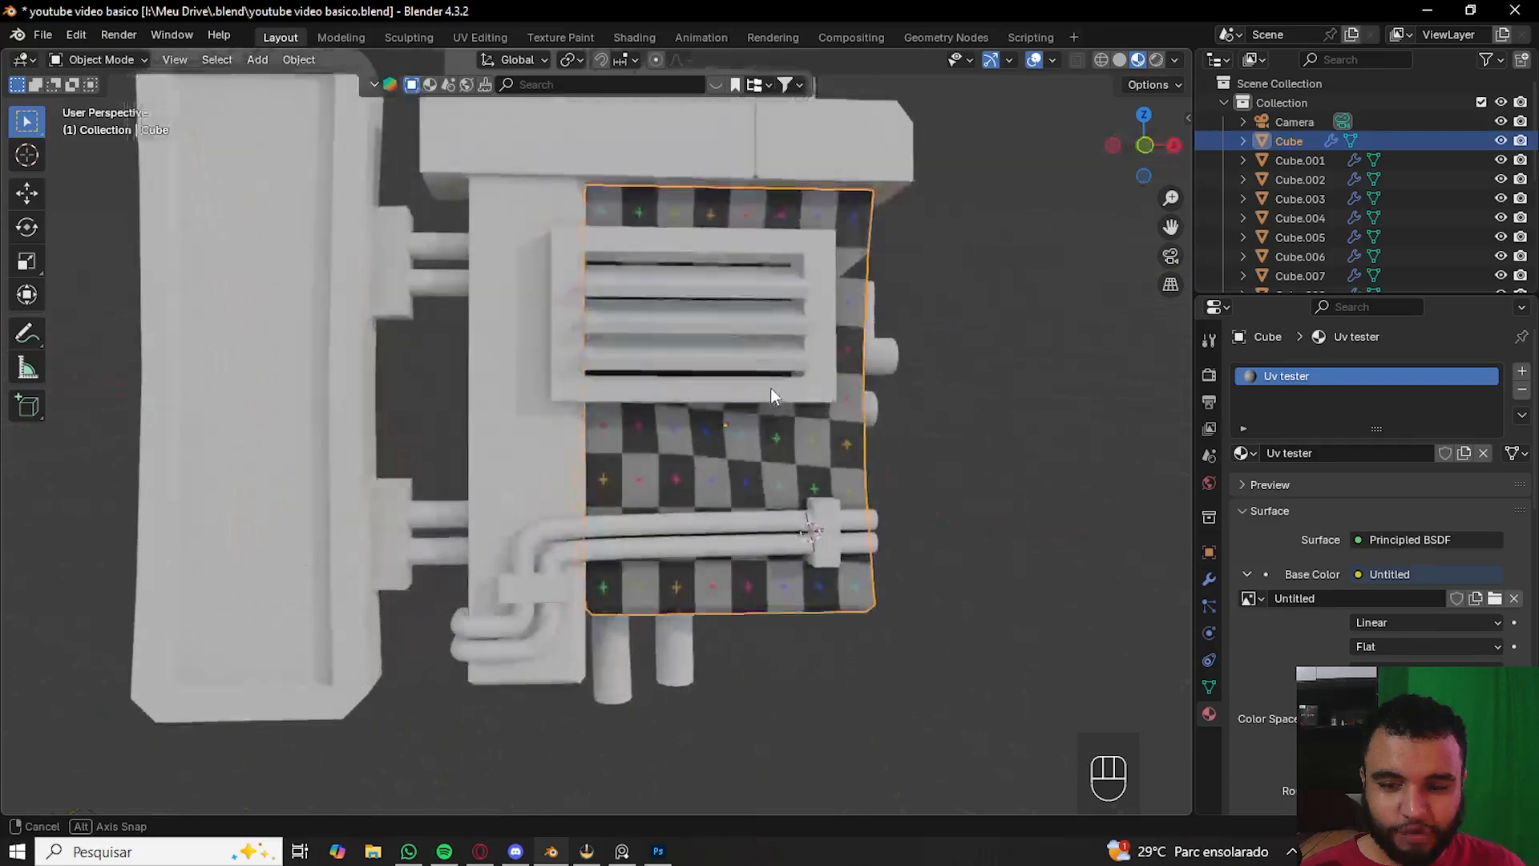
scroll(746, 413, up, 4)
scroll(745, 418, down, 4)
middle_drag(752, 468, 579, 387)
scroll(696, 427, down, 3)
scroll(579, 387, up, 4)
- Try assigning the Uv tester material to the side door panel and upper block, then undo those assignments
click(581, 380)
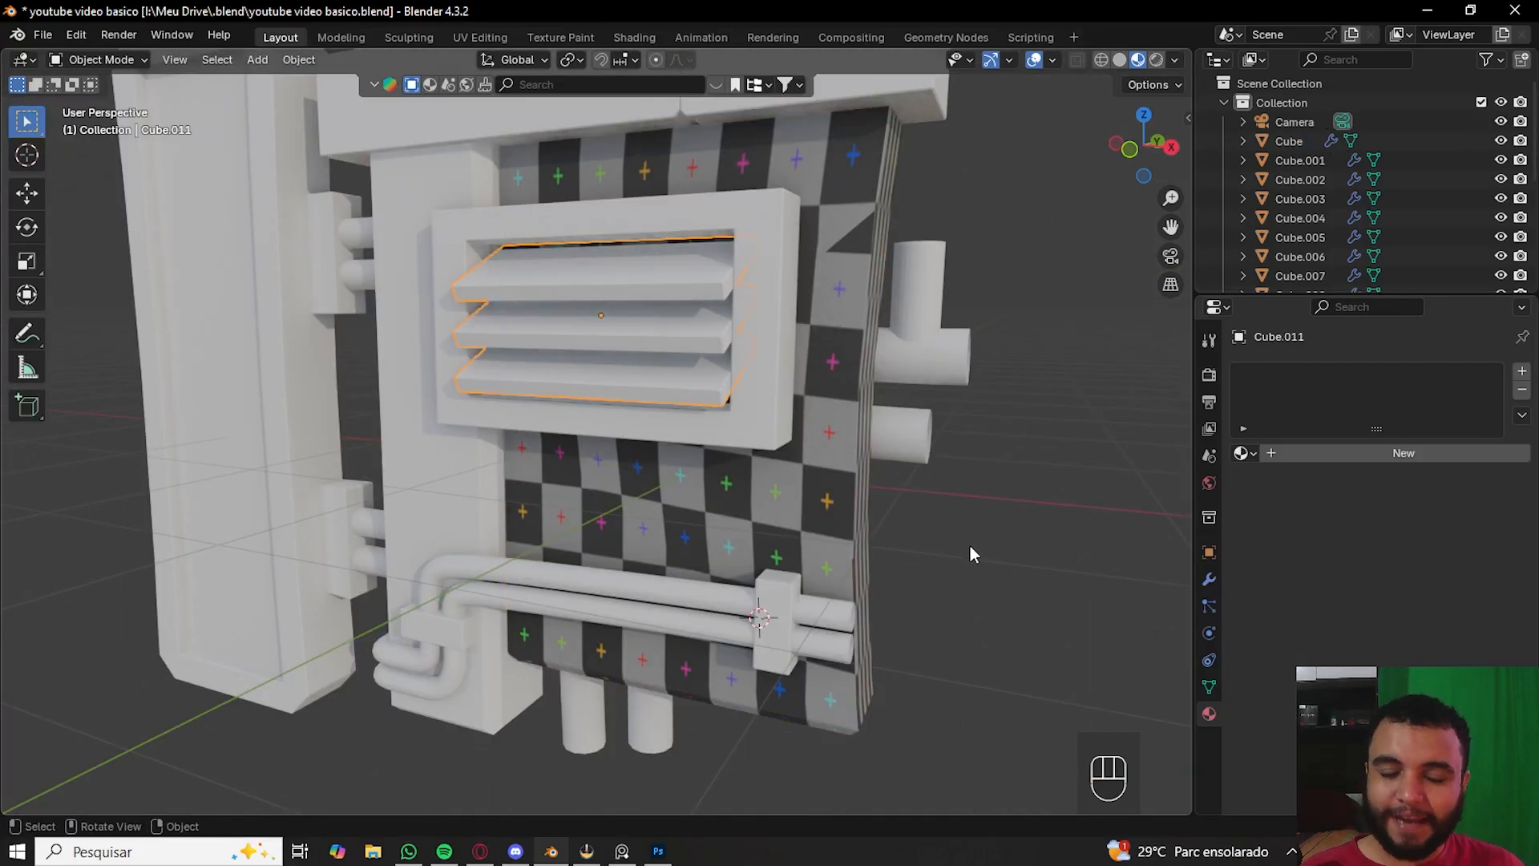
scroll(402, 460, down, 5)
middle_drag(398, 449, 367, 423)
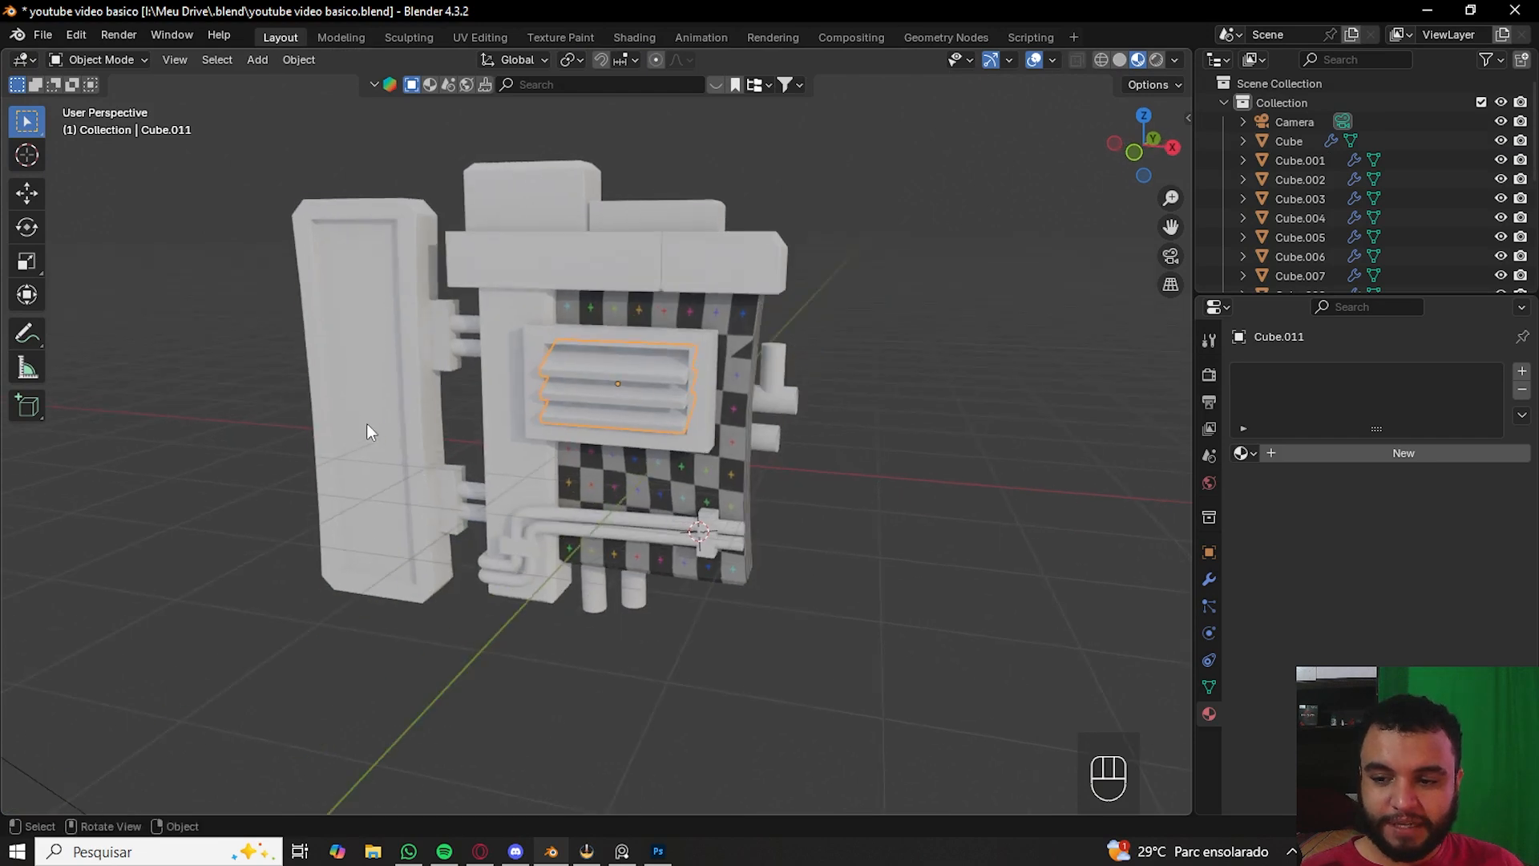
click(367, 423)
click(1242, 455)
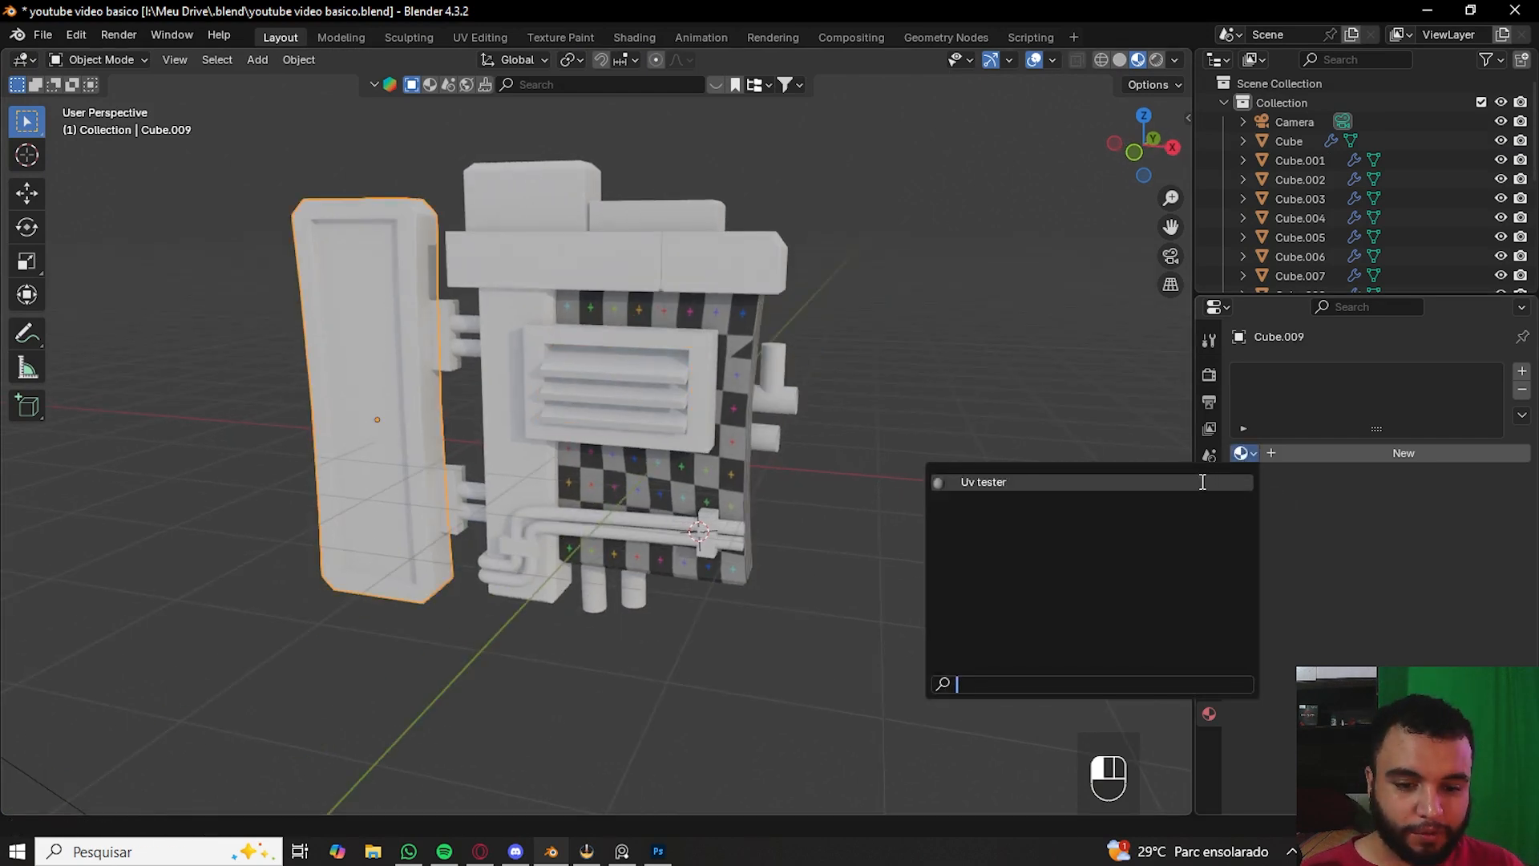
click(974, 481)
click(584, 247)
click(1243, 454)
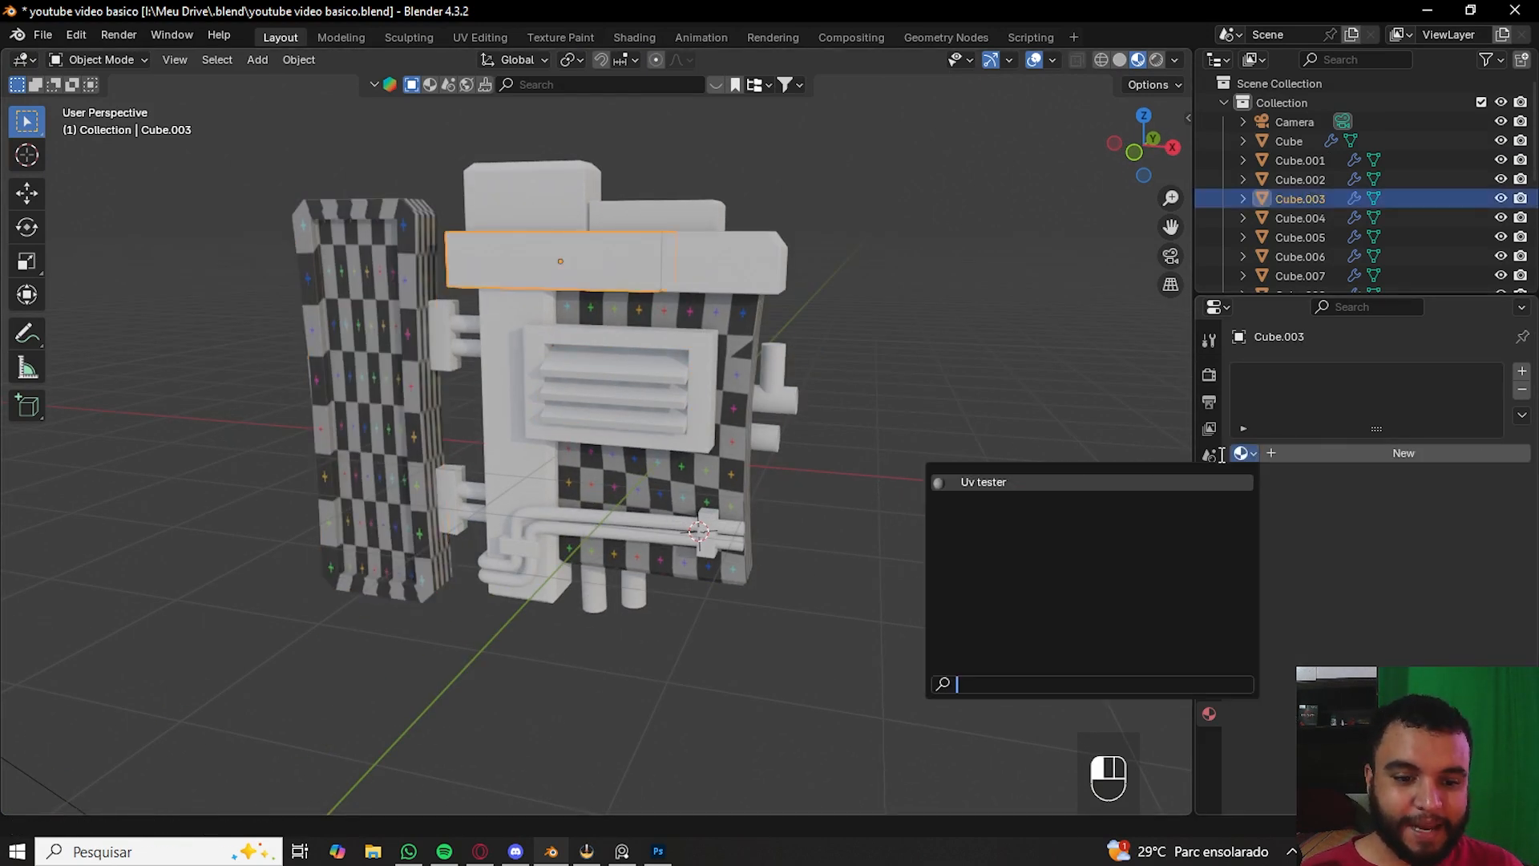
click(1129, 479)
key(ctrl+z)
key(ctrl+z)
key(ctrl+z)
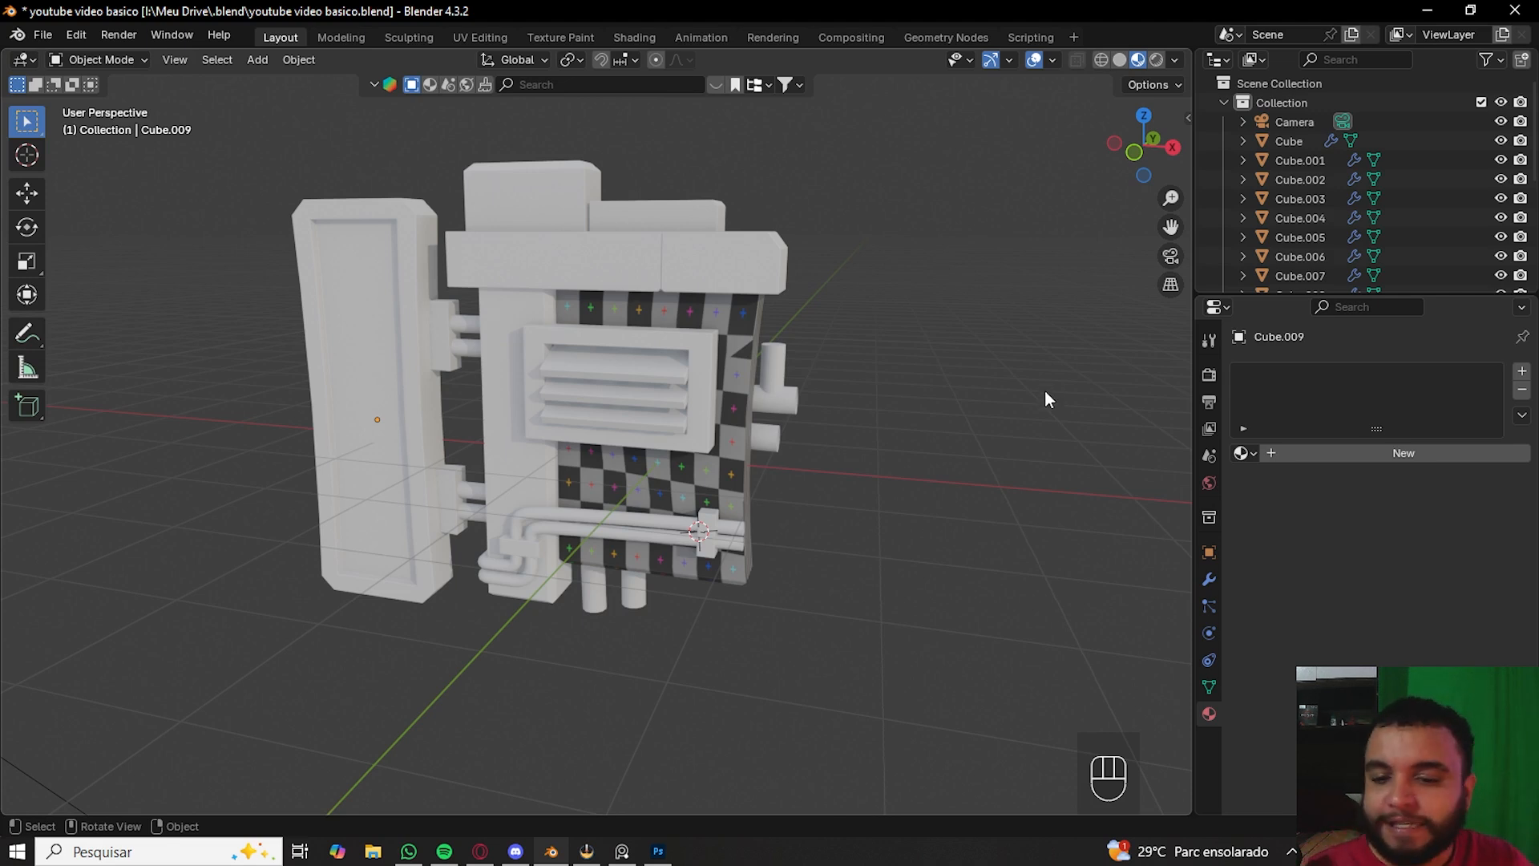
- Assign the Uv tester material to the side door panel
click(659, 444)
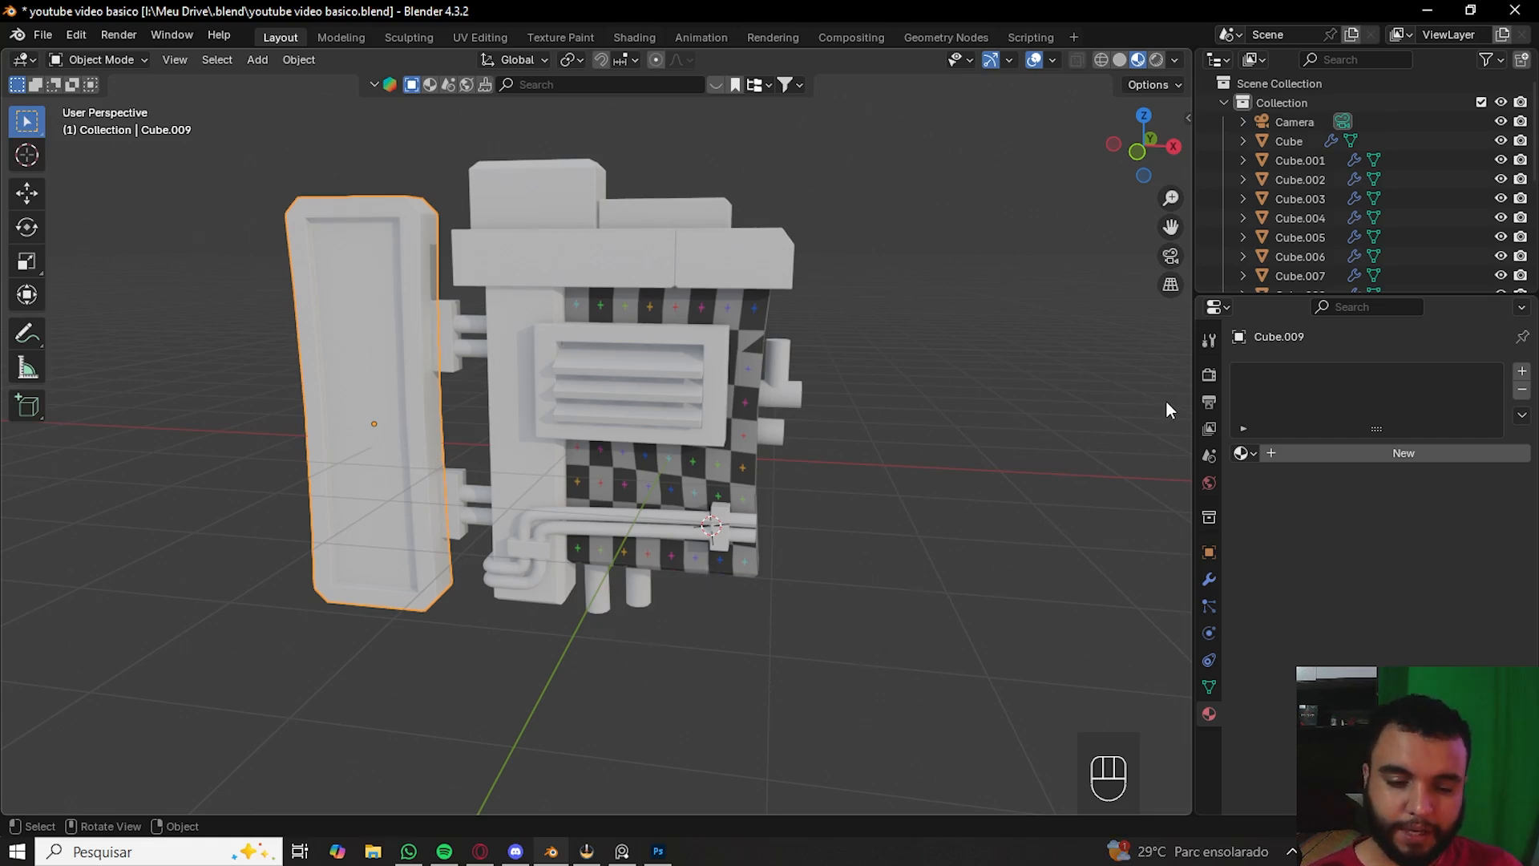
click(1245, 453)
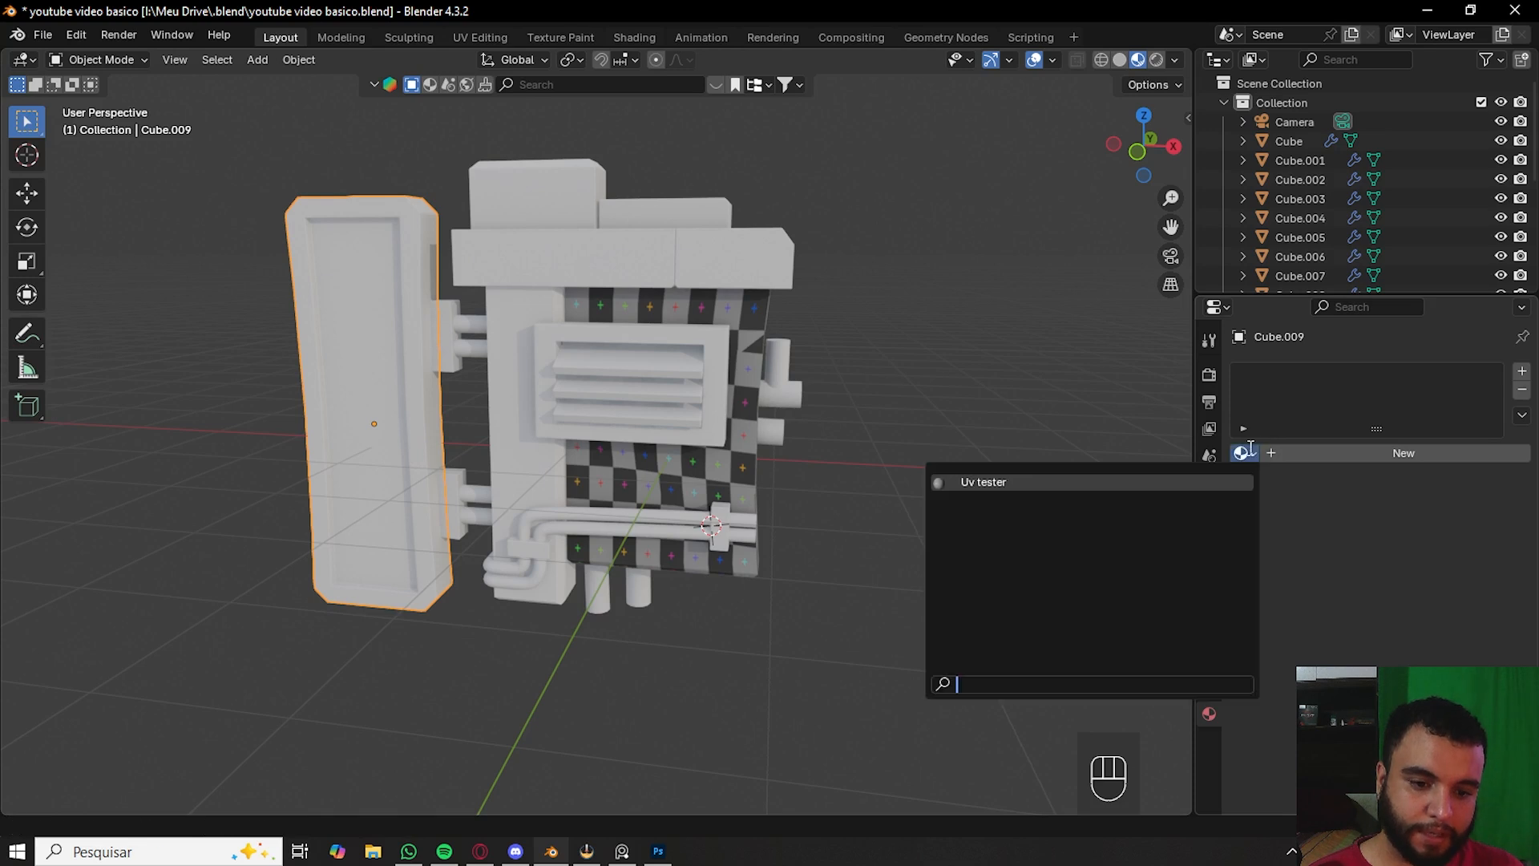
click(1103, 484)
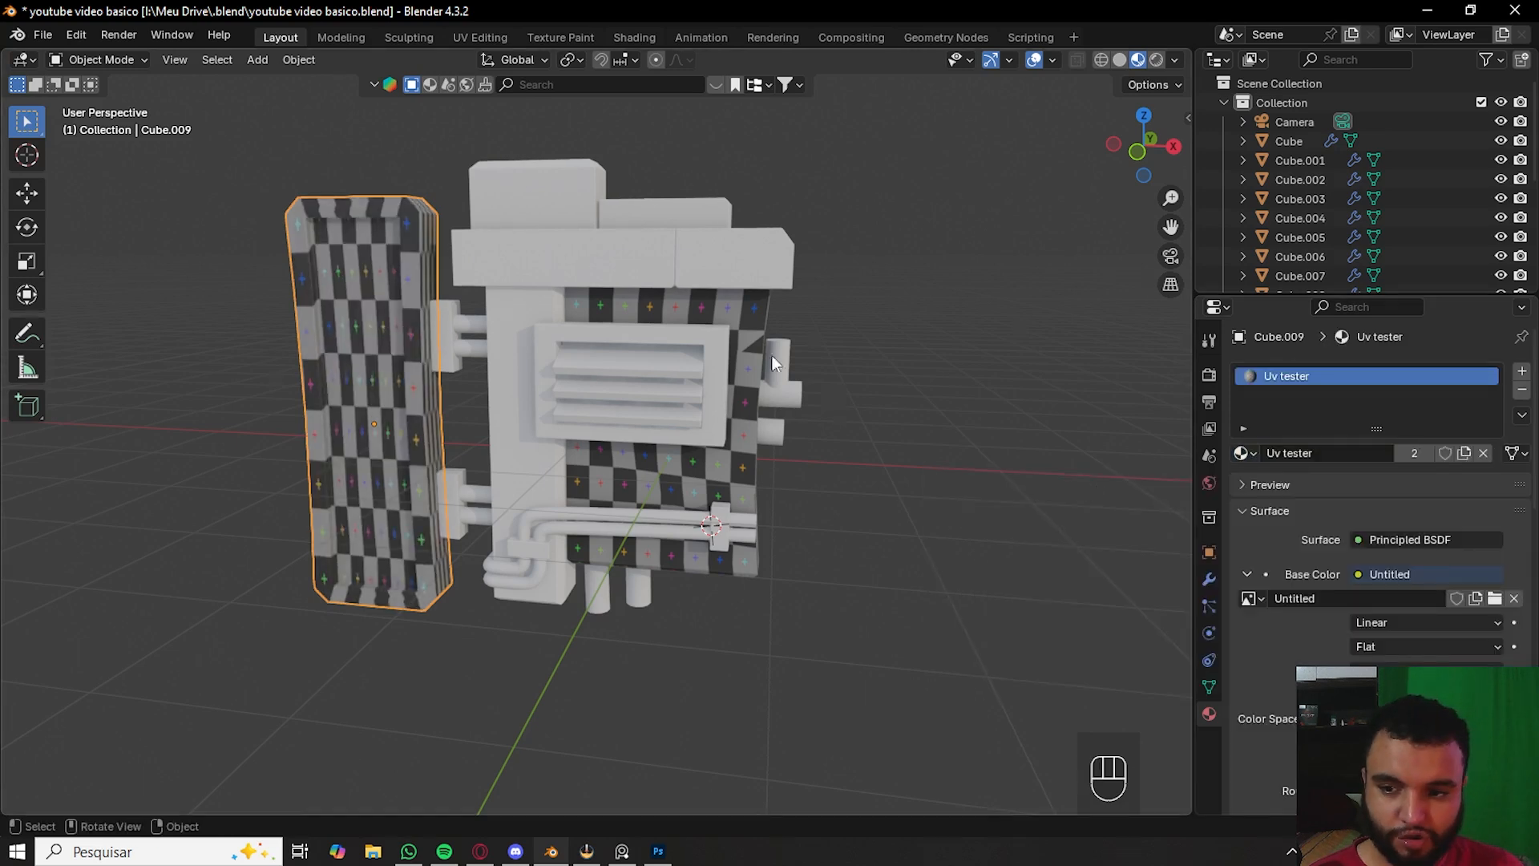
- Select the upper front block and assign it the Uv tester material
click(584, 257)
click(1247, 453)
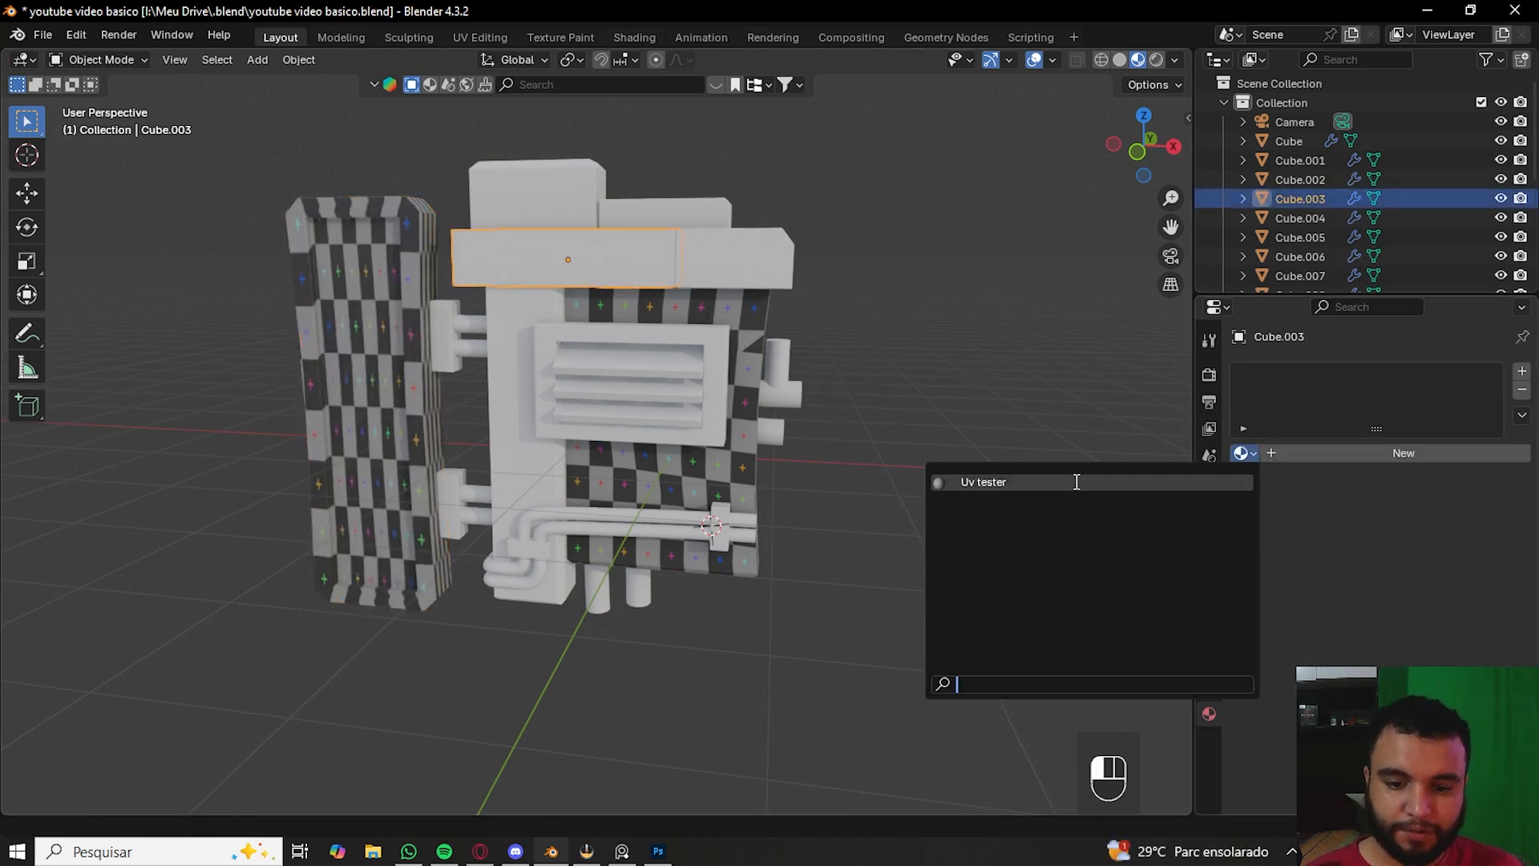
click(1098, 485)
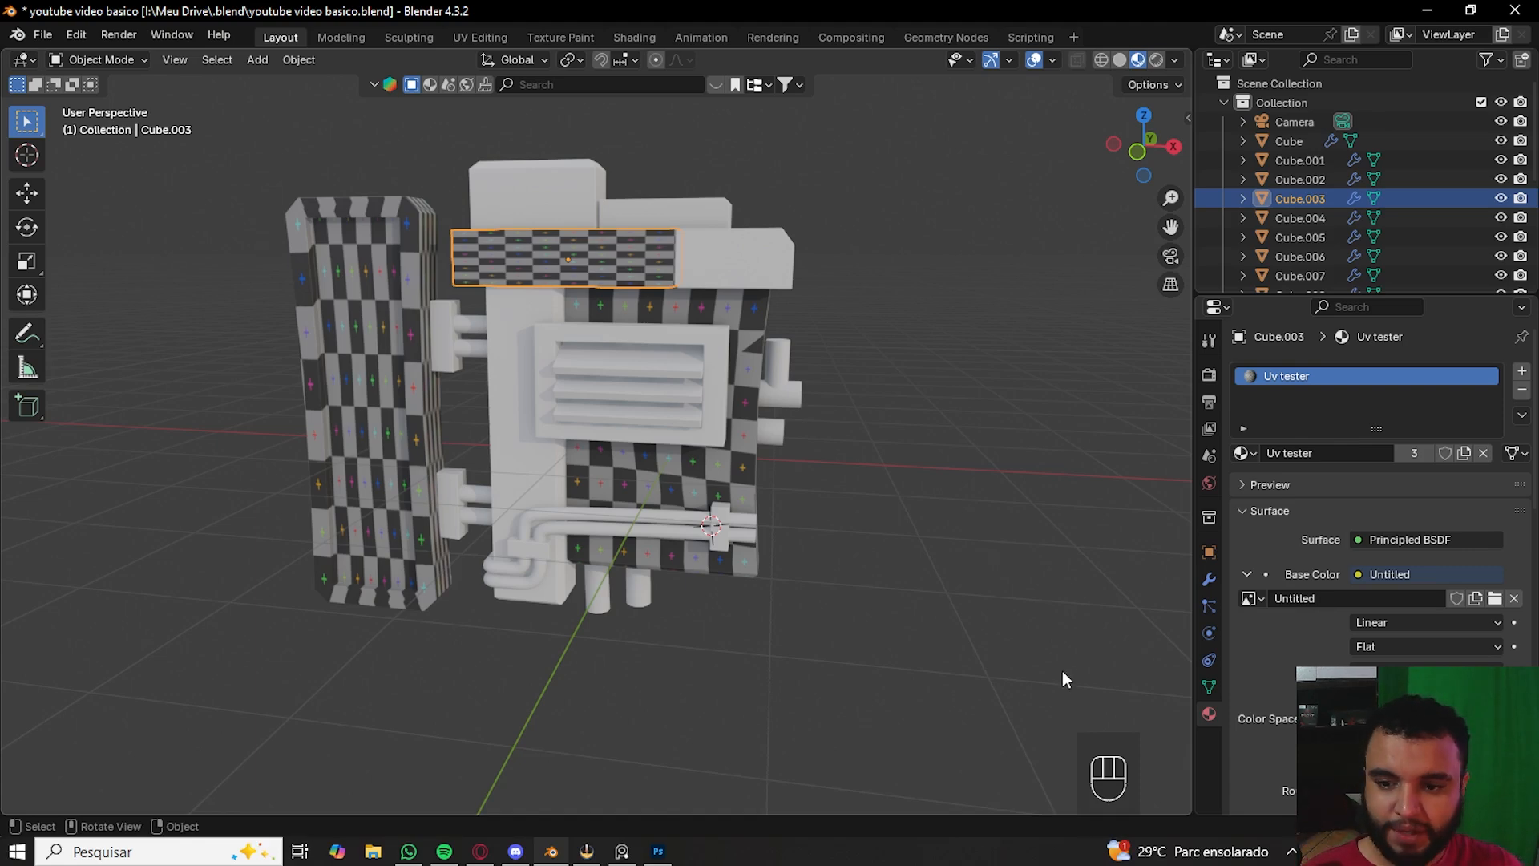
- Box-select all the model's parts, toggling individual objects in and out of the selection
drag(1052, 645, 32, 49)
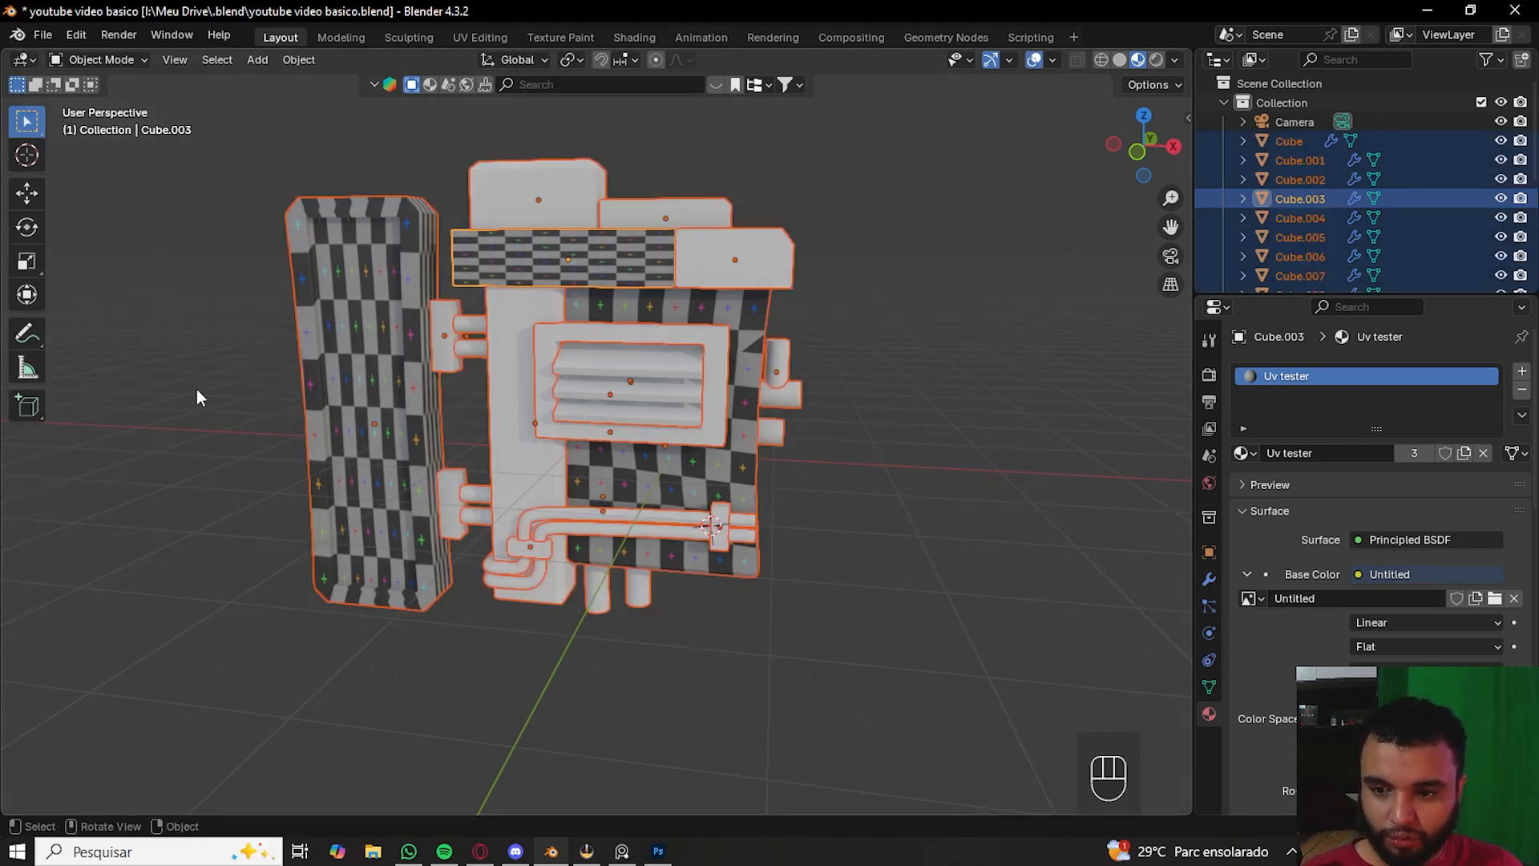
shift+click(336, 335)
shift+click(488, 253)
scroll(486, 273, up, 5)
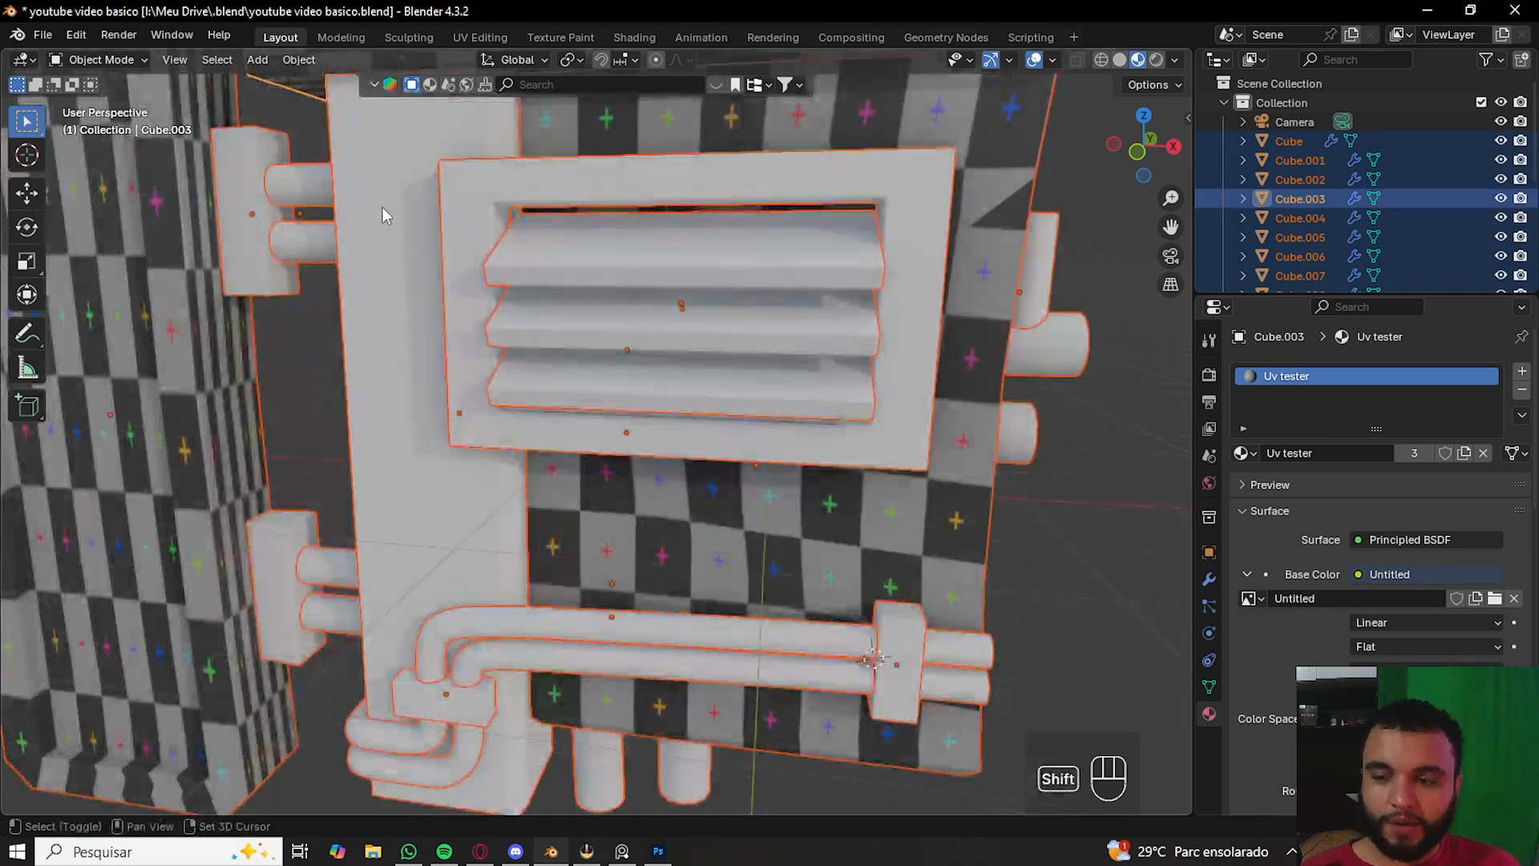
shift+middle_drag(382, 207, 449, 394)
shift+click(241, 261)
shift+click(575, 195)
shift+click(844, 176)
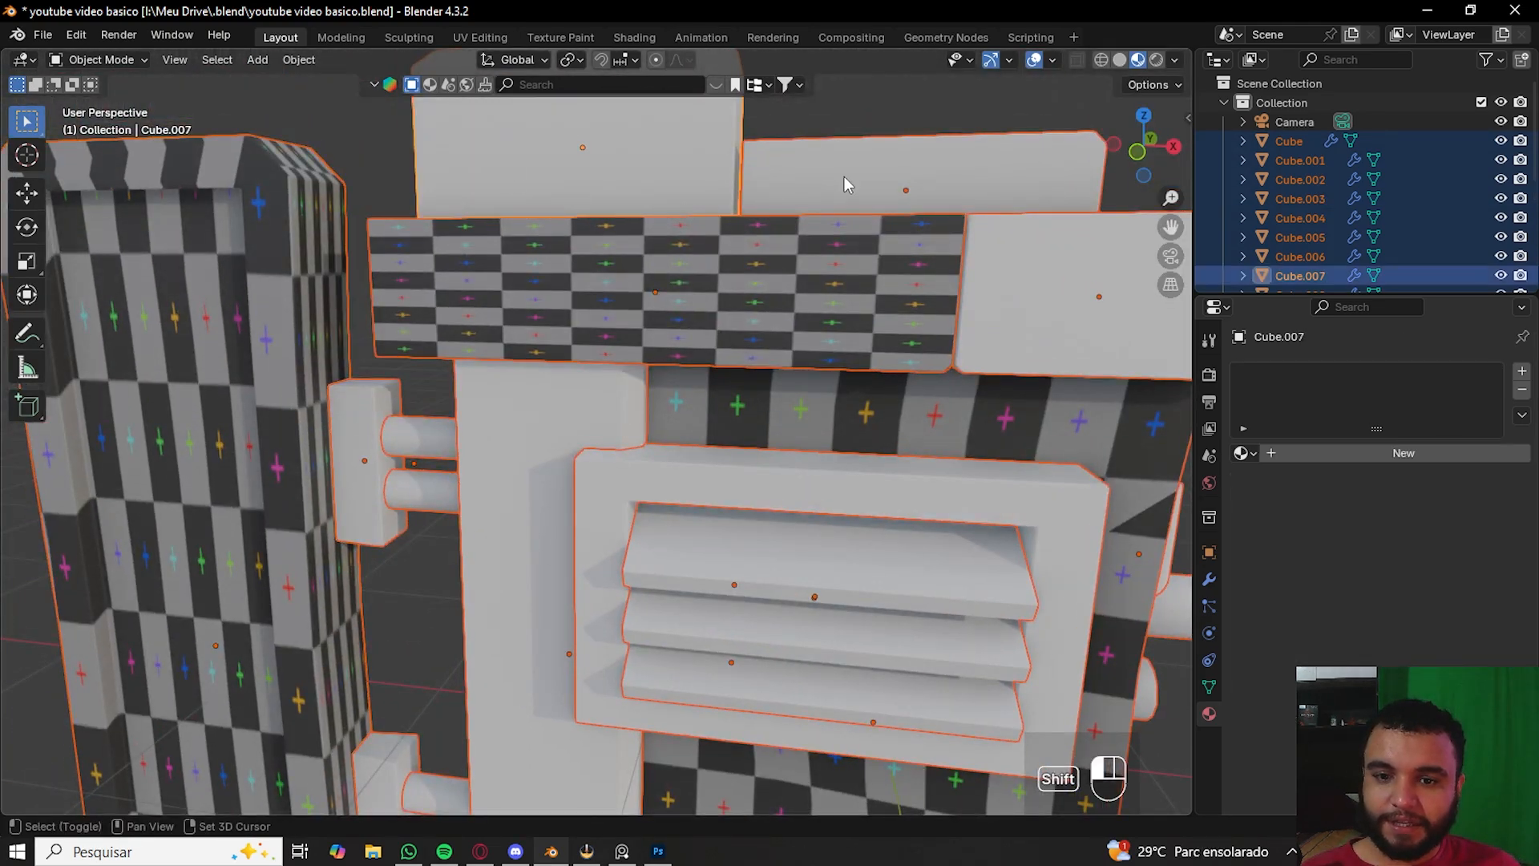
shift+click(264, 305)
shift+middle_drag(310, 406, 401, 290)
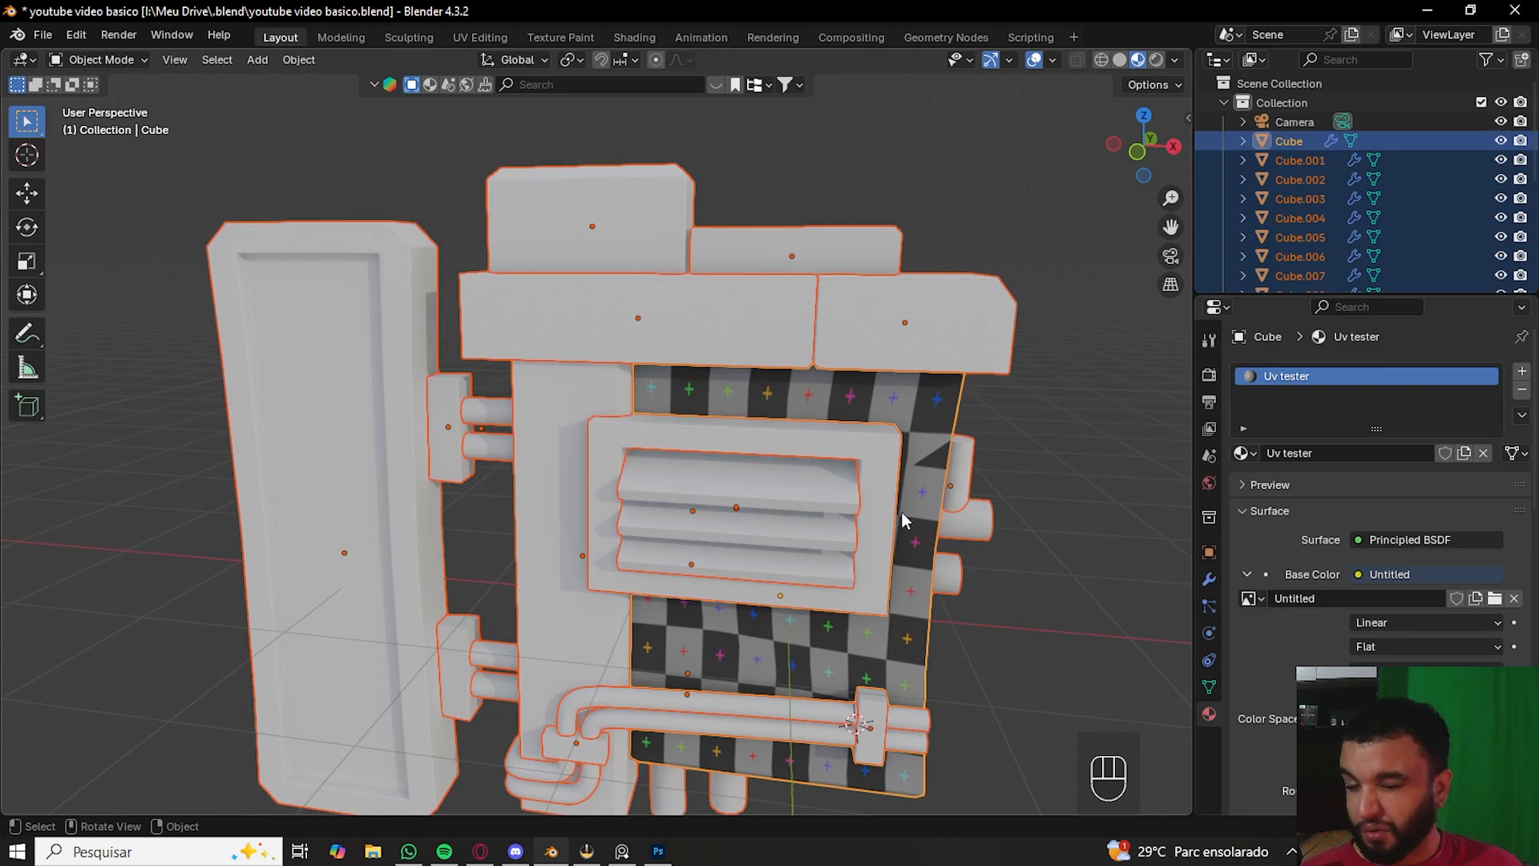
shift+click(324, 256)
shift+middle_drag(698, 409, 641, 207)
shift+middle_drag(656, 388, 608, 406)
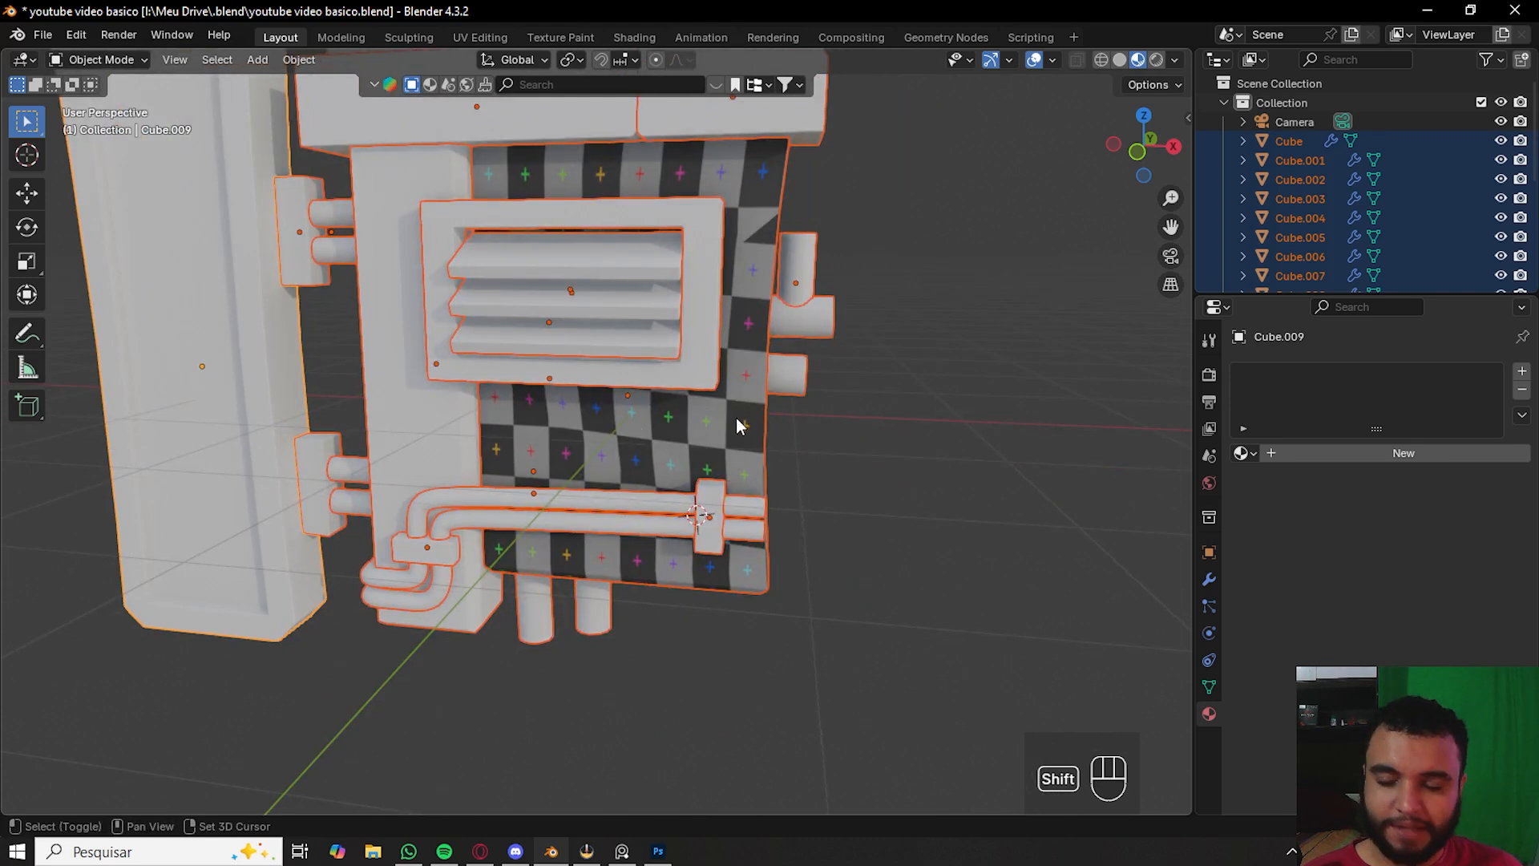
- Adjust the selection around the pipes and make the front panel cube the active object
shift+click(677, 430)
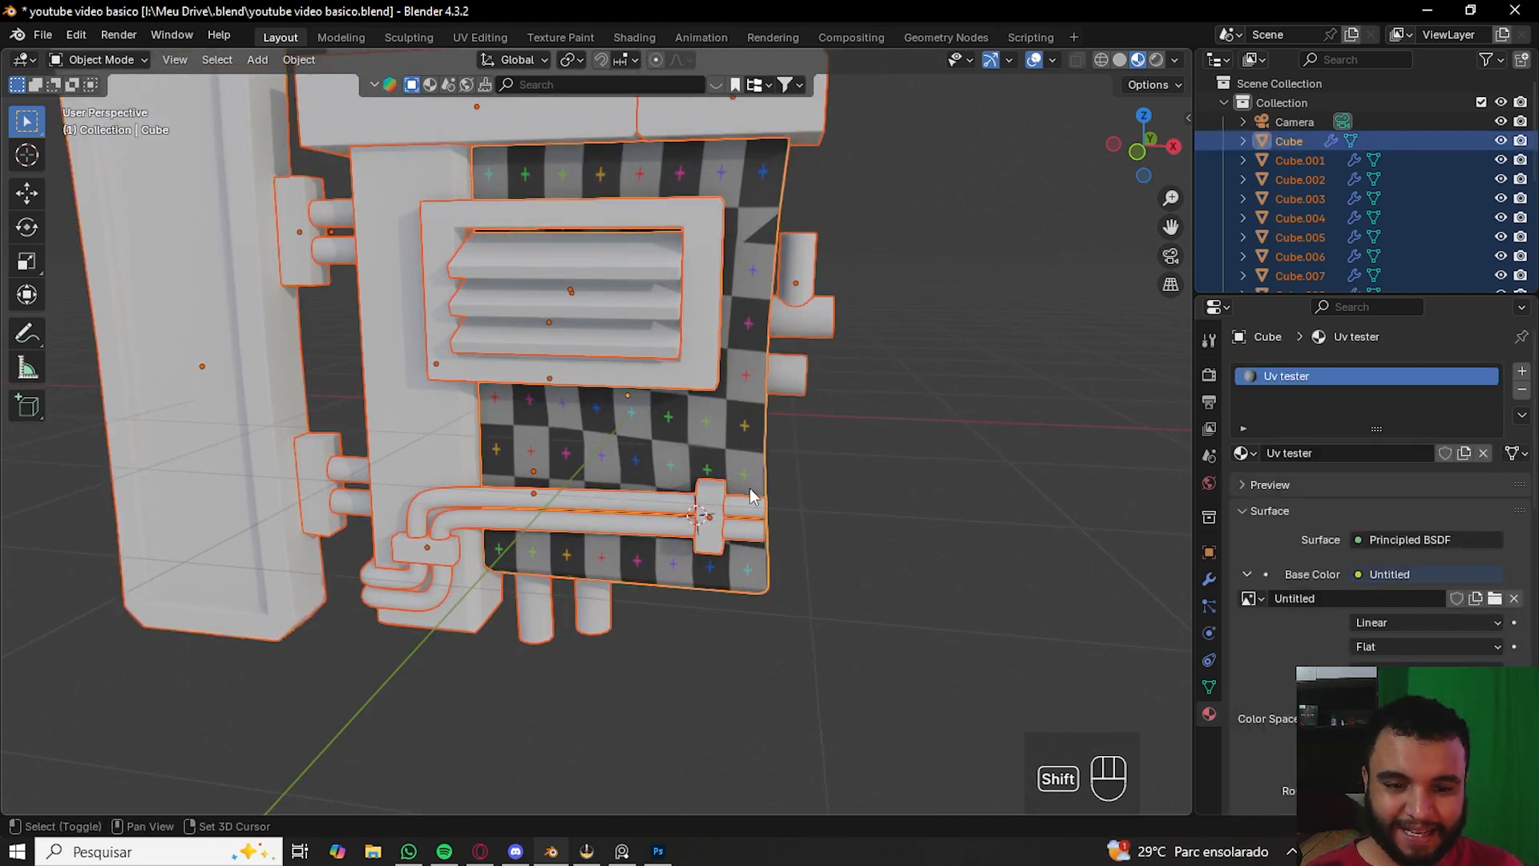
scroll(1045, 467, up, 5)
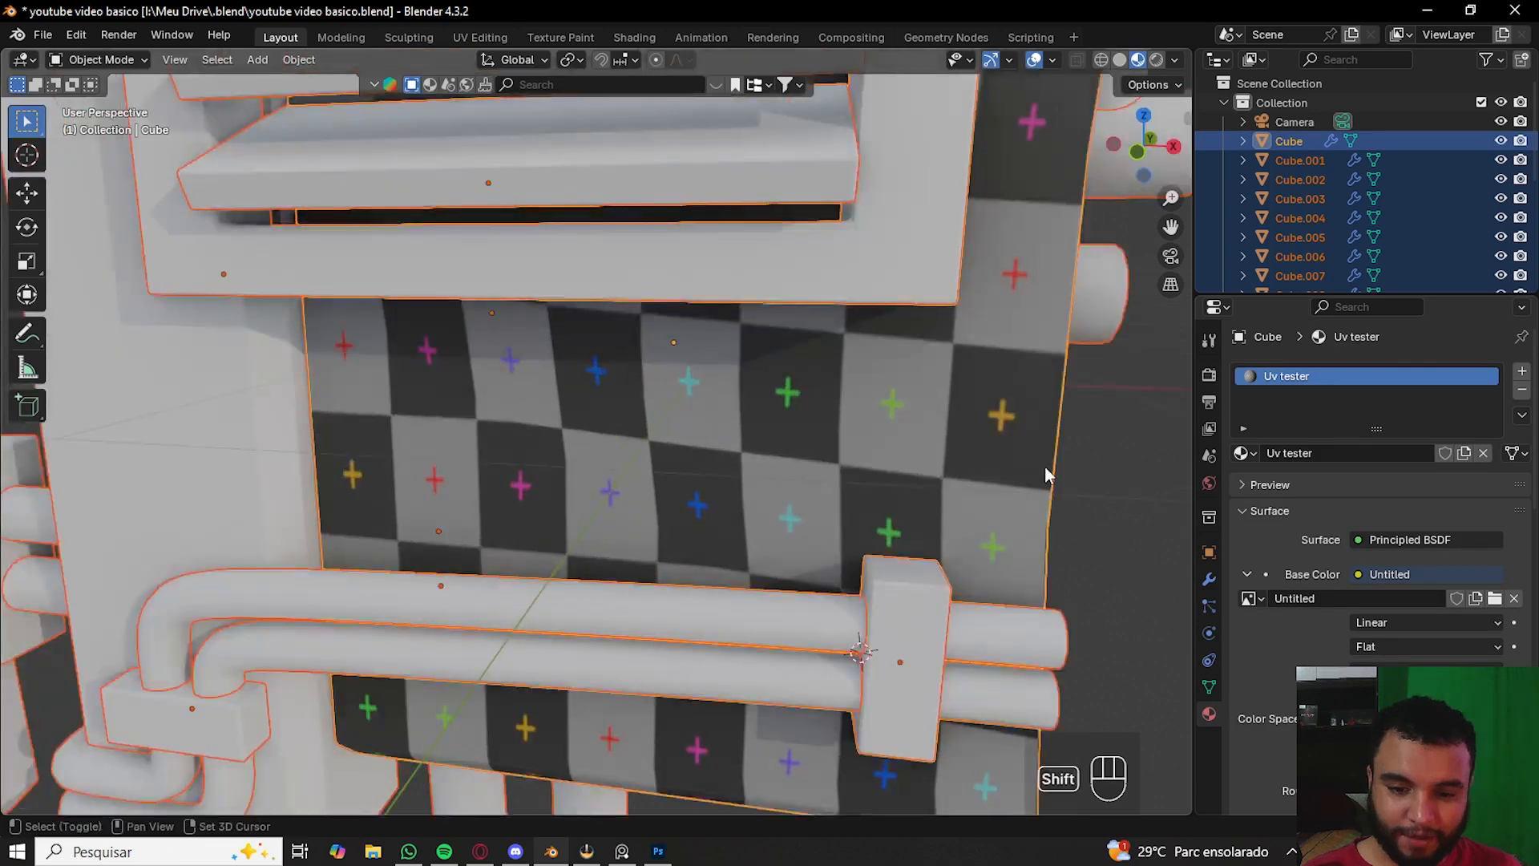
shift+middle_drag(1045, 472, 758, 458)
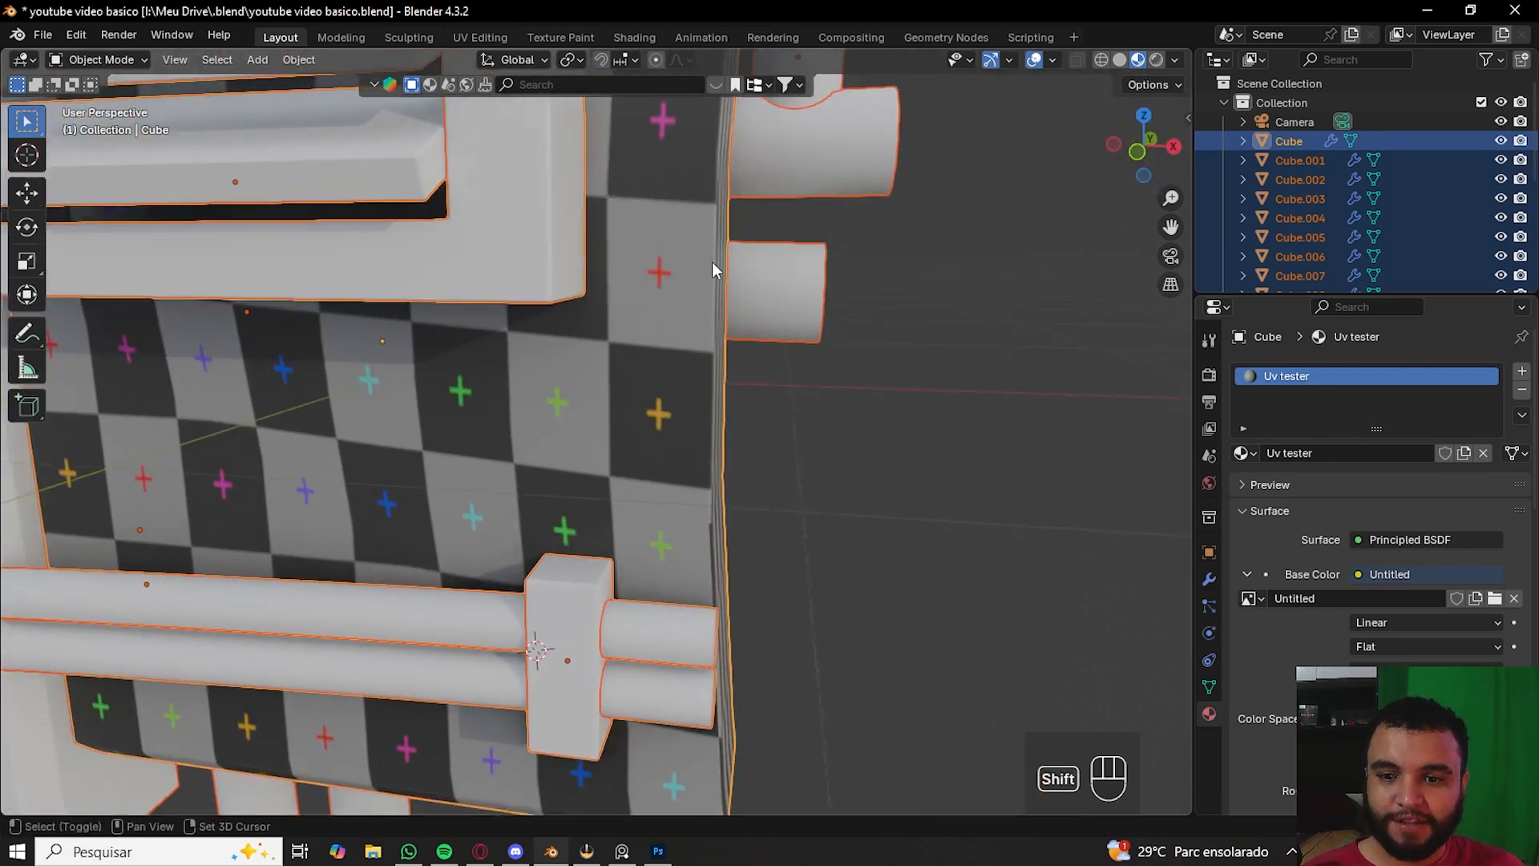
shift+click(797, 269)
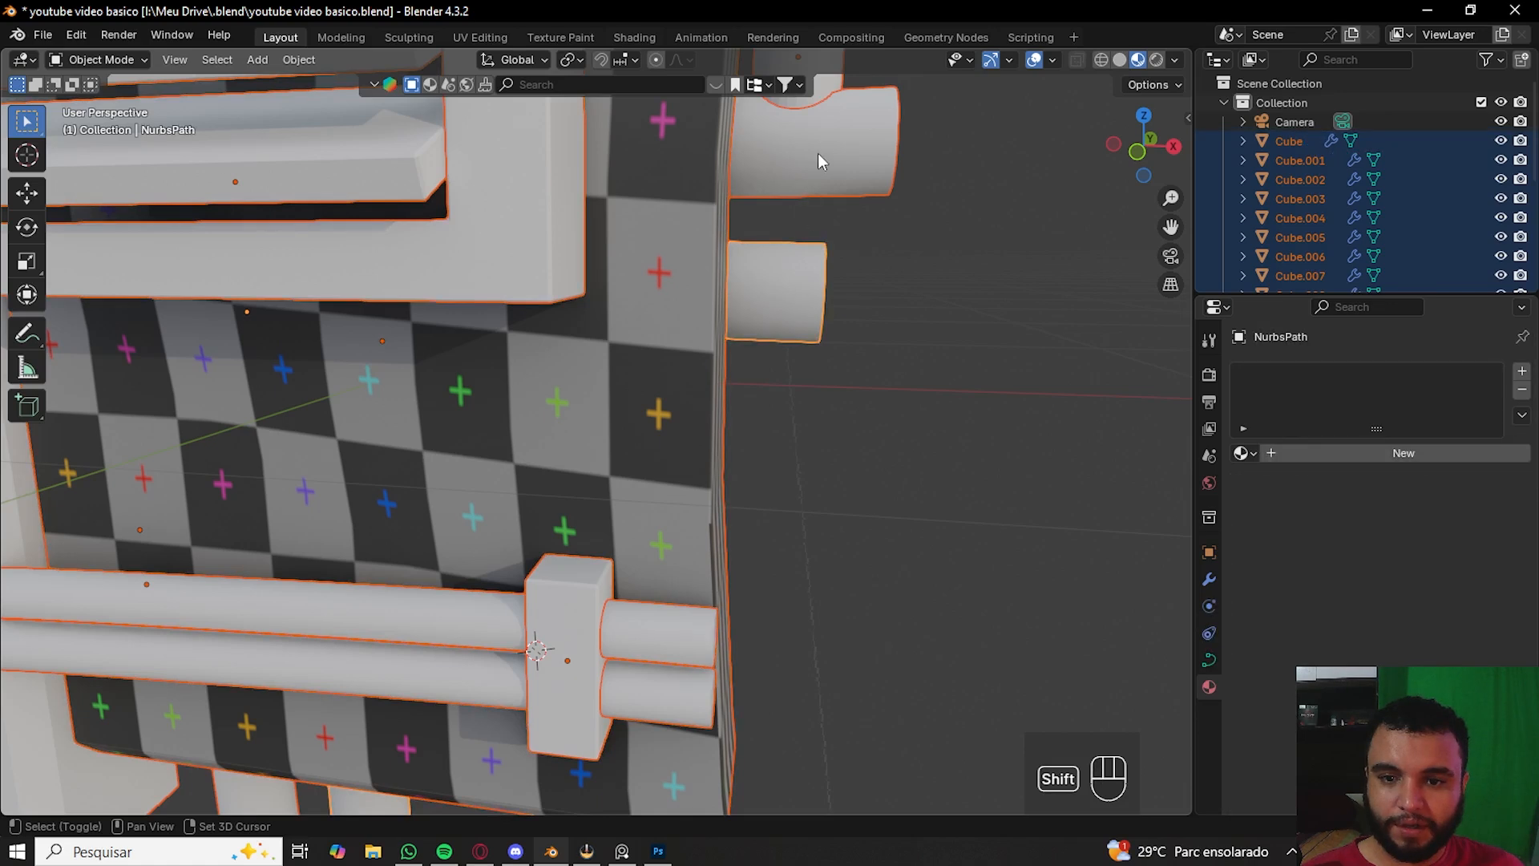
shift+click(481, 182)
shift+click(536, 250)
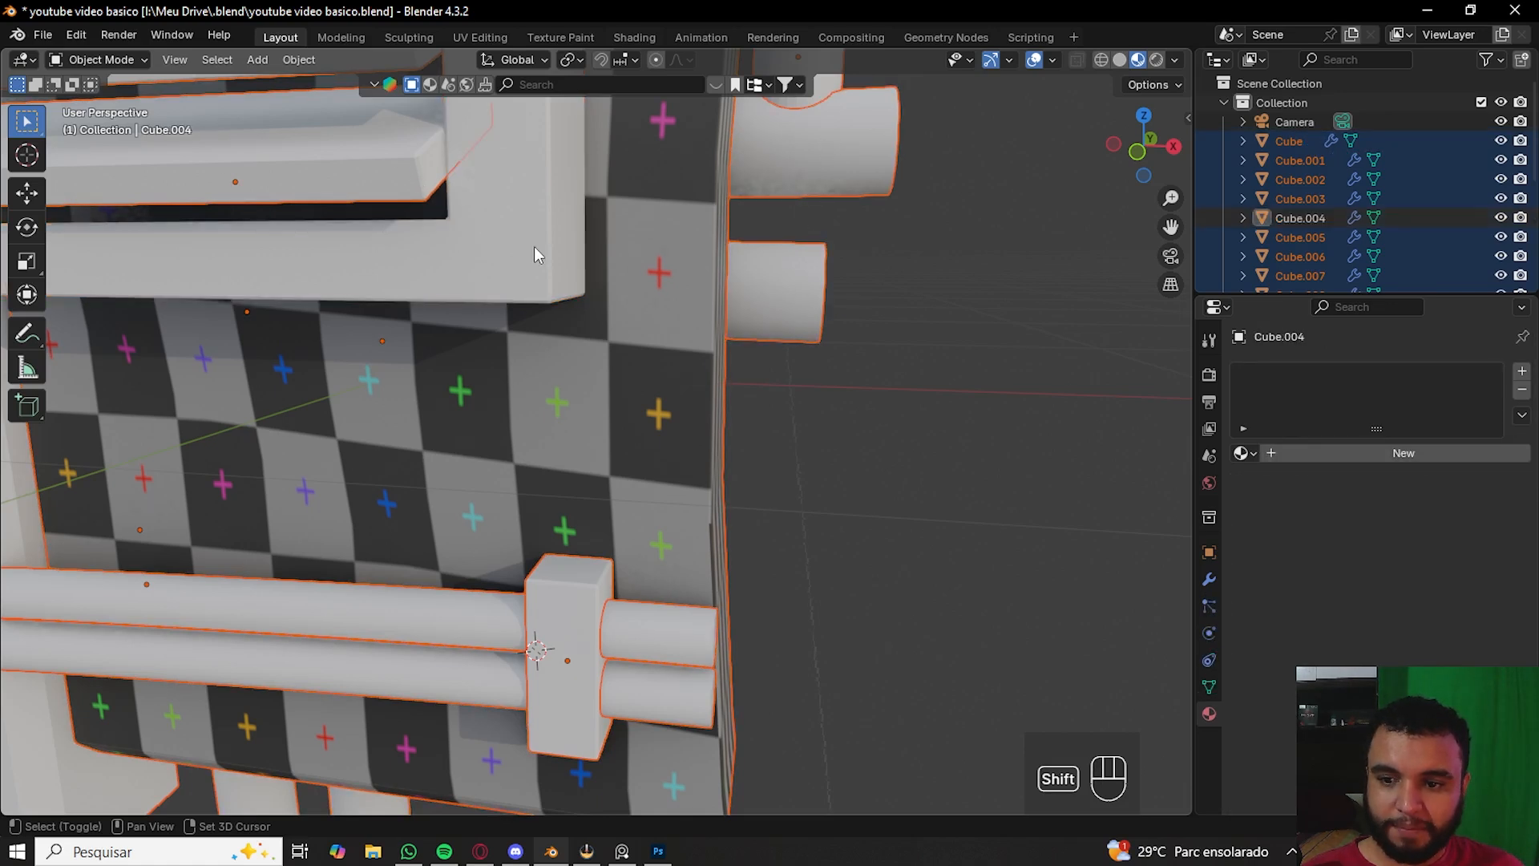
shift+click(578, 606)
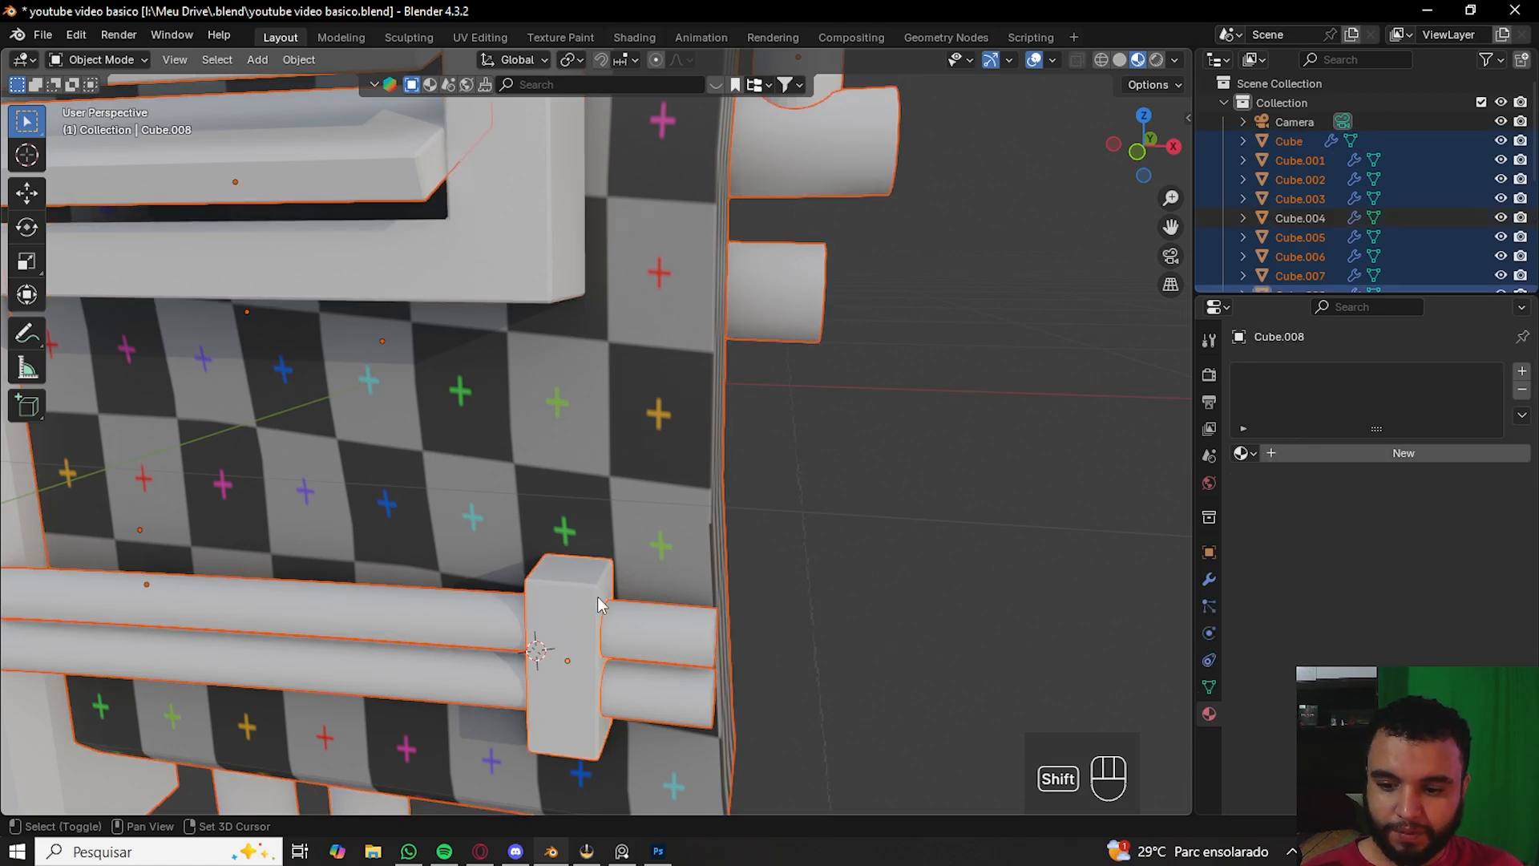
shift+click(653, 425)
scroll(697, 377, down, 4)
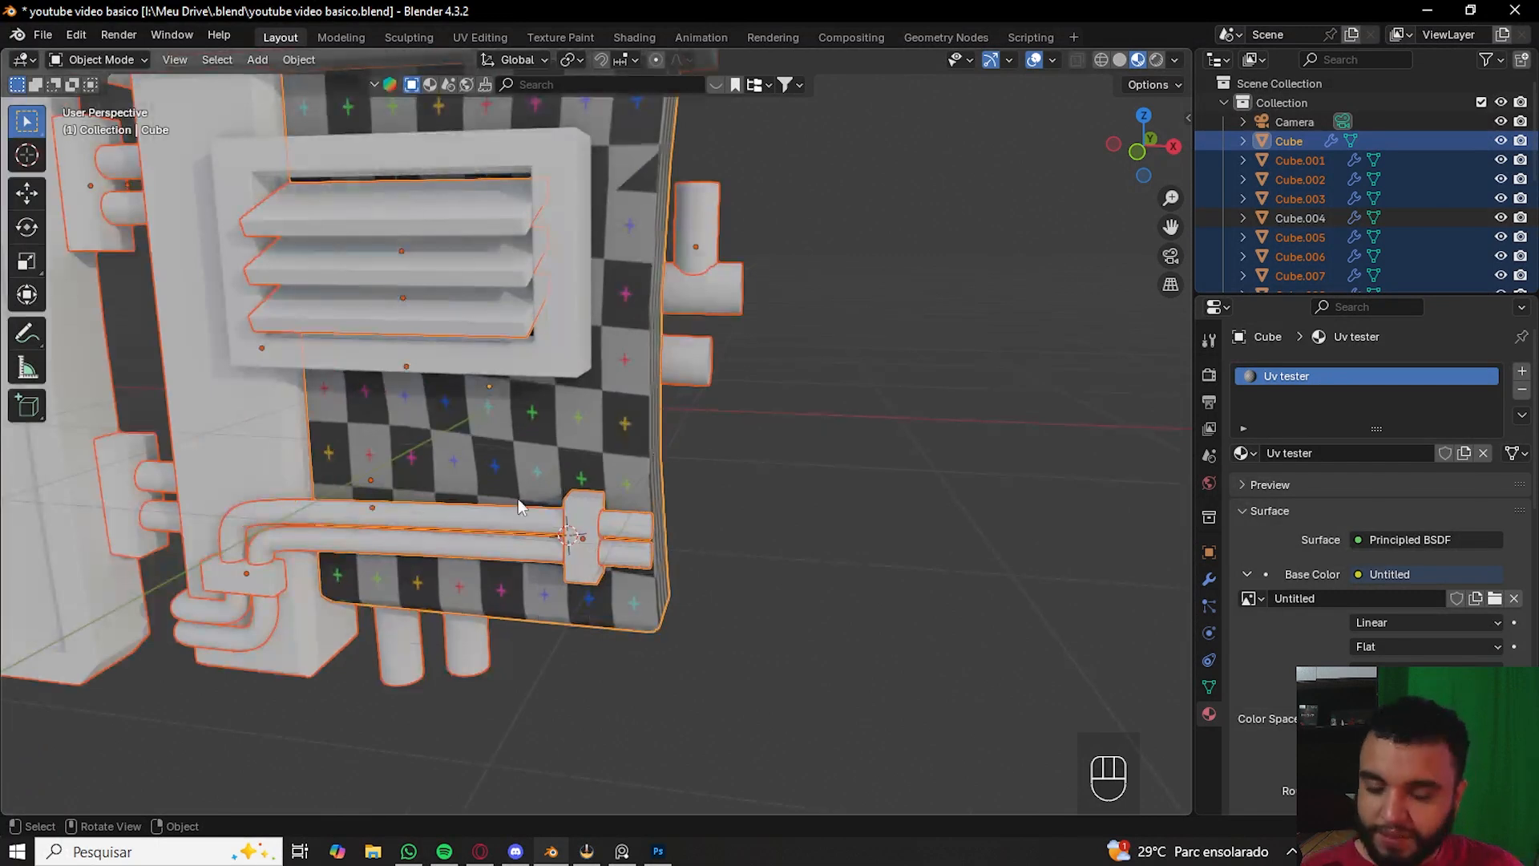
scroll(508, 546, down, 2)
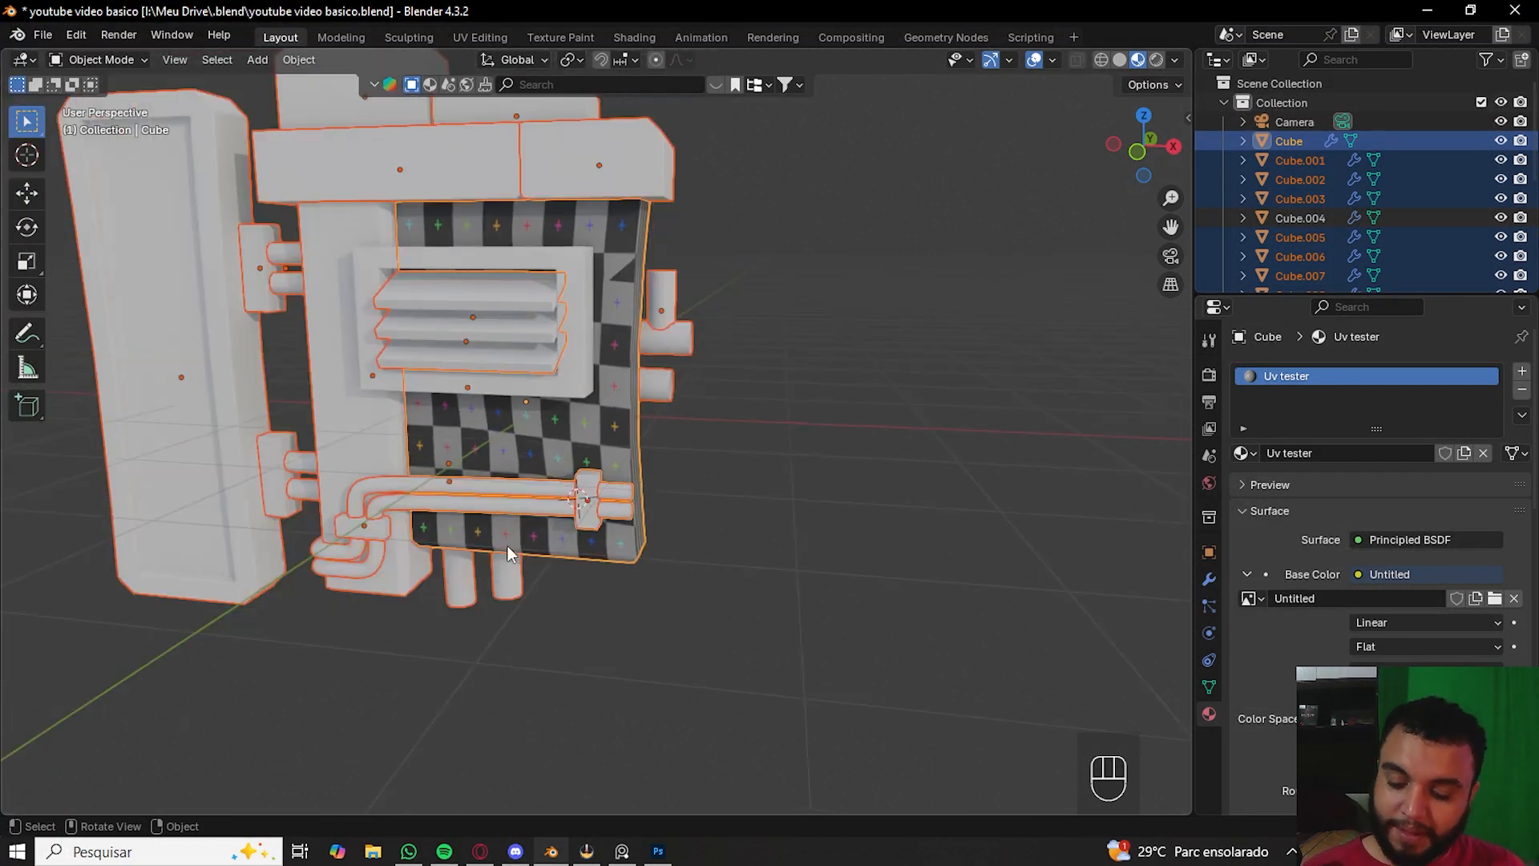
- Link the Uv tester material from the active cube to all the other selected objects
key(ctrl+l)
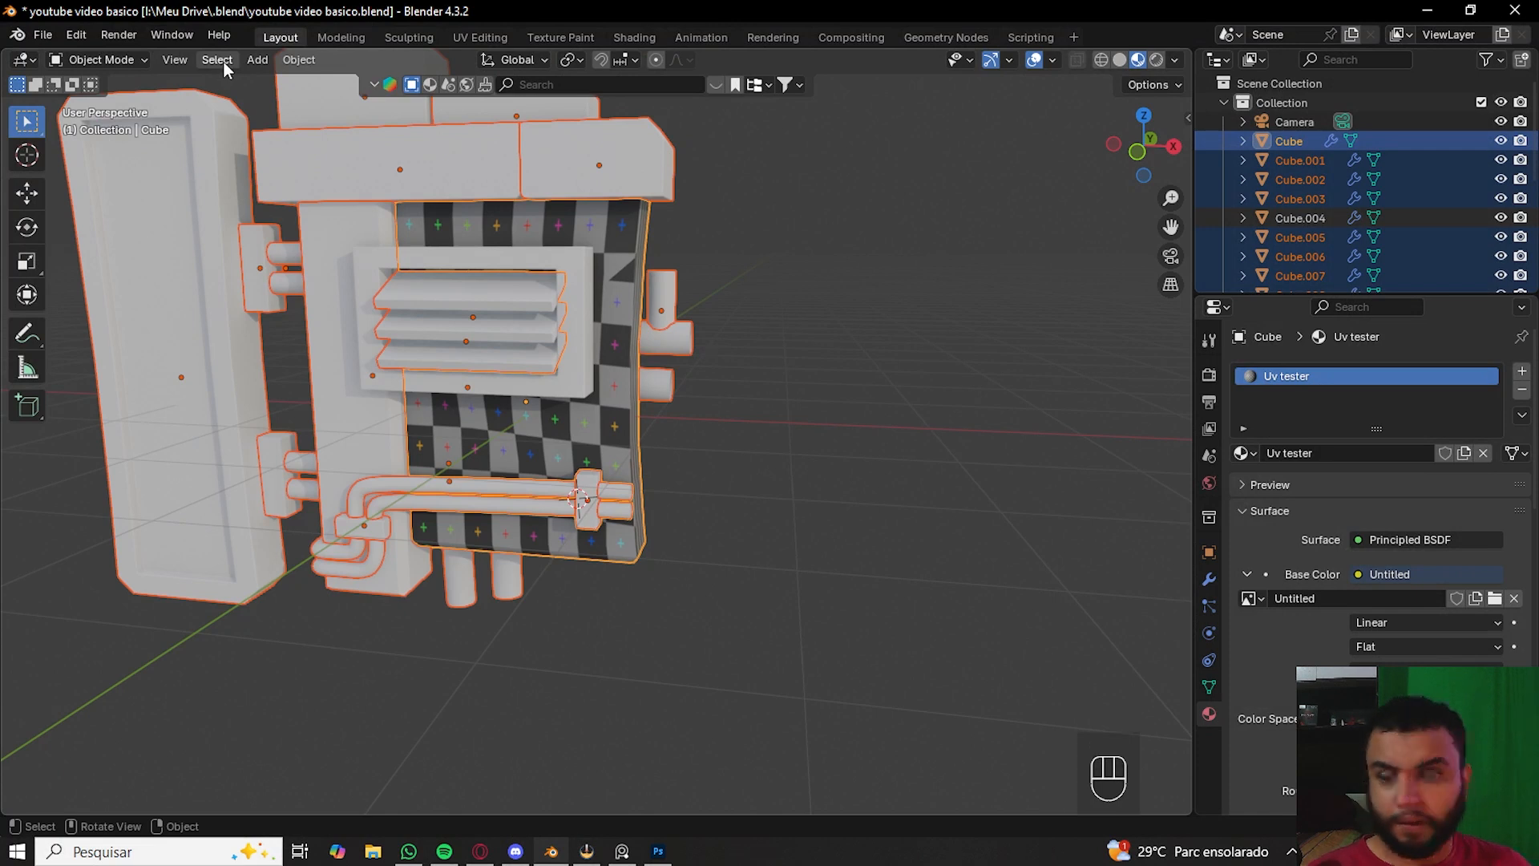
key(ctrl)
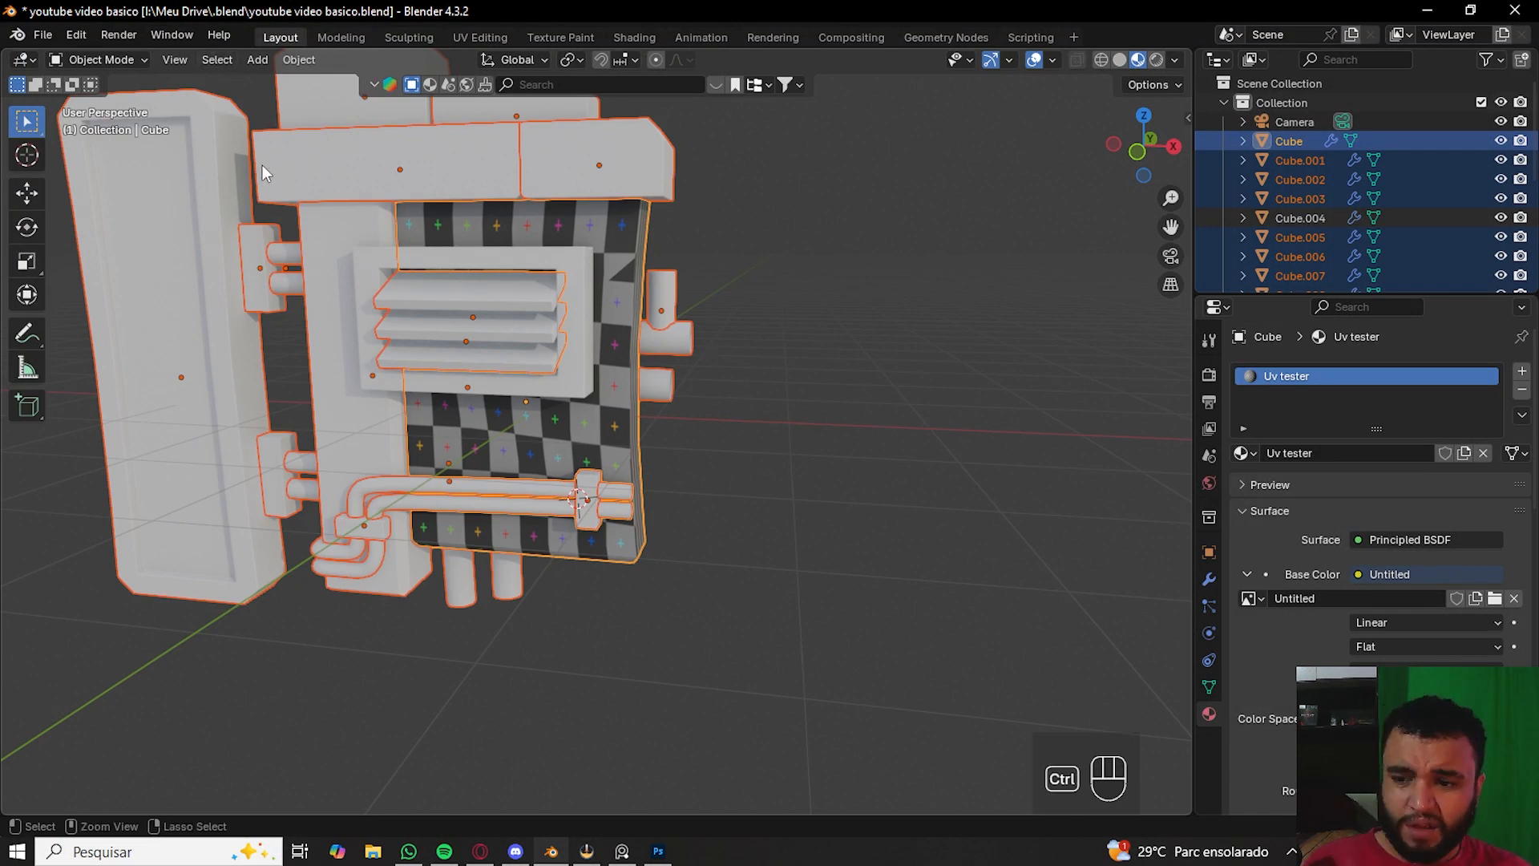
key(ctrl+l)
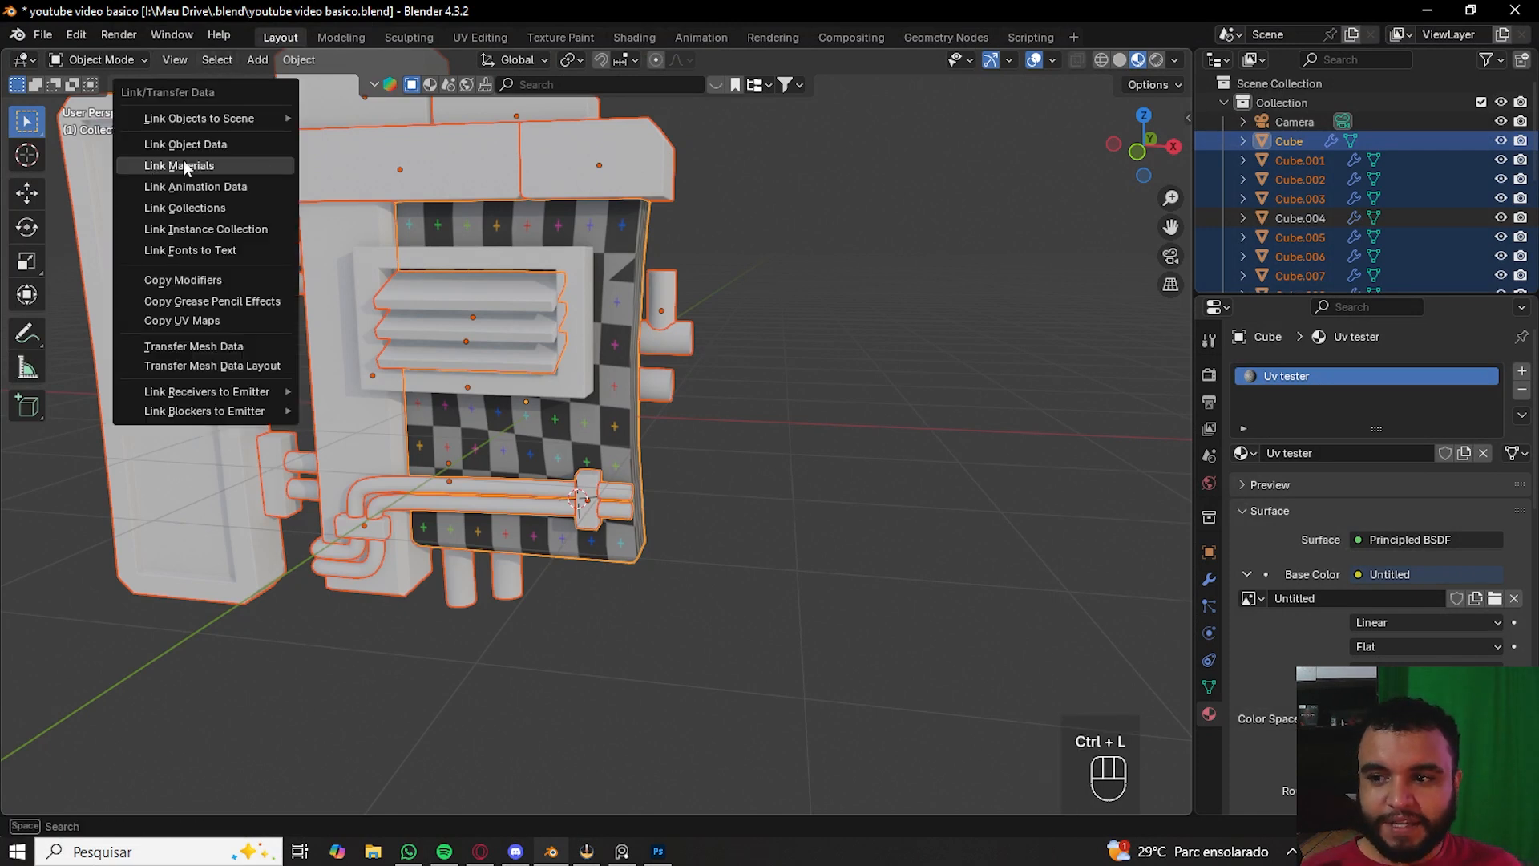
click(224, 170)
key(ctrl+l)
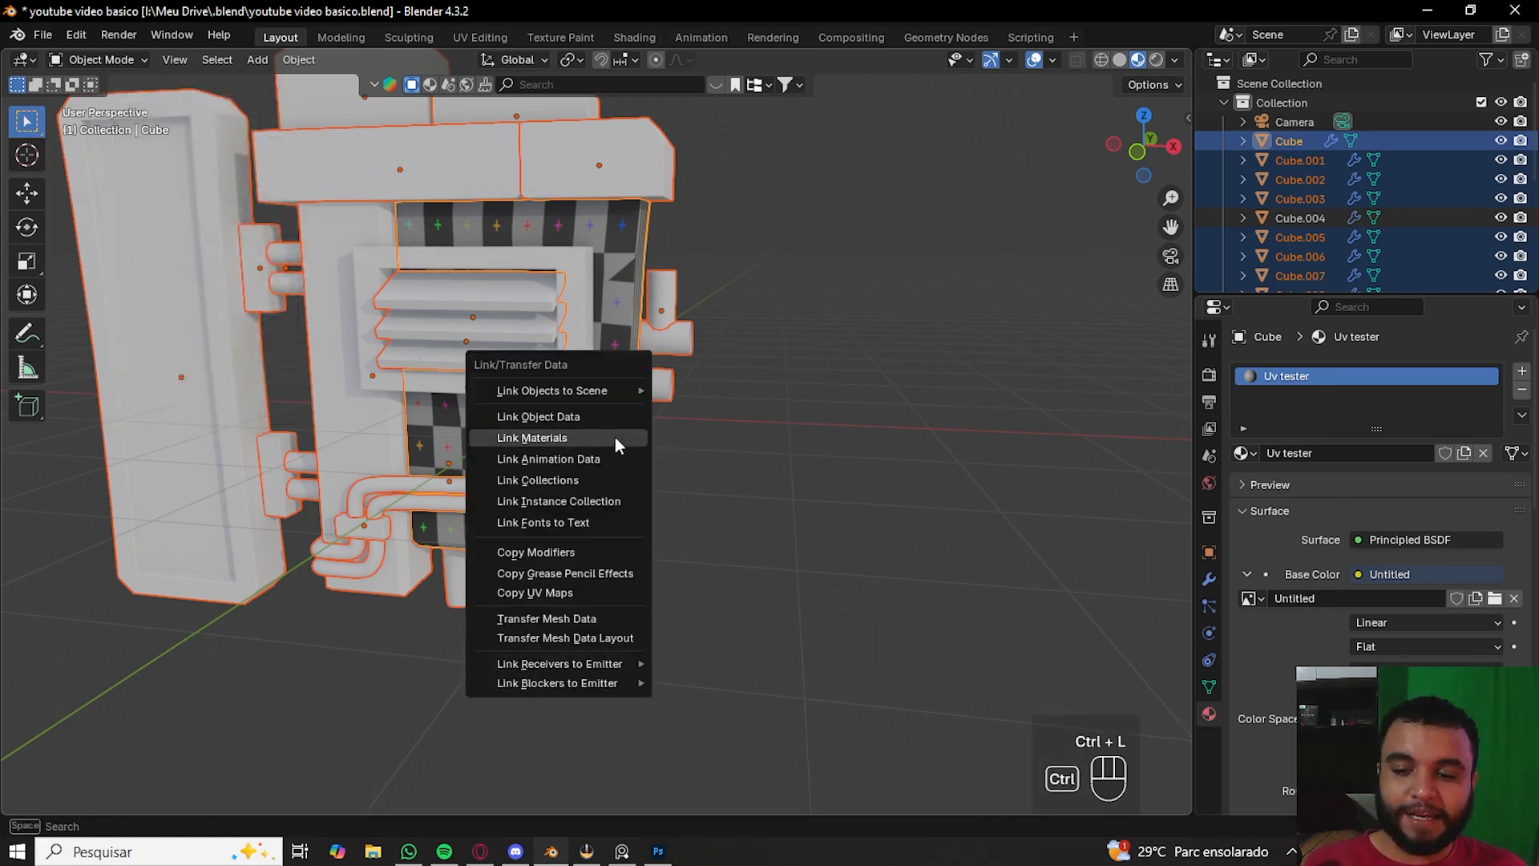
click(550, 435)
middle_drag(550, 436, 650, 412)
click(627, 387)
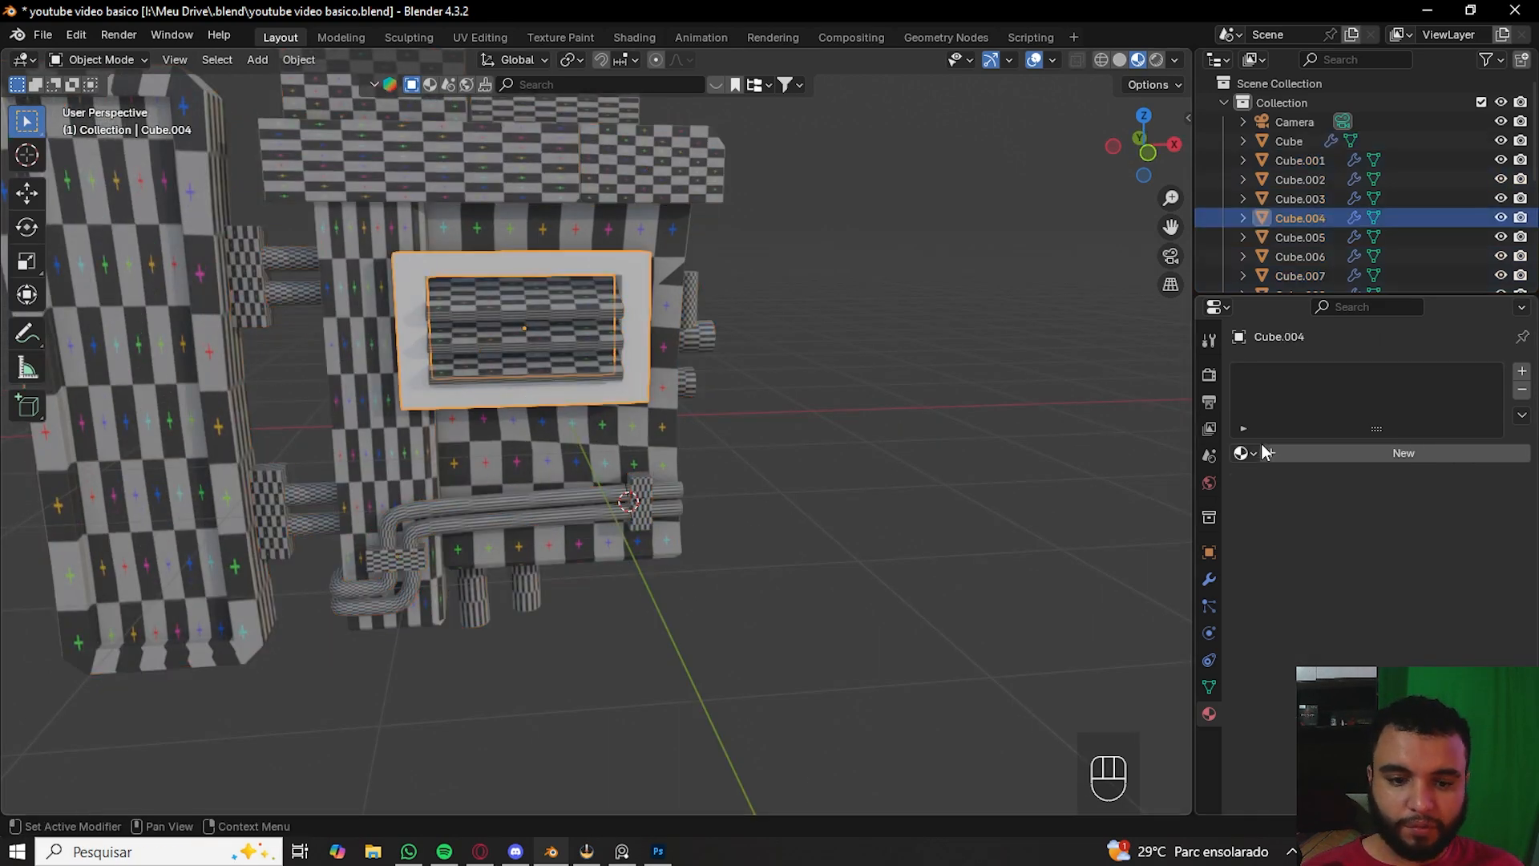
- Orbit and zoom around the model to inspect the checker texture on every part
click(1243, 453)
click(1172, 484)
middle_drag(758, 403, 778, 546)
scroll(754, 522, up, 5)
middle_drag(689, 435, 584, 438)
scroll(657, 457, down, 6)
scroll(770, 521, up, 4)
shift+middle_drag(777, 527, 542, 484)
scroll(792, 513, up, 4)
scroll(701, 451, down, 7)
scroll(454, 515, down, 4)
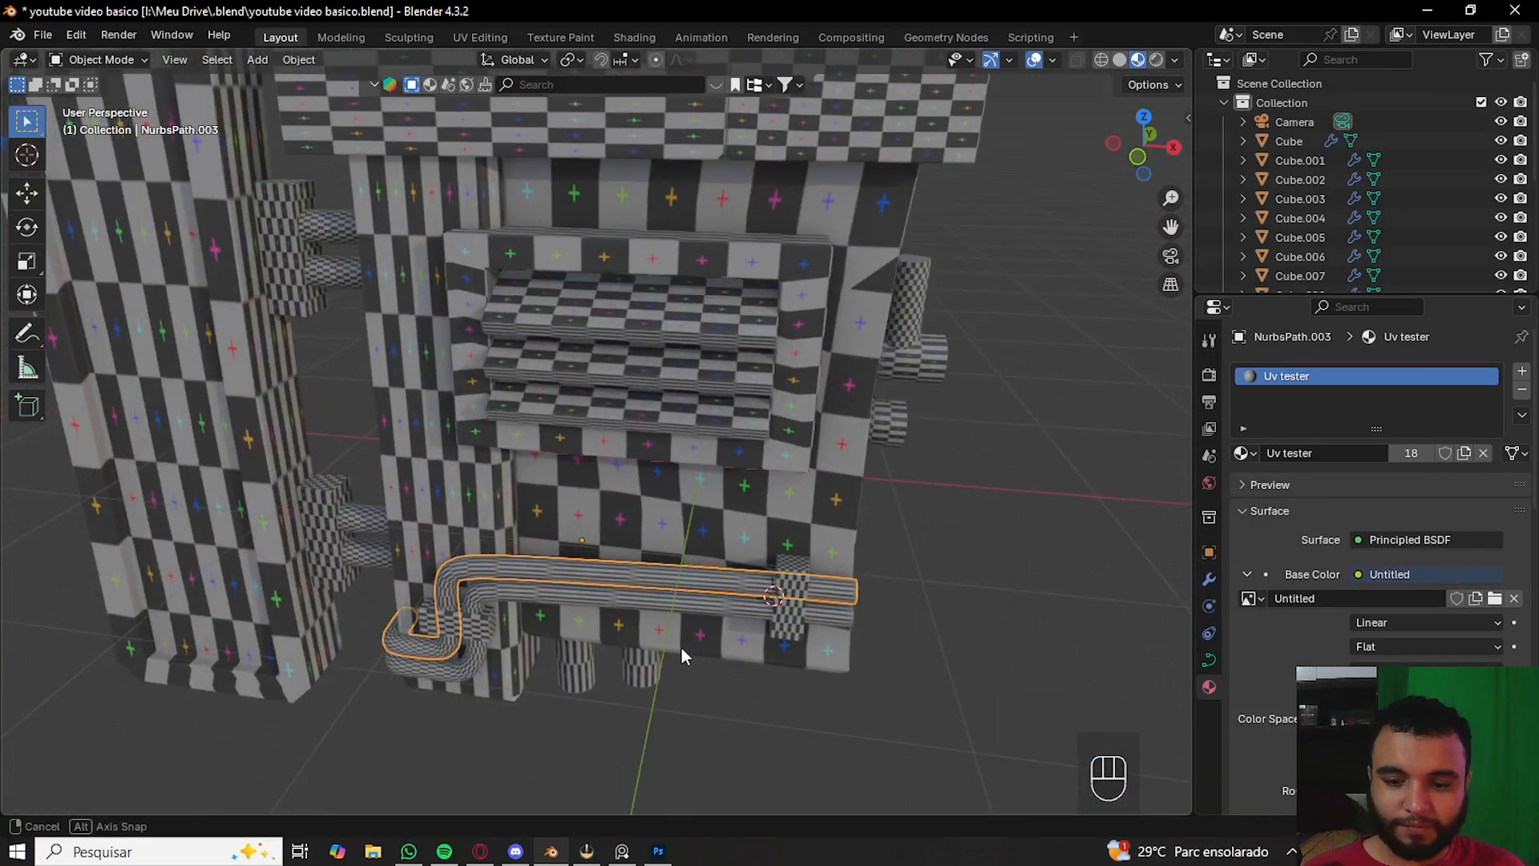
- Select the pipe curves and side cylinders and convert them to meshes
middle_drag(681, 647, 591, 544)
click(445, 489)
click(444, 473)
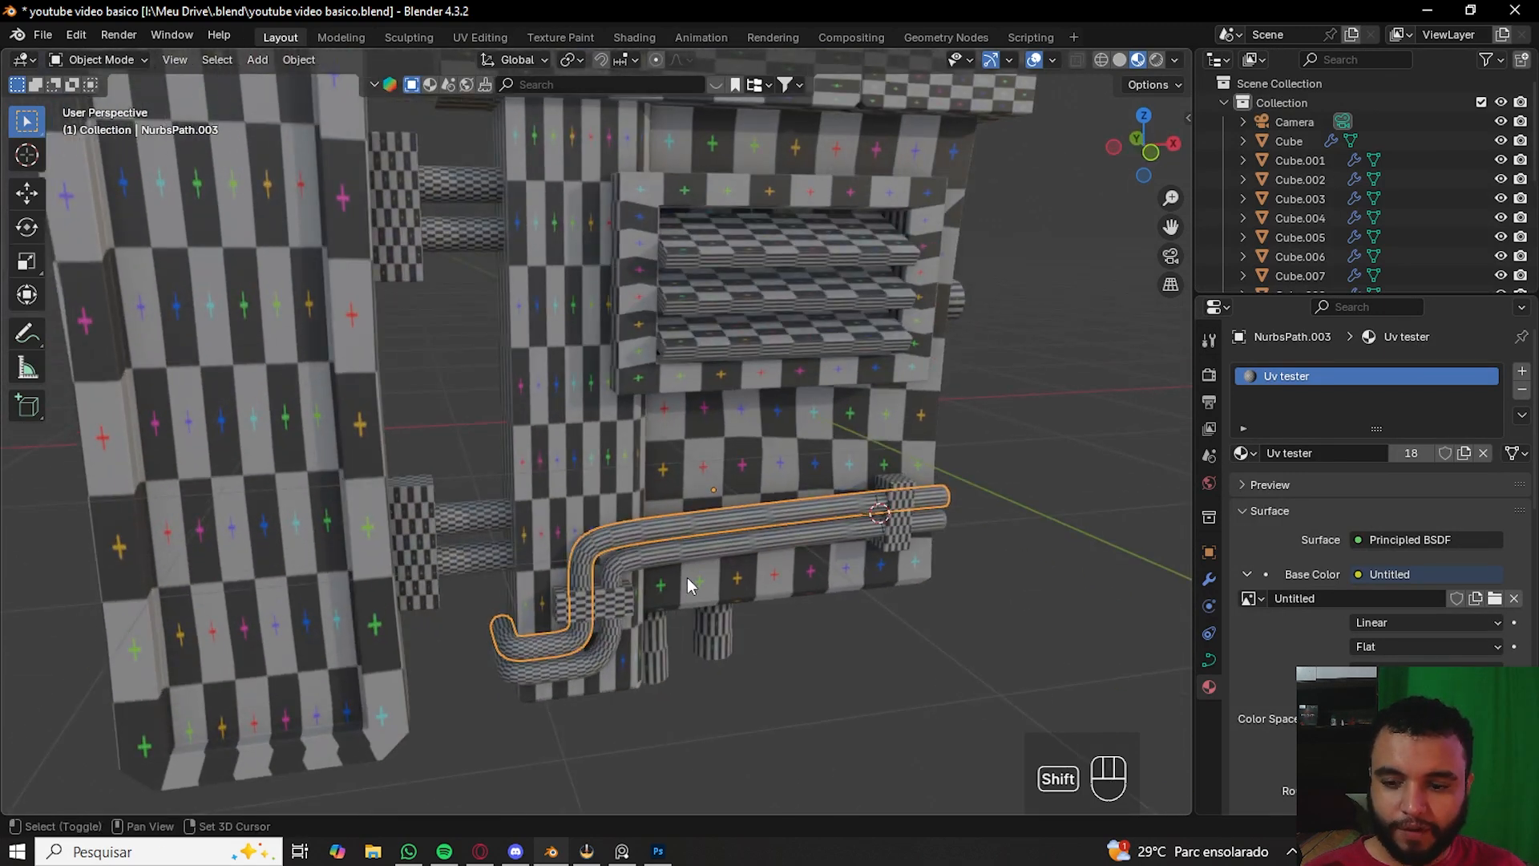
shift+middle_drag(700, 582, 619, 544)
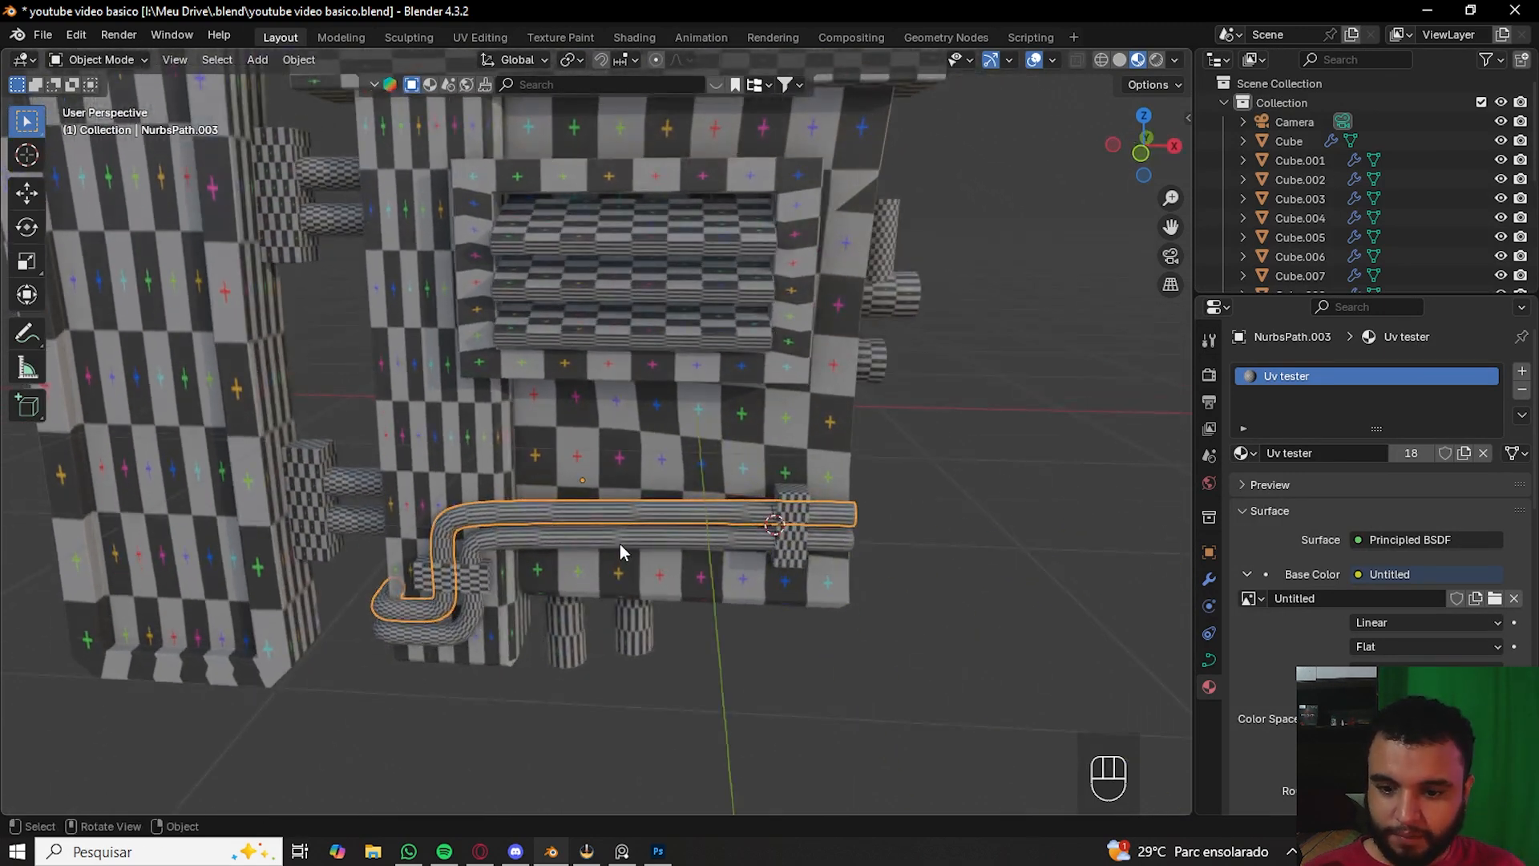
shift+click(654, 536)
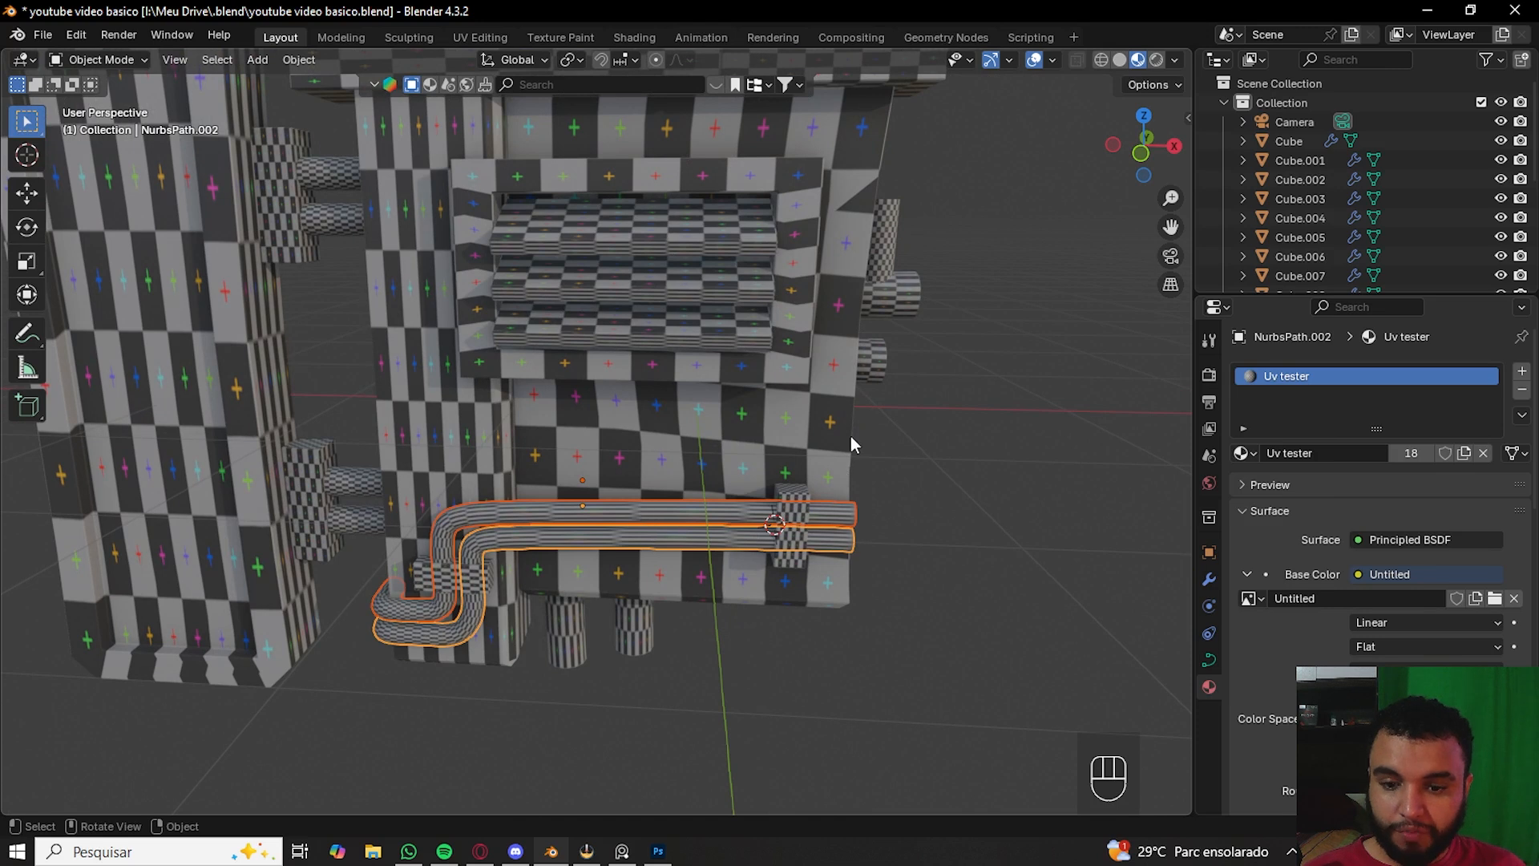
shift+click(880, 349)
shift+click(892, 293)
shift+click(888, 269)
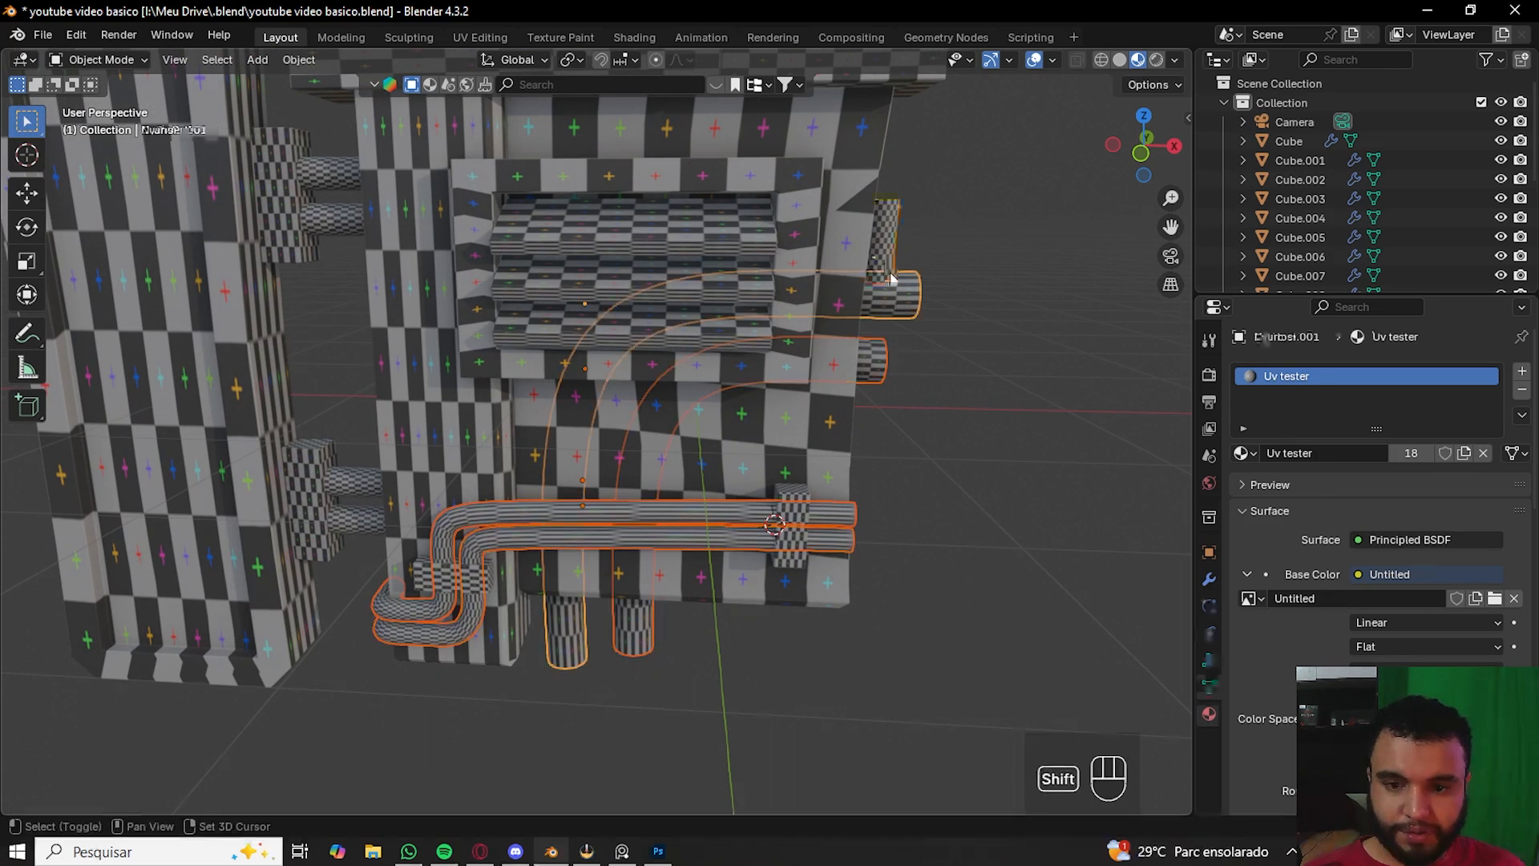
right_click(902, 303)
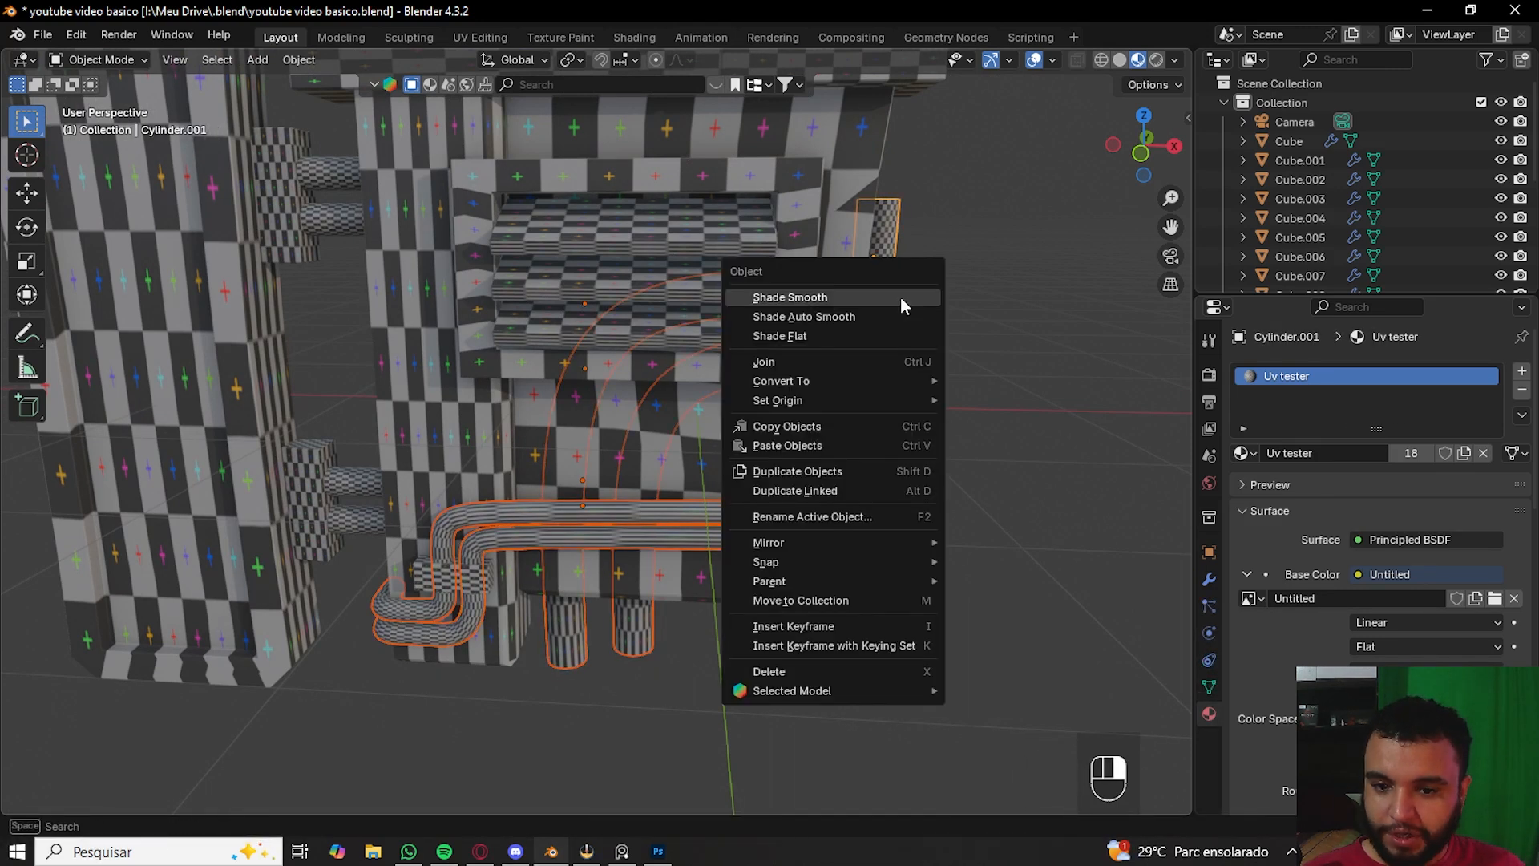
mouse_move(798, 403)
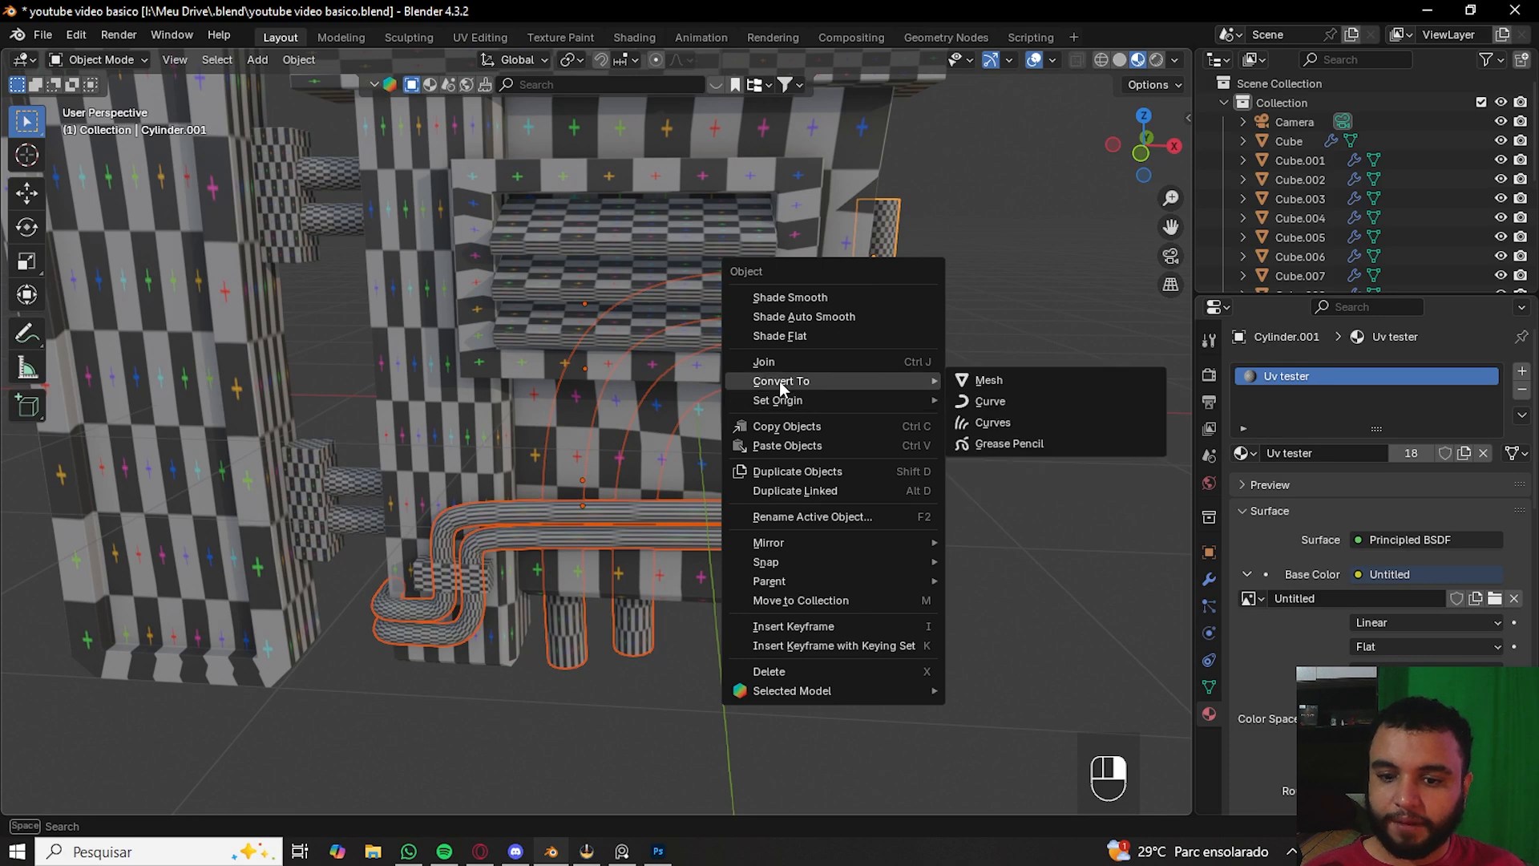
click(984, 382)
- Undo the mesh conversion, switching in and out of Edit Mode
key(Tab)
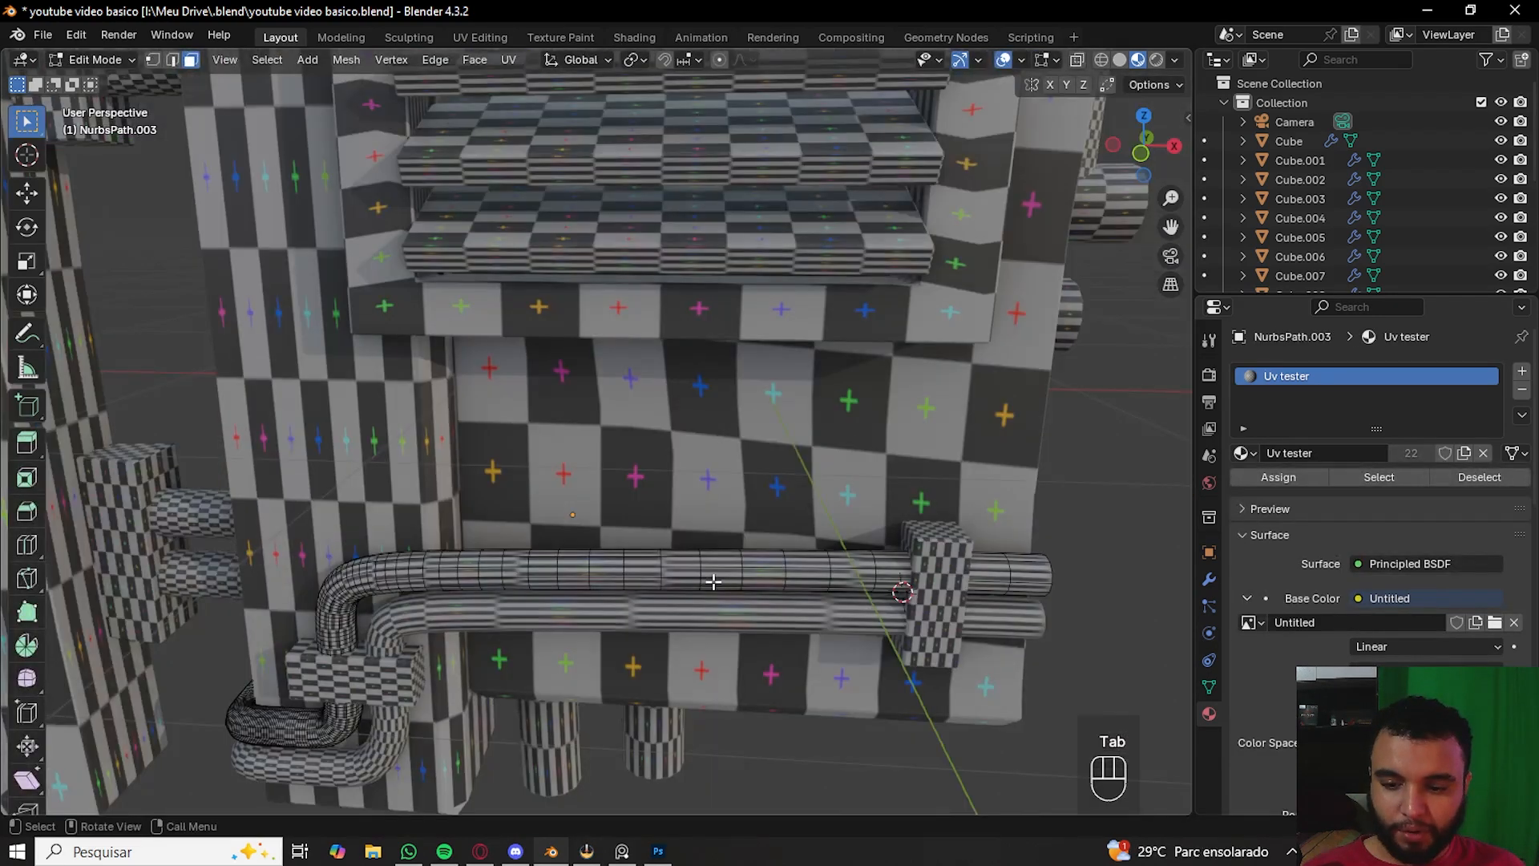
key(ctrl+z)
key(Tab)
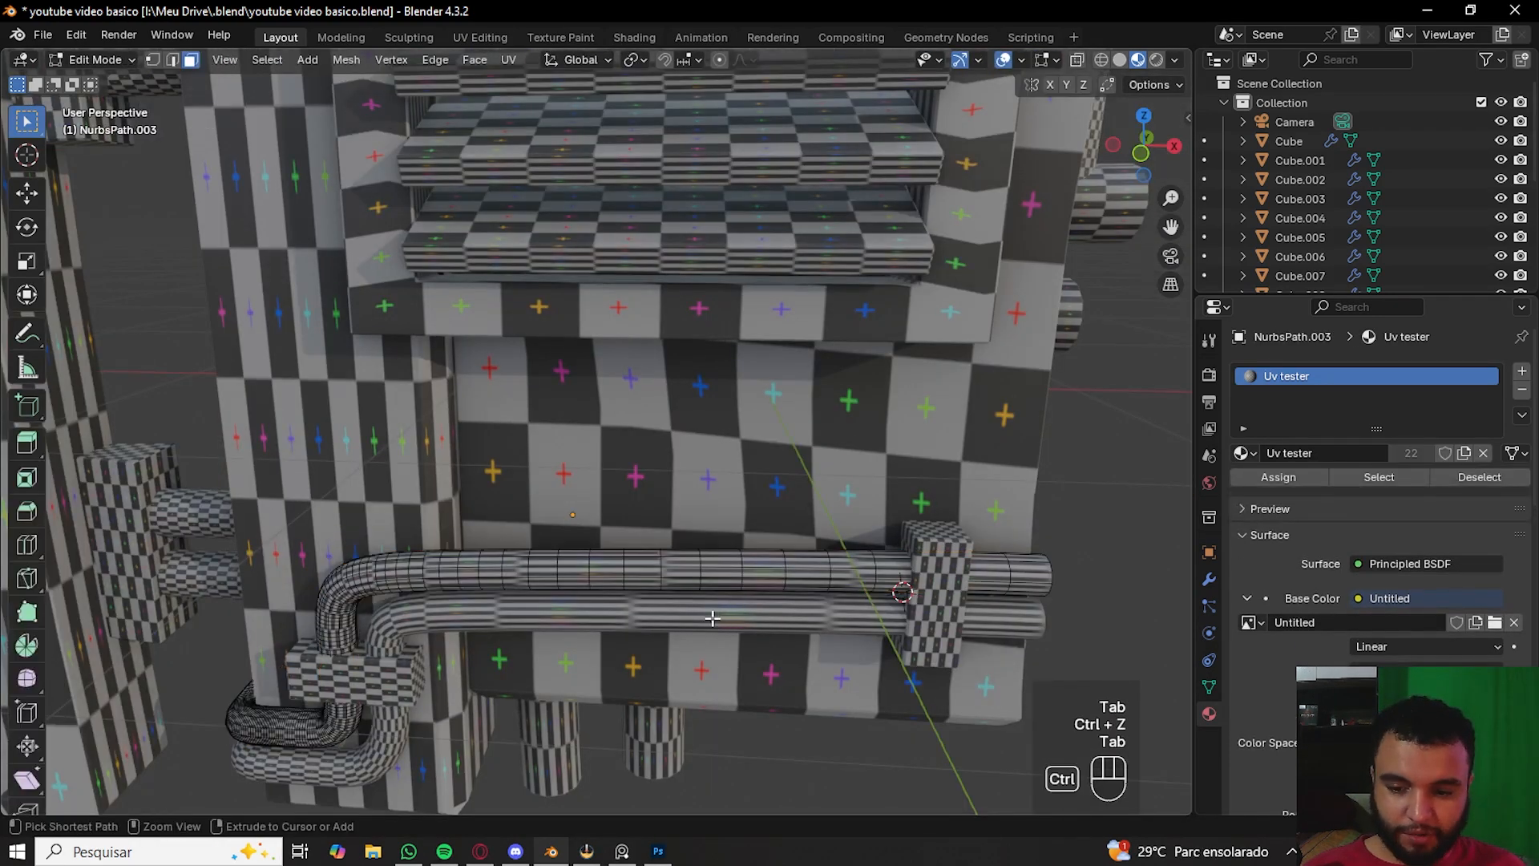
key(ctrl+z)
key(Tab)
key(Tab)
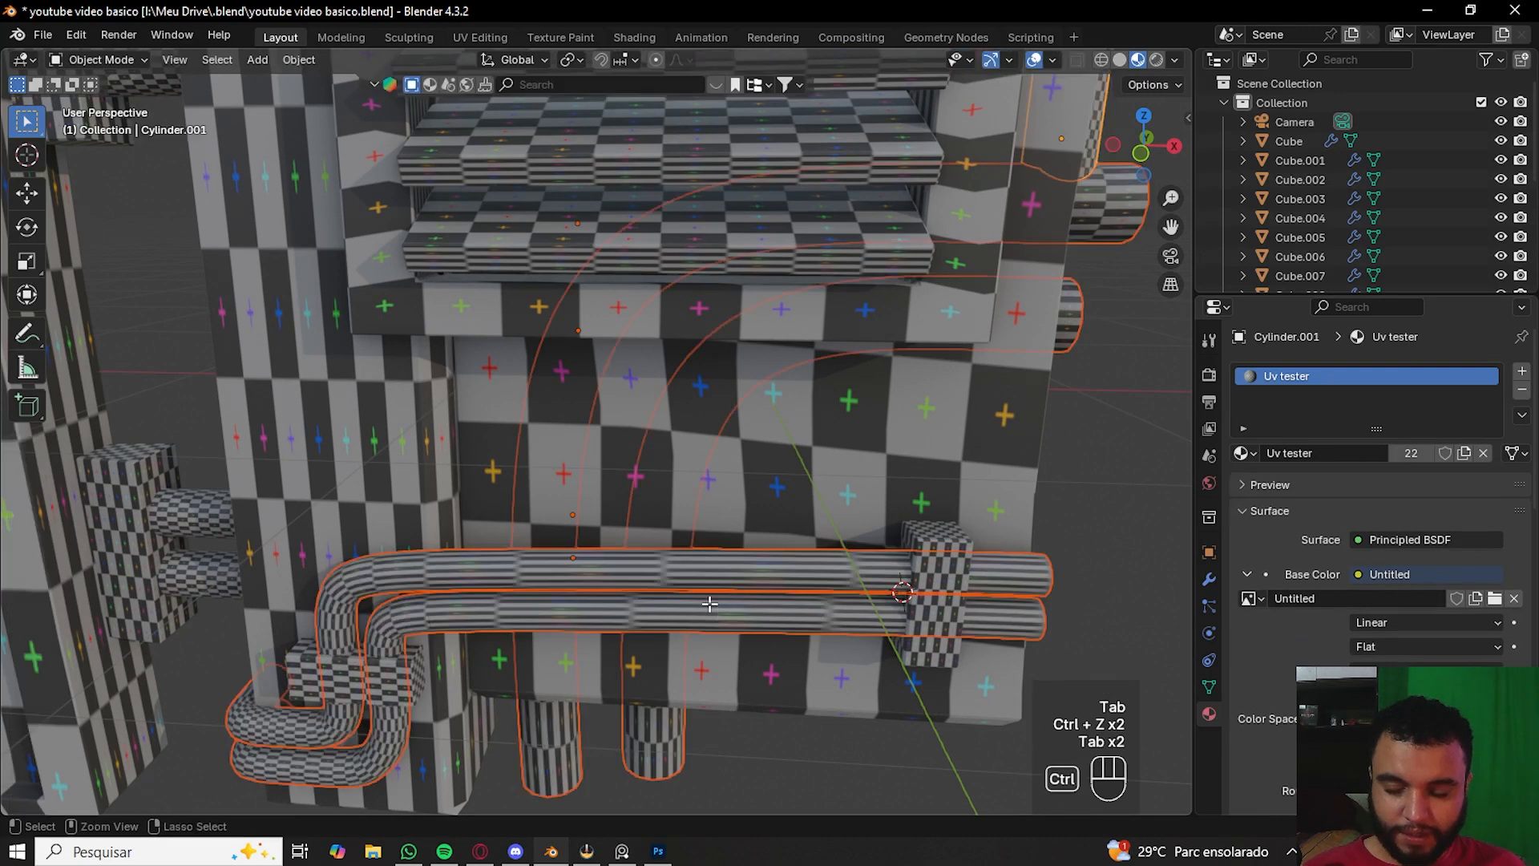
key(ctrl+z)
key(ctrl+z)
key(ctrl+z)
key(ctrl+z)
key(Tab)
key(g)
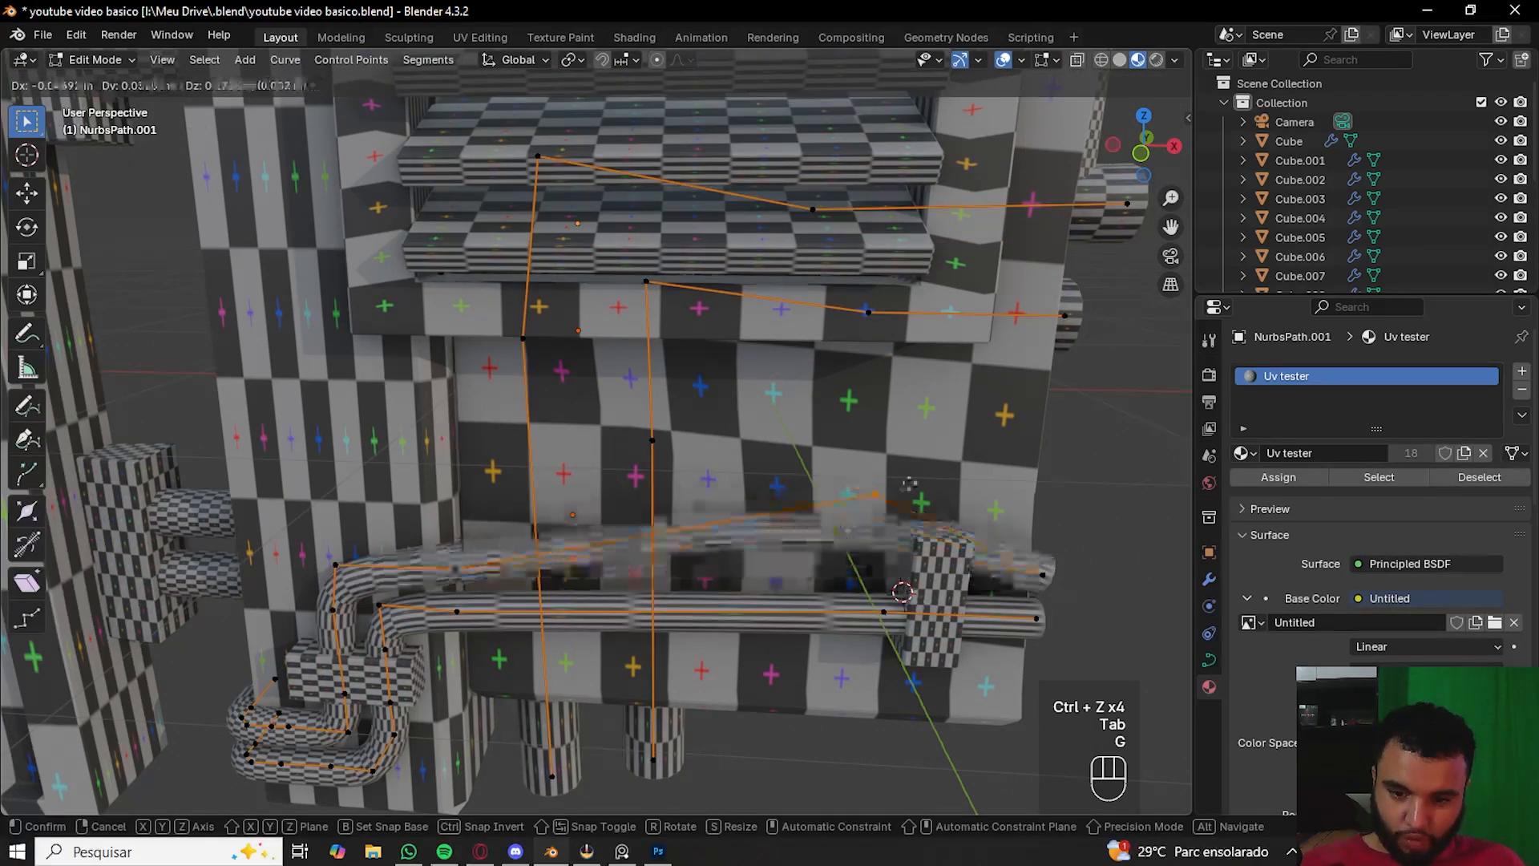
click(908, 485)
key(Tab)
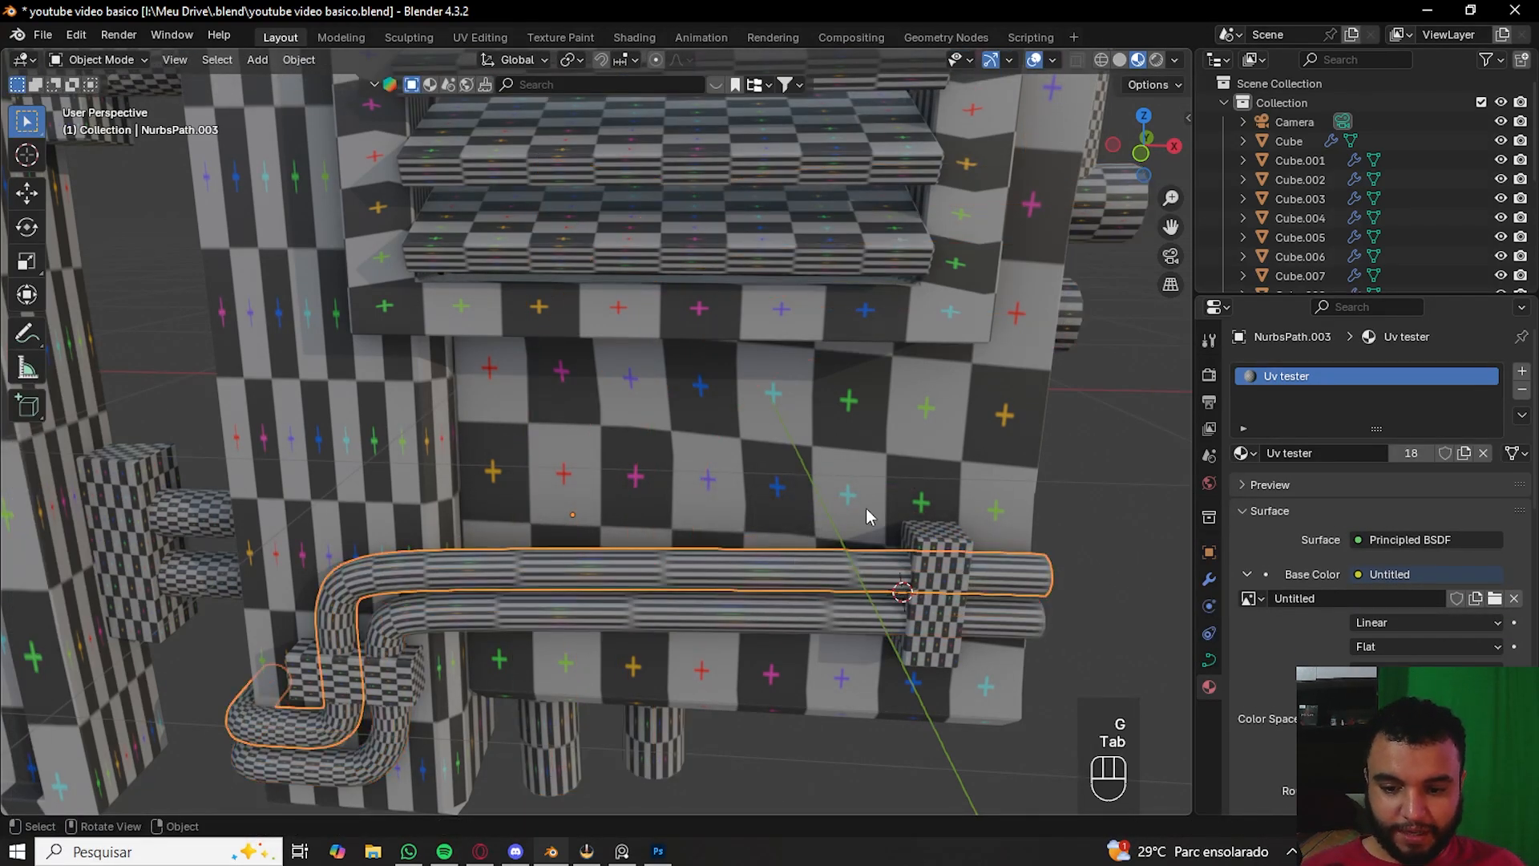
- Convert the lower pipe curve to a mesh and enter Edit Mode on it
right_click(829, 566)
mouse_move(851, 503)
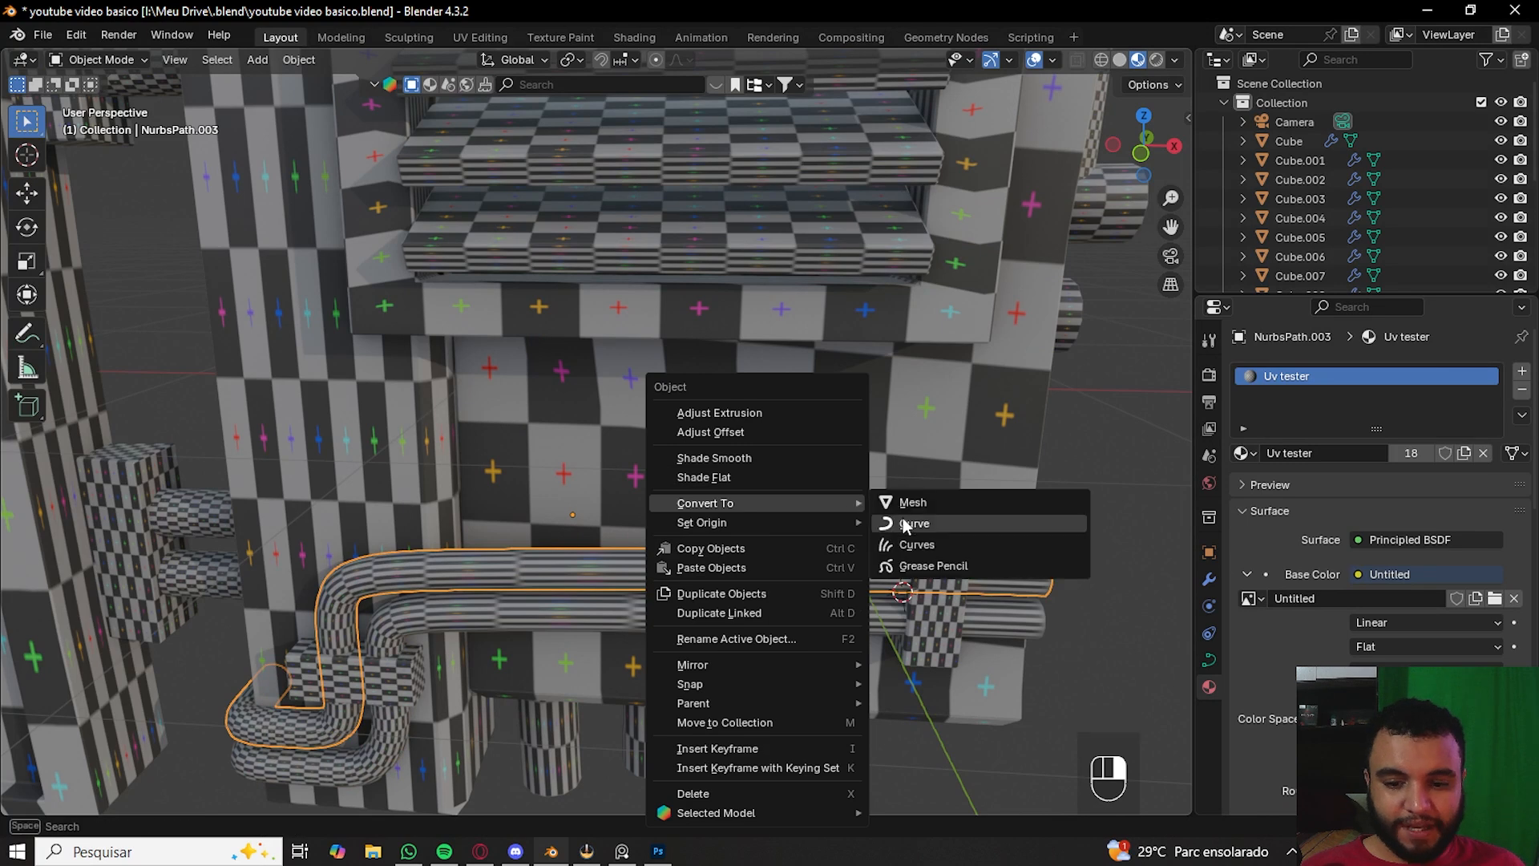
click(908, 508)
key(Tab)
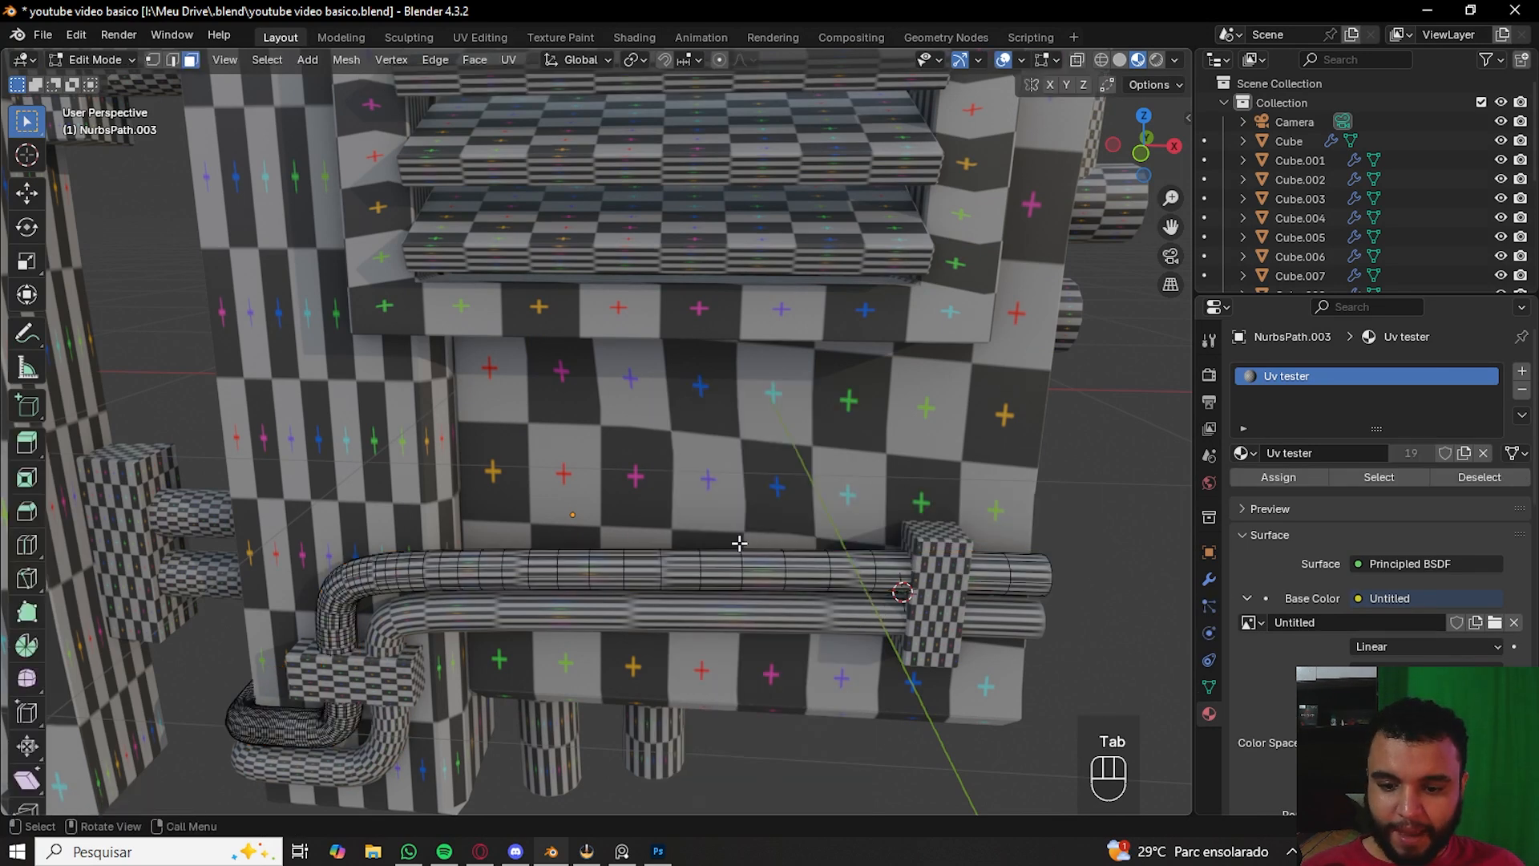
- Try extruding a face on the pipe mesh, then undo the edits
drag(741, 545, 795, 577)
key(g)
right_click(802, 488)
scroll(820, 580, up, 3)
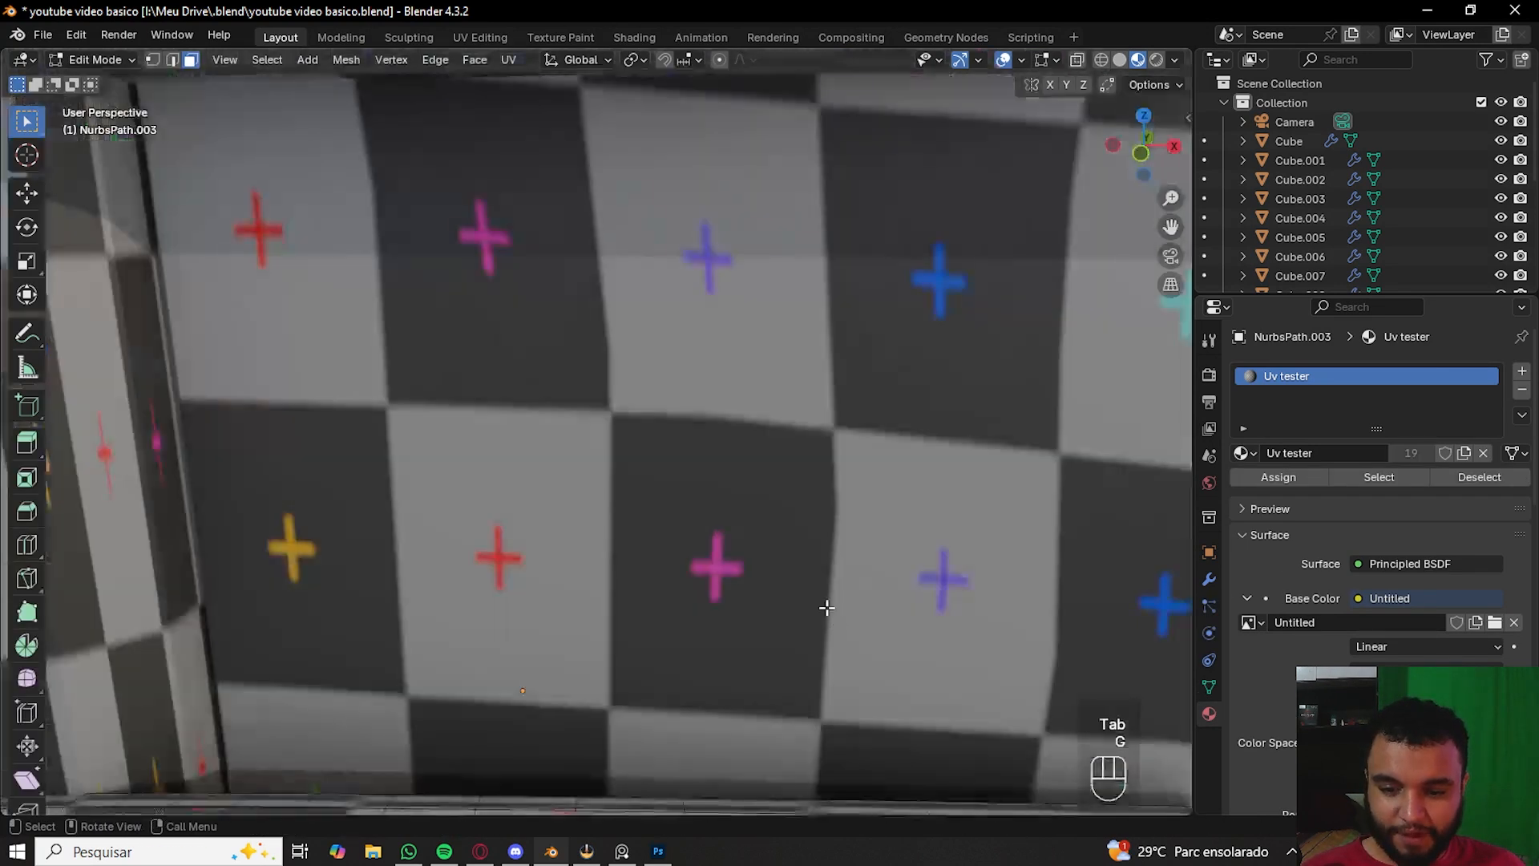
shift+middle_drag(829, 608, 700, 409)
click(666, 311)
key(3)
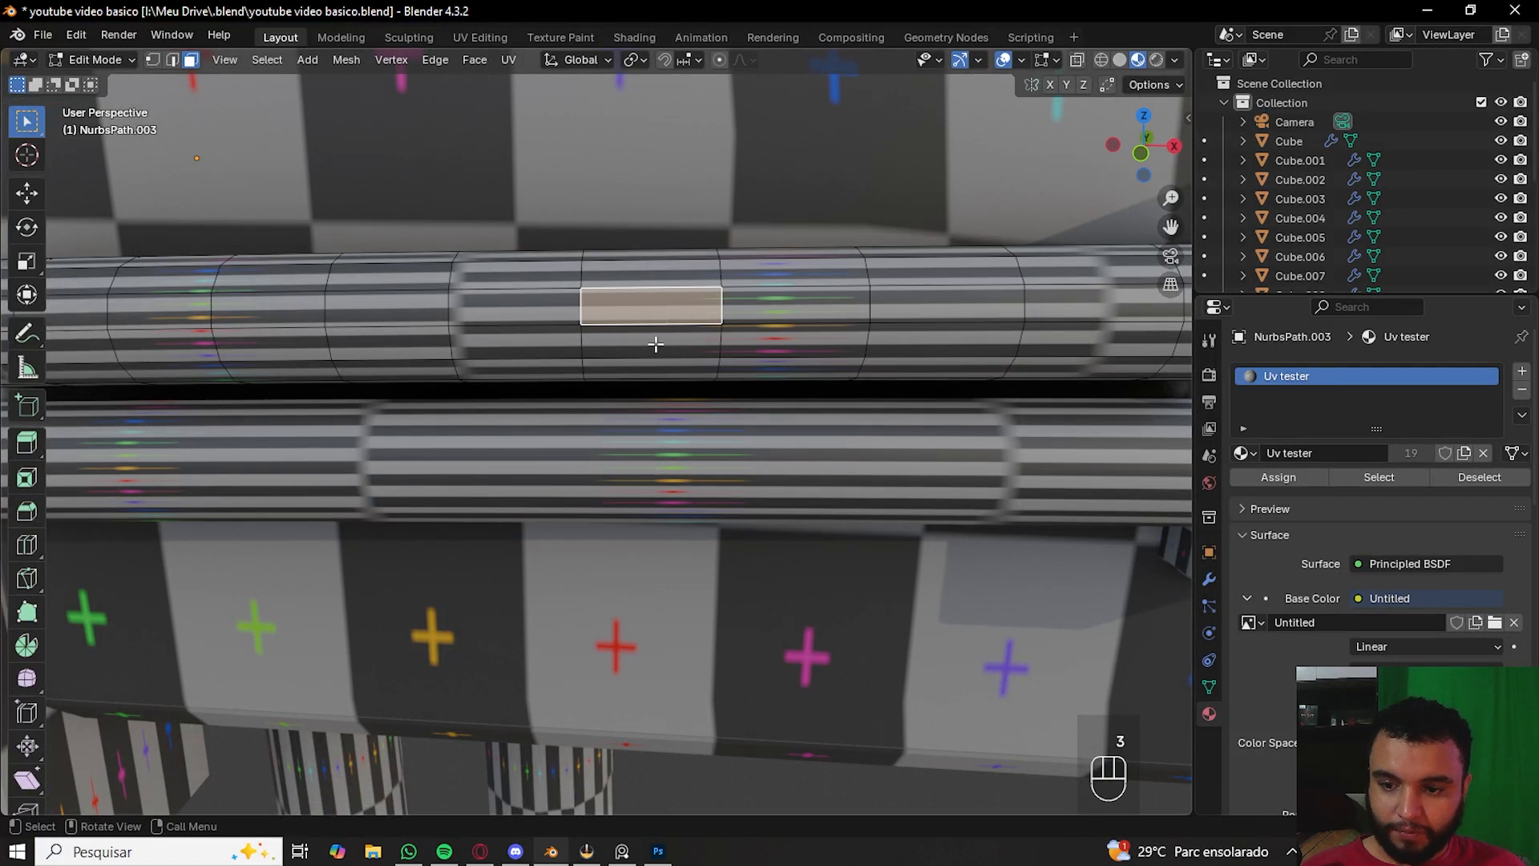
key(e)
click(556, 299)
scroll(556, 299, down, 10)
key(ctrl+z)
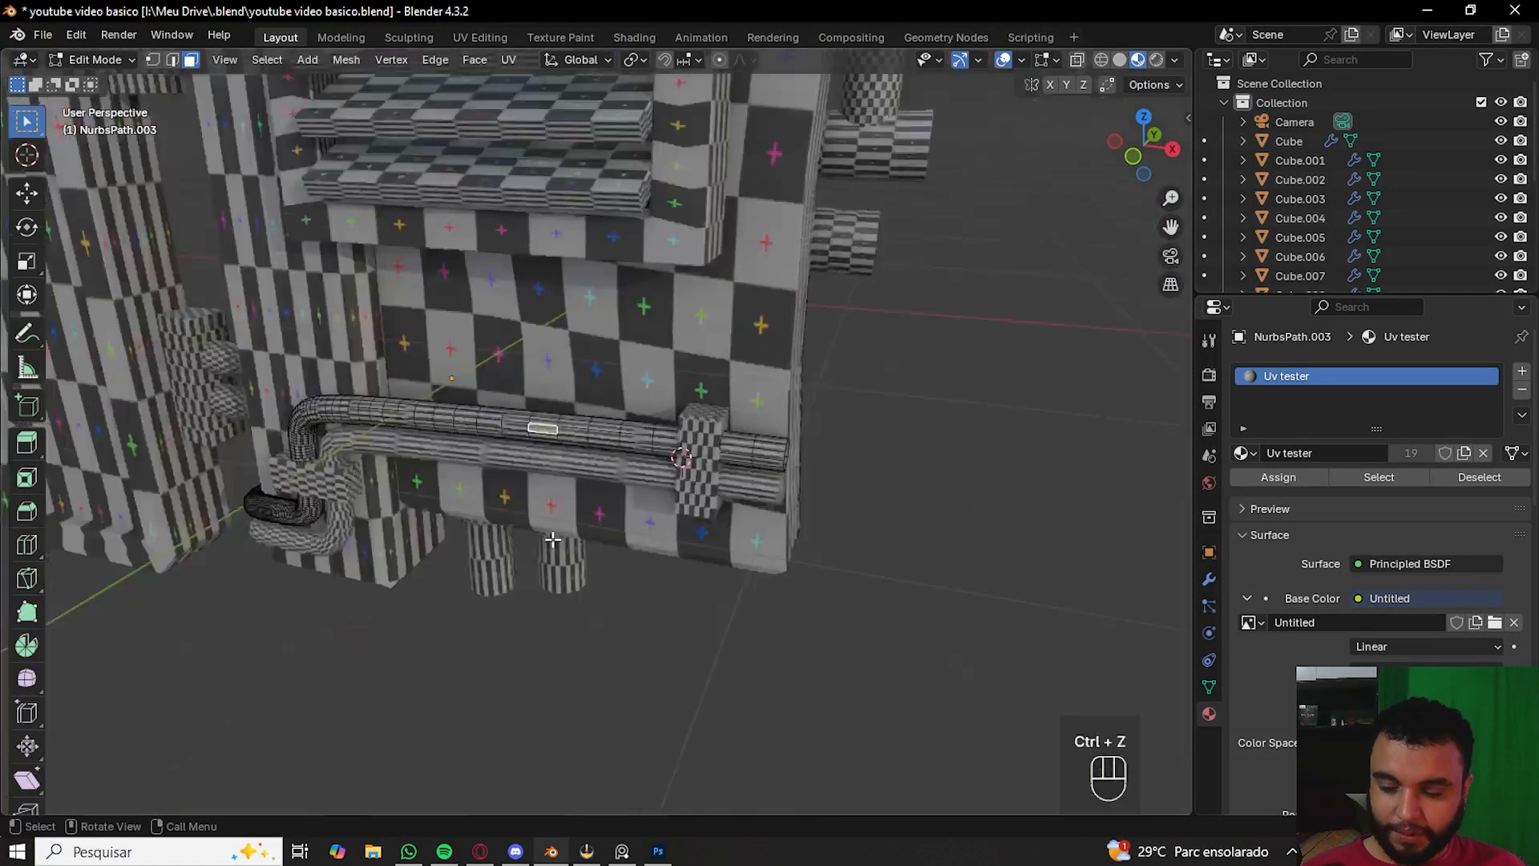
key(ctrl+z)
key(ctrl+z)
key(ctrl+z)
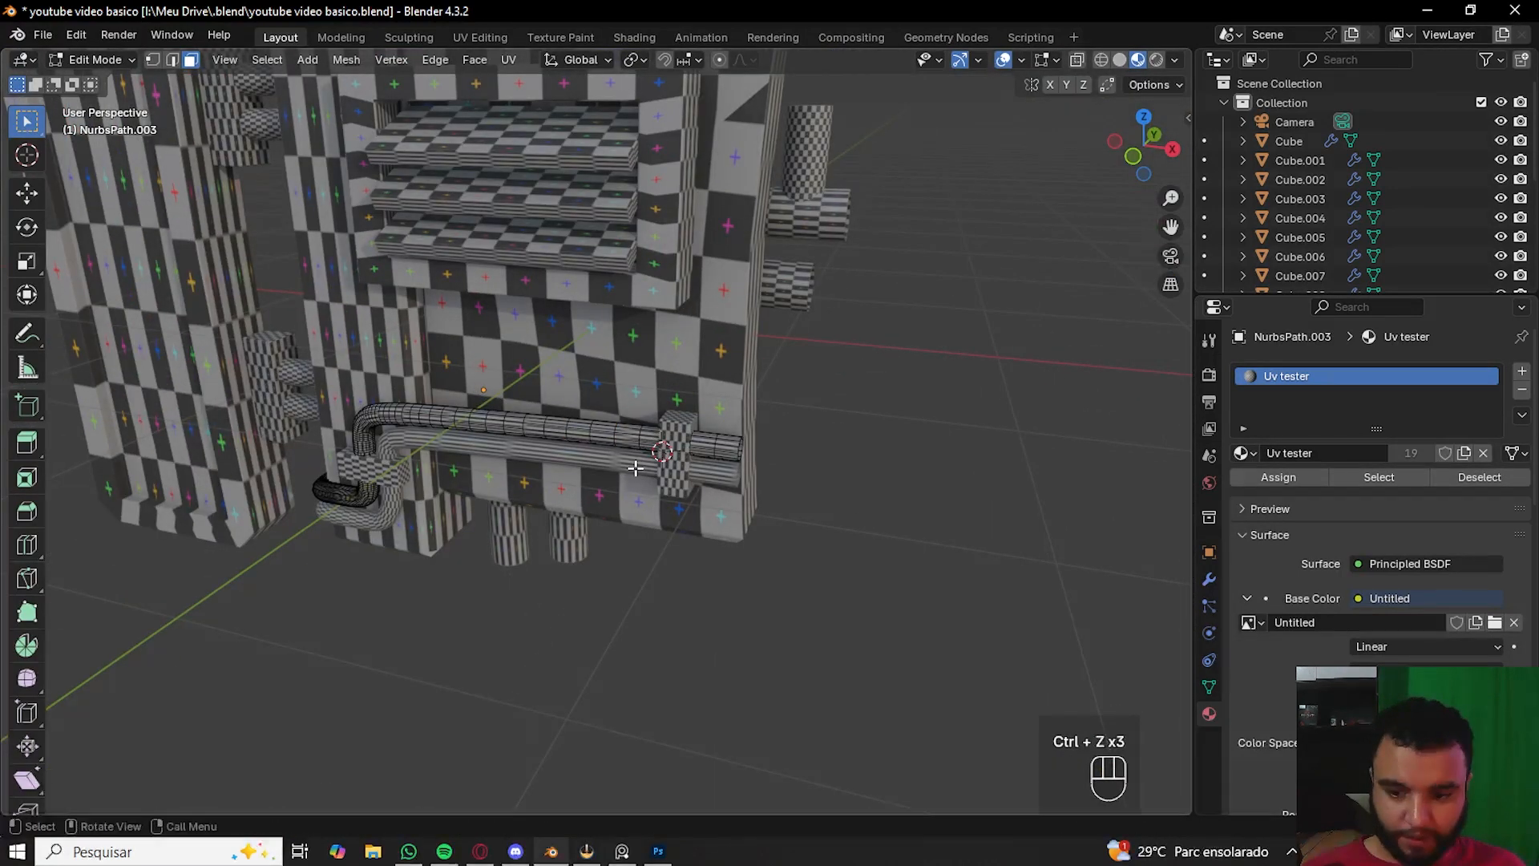
- Box-select the remaining pipe curves and cylinders and convert them to meshes
shift+click(629, 470)
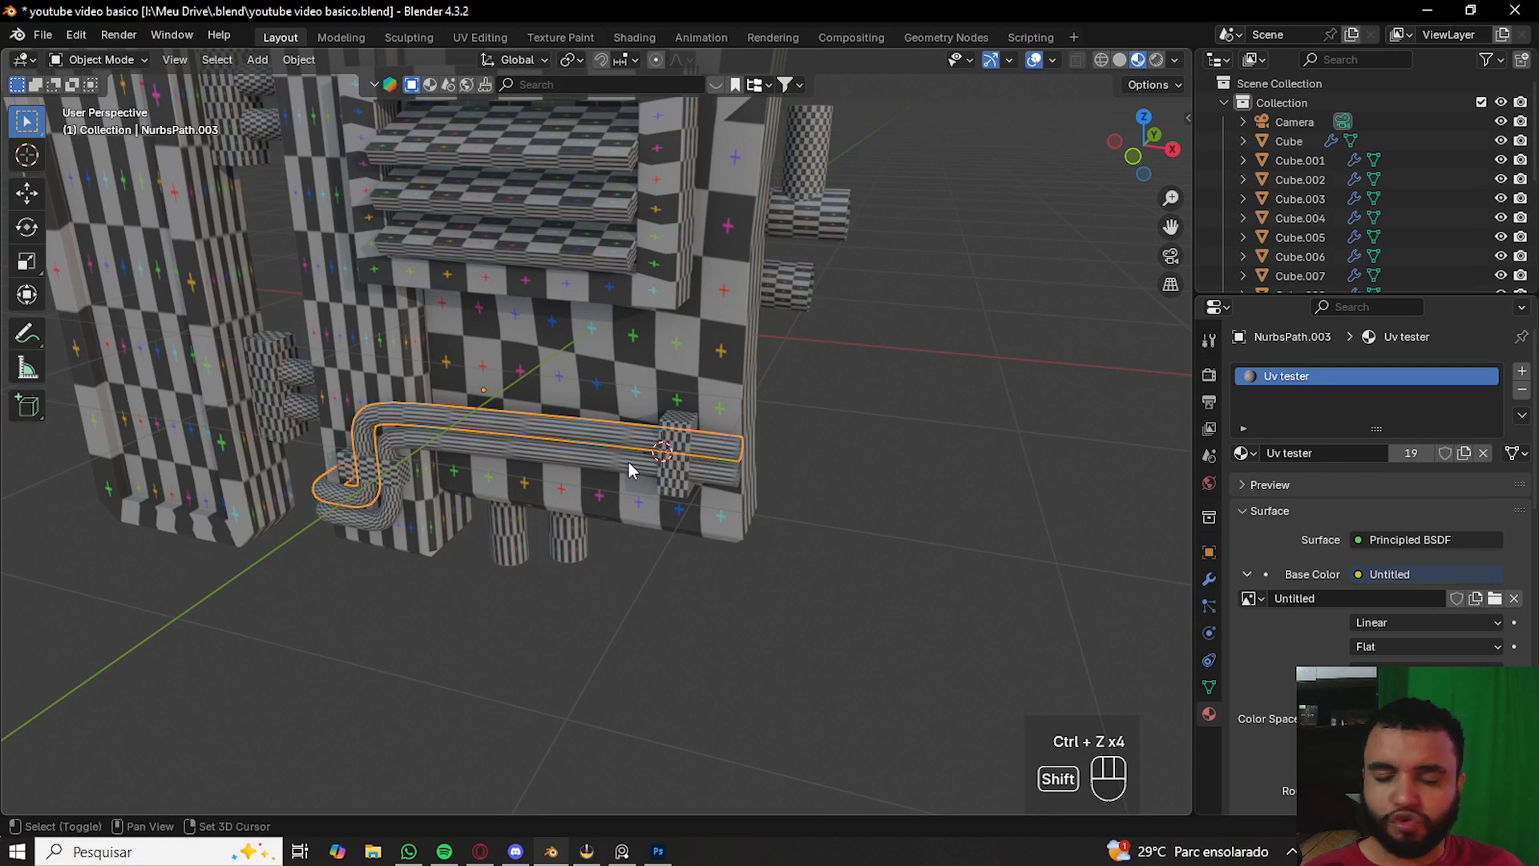
shift+drag(951, 364, 796, 178)
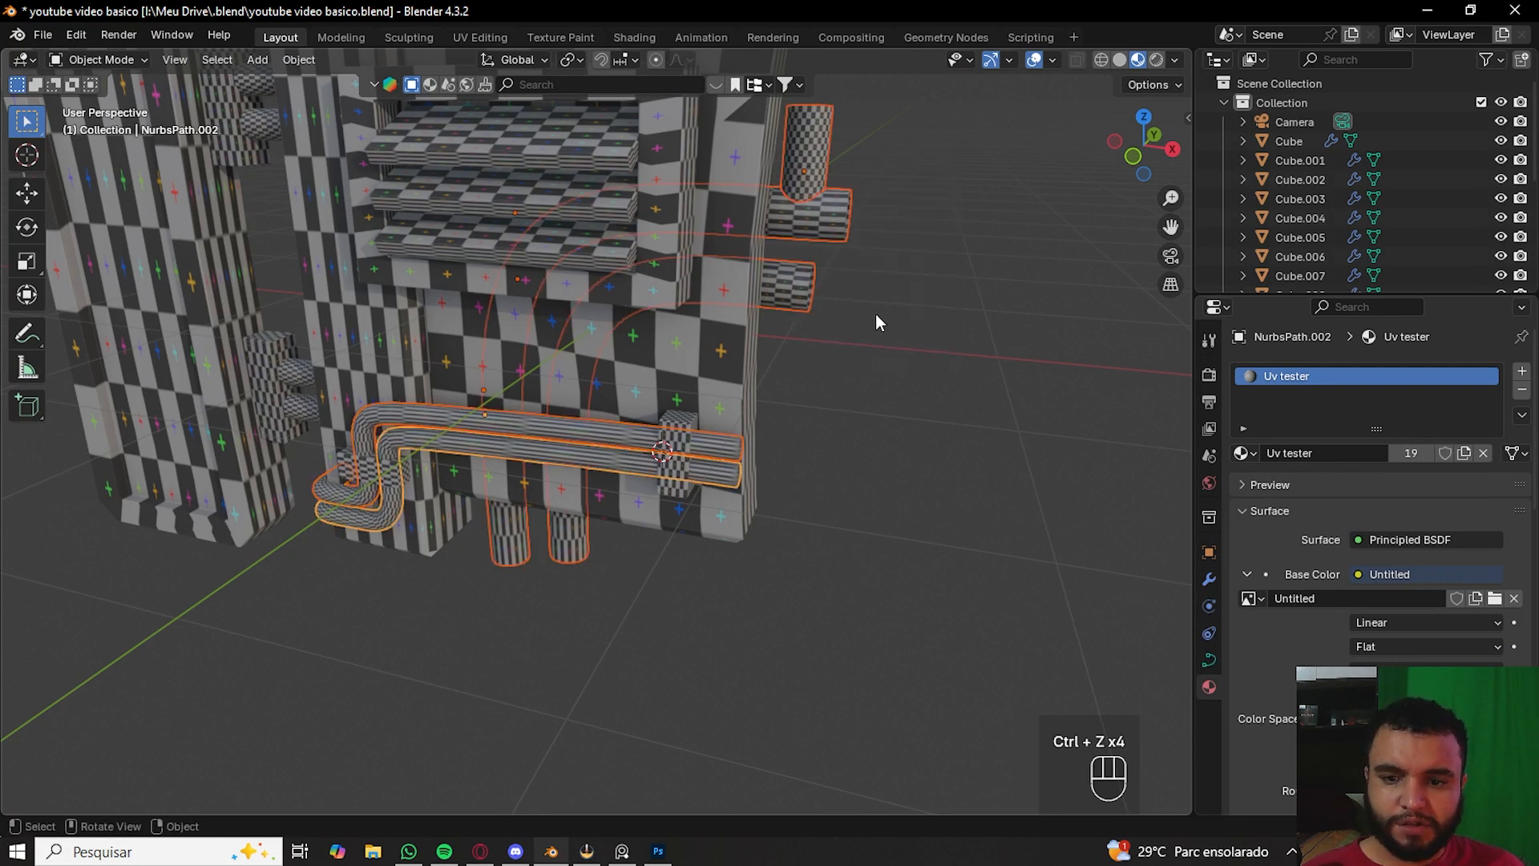
right_click(828, 213)
mouse_move(827, 217)
click(882, 212)
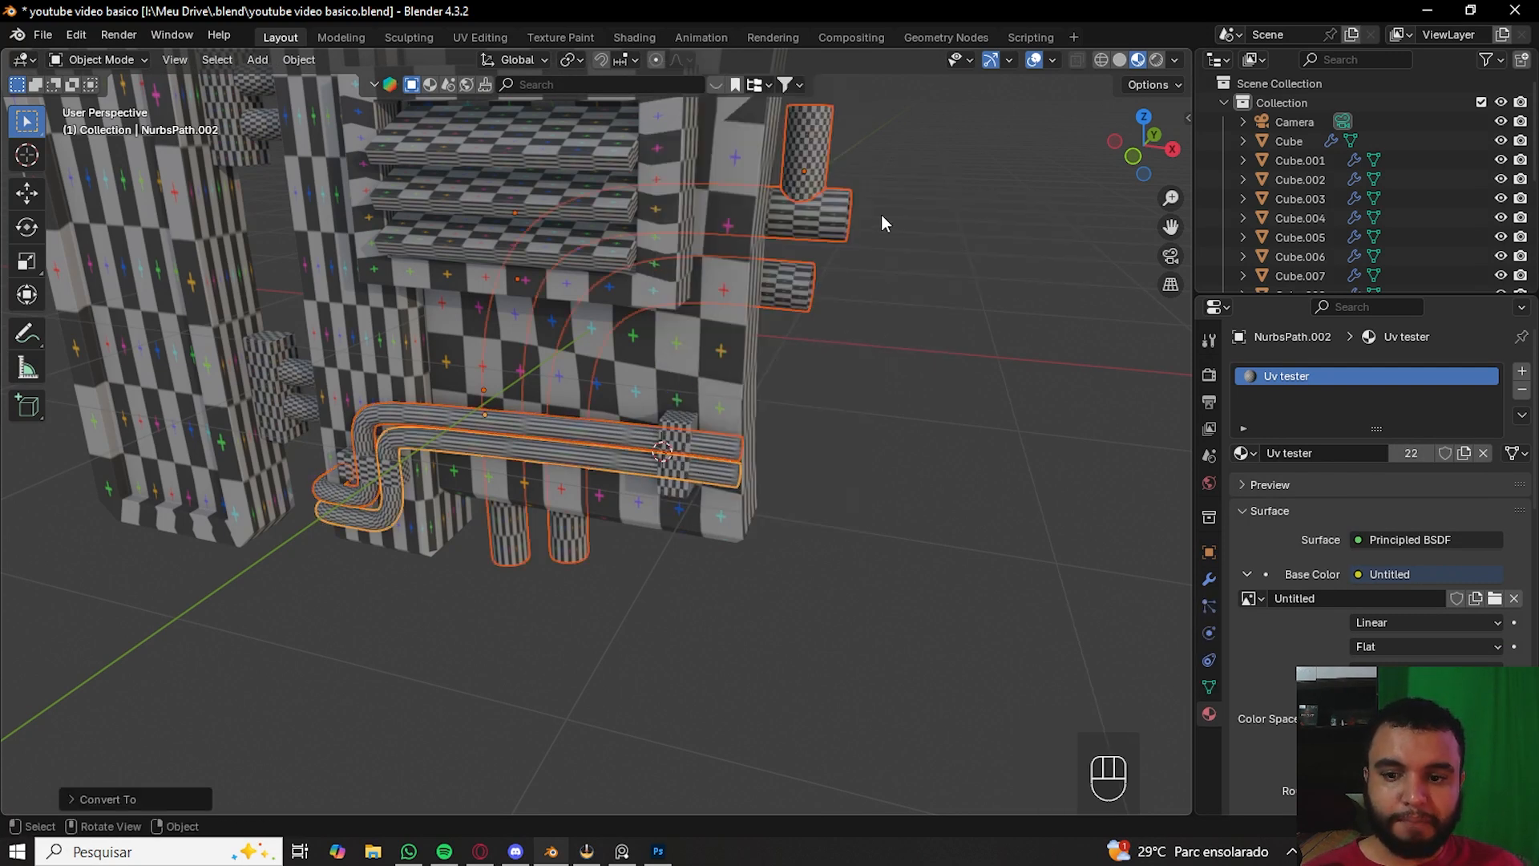
- Select the lower pipe and inspect its UV layout in the UV Editing workspace
click(561, 443)
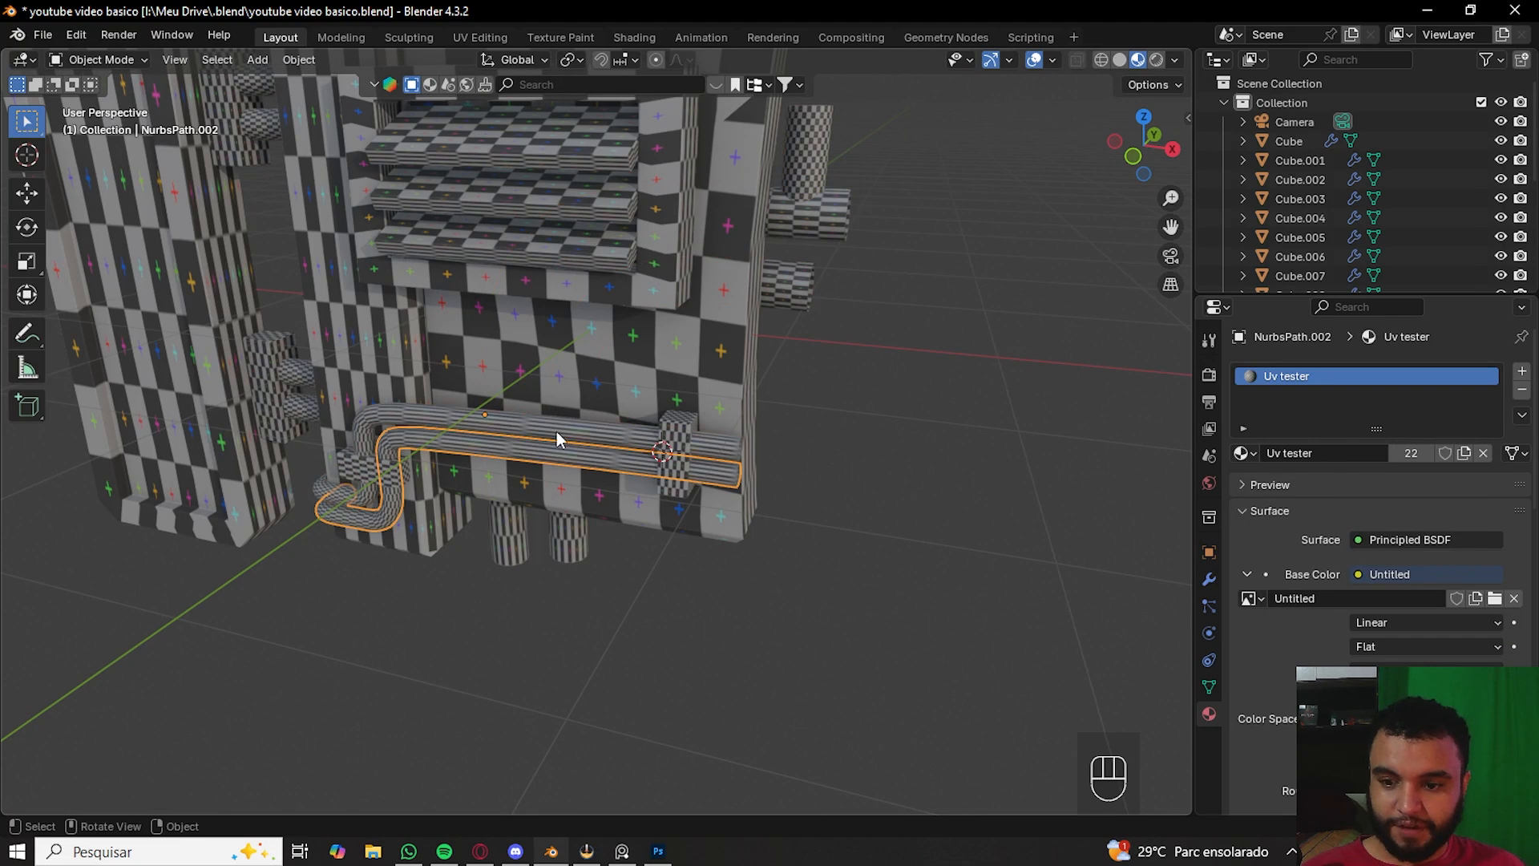
click(481, 36)
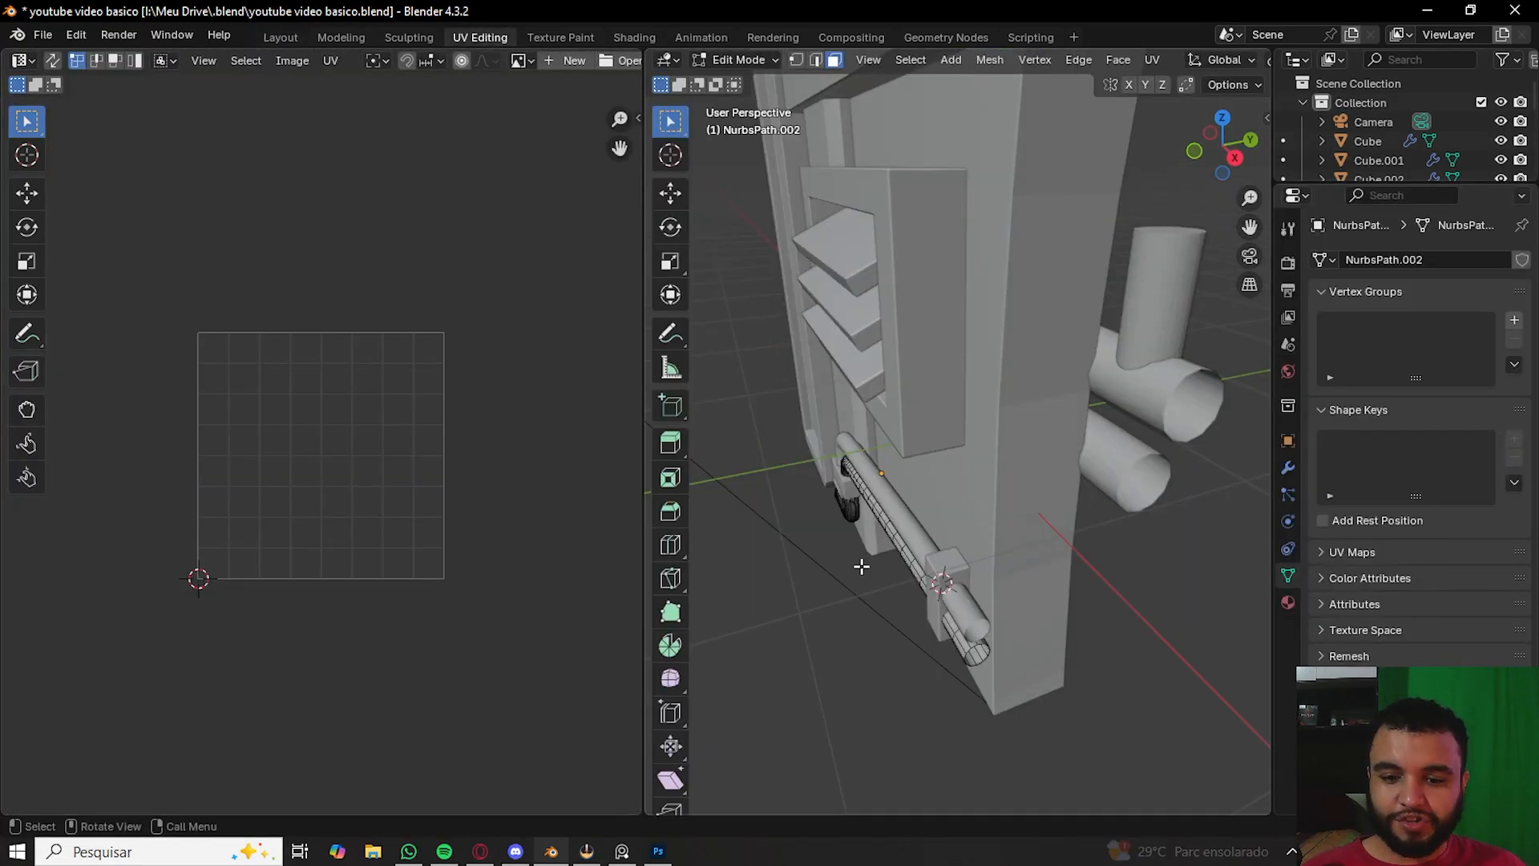
key(a)
scroll(402, 483, up, 2)
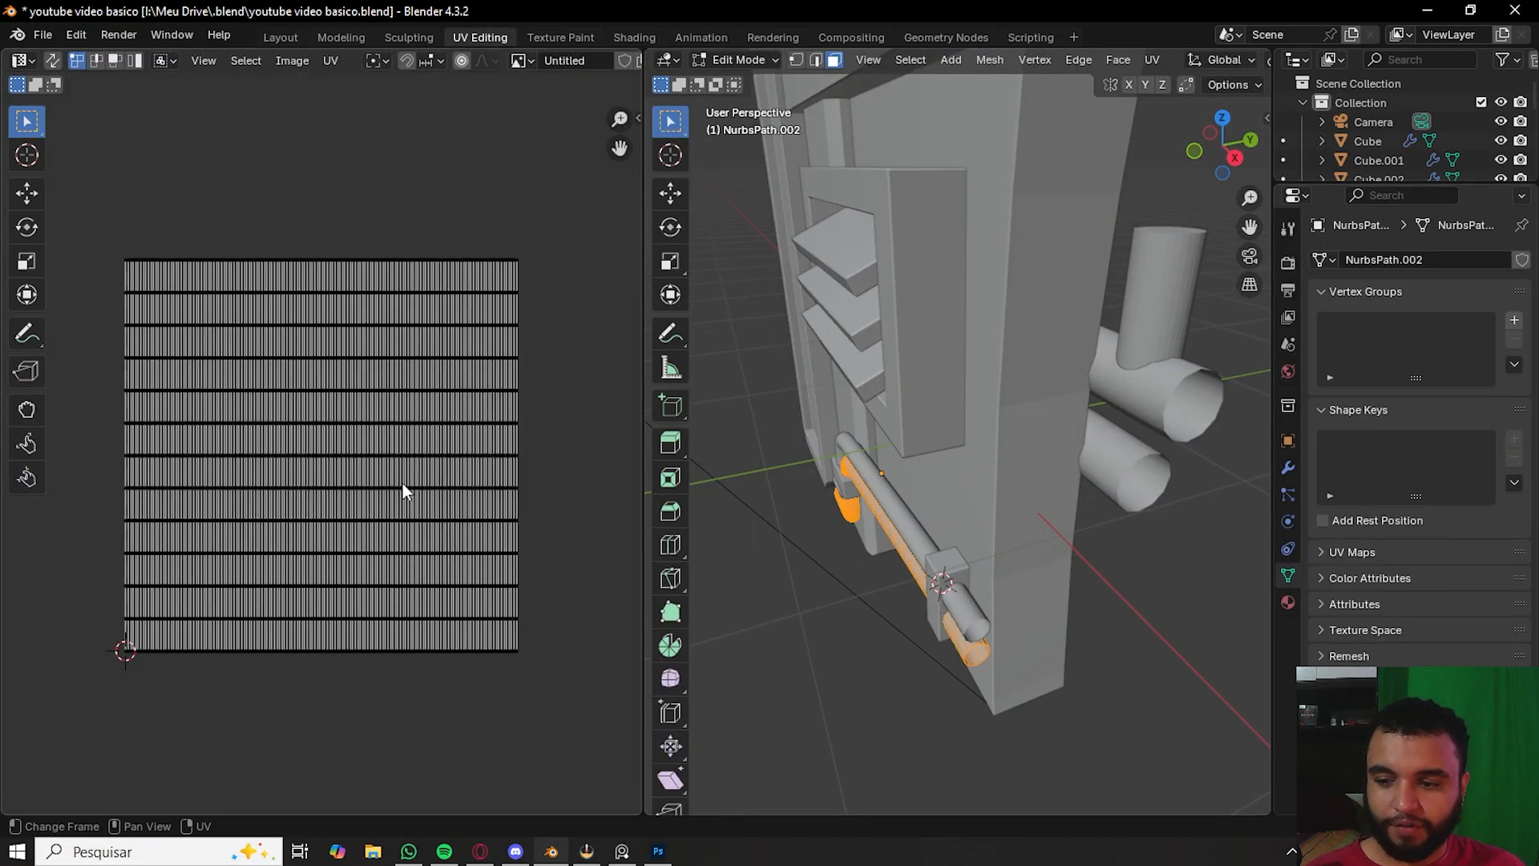
- Back in Layout, select all objects and apply their scale
click(281, 37)
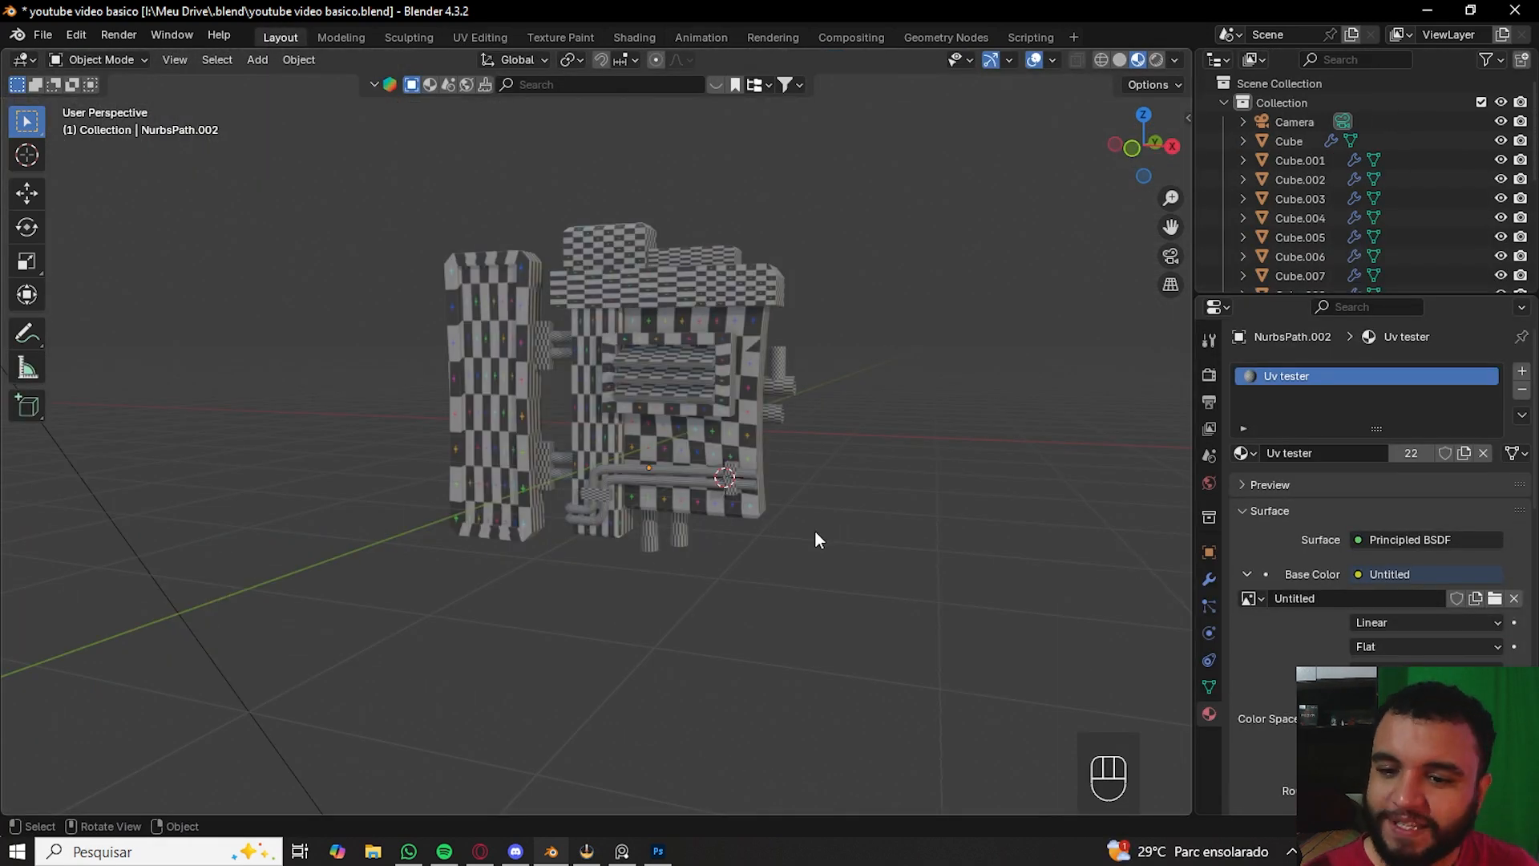
key(a)
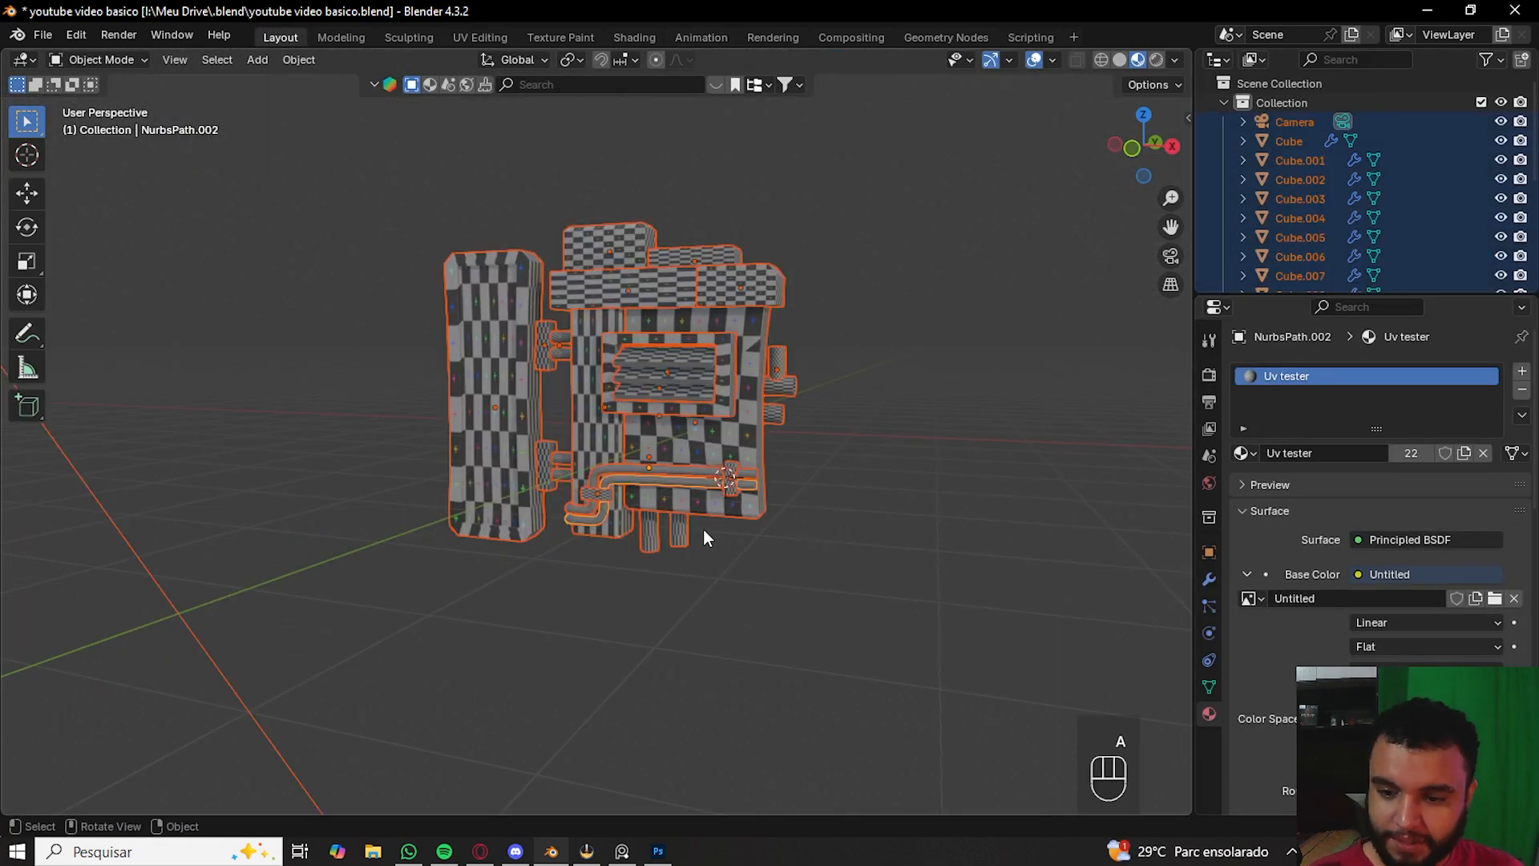
key(ctrl+a)
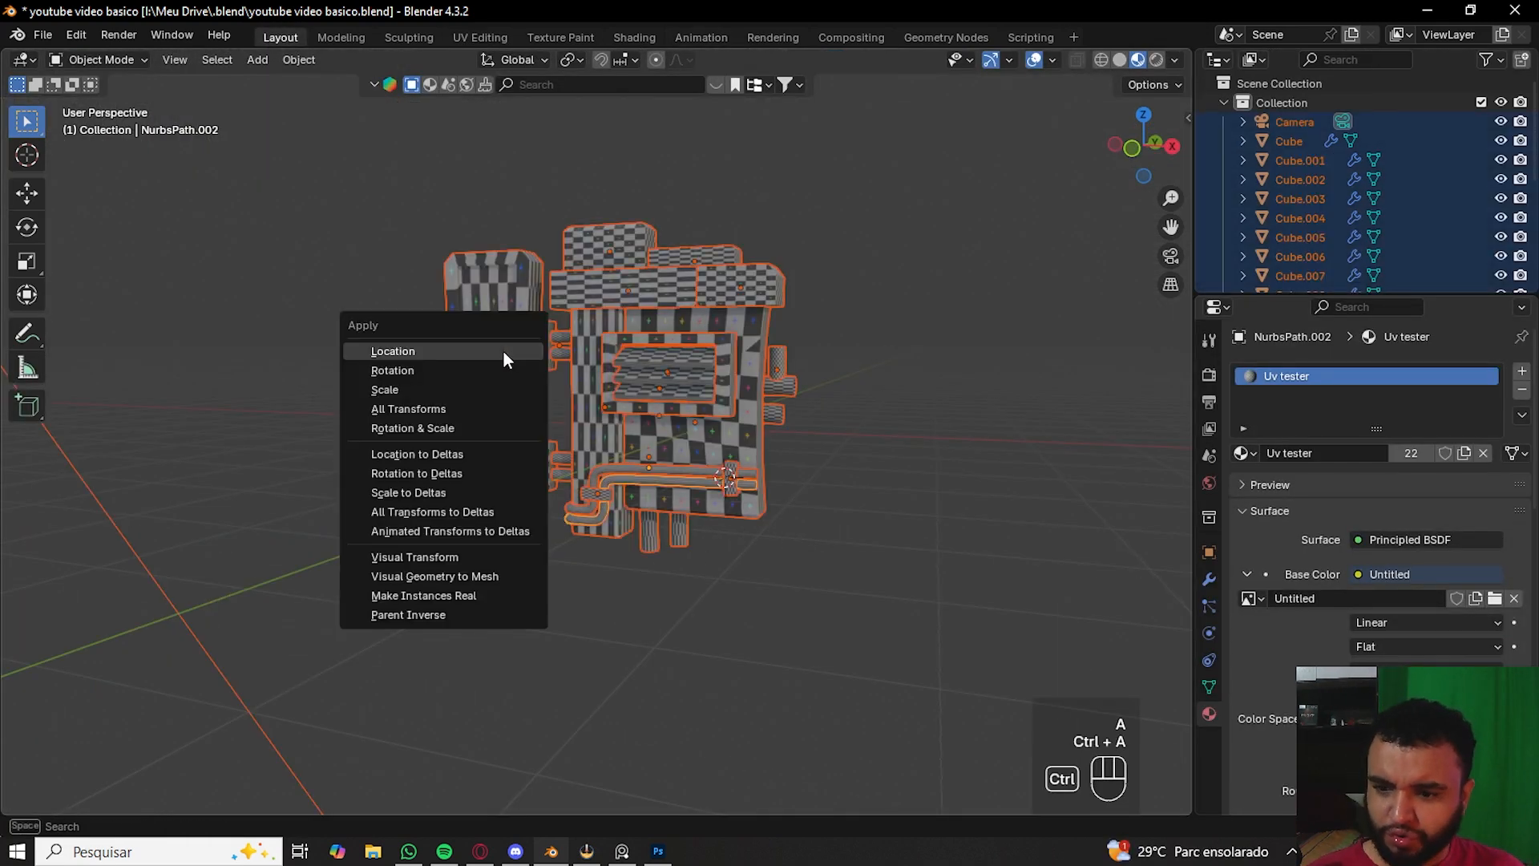
click(485, 393)
- In Edit Mode with all geometry selected, unwrap everything with Smart UV Project using the default settings
key(Tab)
middle_drag(935, 557, 535, 125)
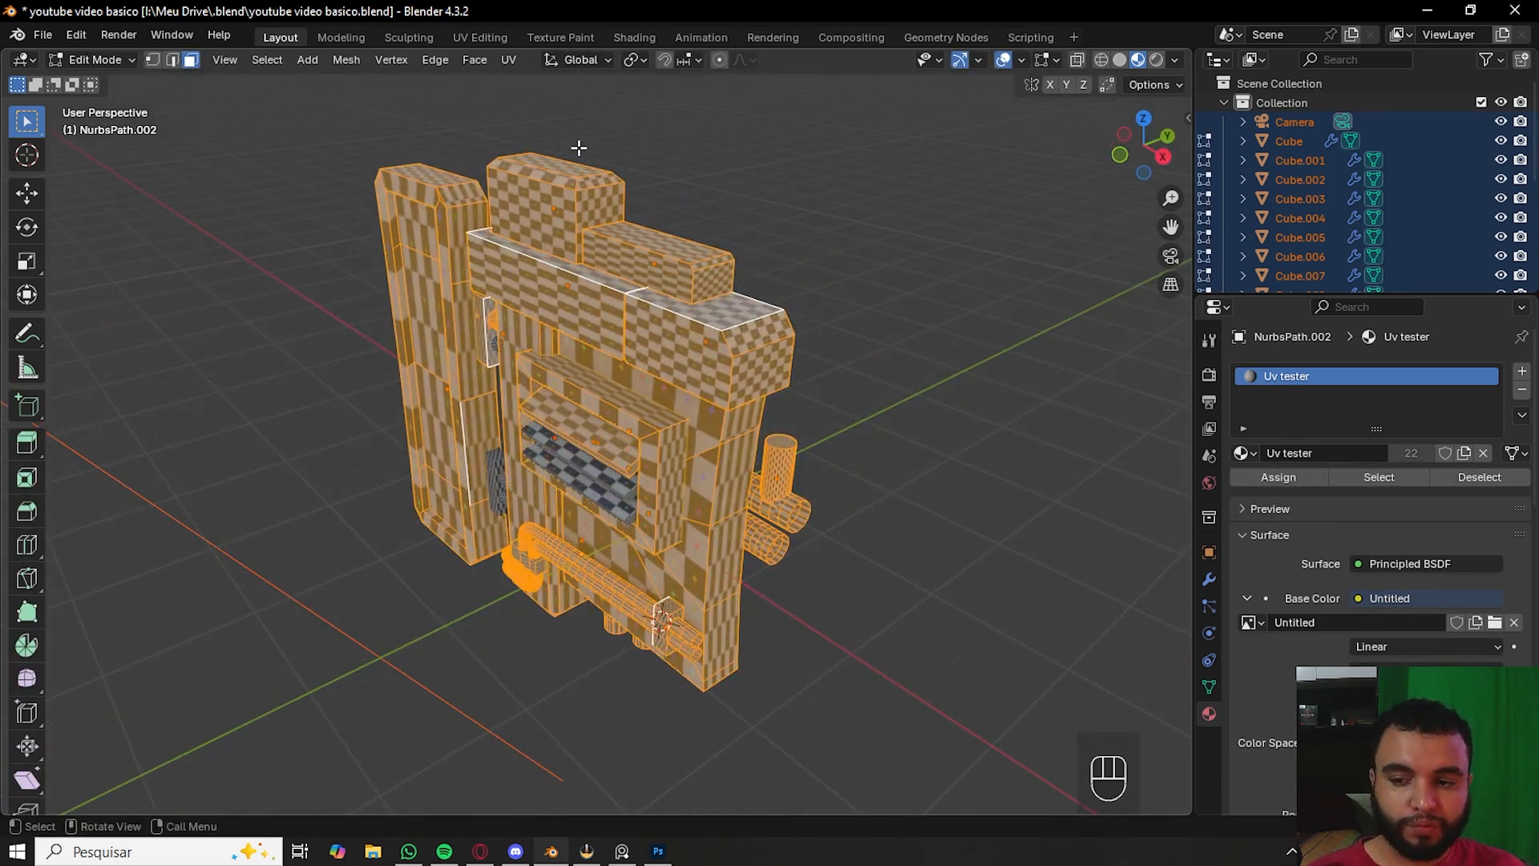
middle_drag(261, 251, 417, 376)
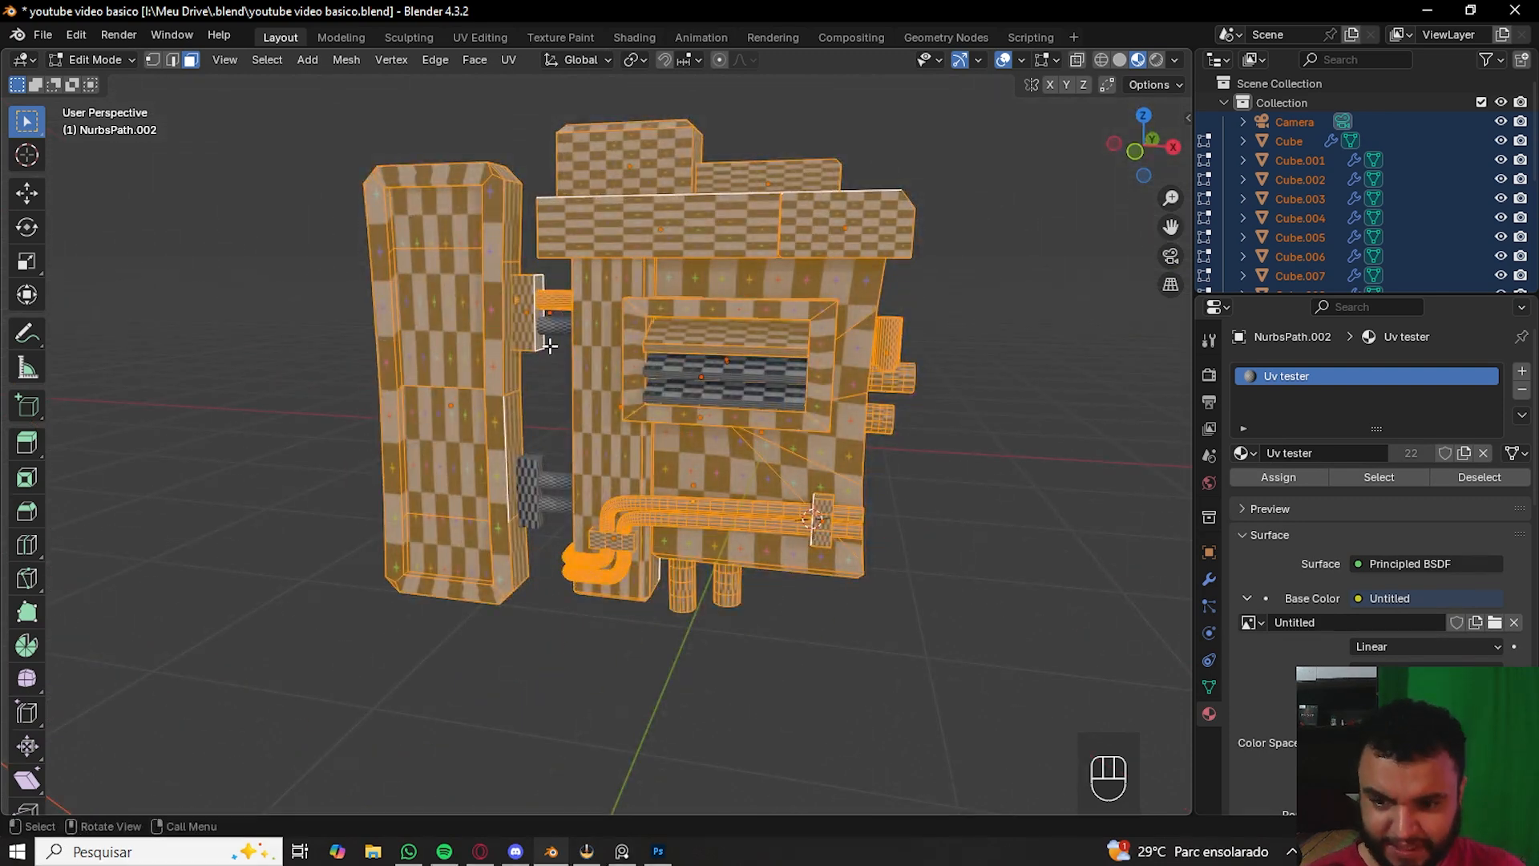
scroll(527, 355, up, 1)
scroll(642, 381, down, 2)
scroll(954, 337, up, 3)
scroll(952, 385, down, 2)
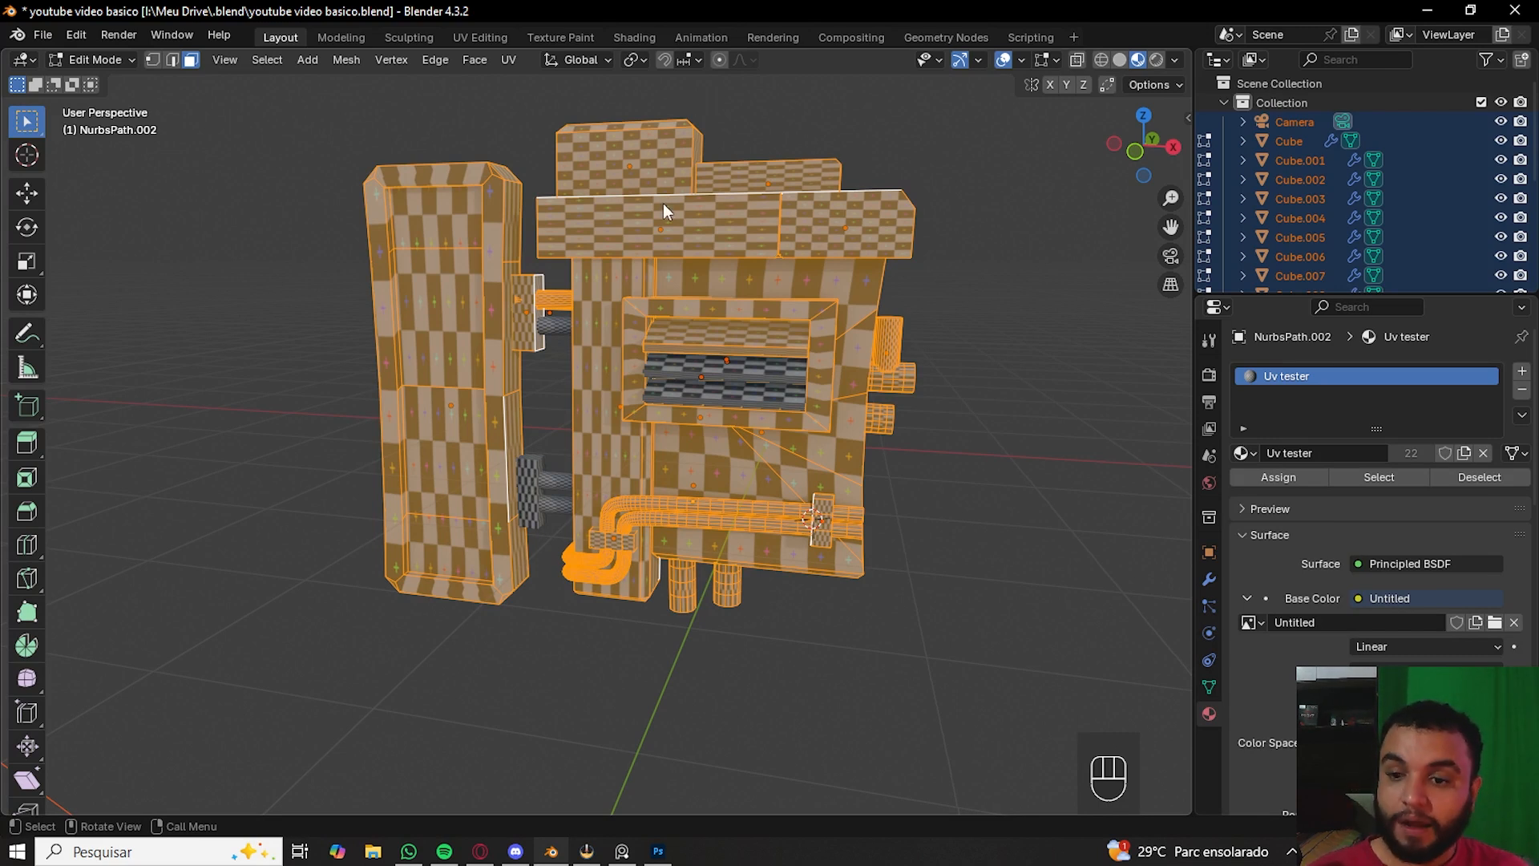
click(509, 60)
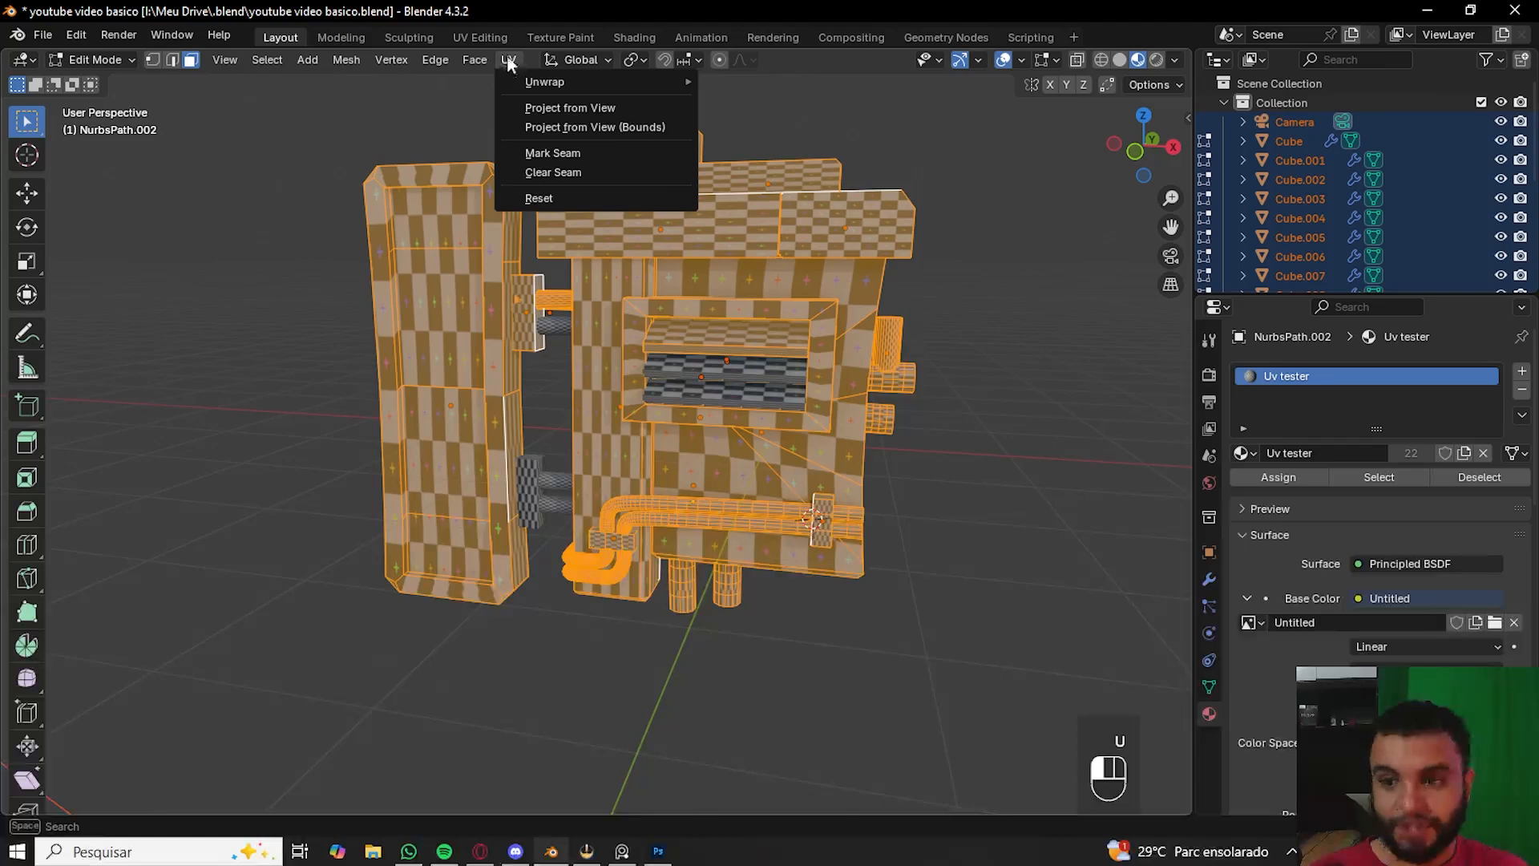
key(u)
mouse_move(518, 409)
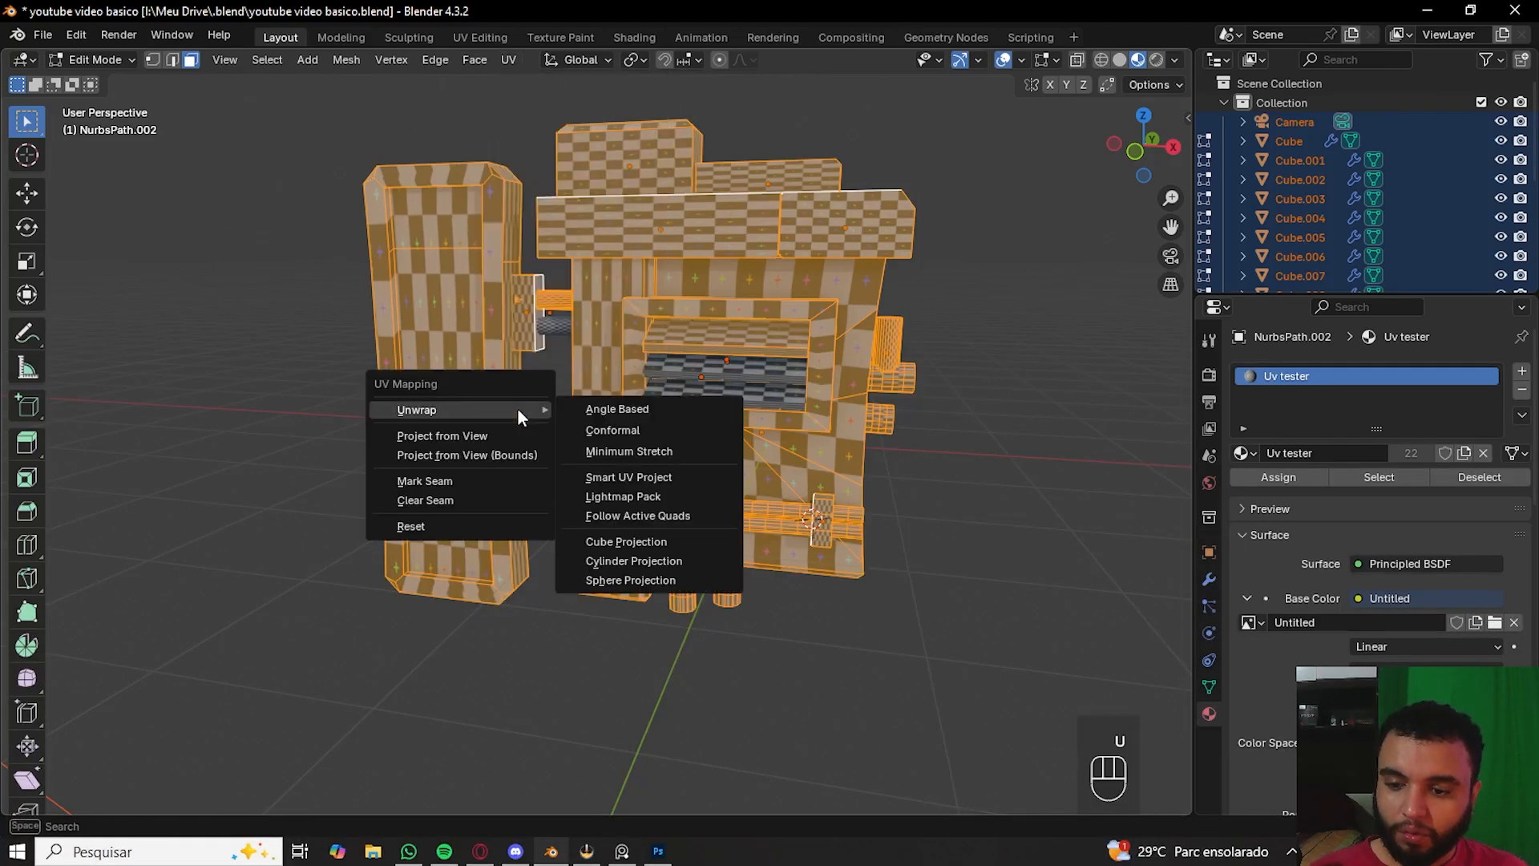
click(619, 480)
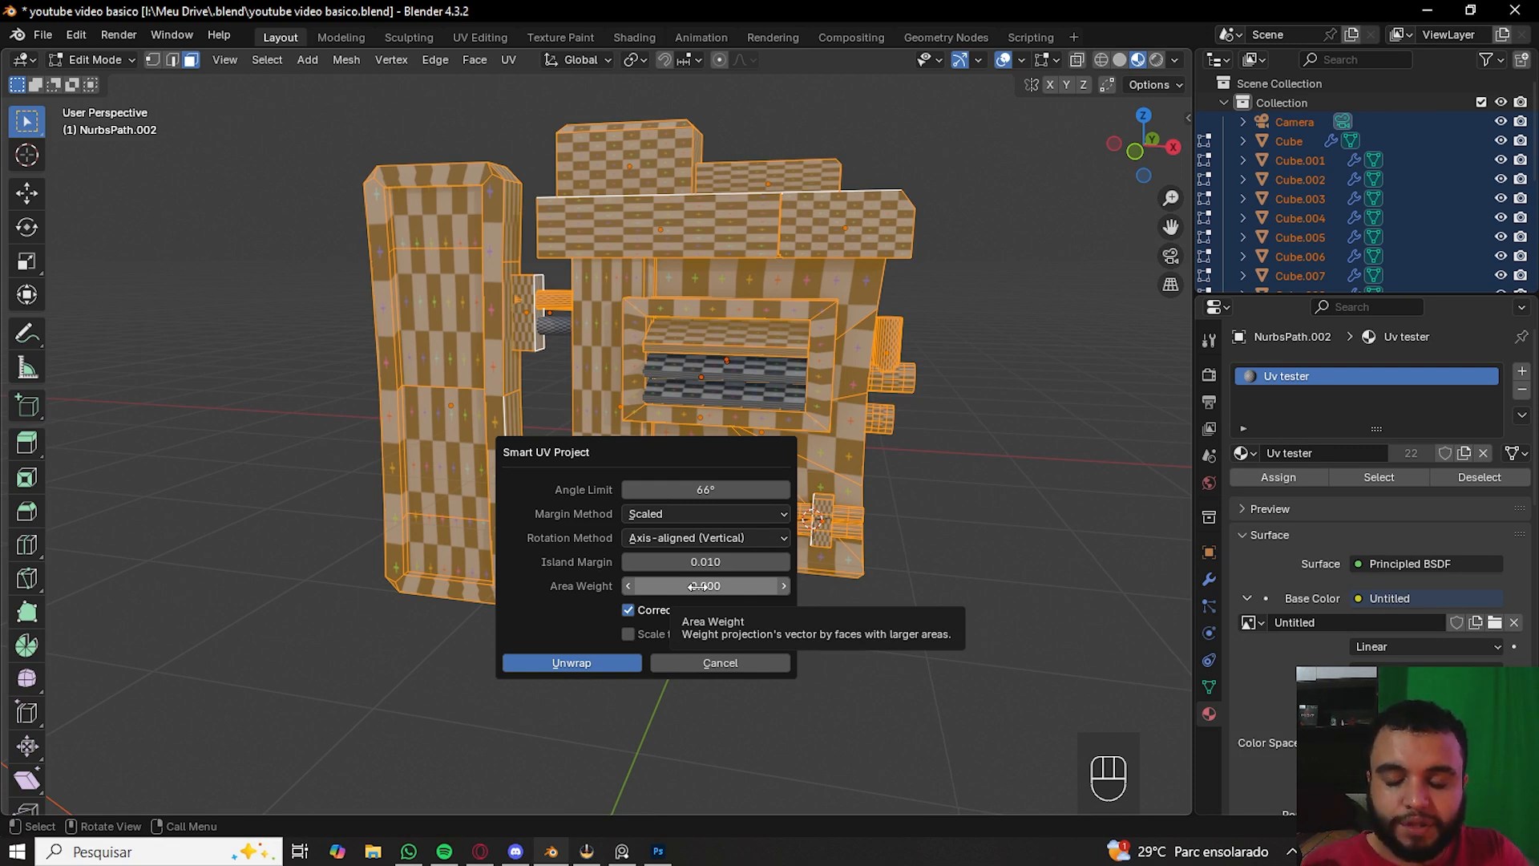
click(569, 662)
click(798, 709)
key(Tab)
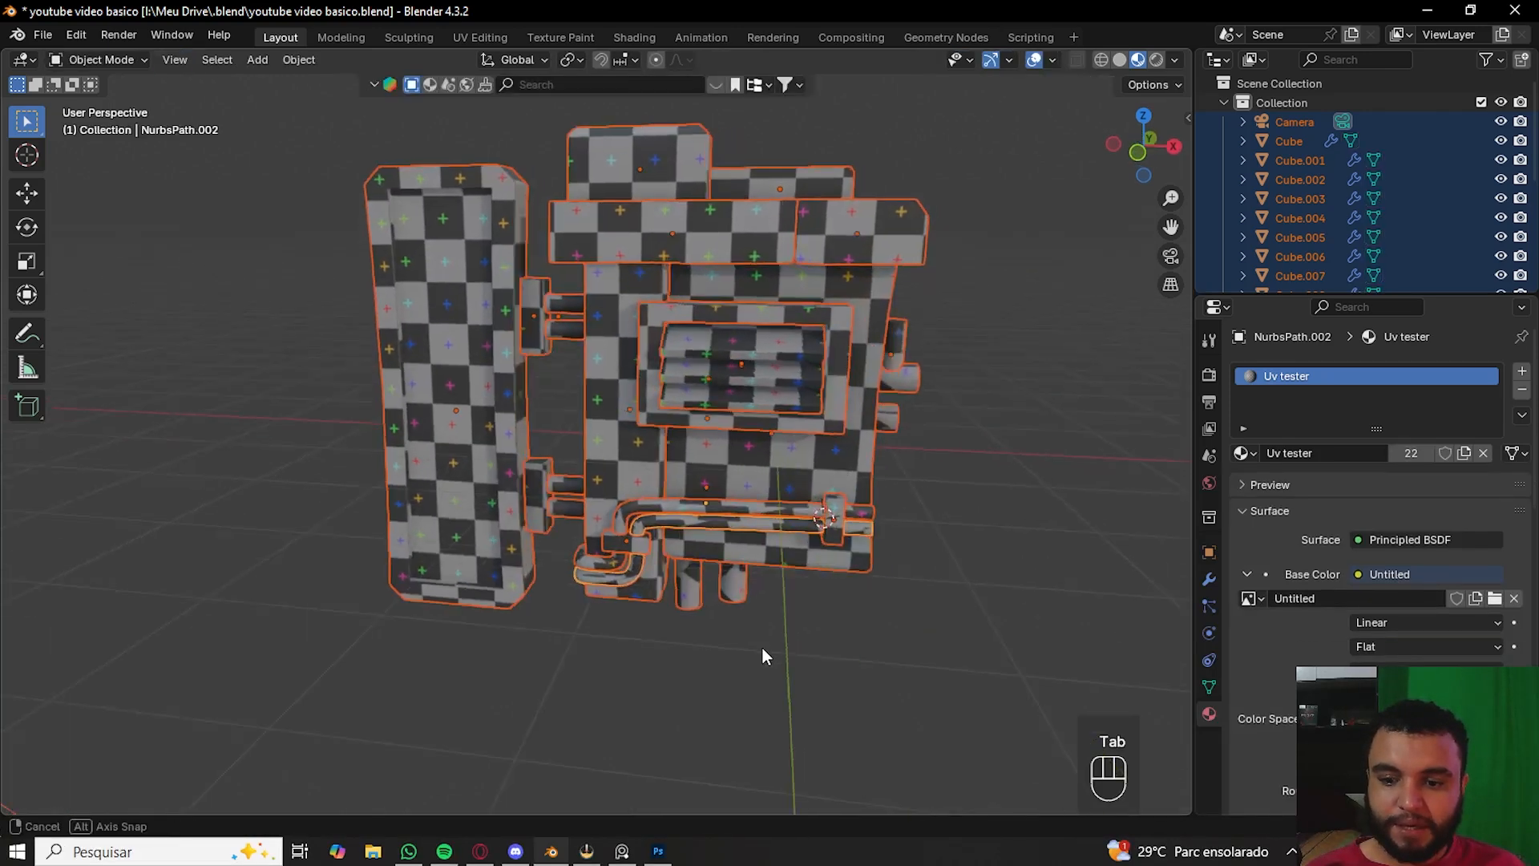
- Switch to the UV Editing workspace, select all in Material Preview, and examine the resulting UV islands
middle_drag(767, 639, 798, 662)
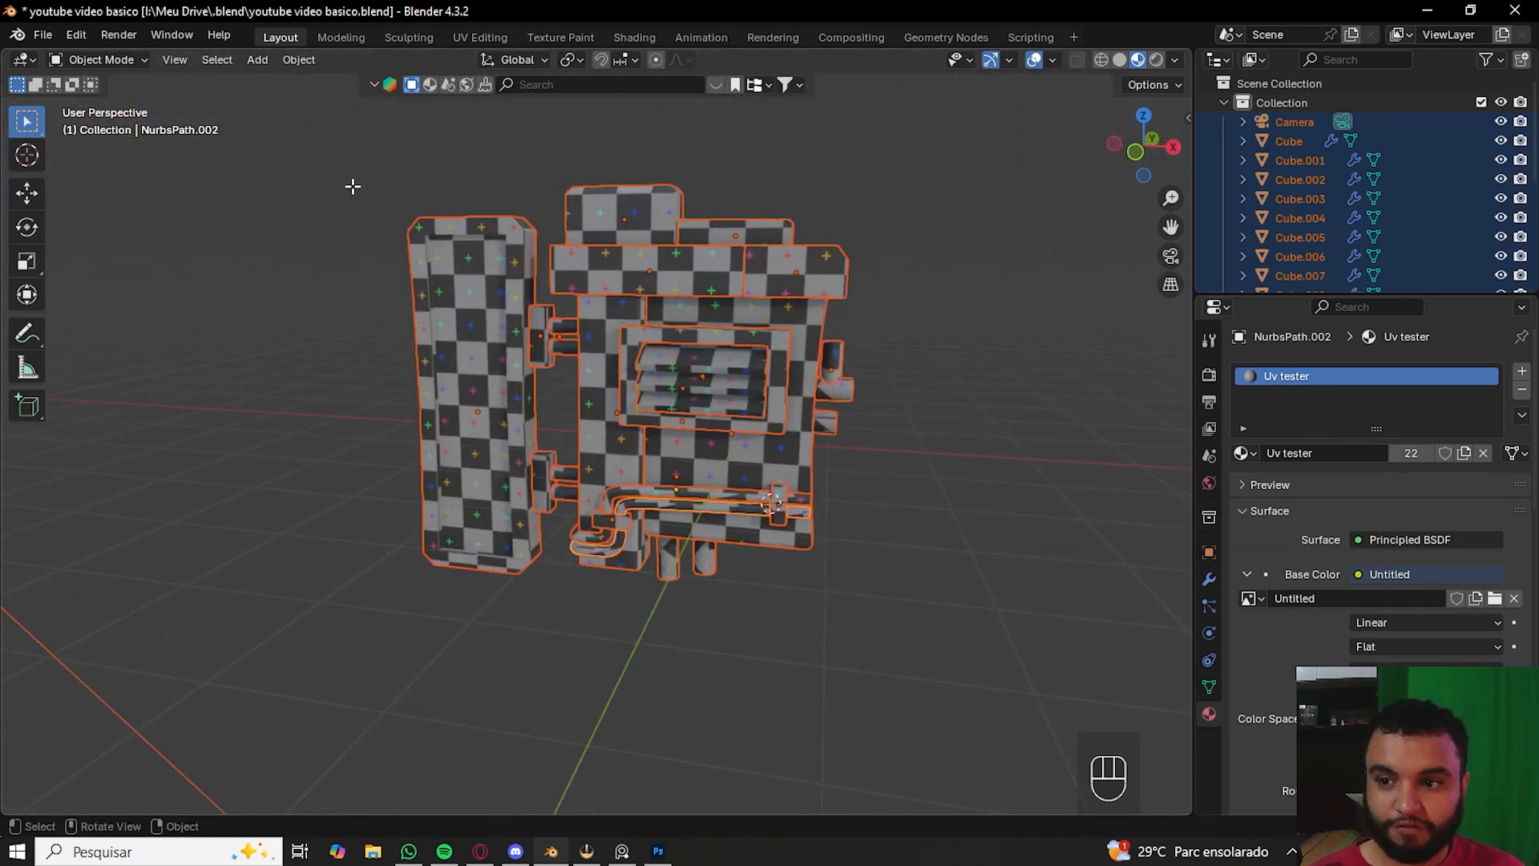
key(Tab)
click(481, 37)
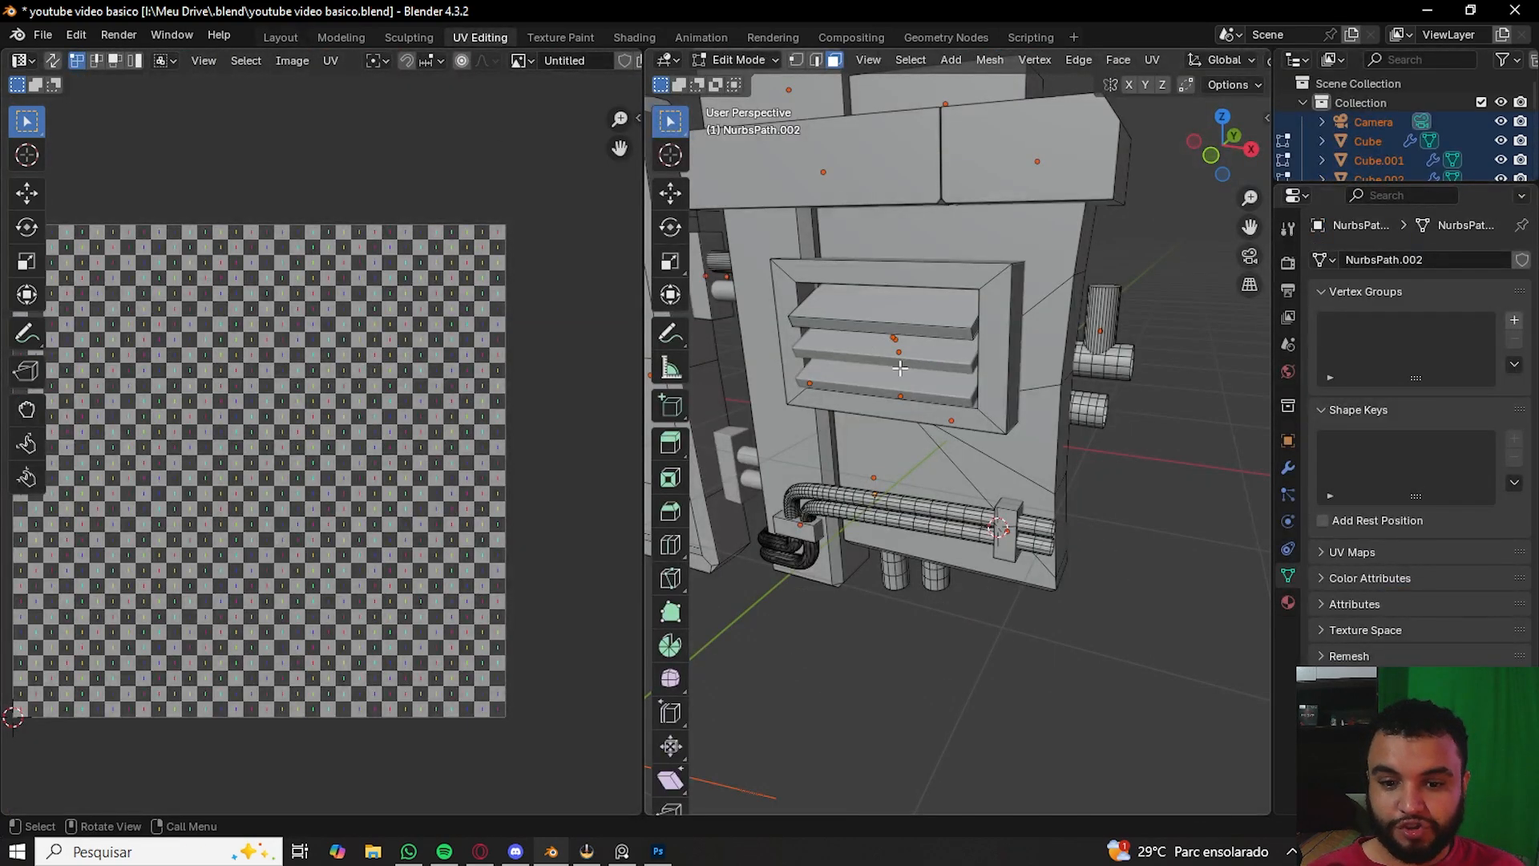
key(a)
key(z)
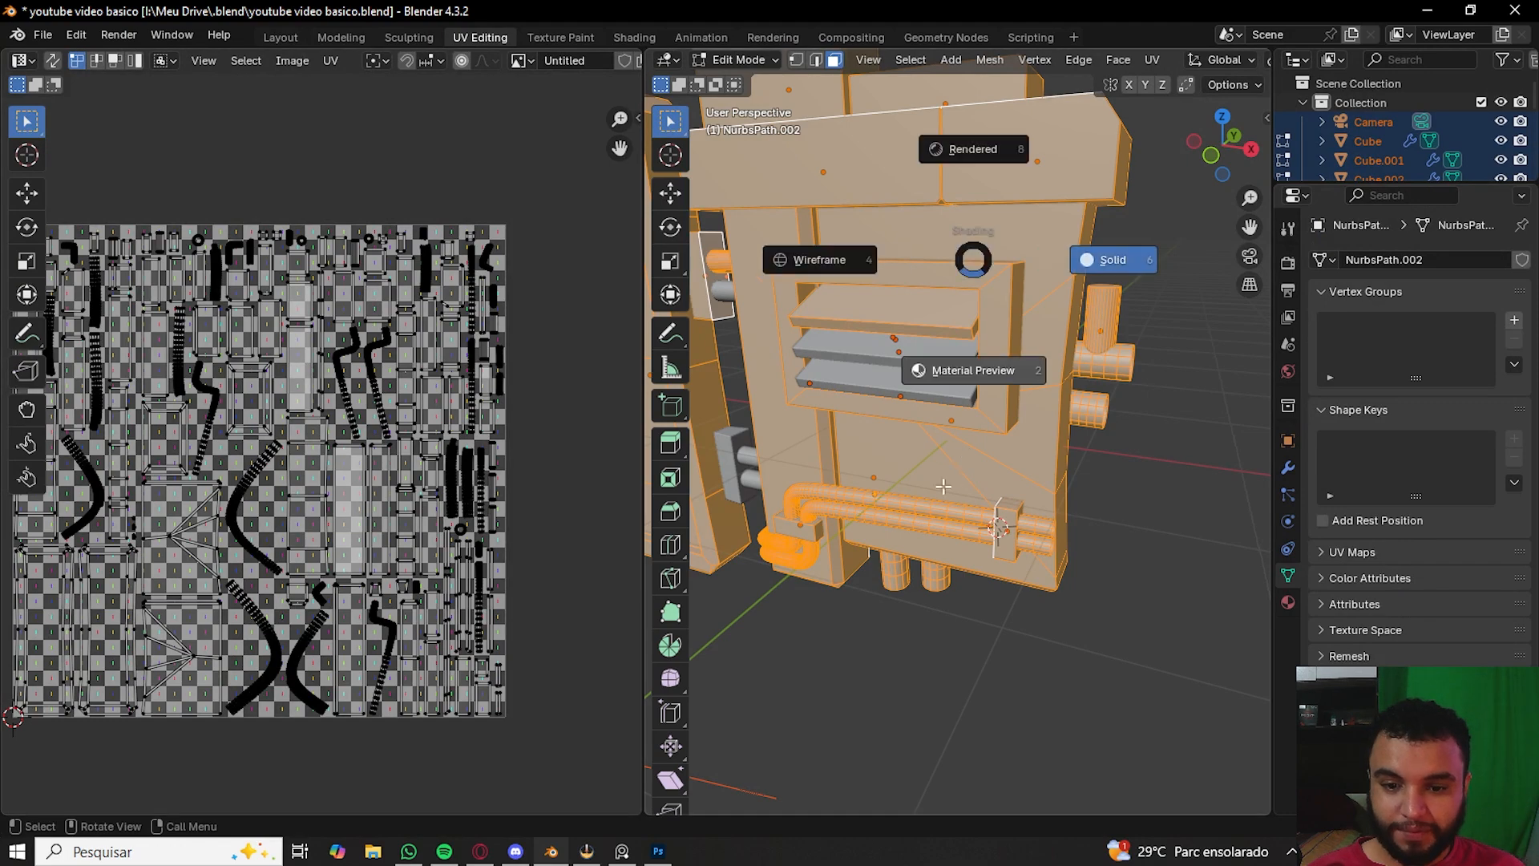
click(943, 484)
shift+middle_drag(890, 478, 1064, 510)
scroll(411, 469, up, 5)
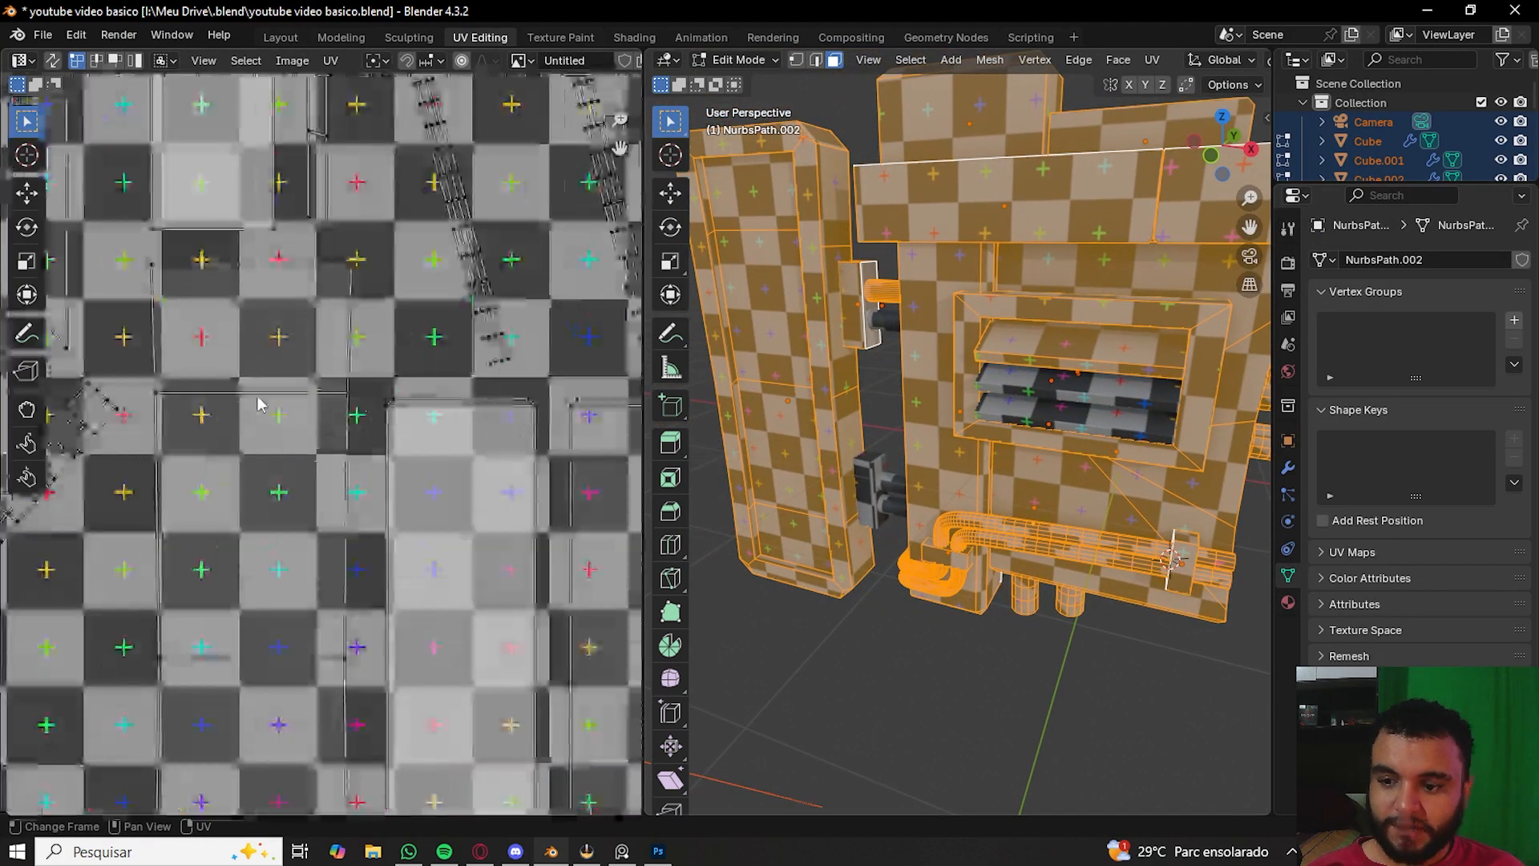
scroll(350, 387, up, 8)
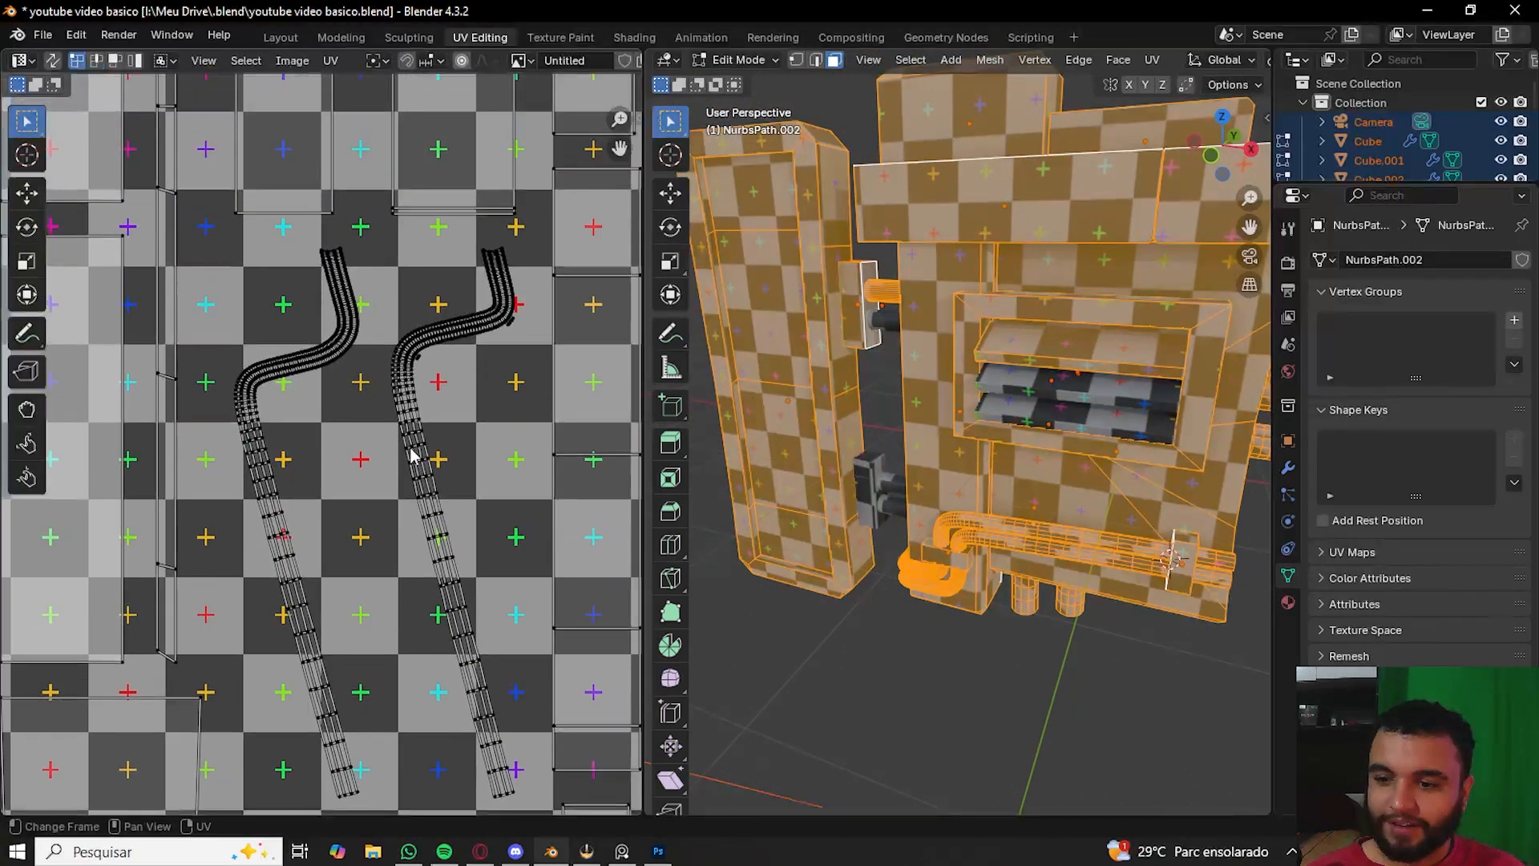
scroll(345, 363, down, 6)
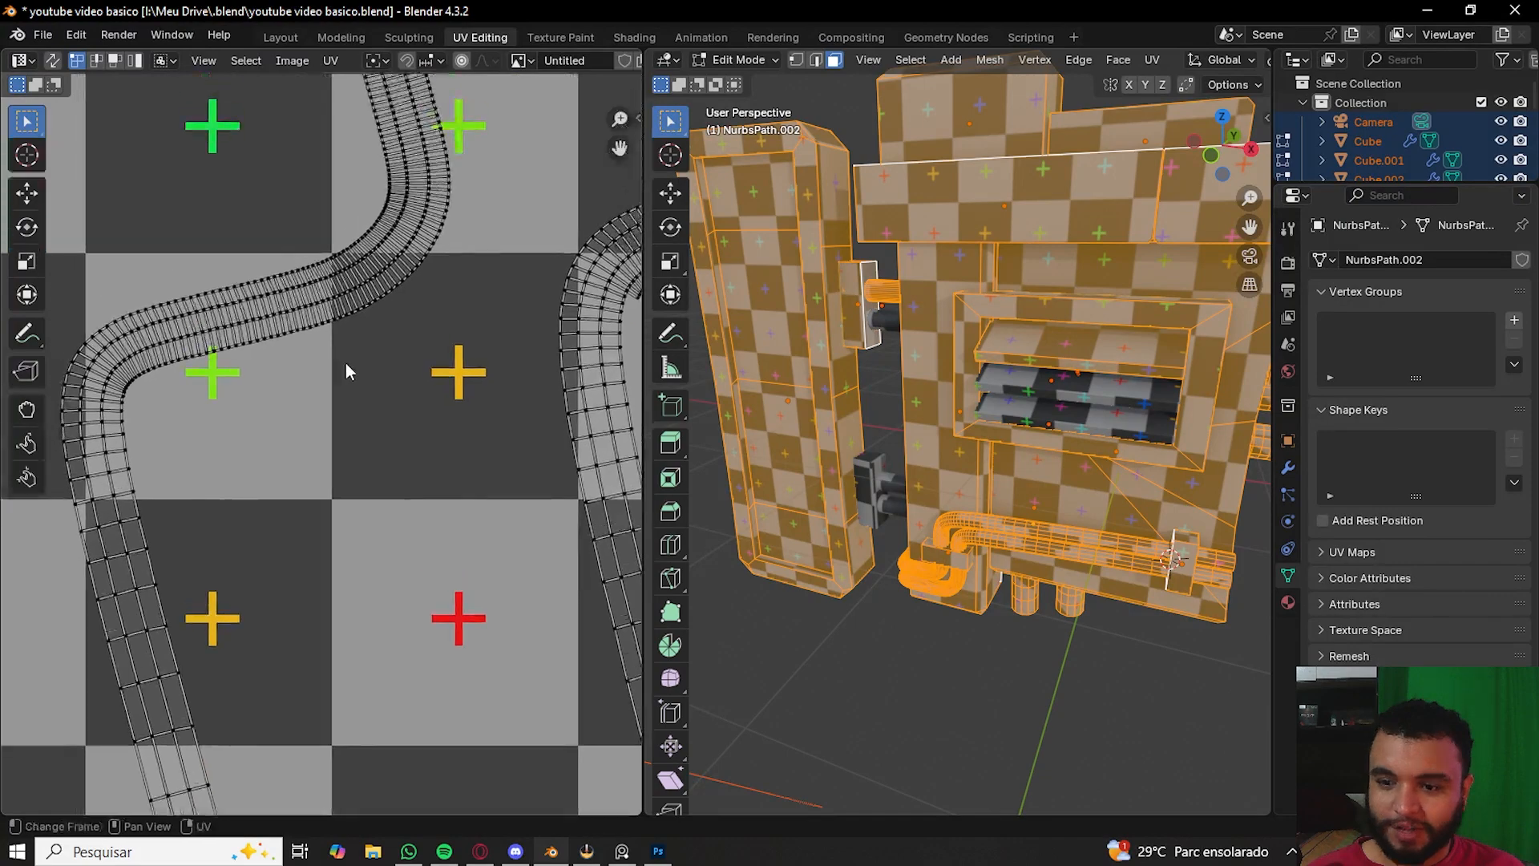
scroll(365, 479, down, 2)
middle_drag(197, 182, 36, 381)
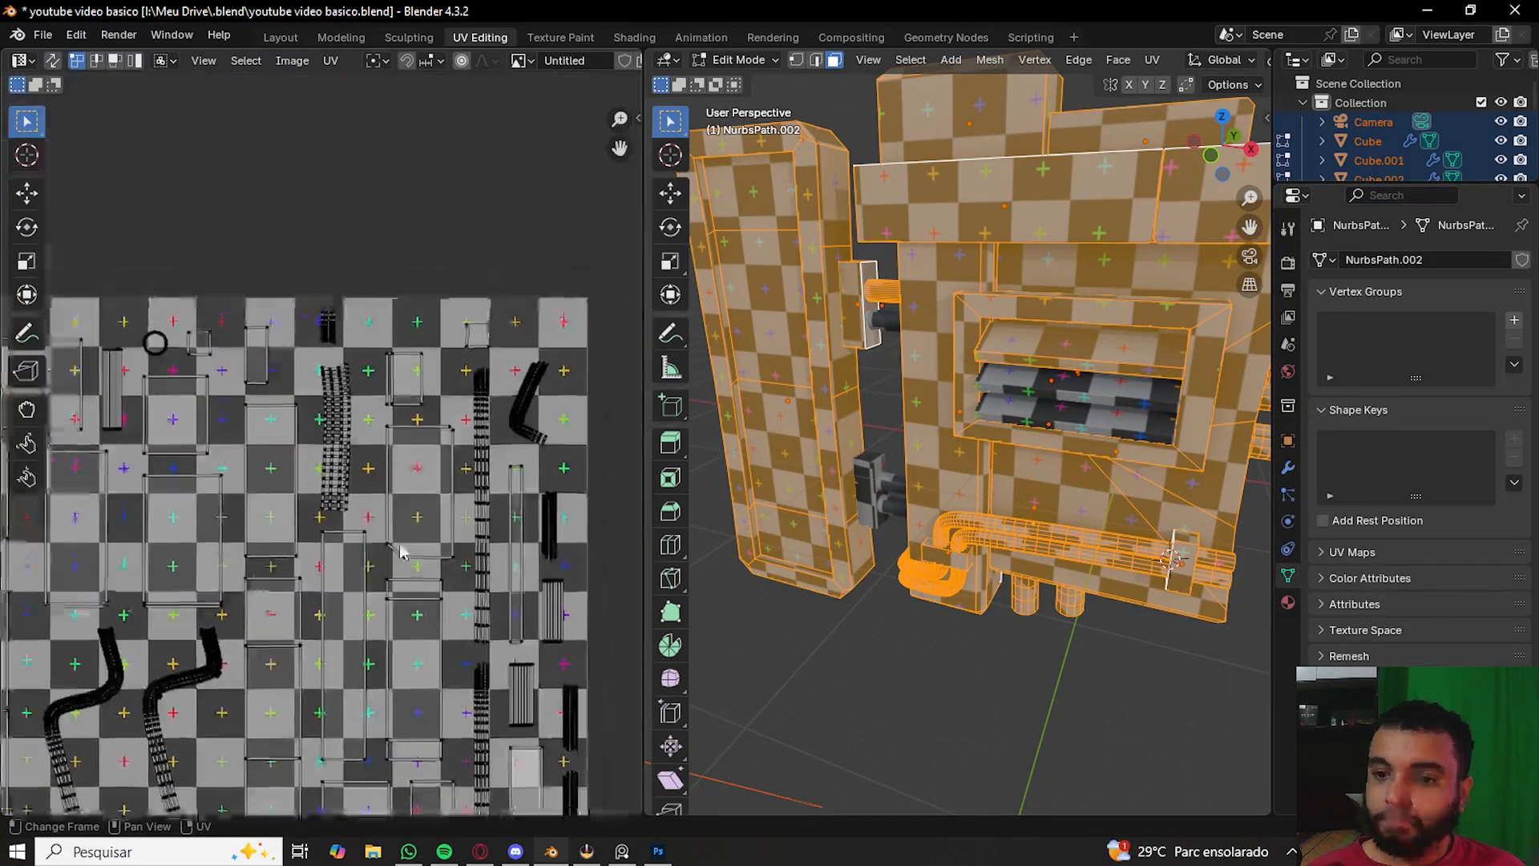
middle_drag(483, 472, 319, 460)
scroll(319, 460, up, 3)
scroll(391, 622, up, 3)
middle_drag(401, 625, 399, 513)
scroll(399, 515, down, 3)
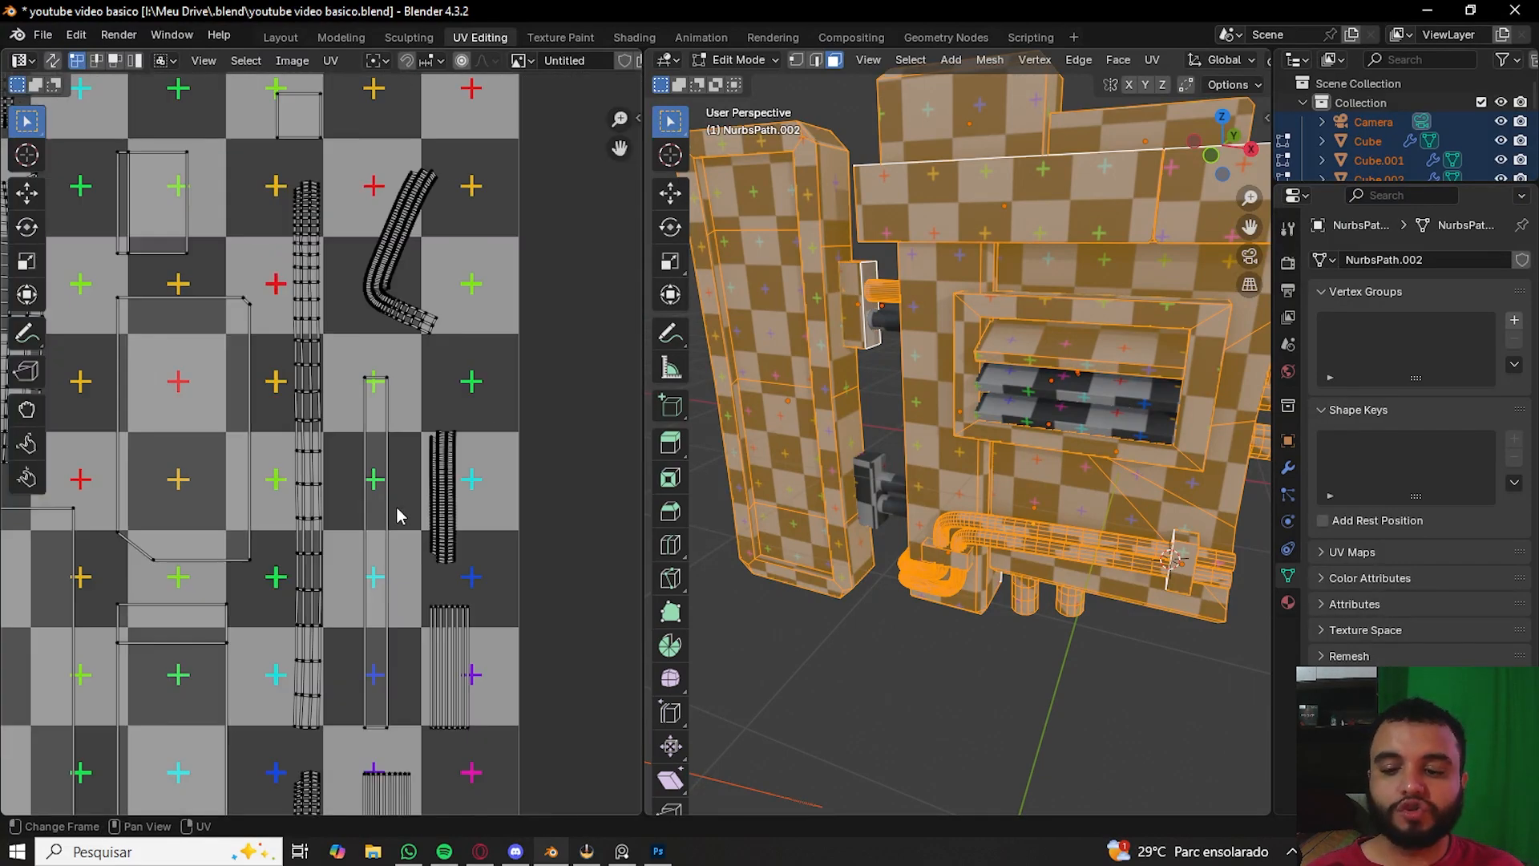
middle_drag(406, 589, 425, 250)
scroll(367, 417, down, 3)
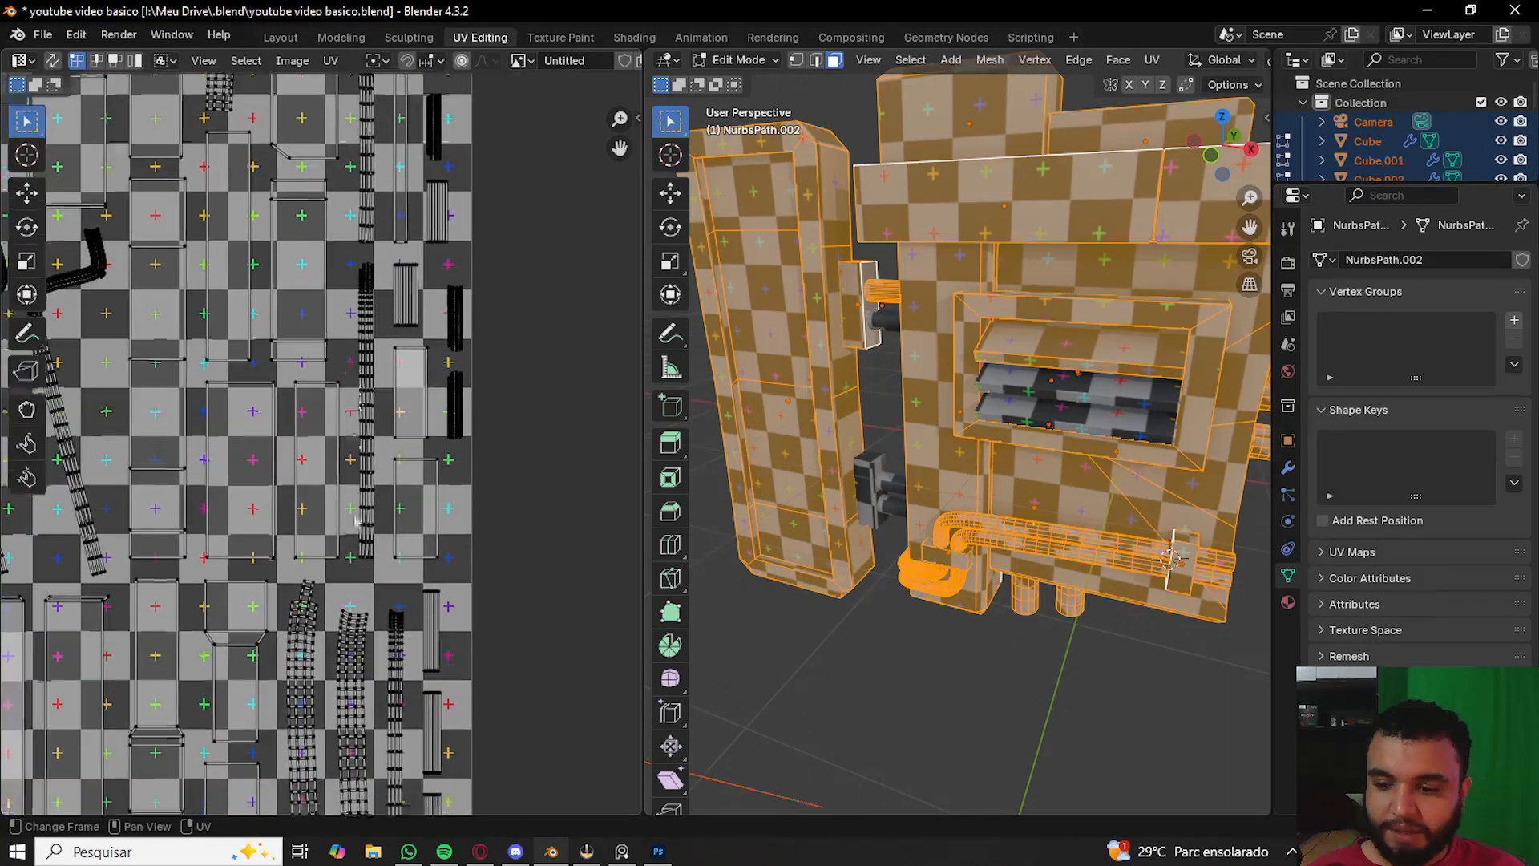
scroll(378, 642, up, 6)
- Re-run Smart UV Project on all geometry with the island margin set to 0.005
key(q)
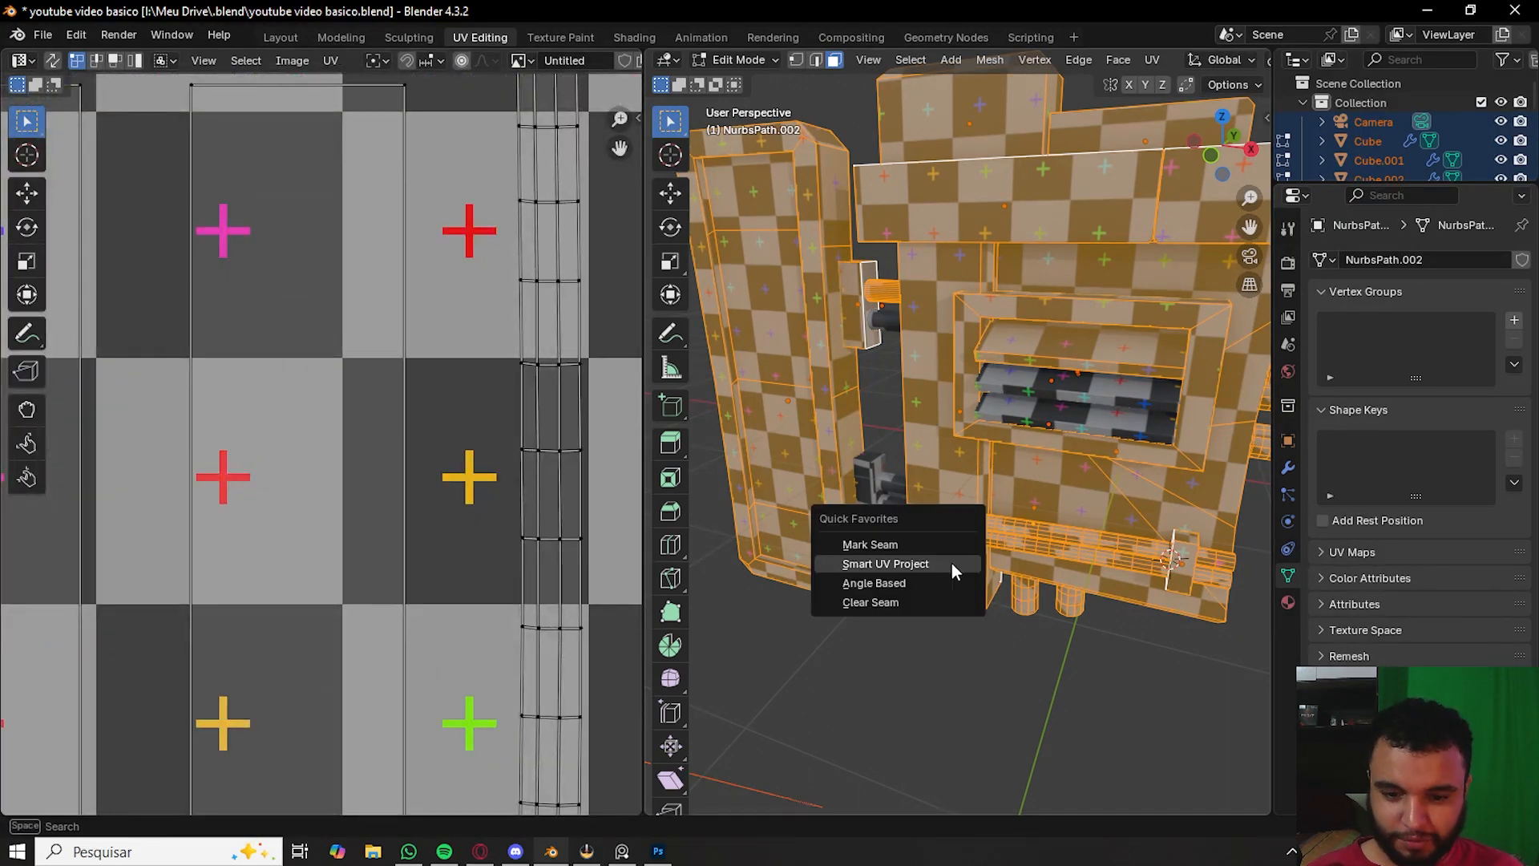
click(951, 563)
click(1051, 645)
text(0.01)
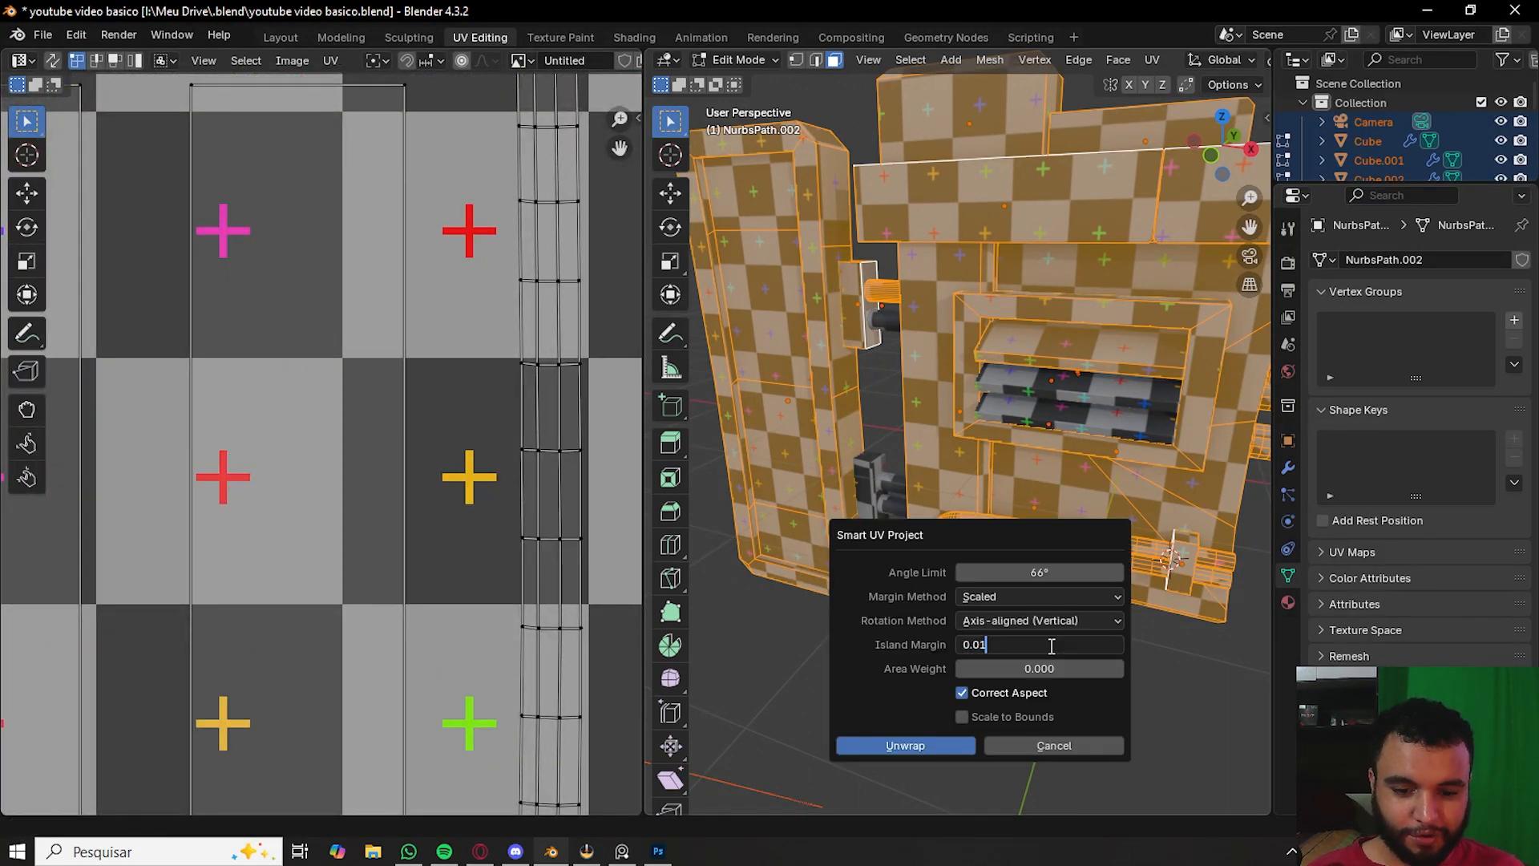
text(05)
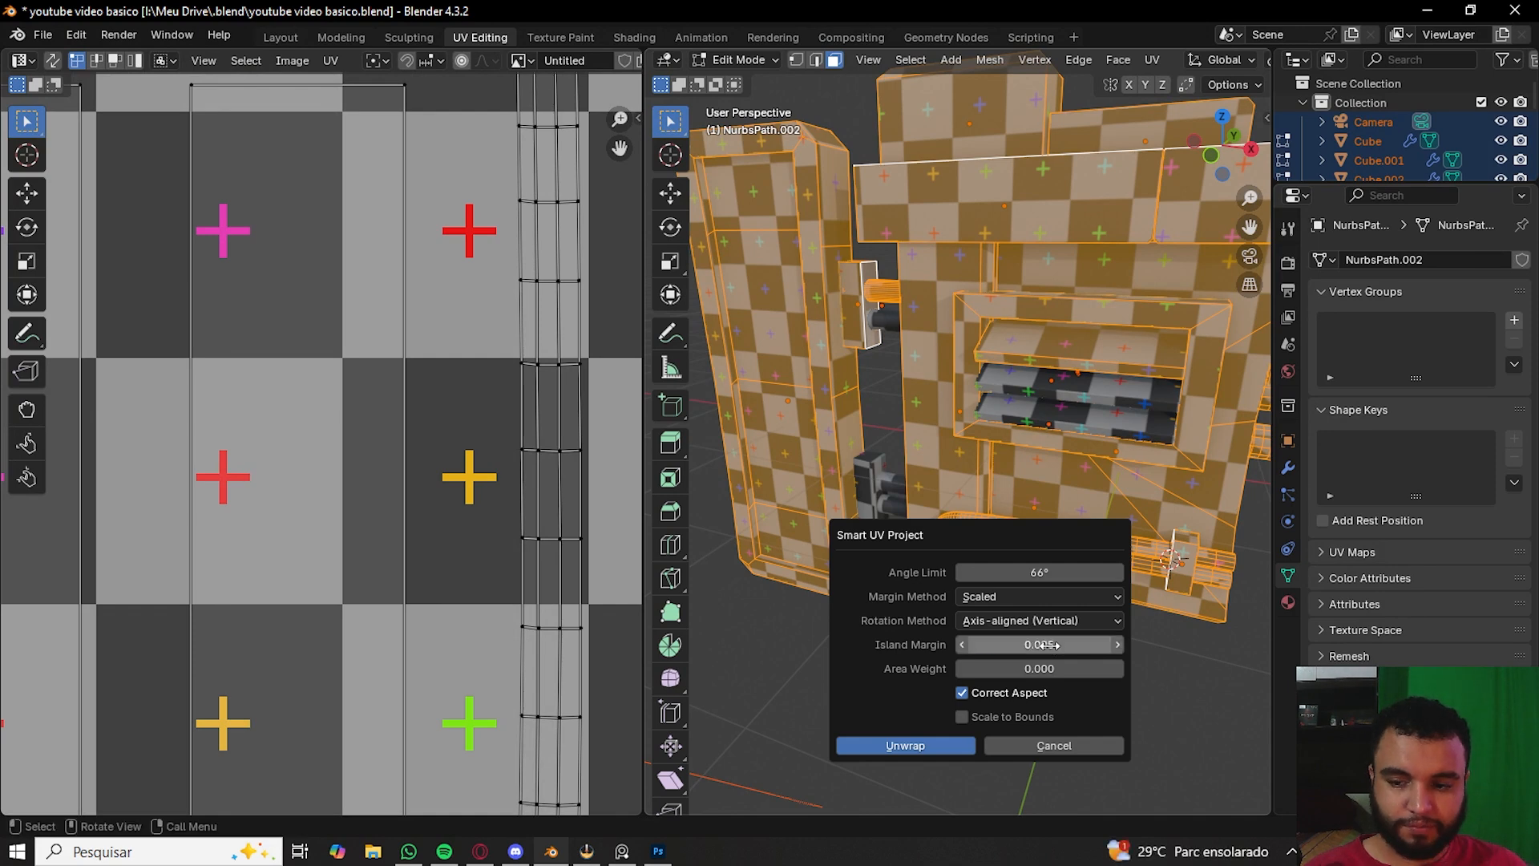
key(Return)
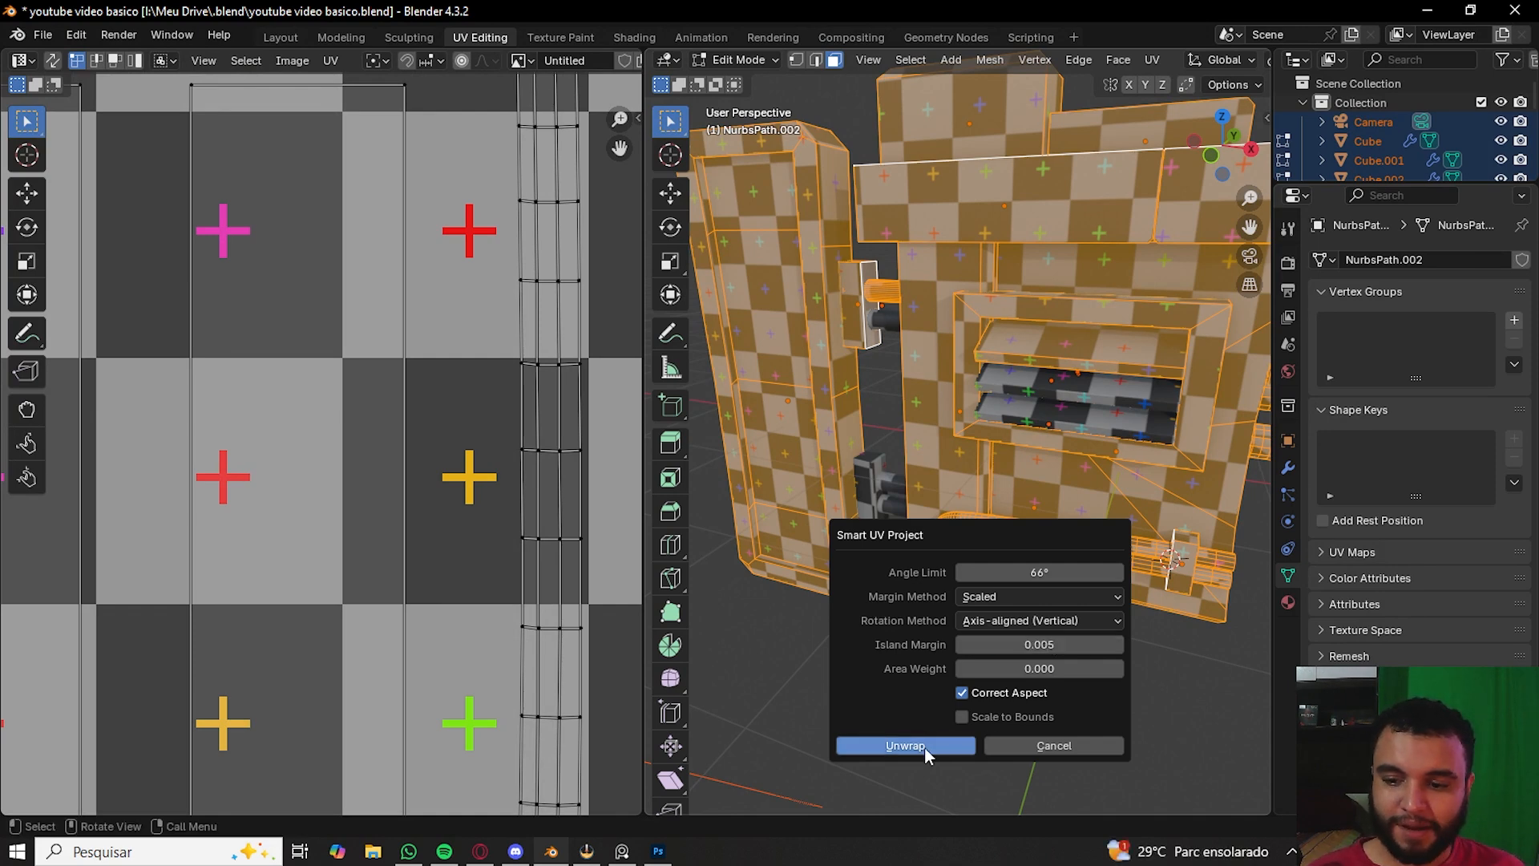
click(926, 747)
scroll(449, 425, down, 6)
key(Tab)
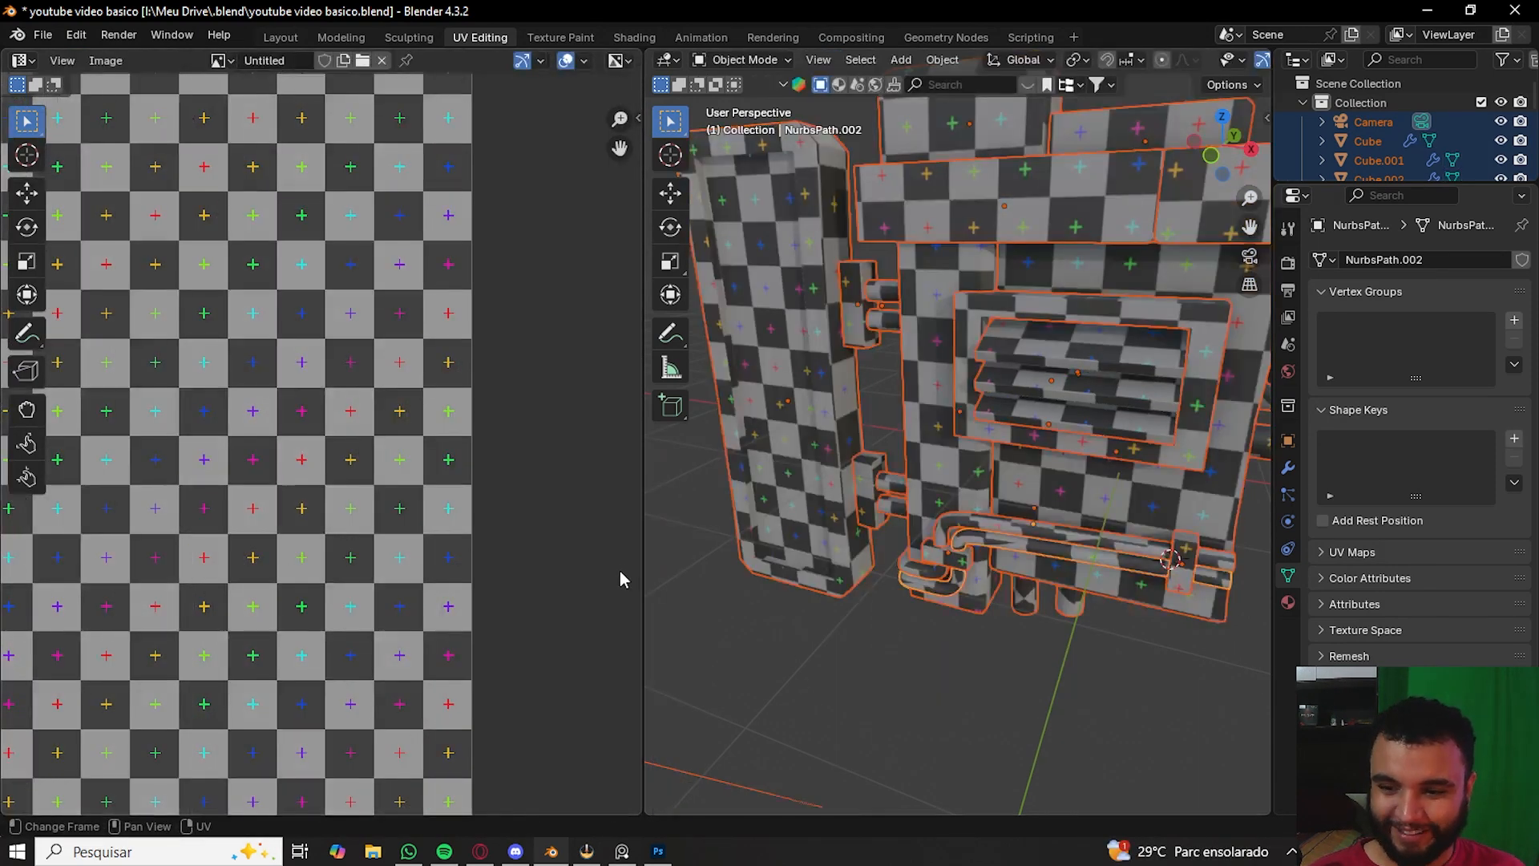
middle_drag(932, 626, 966, 612)
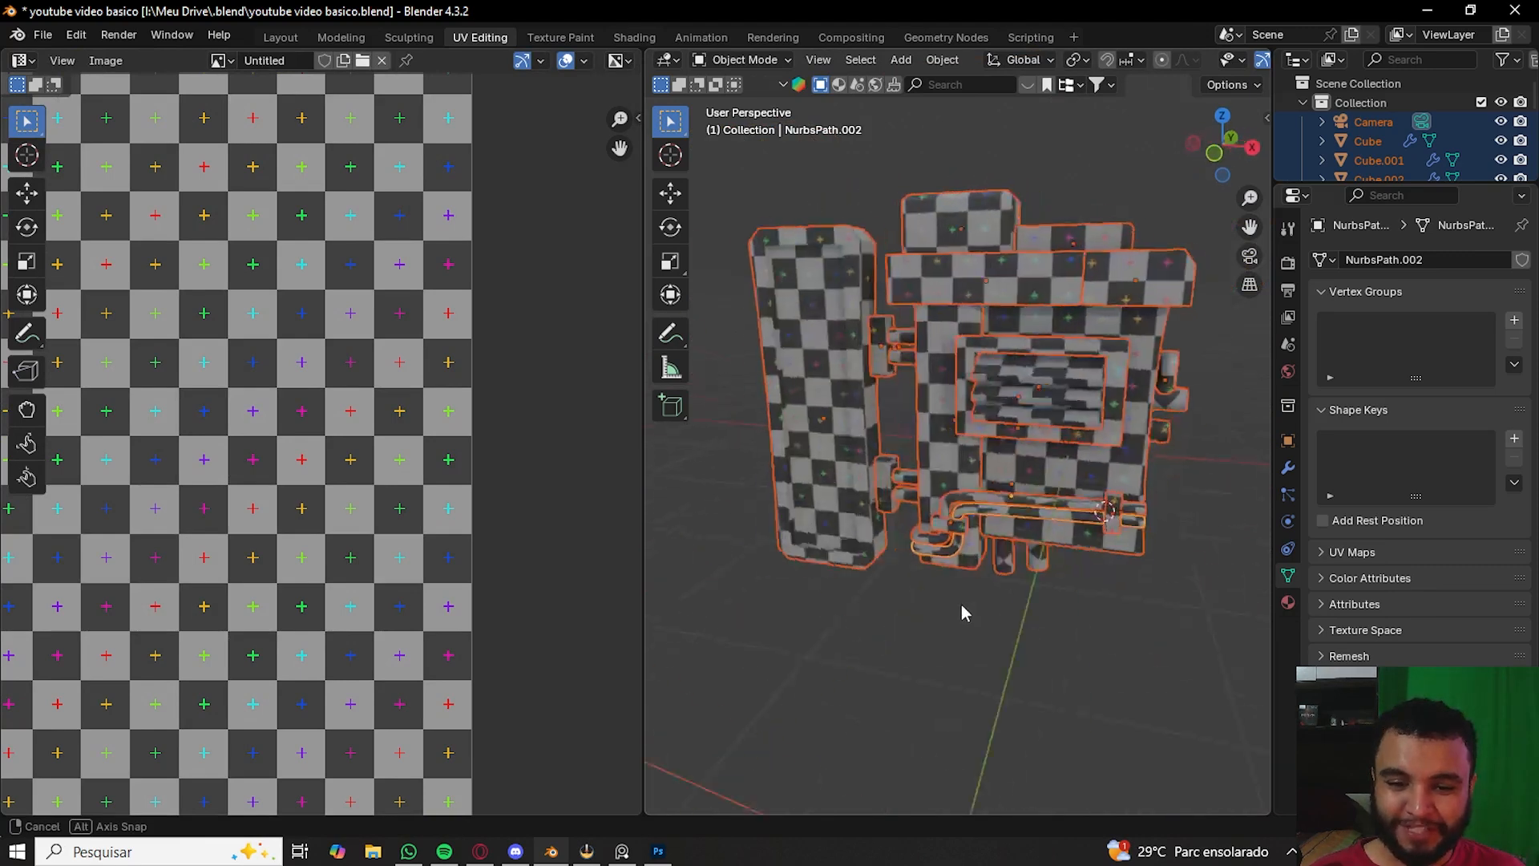
- Re-run Smart UV Project on all geometry with the island margin set to 0.001
key(Tab)
scroll(253, 469, up, 4)
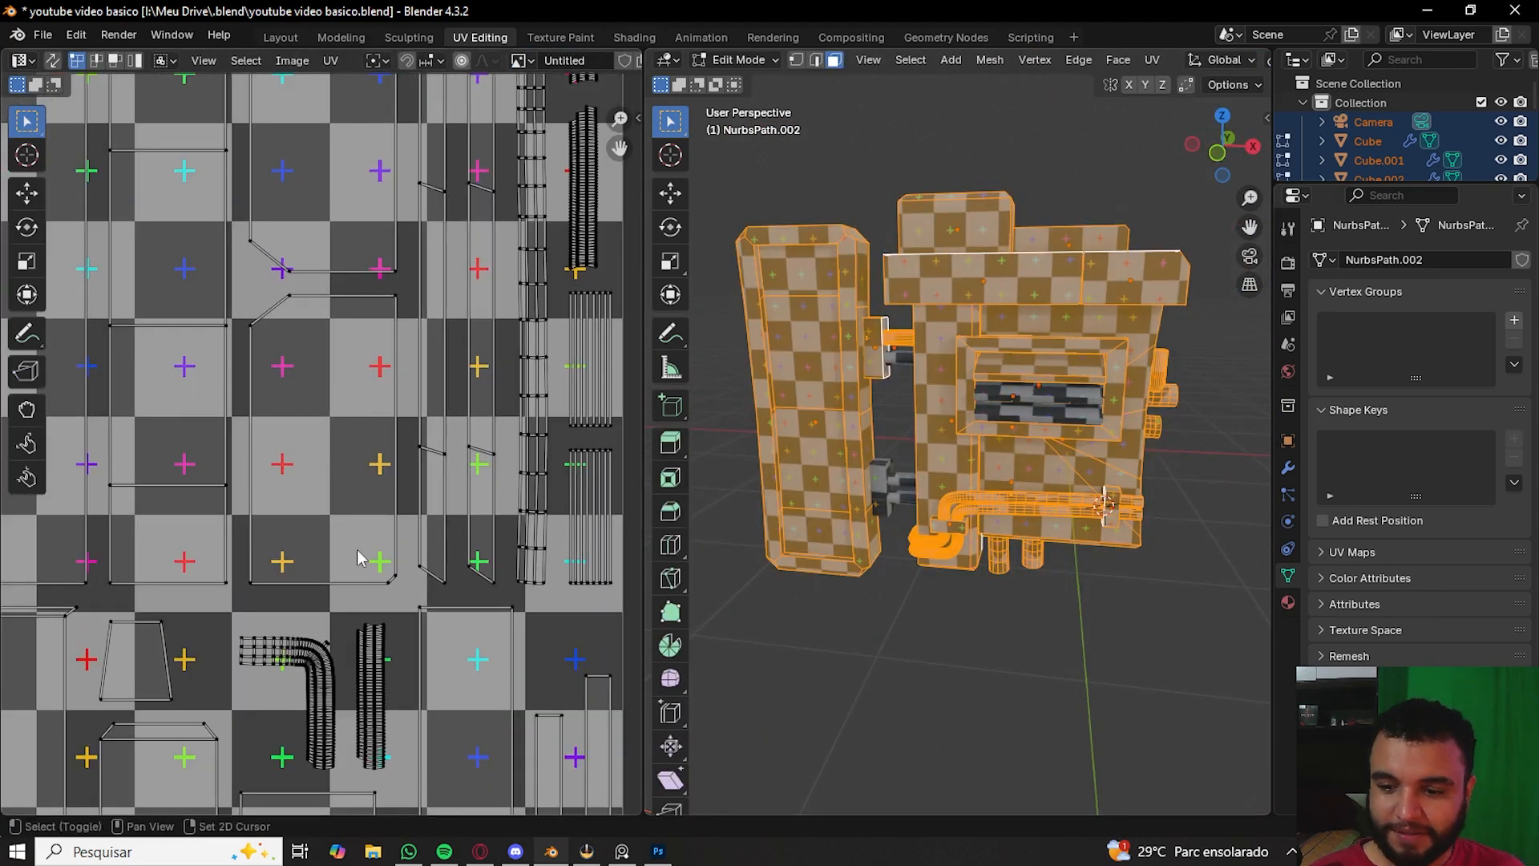
key(u)
click(883, 550)
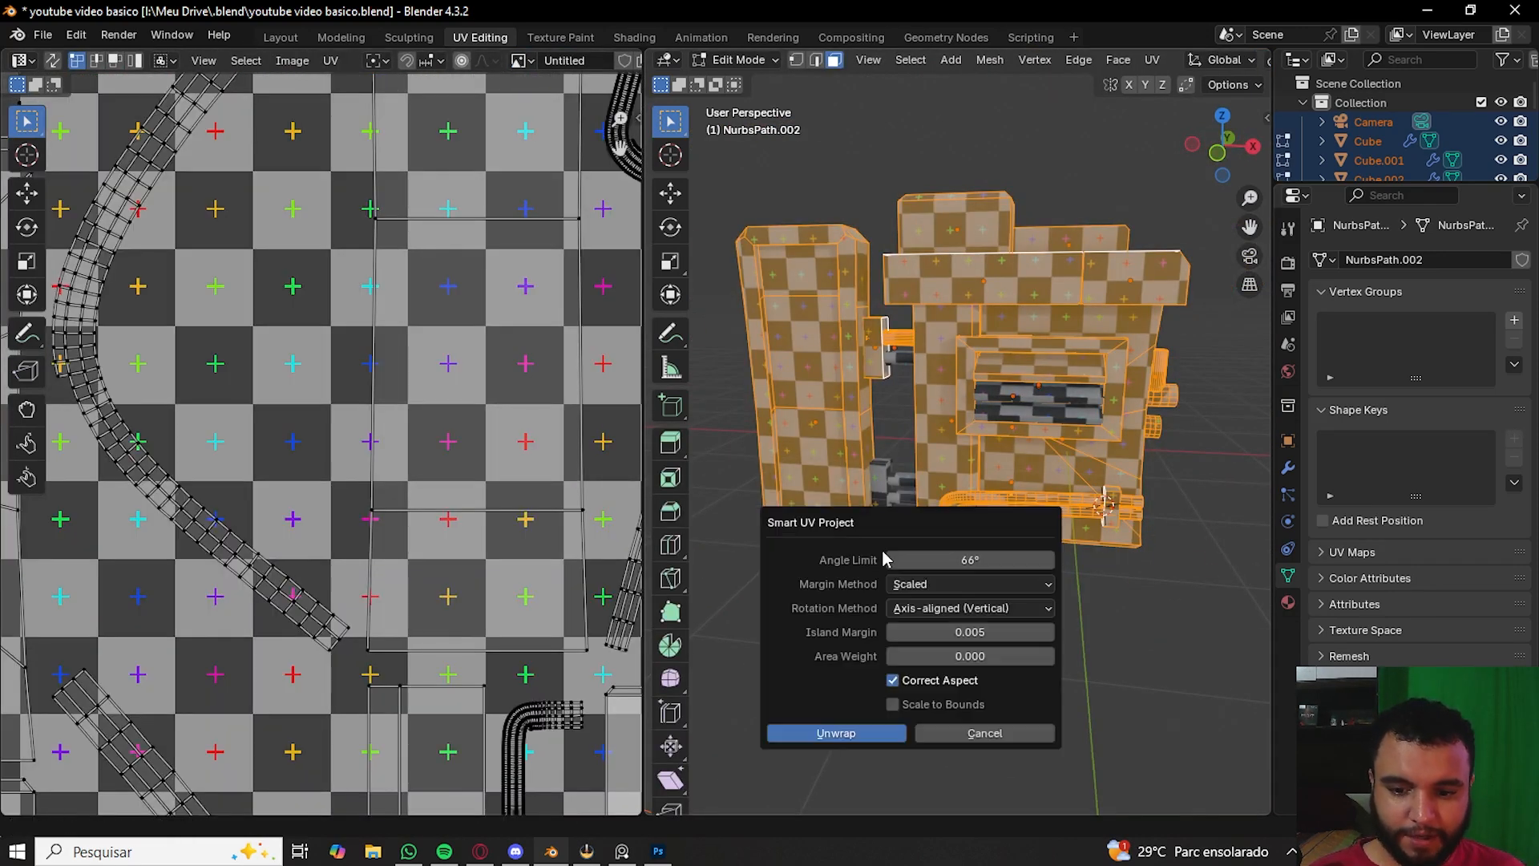
click(979, 633)
text(0.005)
key(BackSpace)
key(BackSpace)
text(1)
key(Return)
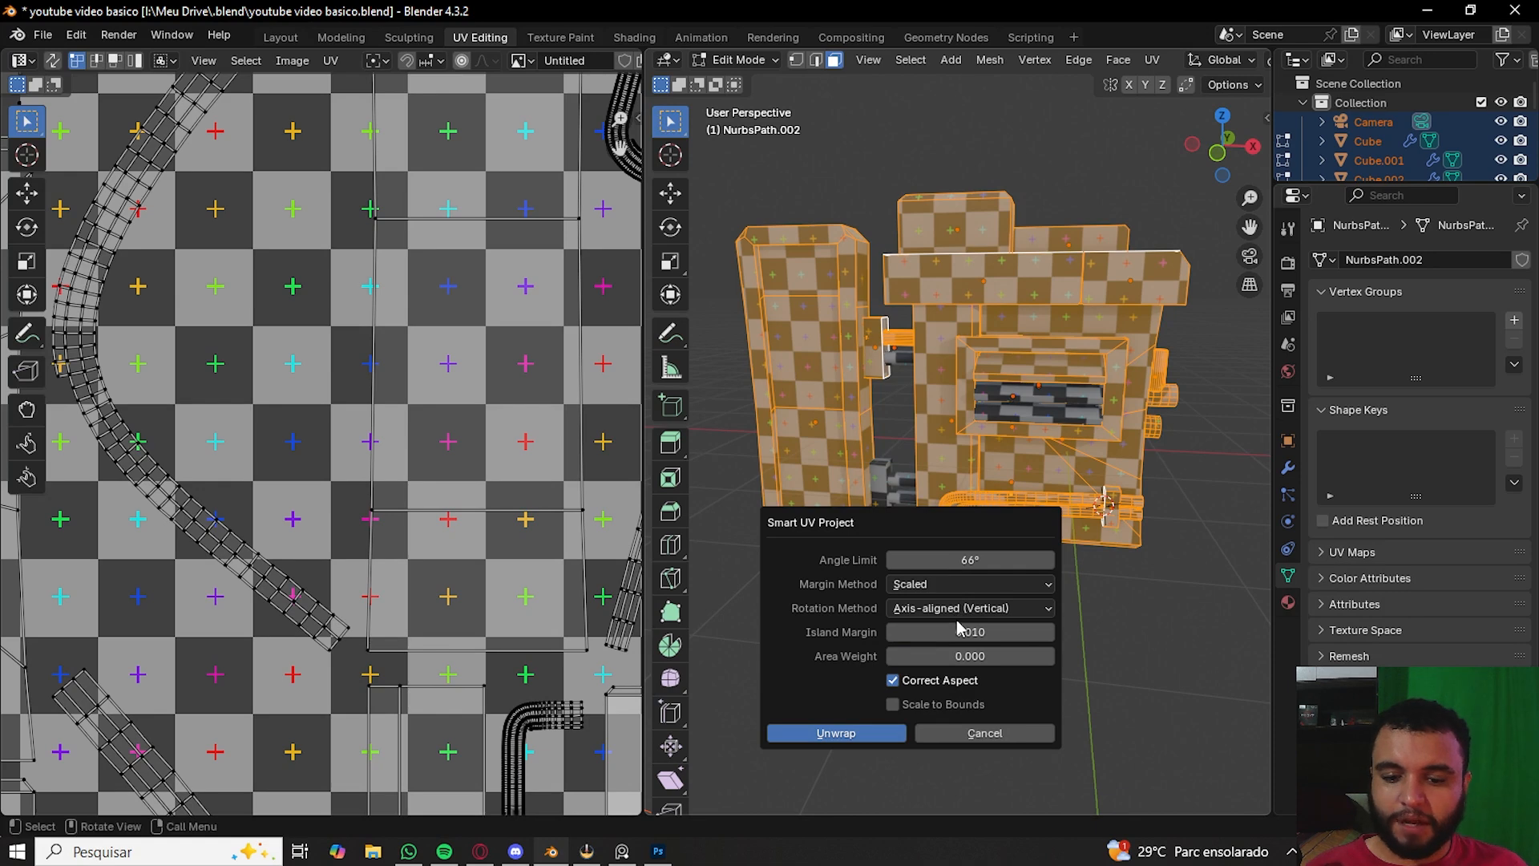
click(998, 637)
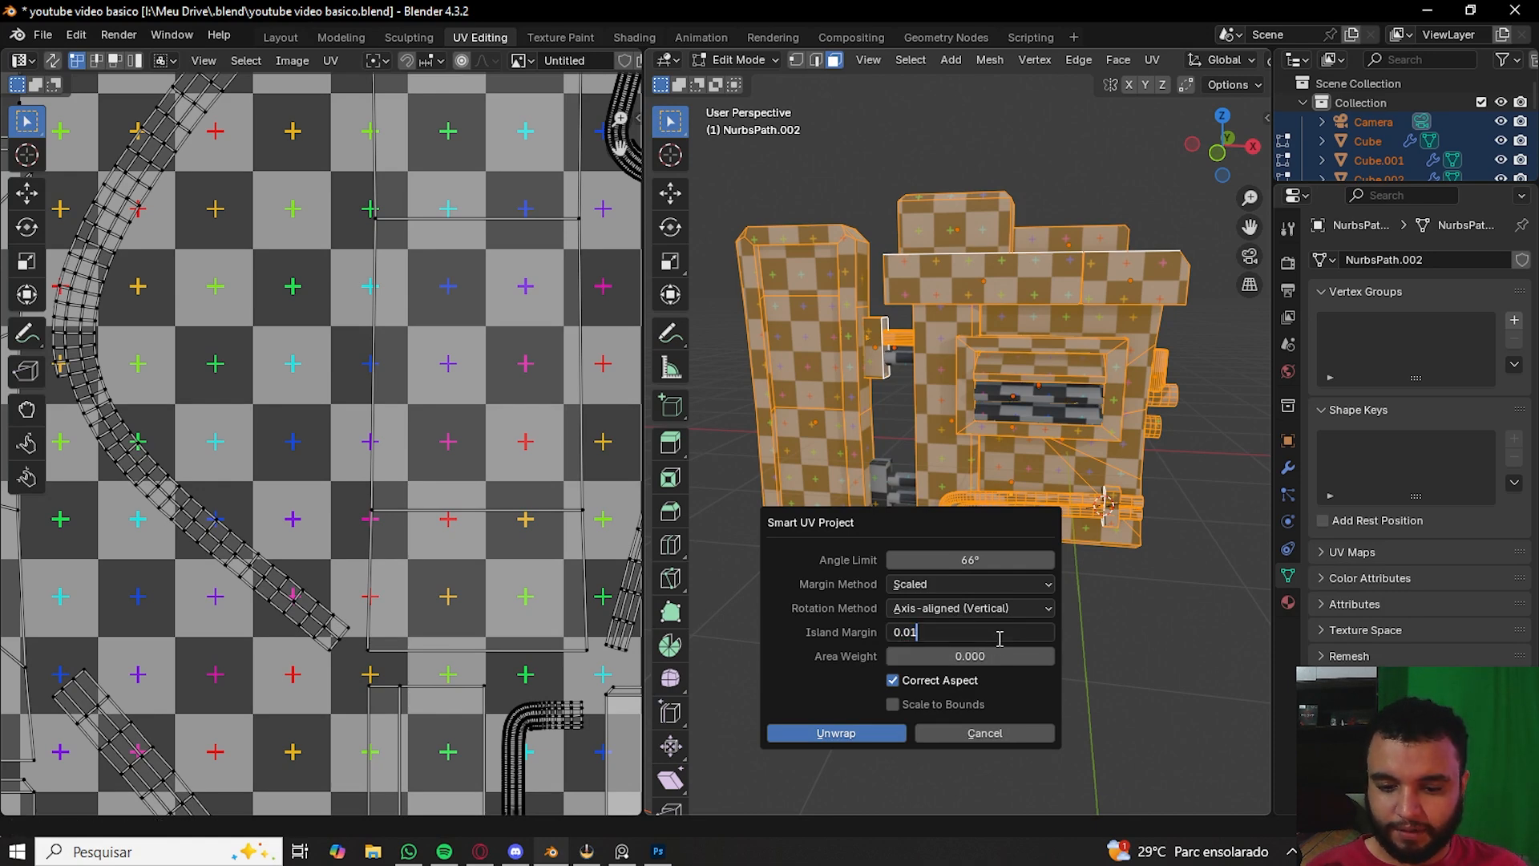
key(Return)
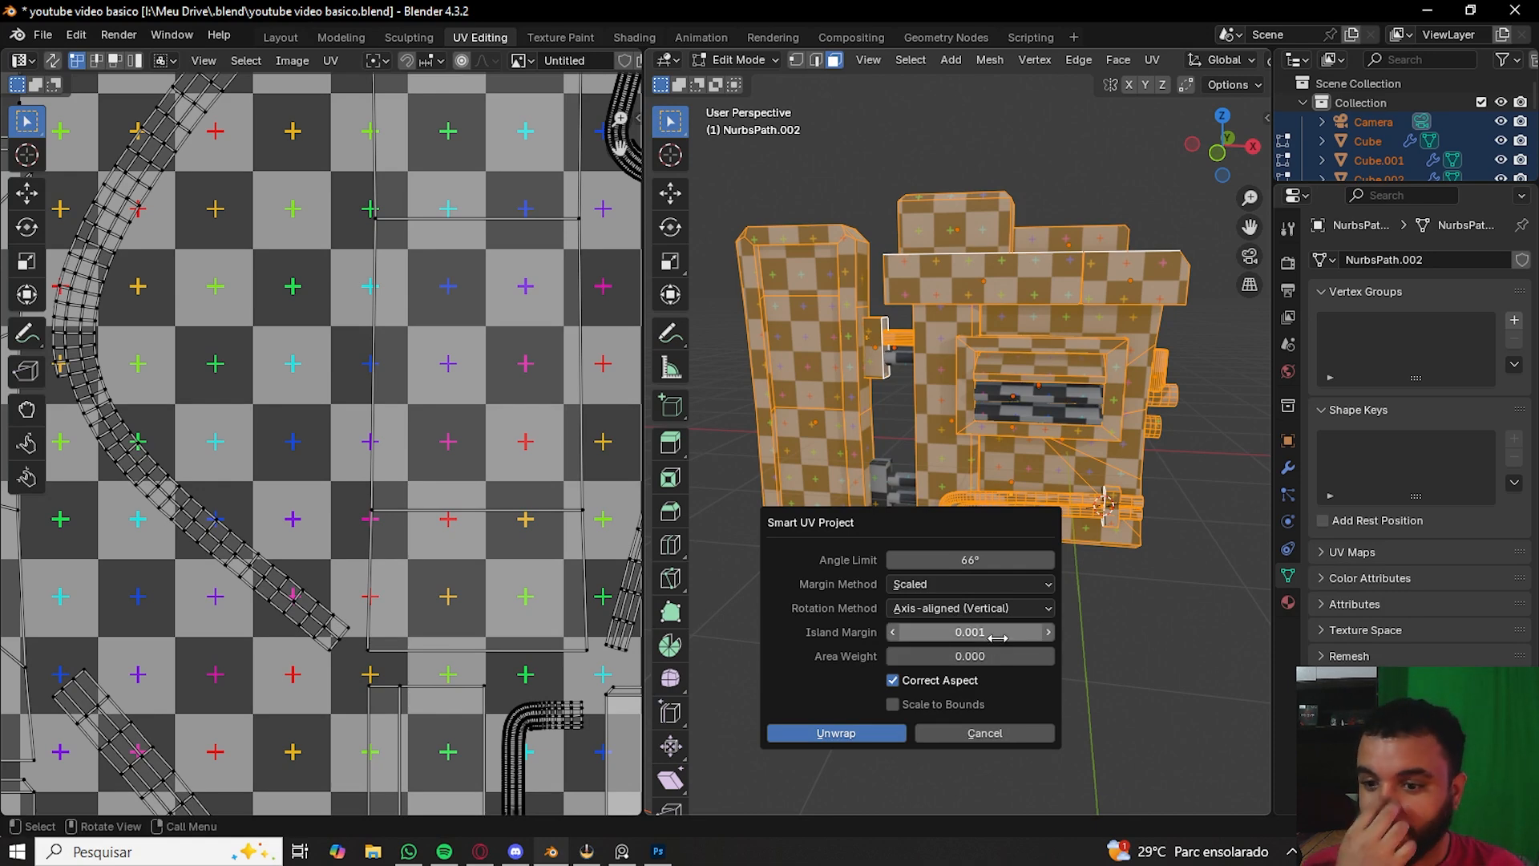
click(874, 733)
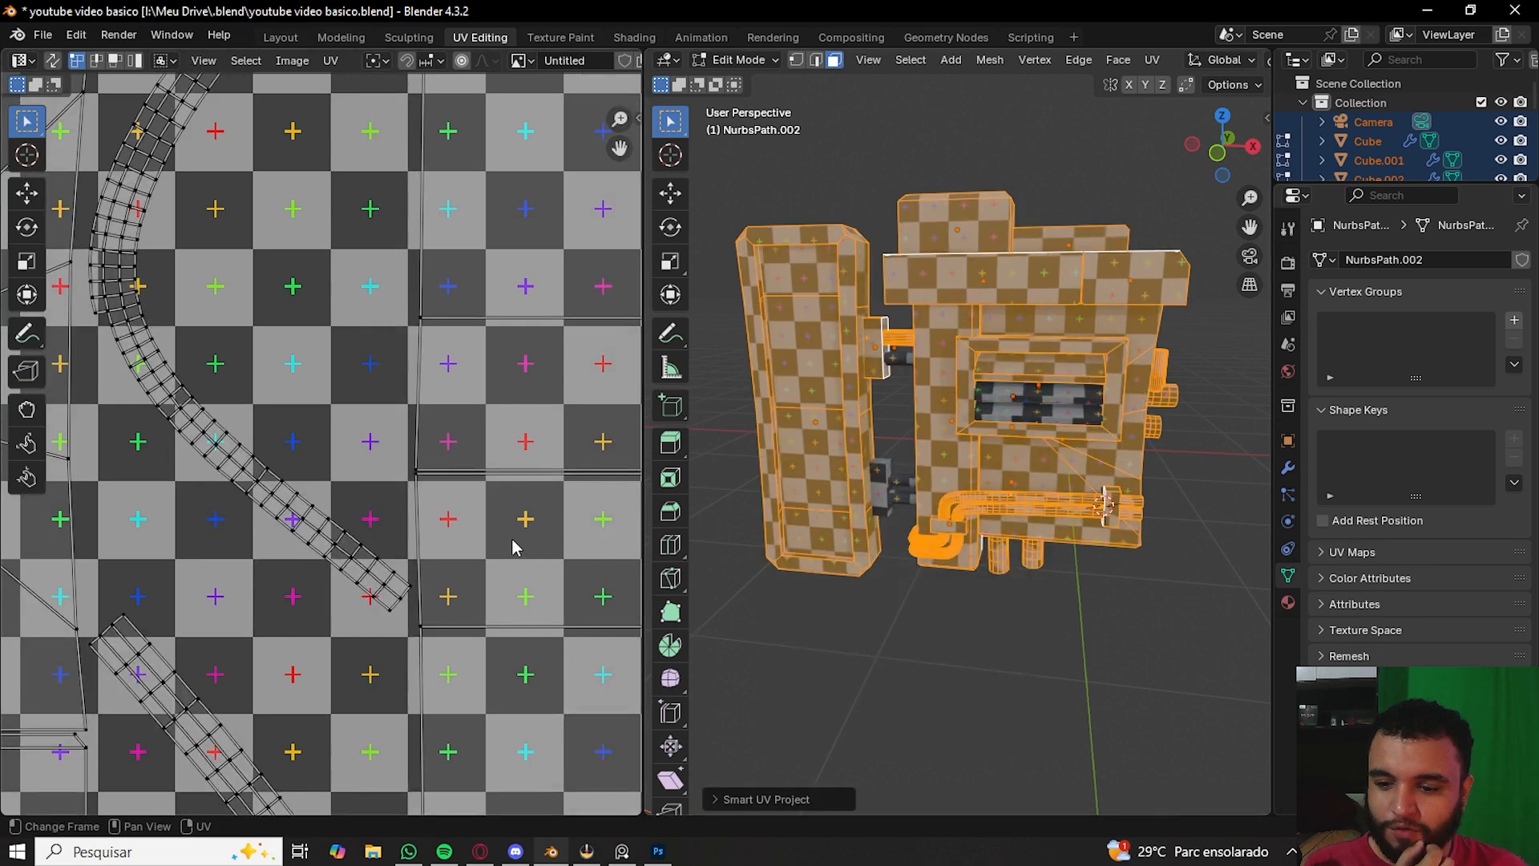
- Inspect the new UV islands closely, then return to Object Mode and deselect all objects
scroll(375, 320, up, 6)
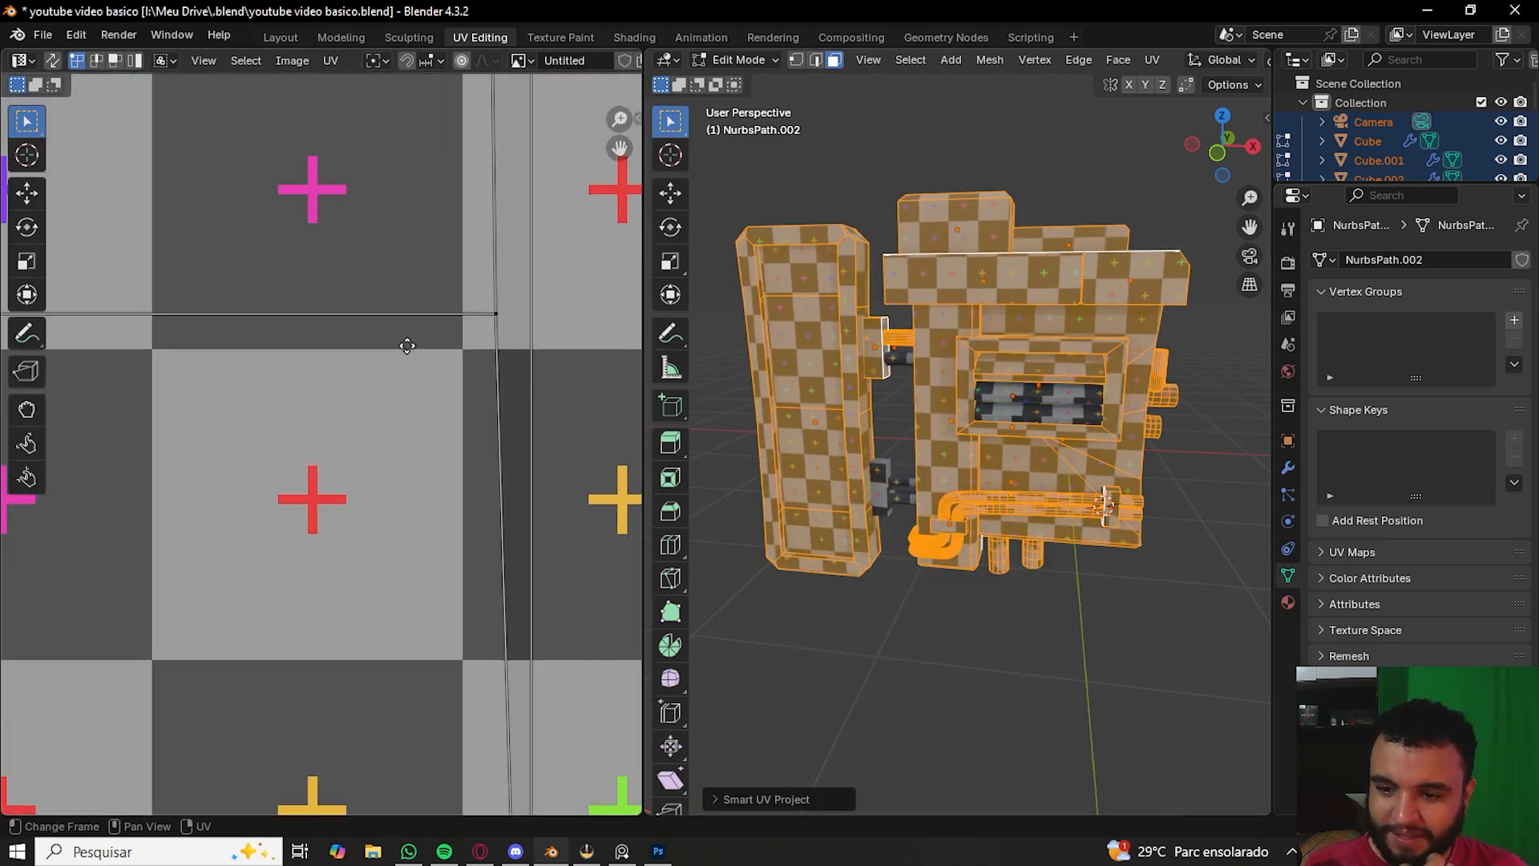
middle_drag(277, 233, 283, 452)
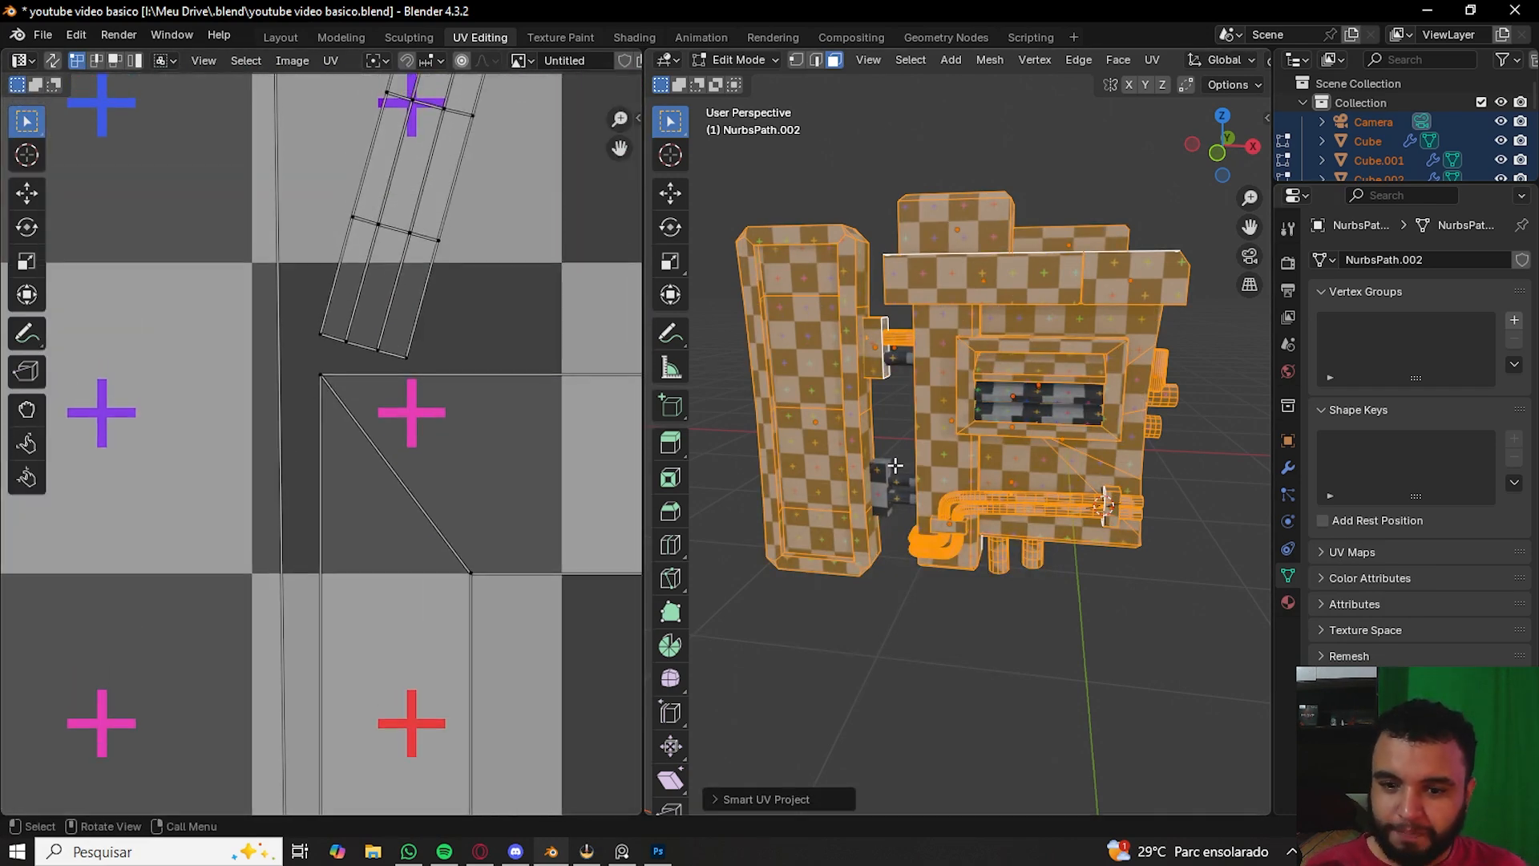
key(Tab)
middle_drag(1061, 691, 1010, 666)
key(Tab)
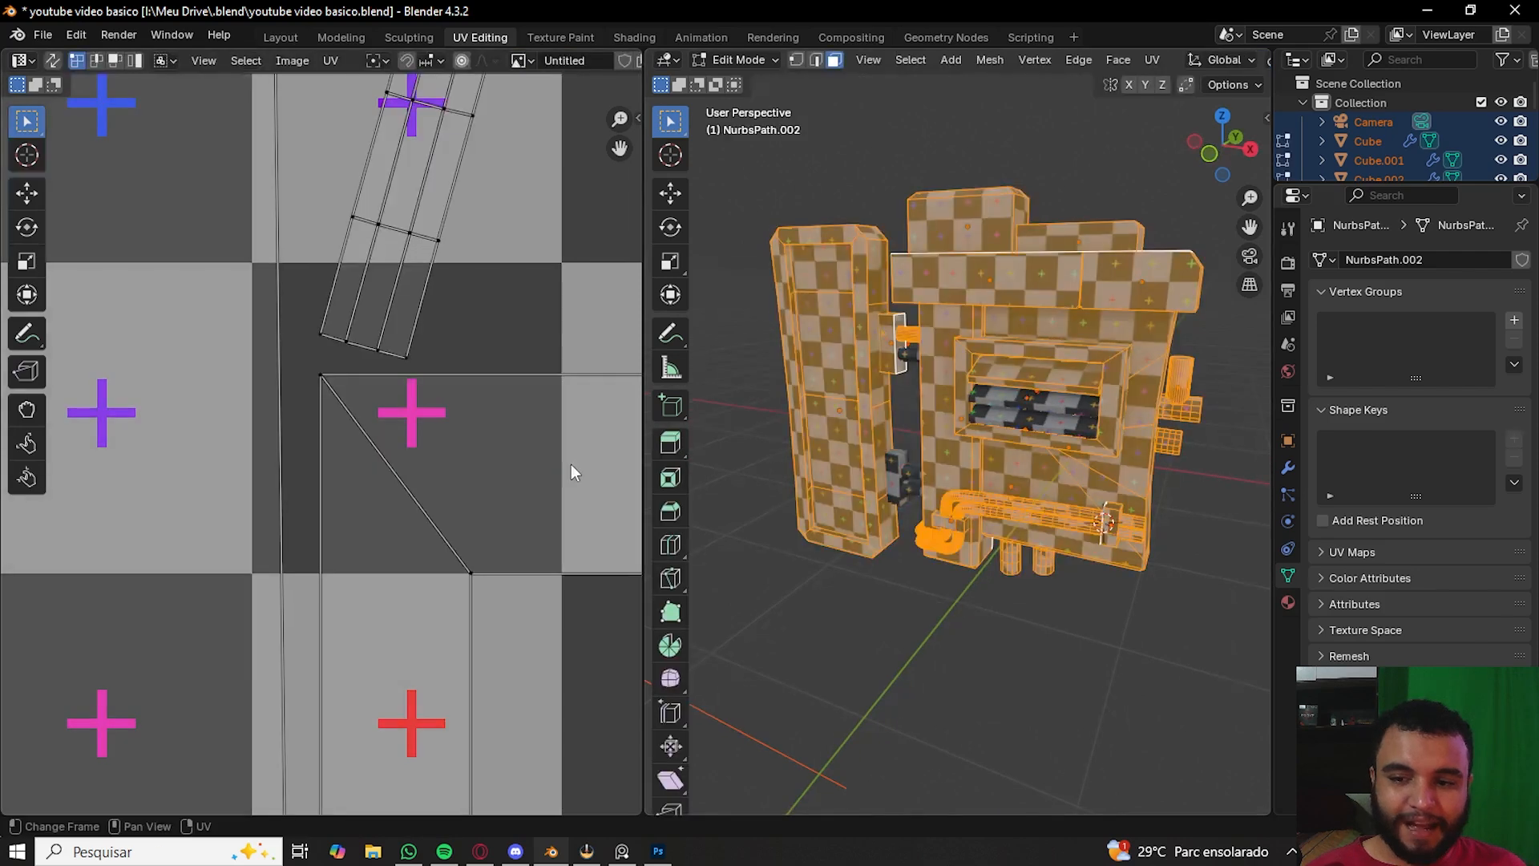
scroll(259, 311, down, 10)
key(Tab)
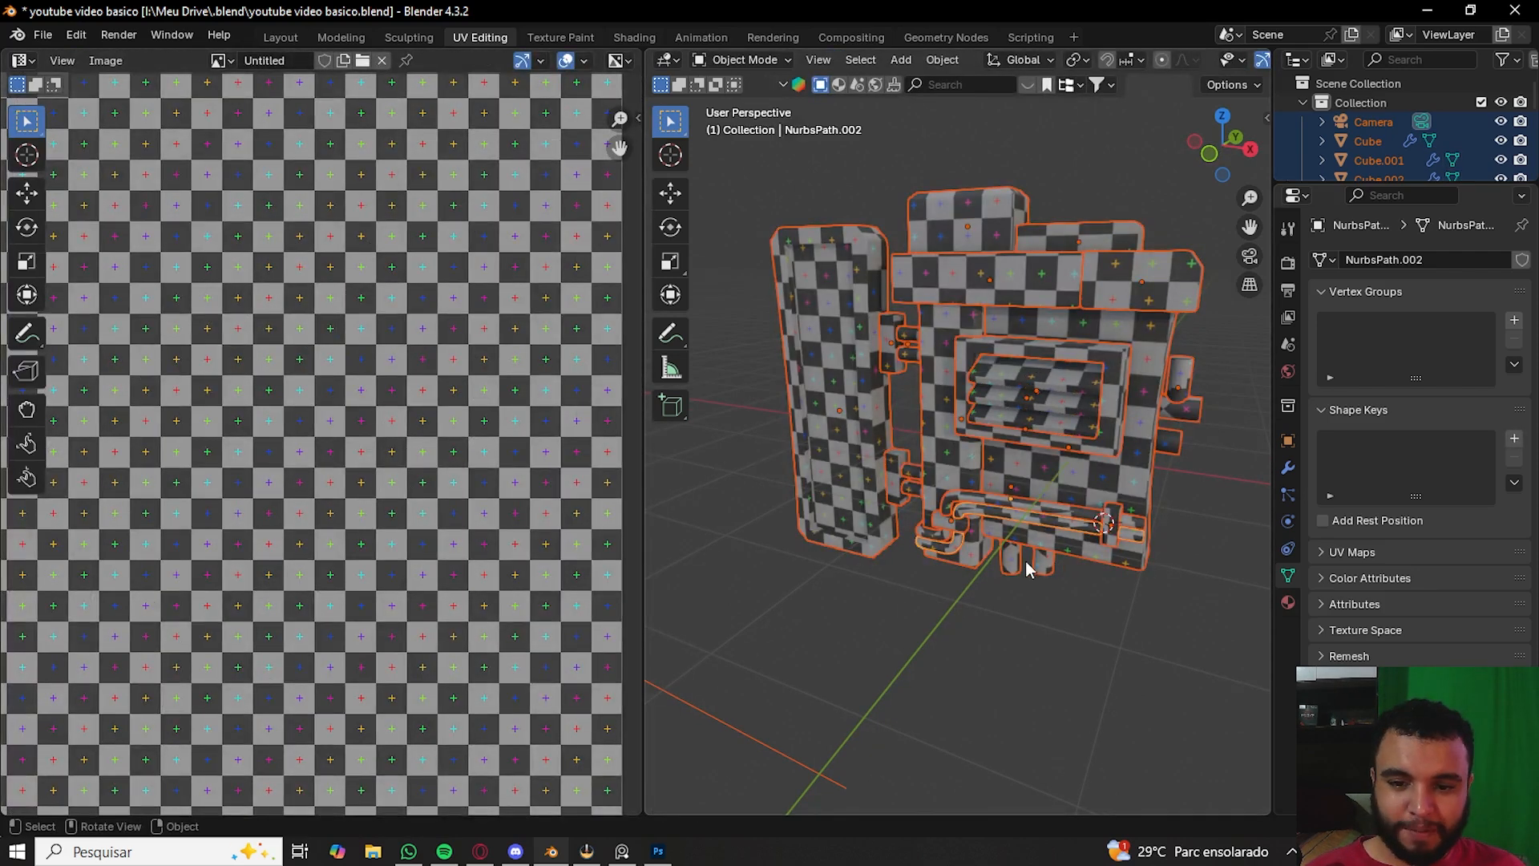
click(903, 604)
mouse_move(903, 604)
middle_down()
mouse_move(1003, 598)
mouse_move(844, 614)
mouse_move(919, 603)
middle_up()
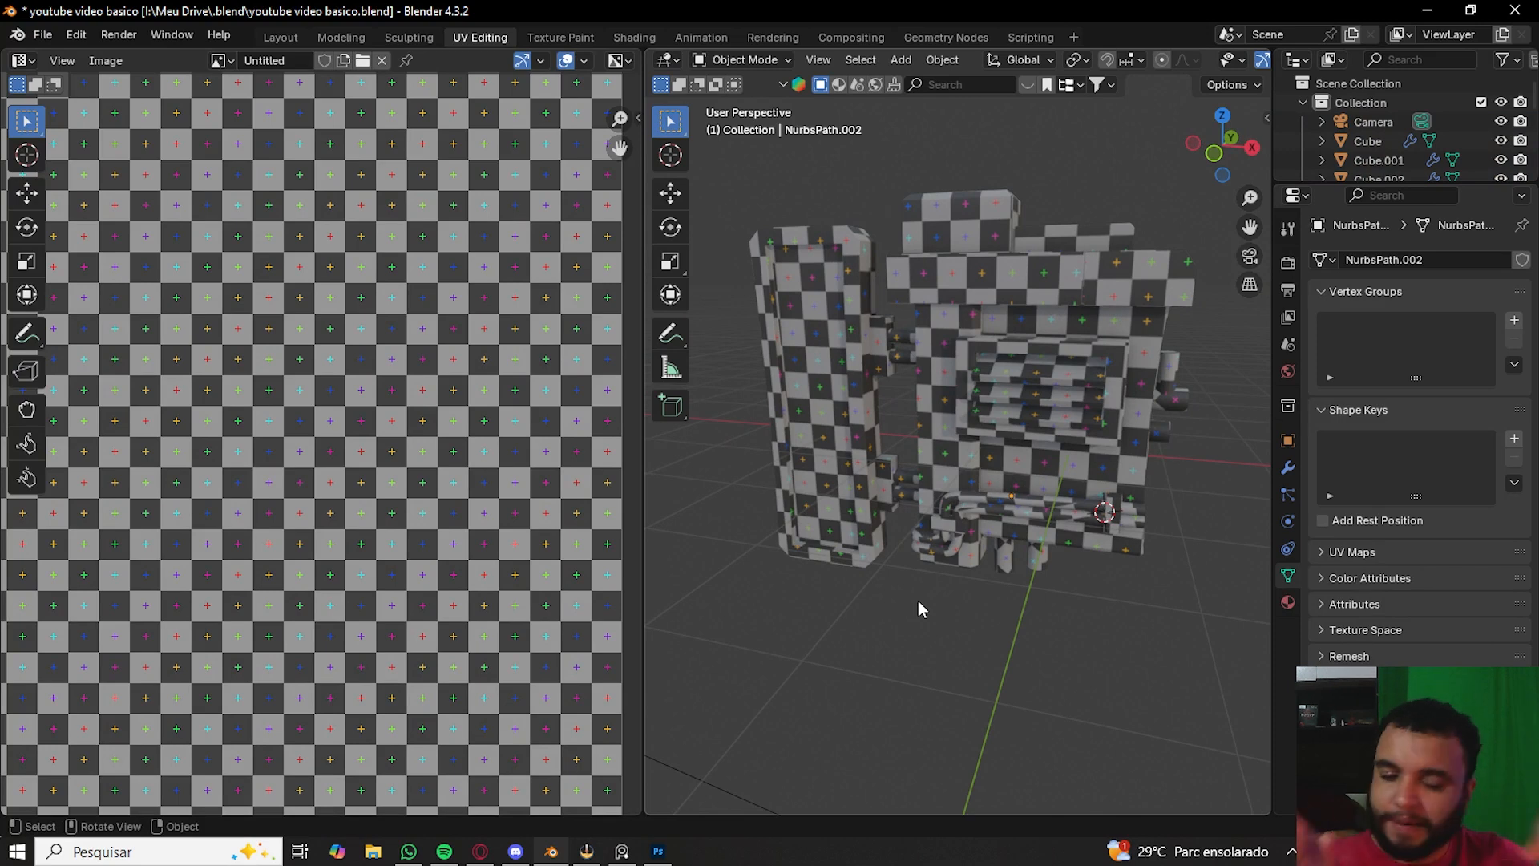
- Orbit around the textured model and switch back to the Layout workspace
scroll(1041, 370, up, 4)
middle_drag(1040, 370, 965, 389)
scroll(983, 393, down, 5)
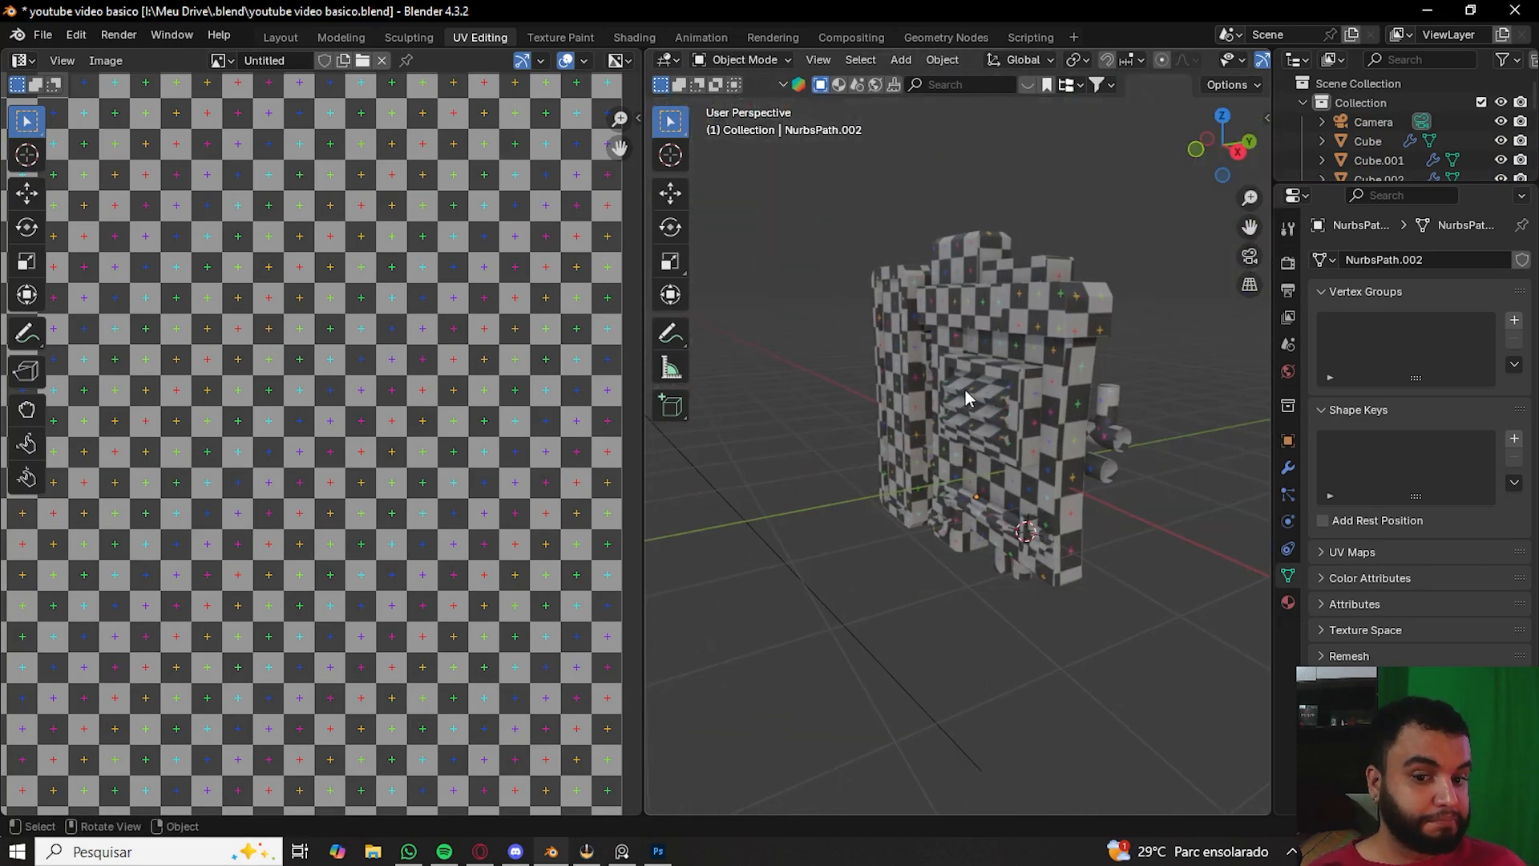
click(266, 36)
middle_drag(627, 377, 656, 377)
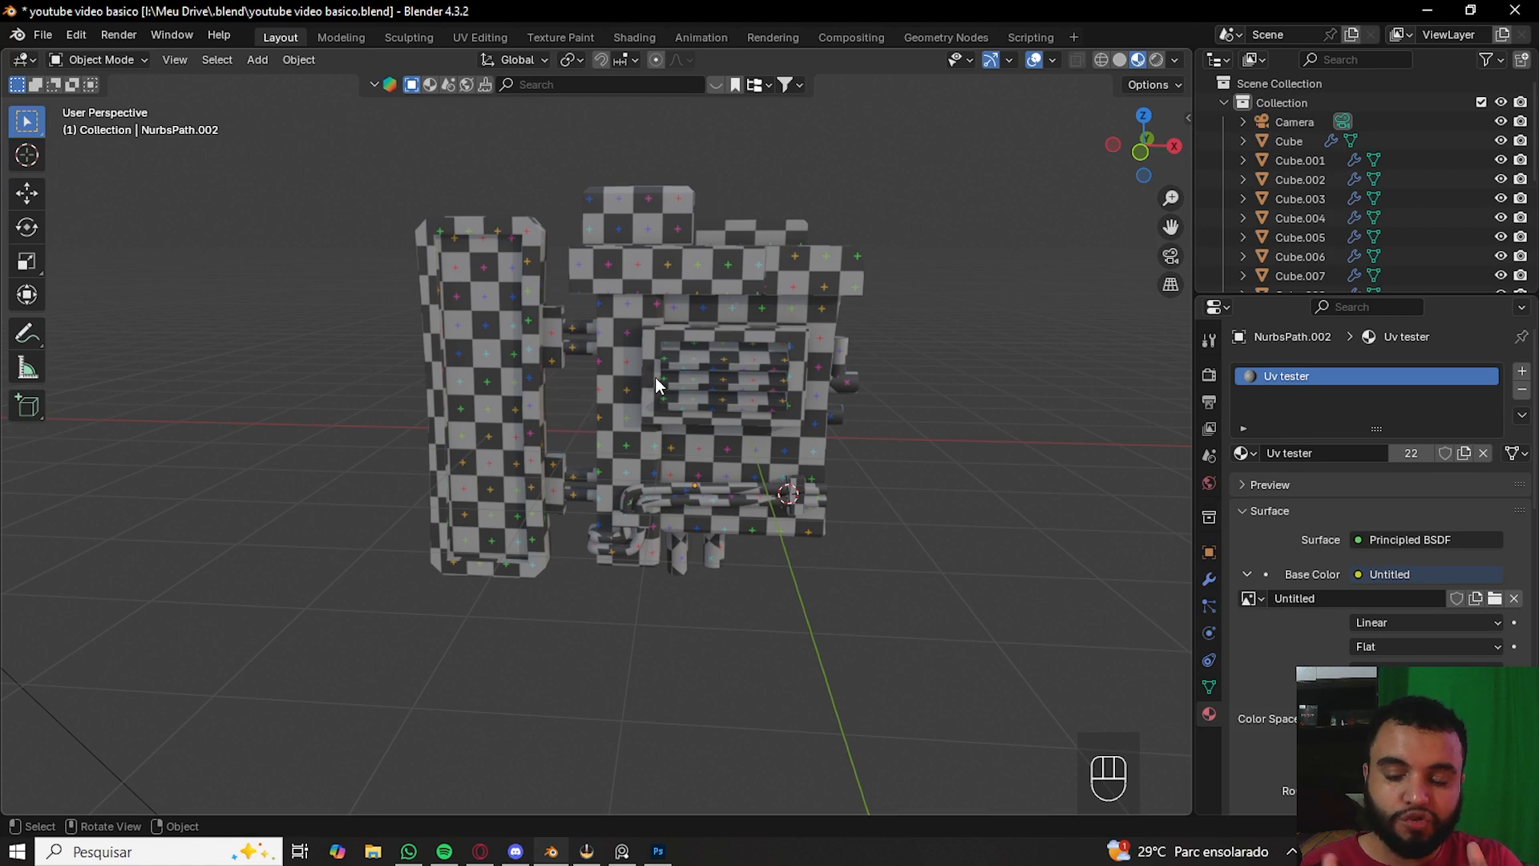
- Save the current file and open the recent file pczinho lunhouse futurista cyberpunk sei lá.blend
click(42, 34)
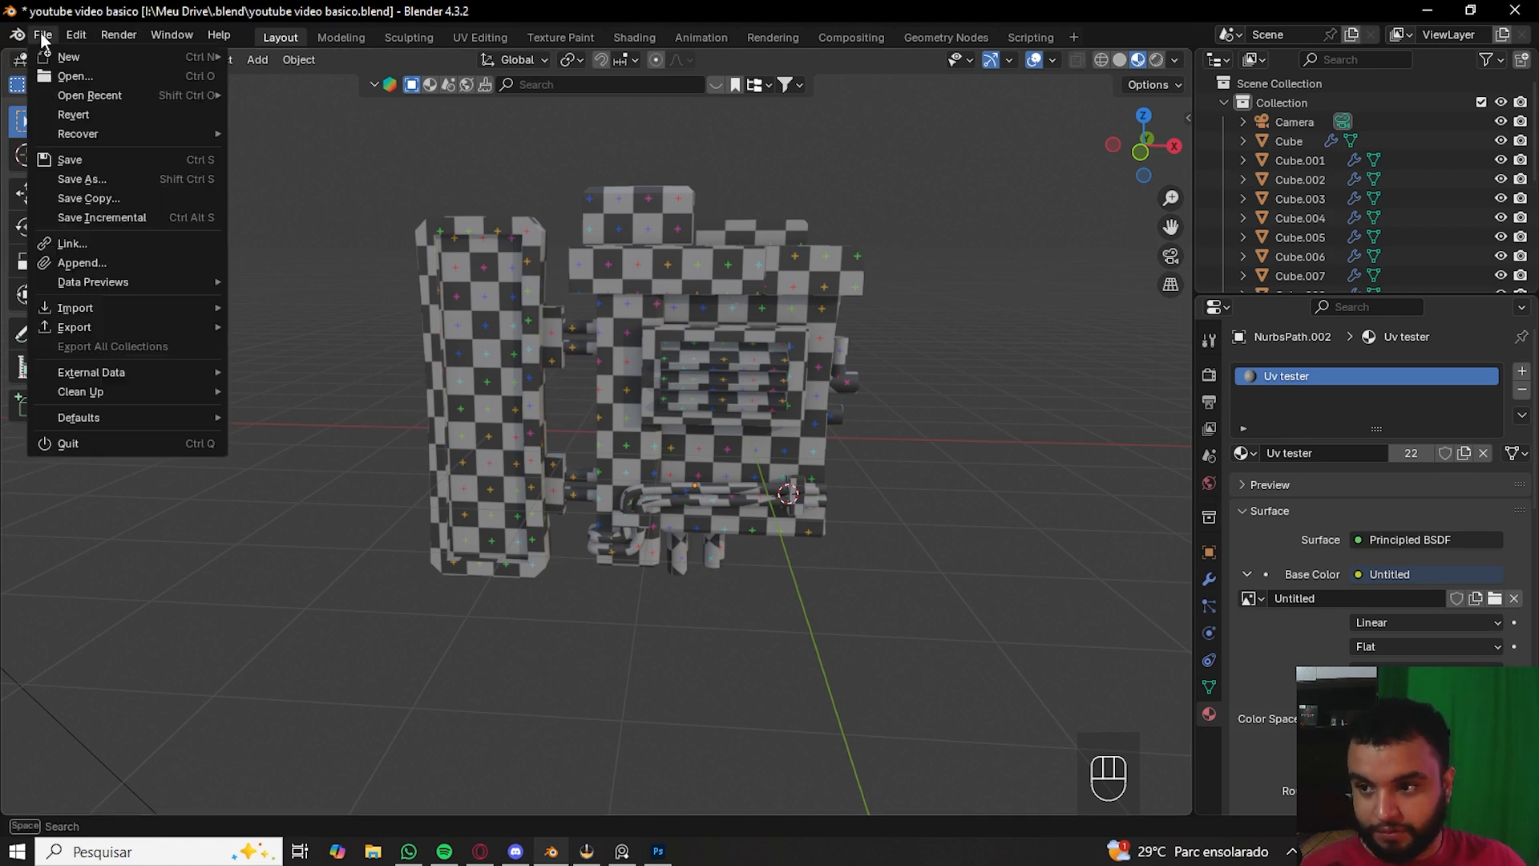
mouse_move(131, 98)
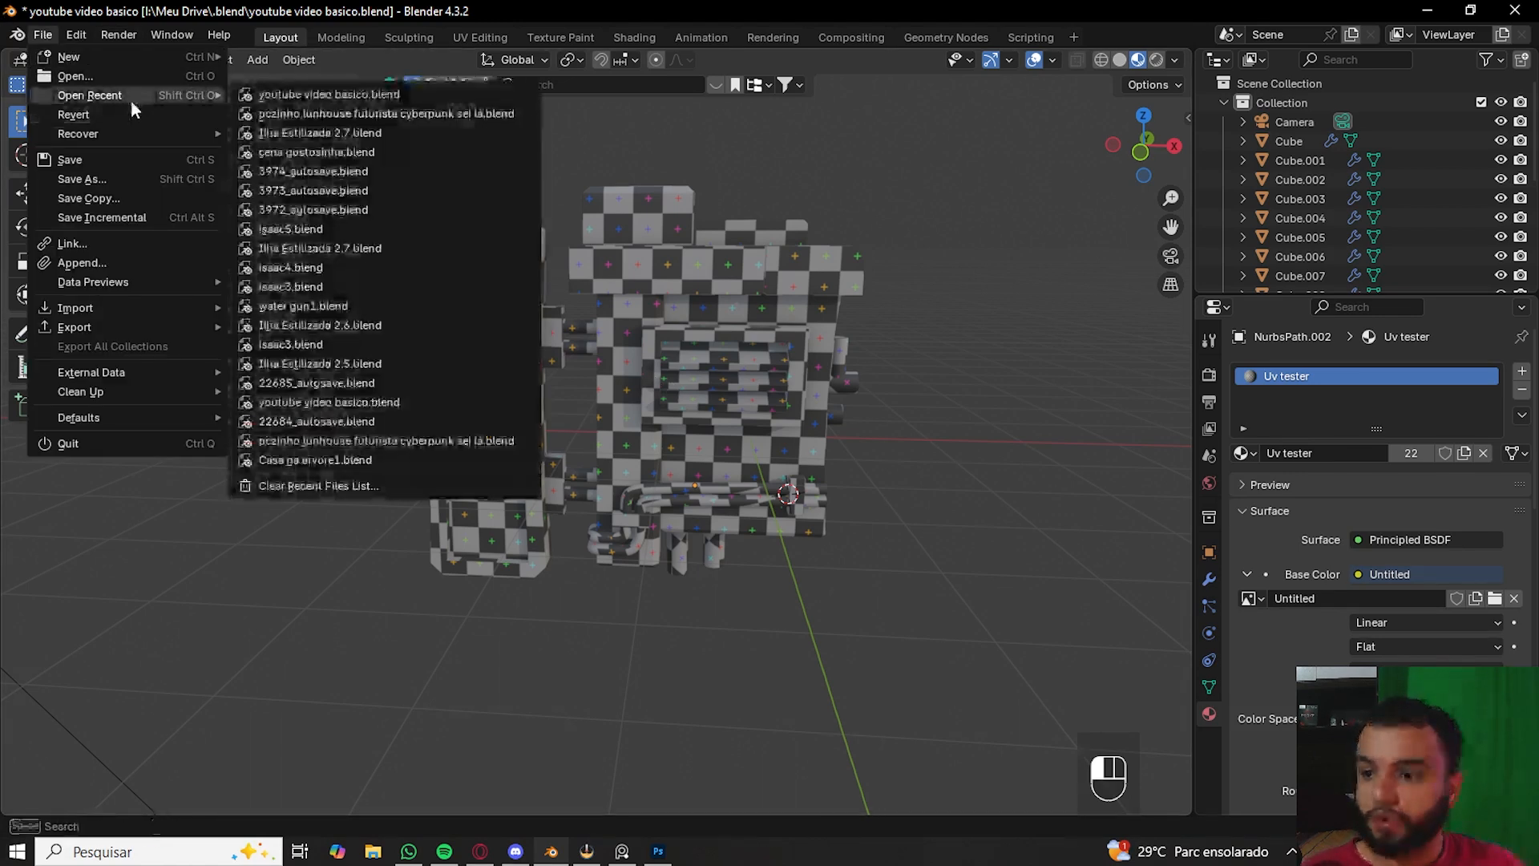
click(266, 118)
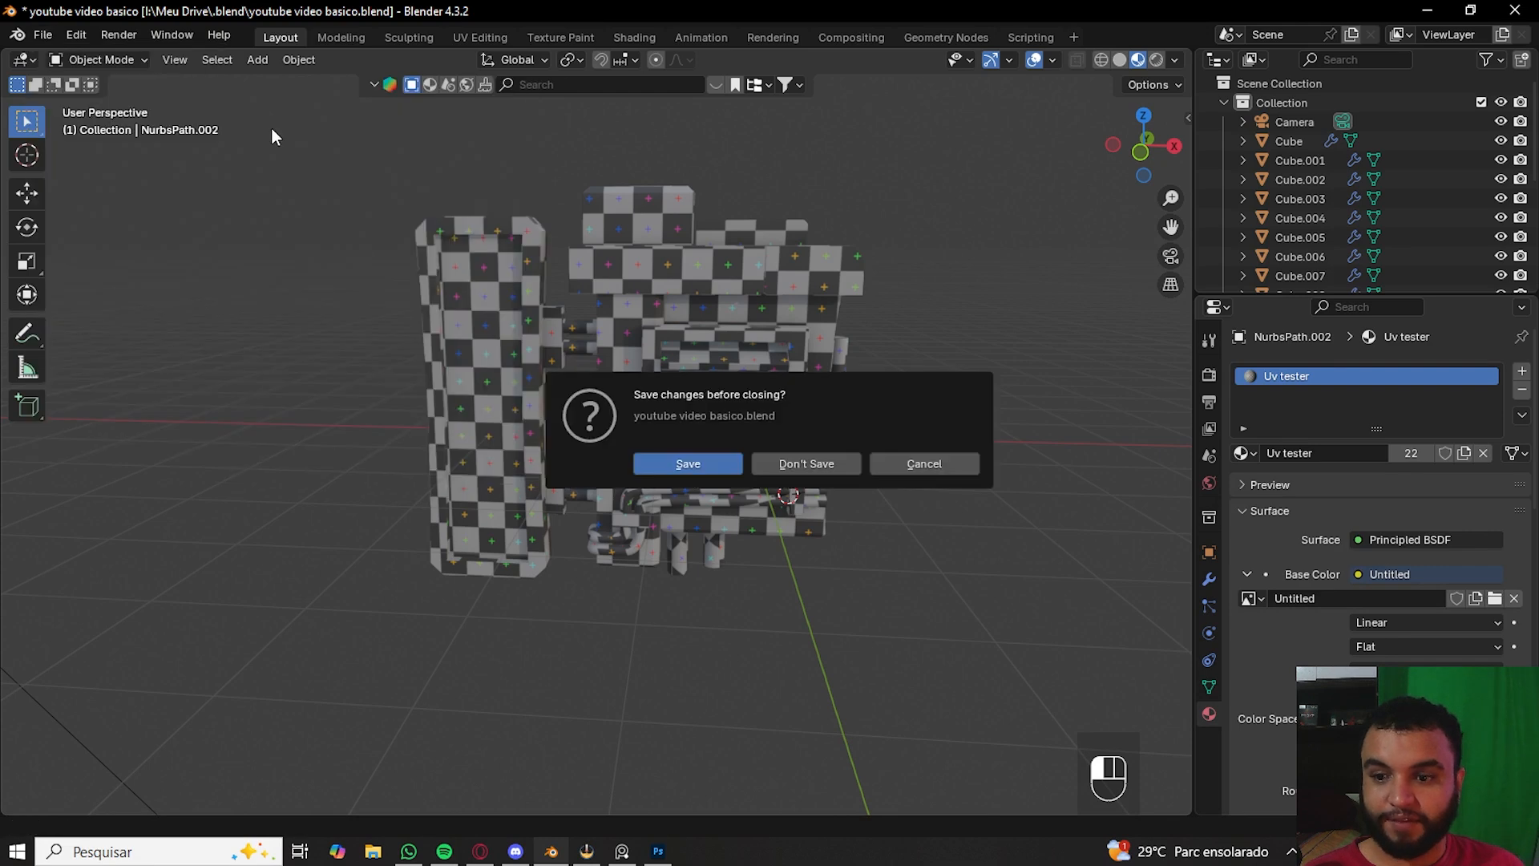
click(709, 464)
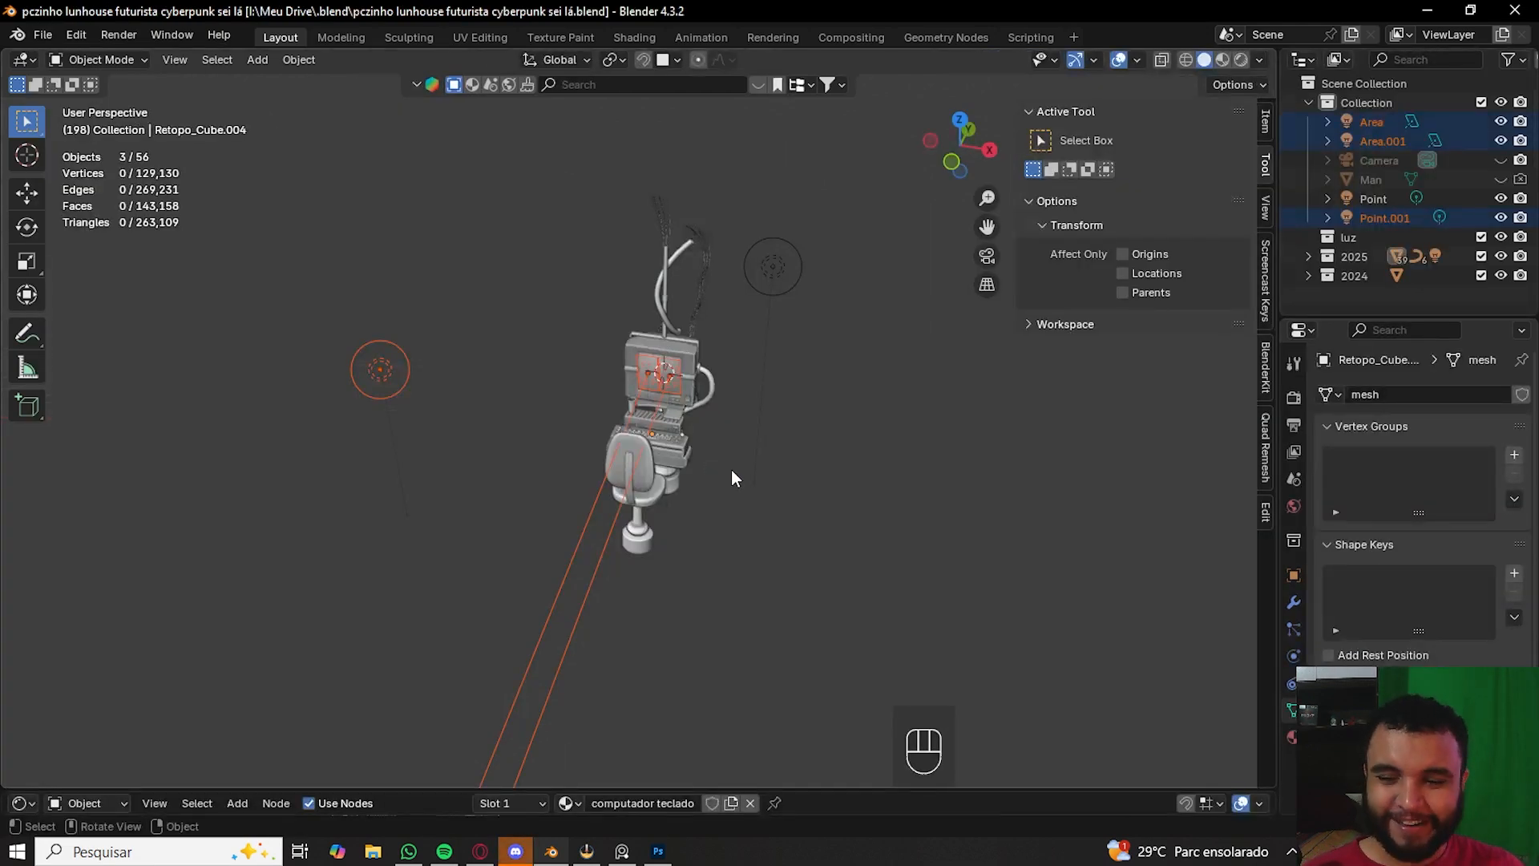
- Hide the scene's selected area lights and the remaining point light from the viewport
scroll(746, 480, up, 4)
middle_drag(830, 547, 773, 518)
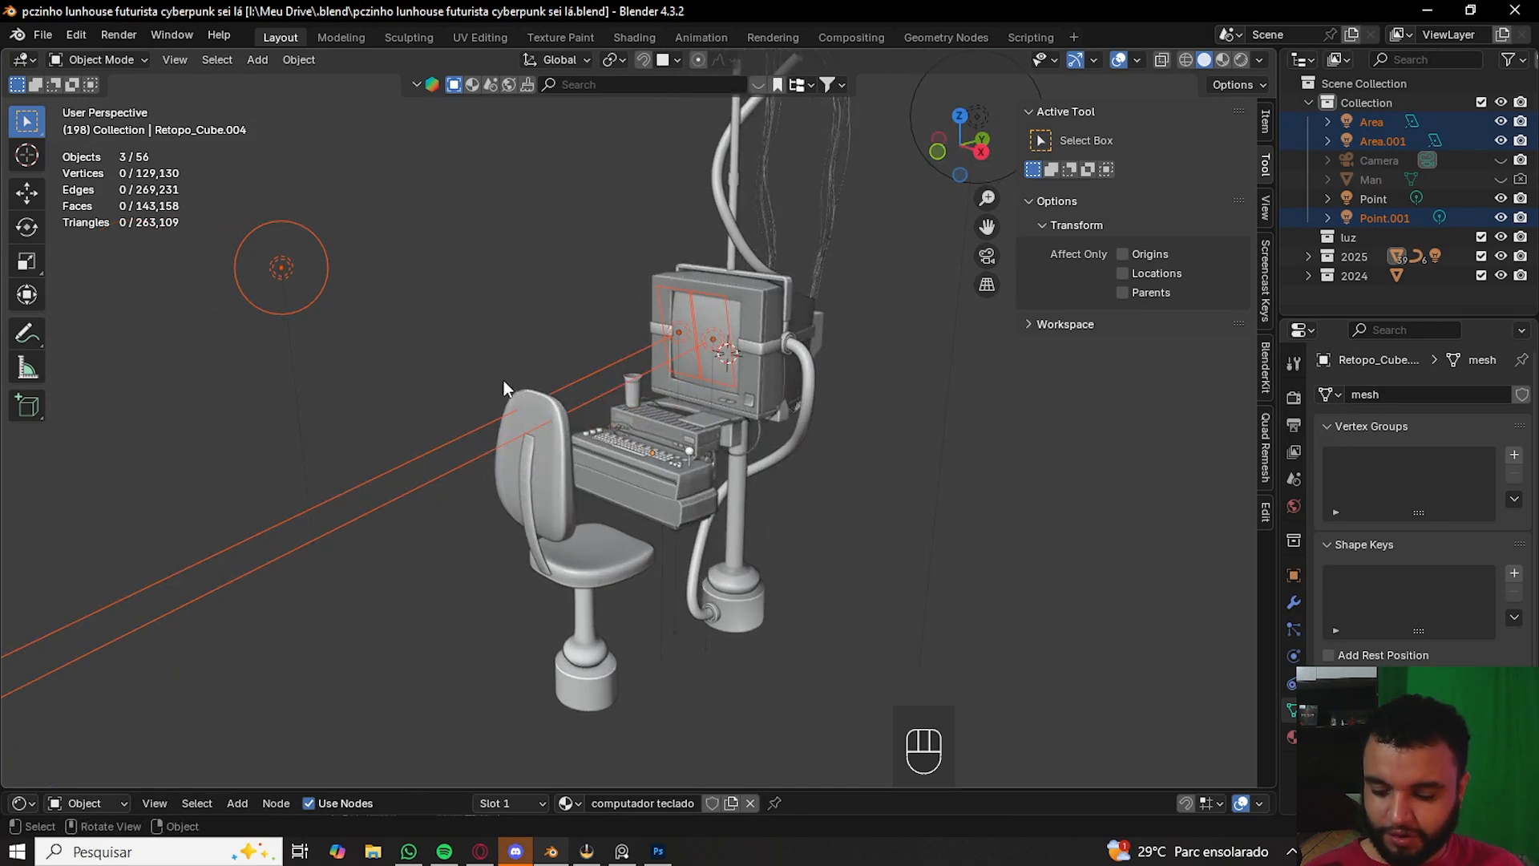
key(h)
scroll(902, 311, down, 2)
click(902, 311)
key(h)
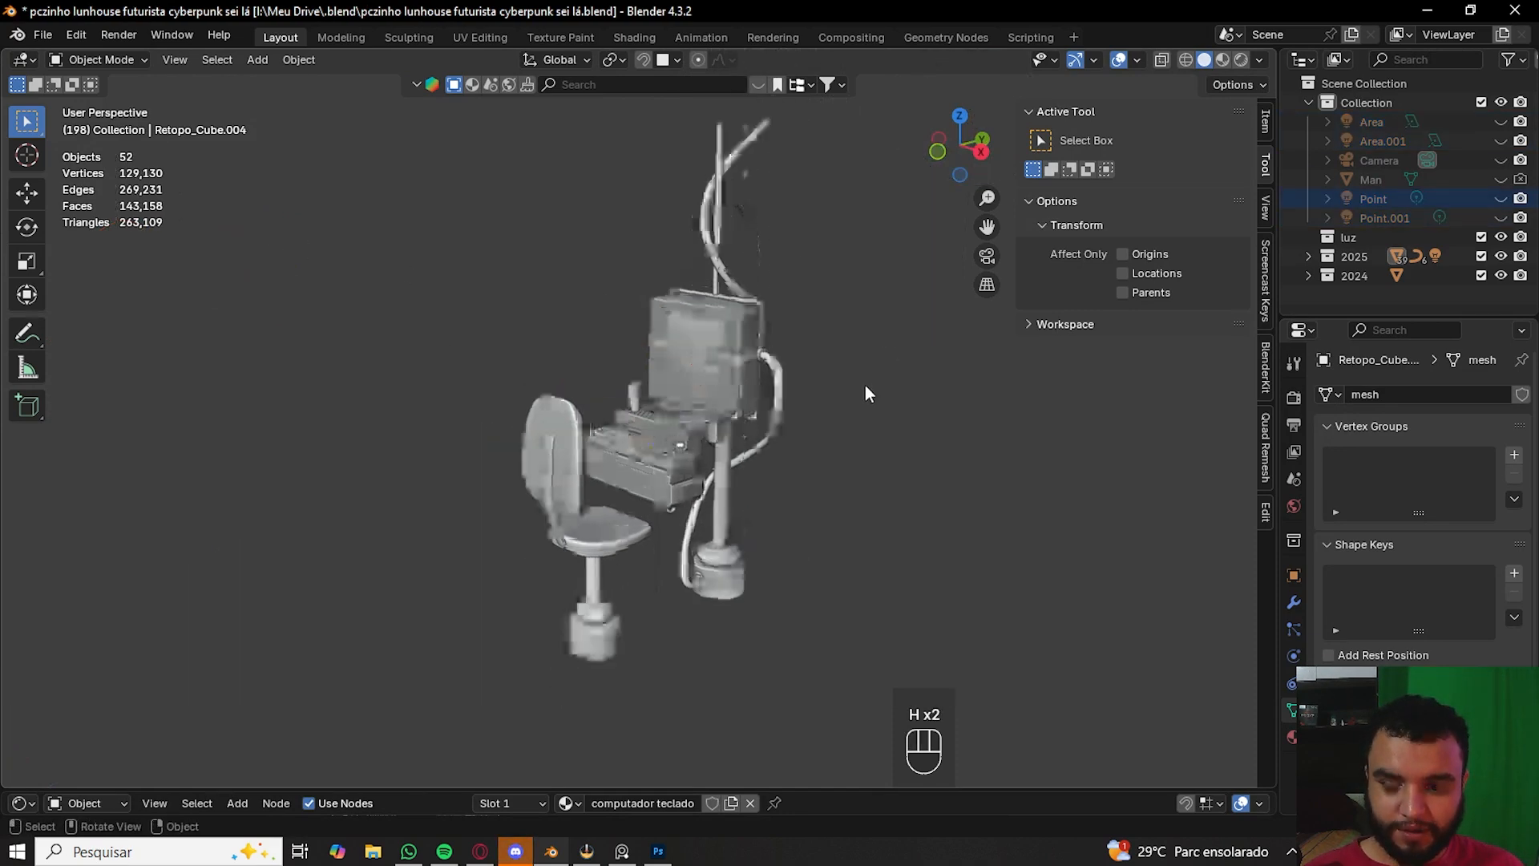
- Select the monitor and assign the existing UV TERSTER material to it
scroll(888, 443, up, 4)
middle_drag(1052, 578, 830, 517)
click(588, 200)
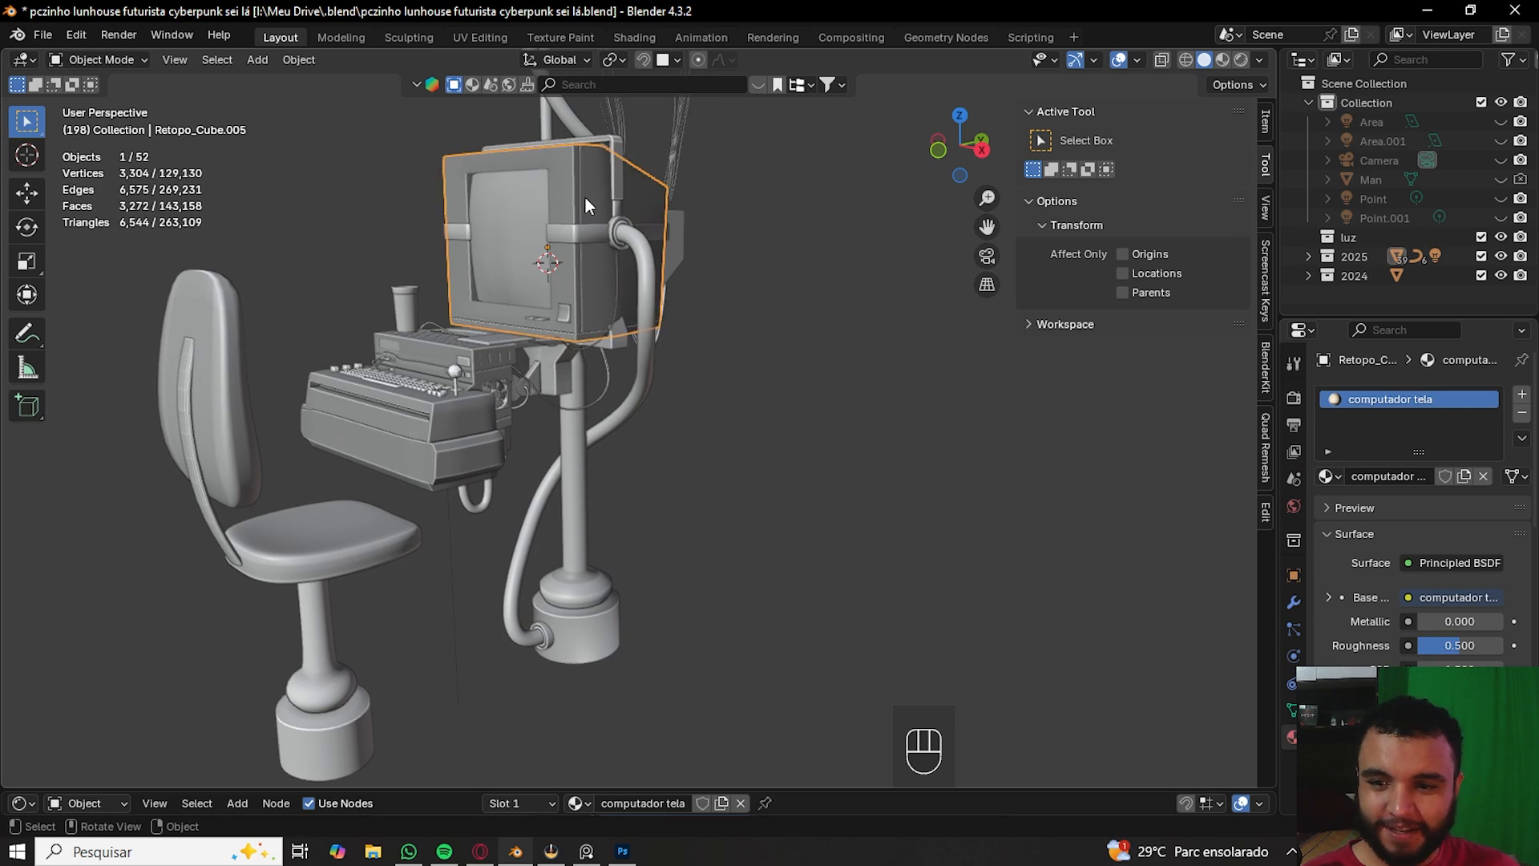
click(1328, 476)
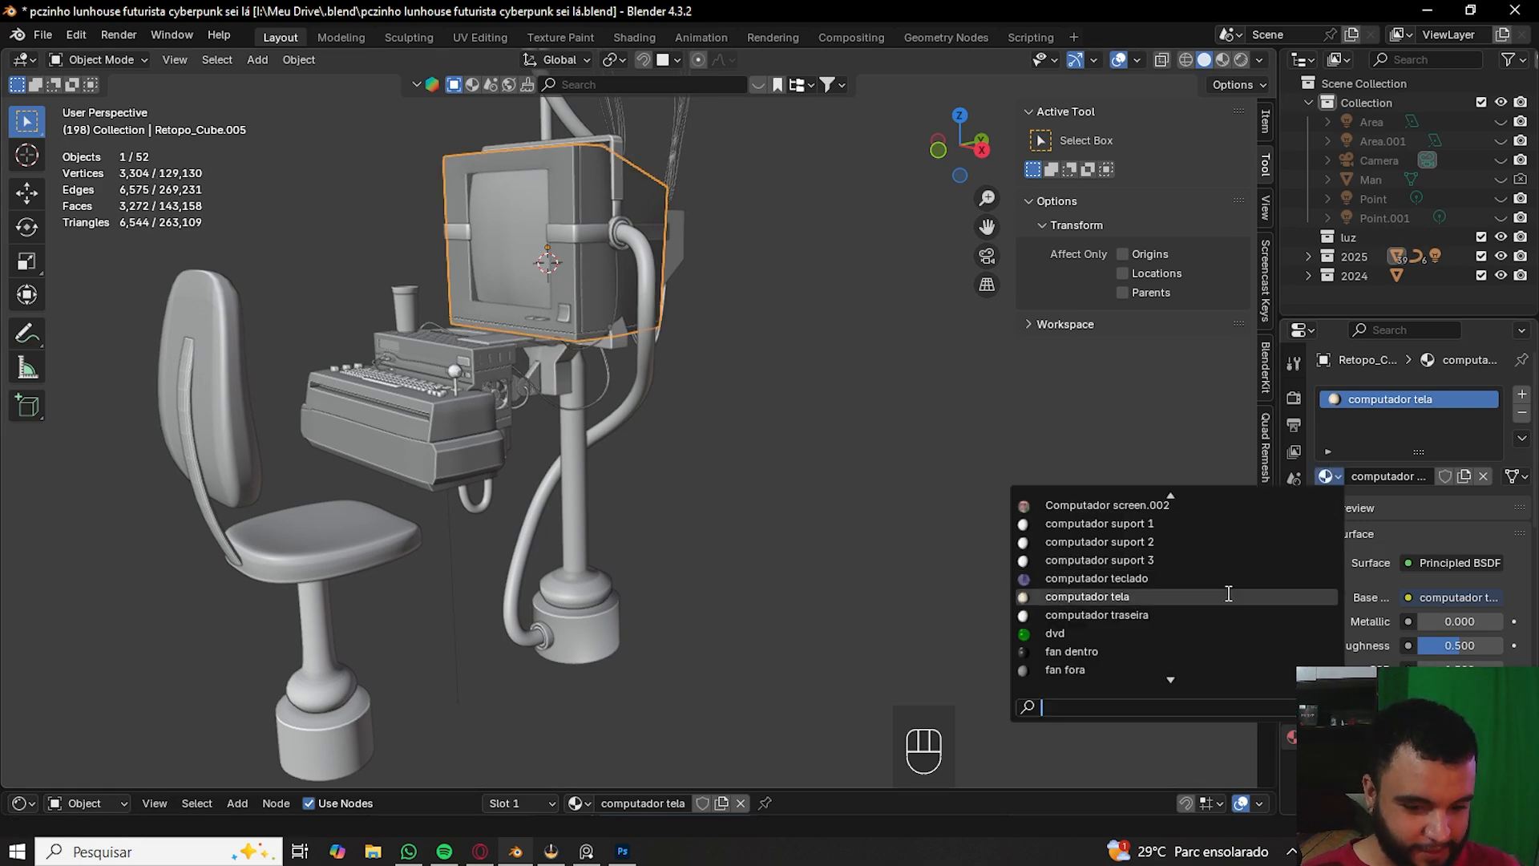
text(uv)
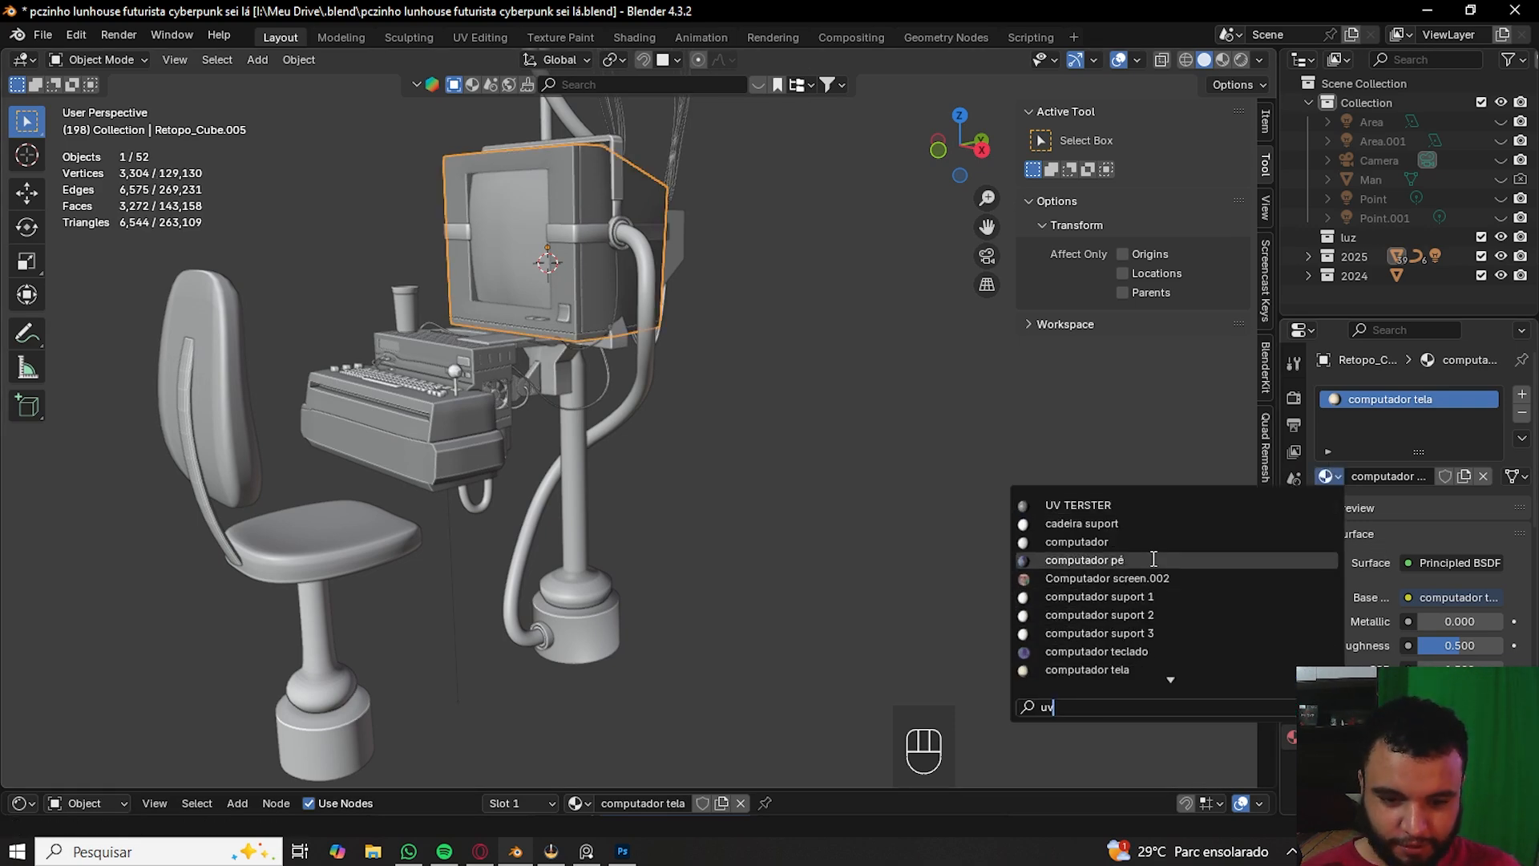
click(1134, 509)
- Switch the viewport shading to Material Preview
scroll(787, 383, up, 2)
shift+middle_drag(787, 383, 839, 442)
key(z)
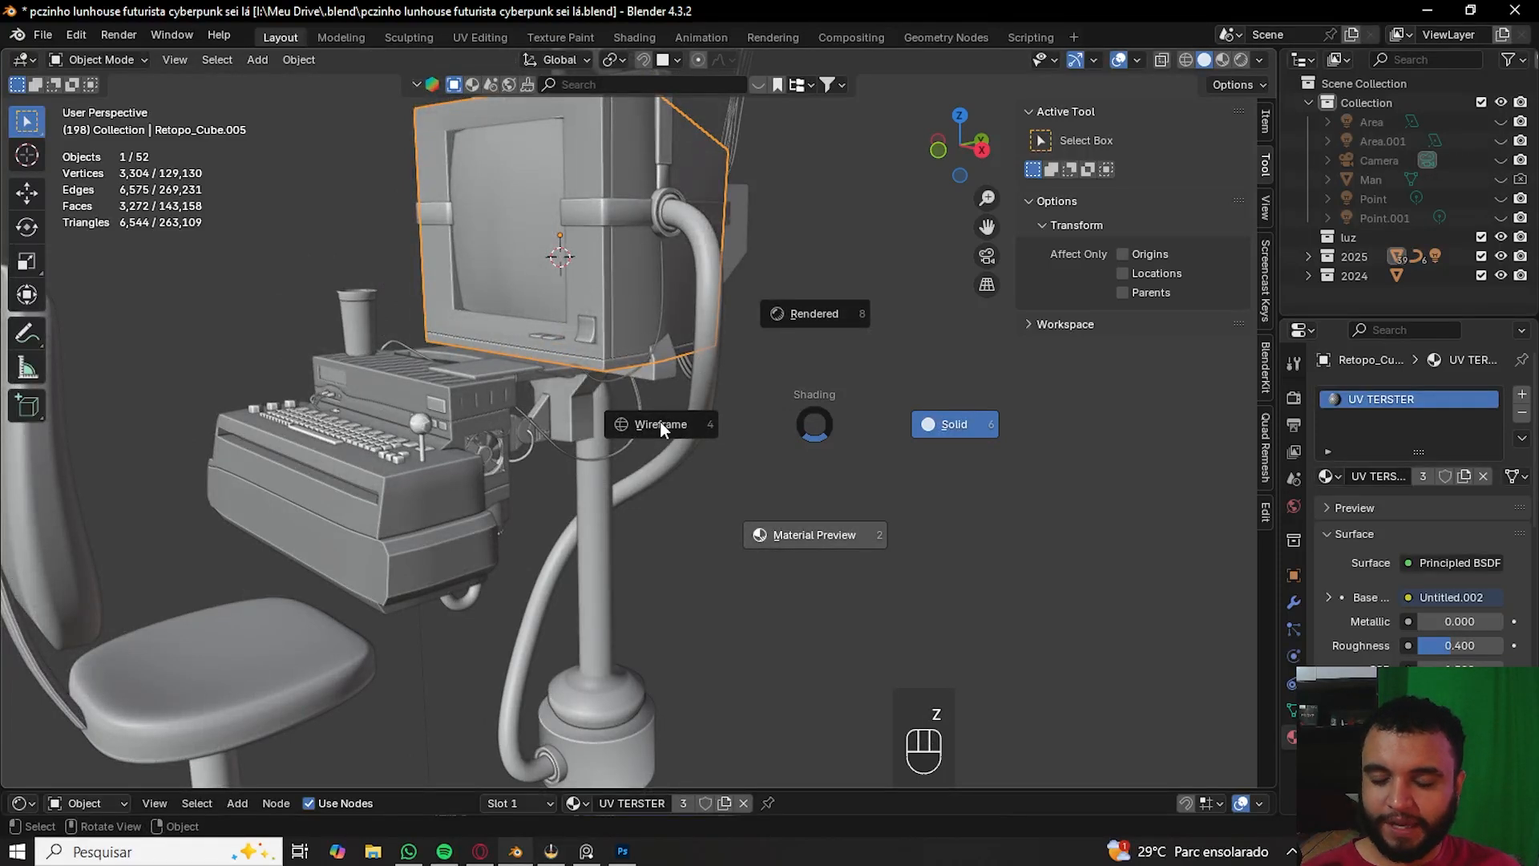
key(2)
- Select all objects and link the monitor's UV TERSTER material to every one of them
scroll(650, 351, down, 2)
key(a)
key(ctrl+l)
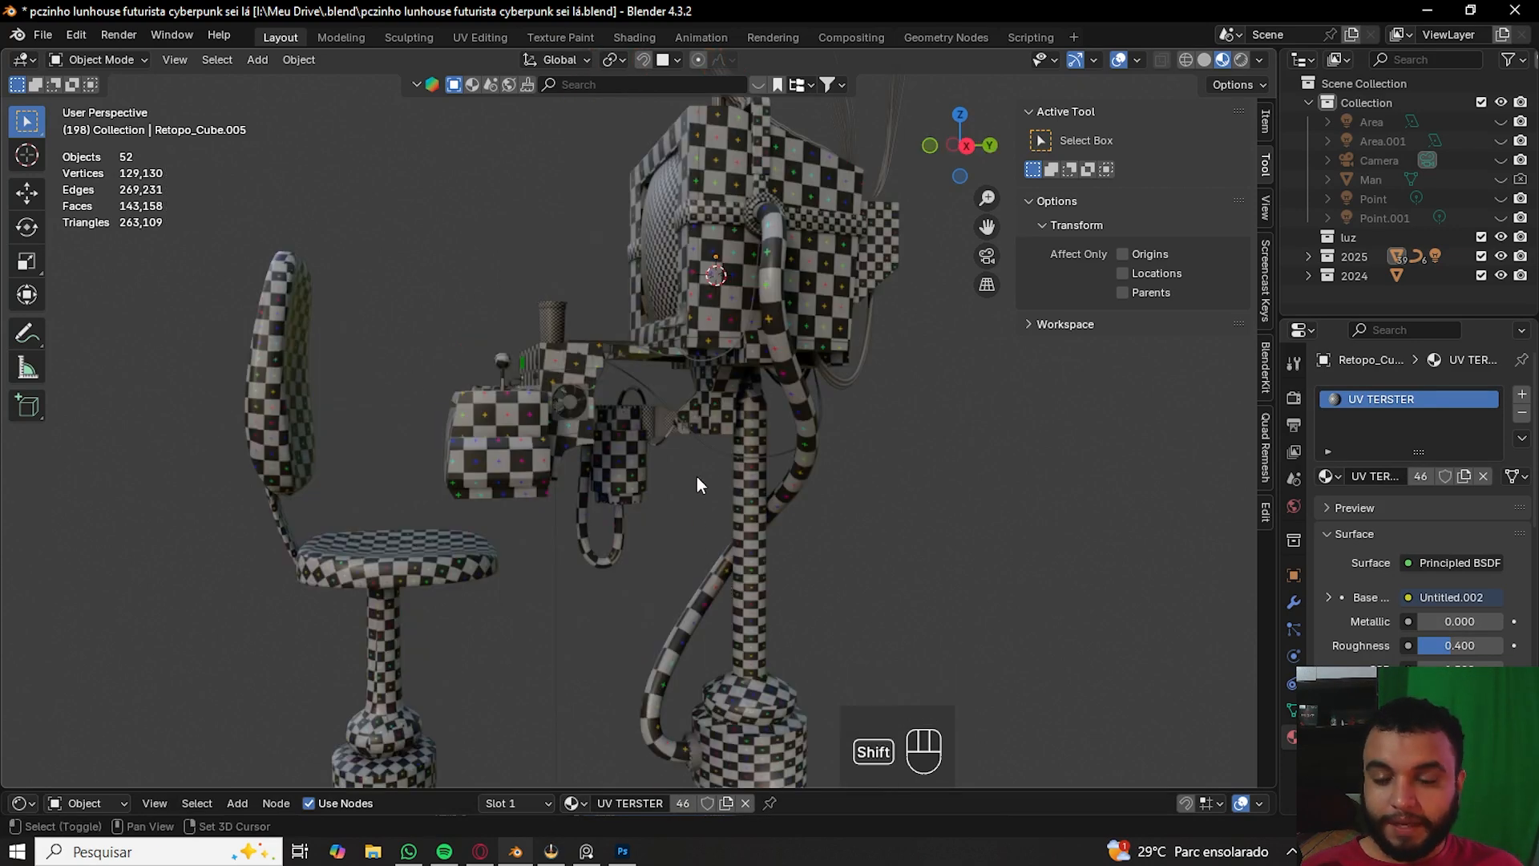
shift+middle_drag(696, 476, 694, 548)
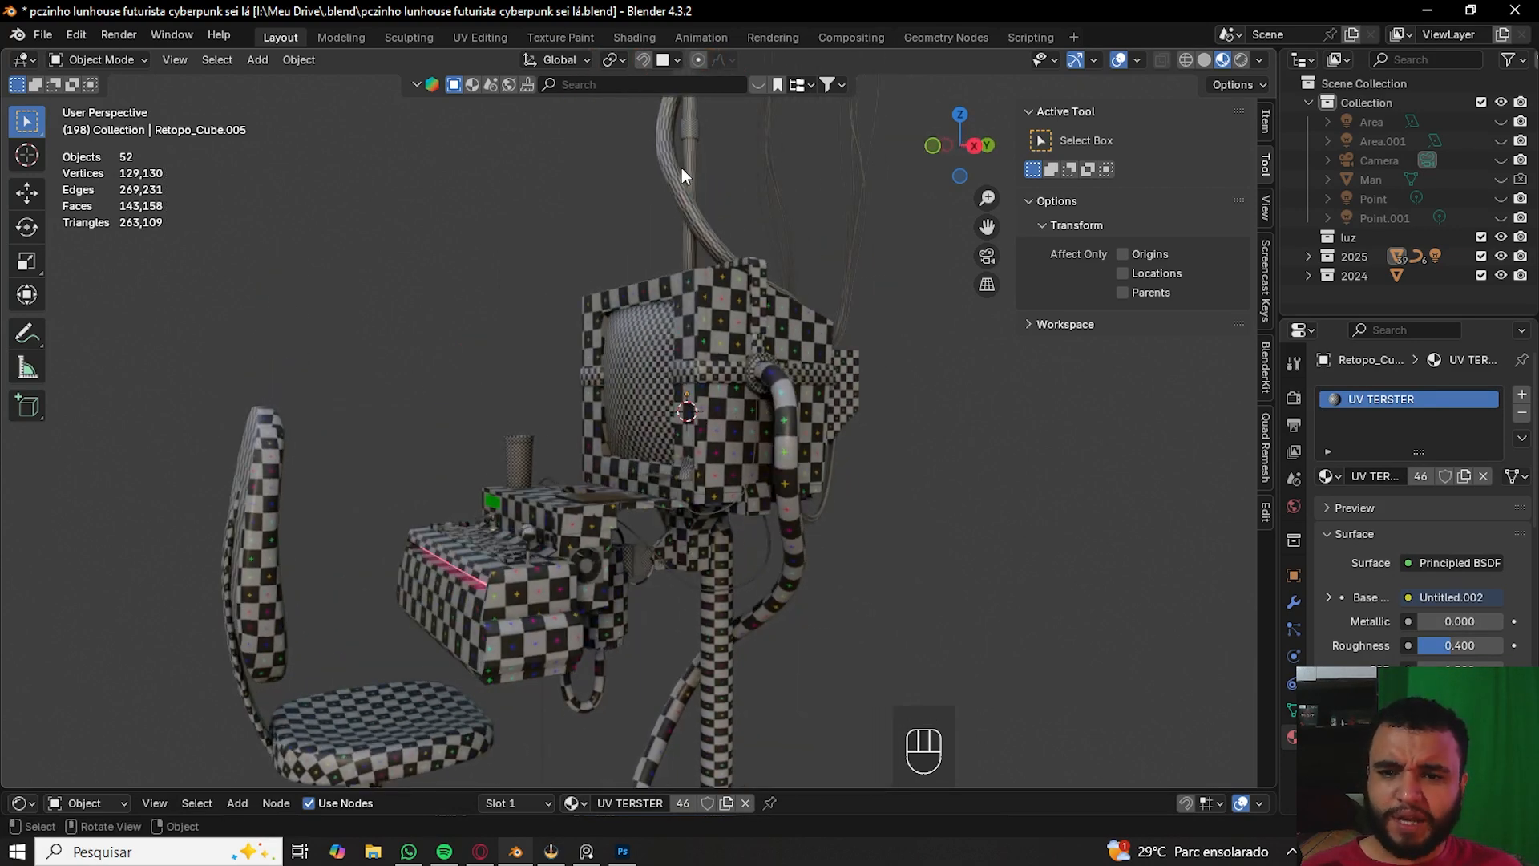
- Orbit and zoom around the workstation to inspect the checker pattern on each part
shift+middle_drag(811, 532, 707, 420)
scroll(706, 421, up, 2)
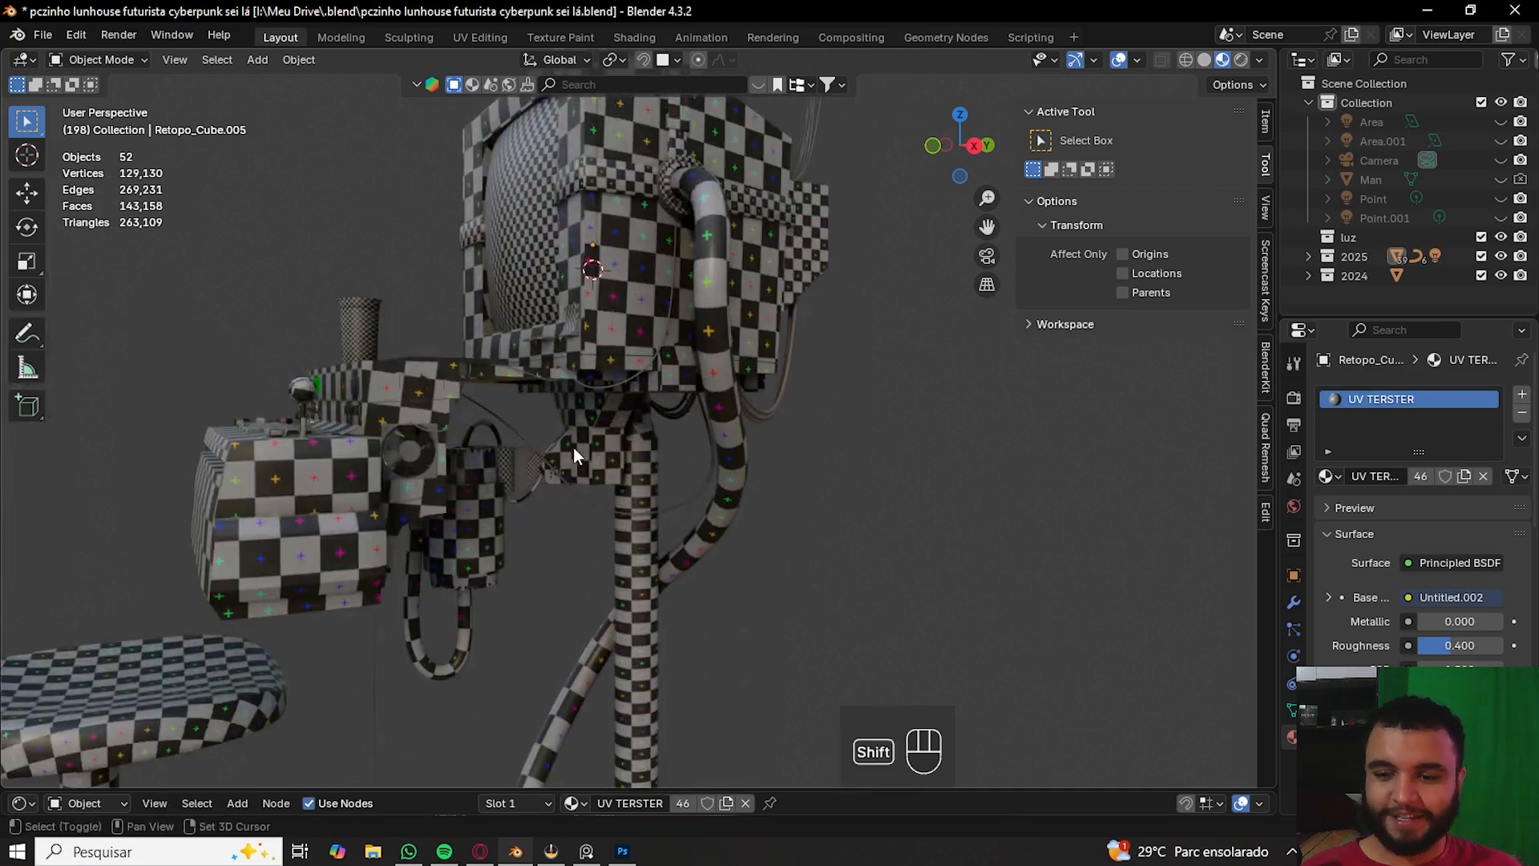
shift+middle_drag(574, 448, 710, 454)
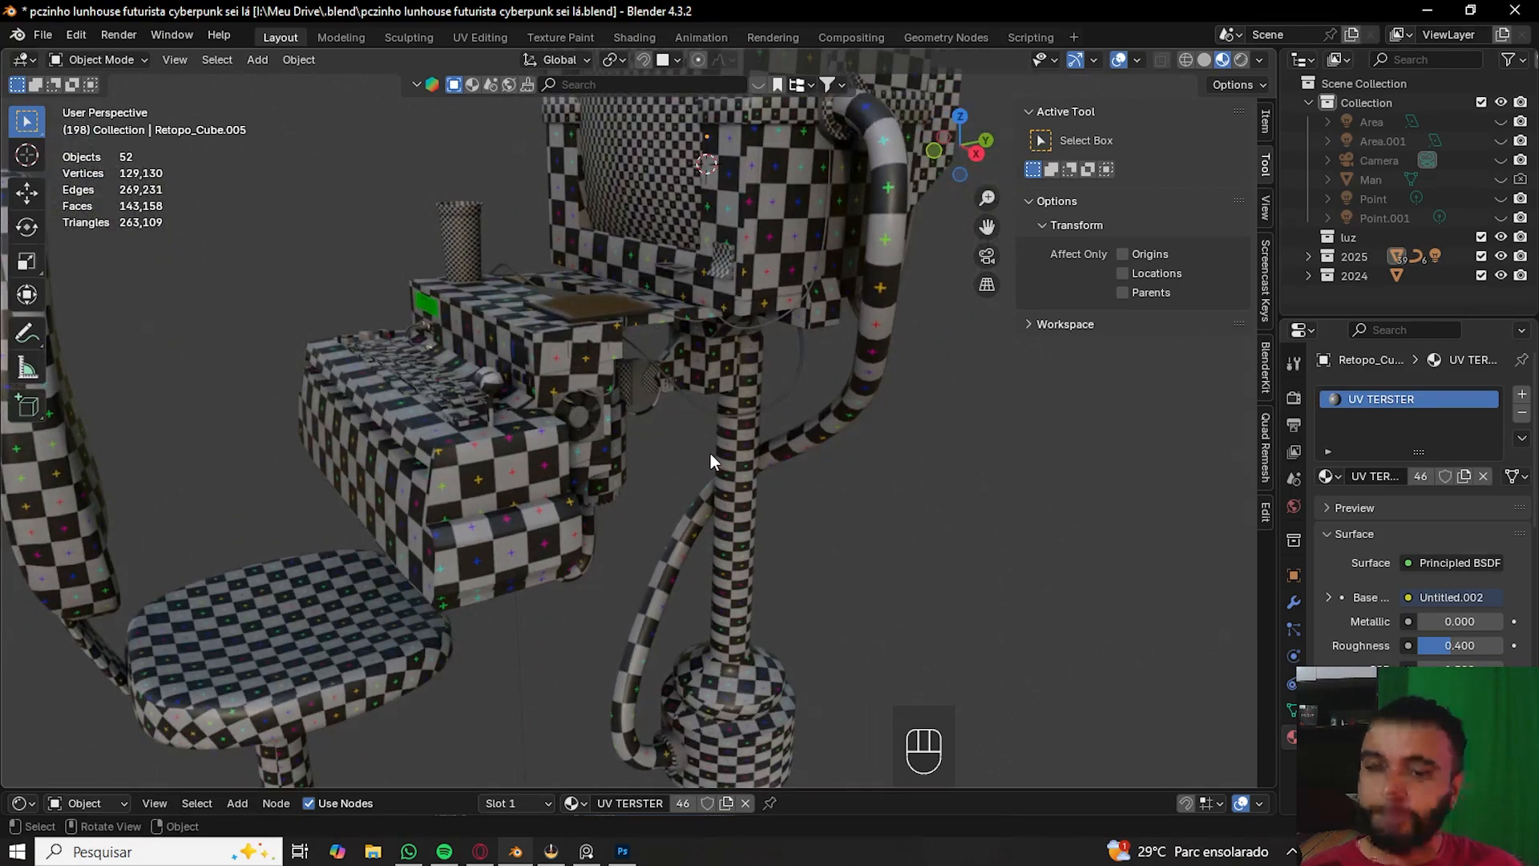
scroll(710, 454, up, 2)
shift+middle_drag(764, 369, 654, 738)
middle_drag(582, 538, 720, 523)
scroll(842, 617, down, 3)
- Select all meshes in Edit Mode and run Smart UV Project with the island margin set to 0.001
key(Tab)
key(Tab)
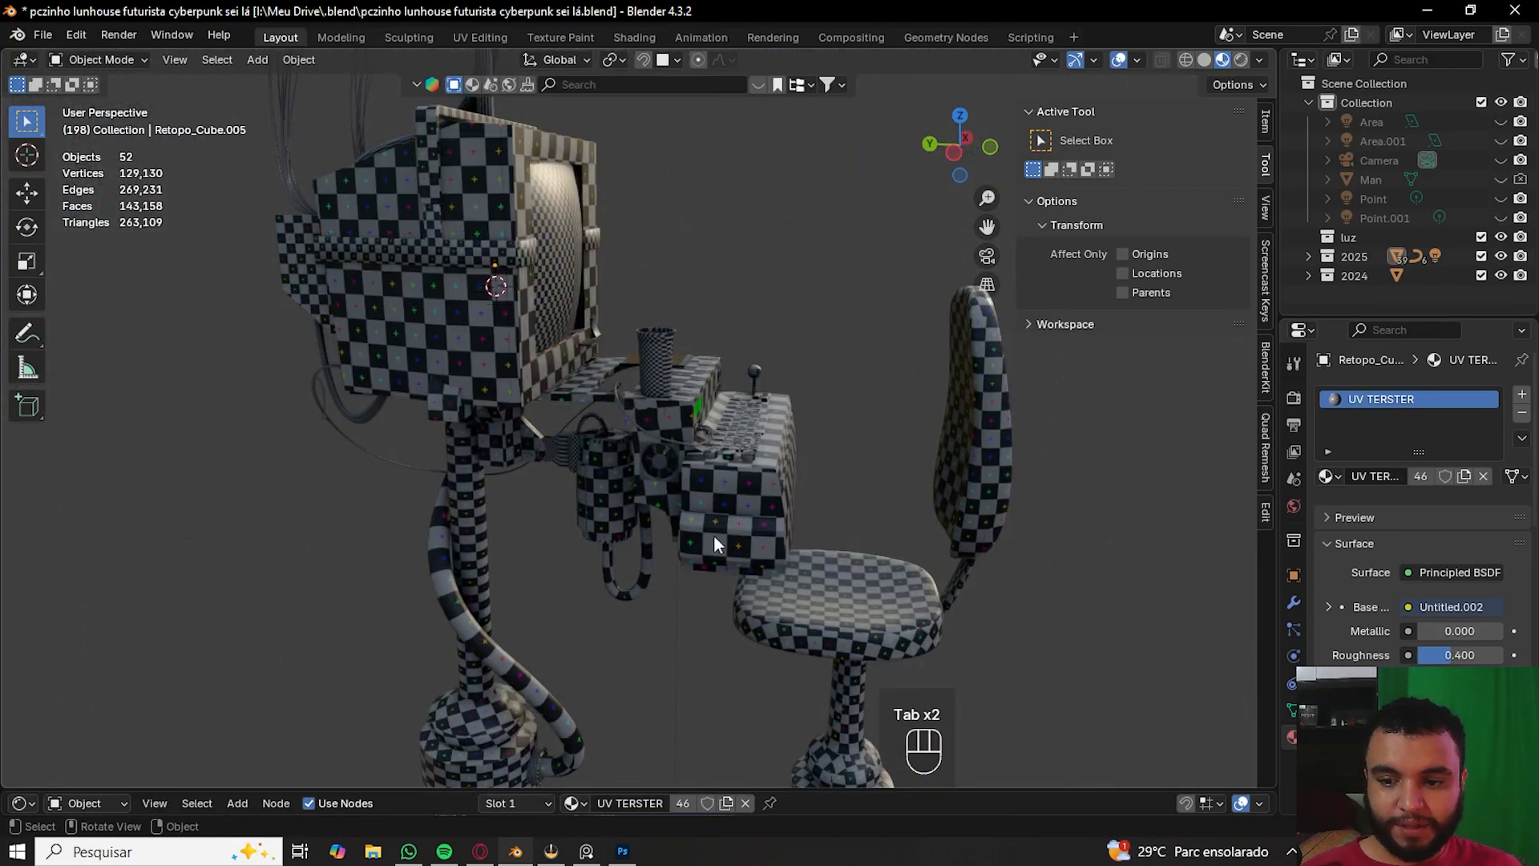
key(a)
key(Tab)
key(a)
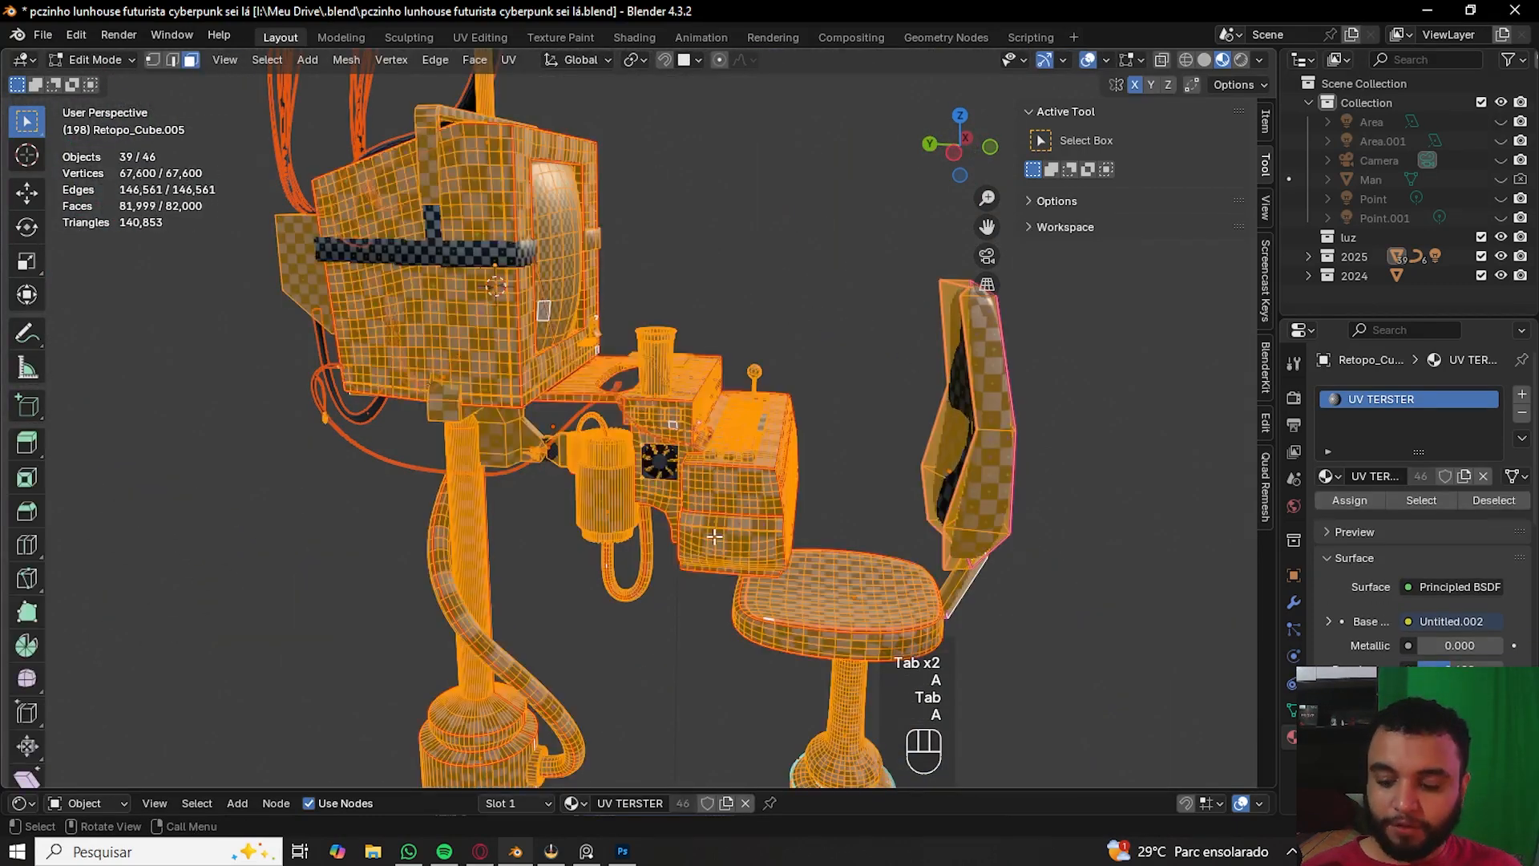
key(u)
mouse_move(719, 541)
click(818, 607)
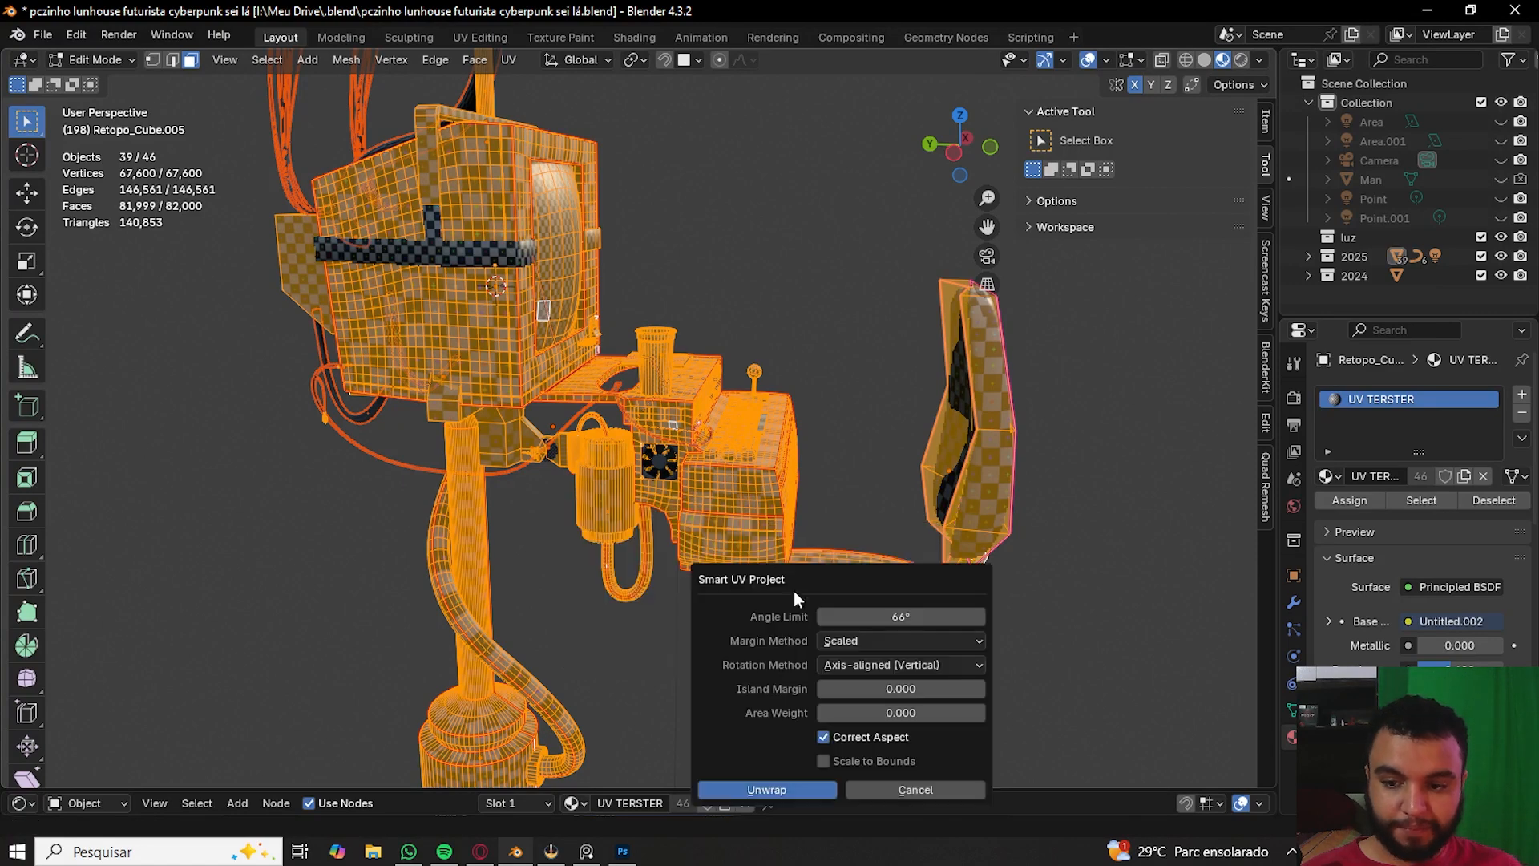
click(946, 688)
text(0.0)
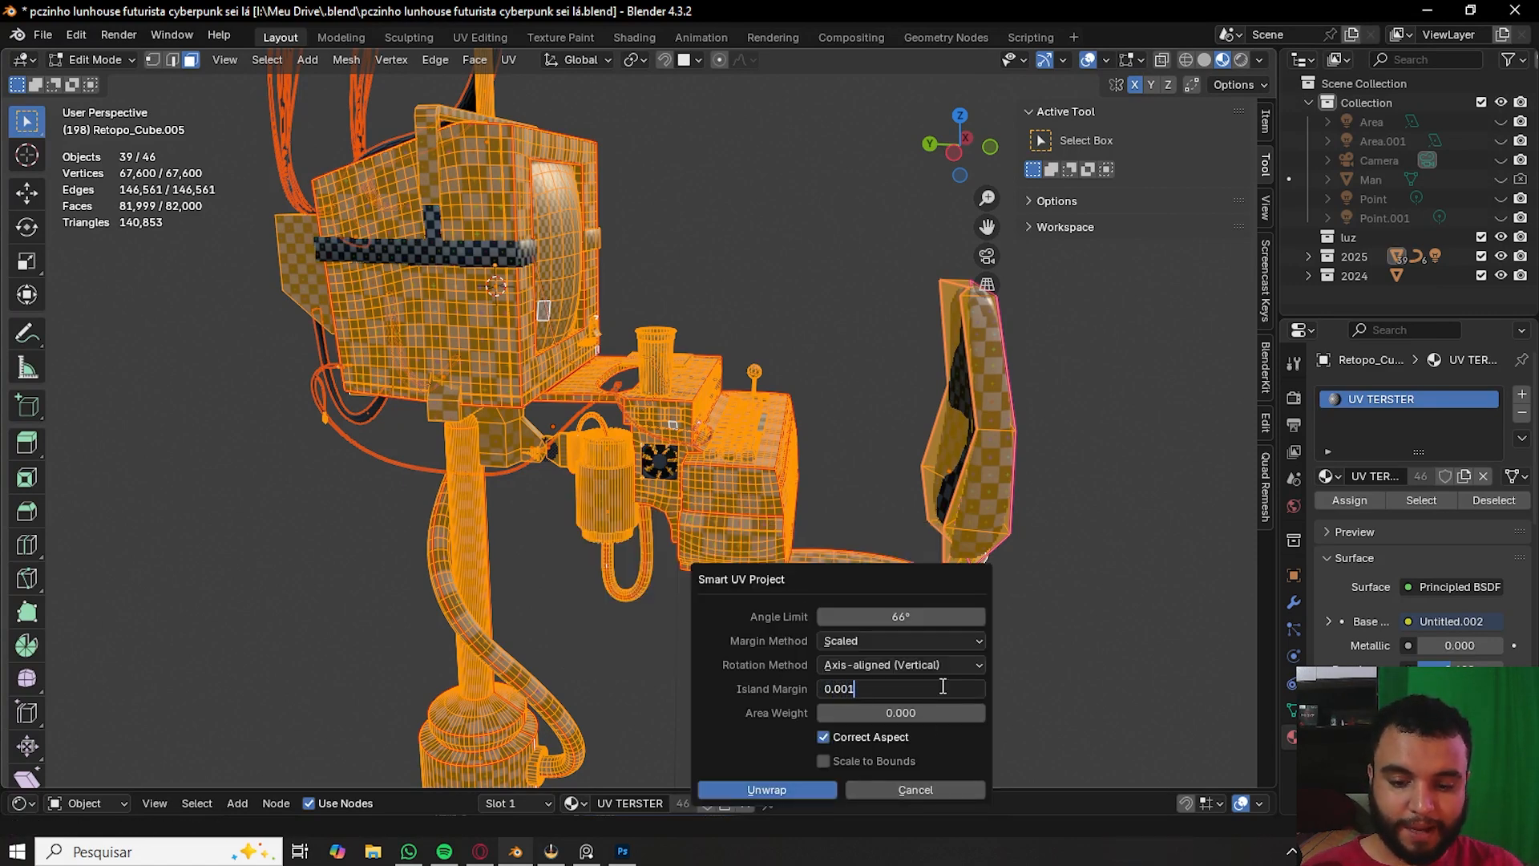
key(Return)
key(Return)
key(Tab)
- Undo the Smart UV Project unwrap and return to Object Mode
middle_drag(794, 396, 730, 572)
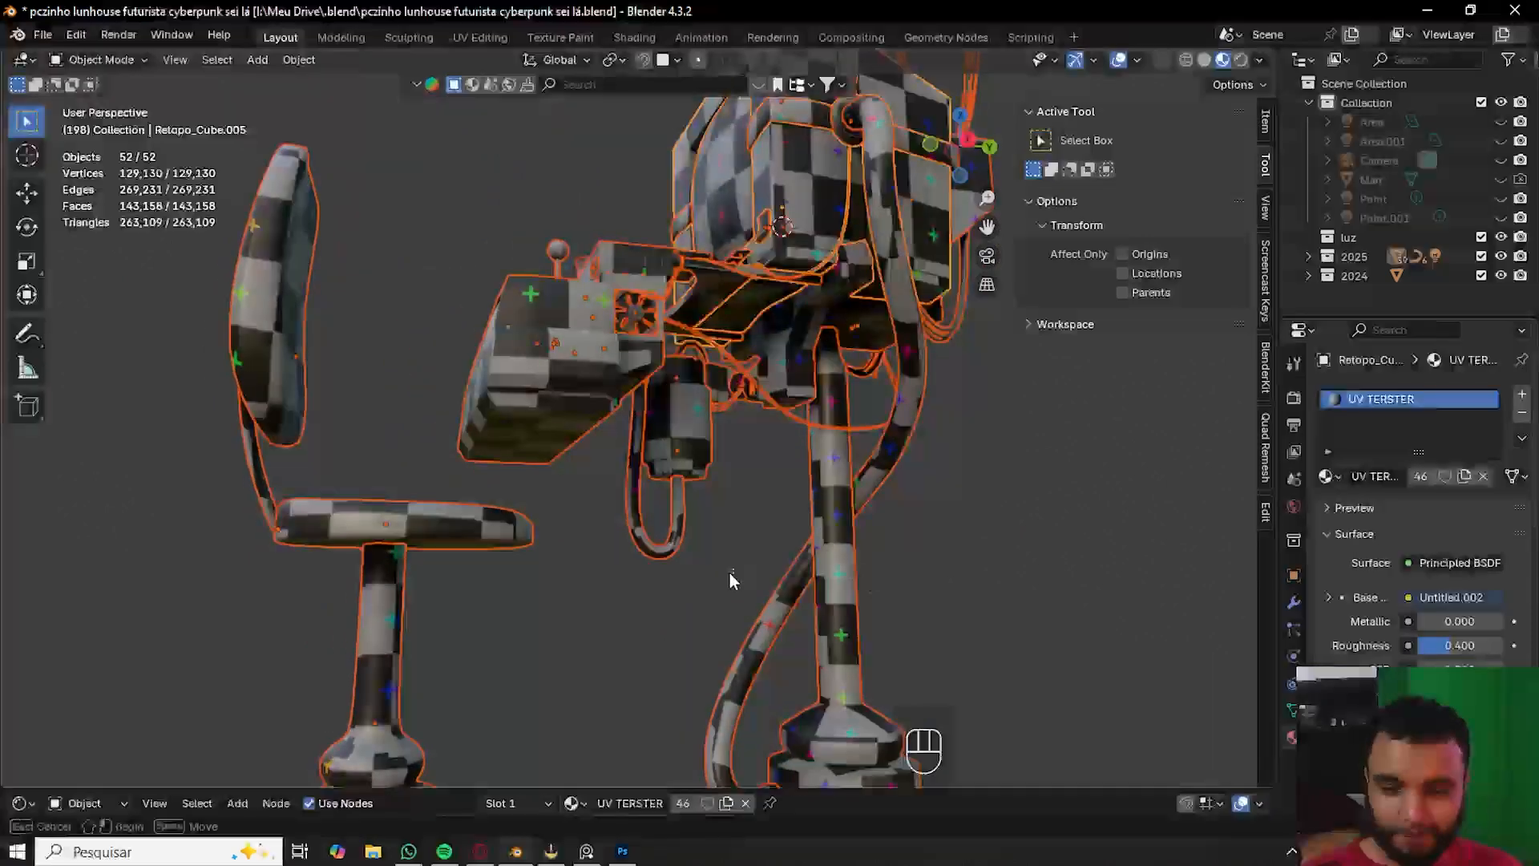
key(ctrl+z)
key(ctrl+z)
key(ctrl+z)
key(Tab)
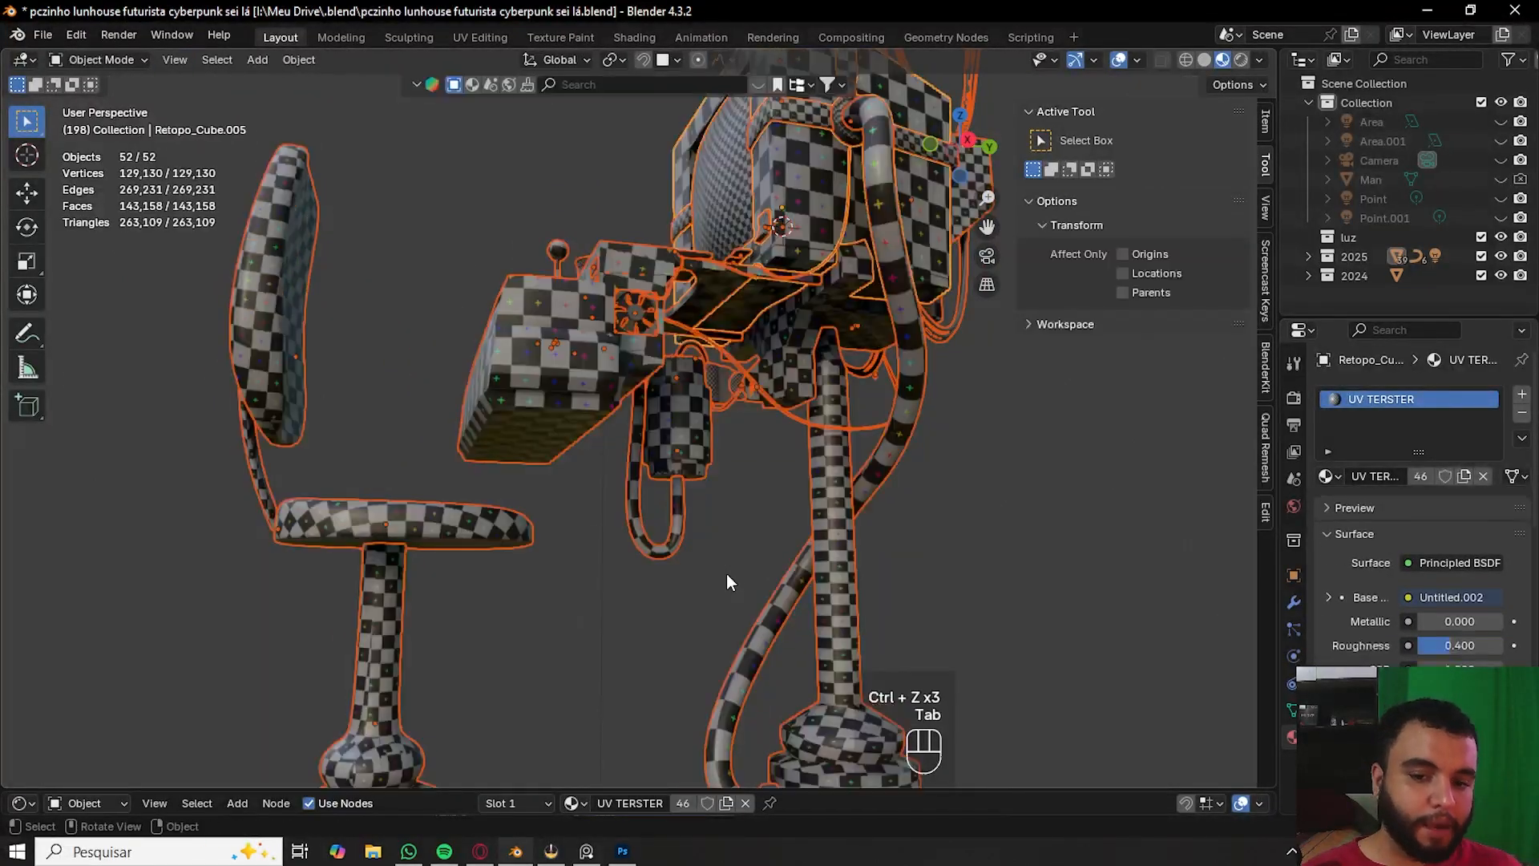
- Deselect all objects in the viewport
scroll(727, 574, down, 4)
middle_drag(726, 574, 824, 648)
click(935, 439)
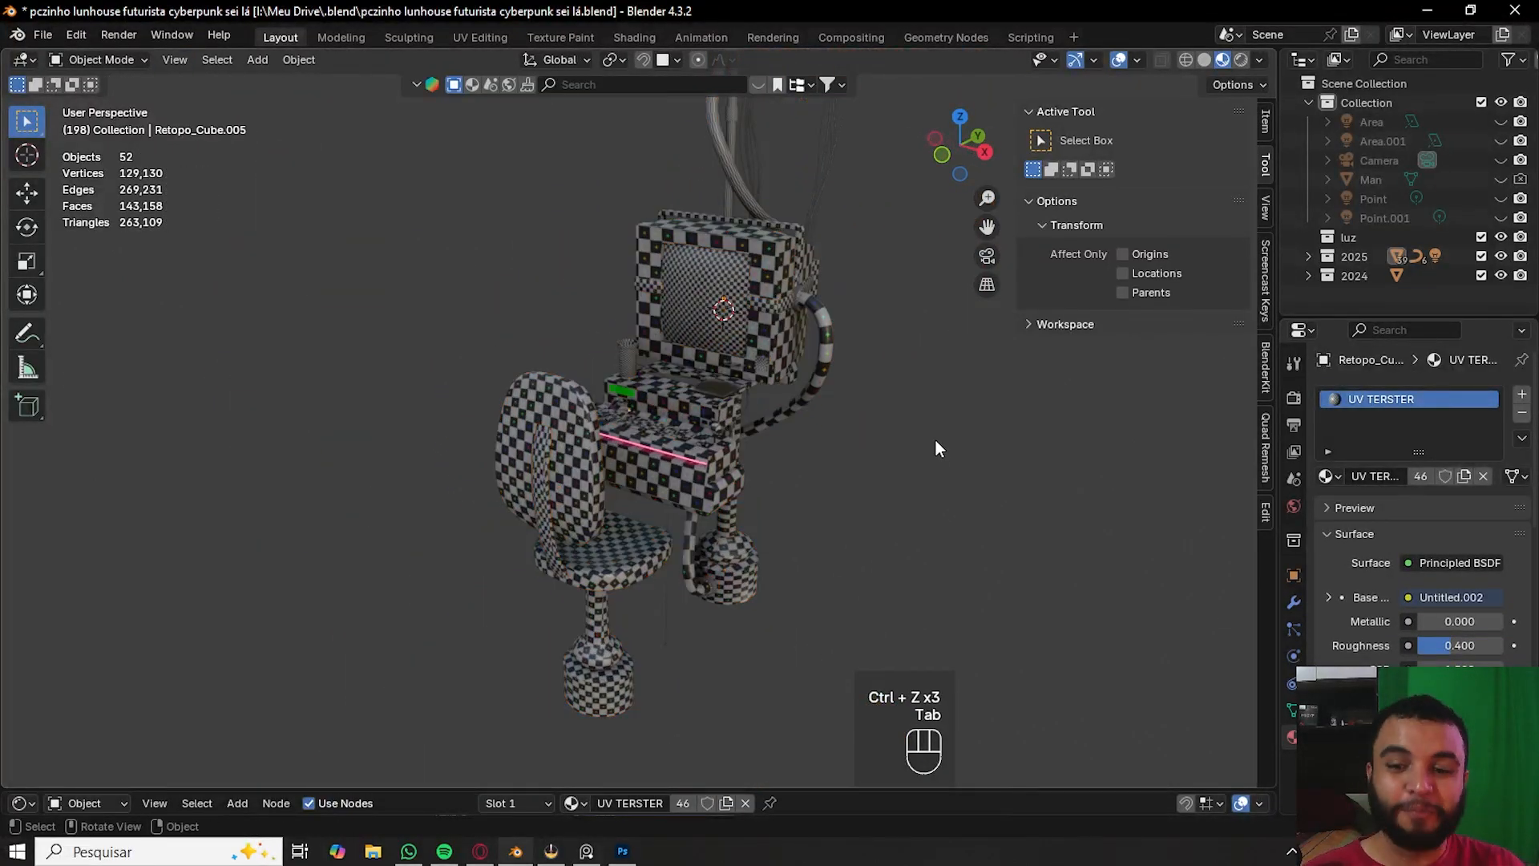